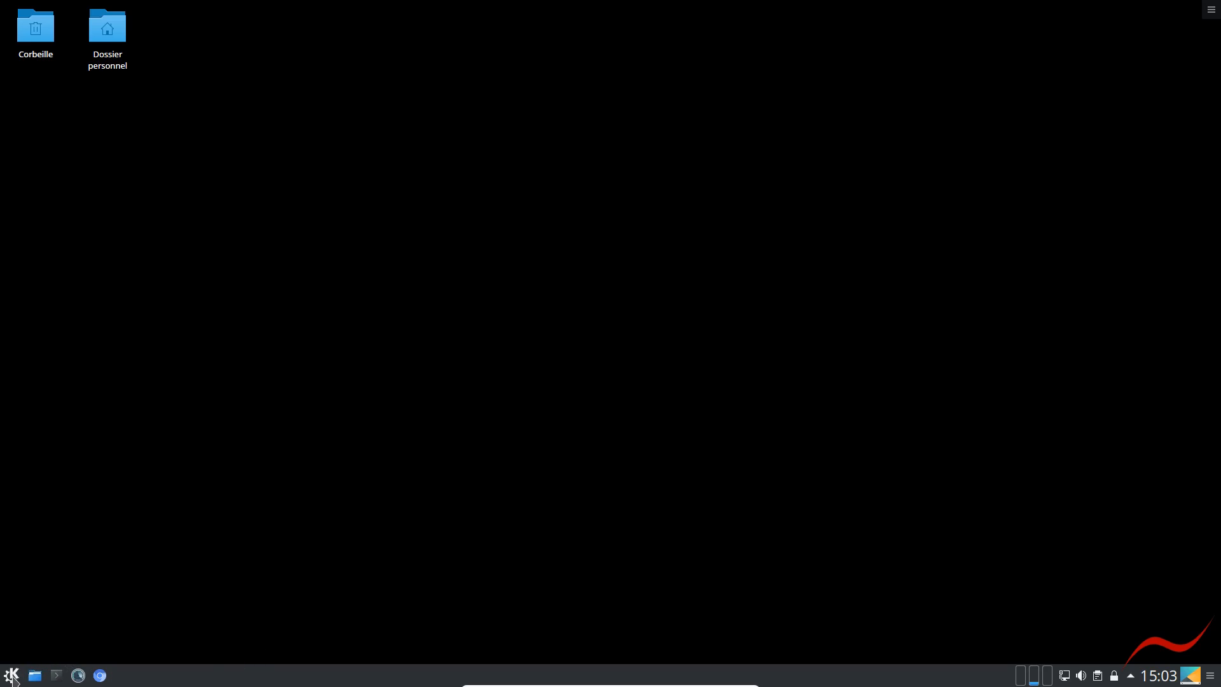
Find the calculator by searching for "calc", launch KCalc and move its window to the lower part of the desktop
left_click(14, 678)
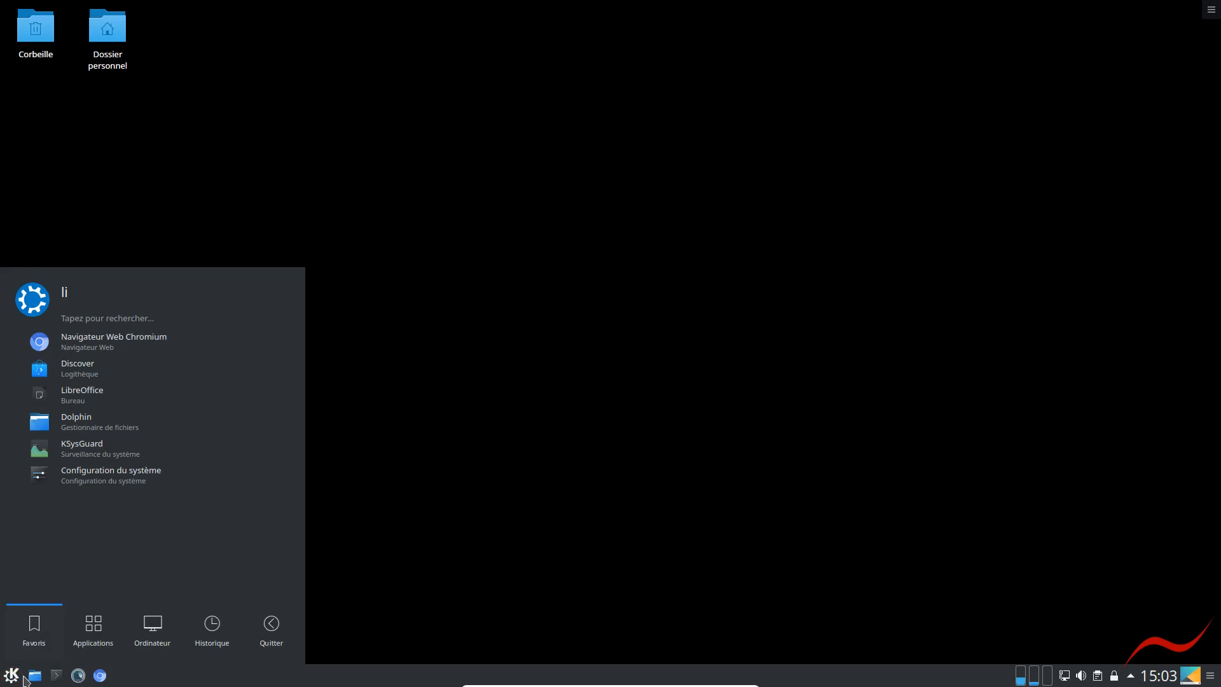
type("calc")
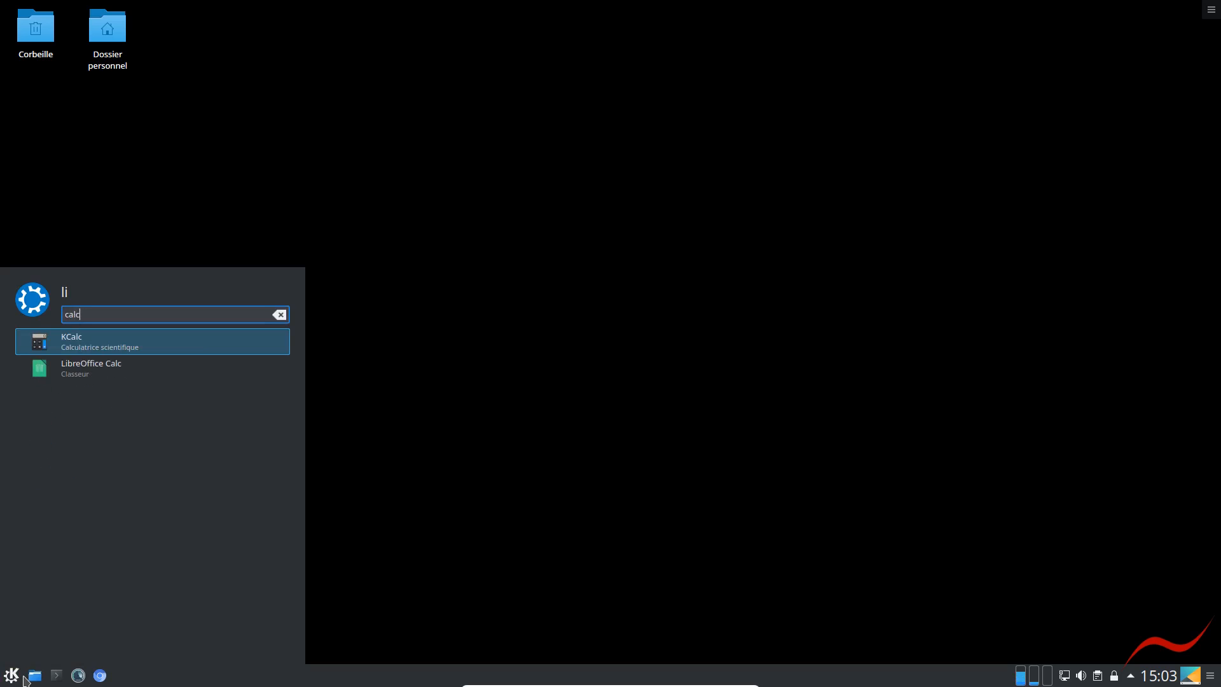
key("Return")
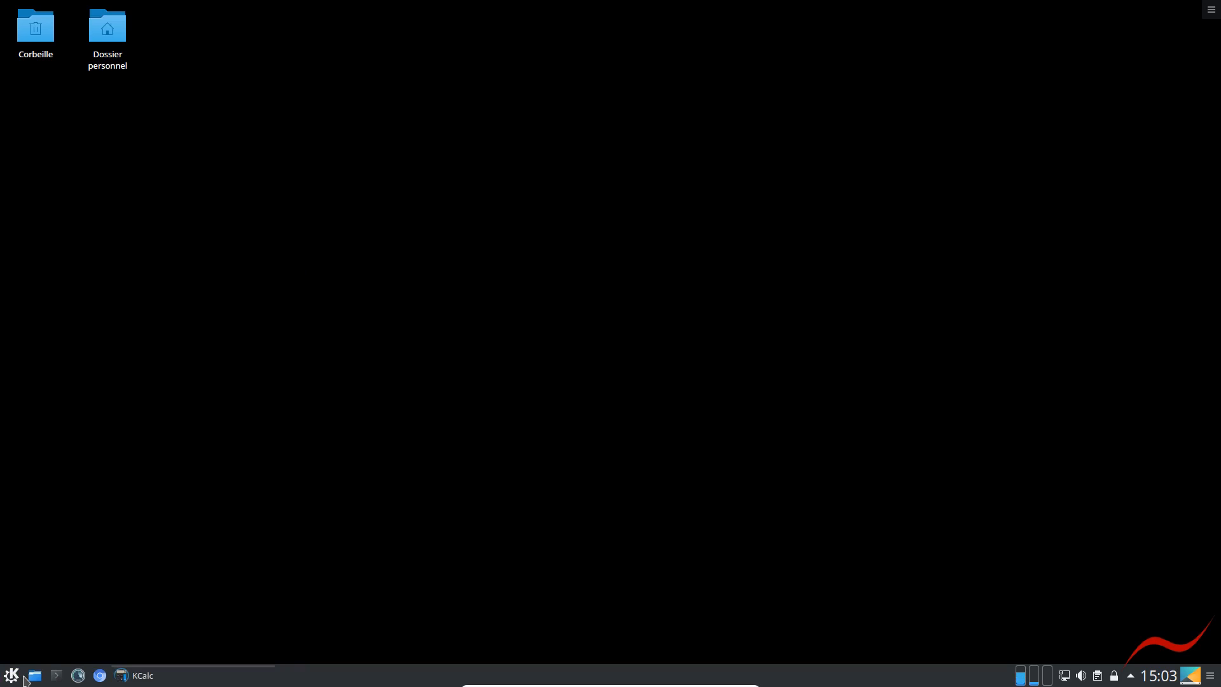
left_click_drag(82, 7, 293, 426)
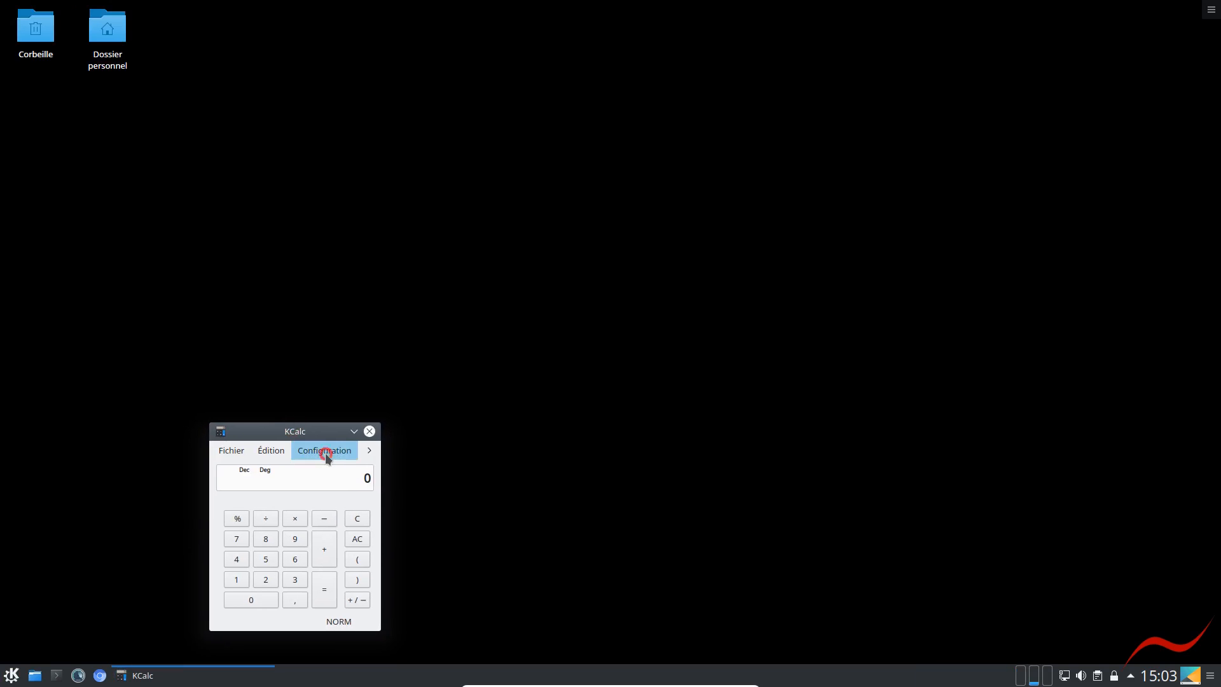
Configure KCalc to show the result in the window's title bar and apply the setting
left_click(326, 451)
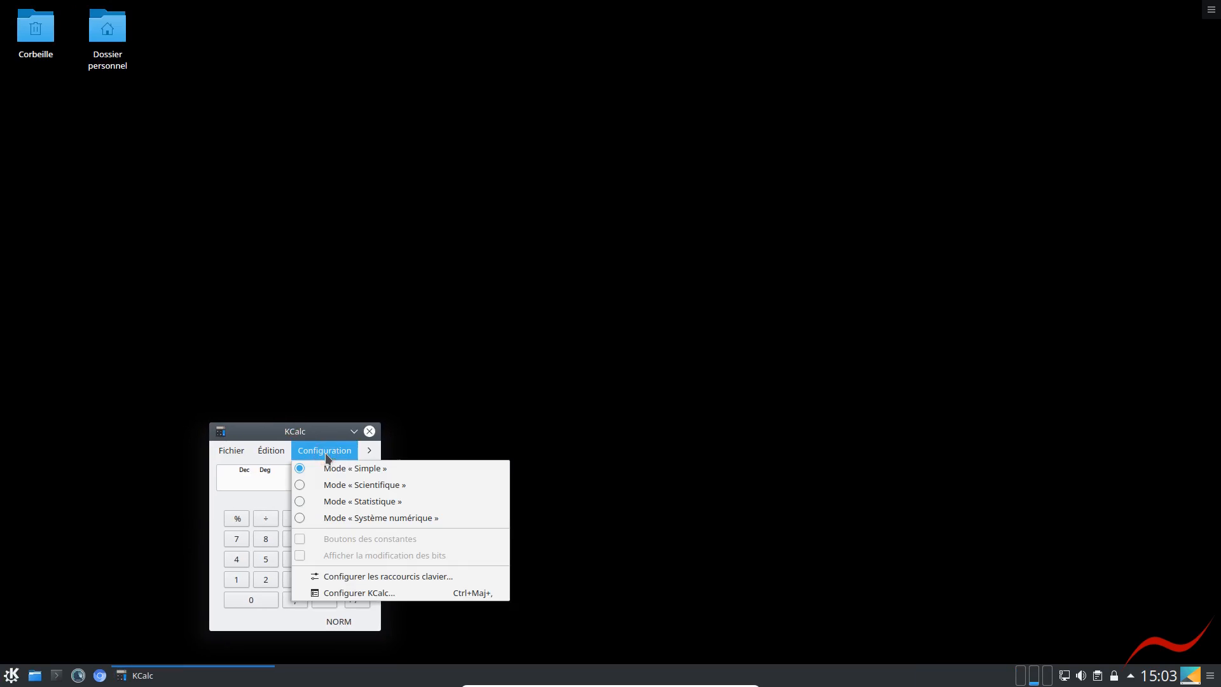
left_click(340, 593)
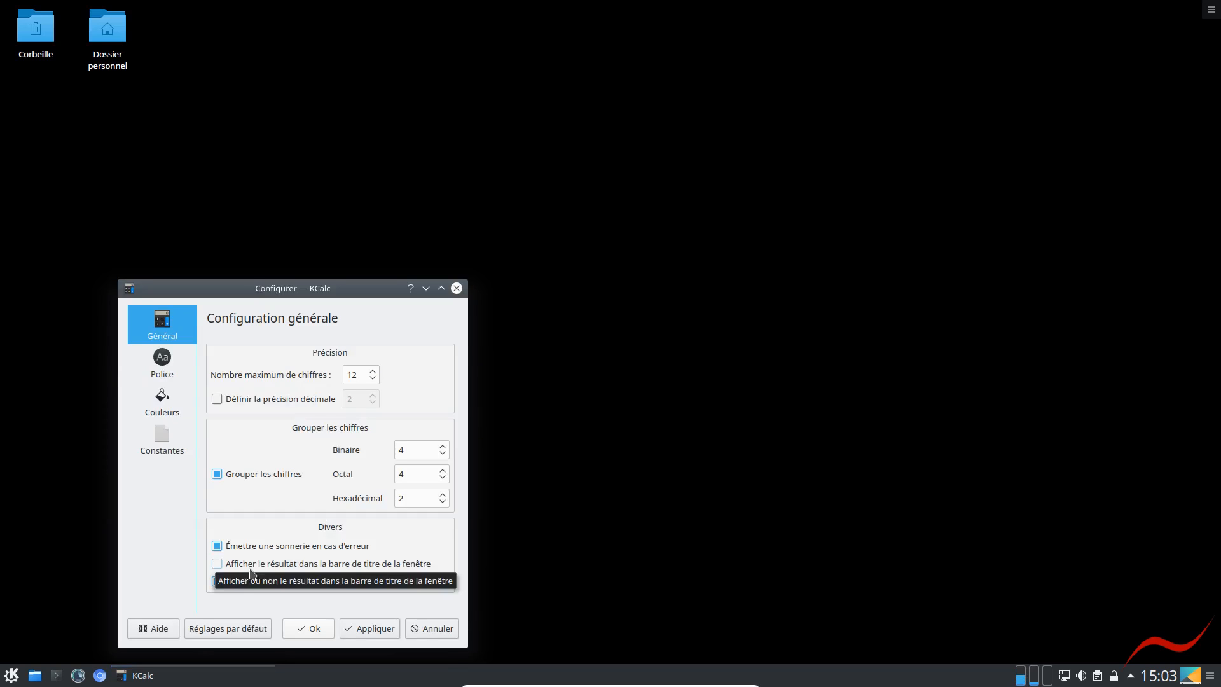
left_click(300, 563)
left_click(366, 628)
left_click(314, 628)
Test the title-bar result with a quick calculation, minimising and restoring the KCalc window
left_click(284, 483)
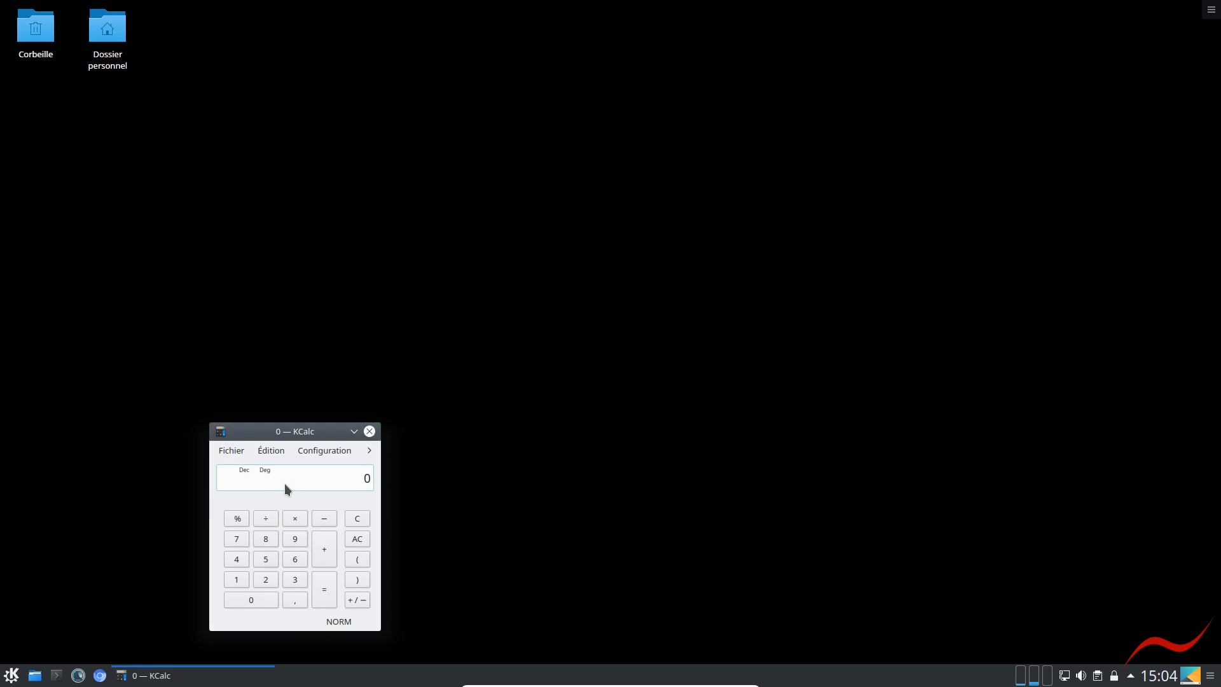
type("3")
key("Return")
left_click(354, 431)
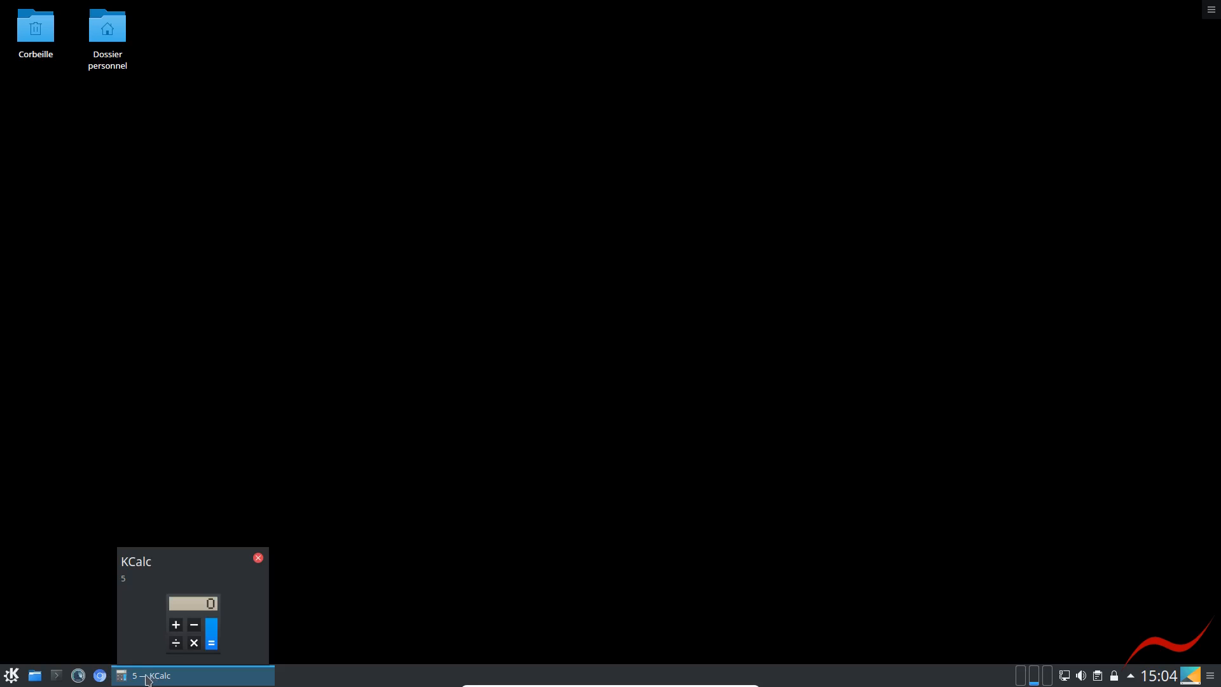
left_click(179, 676)
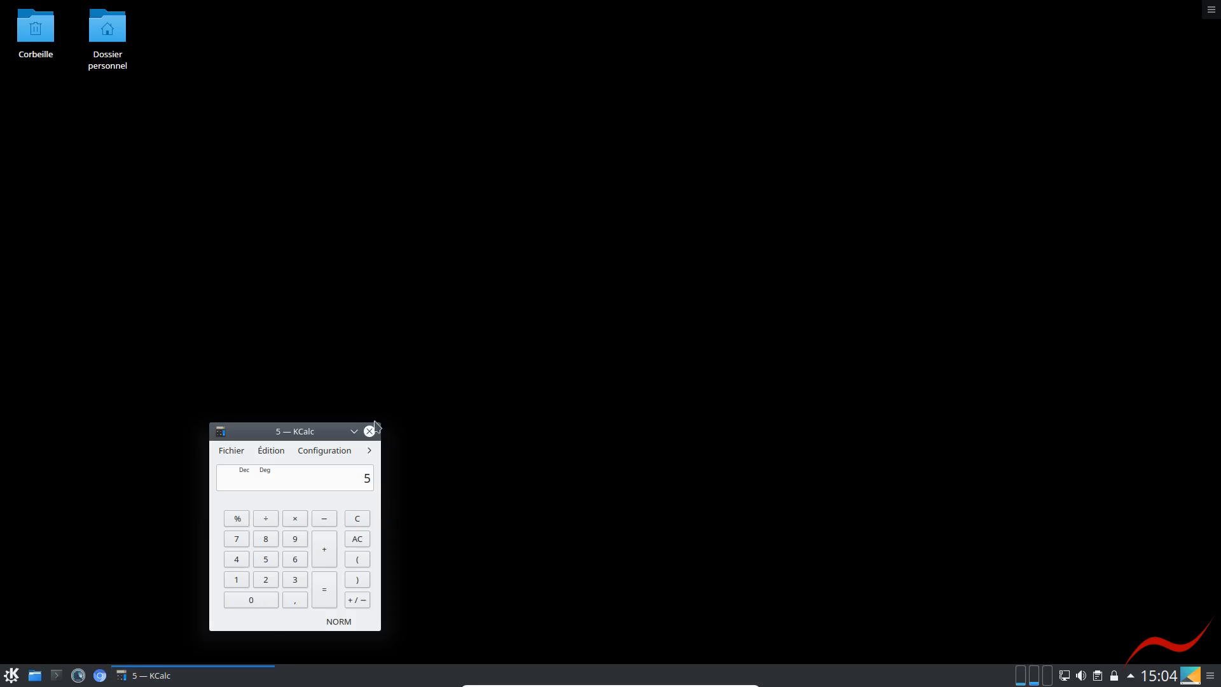
Pin KCalc to the task manager and close its window
right_click(148, 677)
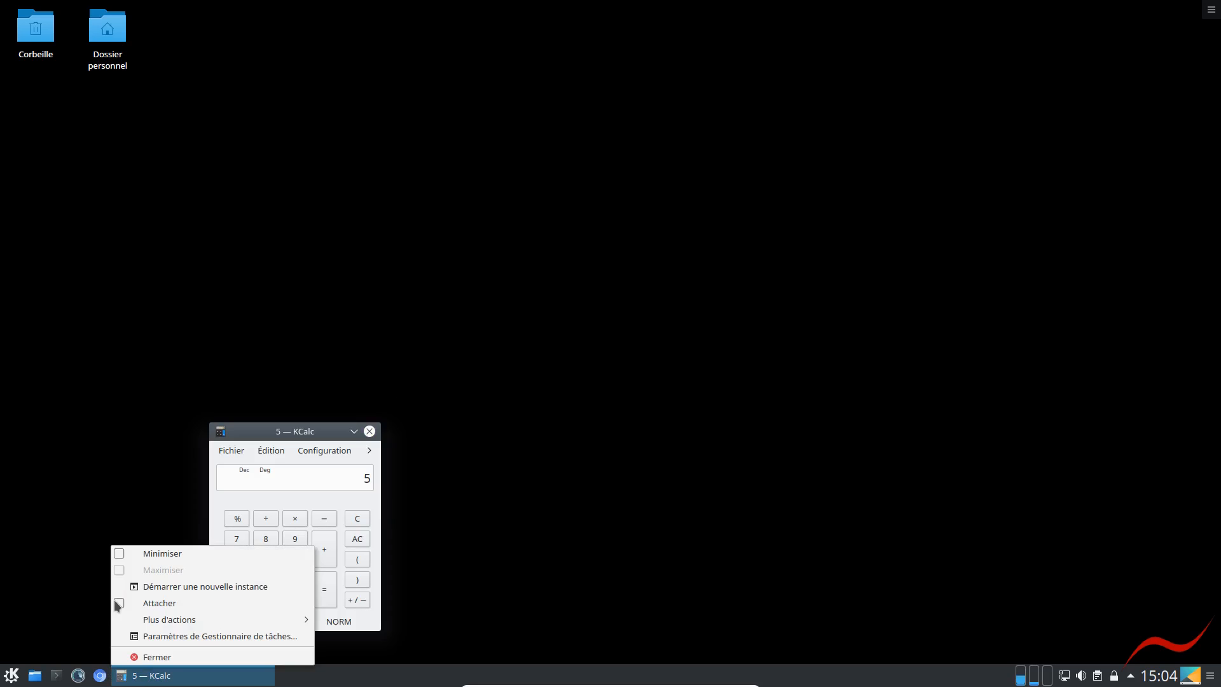
left_click(120, 605)
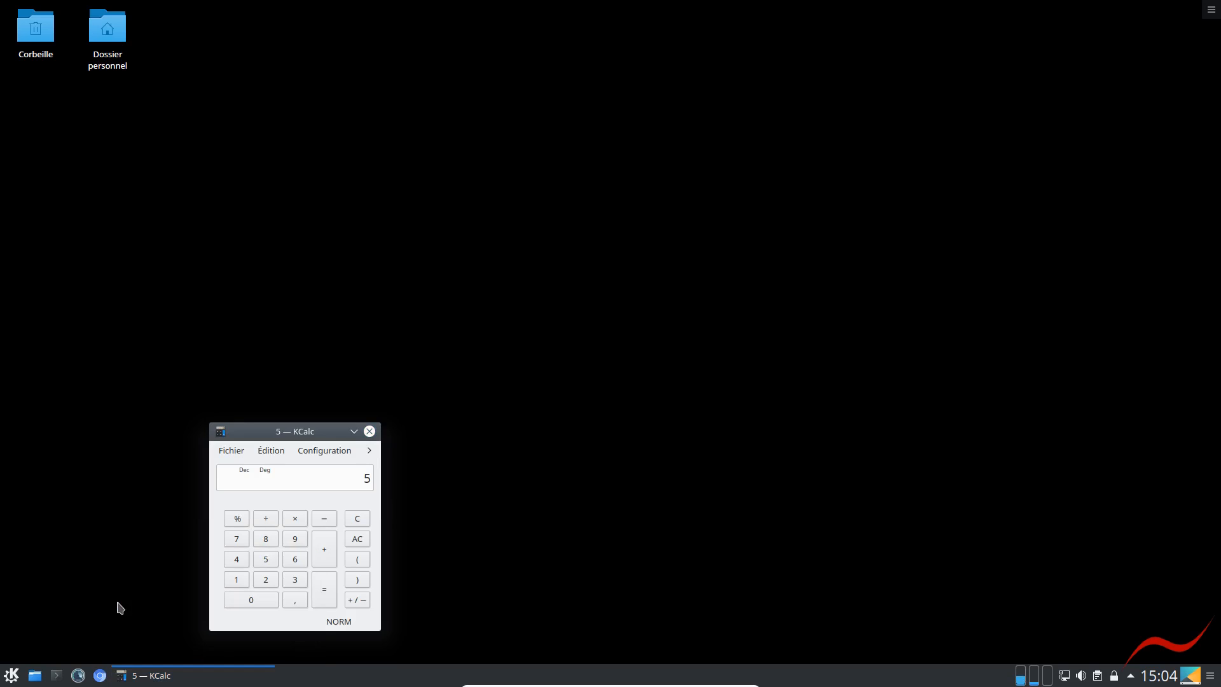
left_click(371, 432)
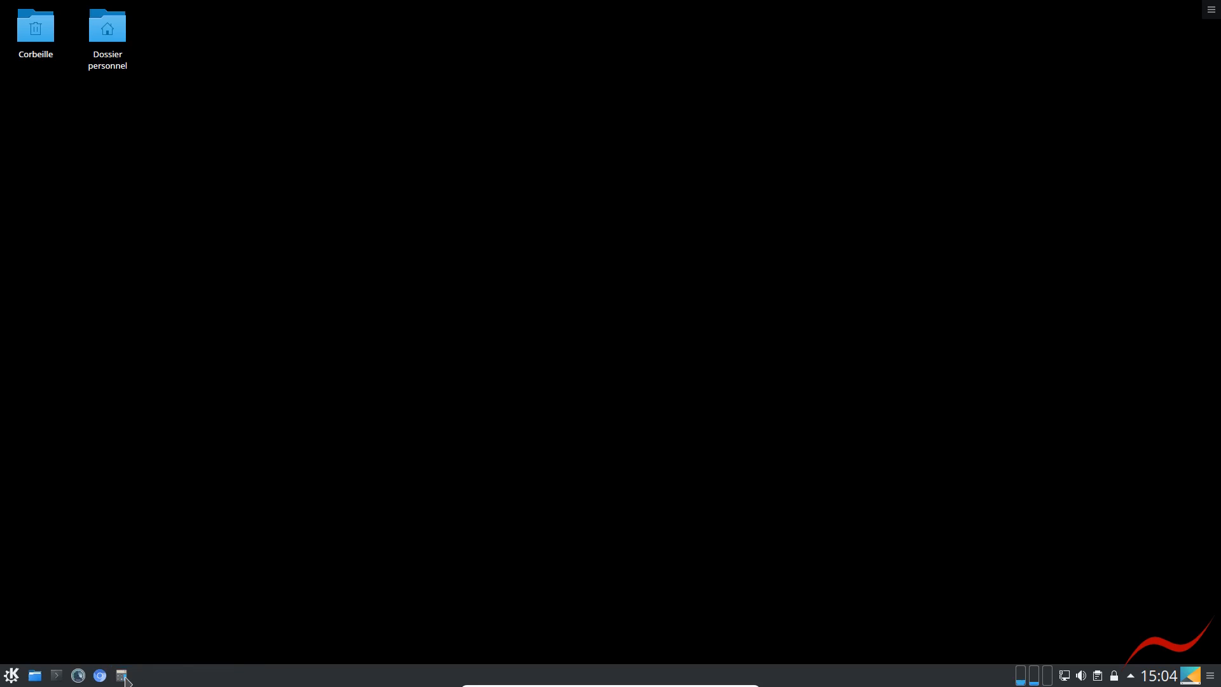
Launch Configuration du système, maximise it and open the keyboard settings under Périphériques d'entrée
left_click(12, 676)
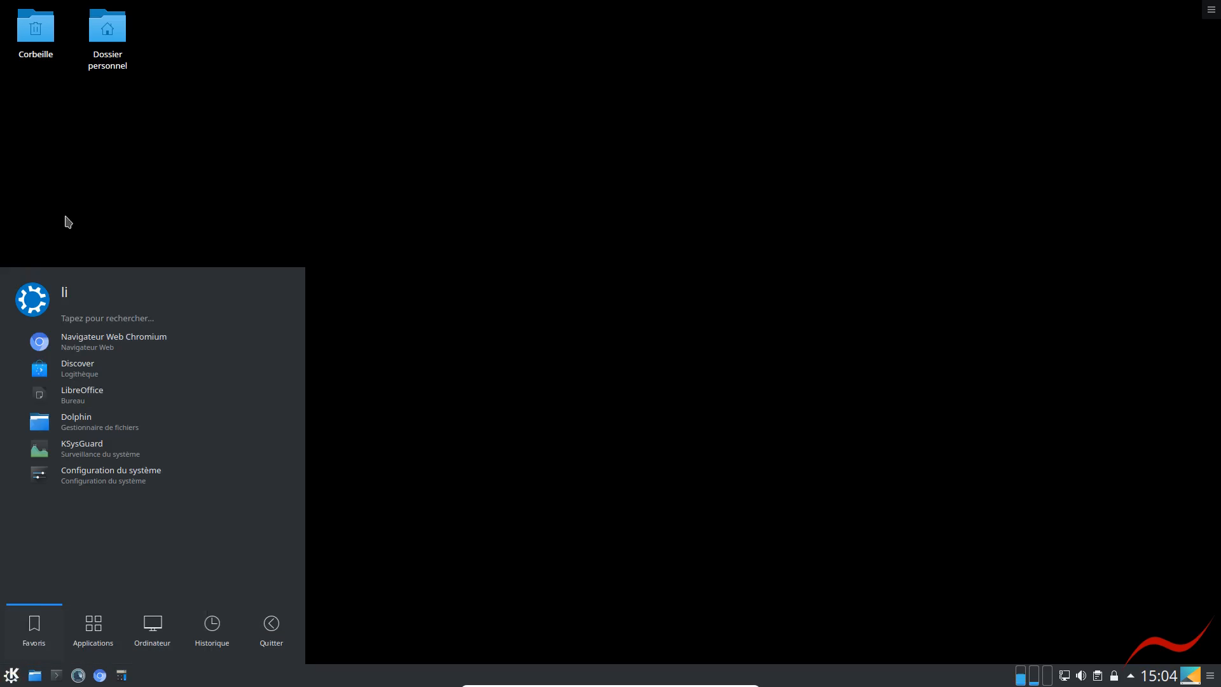
left_click(83, 481)
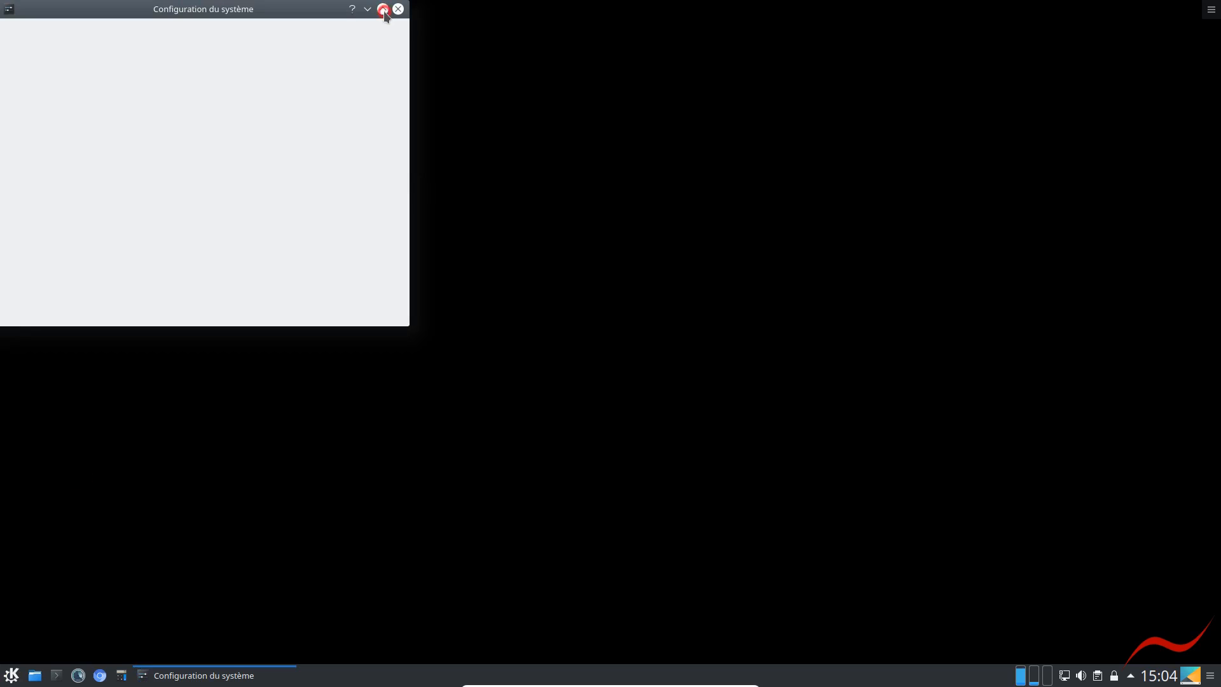
left_click(382, 9)
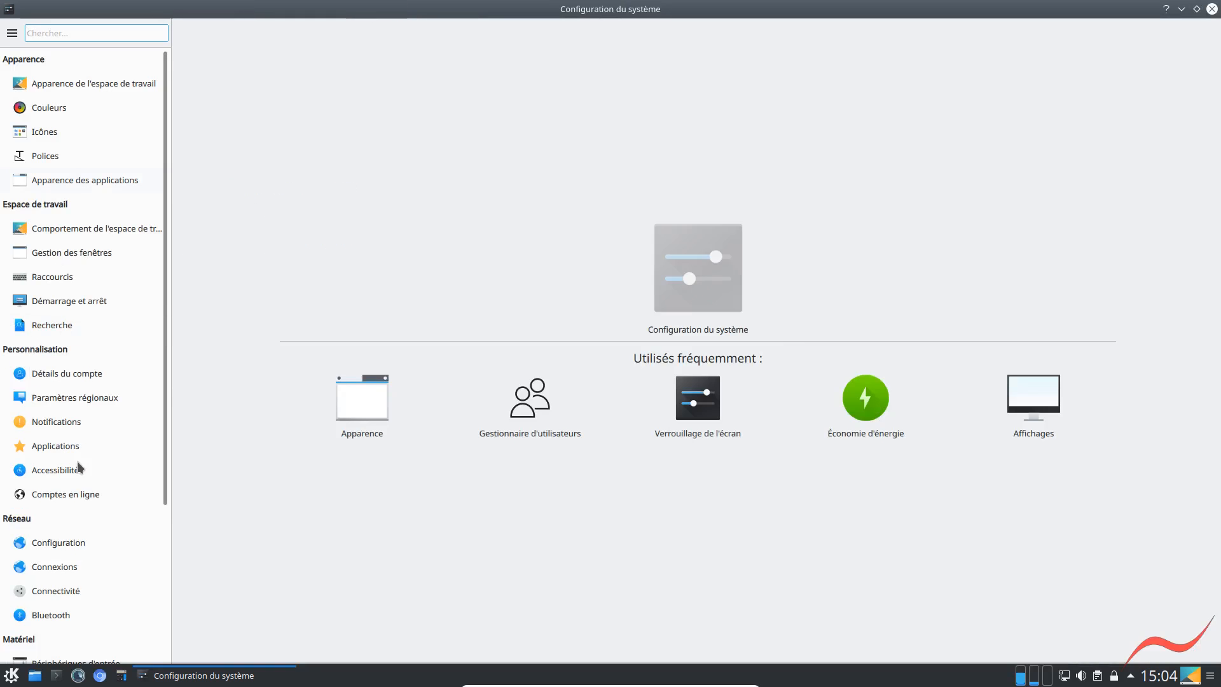
scroll(75, 502, "down", 1)
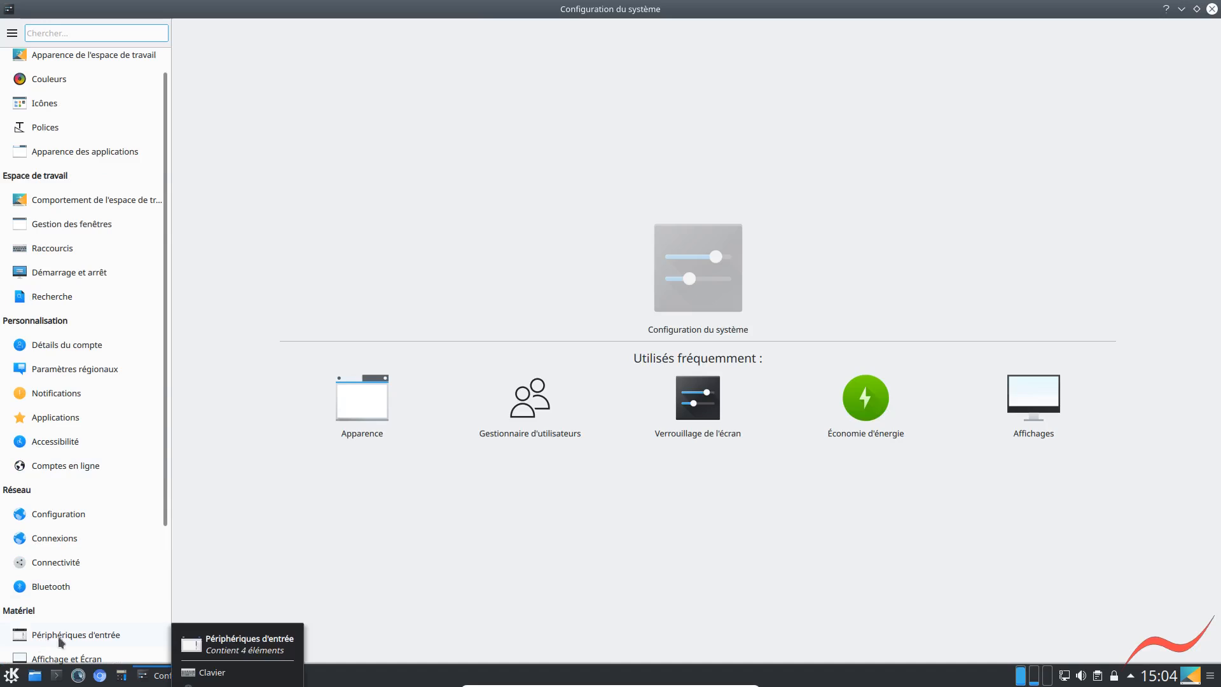
left_click(52, 635)
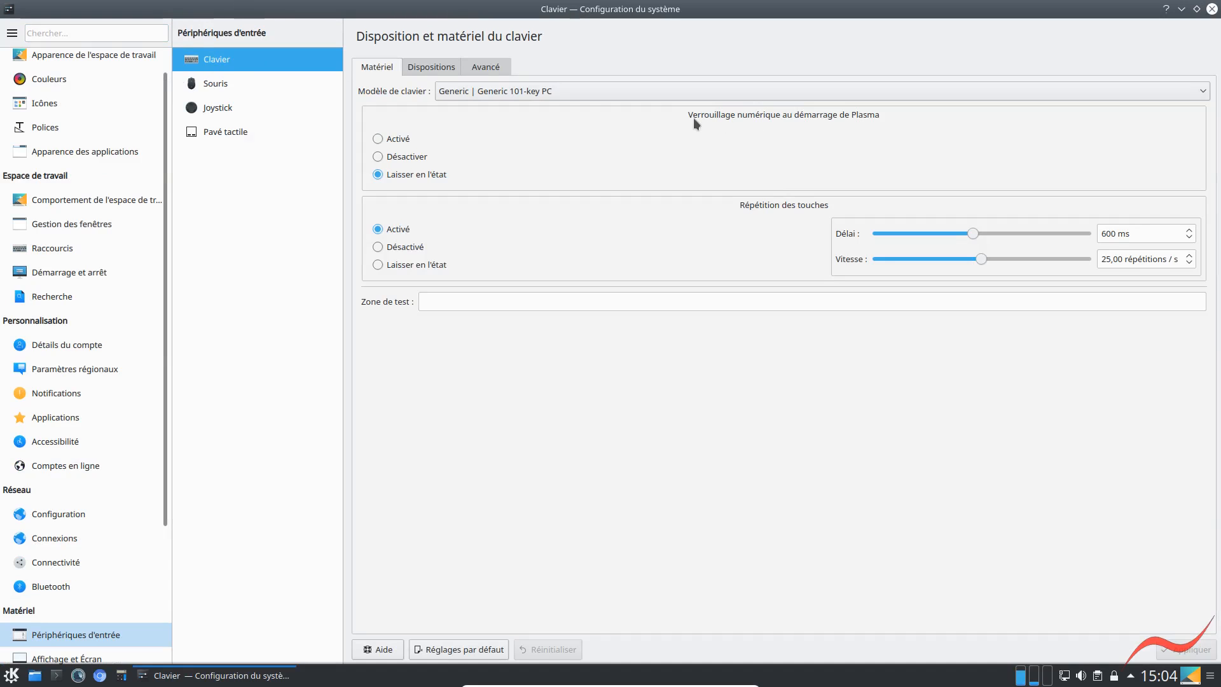
Set Num Lock to Activé at Plasma startup, apply the change and close the system settings
left_click(377, 138)
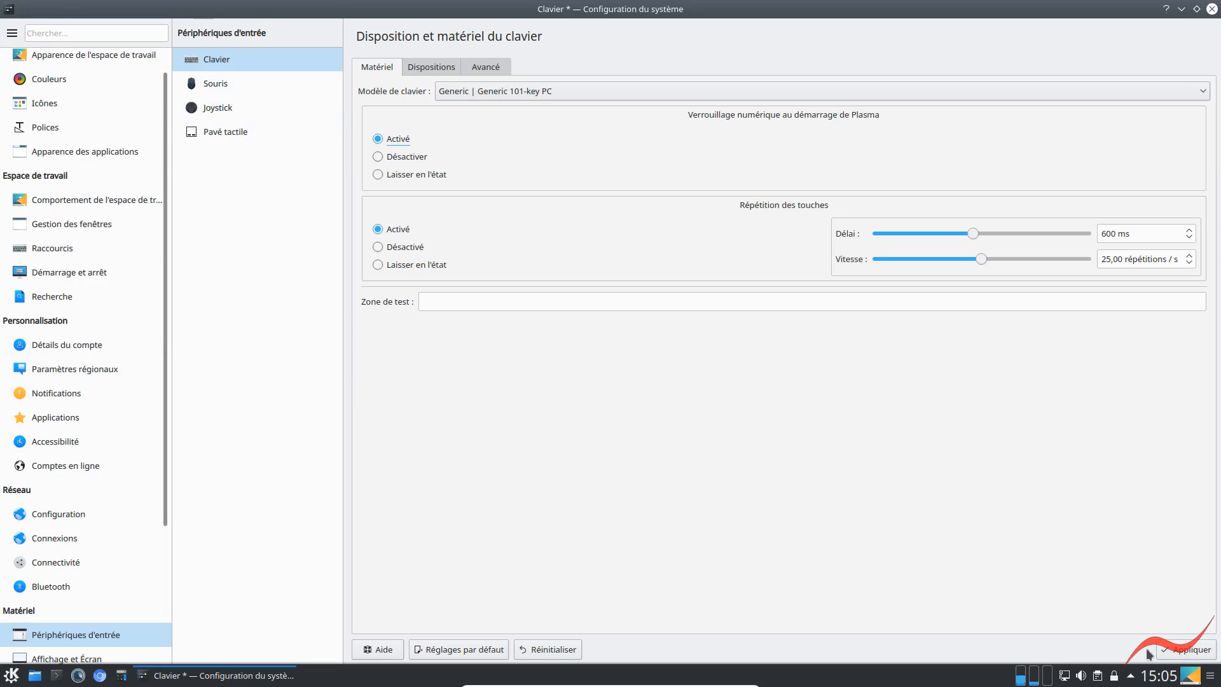
left_click(1179, 647)
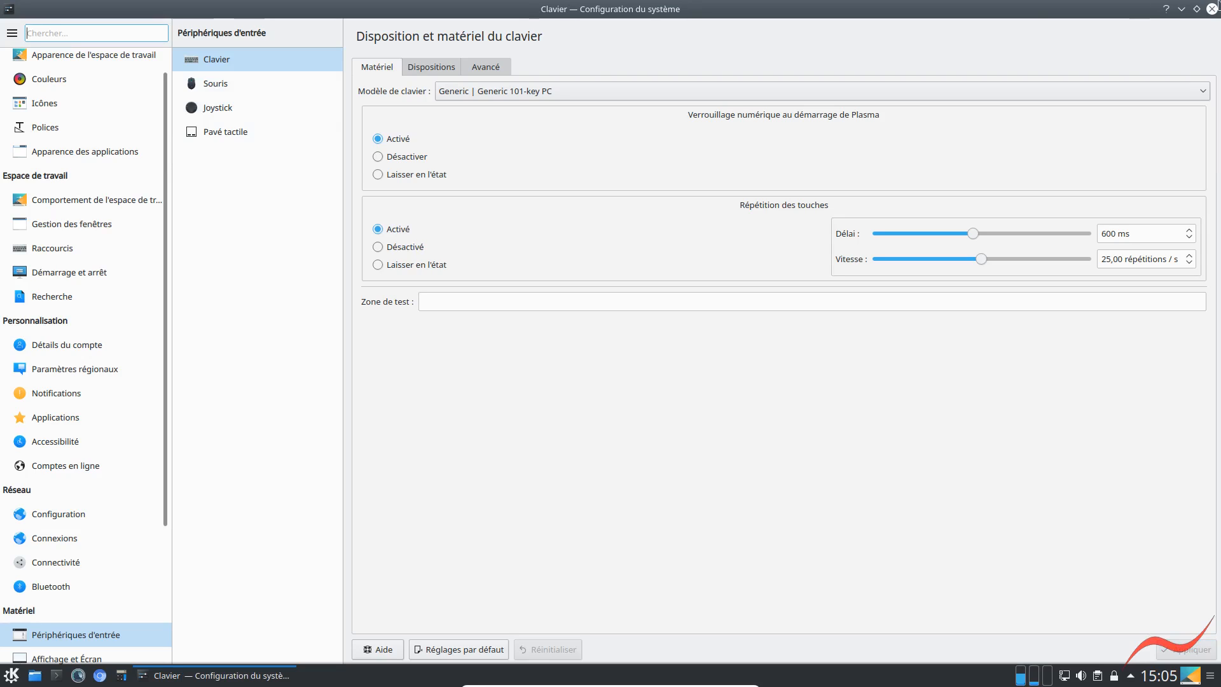
left_click(1213, 9)
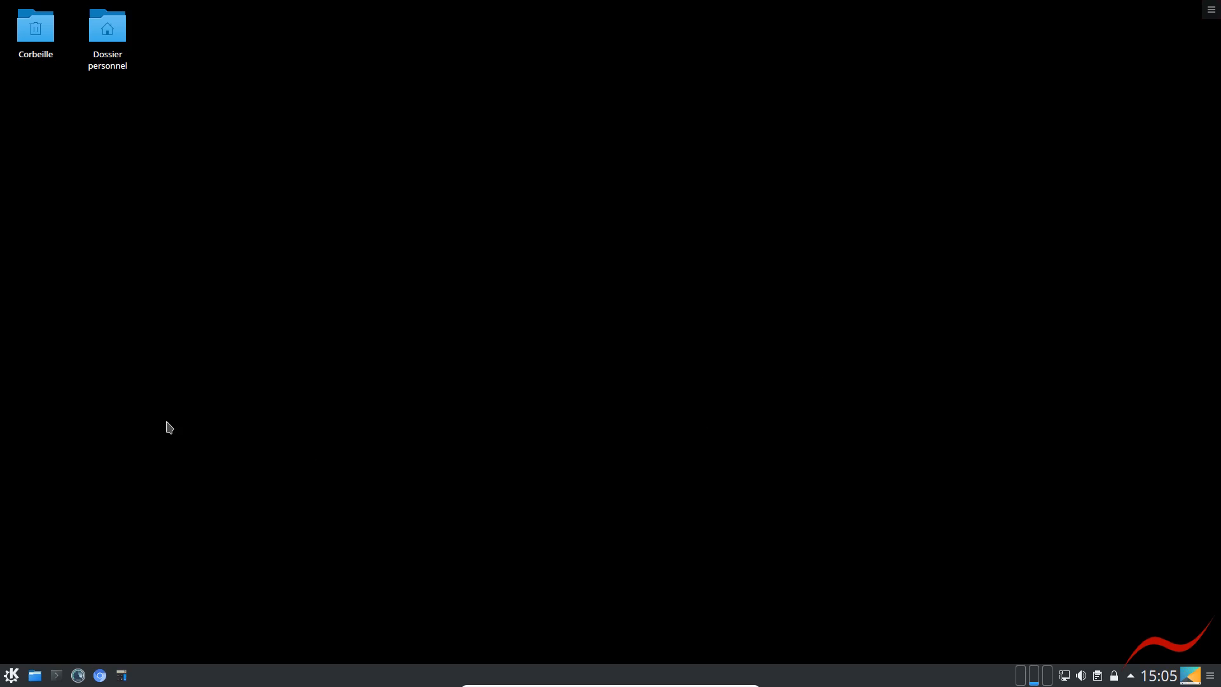
Launch the Chromium web browser from the favourite applications
left_click(13, 677)
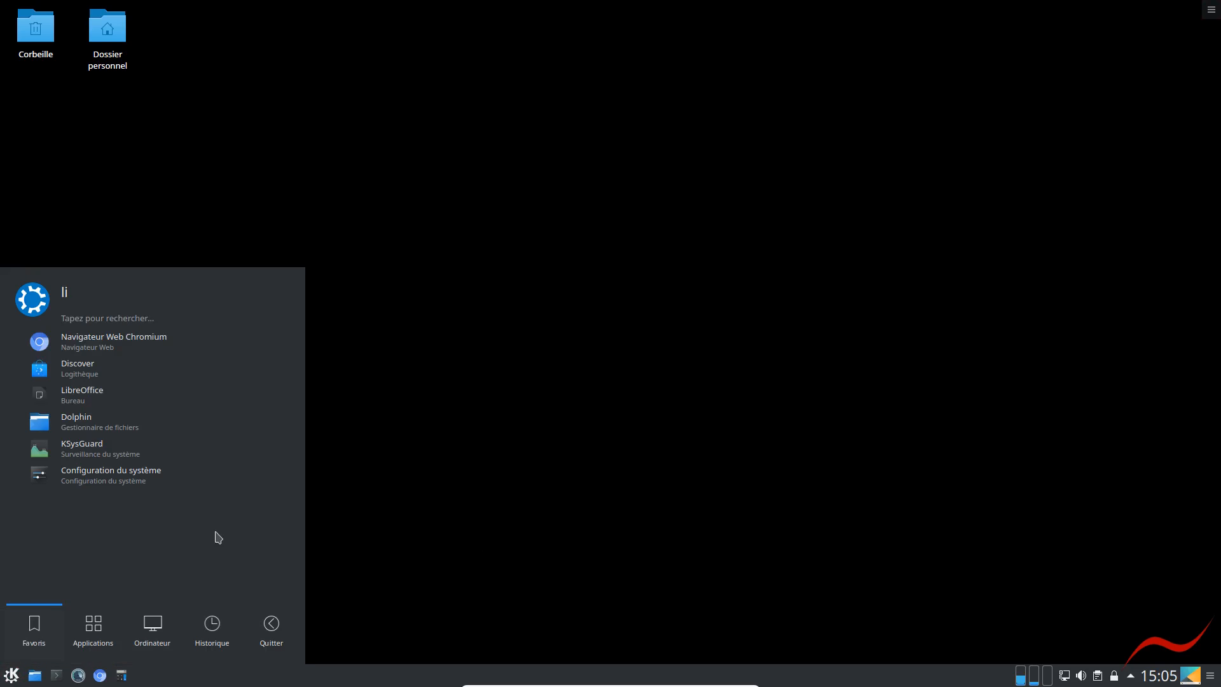
left_click(77, 341)
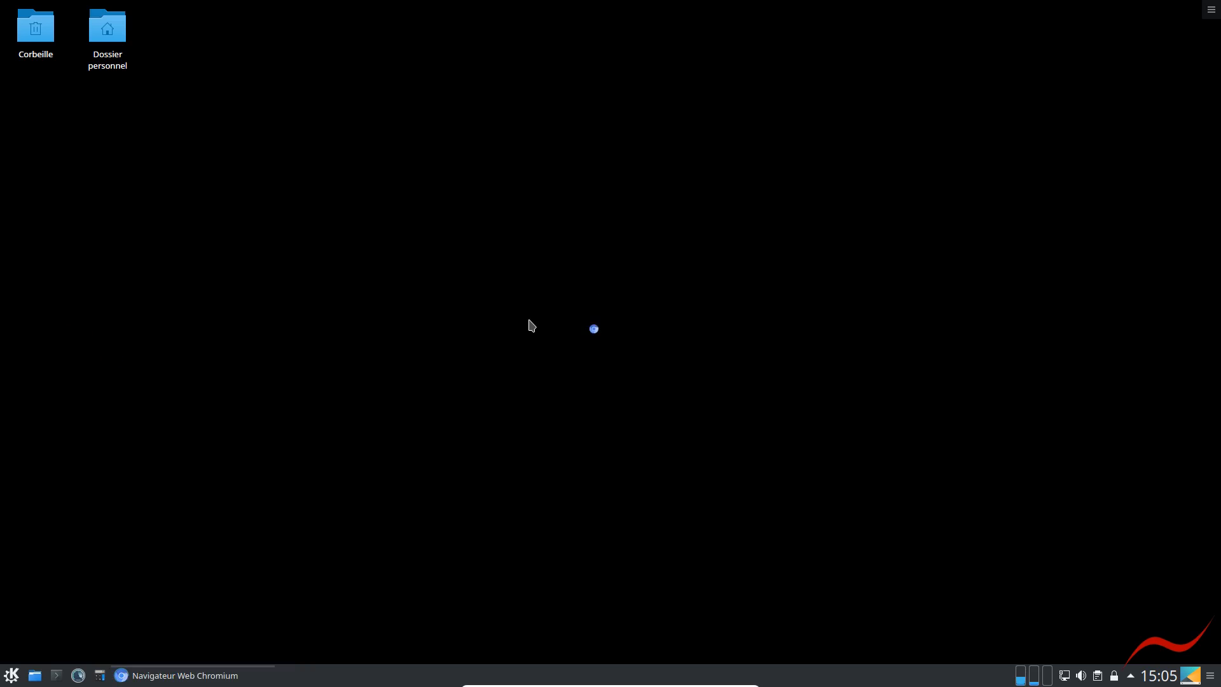
left_click(11, 675)
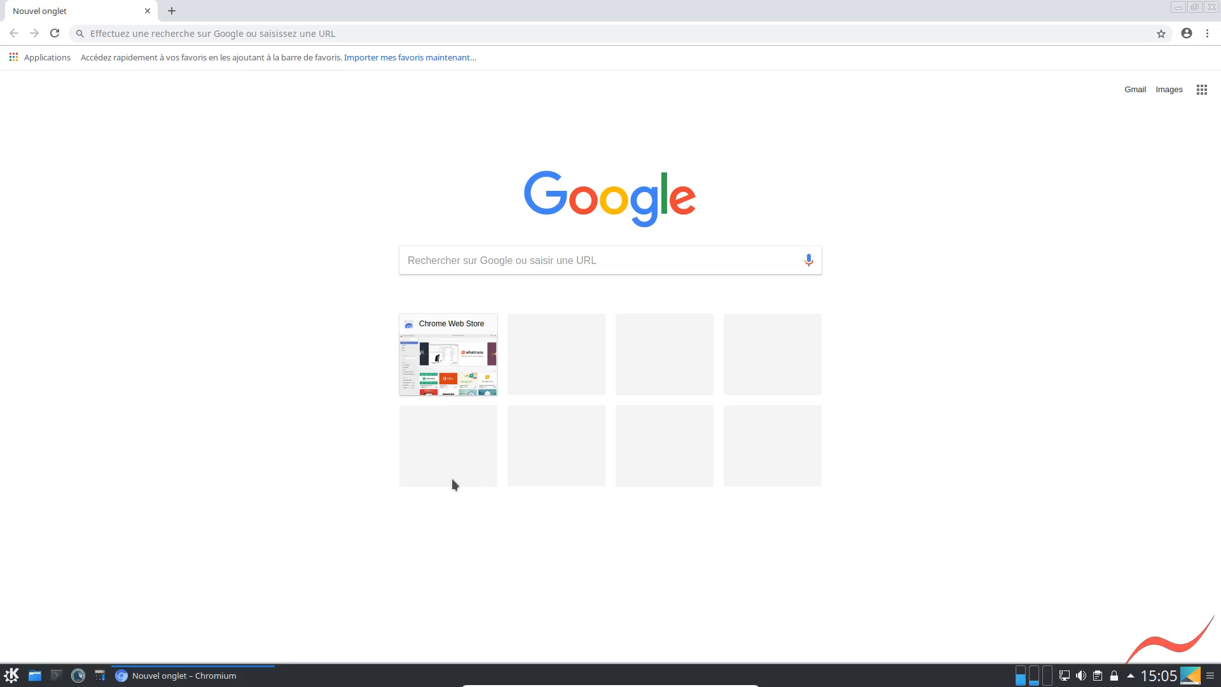
Search Google for "sublime text" using the suggested query
left_click(177, 33)
type("su")
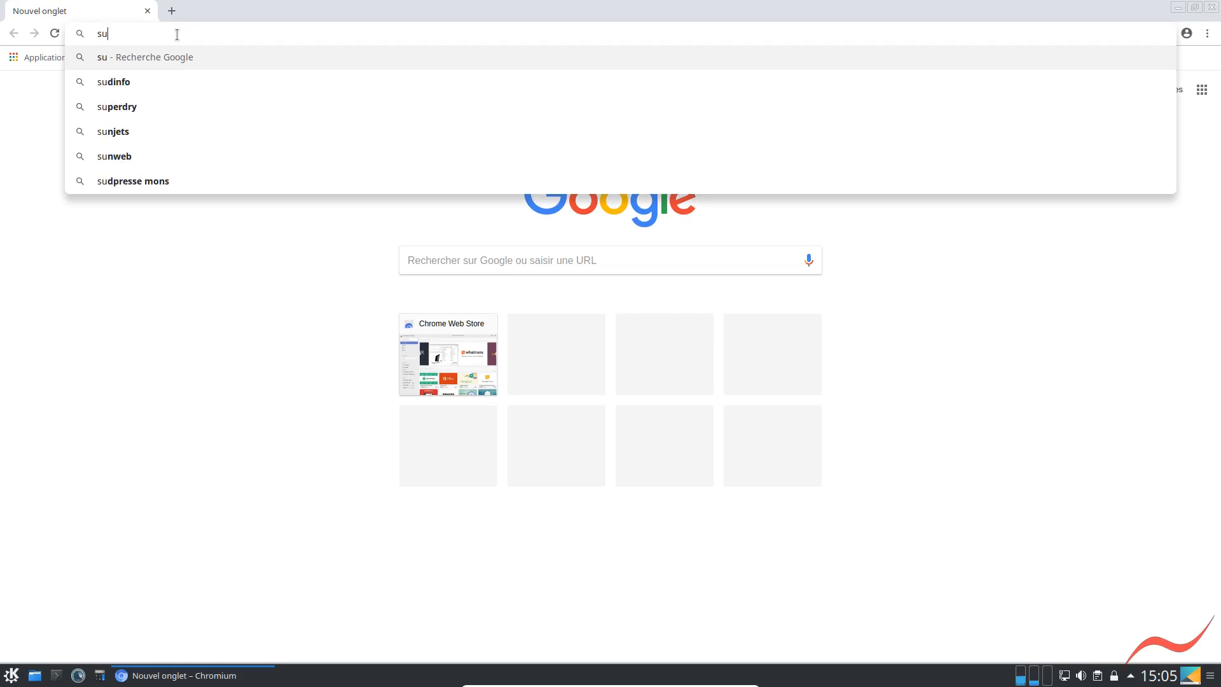
type("bliml")
key("BackSpace")
type("e")
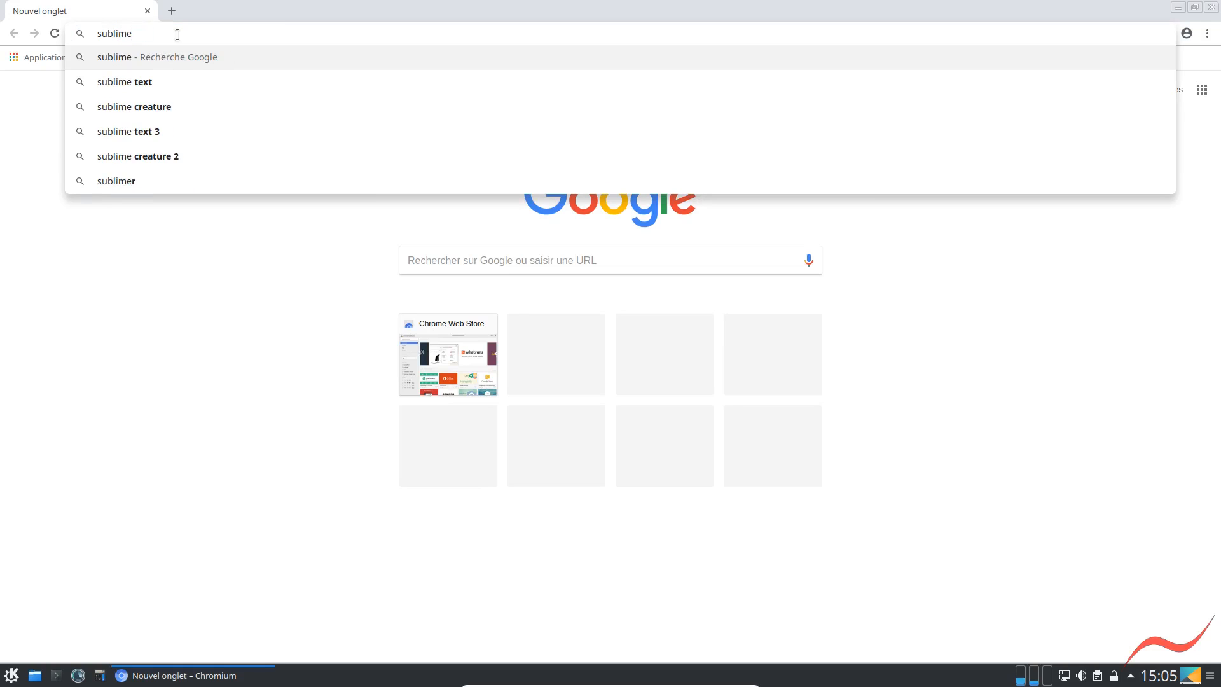
key("Down")
key("Return")
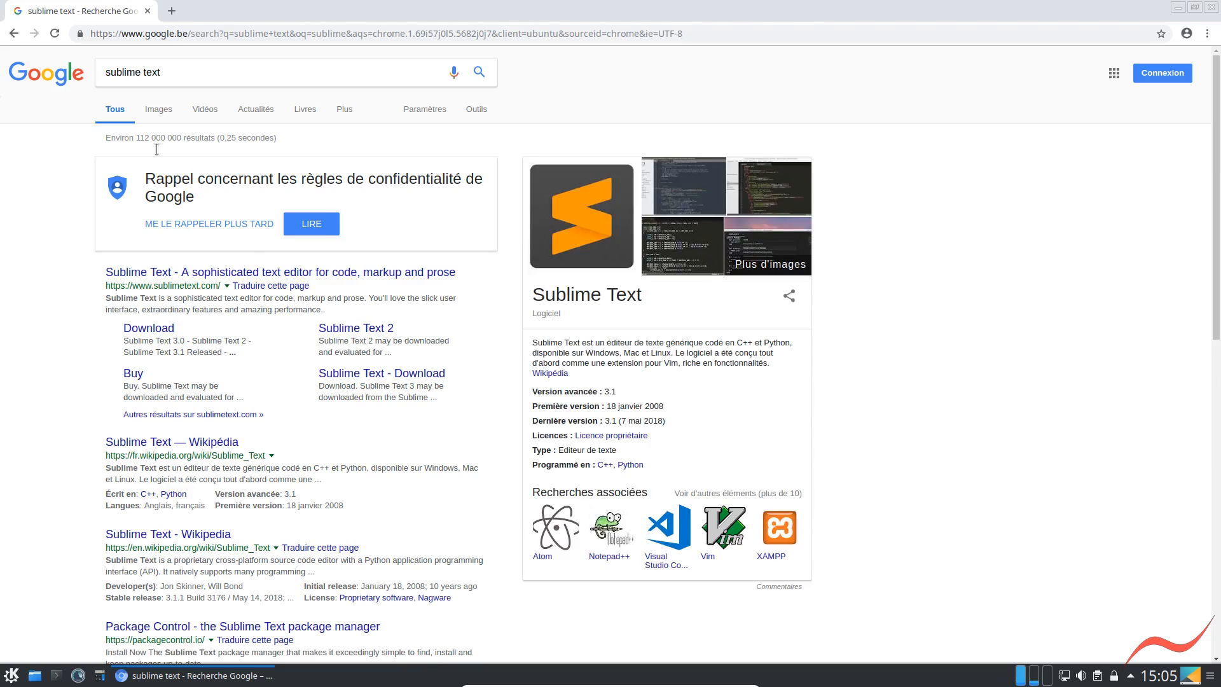
Open the Sublime Text website from the results and choose never to translate pages written in English
left_click(384, 304)
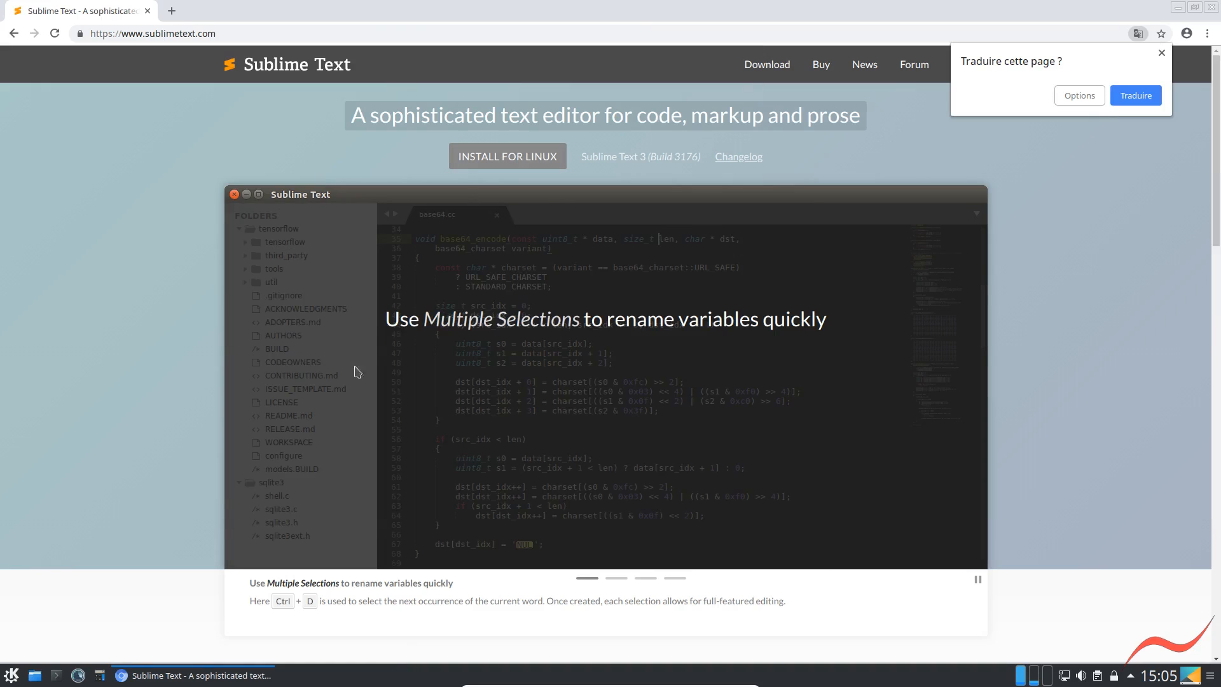
left_click(1090, 95)
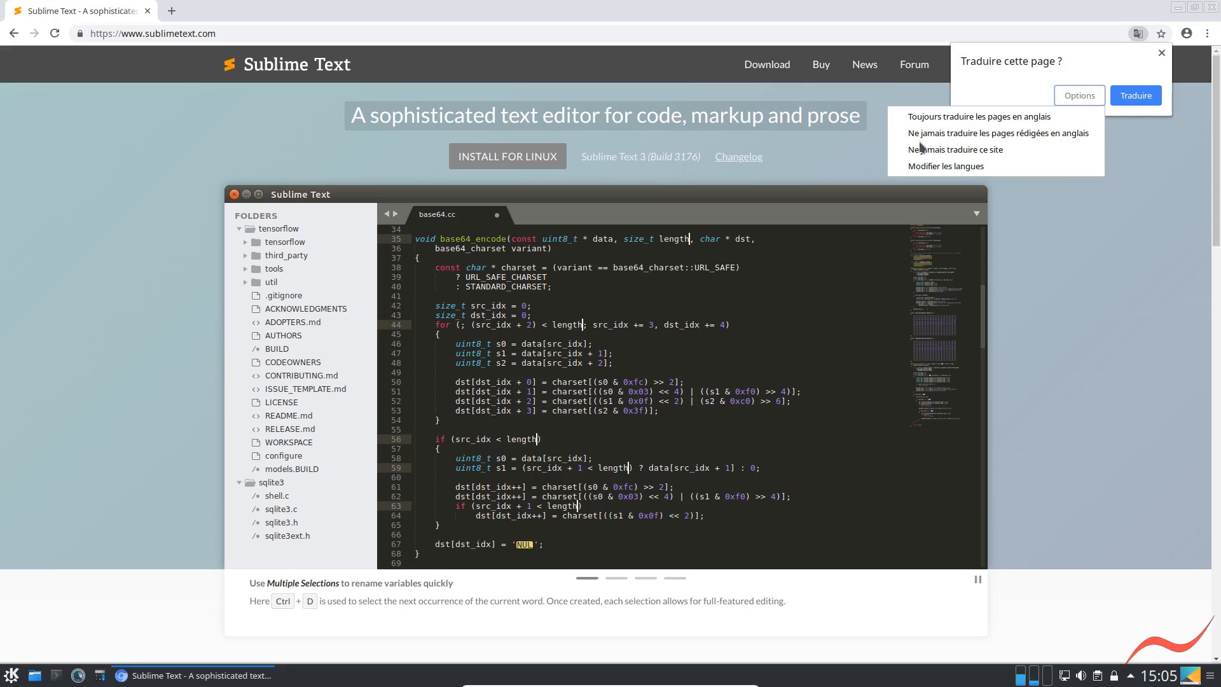
left_click(943, 135)
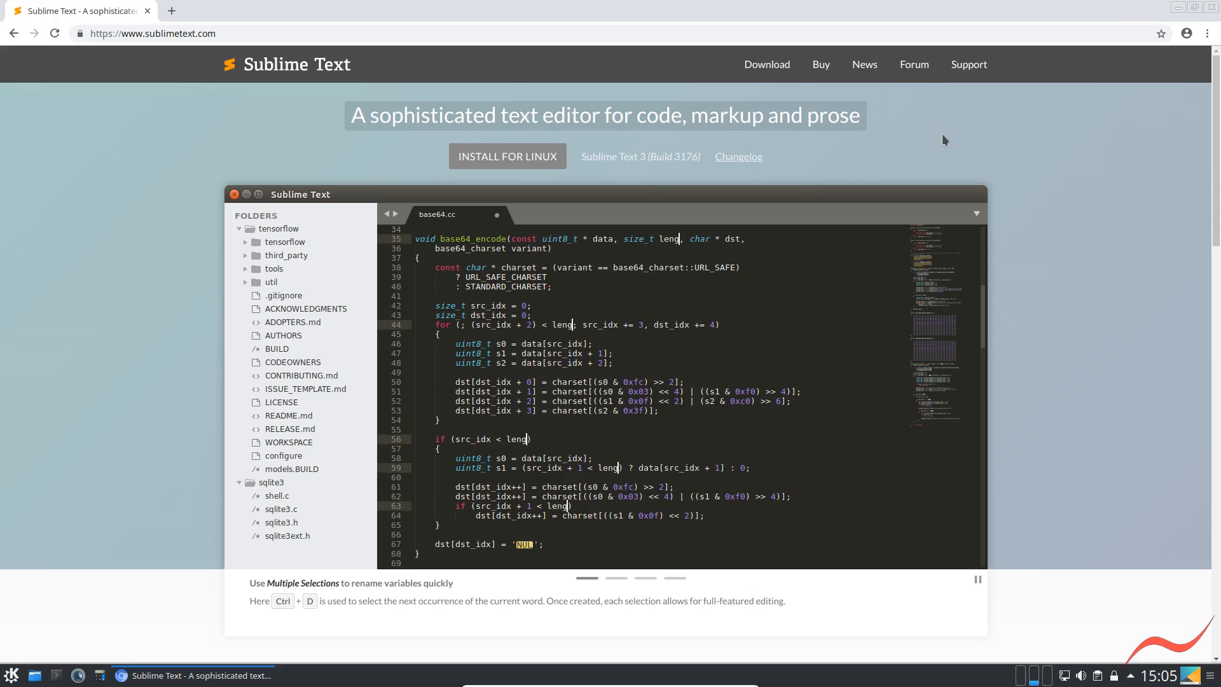
Download the 64 bit Linux tarball of Sublime Text 3 and show the downloaded file in its folder
left_click(768, 70)
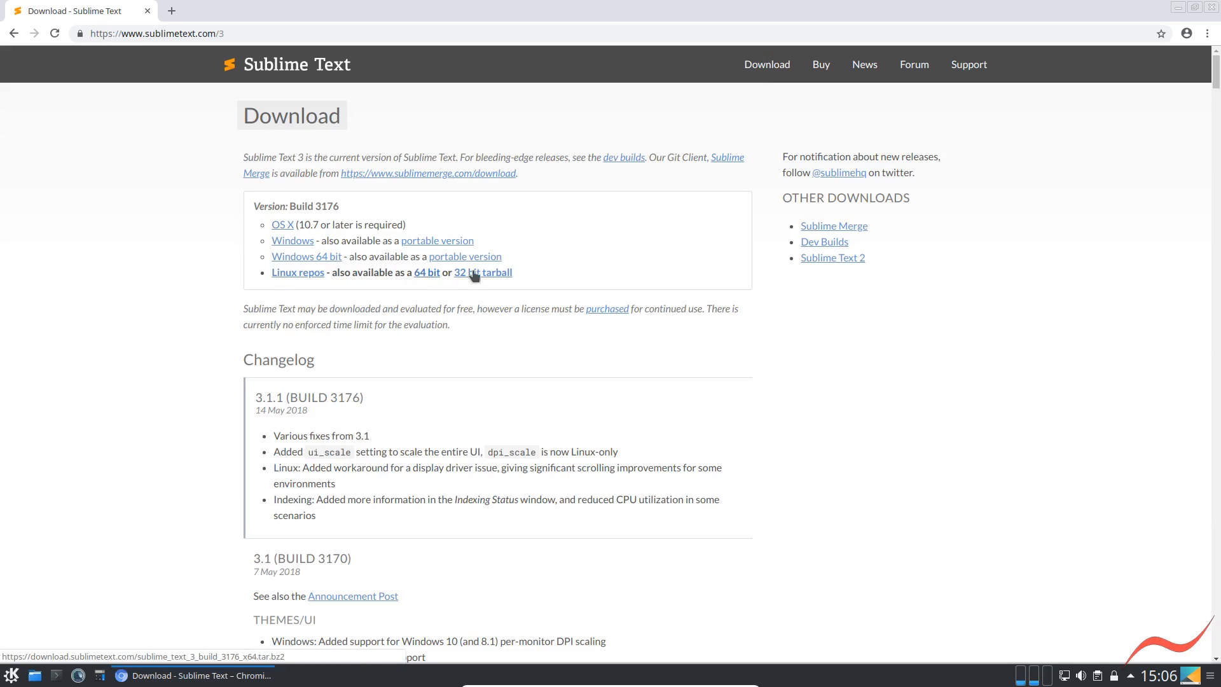
left_click(424, 274)
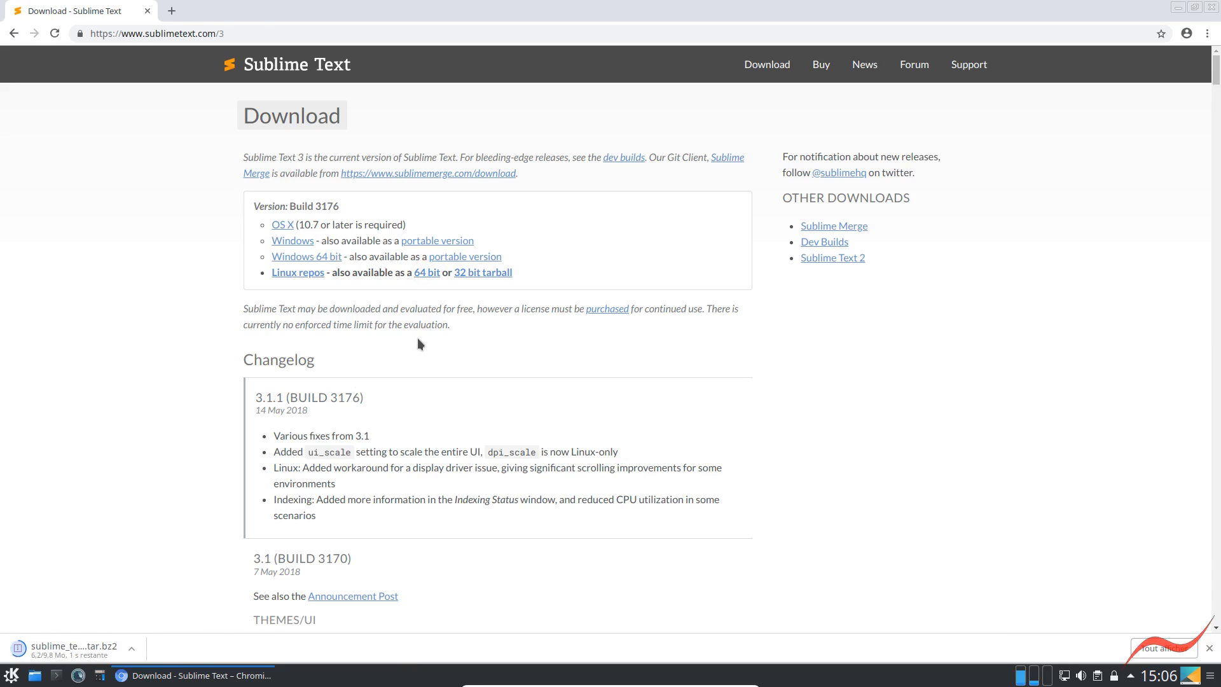
left_click(132, 650)
left_click(152, 603)
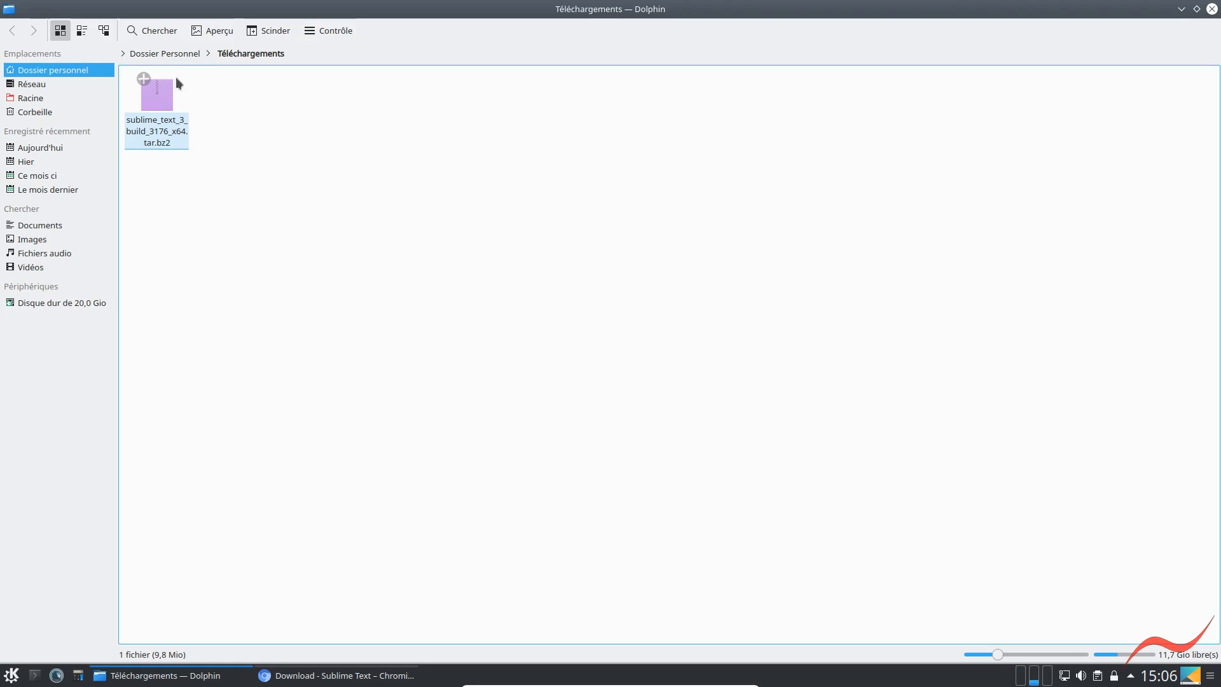
Split the Dolphin view and open the Modèles folder of the personal directory in the second pane
left_click(276, 35)
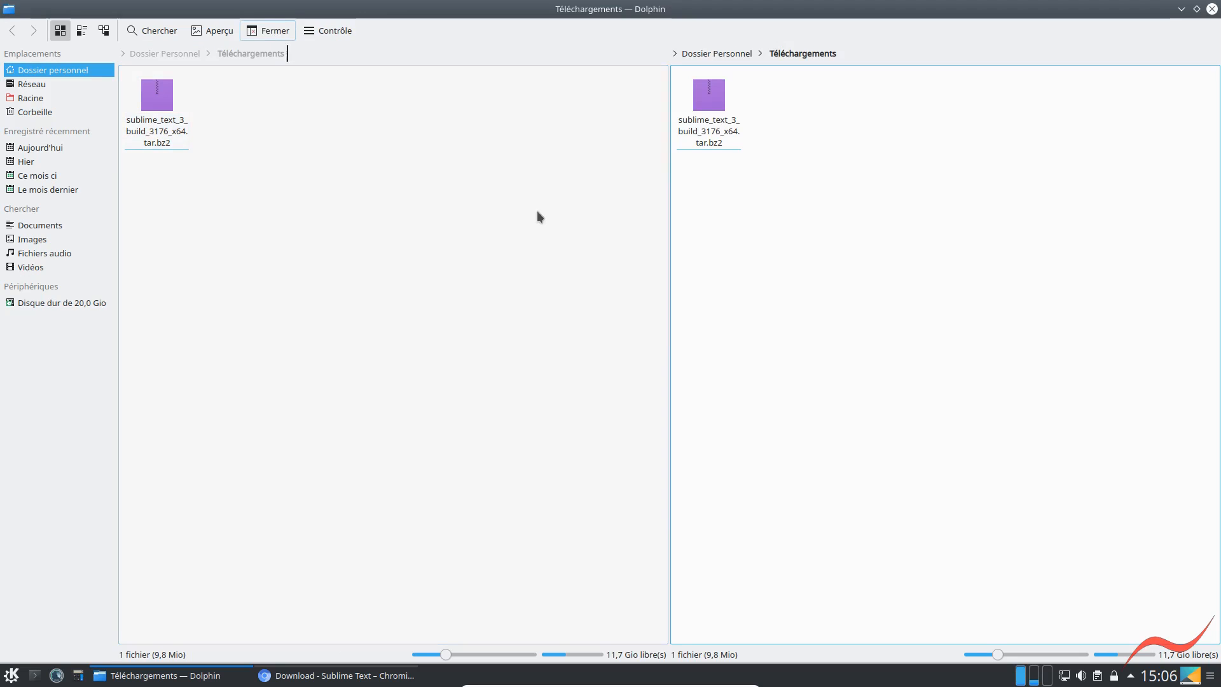
left_click(713, 55)
left_click(945, 94)
Move the sublime_text_3_build_3176_x64.tar.bz2 archive from the Téléchargements folder into the Modèles folder
left_click_drag(150, 95, 875, 159)
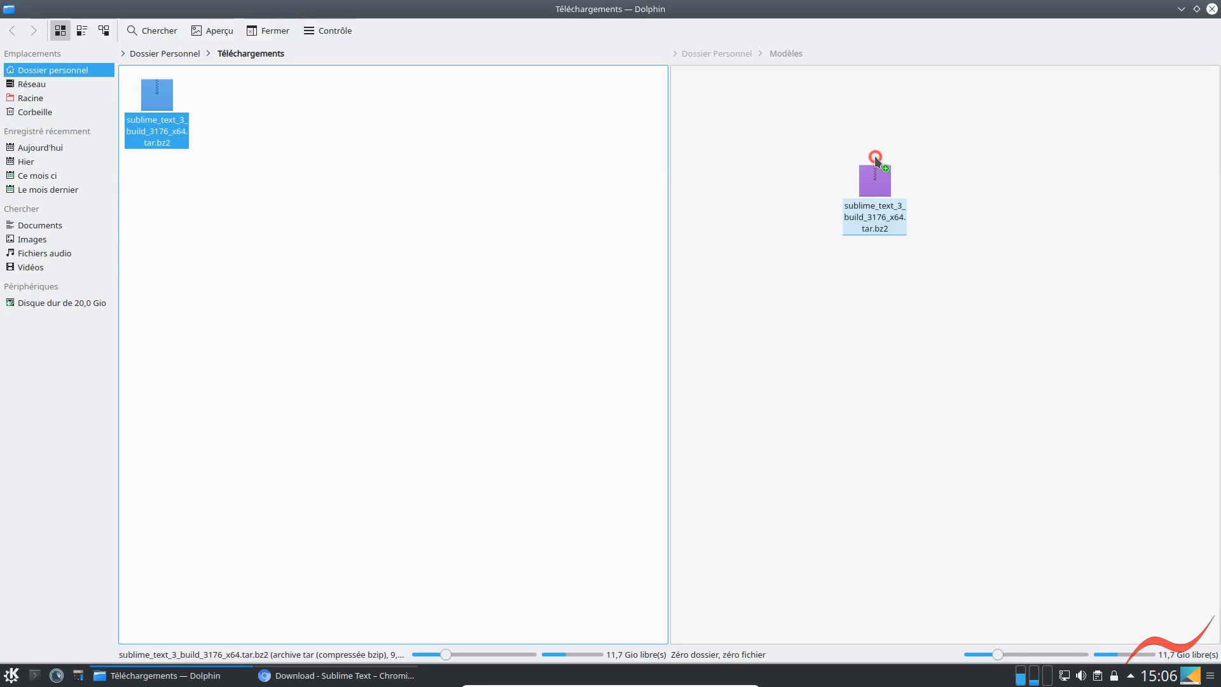
left_click_drag(875, 159, 786, 176)
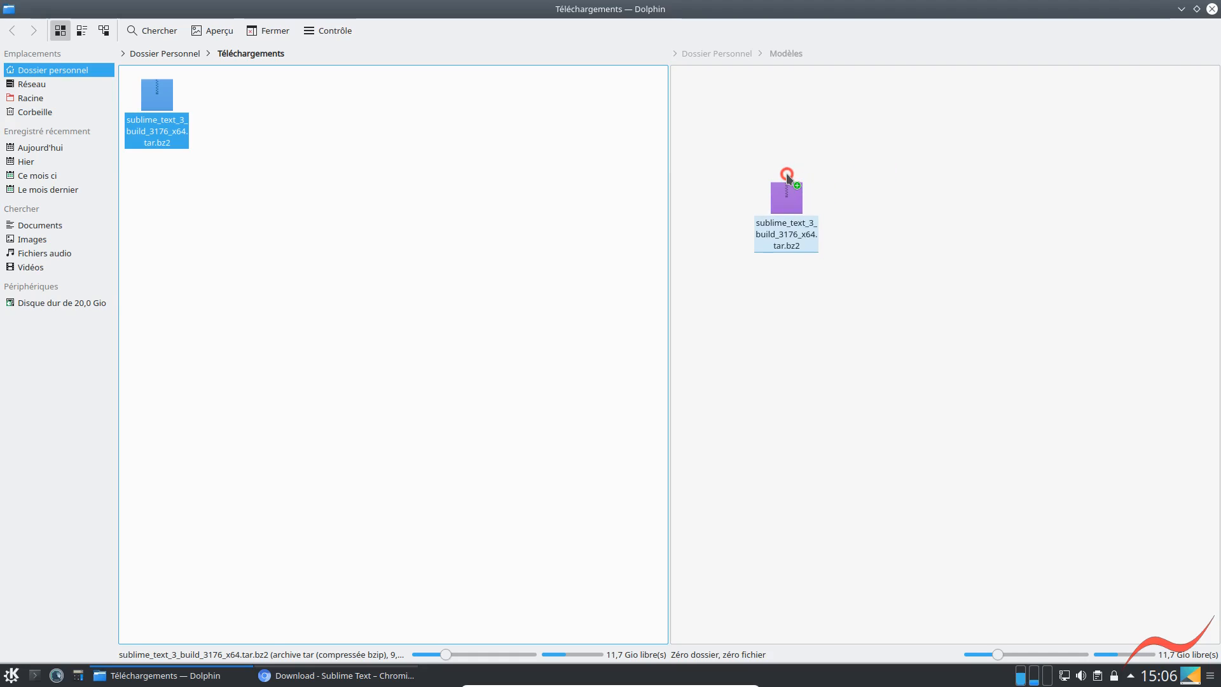
left_click_drag(787, 175, 786, 173)
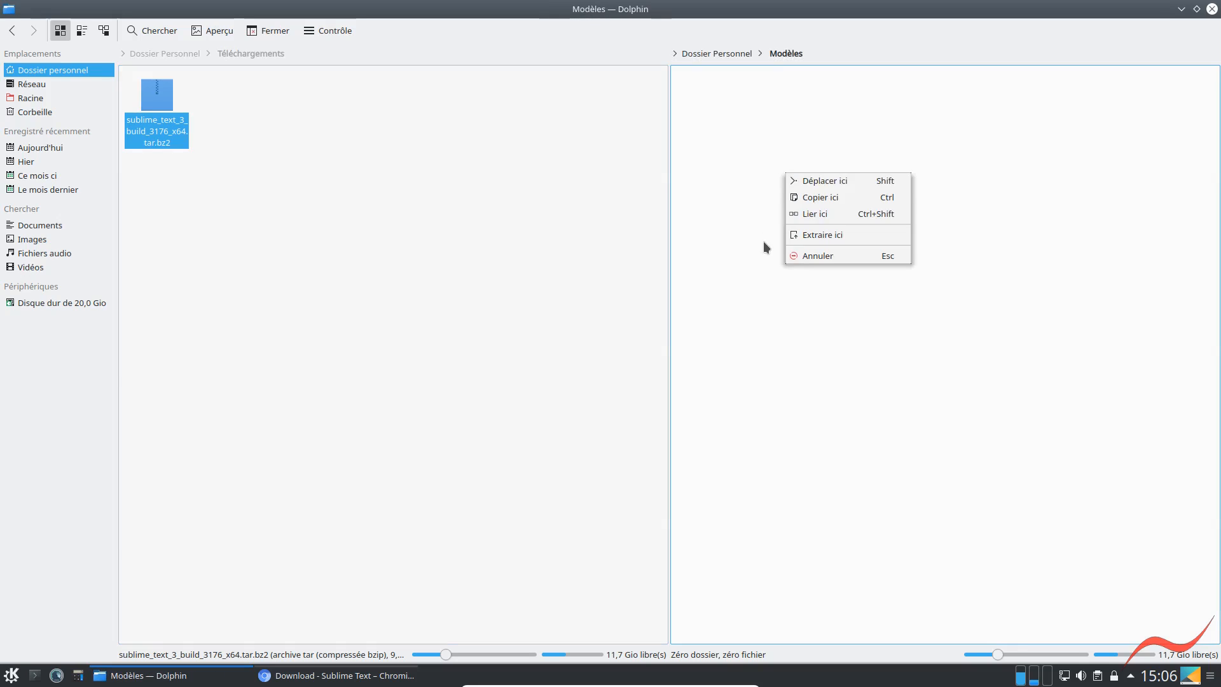
left_click(818, 180)
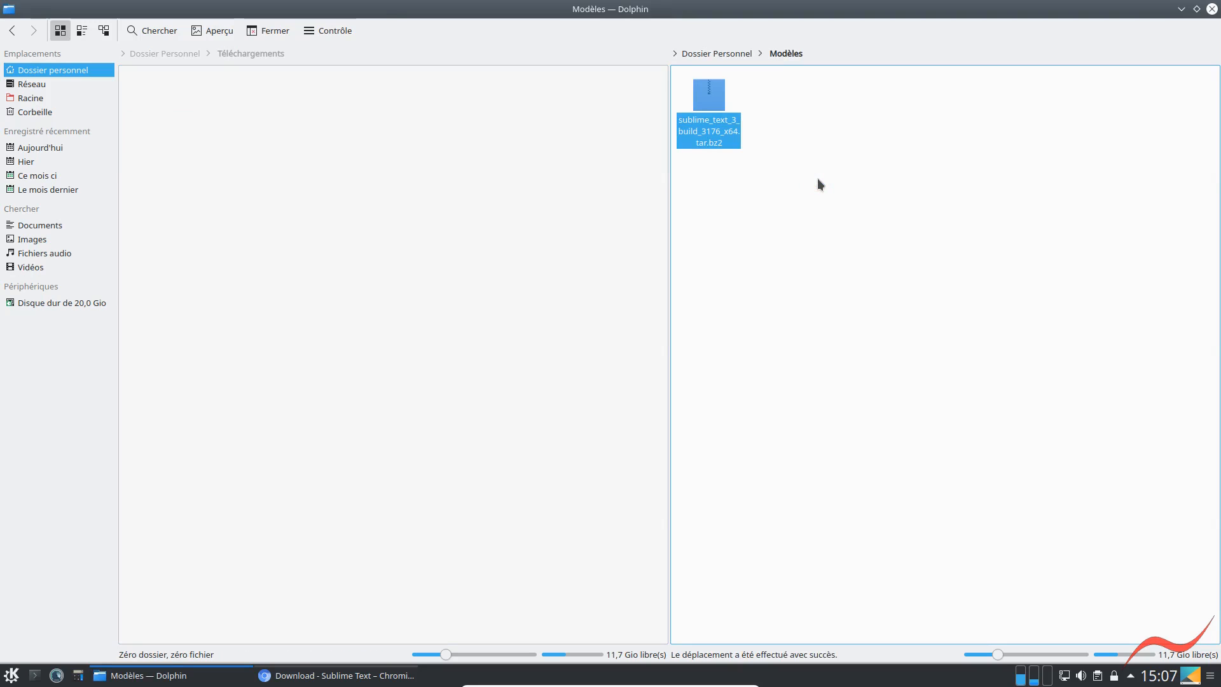
left_click_drag(705, 93, 465, 137)
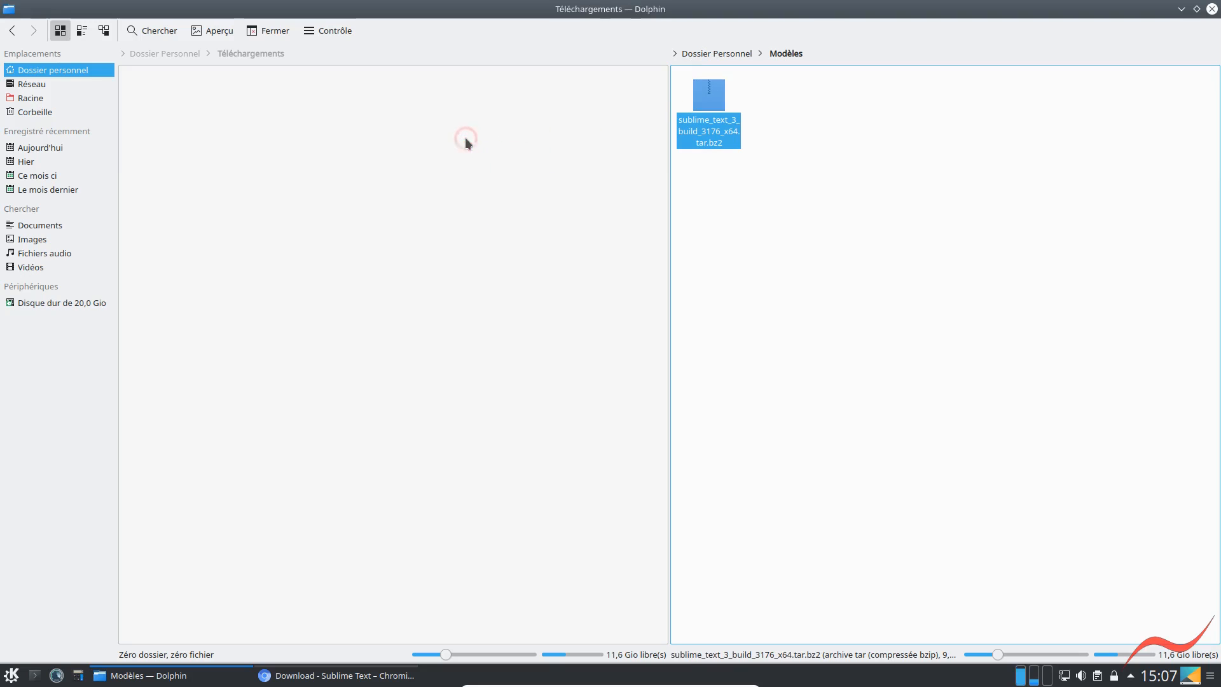
left_click(837, 175)
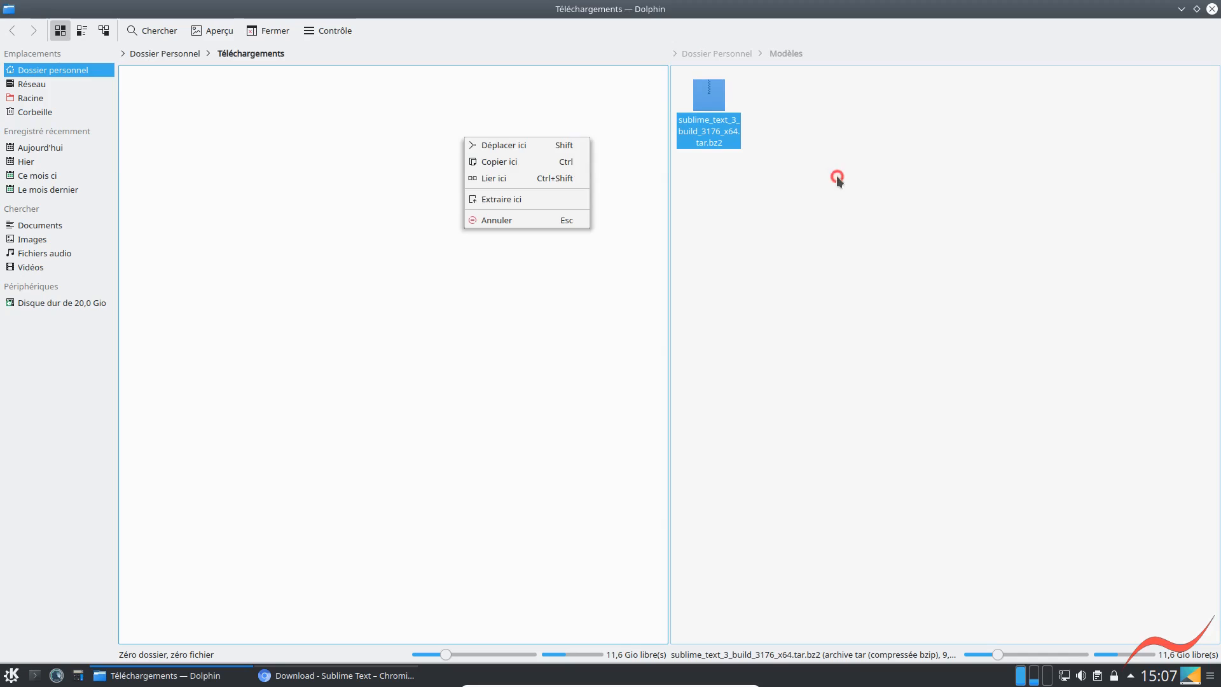
Extract the Sublime Text archive directly into the Modèles folder
left_click(711, 101)
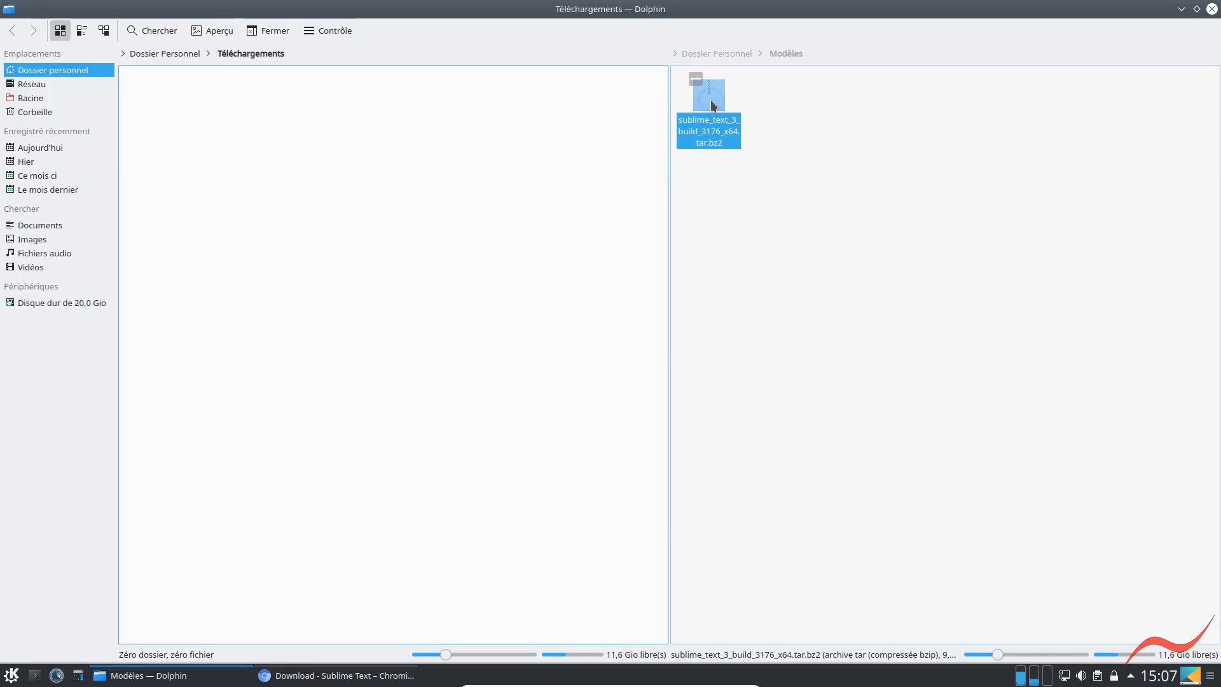
right_click(711, 102)
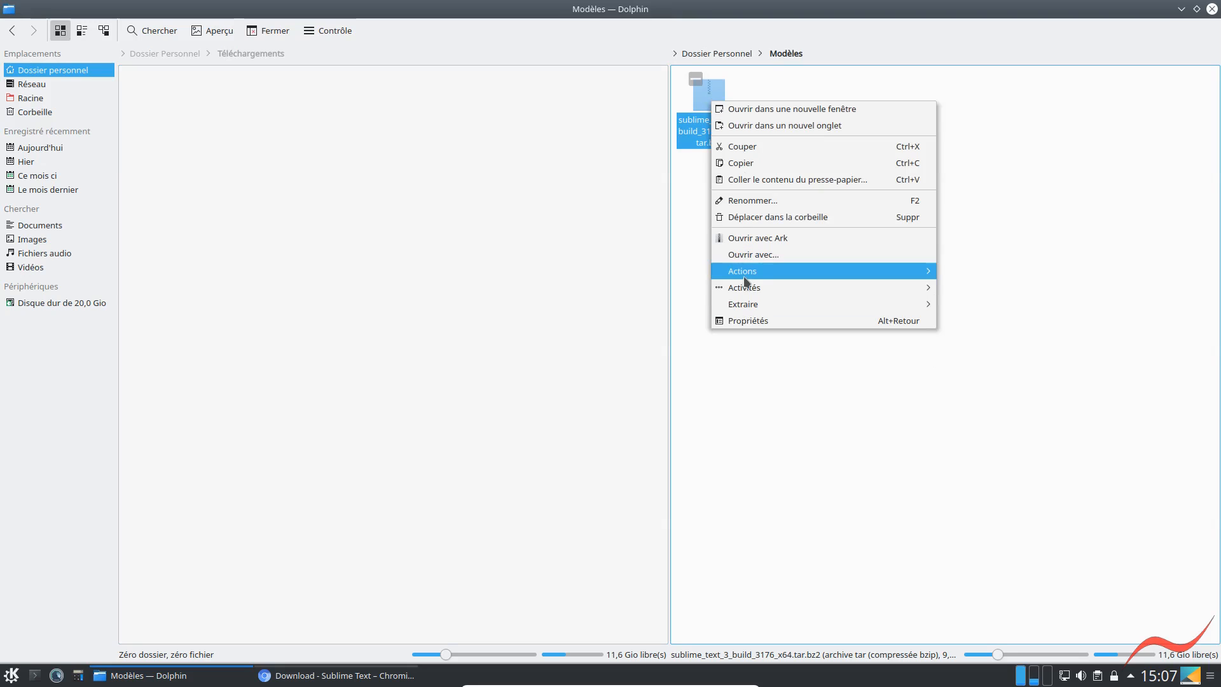
mouse_move(743, 306)
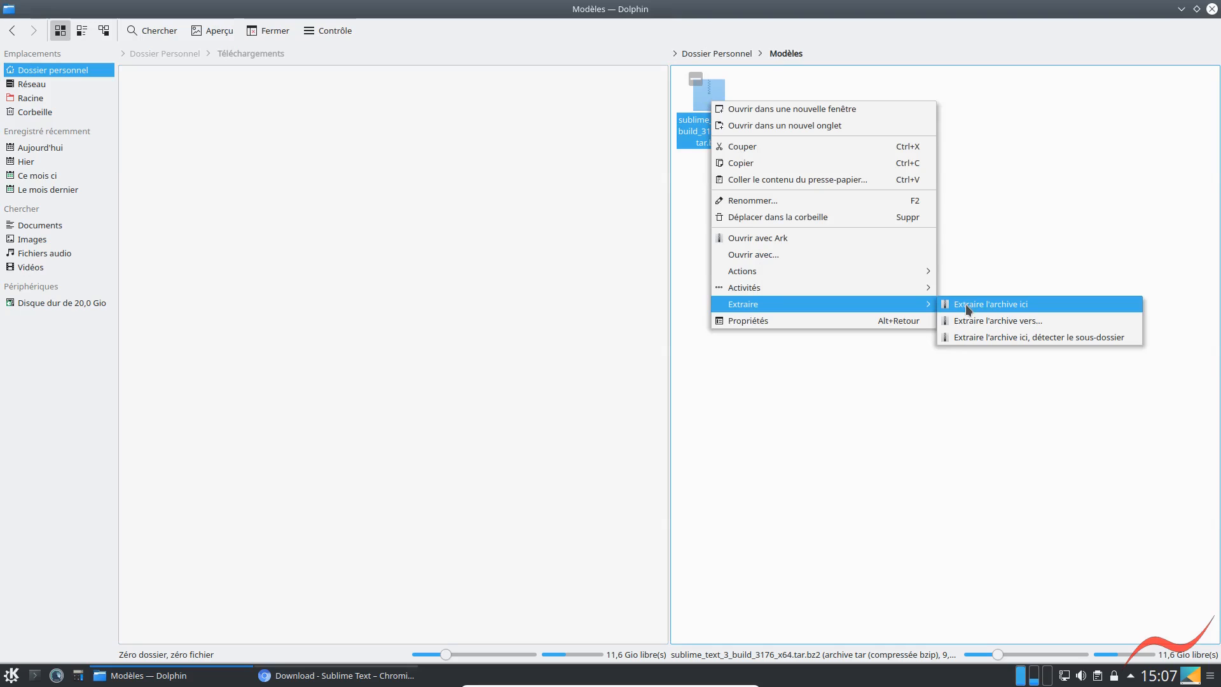
key("Return")
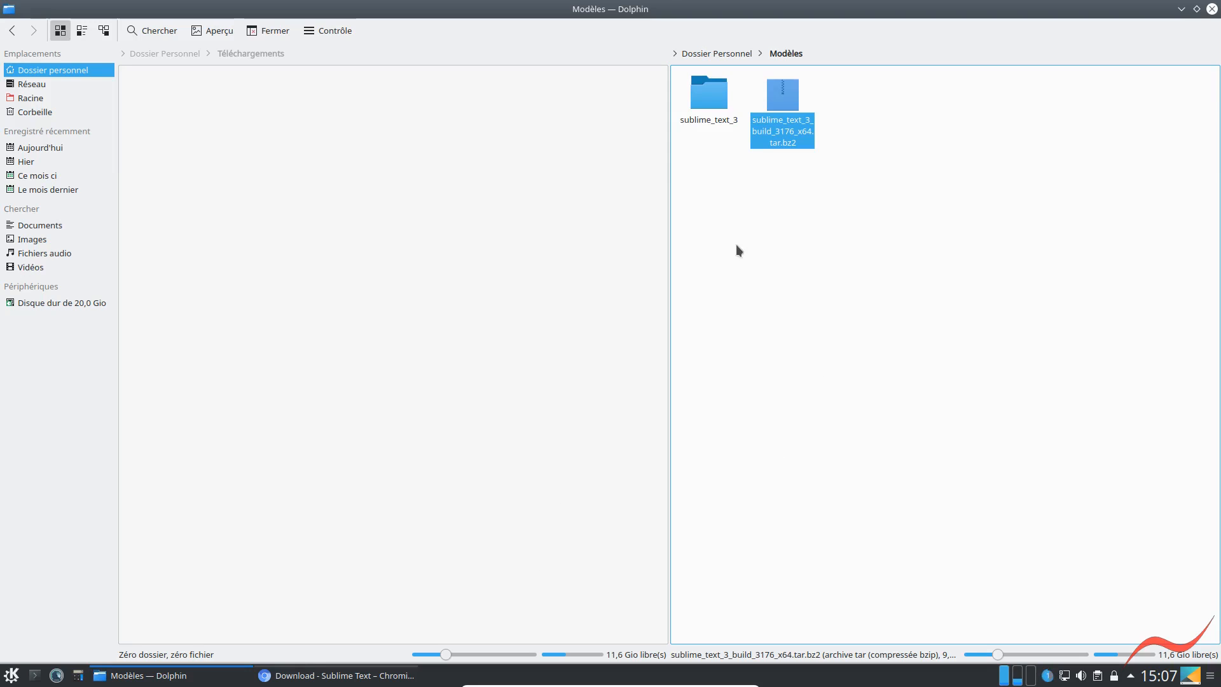
Move the Sublime Text tar.bz2 archive to the trash and choose not to be asked for confirmation again
left_click(800, 262)
key("Delete")
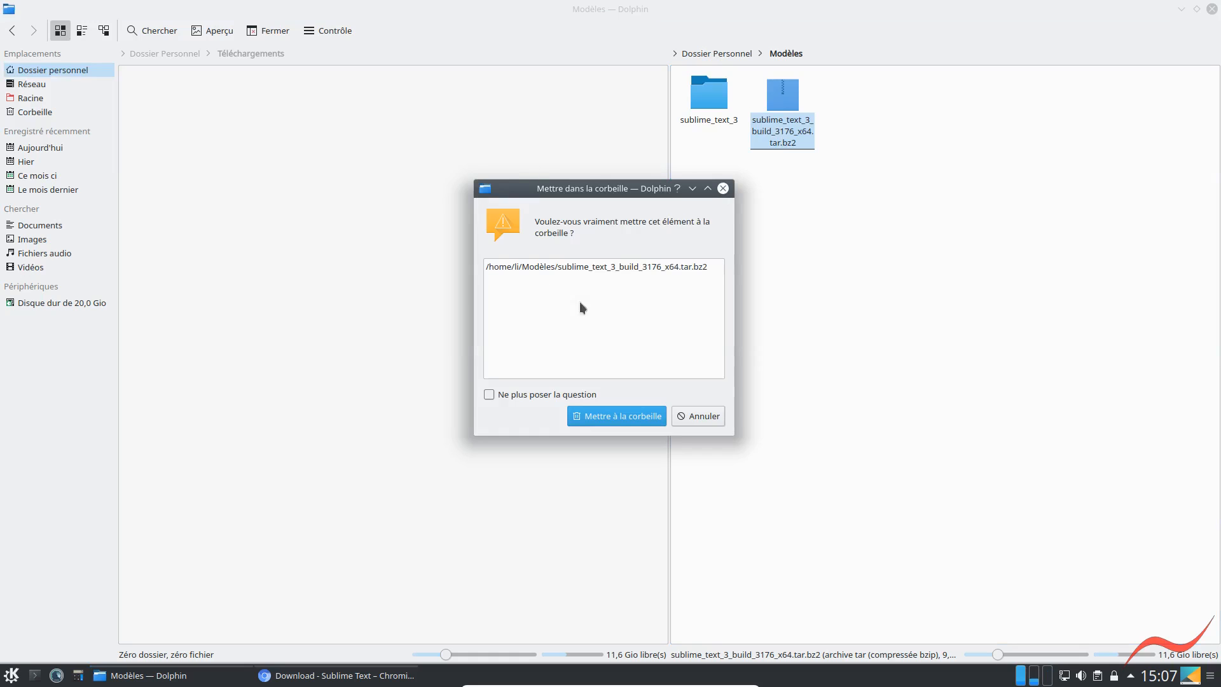
left_click(490, 395)
left_click(612, 414)
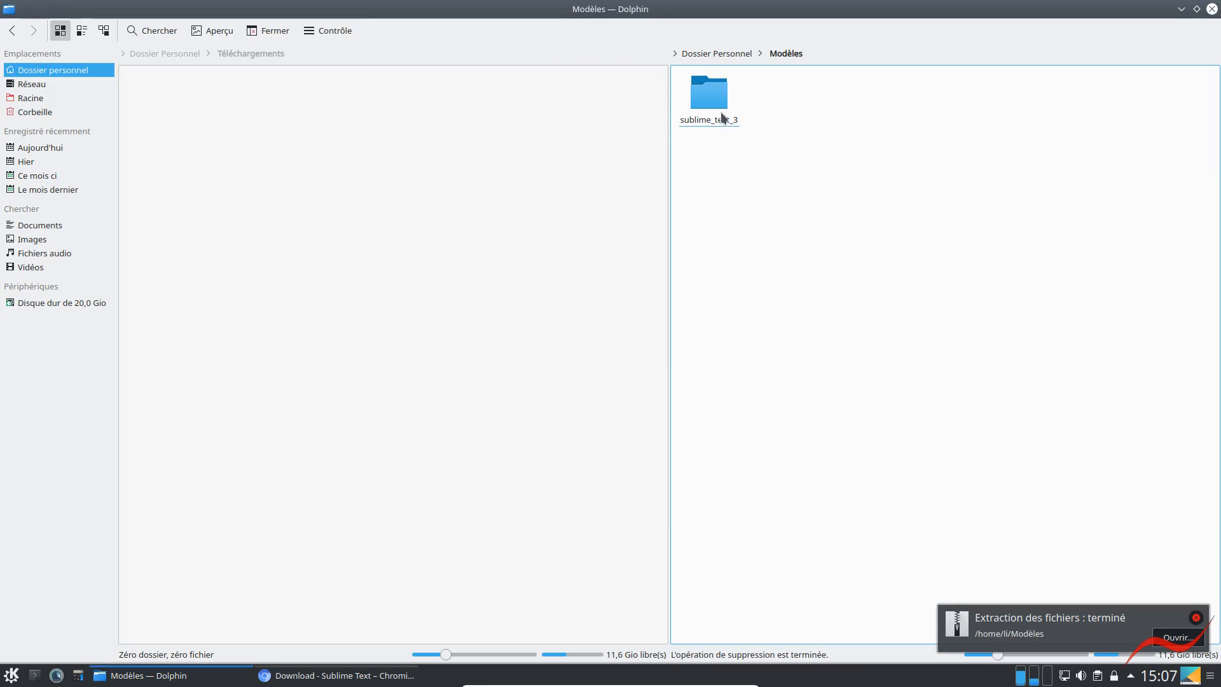
Launch the sublime_text executable from the extracted sublime_text_3 folder and maximize its window
left_click(707, 100)
double_click(708, 100)
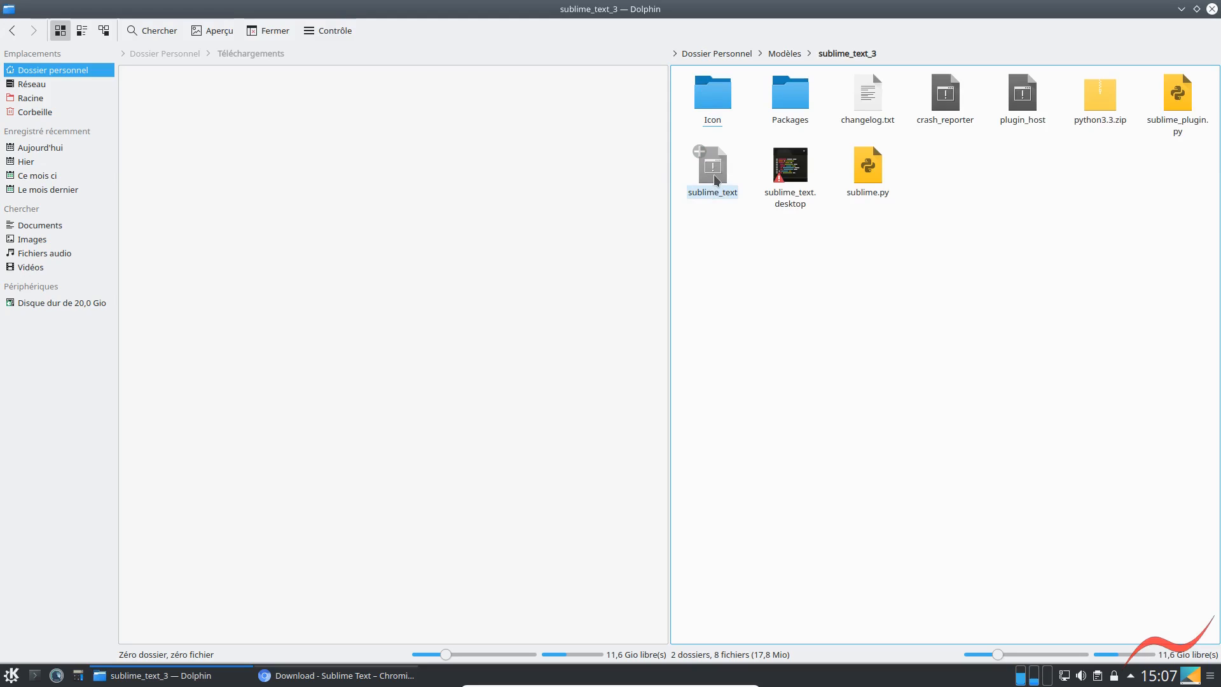
left_click(716, 180)
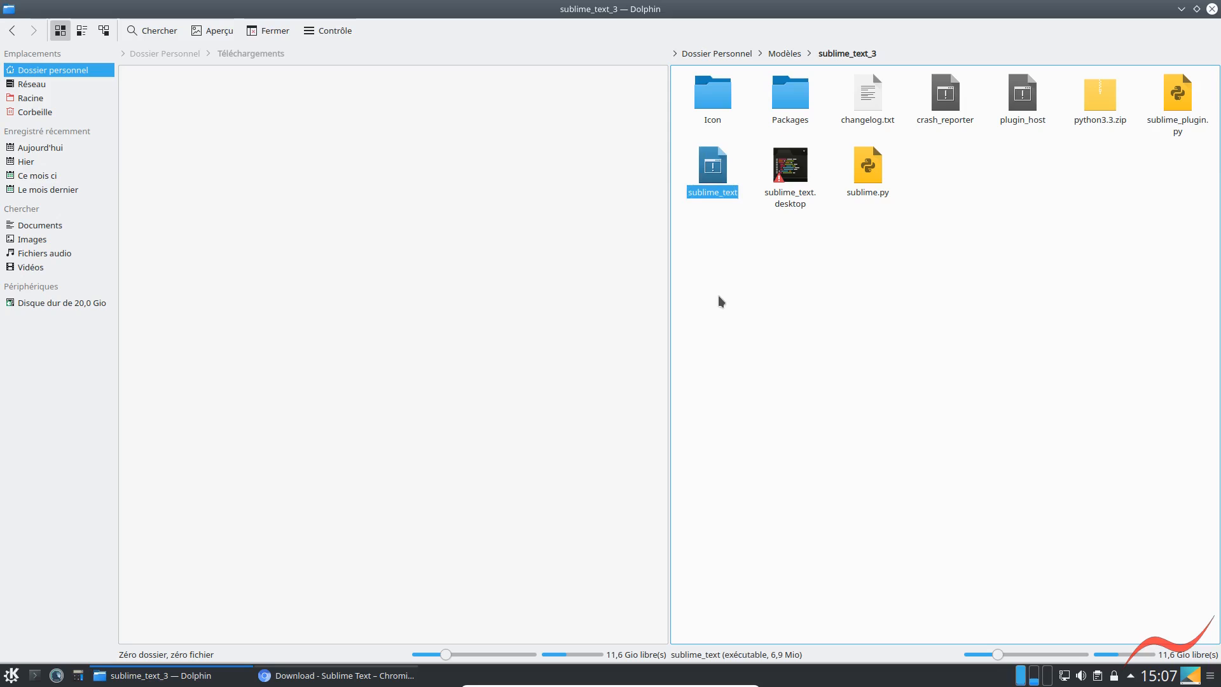
key("Return")
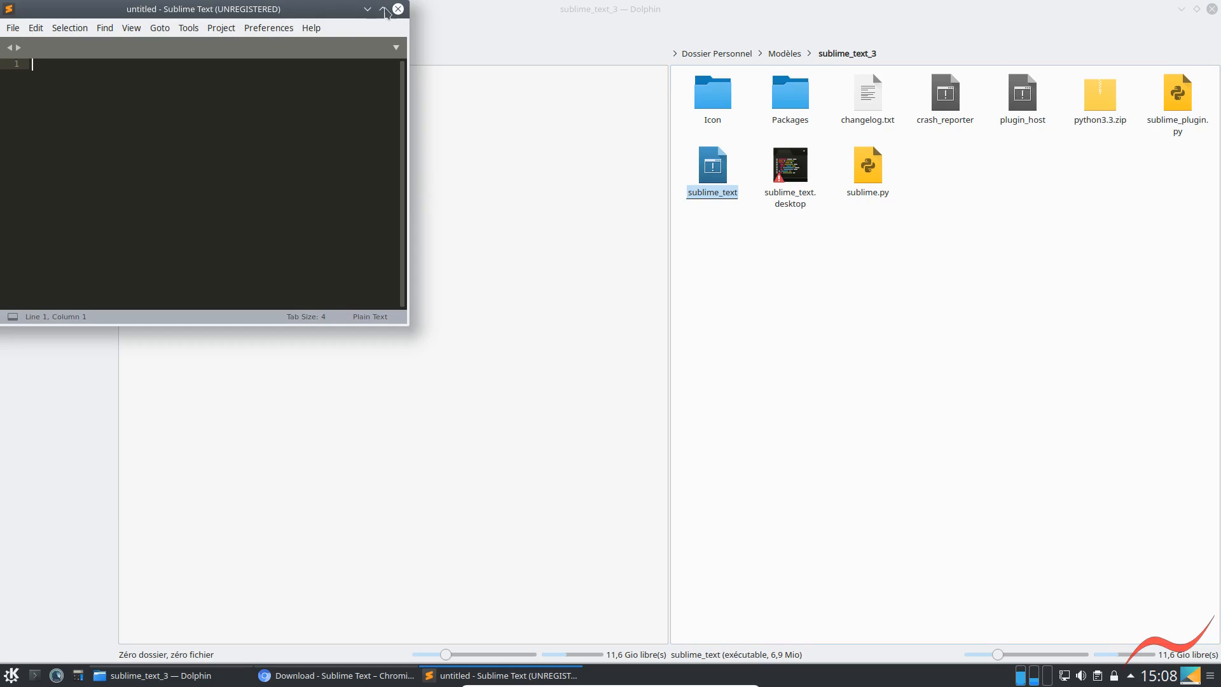
left_click(384, 9)
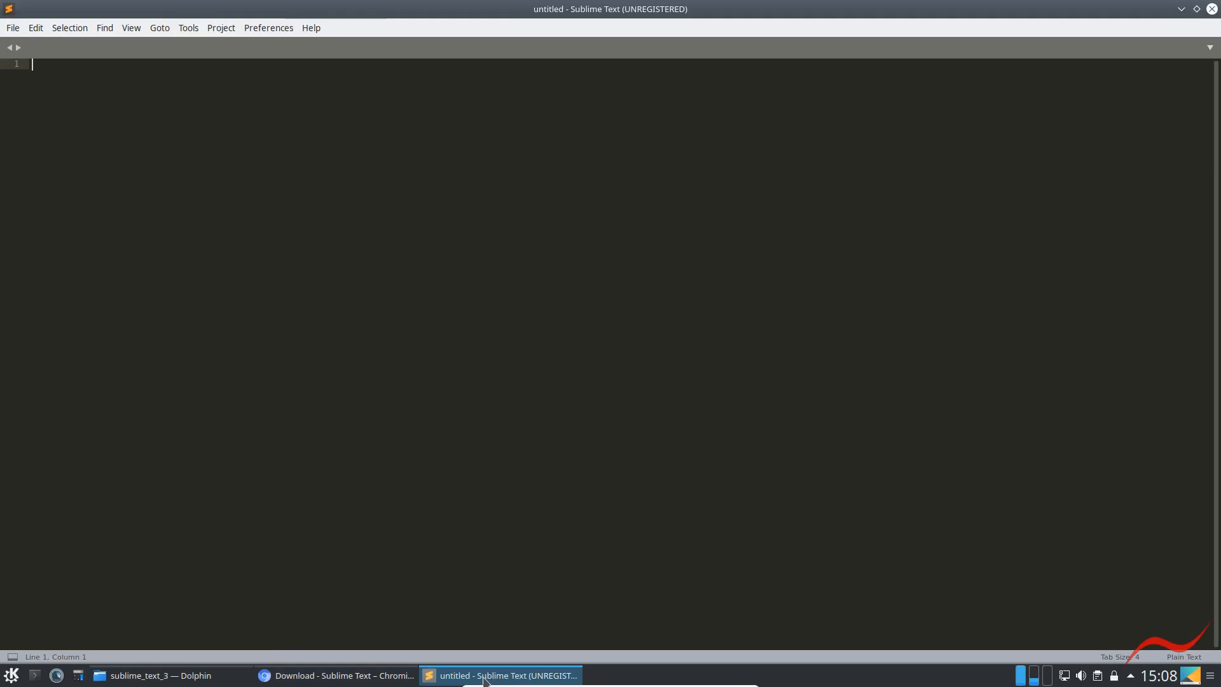
Pin Sublime Text to the taskbar and launch it from its pinned launcher
right_click(453, 684)
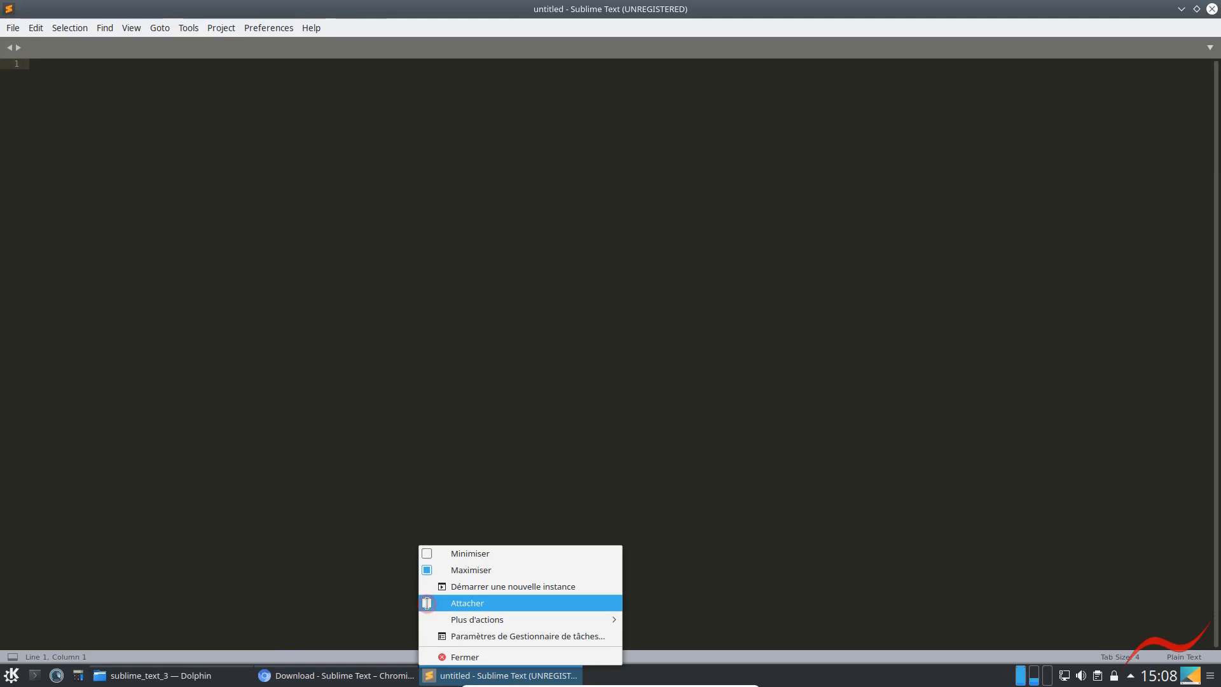
left_click(428, 603)
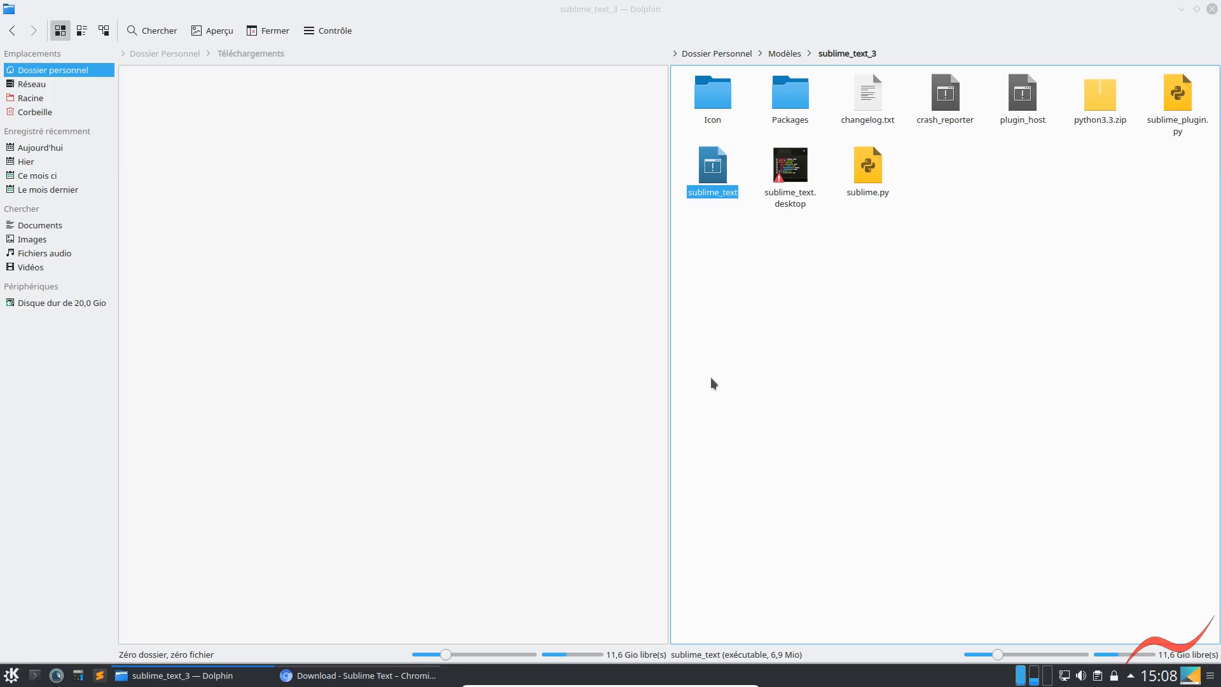
left_click(99, 675)
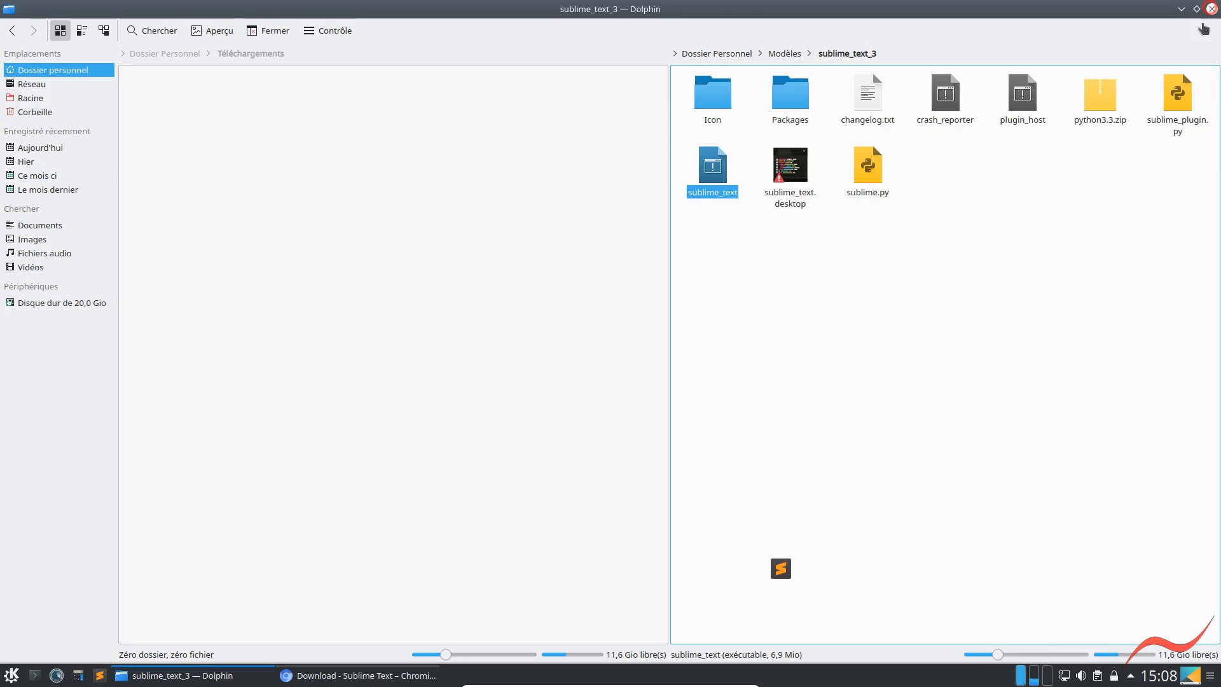
Show an overview of all open windows and close both the Dolphin window and the Chromium download page
key("ctrl+F9")
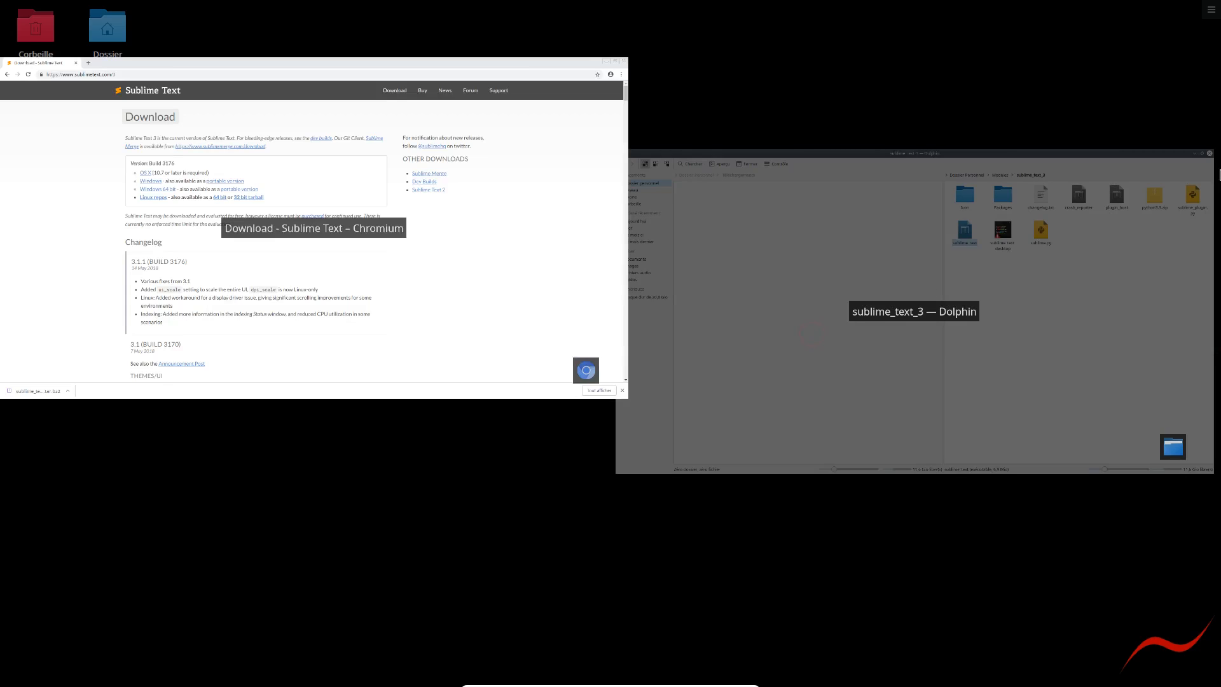
left_click(1195, 162)
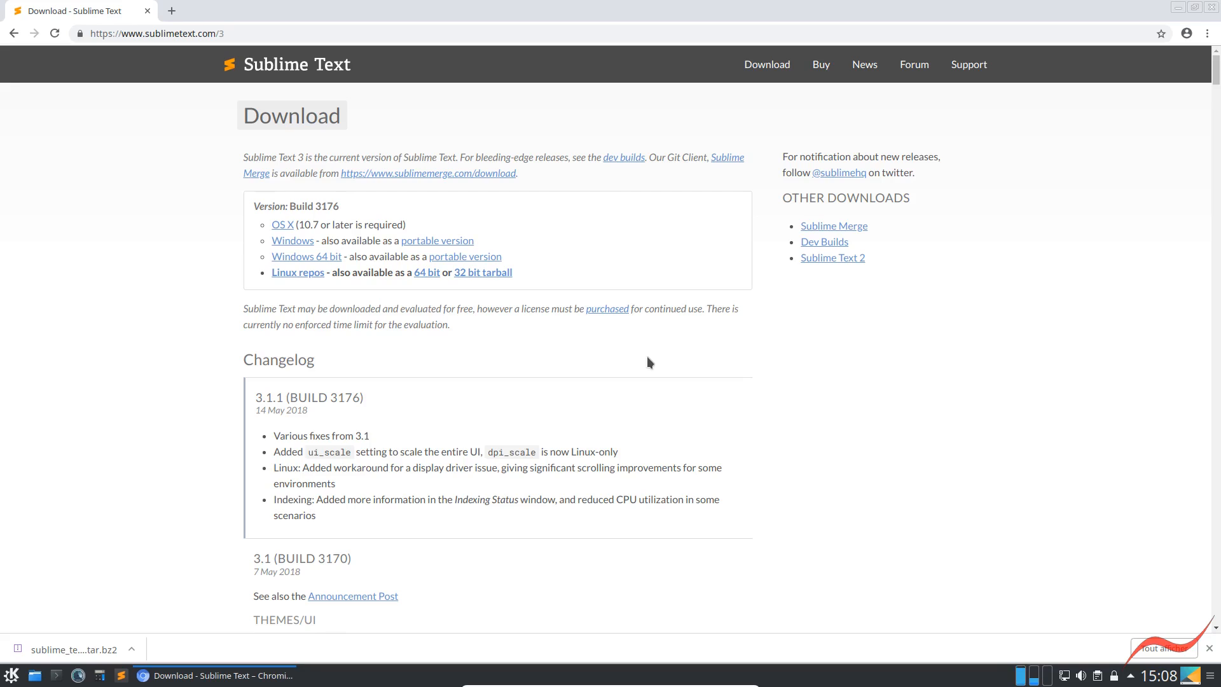
left_click(147, 11)
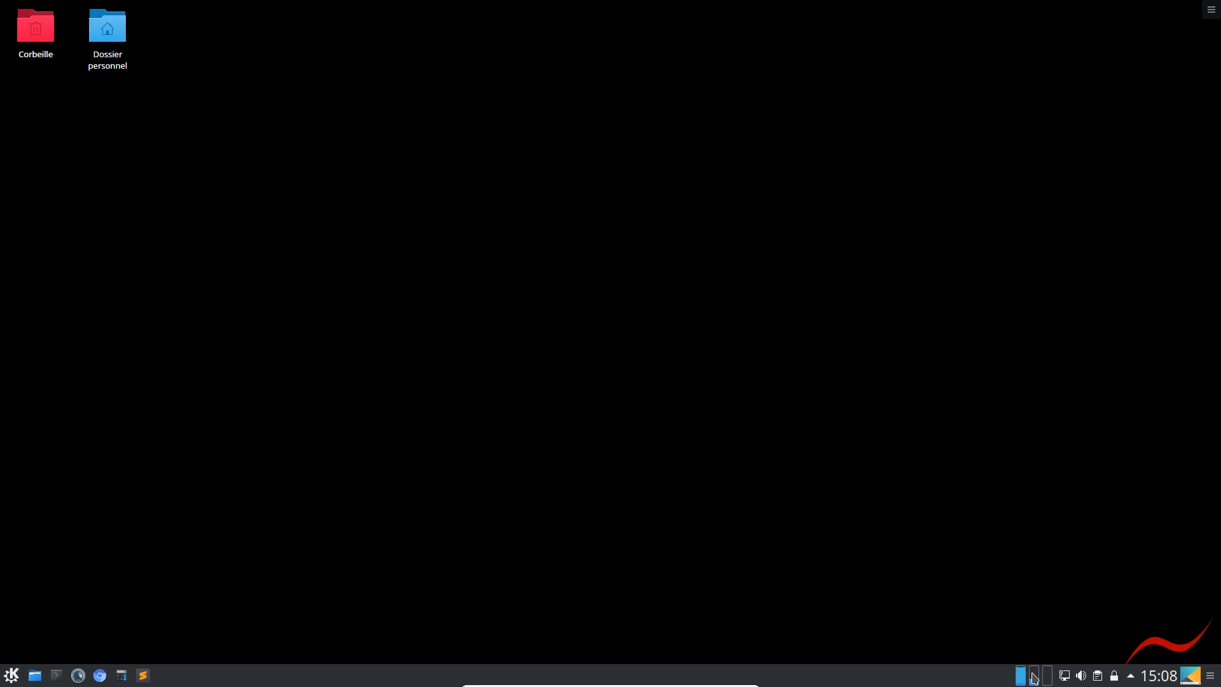
View the processor, memory and network history in the system monitor, and close it
left_click(1033, 676)
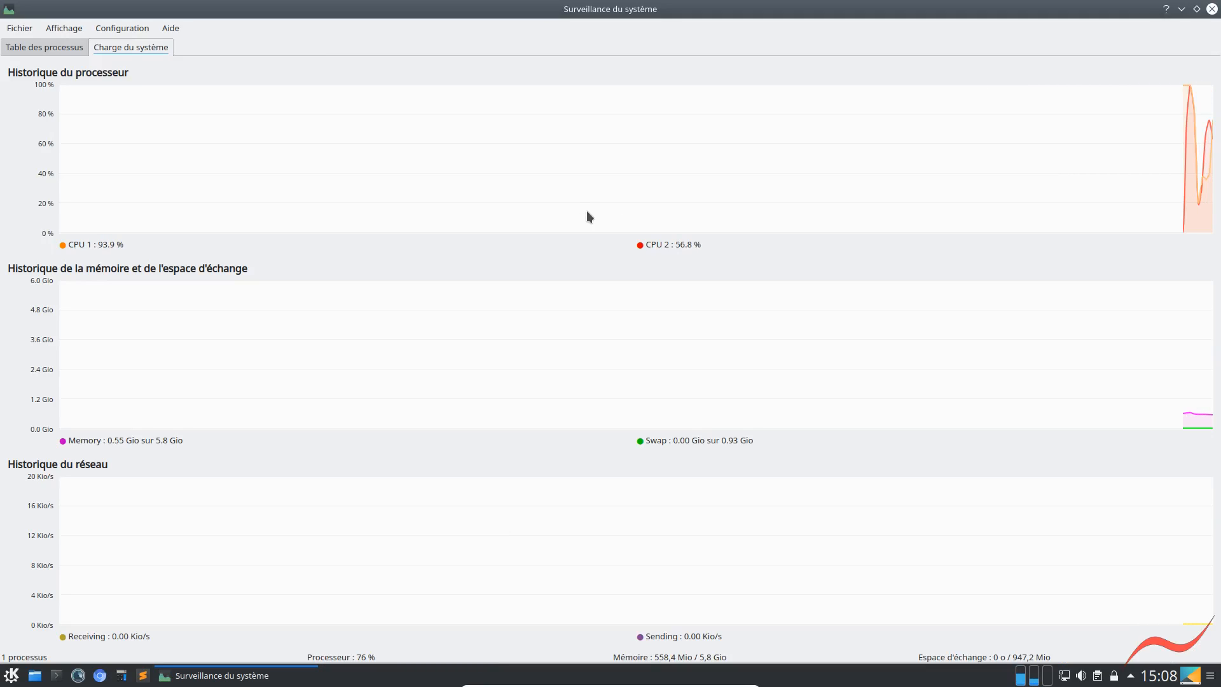
left_click(1212, 9)
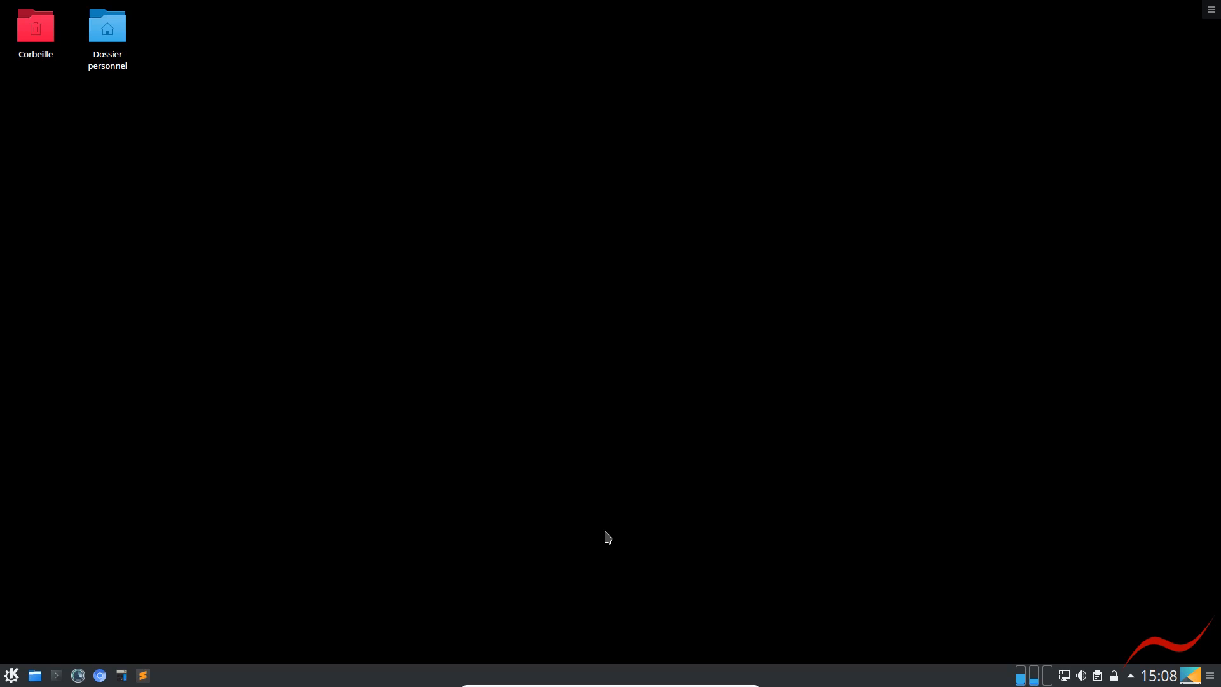
Launch Sublime Text from the taskbar and show the open files in its side bar
left_click(143, 676)
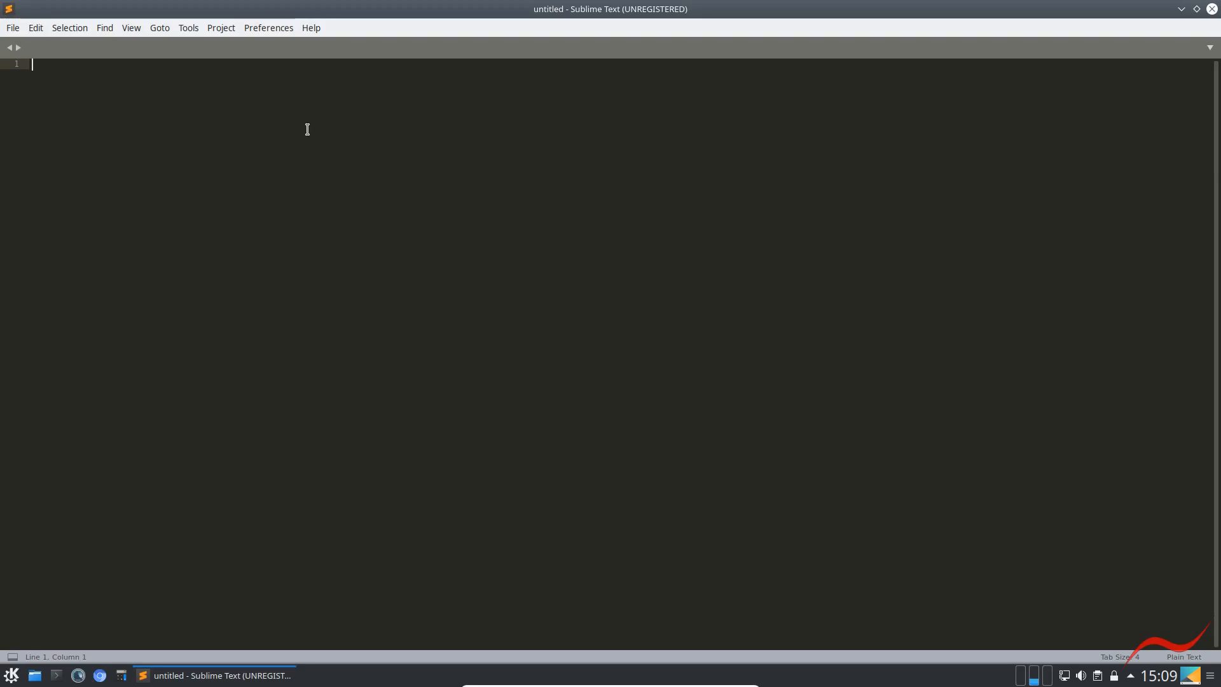
left_click(131, 30)
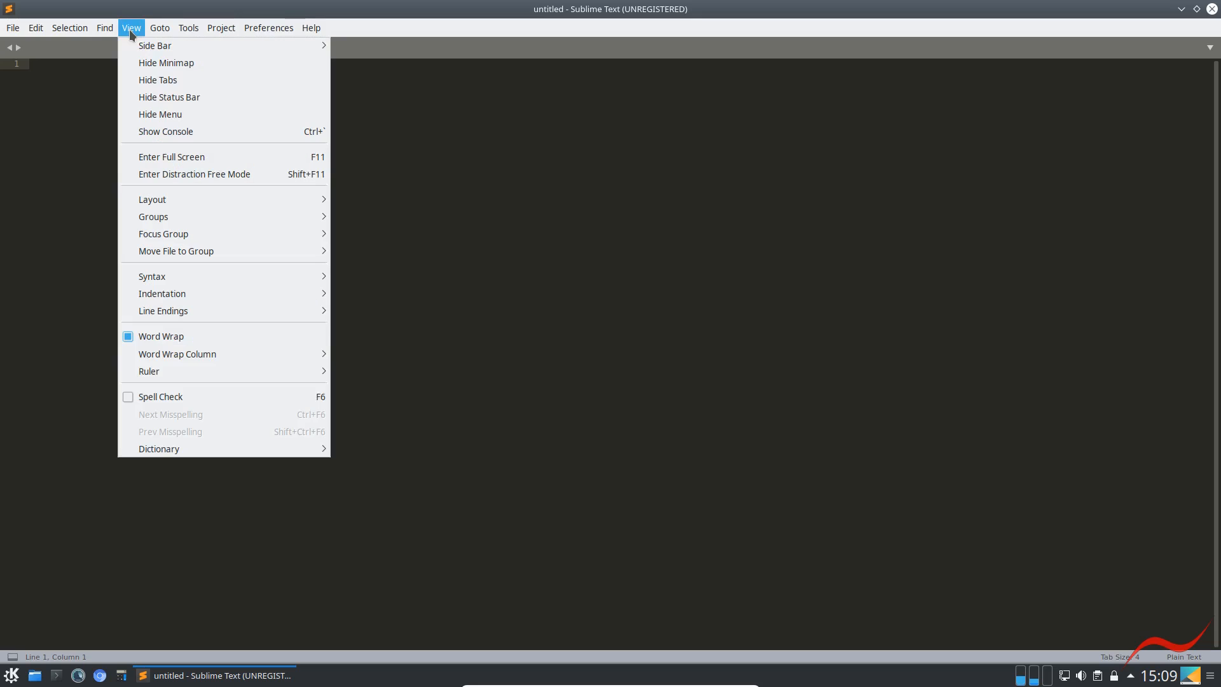
mouse_move(143, 46)
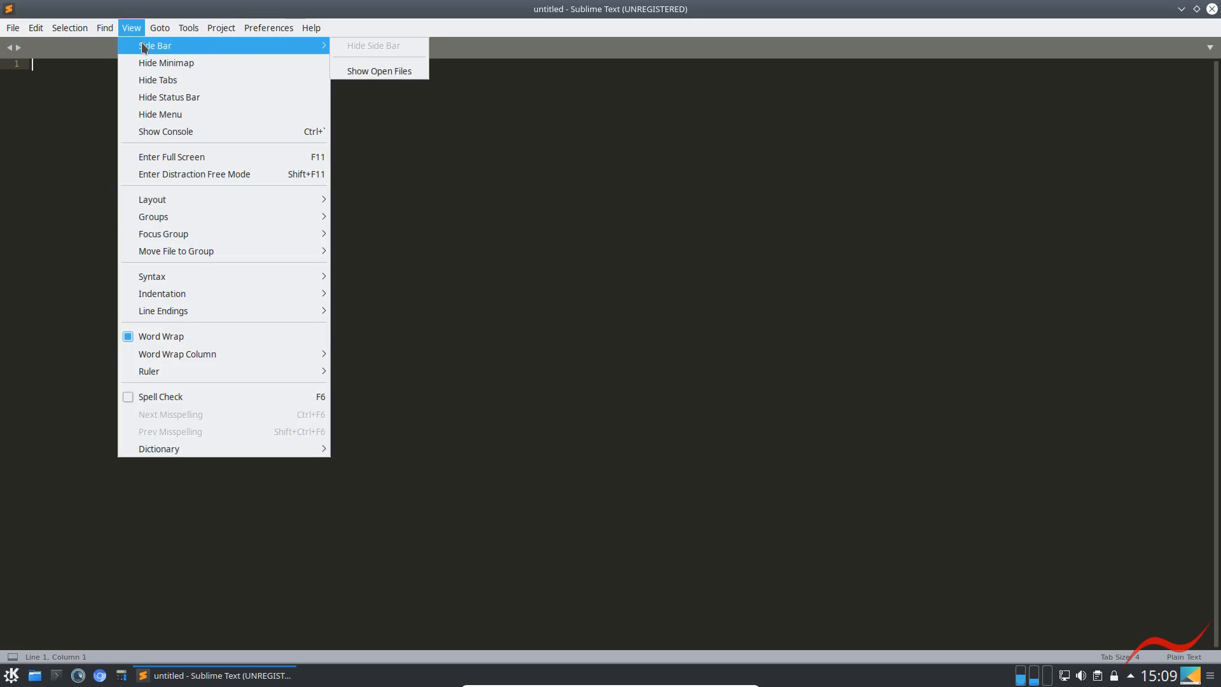
left_click(357, 73)
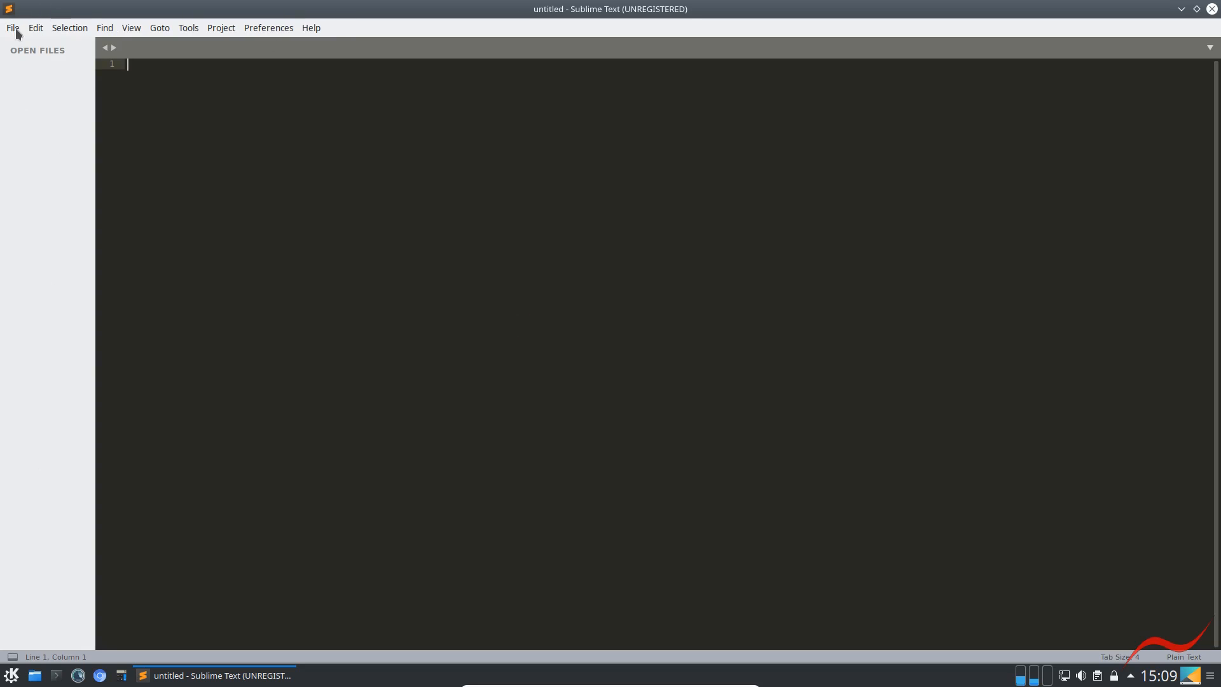
Find the Install Package Control command with "pack" in the command palette, run it and dismiss the installation message
left_click(579, 269)
key("ctrl+shift+p")
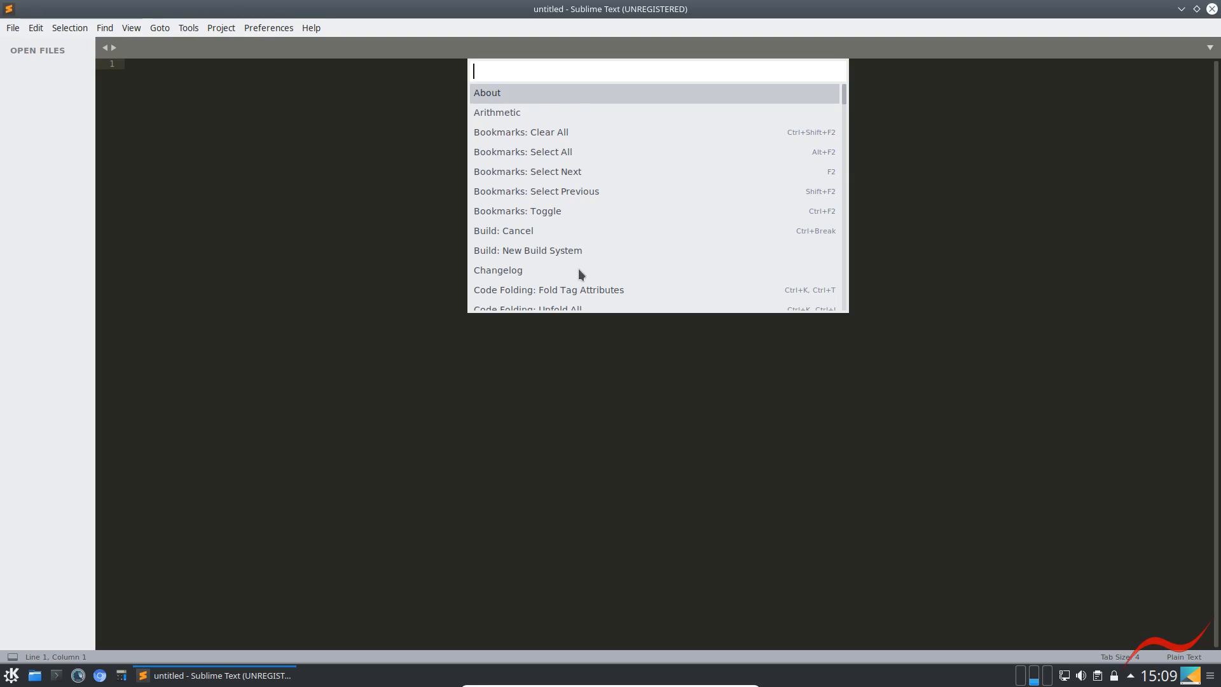
type("pack")
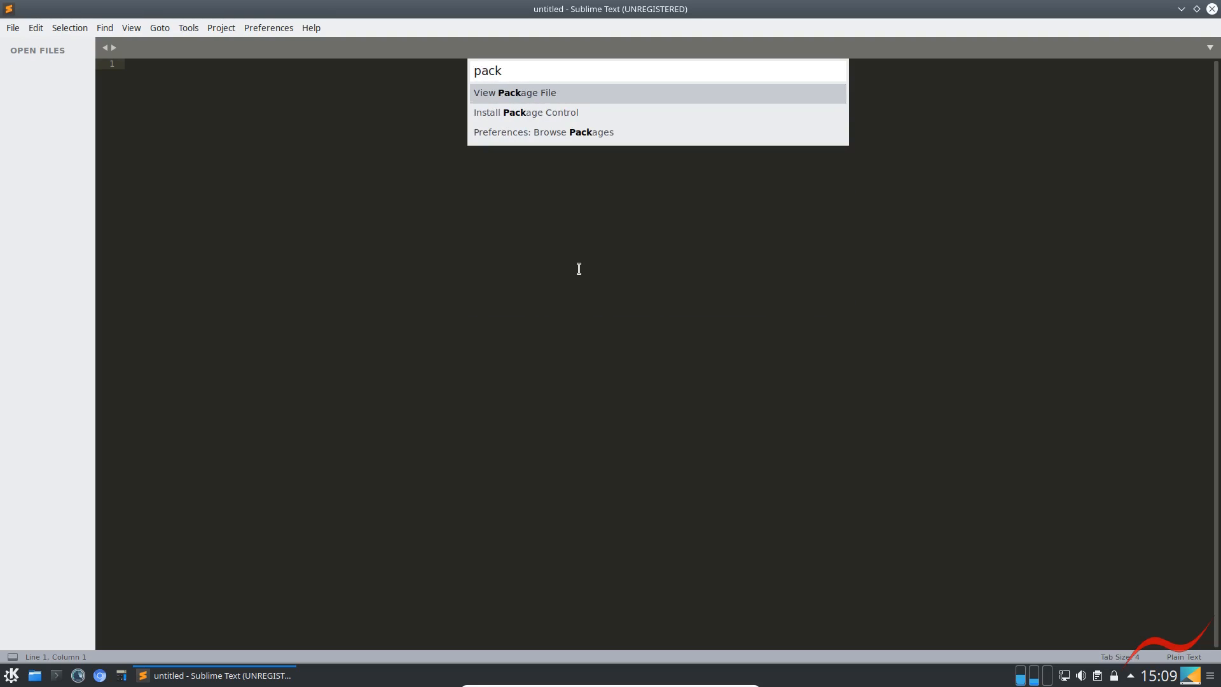
key("Down")
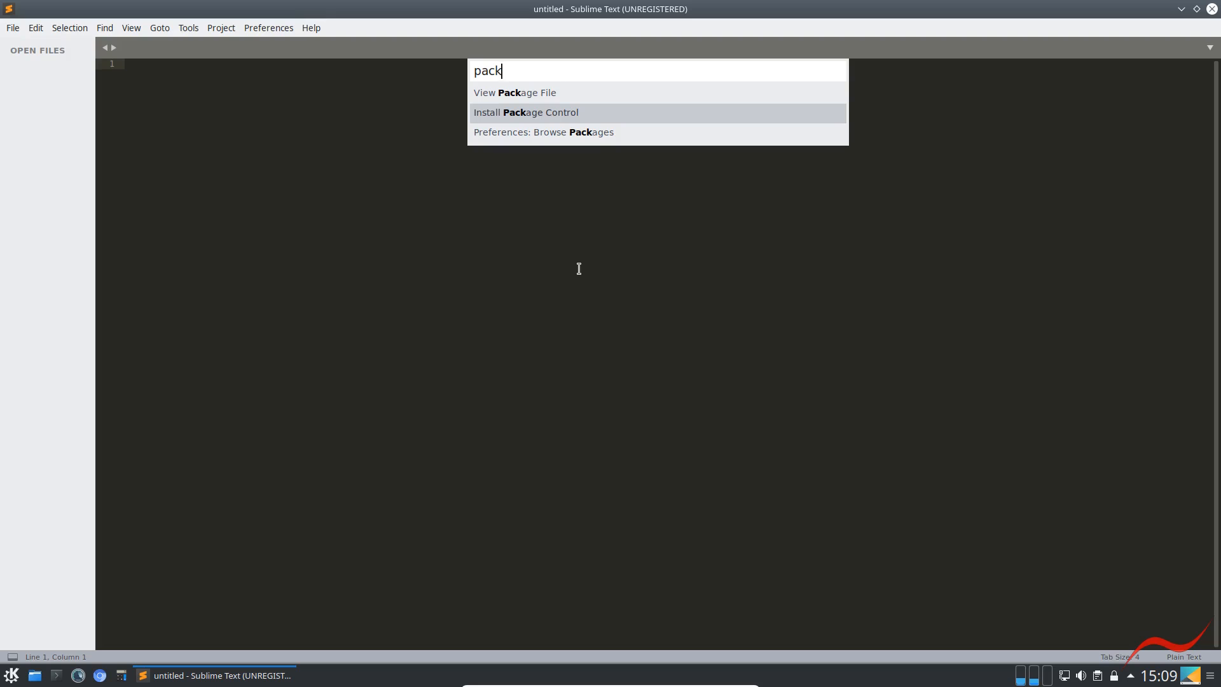
key("Return")
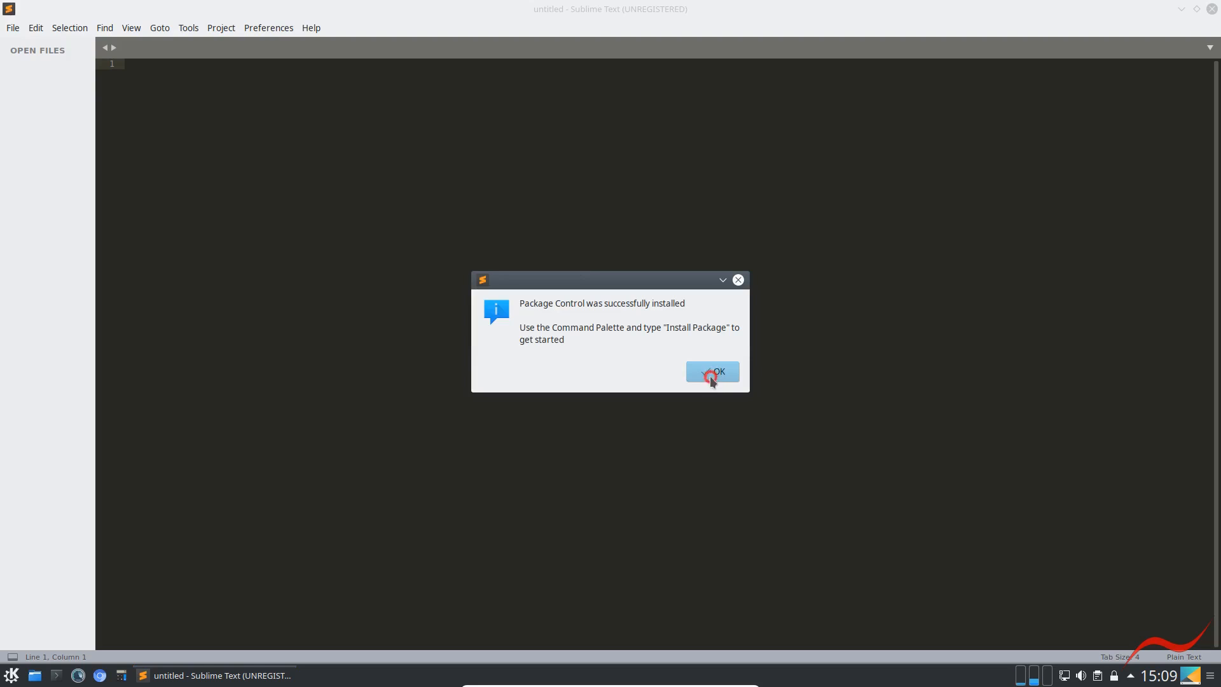
left_click(711, 375)
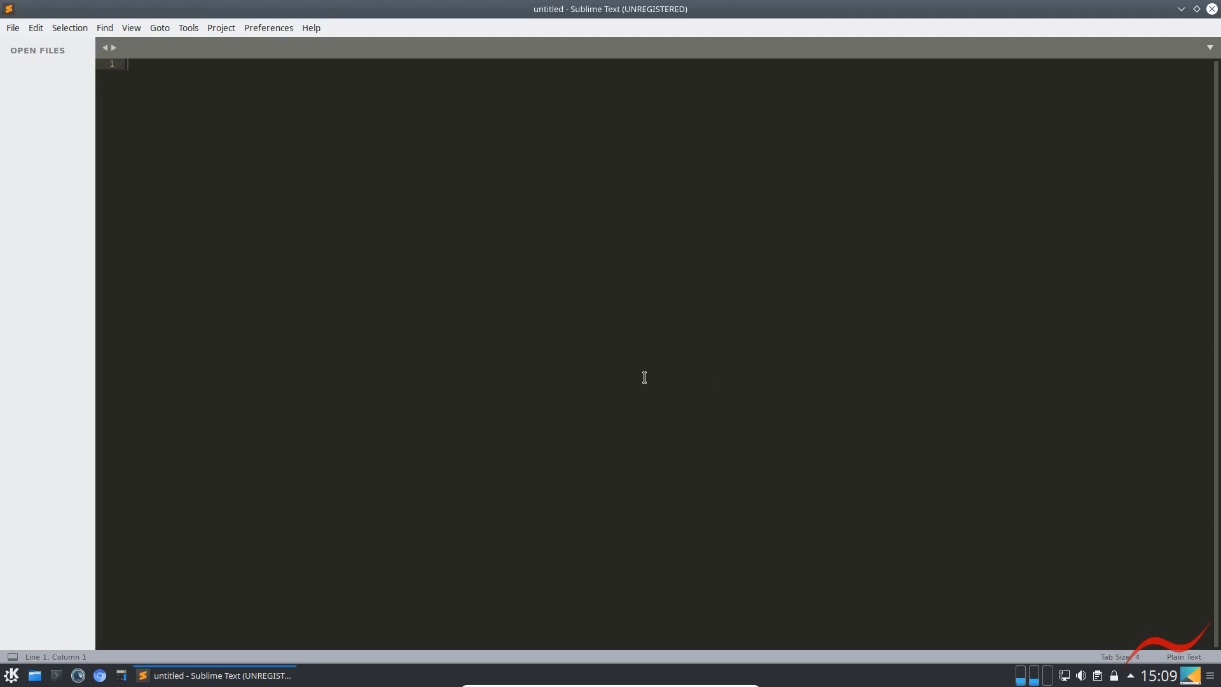
Run Package Control: Install Package from the command palette, search for "localiz" and install the LocalizedMenu package
key("ctrl+shift+p")
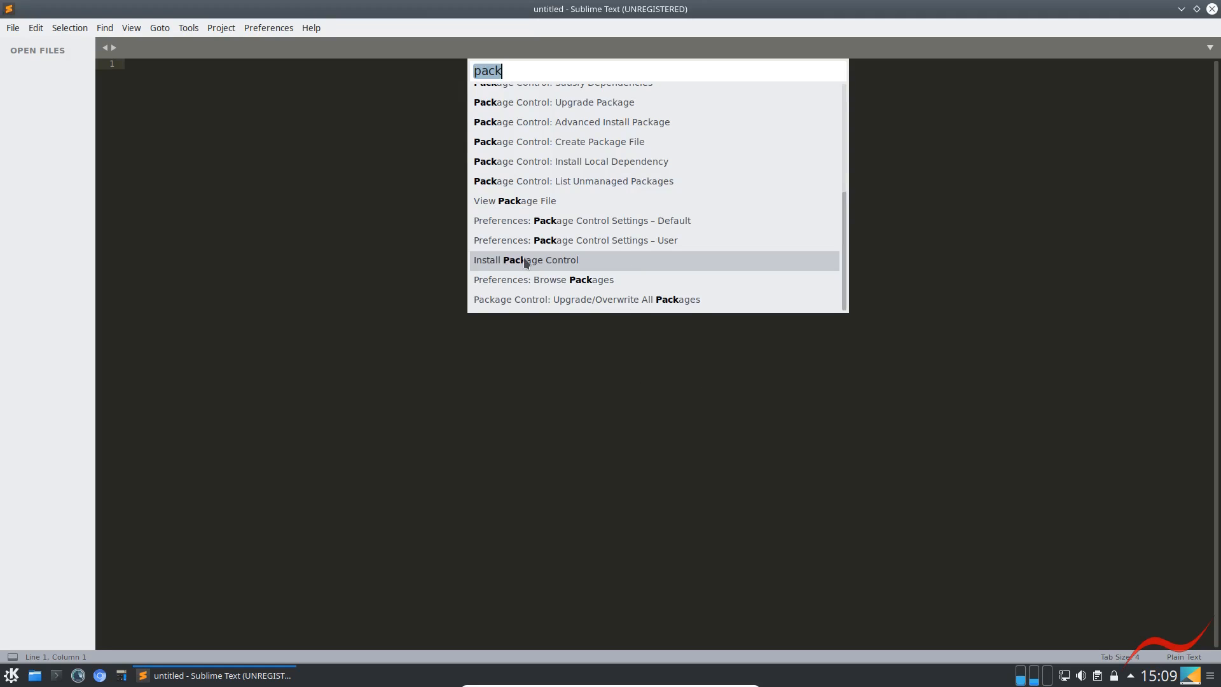
scroll(560, 165, "up", 10)
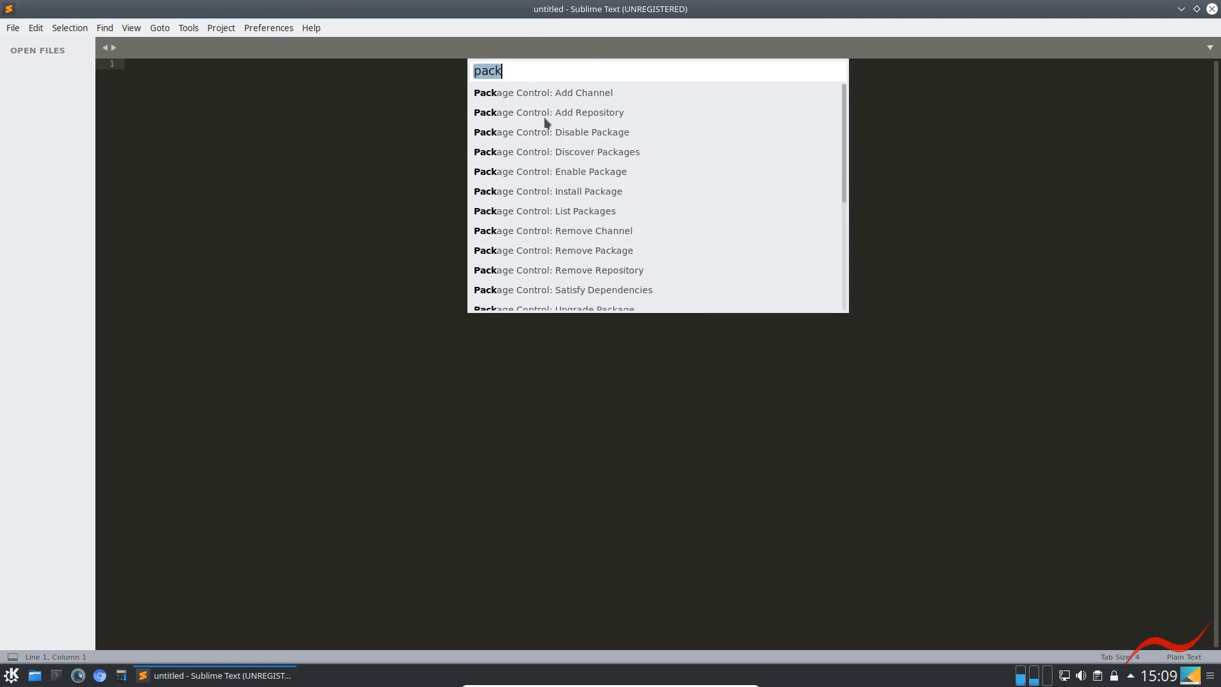
left_click(538, 192)
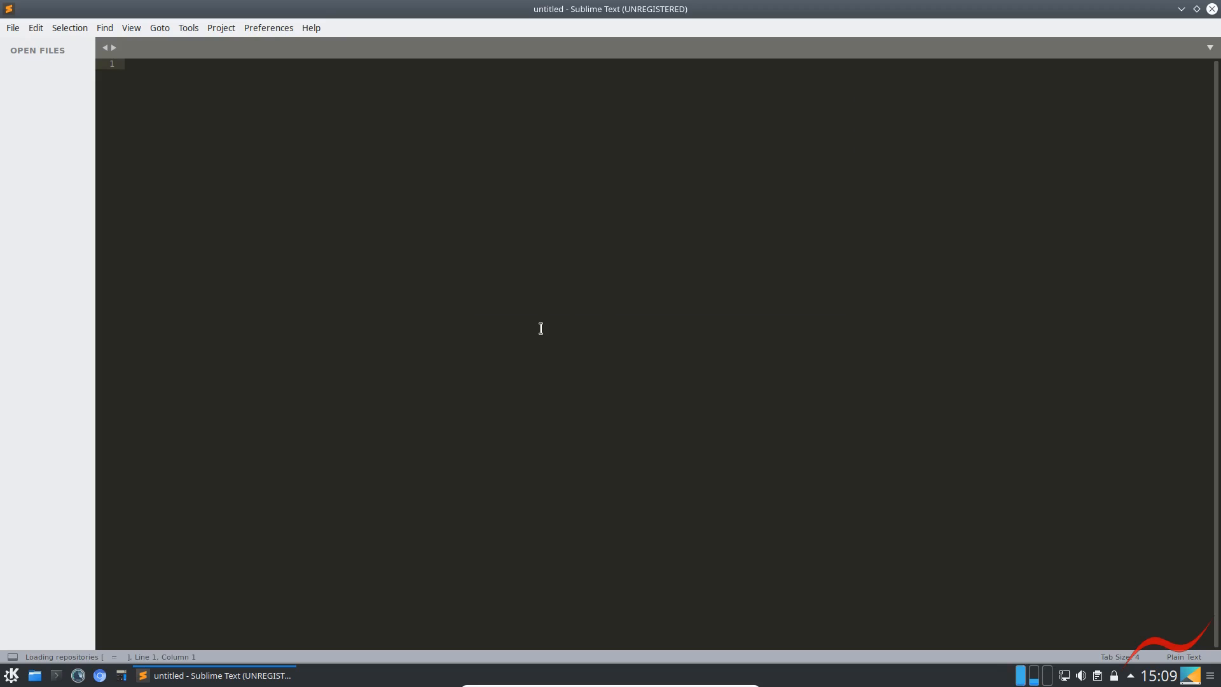
left_click(484, 69)
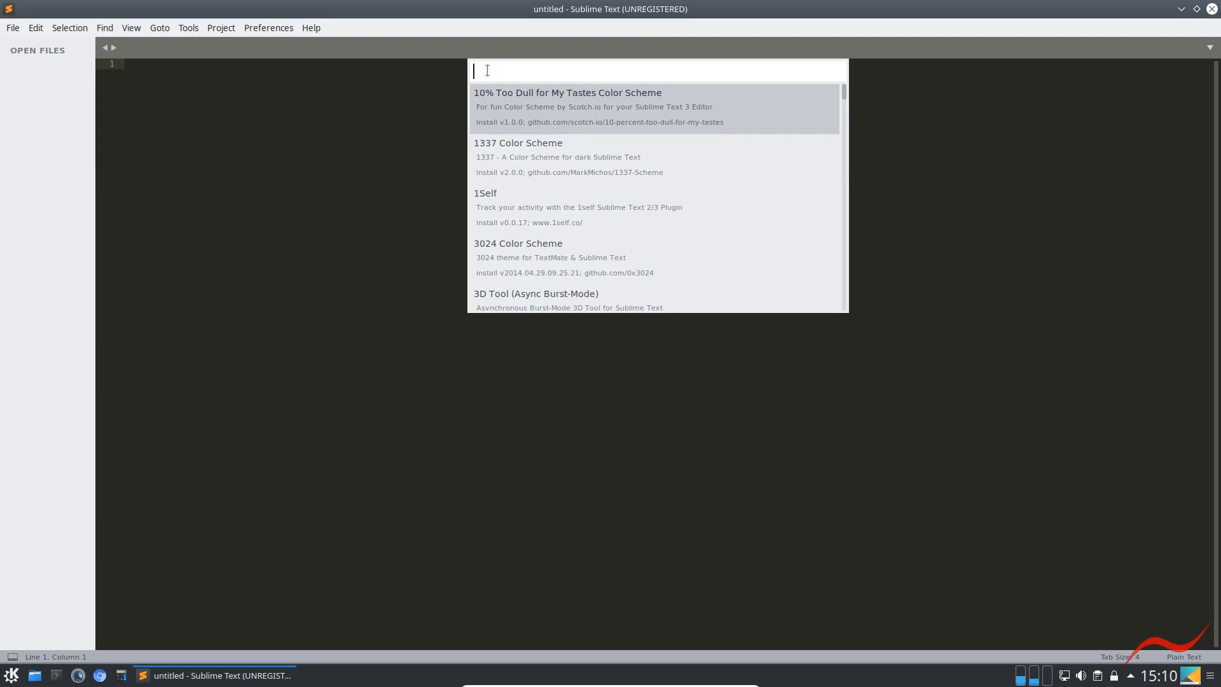
type("localiz")
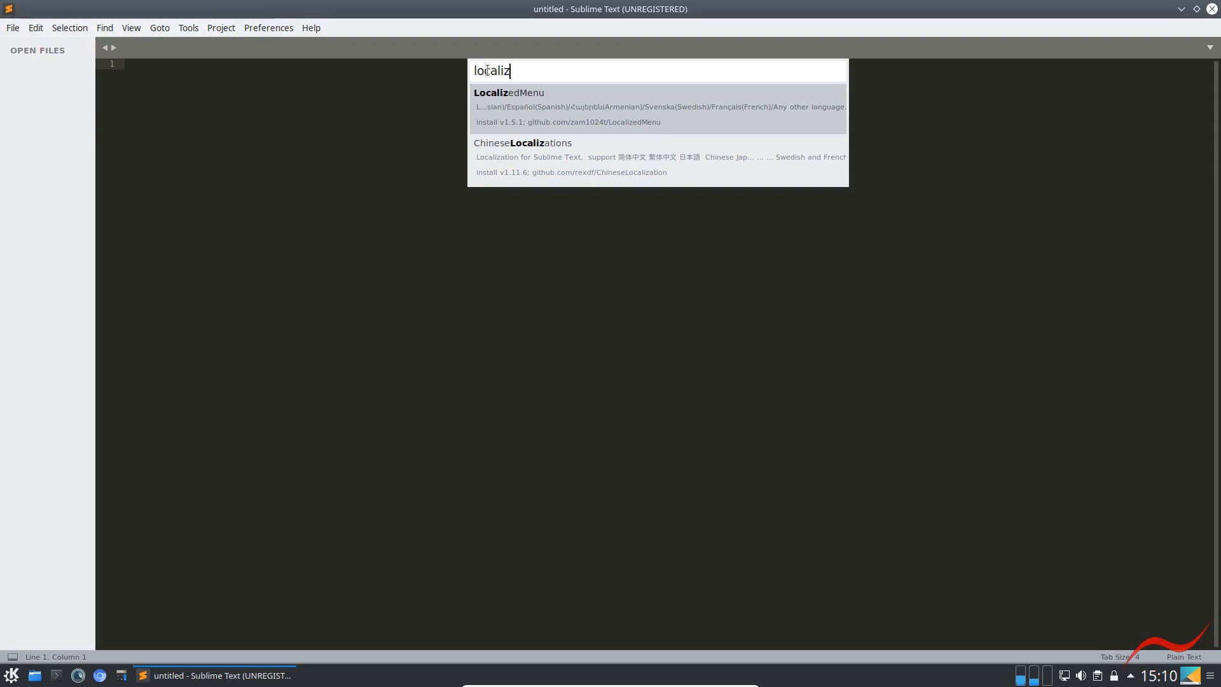
key("Return")
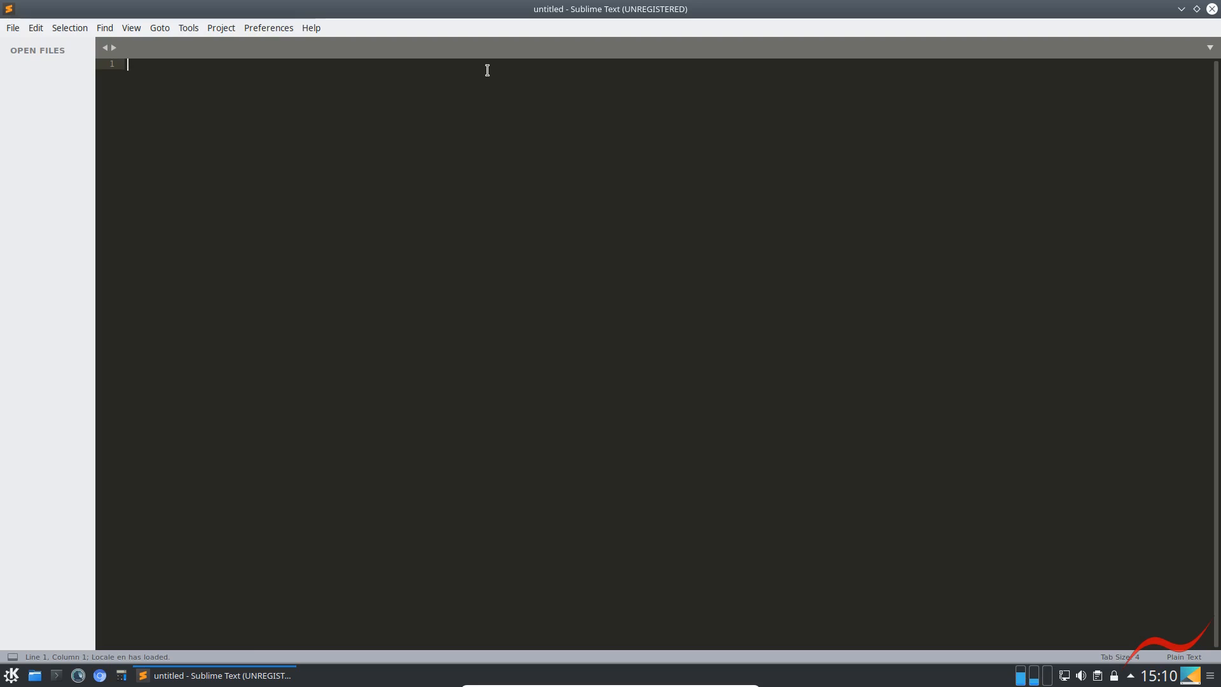
Switch the editor's interface language to French, check the translated preference entries and close Sublime Text
left_click(263, 29)
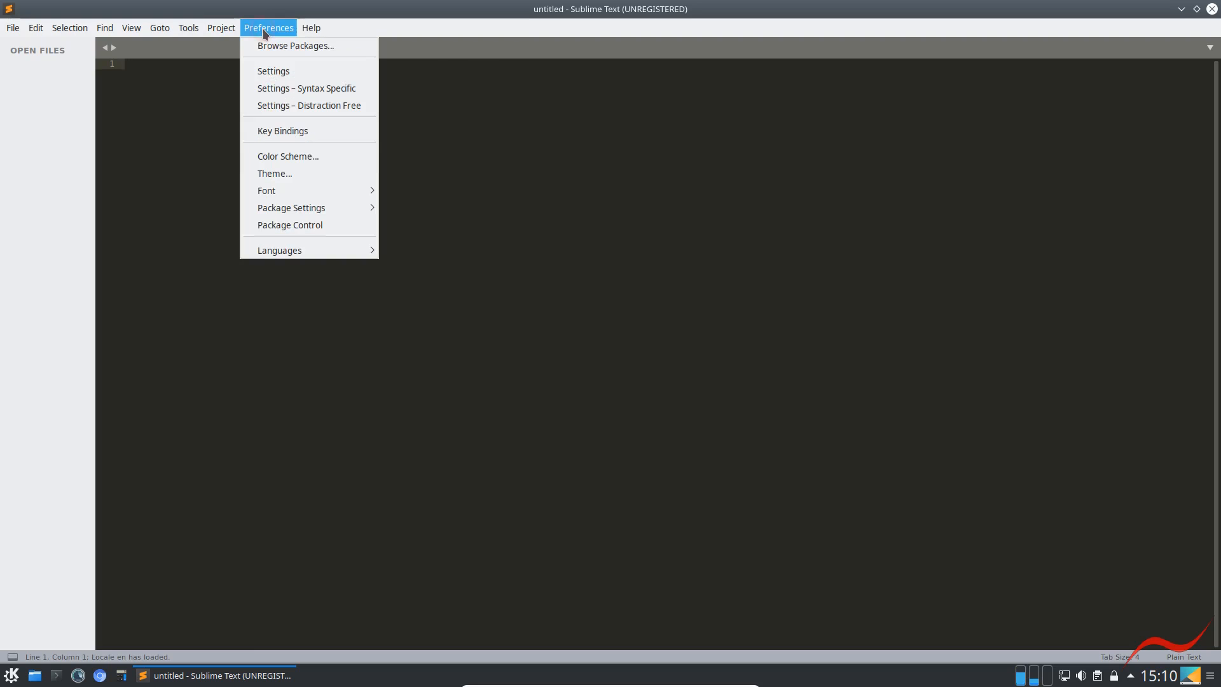
mouse_move(364, 248)
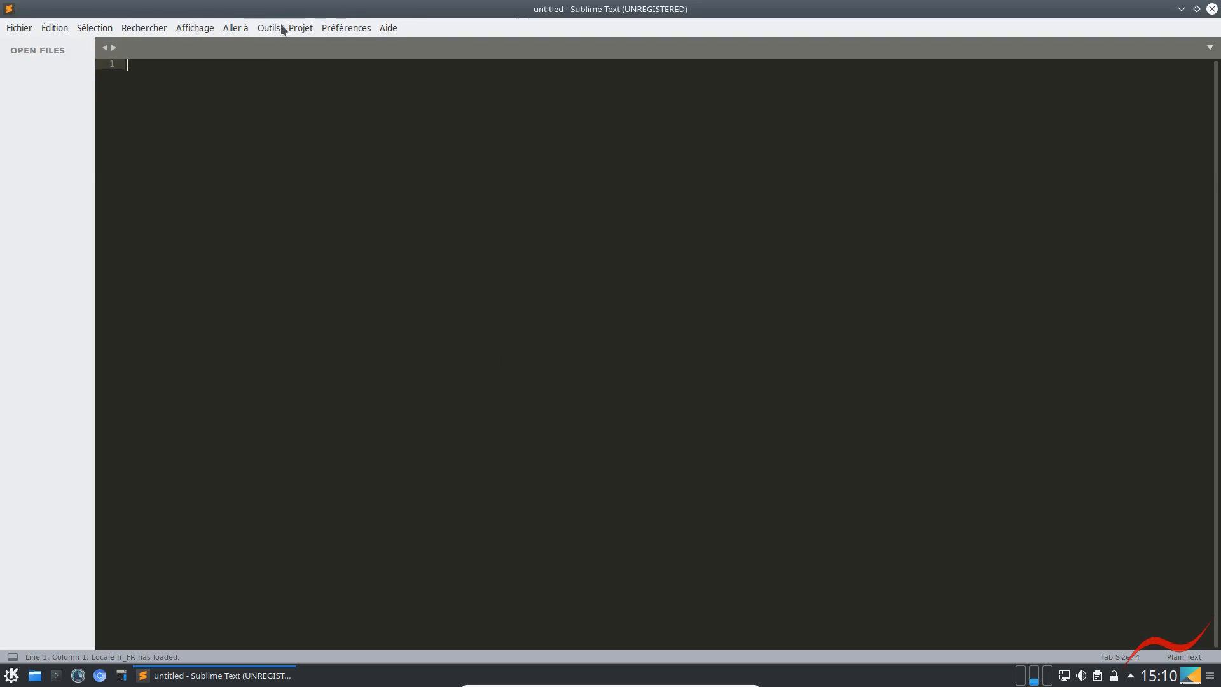
left_click(366, 32)
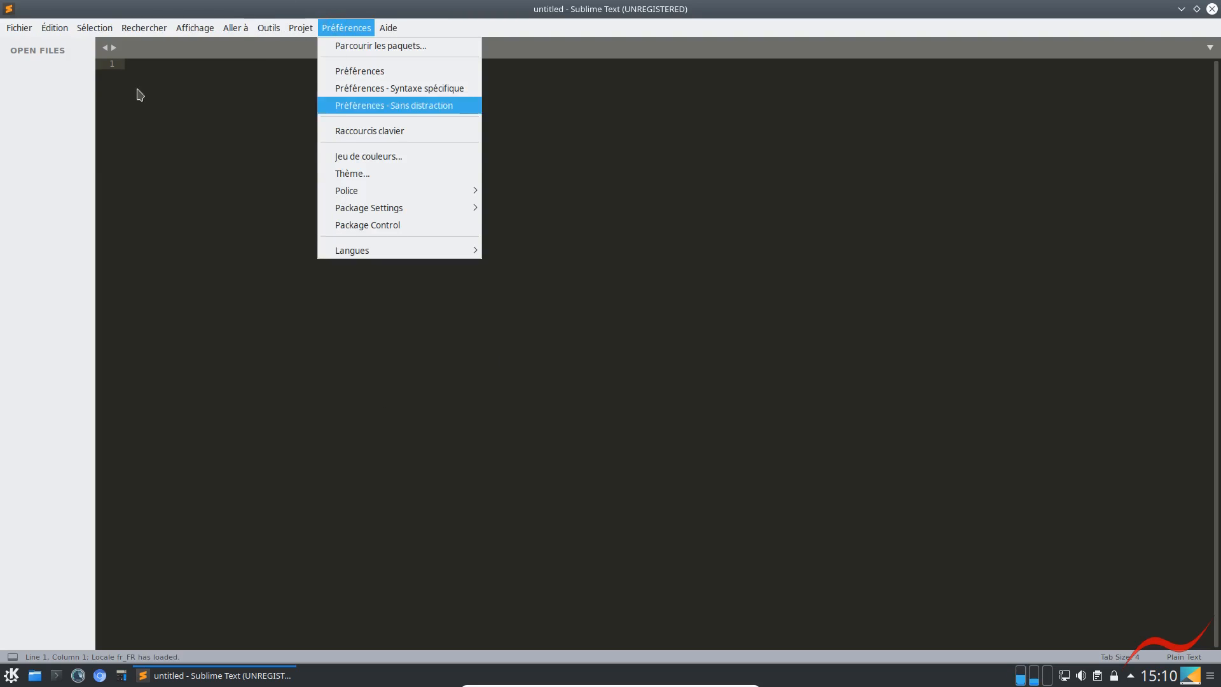
left_click(357, 352)
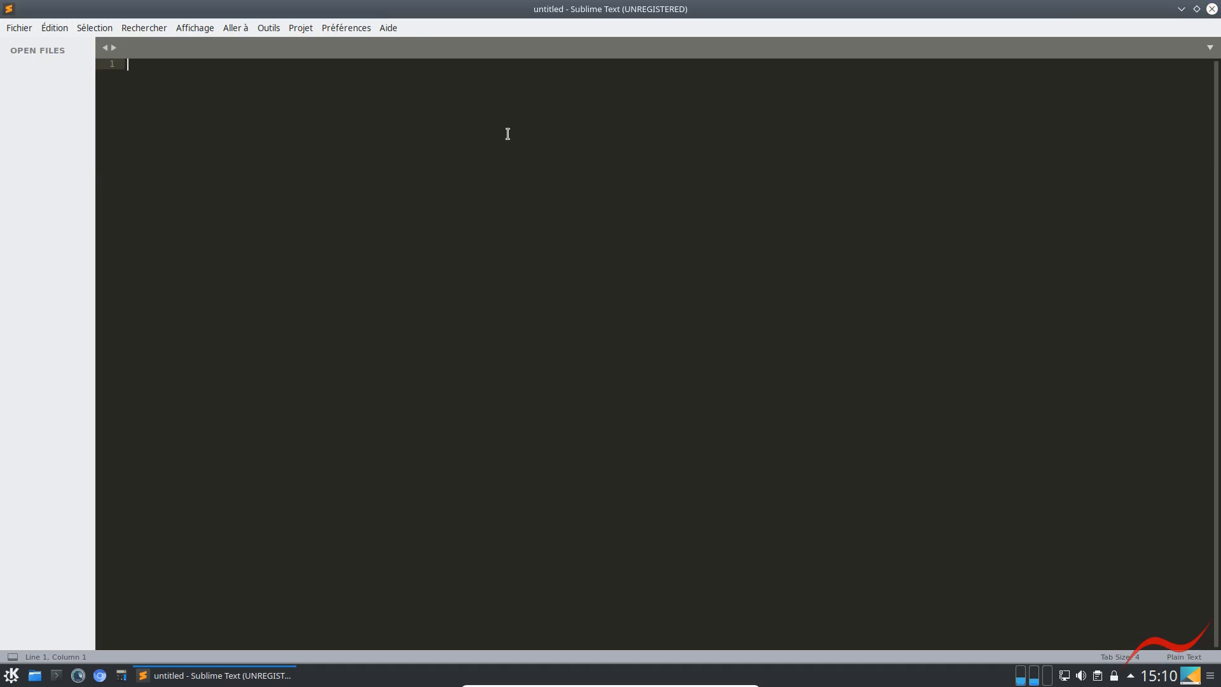
left_click(1212, 9)
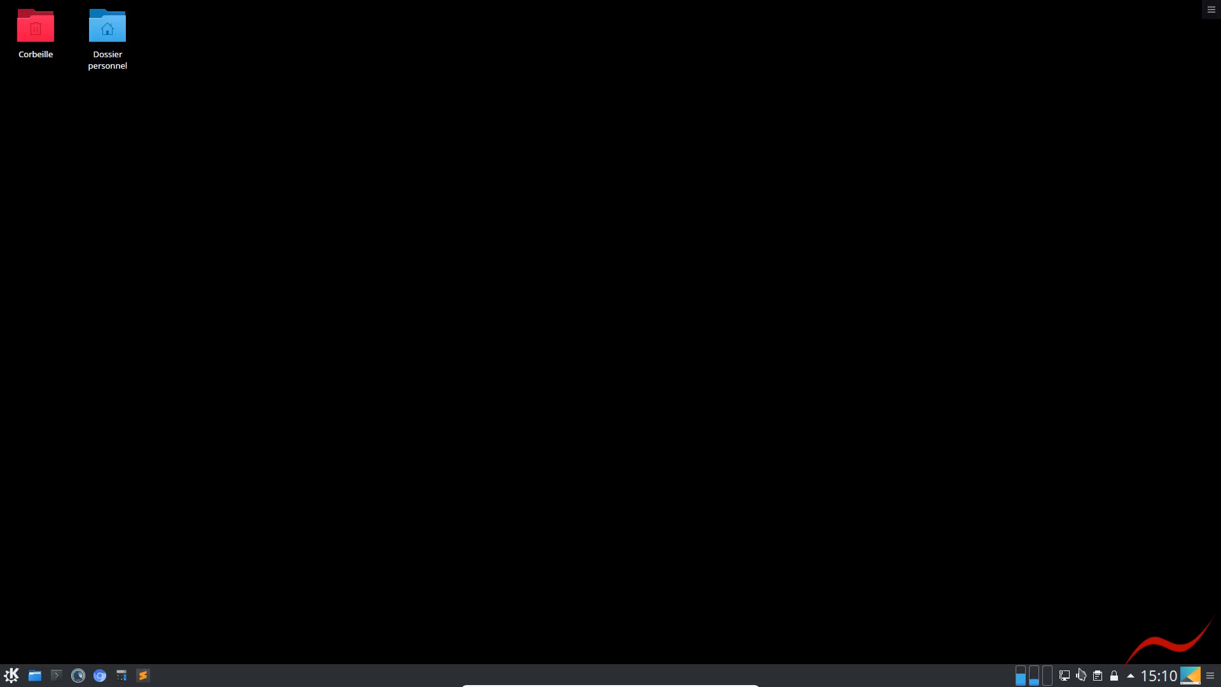
mouse_move(143, 676)
left_mouse_down()
mouse_move(120, 675)
mouse_move(144, 676)
left_mouse_up()
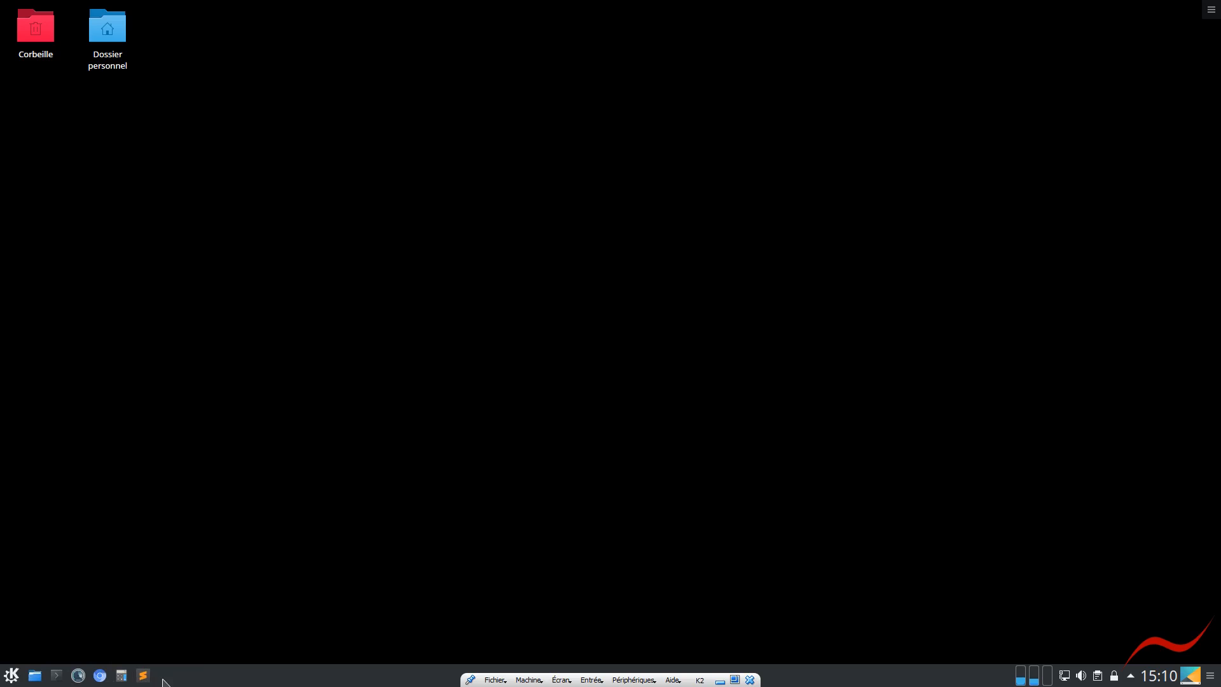
left_click(1211, 676)
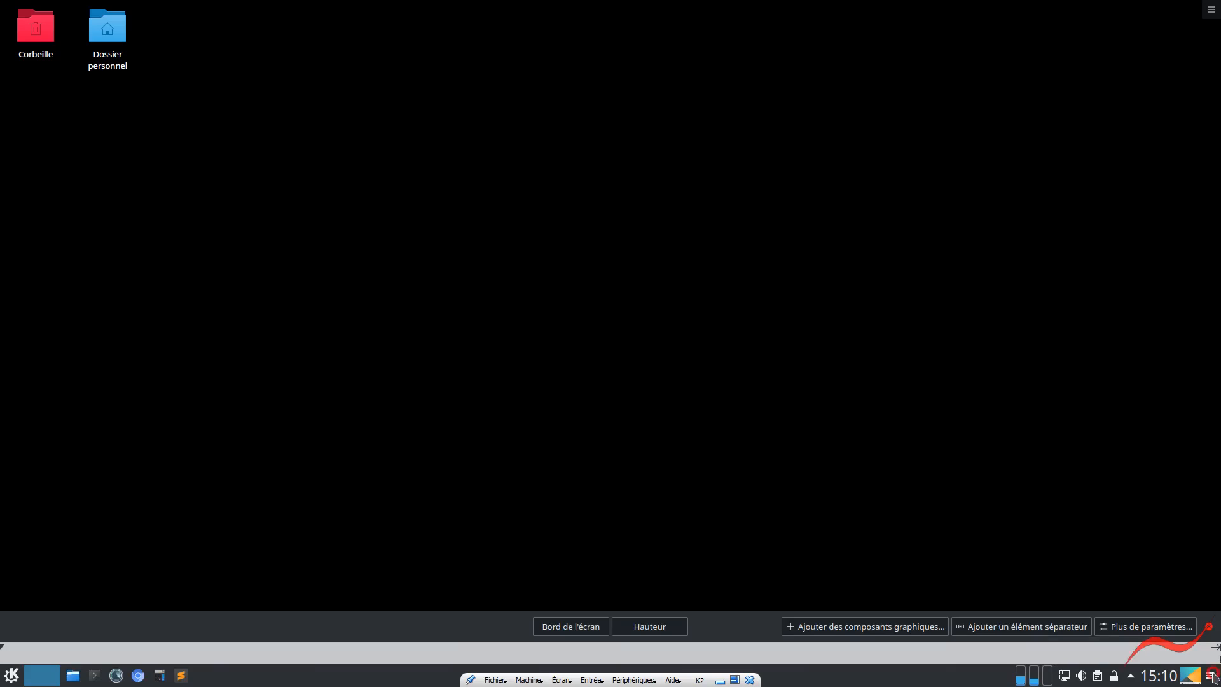
left_click(1212, 674)
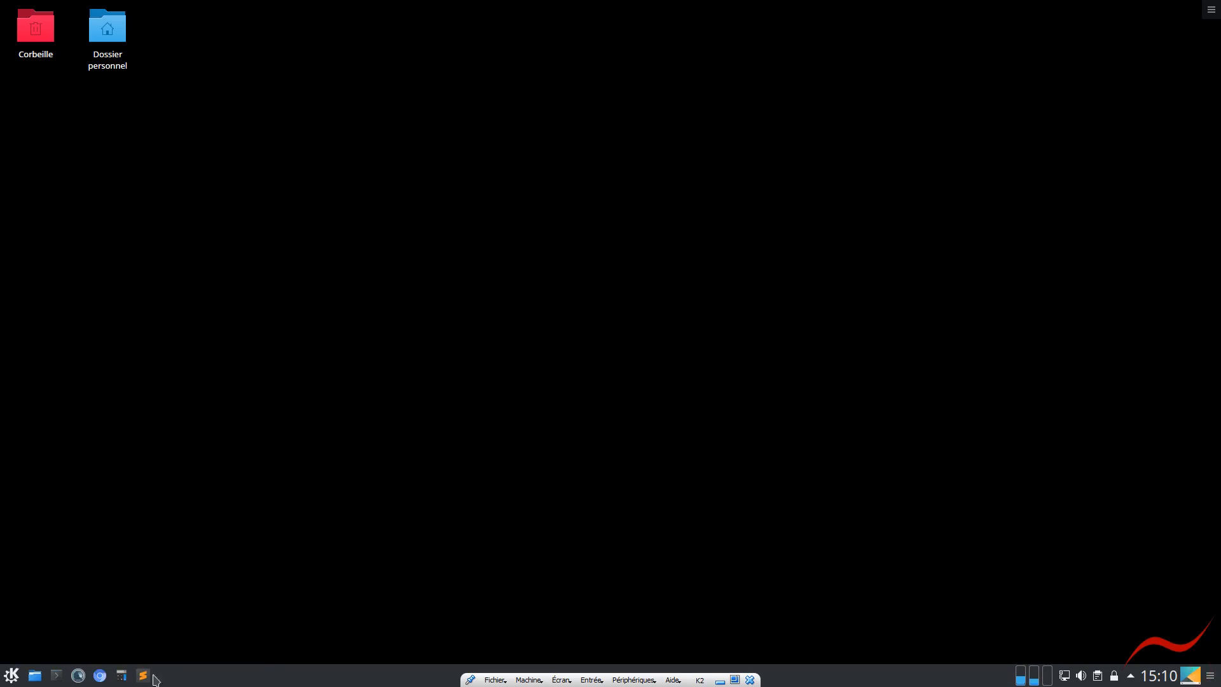
In the task manager settings, set the sorting to Manuellement and the grouping to Ne pas grouper, and accept the changes
right_click(809, 676)
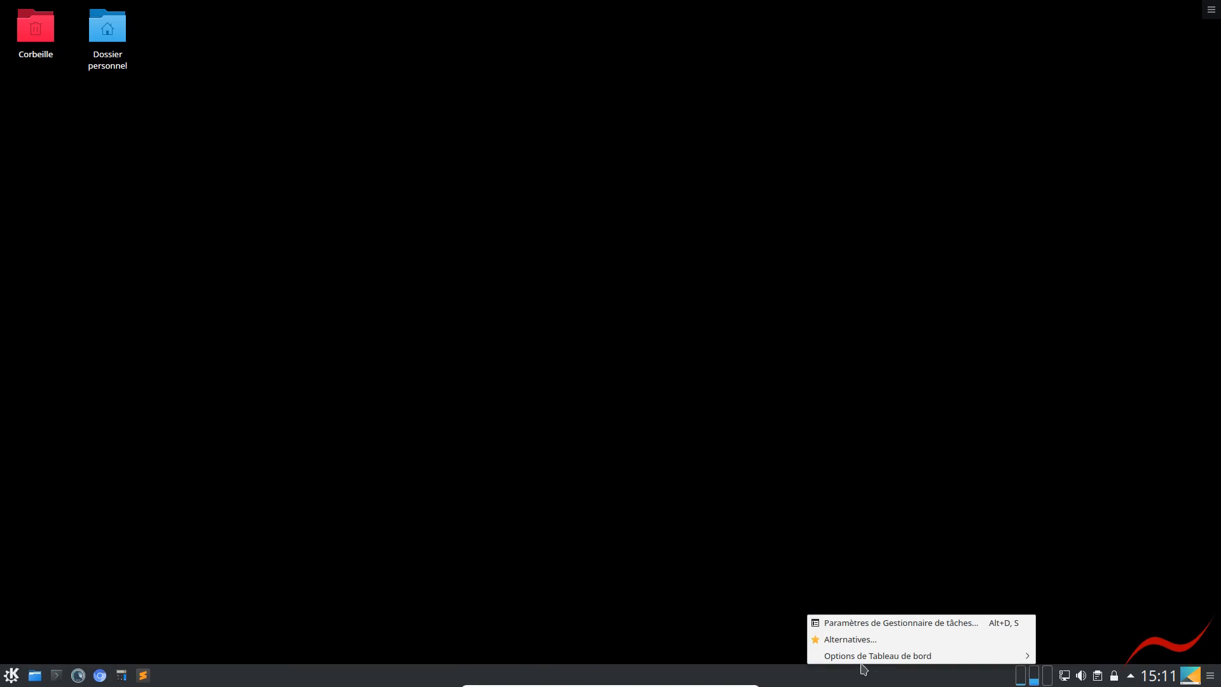
mouse_move(853, 662)
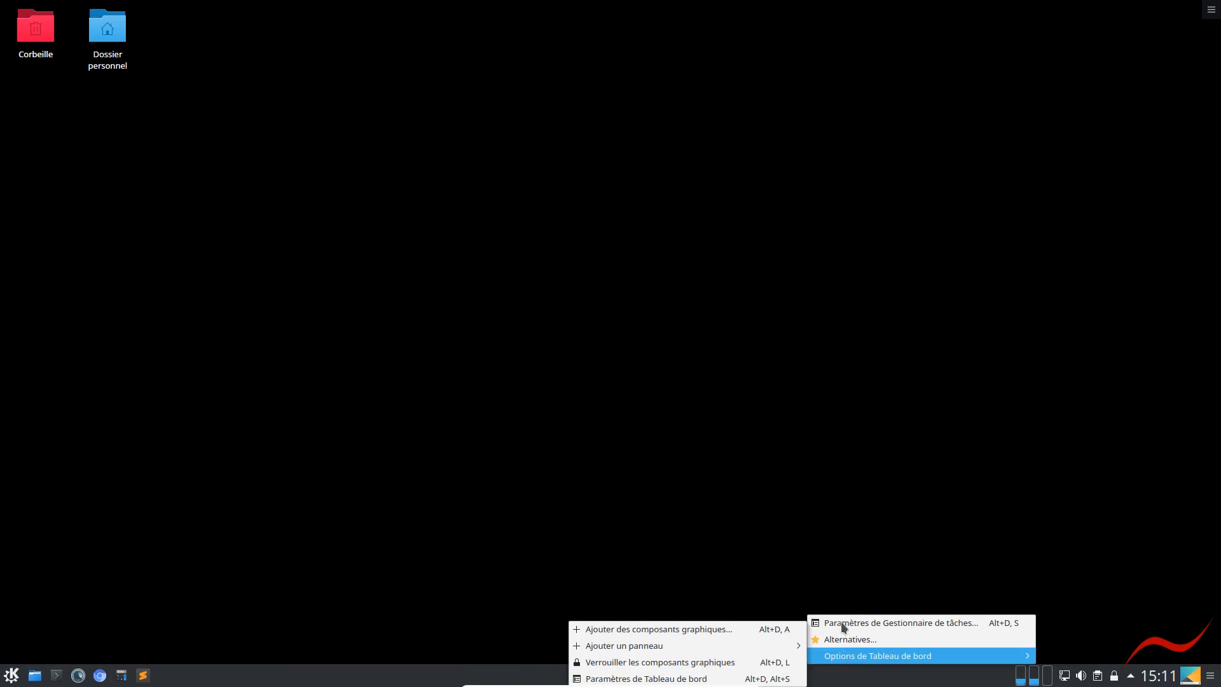
left_click(917, 623)
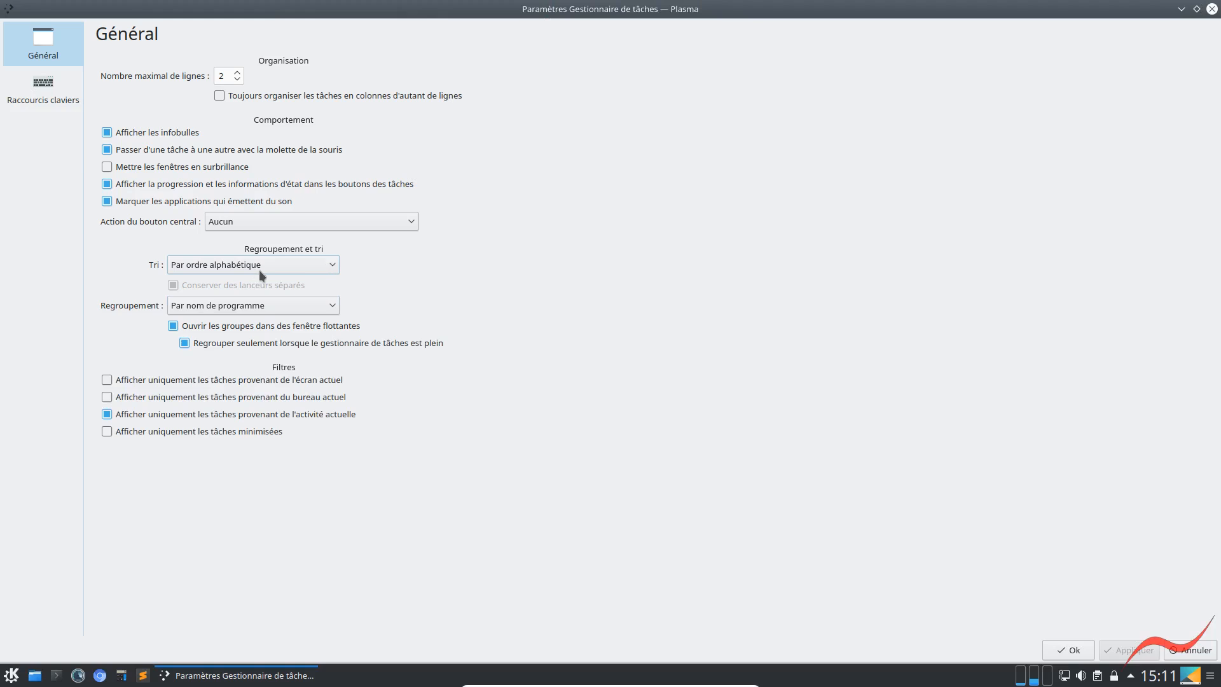
left_click(241, 266)
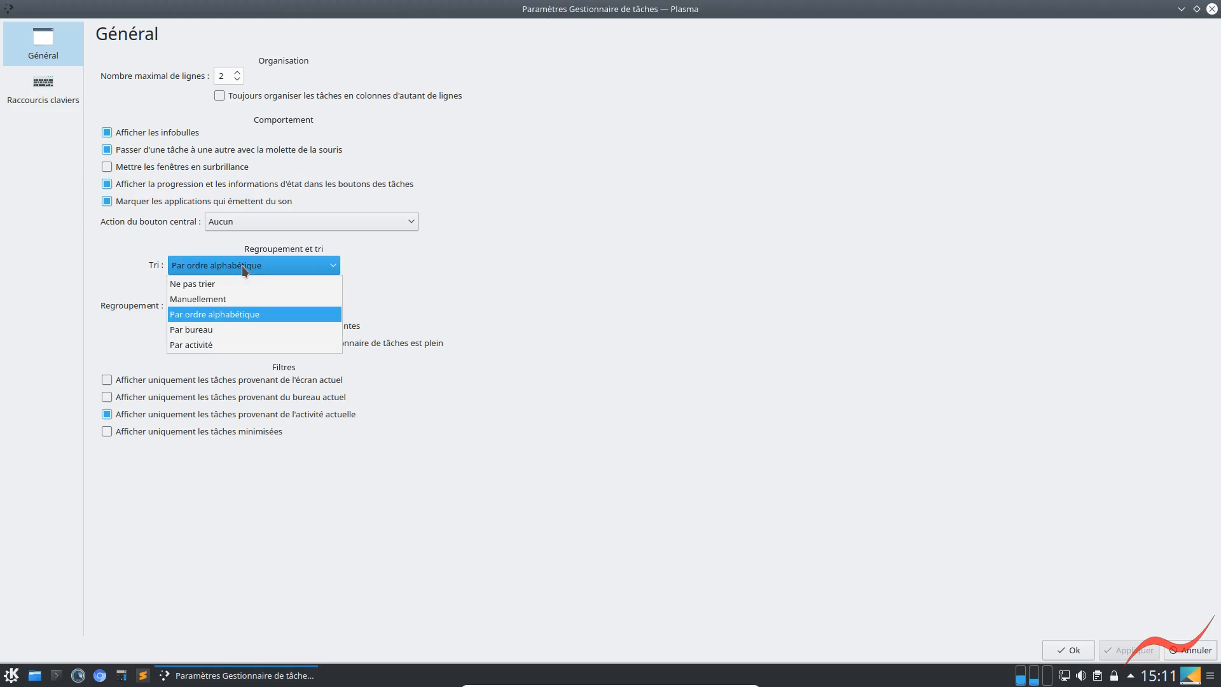
left_click(198, 298)
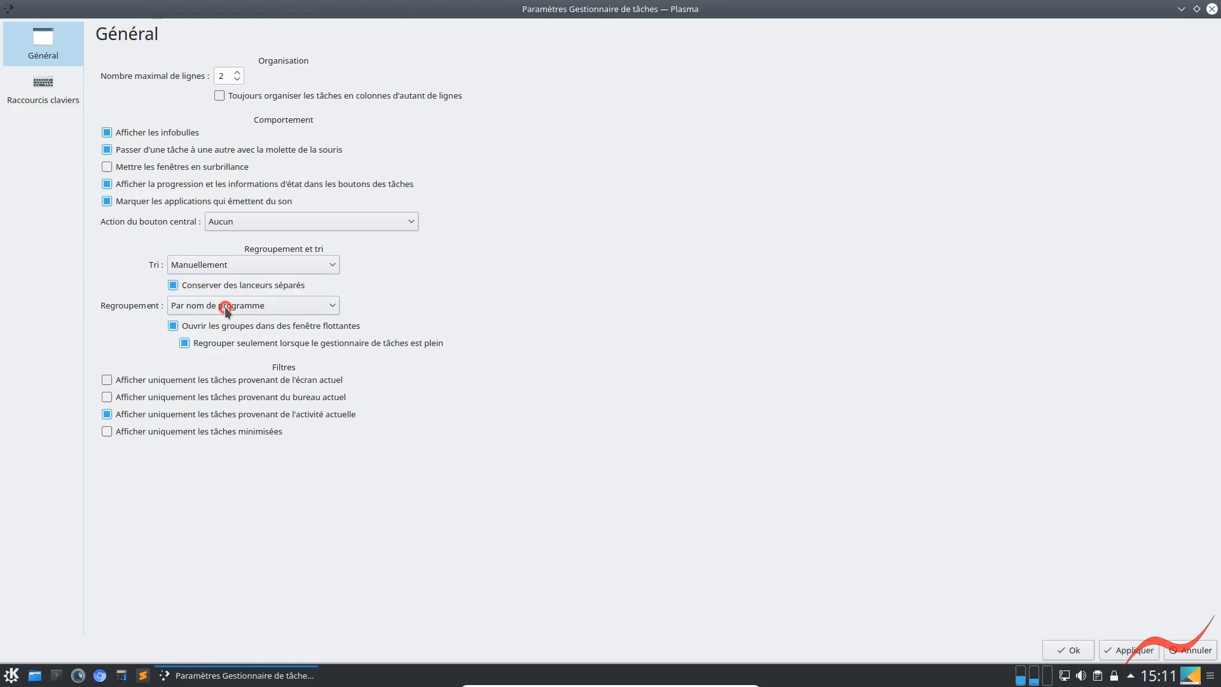
left_click(226, 308)
left_click(205, 325)
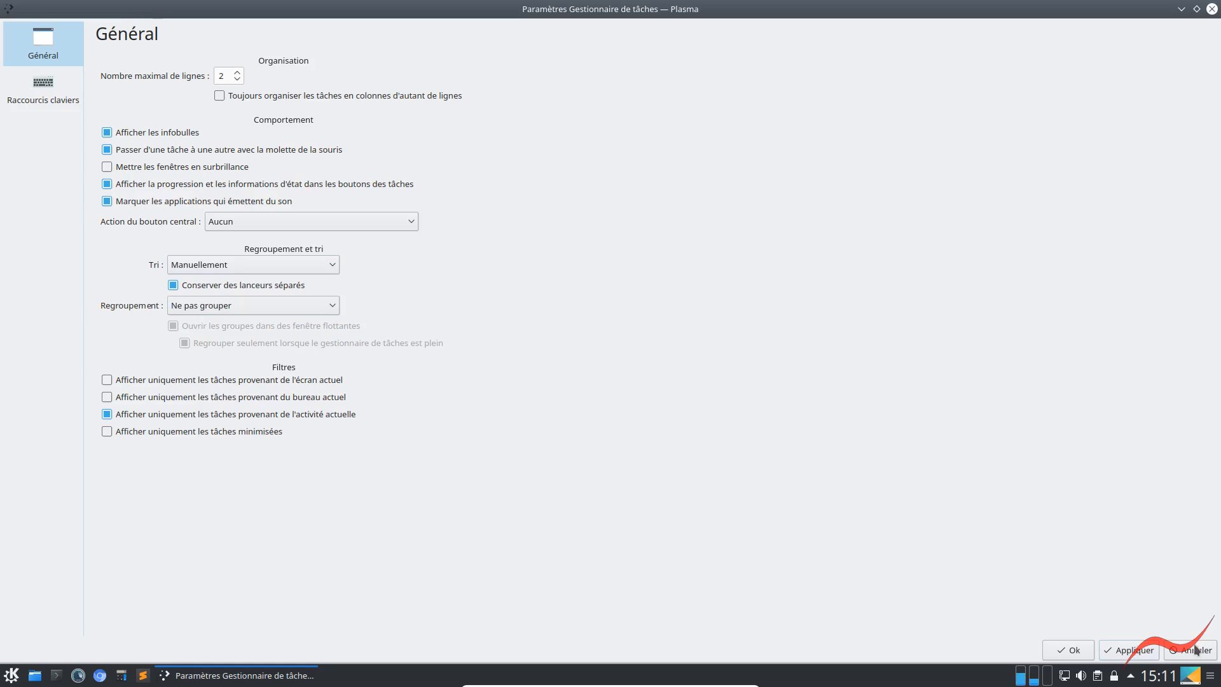
left_click(1068, 650)
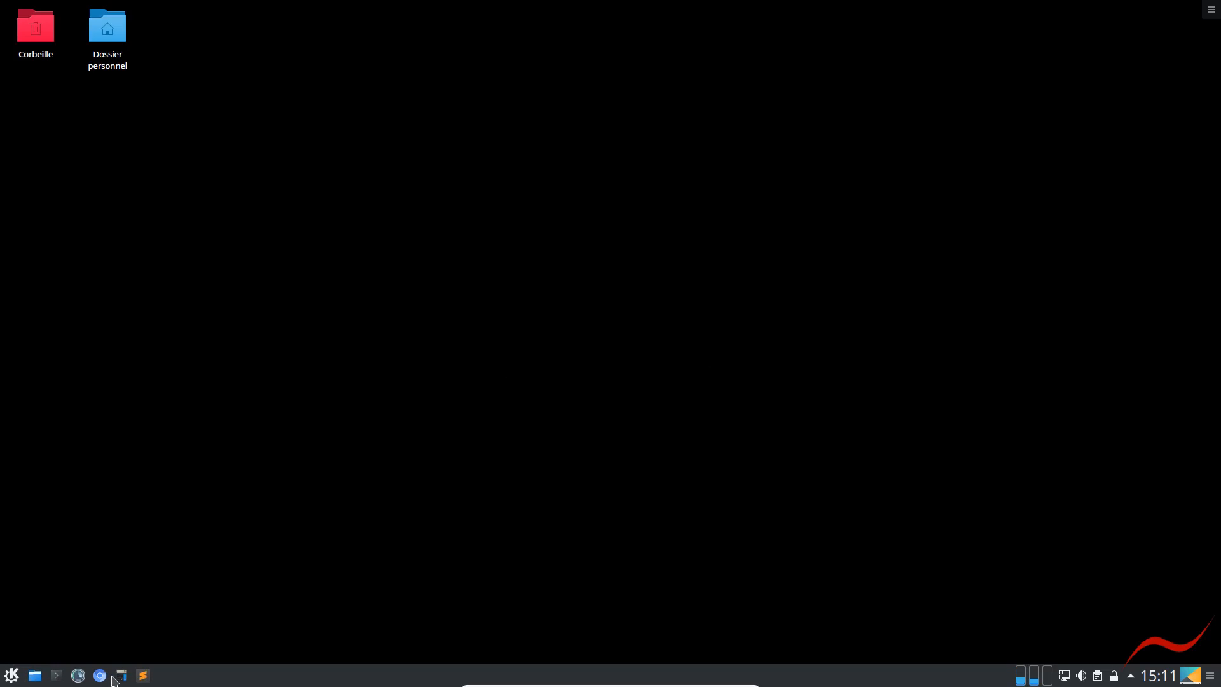
Rearrange the taskbar launchers in the order KCalc, Dolphin, Stacer, Sublime Text, Chromium and terminal
left_click_drag(121, 678, 35, 676)
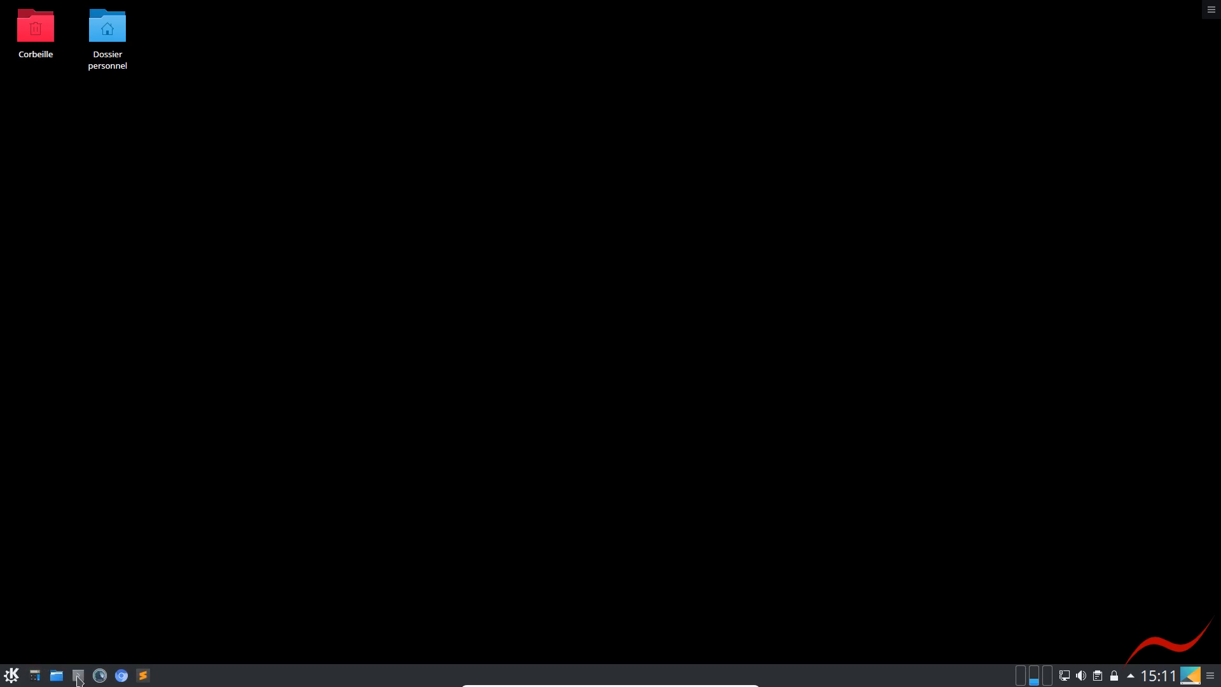
mouse_move(79, 679)
left_mouse_down()
mouse_move(166, 680)
mouse_move(95, 677)
mouse_move(126, 677)
left_mouse_up()
left_click(143, 676)
Lock the graphical components of the desktop panel
right_click(439, 676)
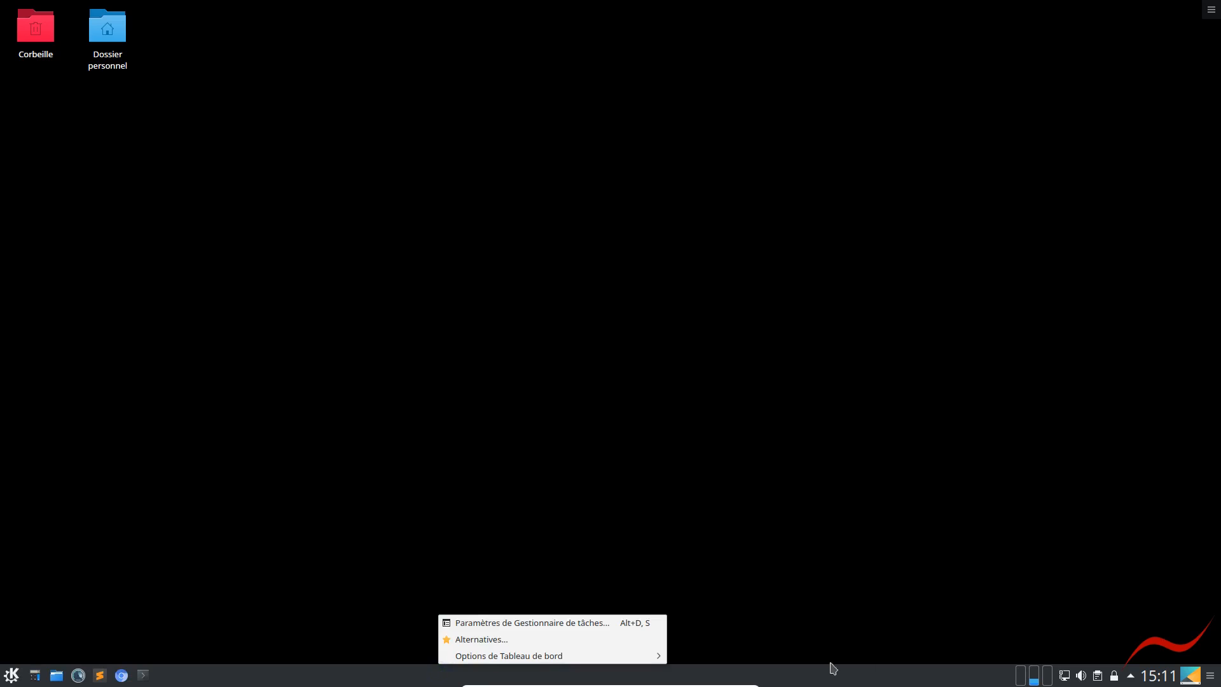
left_click(845, 682)
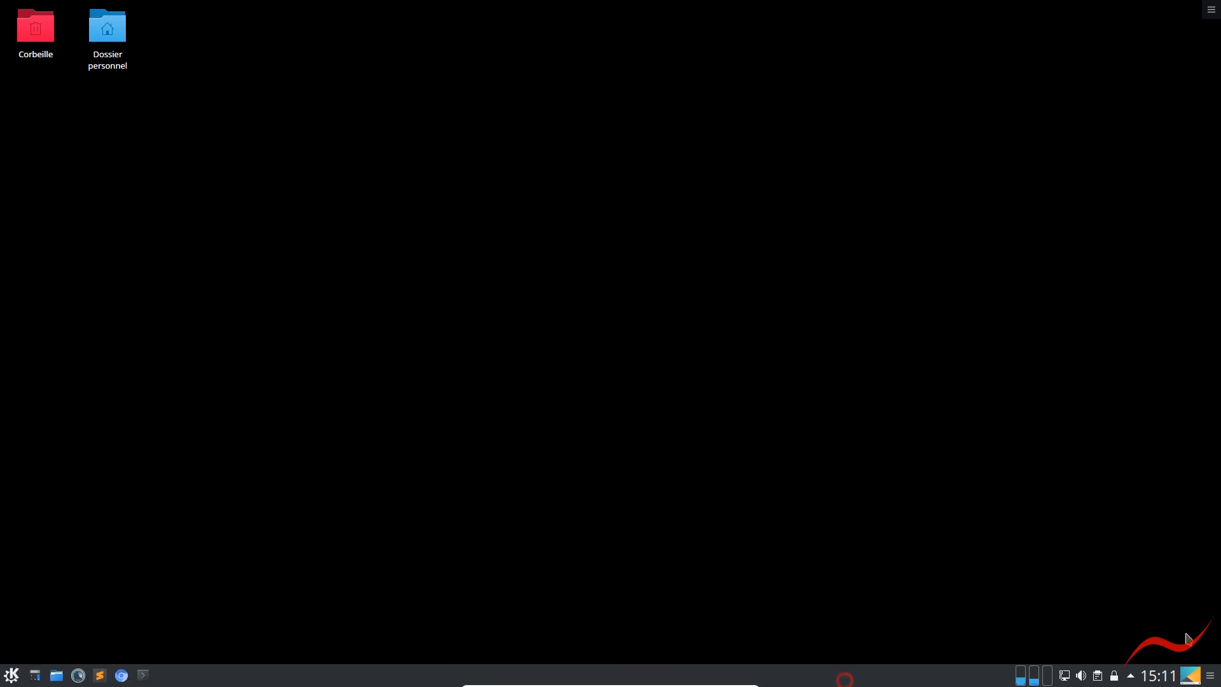
left_click(1211, 679)
left_click(1211, 678)
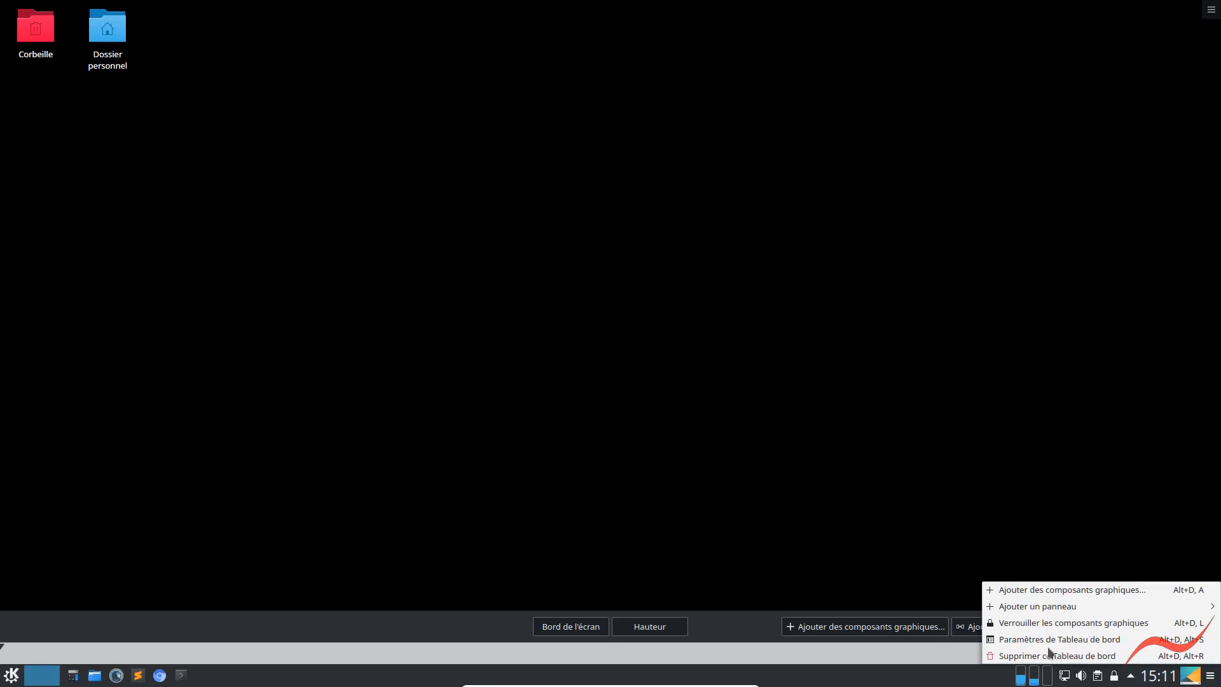
left_click(1018, 629)
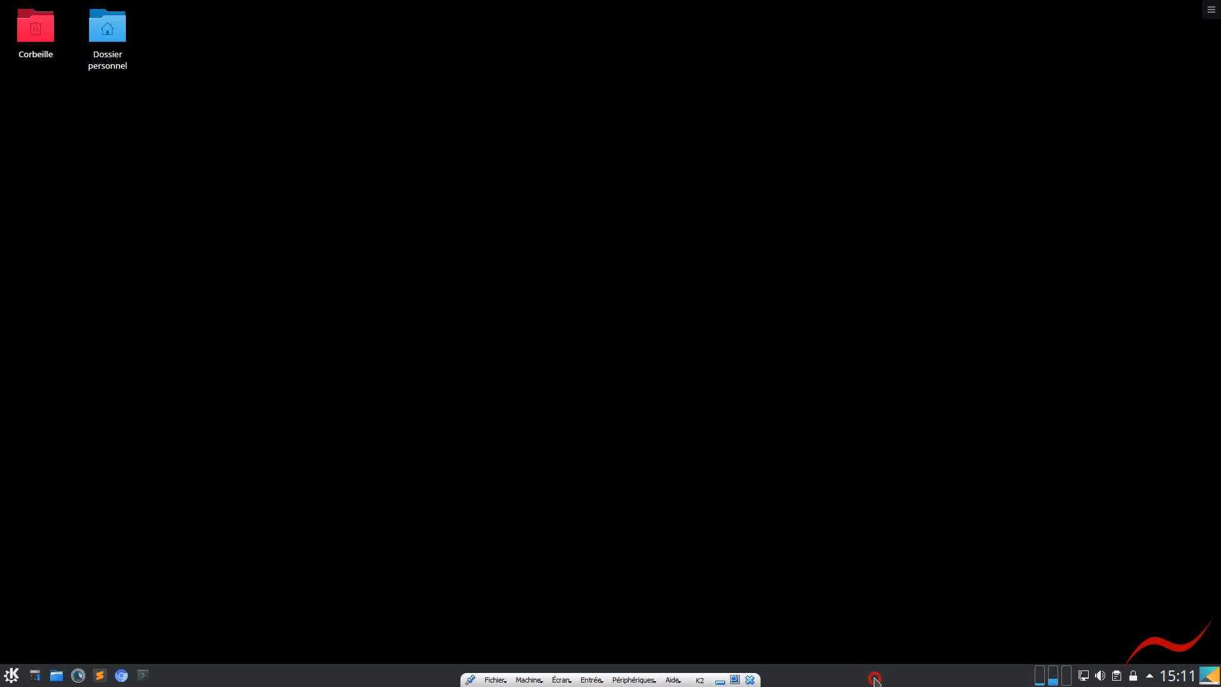
Unlock the graphical components of the panel and dismiss the notification about it
right_click(987, 677)
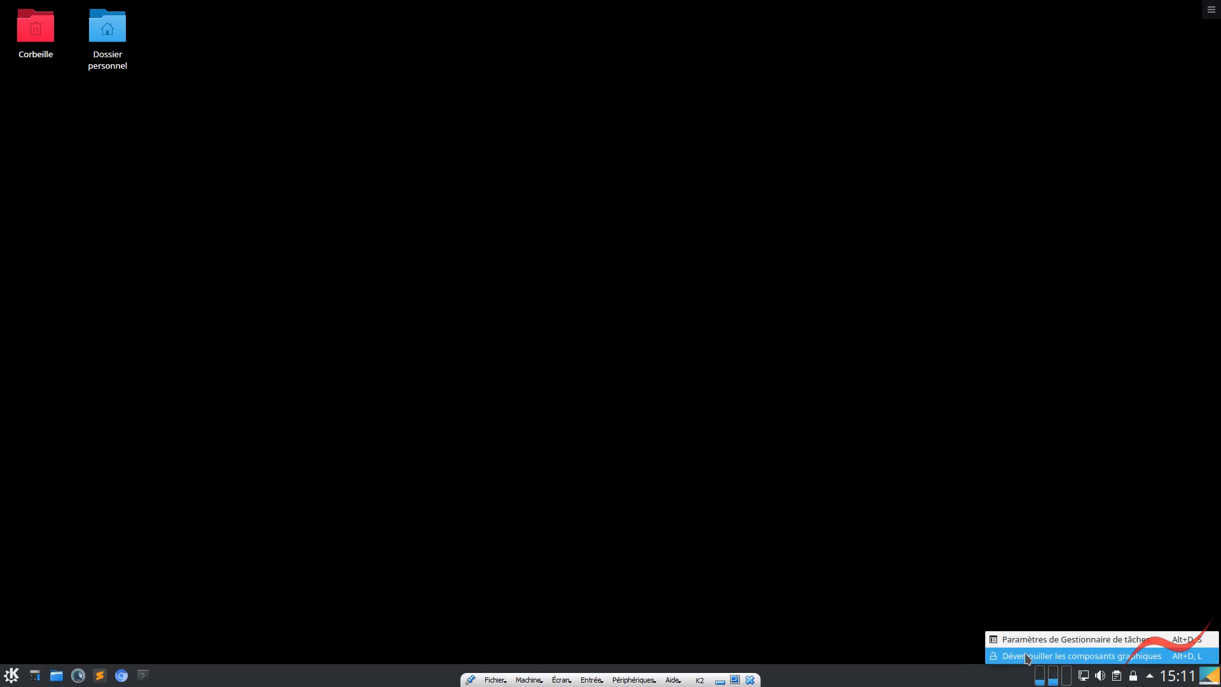
left_click(1026, 655)
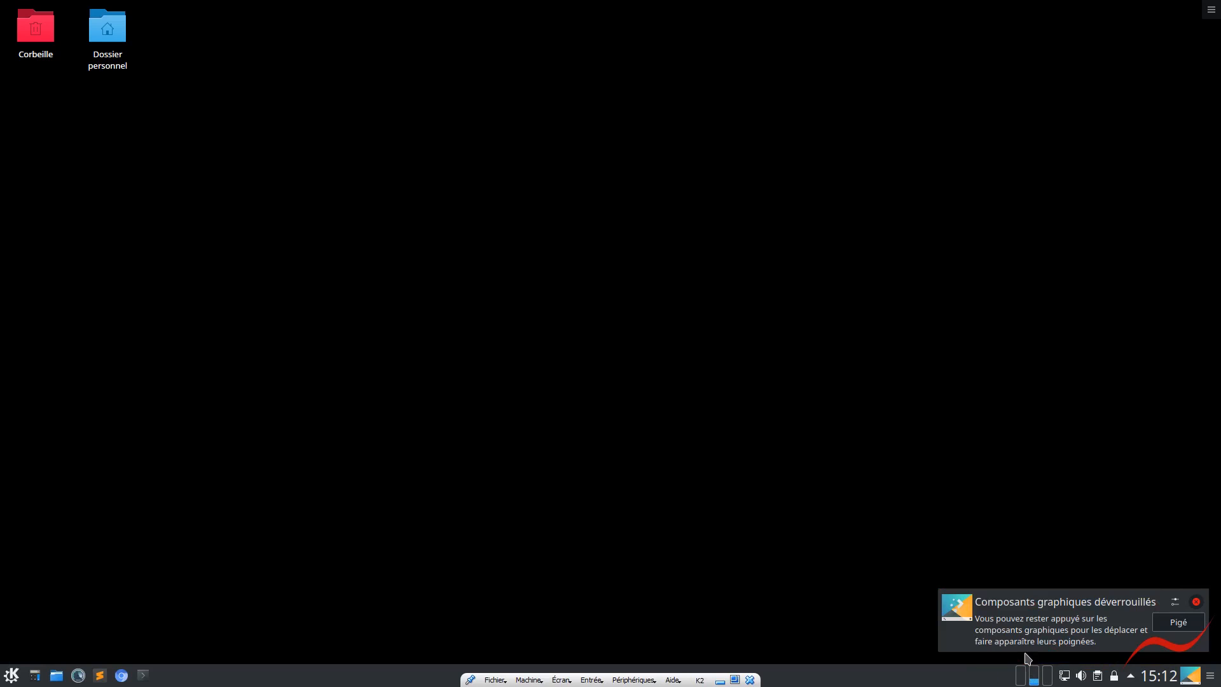
left_click(1196, 603)
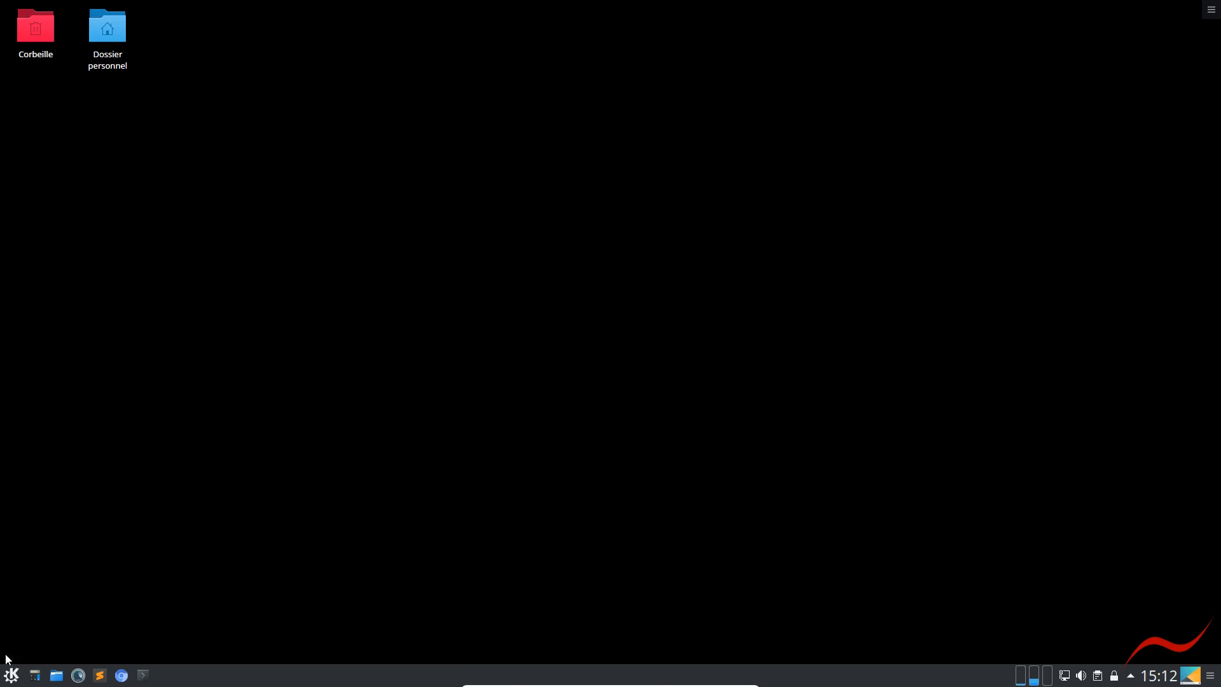
Launch KCalc from its moved taskbar launcher and close it again
left_click(36, 674)
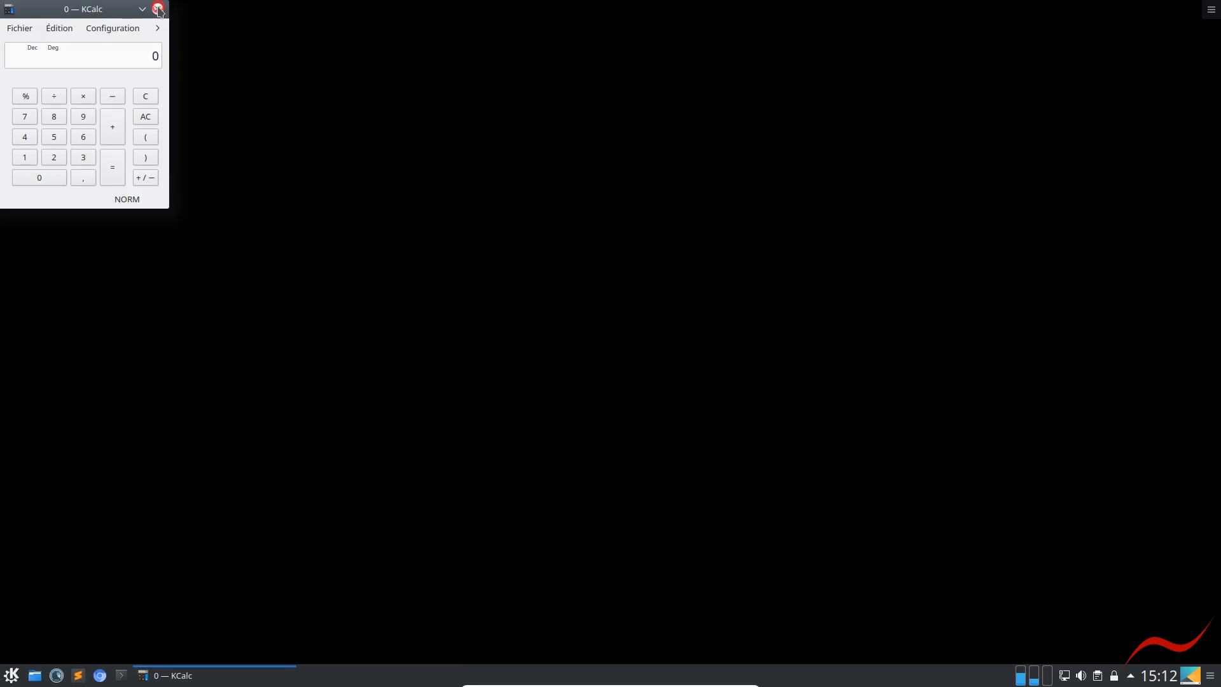
left_click(157, 9)
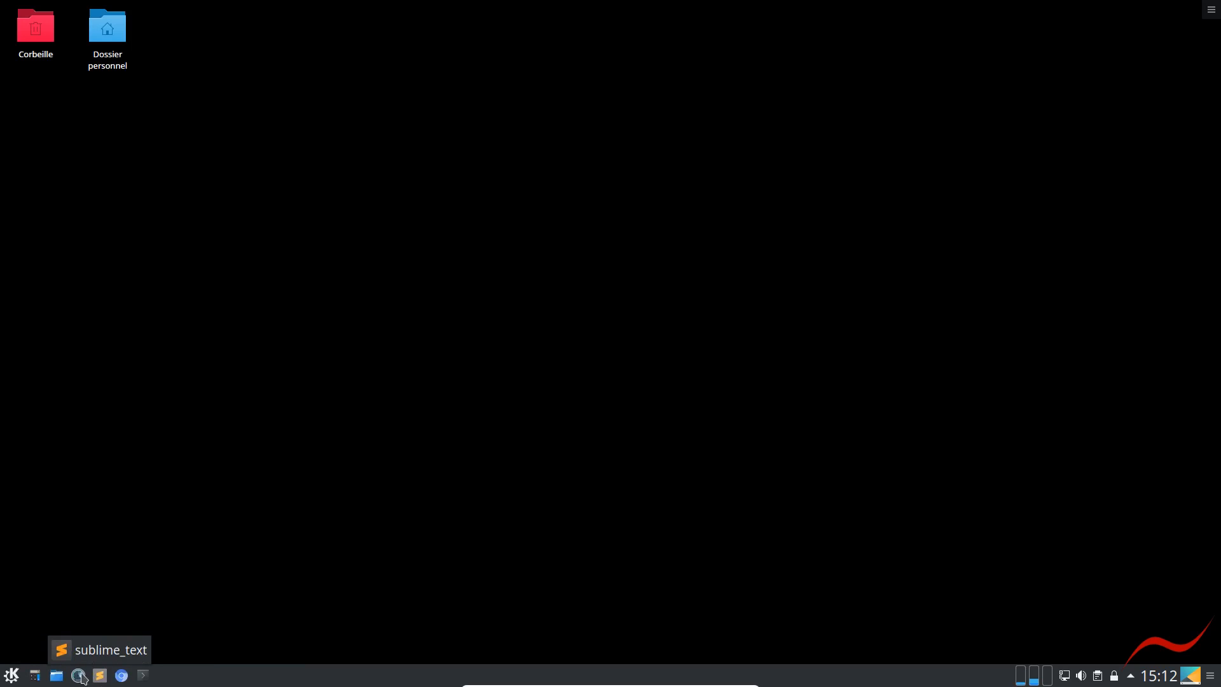
Launch Dolphin from the taskbar and go to the sublime_text_3 folder inside Modèles
left_click(56, 675)
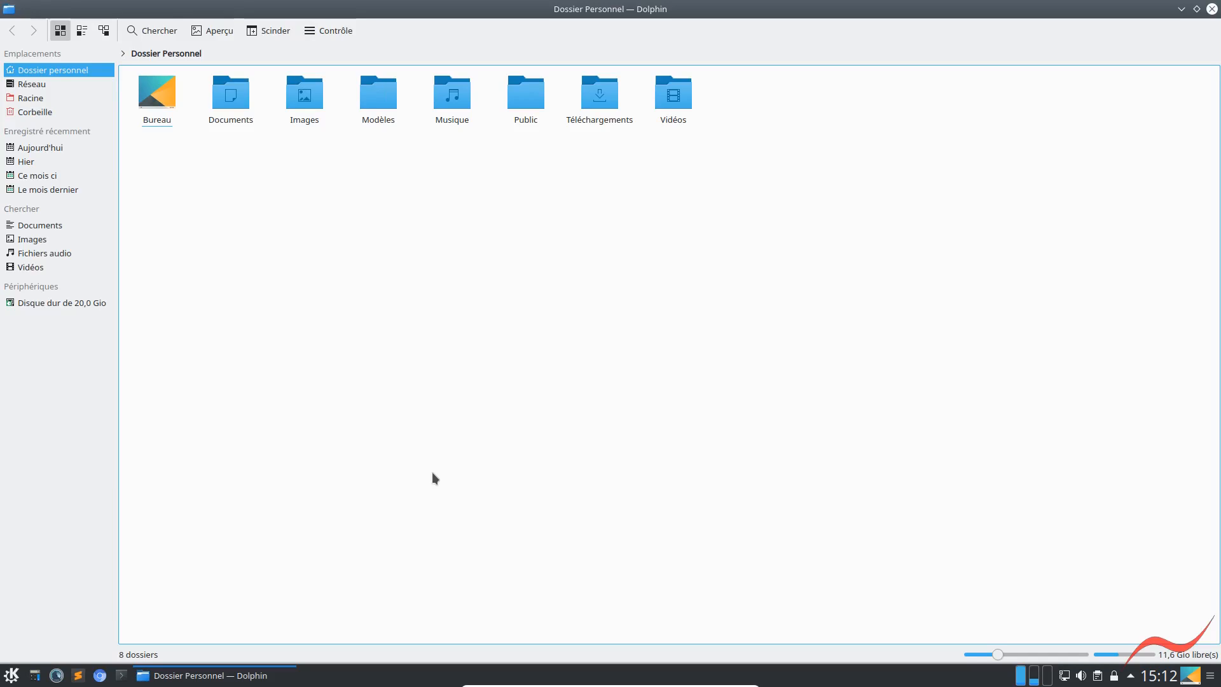
left_click(381, 99)
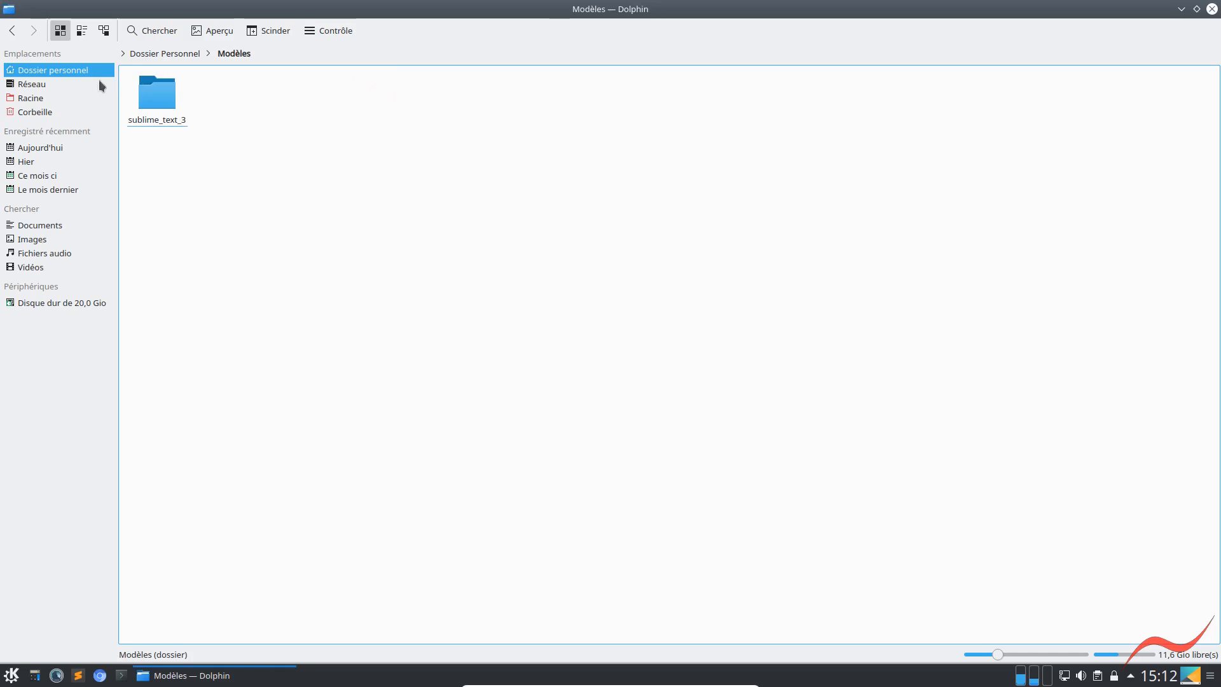
left_click(152, 122)
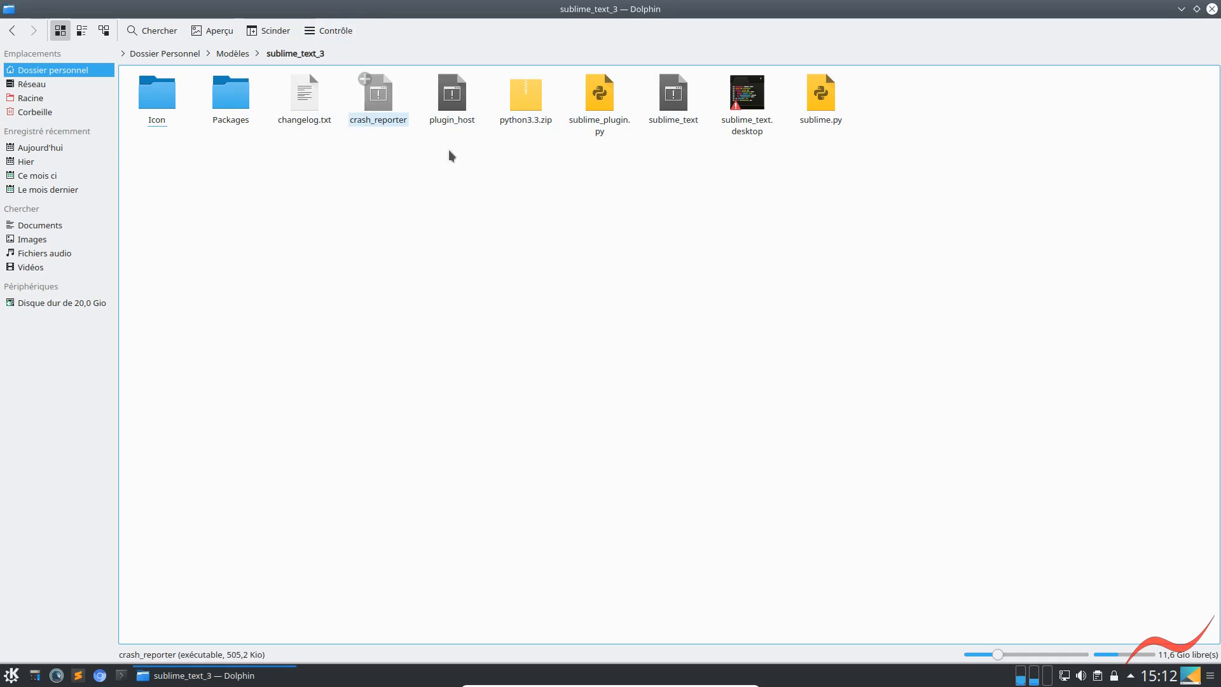
In Dolphin's startup preferences, enable showing the full location in the title bar and showing the filter bar, applying both changes
left_click(332, 37)
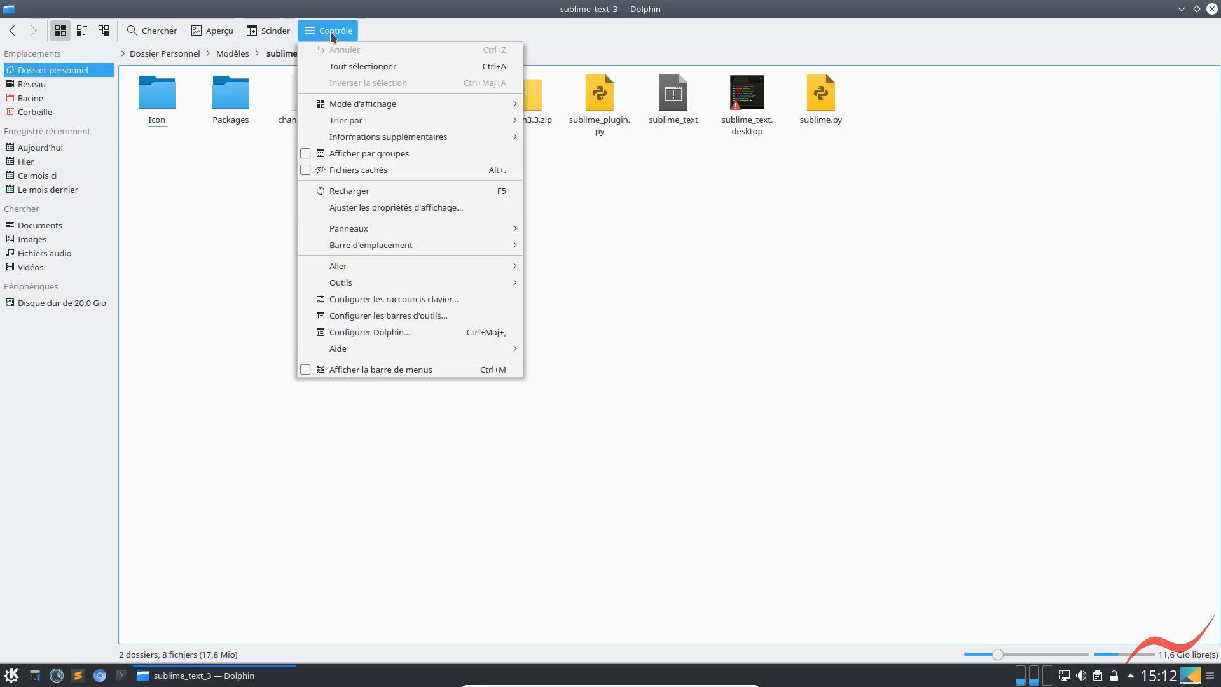
left_click(353, 334)
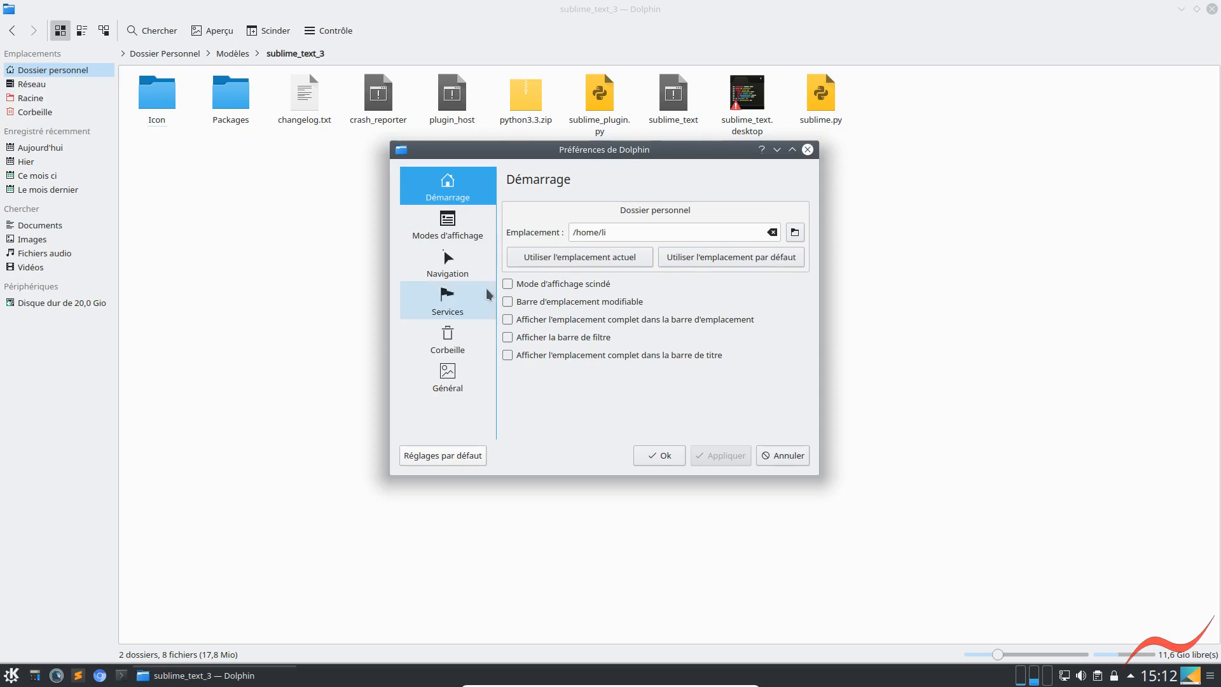
left_click(508, 356)
left_click(722, 458)
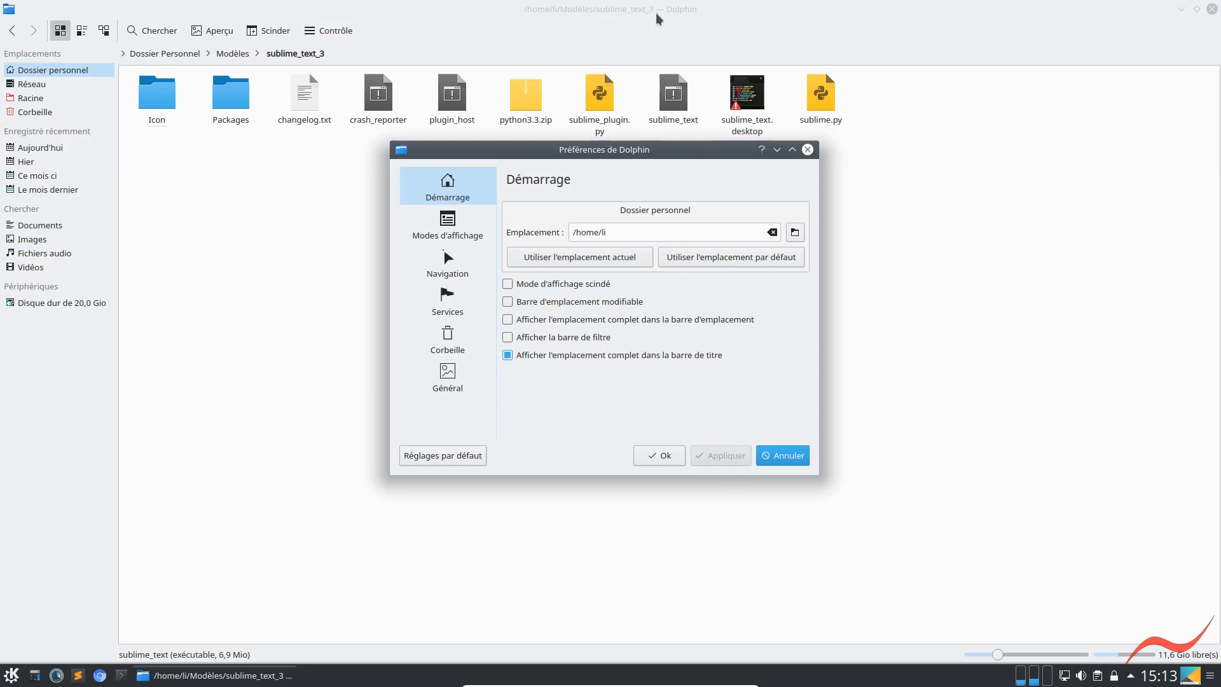
left_click(517, 344)
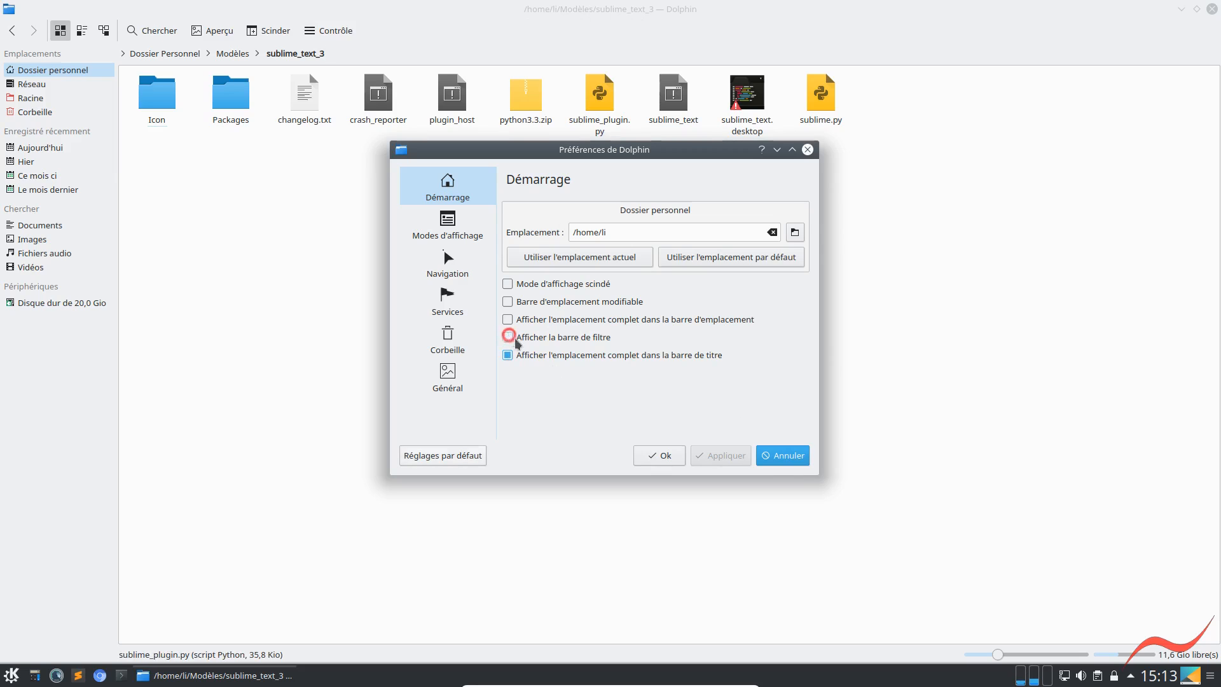
left_click(726, 457)
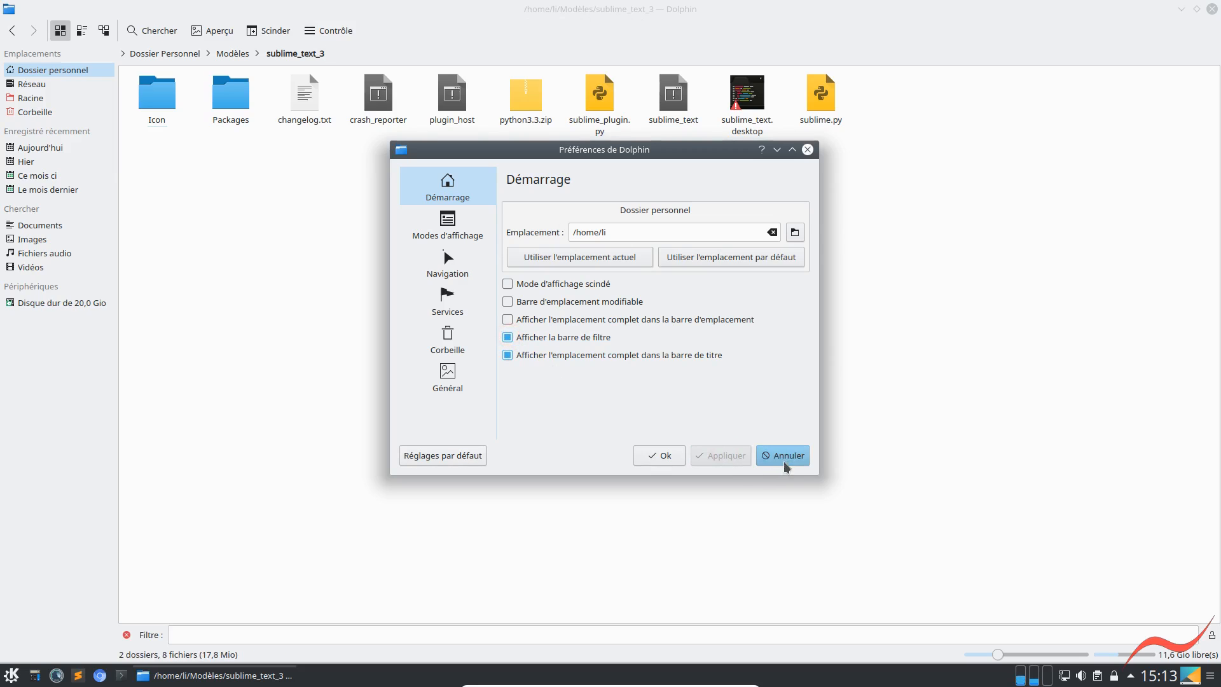
Review the Général preferences for previews, confirmations, status bar and behaviour, and close the preferences dialog
left_click(442, 388)
left_click(601, 210)
left_click(656, 210)
left_click(718, 210)
left_click(541, 211)
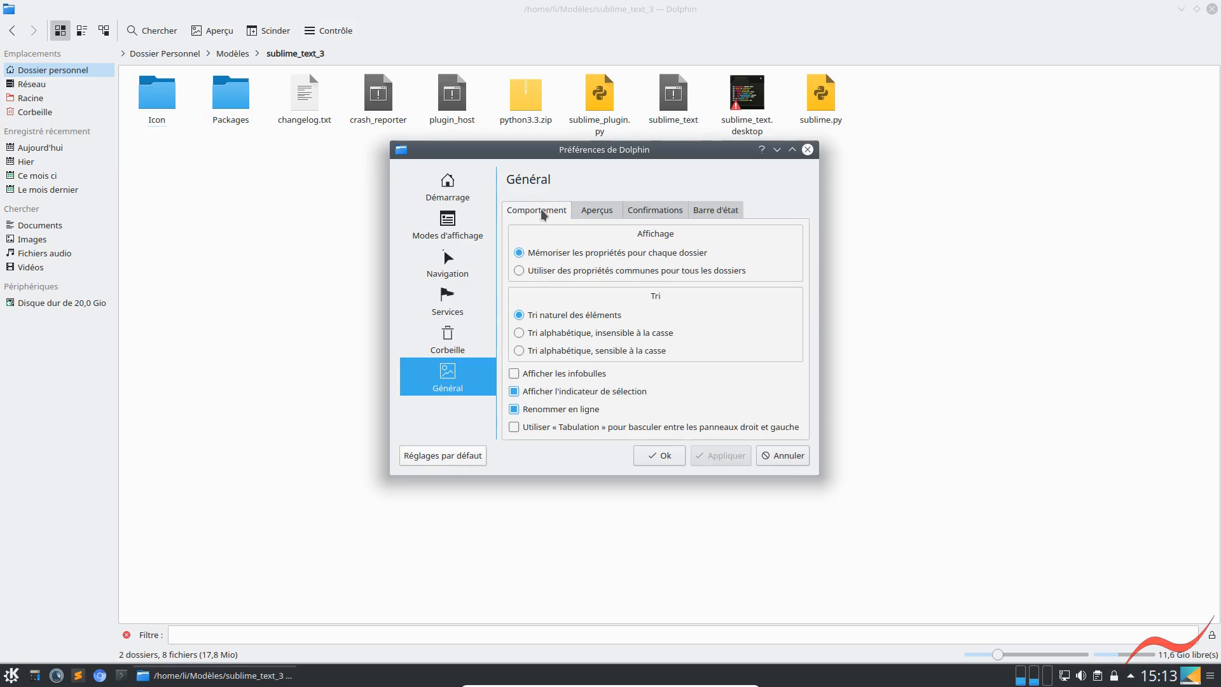
left_click(660, 456)
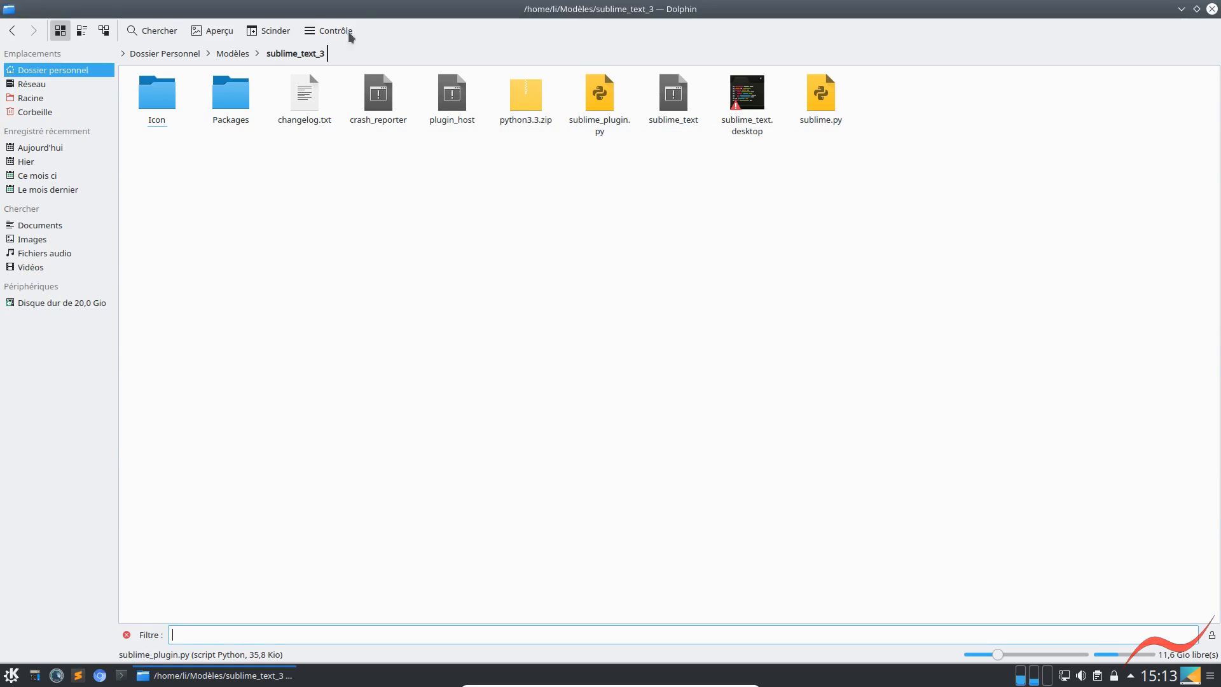
Examine the general properties and access rights of the sublime_text_3 folder without changing them
right_click(356, 321)
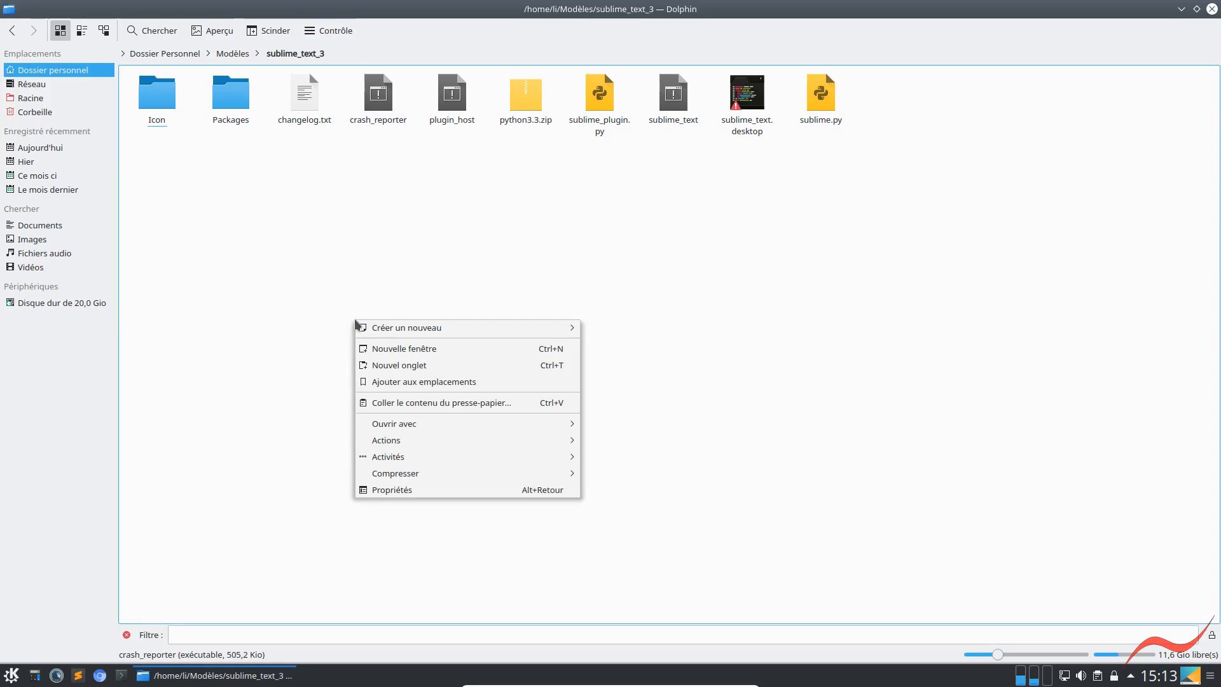
left_click(396, 490)
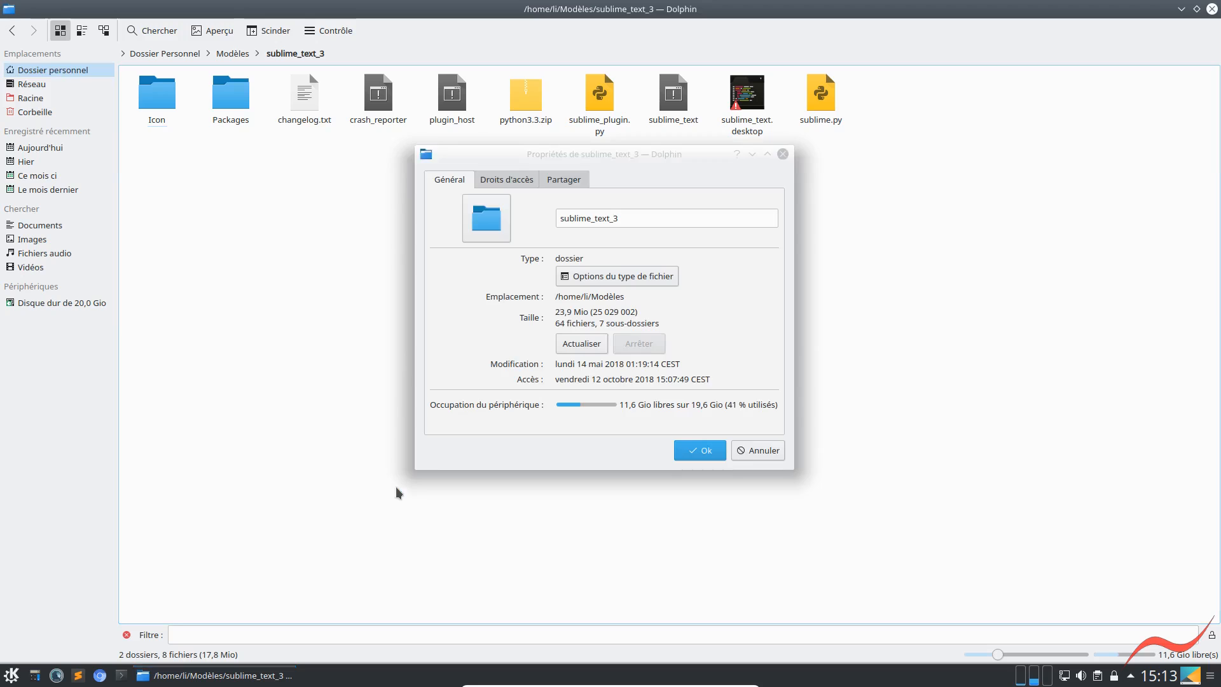
left_click(502, 184)
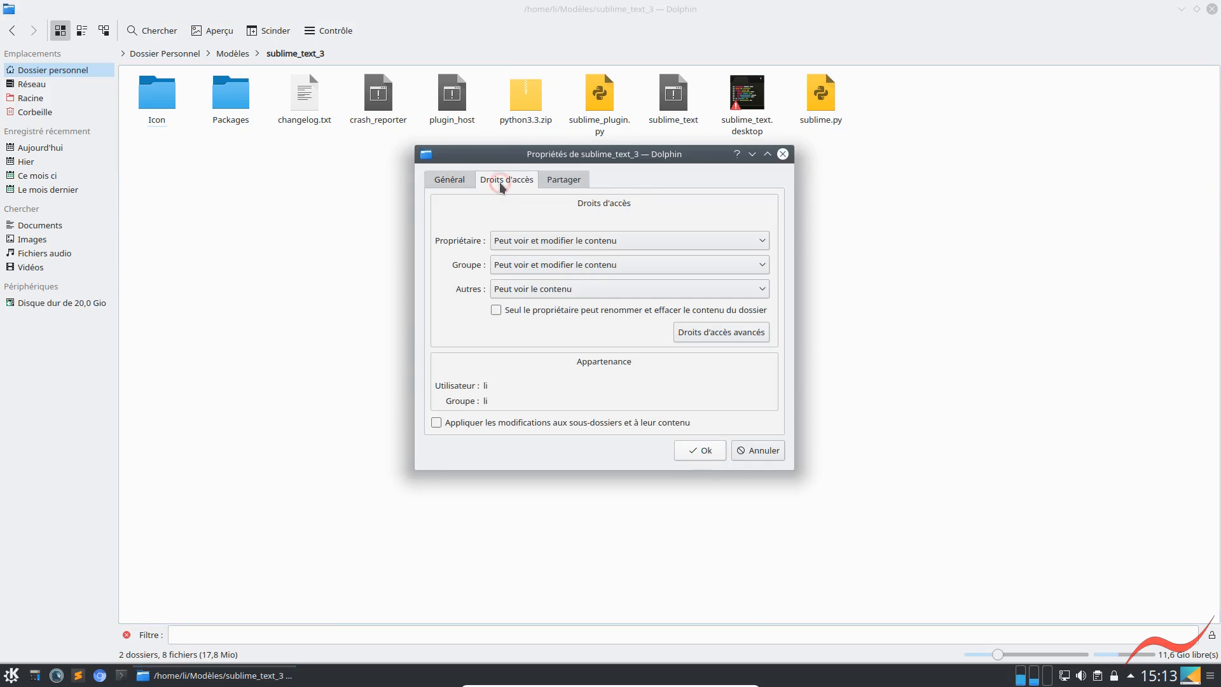
left_click(456, 179)
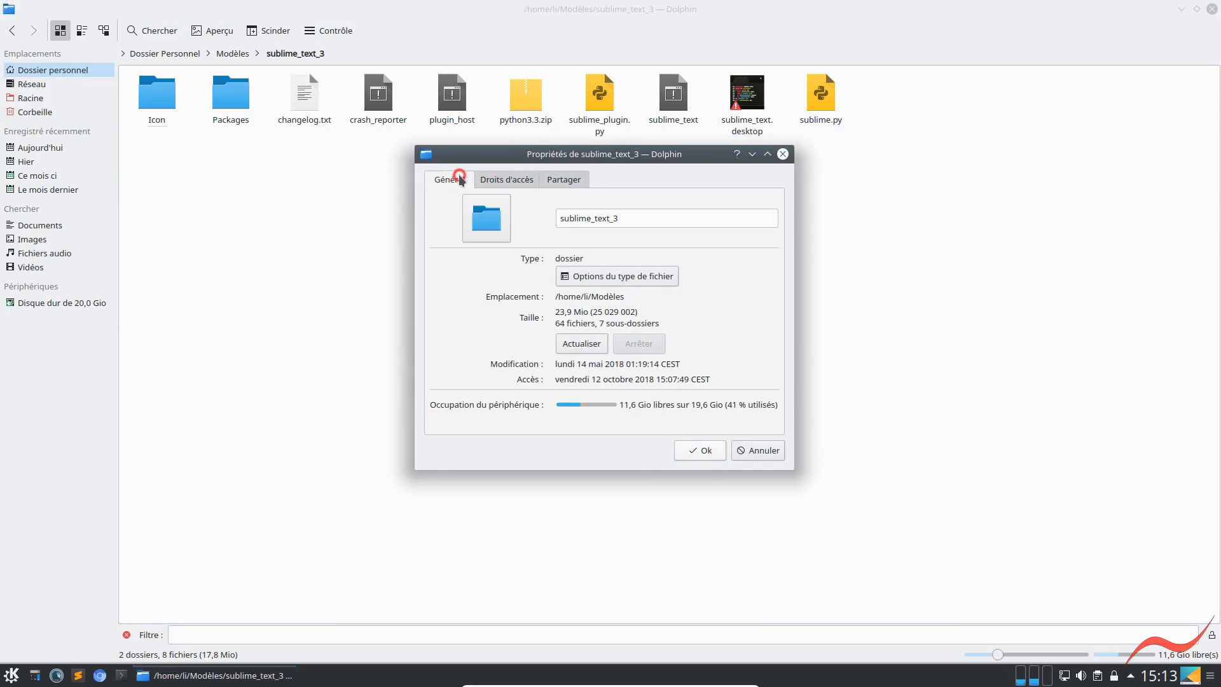
left_click(757, 451)
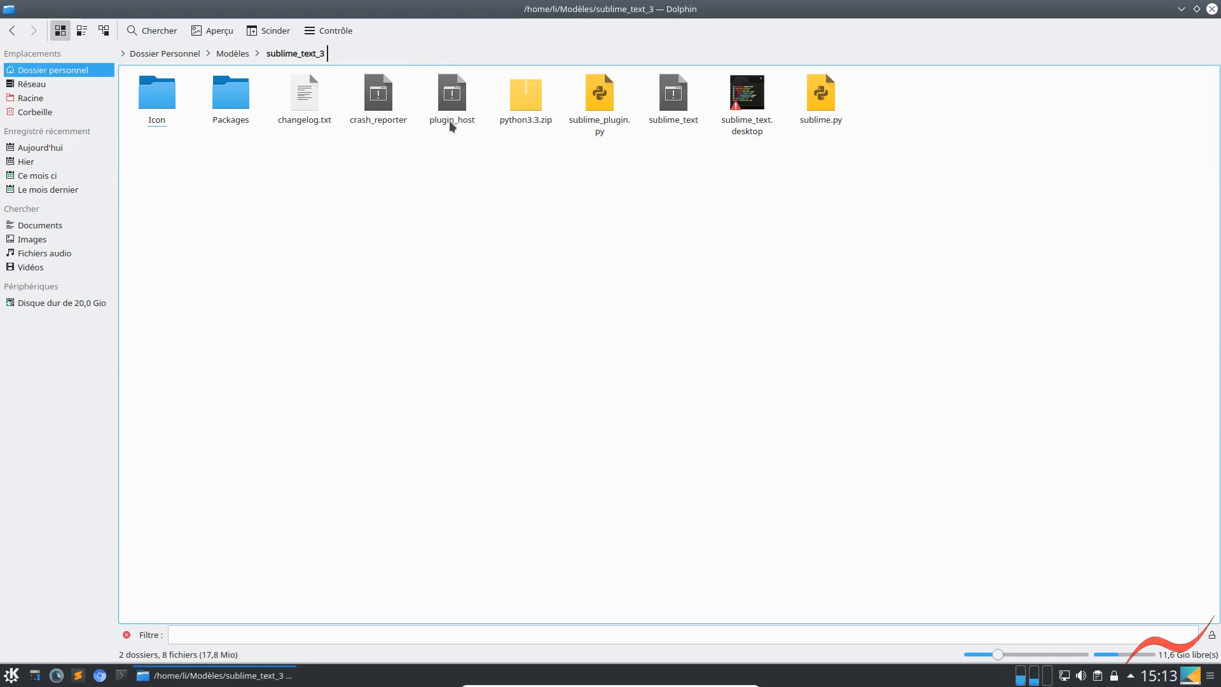
Show the full path in the location bar of the sublime_text_3 folder
right_click(402, 59)
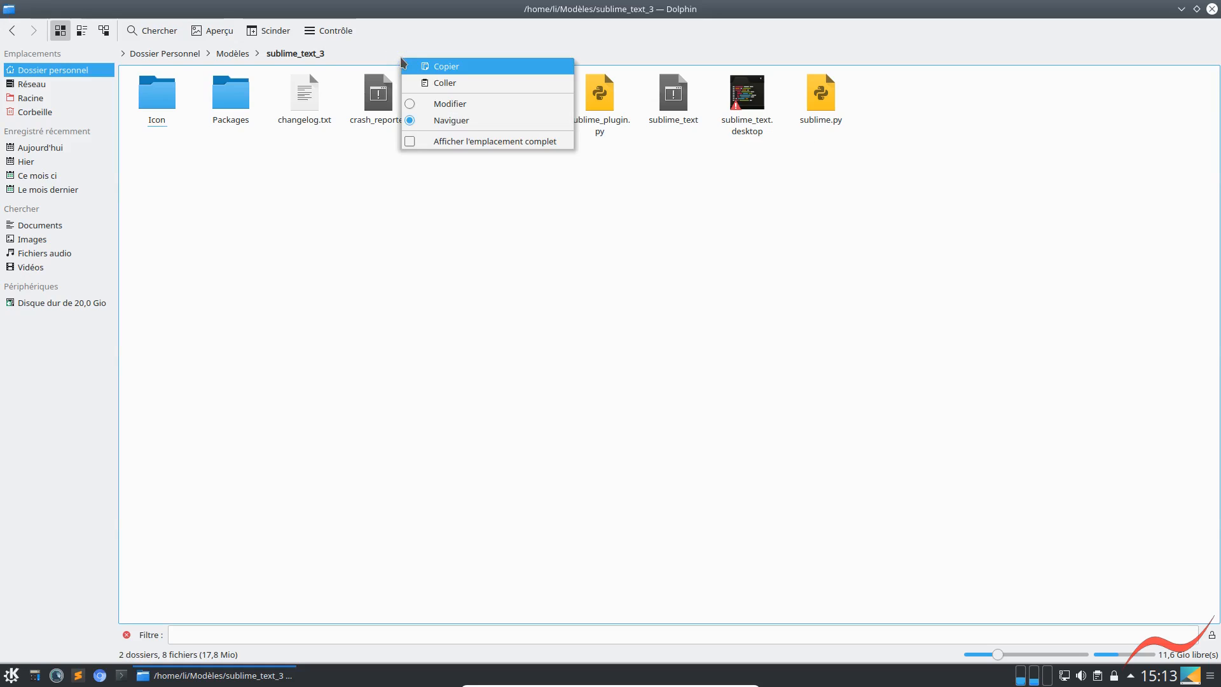
left_click(412, 144)
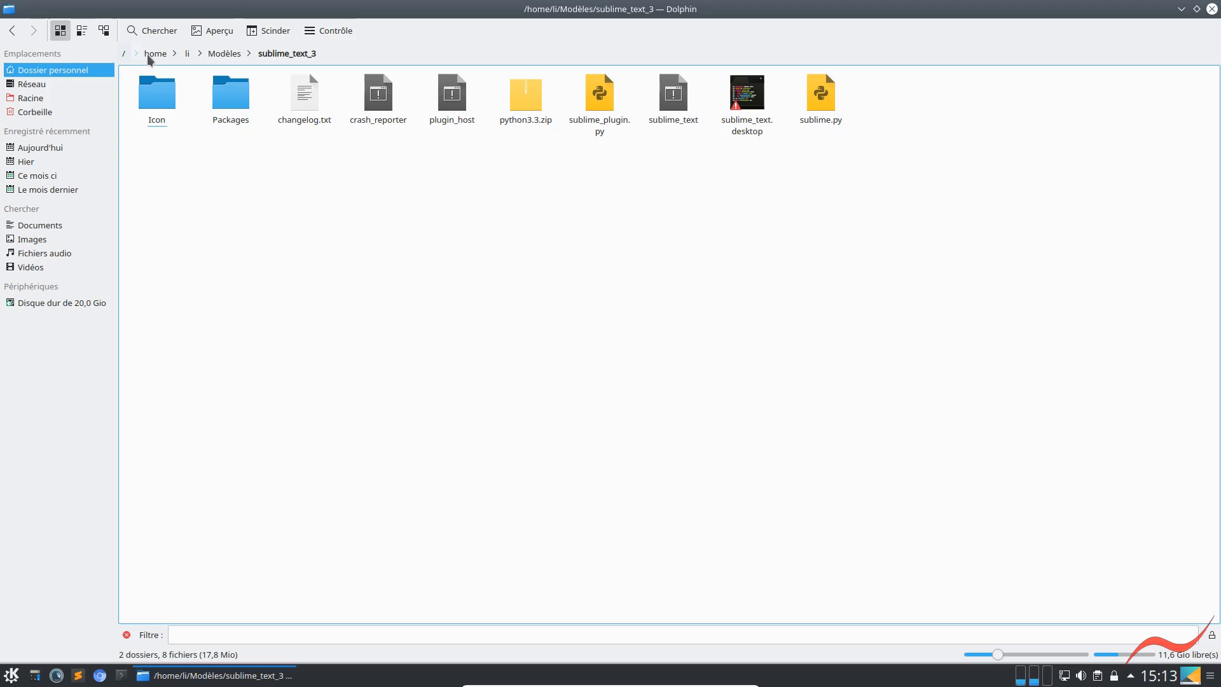
right_click(401, 32)
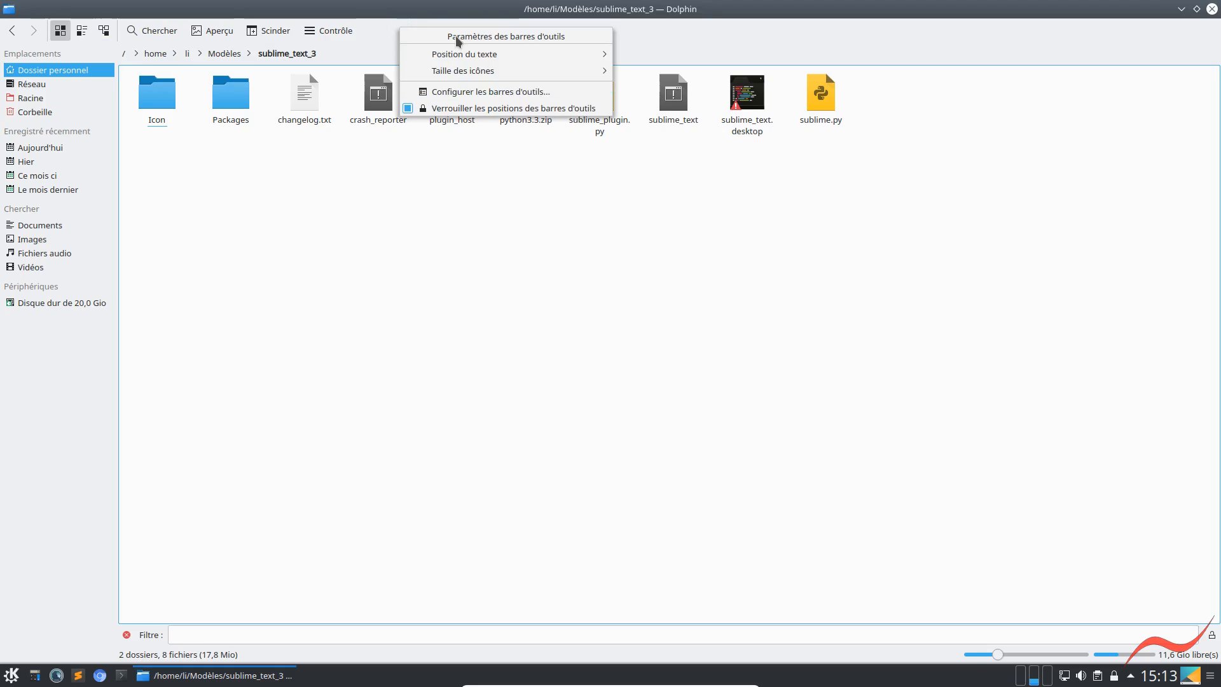
left_click(373, 32)
Show the hidden files in sublime_text_3 and select individual files in turn, ending with .directory
left_click(339, 31)
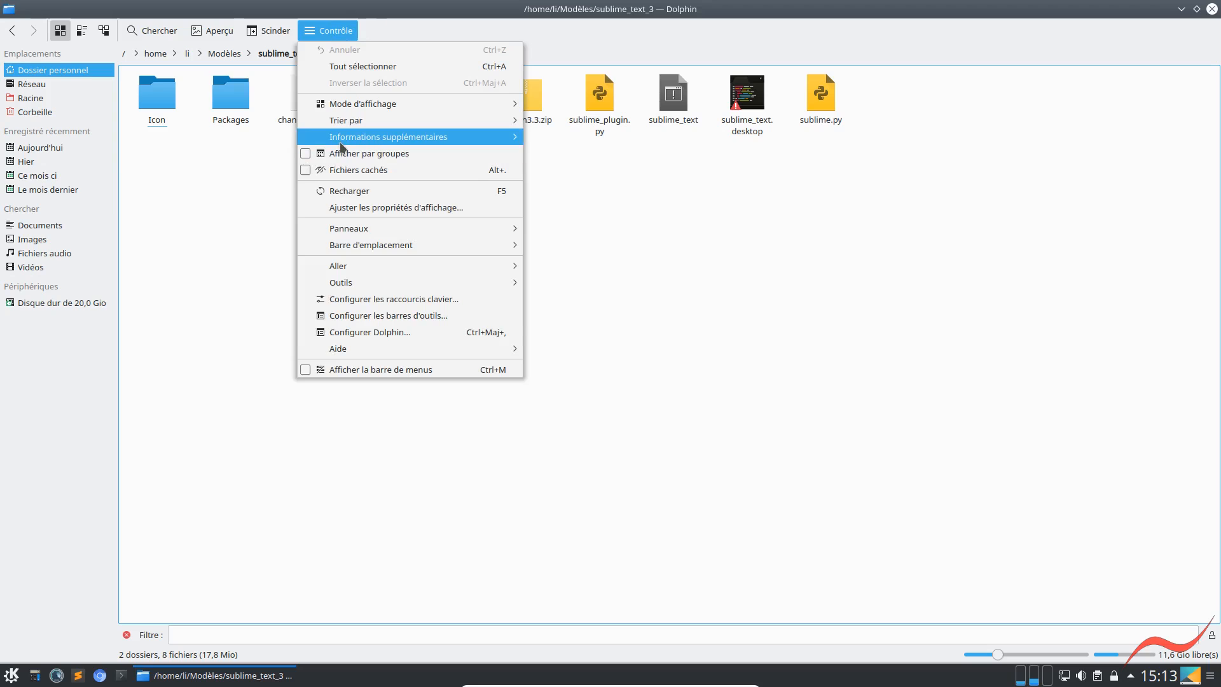
left_click(307, 170)
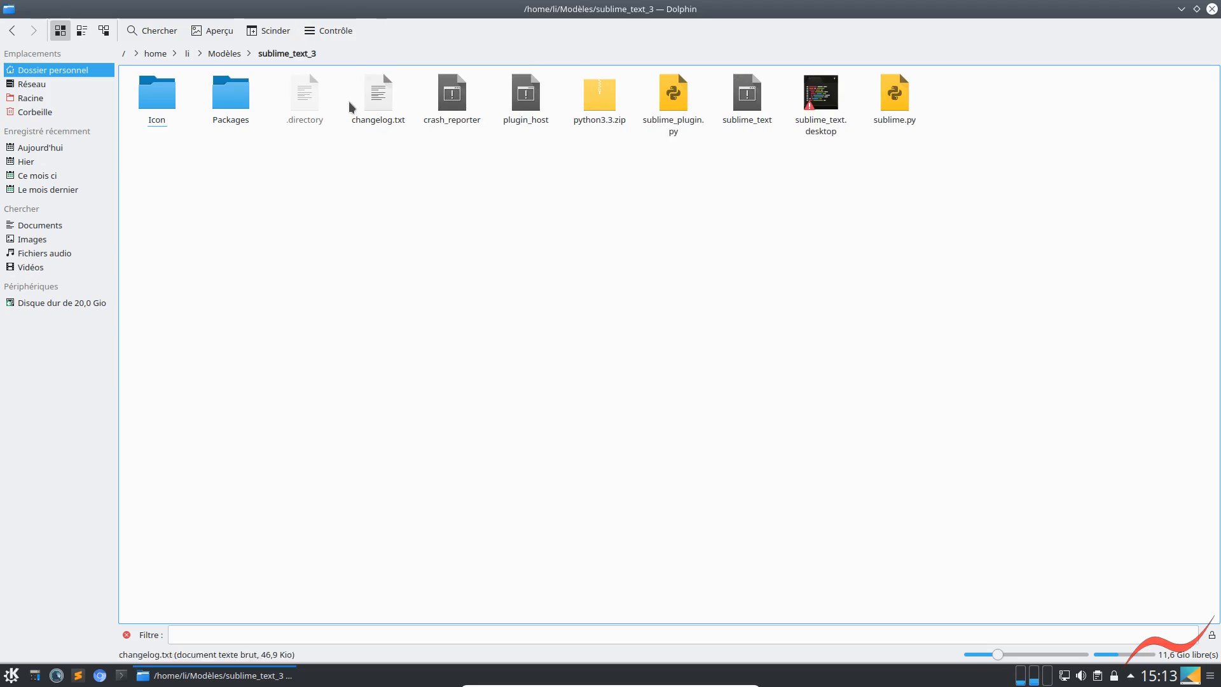
left_click(378, 109)
left_click(598, 99)
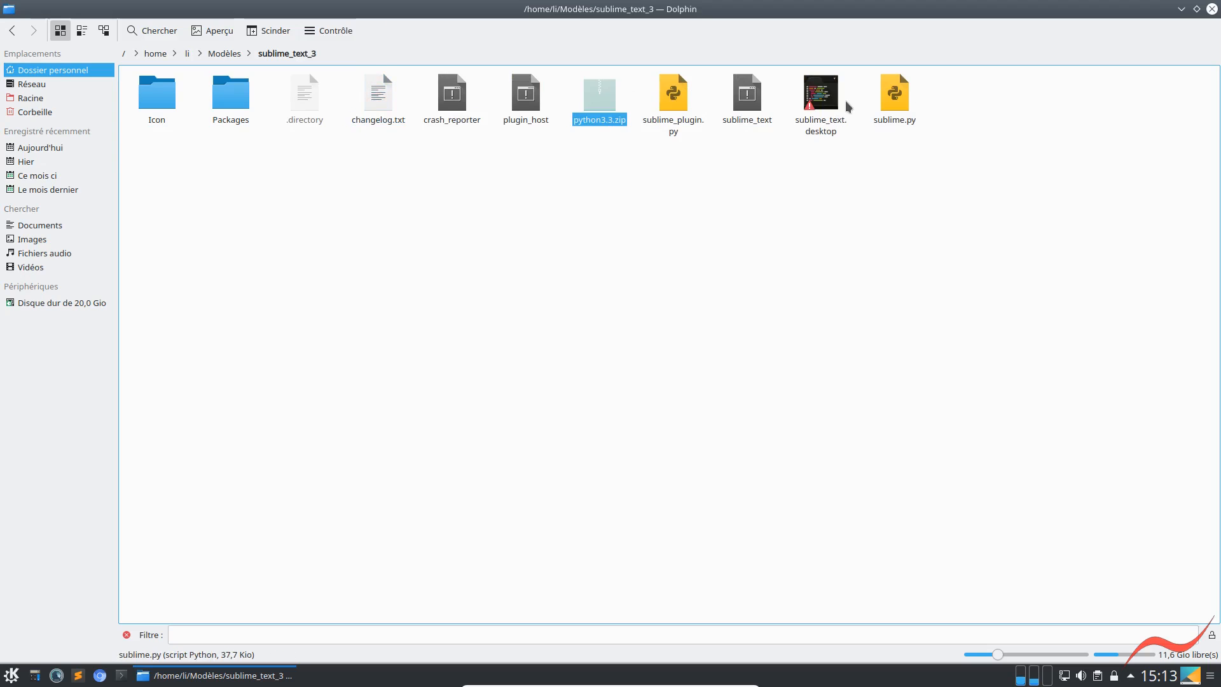
left_click(826, 112)
left_click(891, 100)
left_click(593, 102)
left_click(375, 97)
left_click(305, 95)
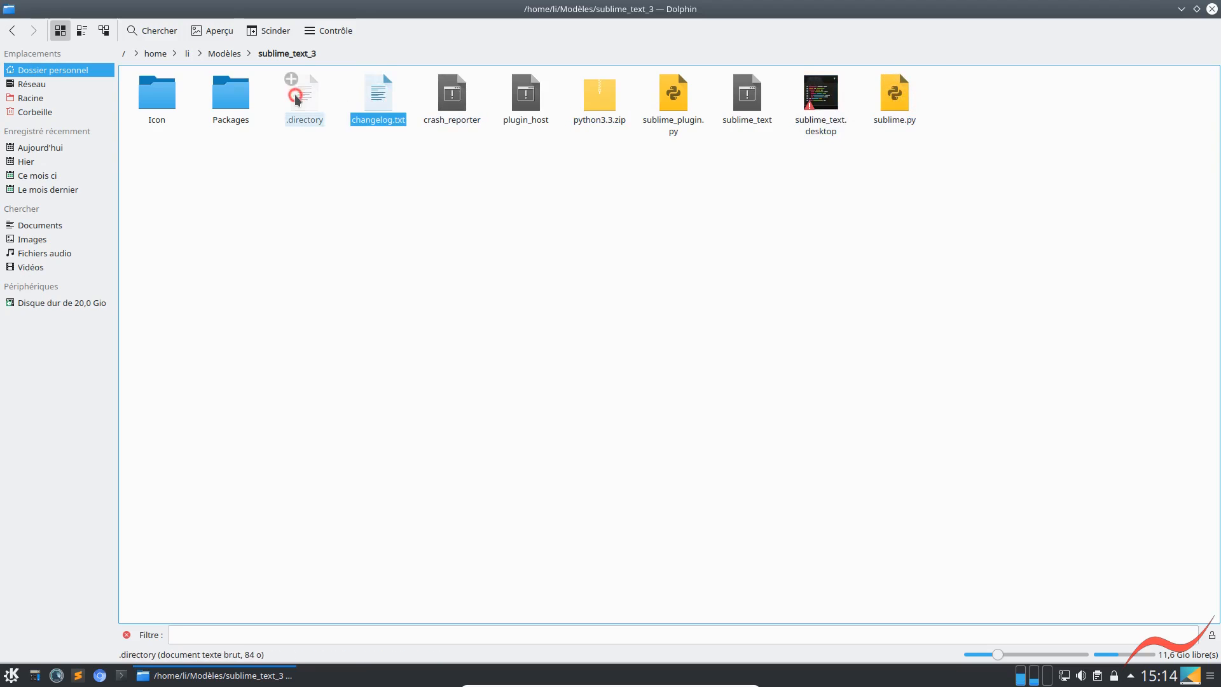
Enable previews in the folder's view properties and apply these properties as the default view settings
left_click(335, 35)
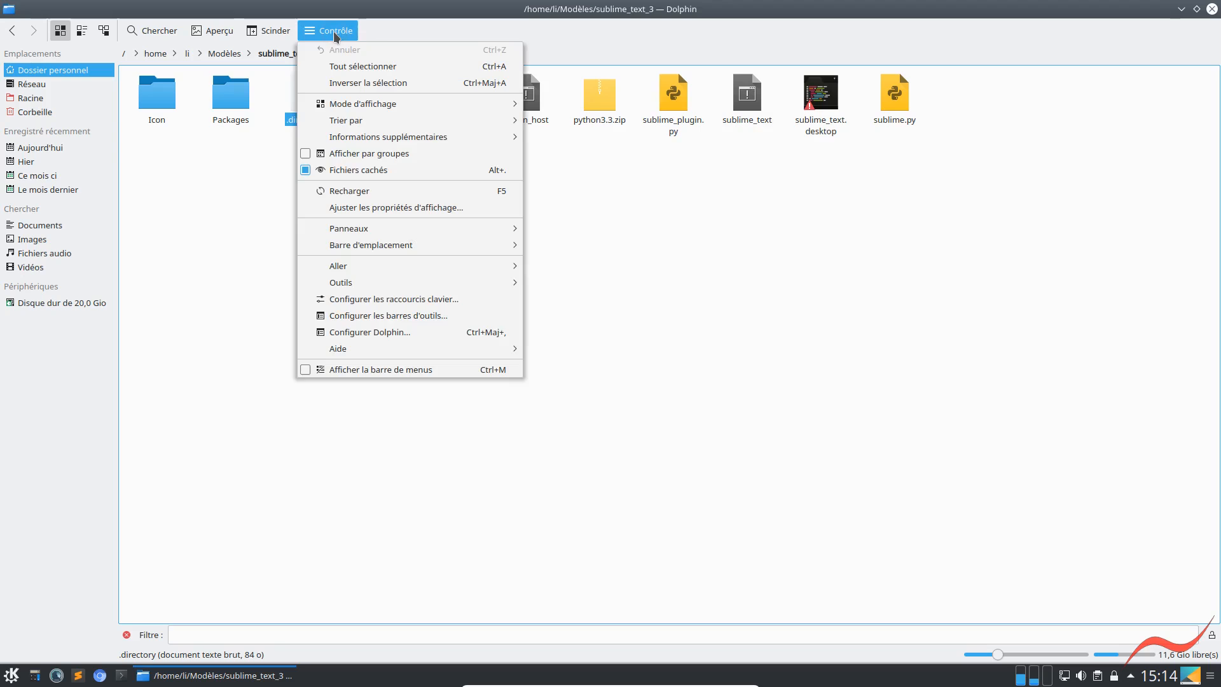
left_click(350, 211)
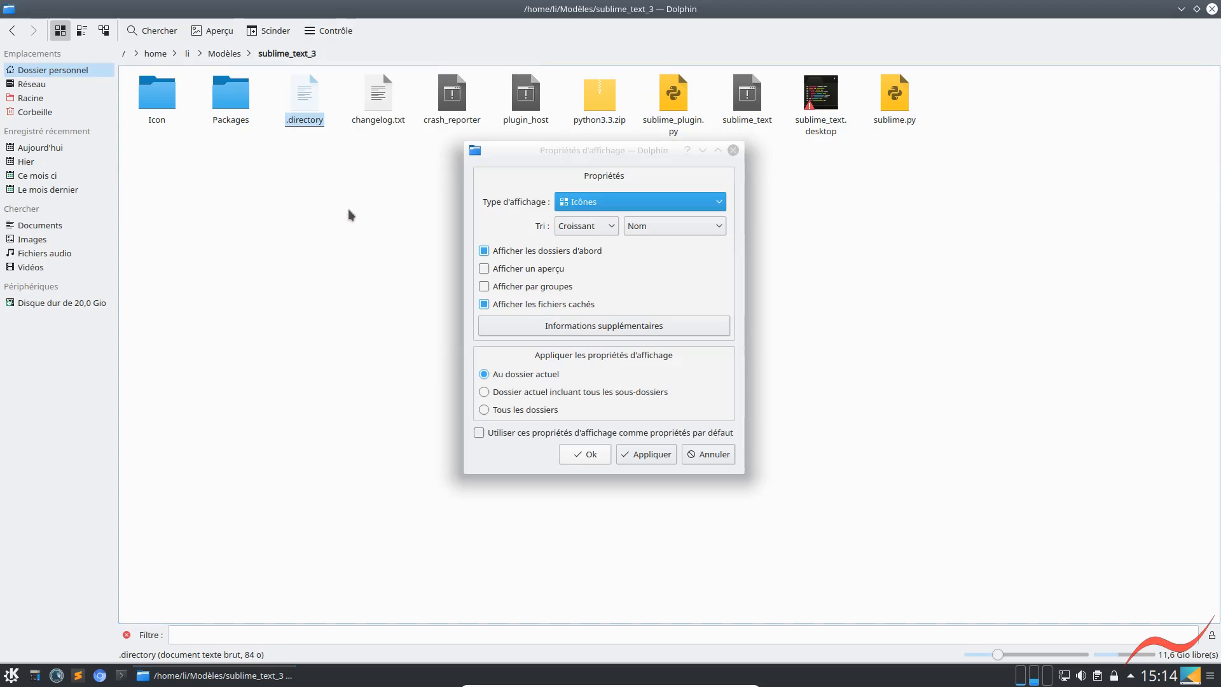
left_click(493, 270)
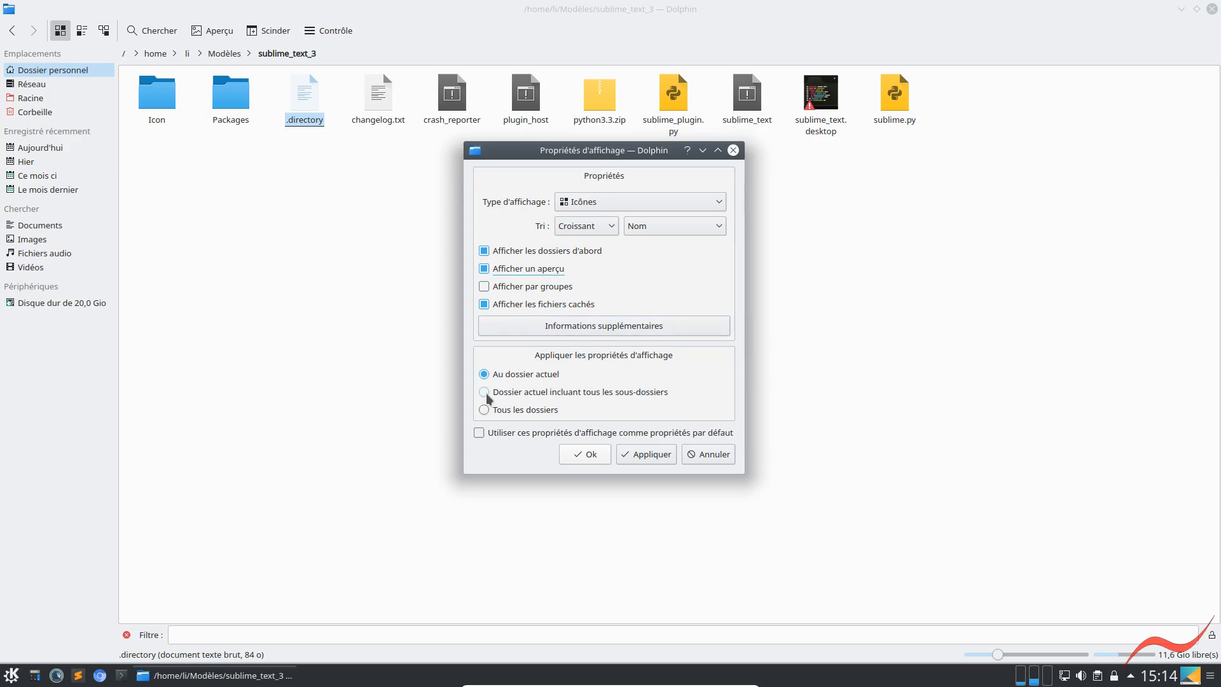
left_click(514, 436)
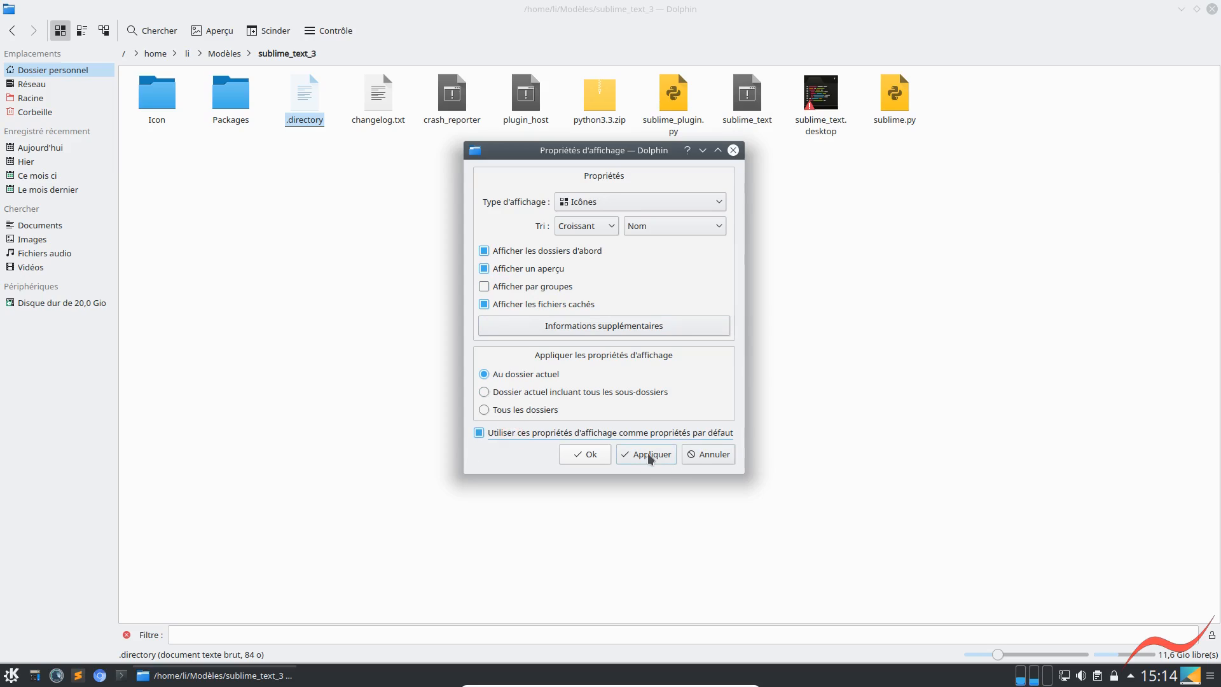
left_click(650, 455)
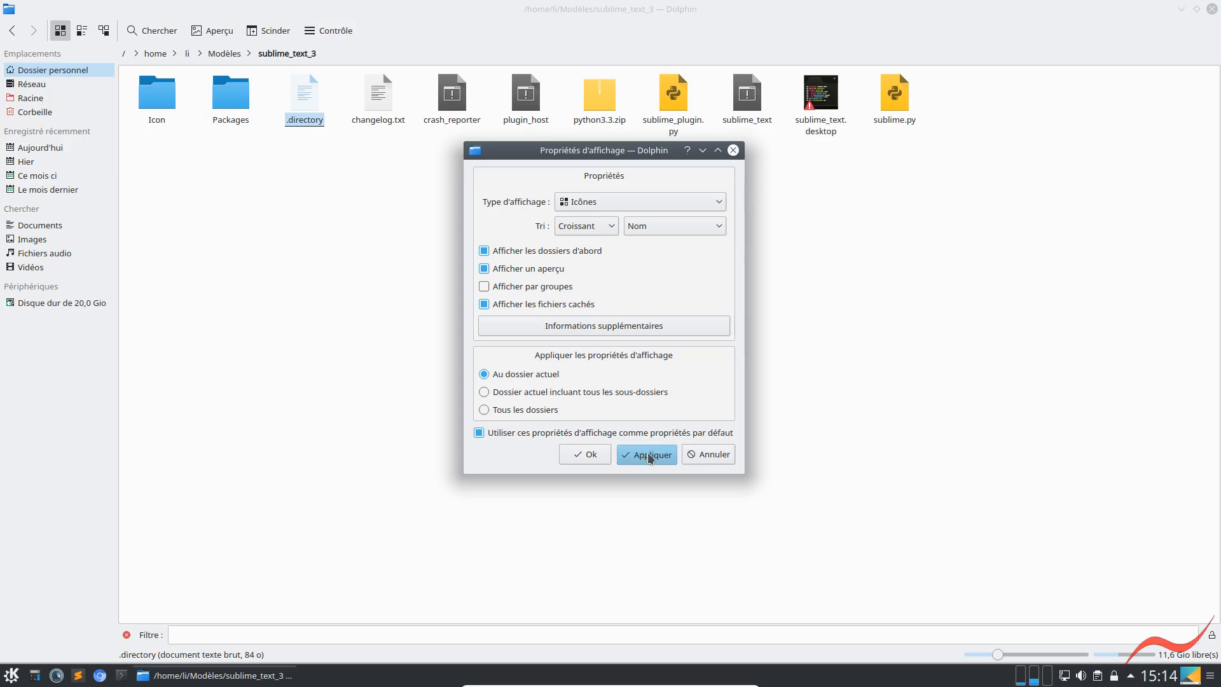
left_click(583, 455)
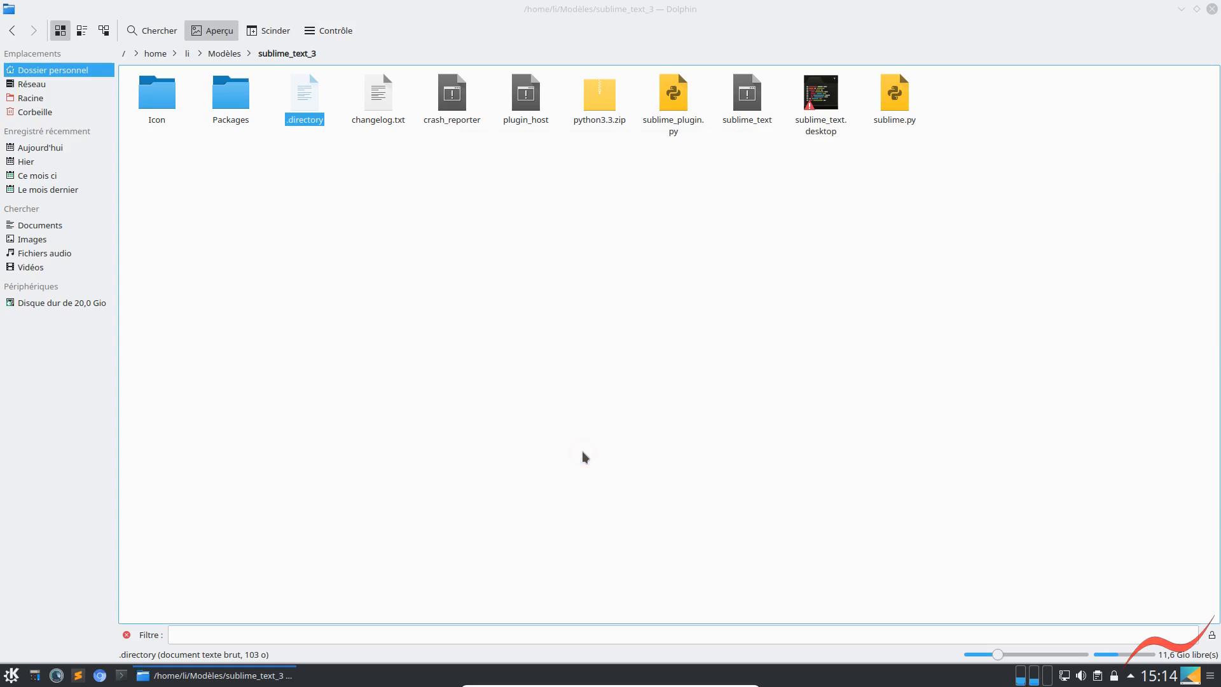
Switch sublime_text_3 to the details view and add the Droits d'accès column, placing it before Taille
left_click(76, 31)
left_click(103, 31)
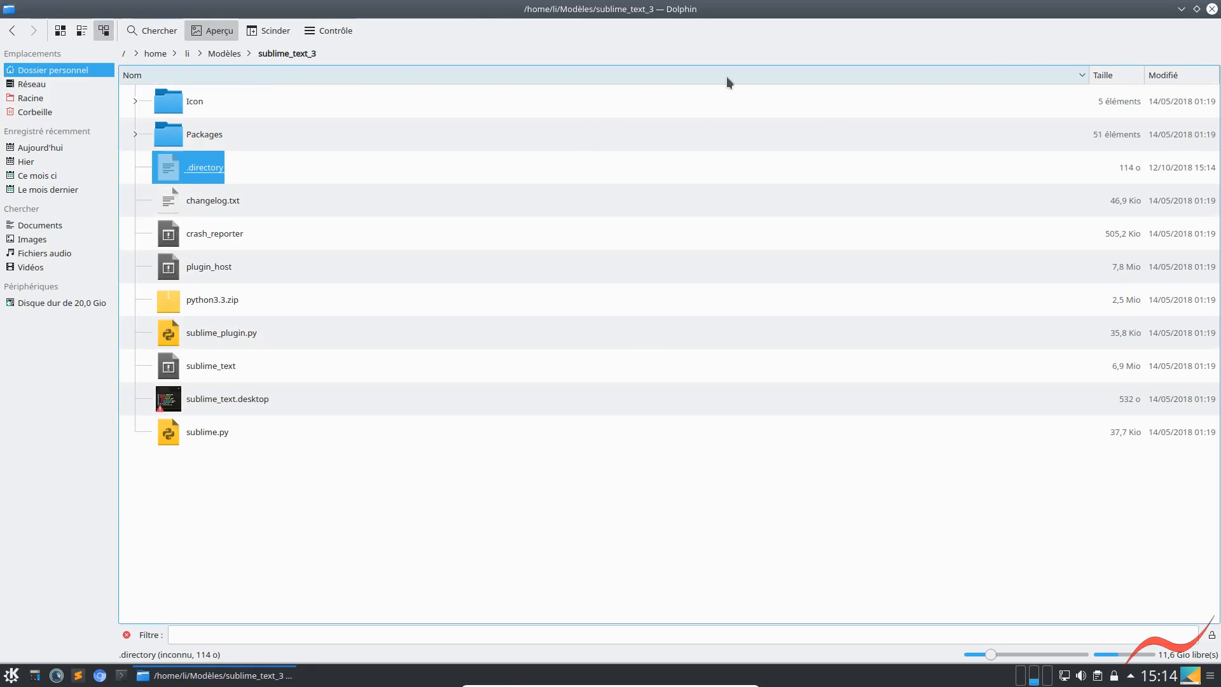
right_click(676, 78)
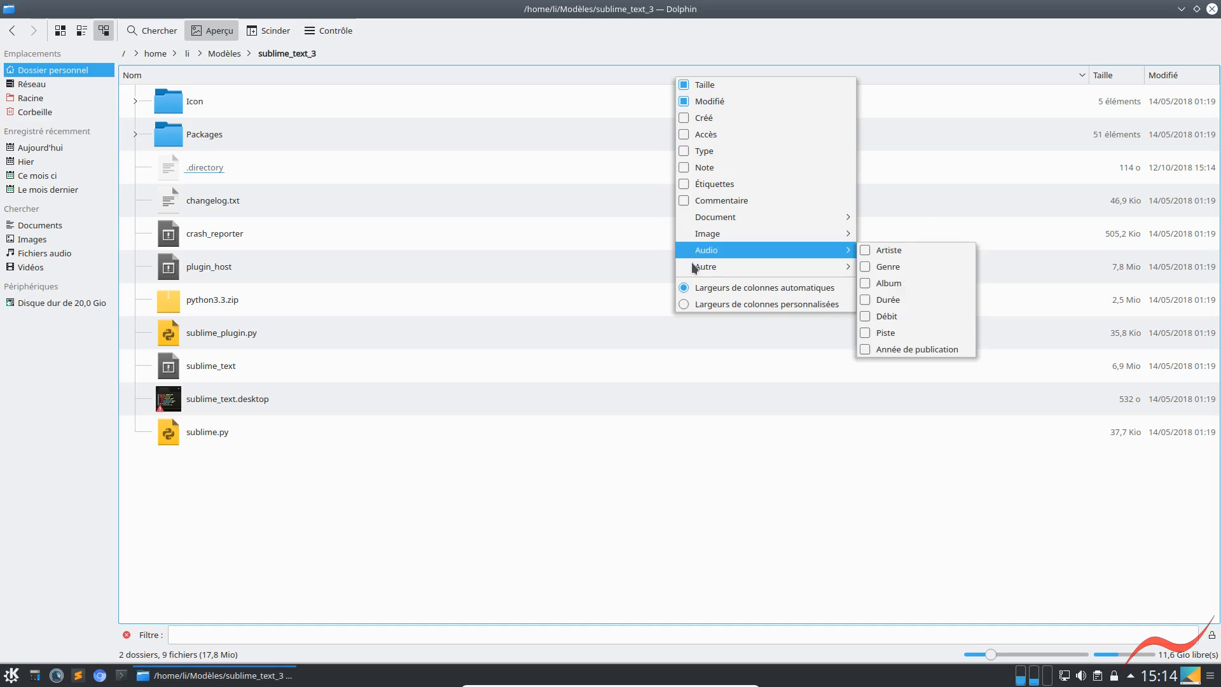
mouse_move(692, 267)
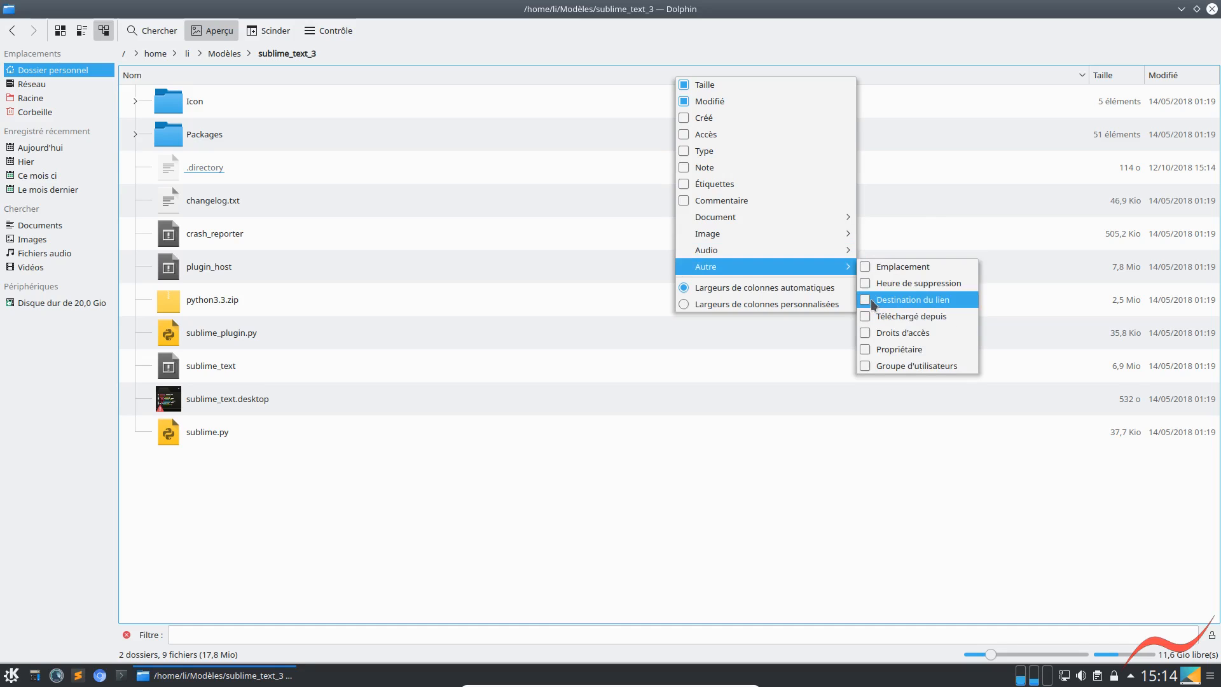
left_click(869, 334)
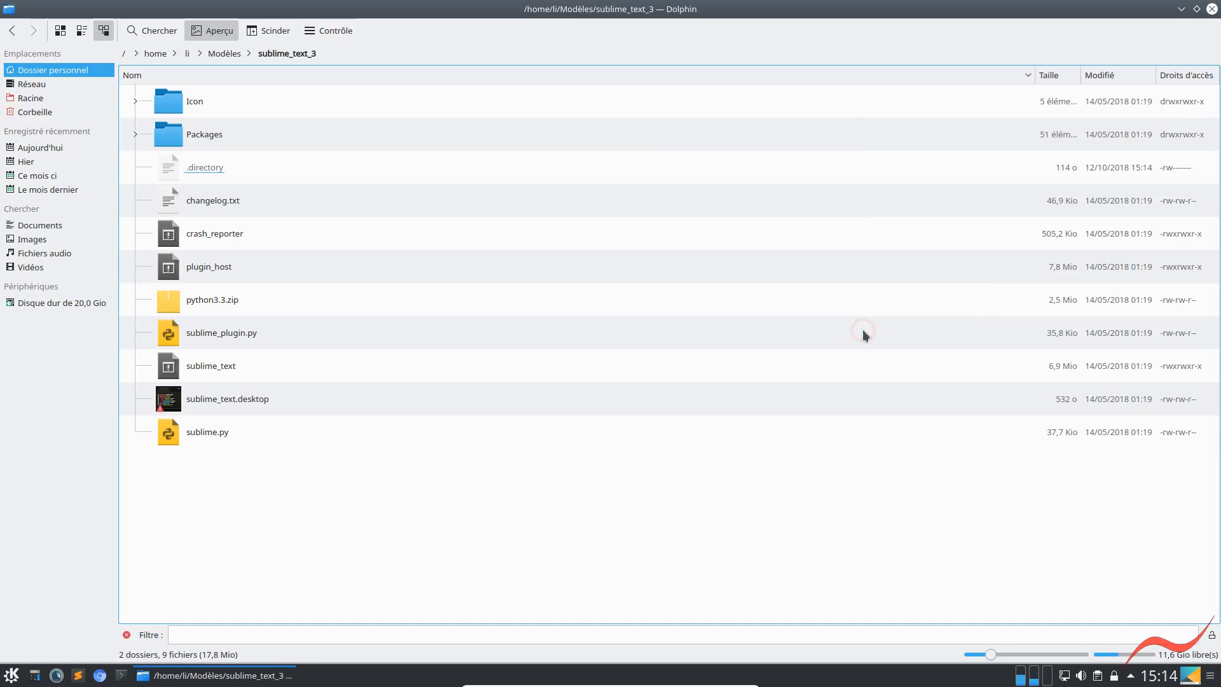
left_click_drag(1210, 79, 1005, 81)
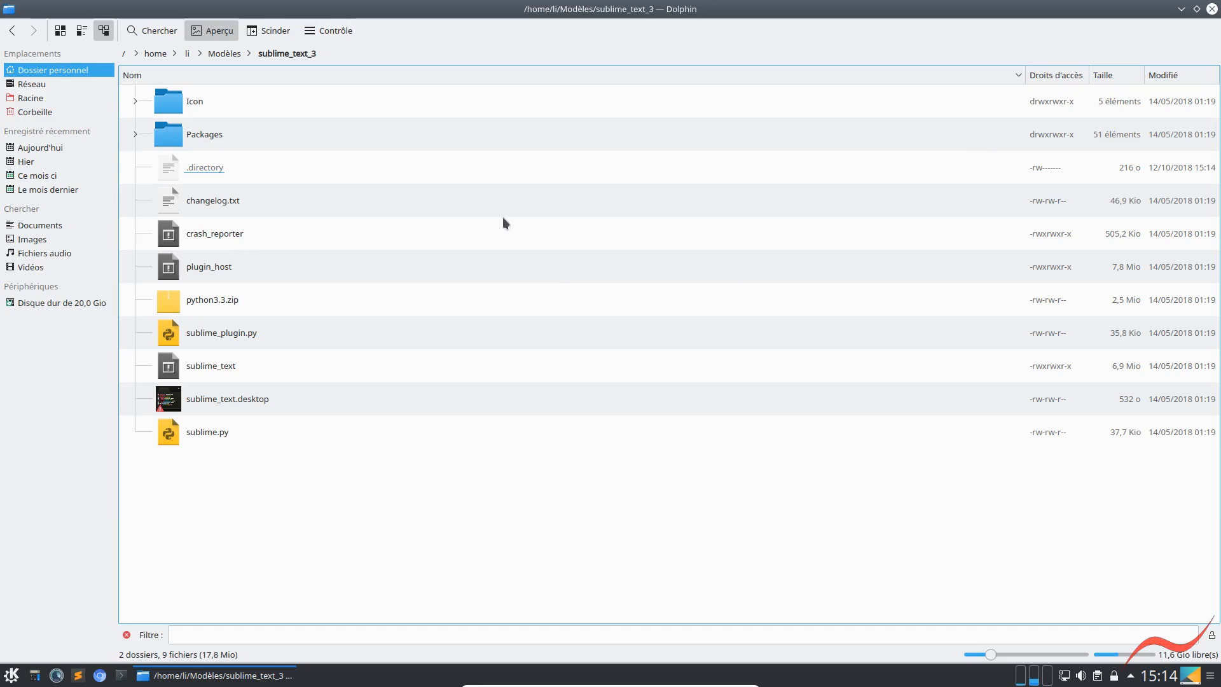
Select python3.3.zip and hide the filter bar, and restart Dolphin in the personal folder
left_click(194, 302)
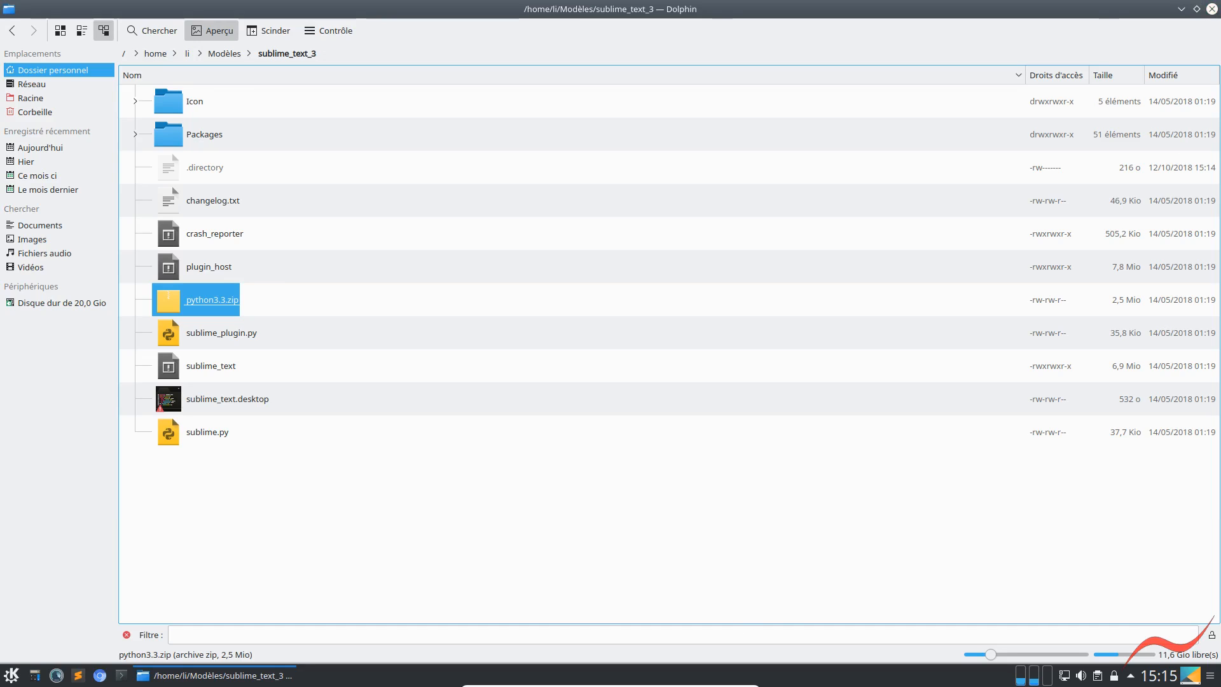
left_click(127, 636)
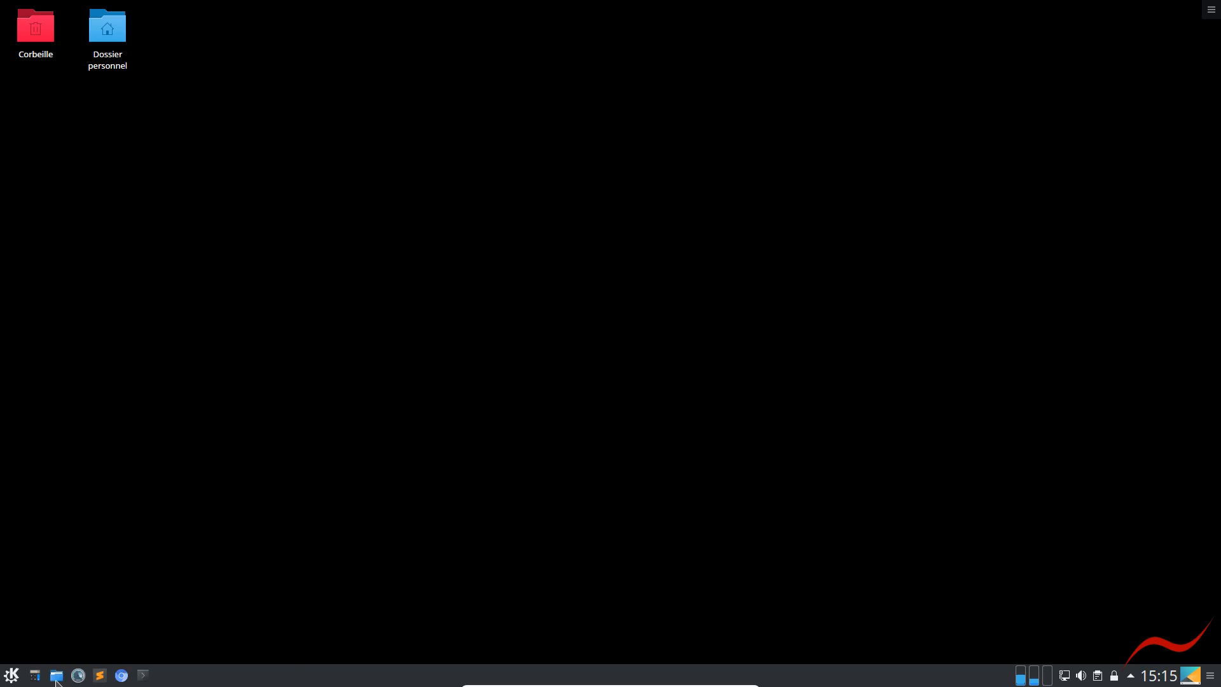
left_click(56, 675)
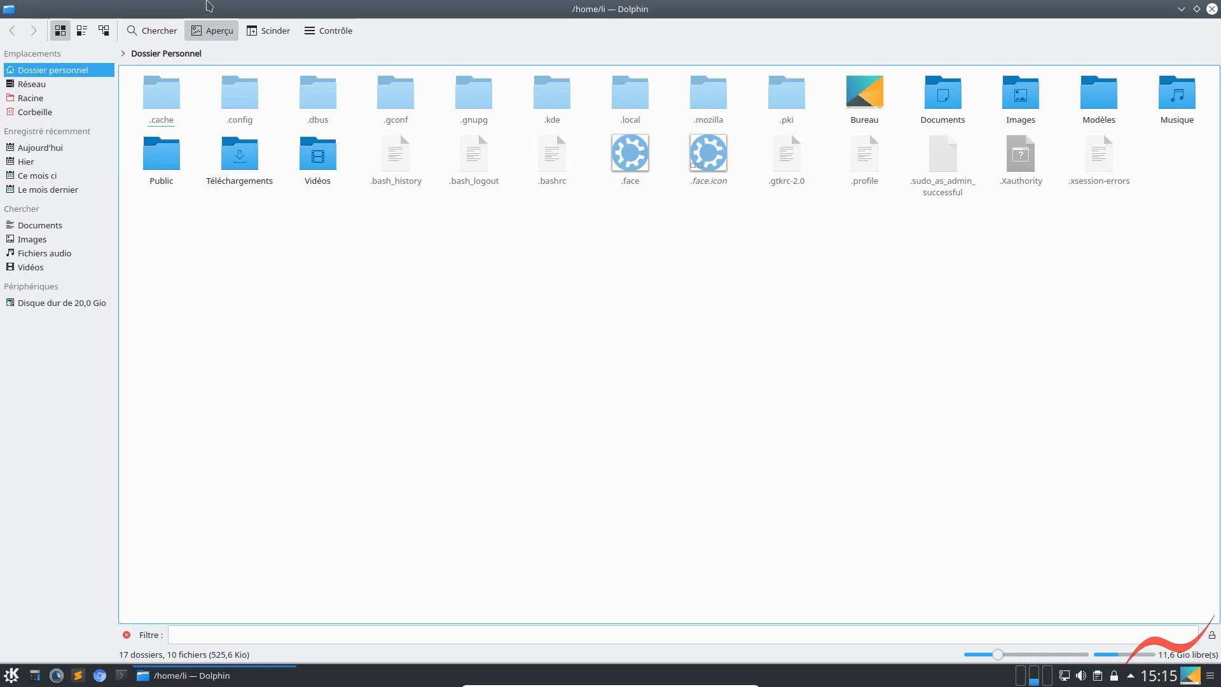
Switch the personal folder to the details view
left_click(104, 31)
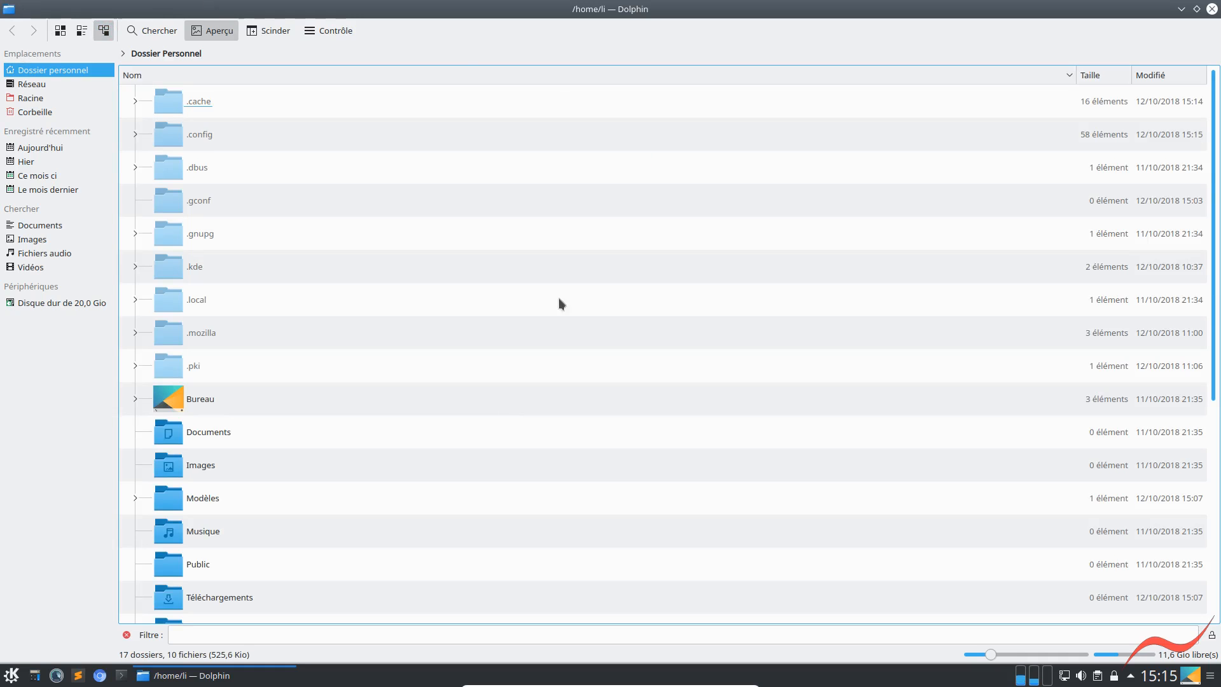
right_click(459, 79)
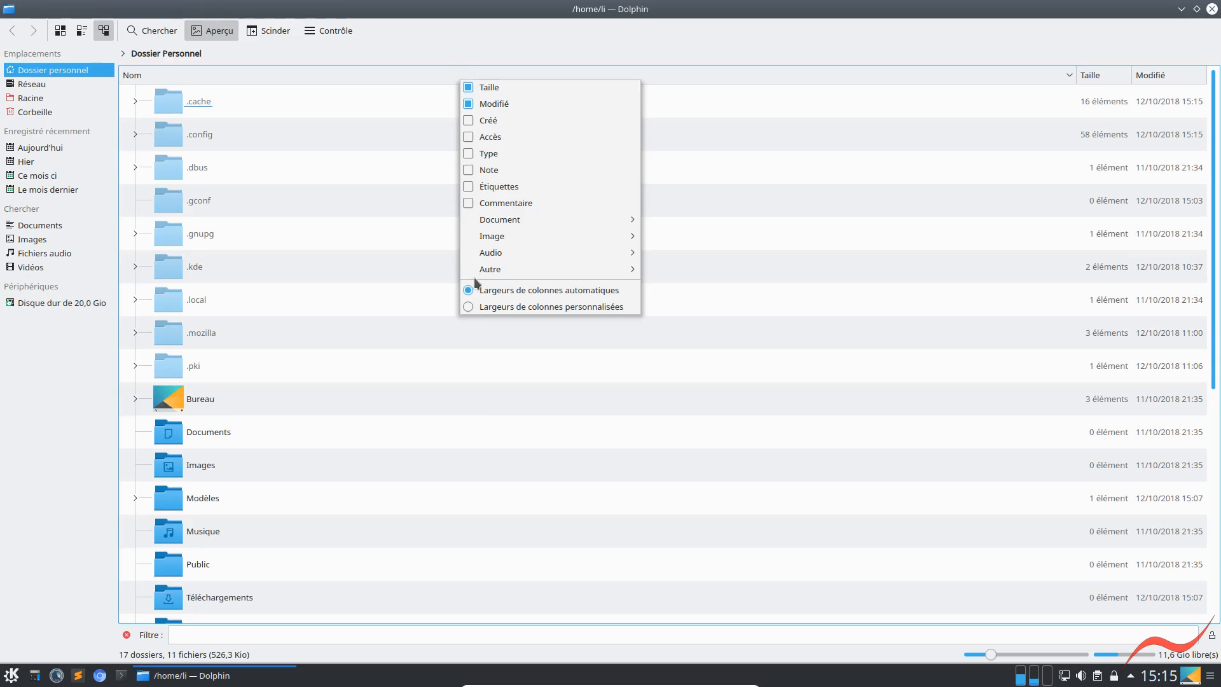
left_click(650, 333)
right_click(344, 49)
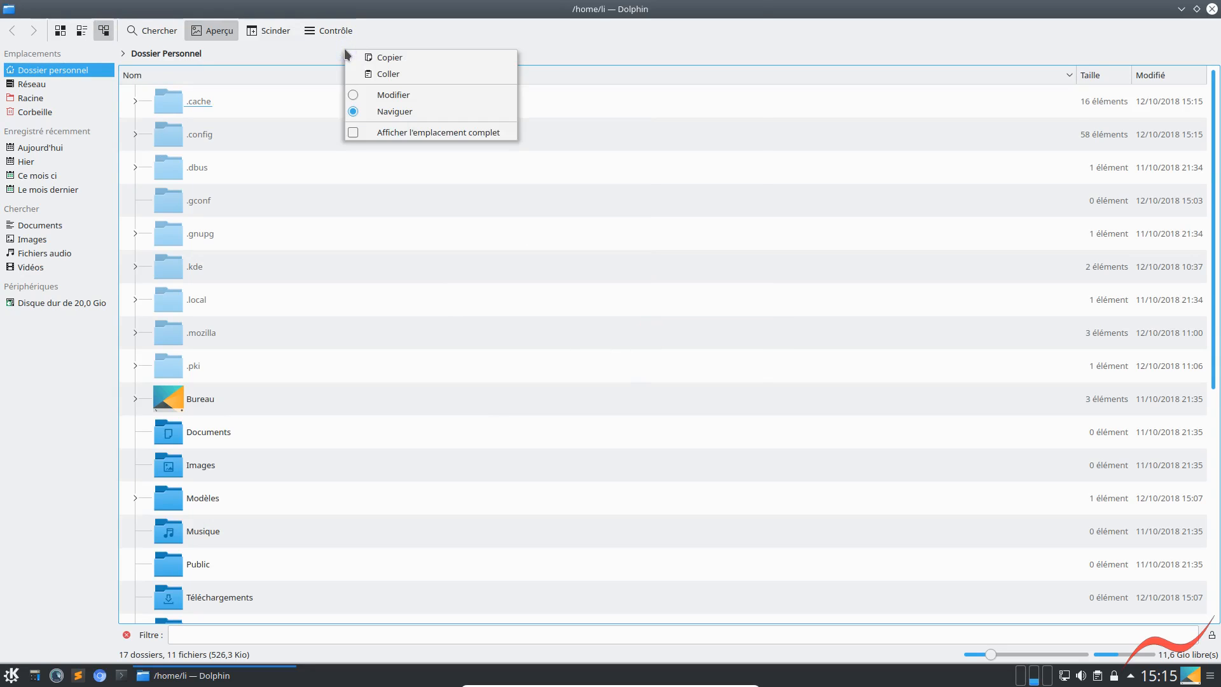
left_click(284, 58)
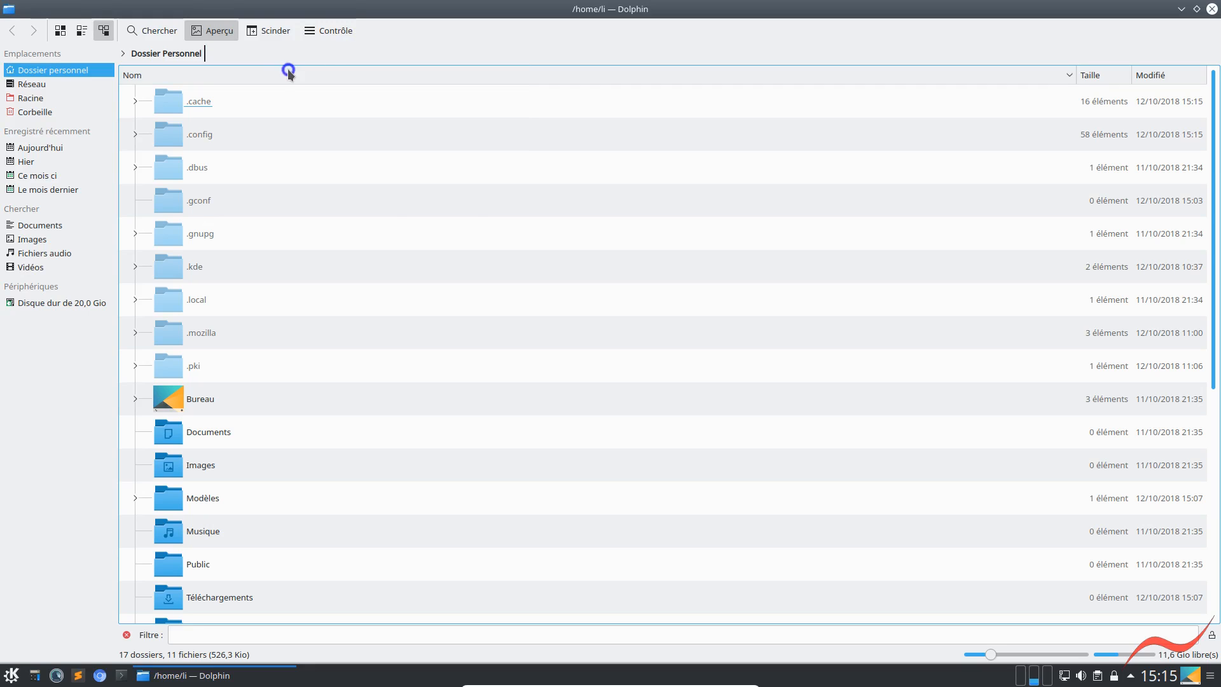
right_click(288, 74)
mouse_move(456, 261)
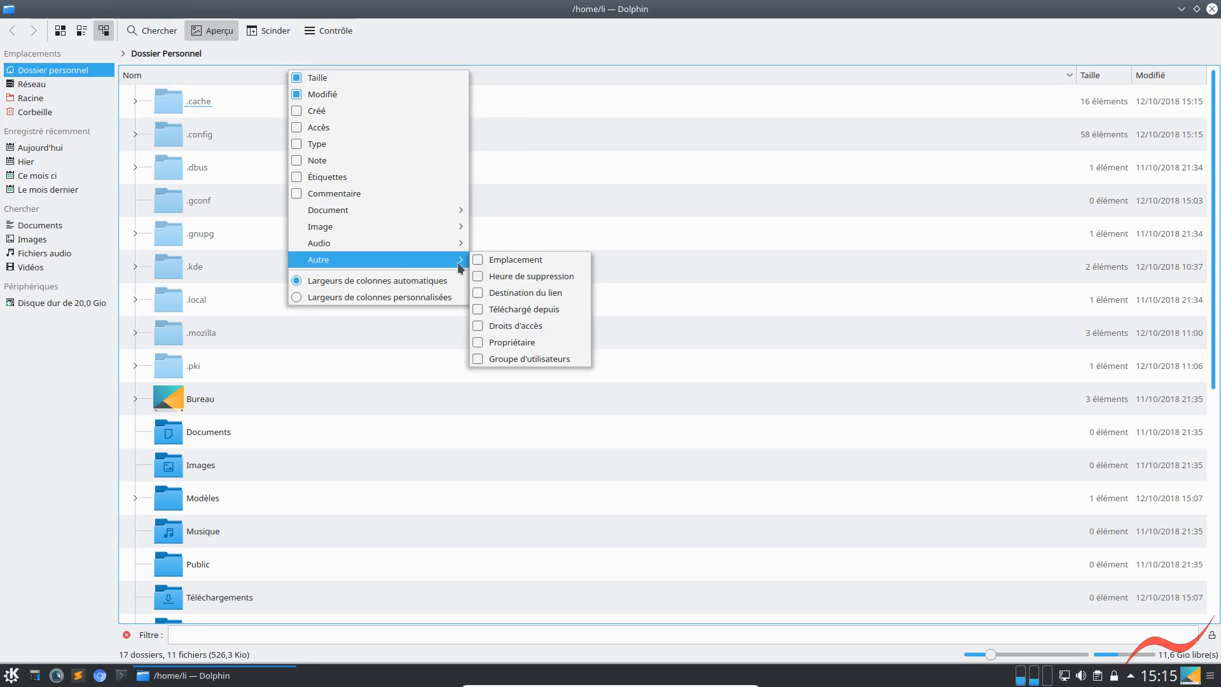
key("Escape")
key("Escape")
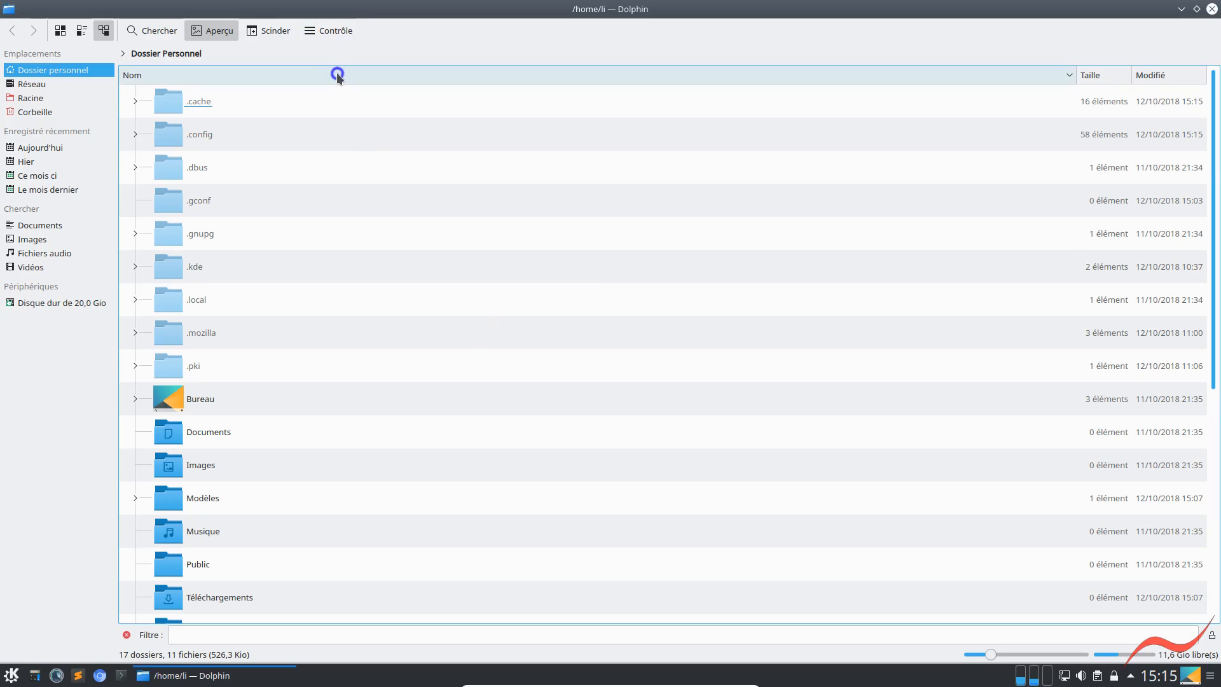
Add the Droits d'accès column to the personal folder's details view and place it before Taille
right_click(337, 75)
mouse_move(374, 262)
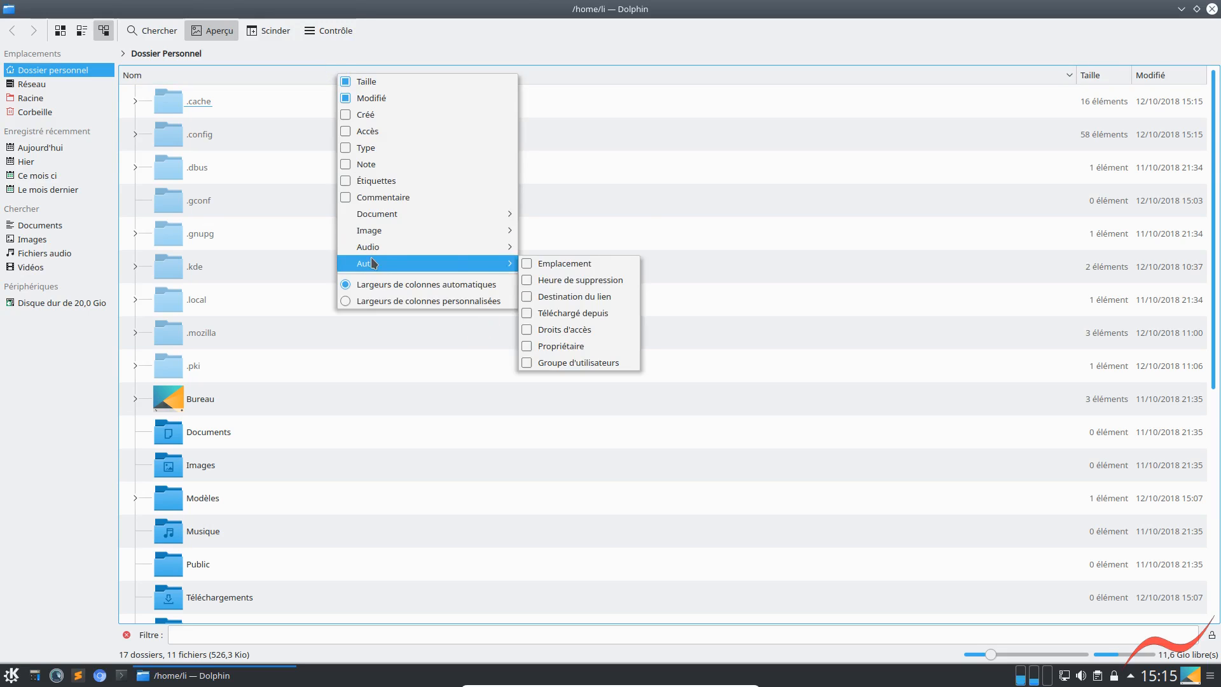
left_click(528, 330)
left_click_drag(1180, 77, 986, 72)
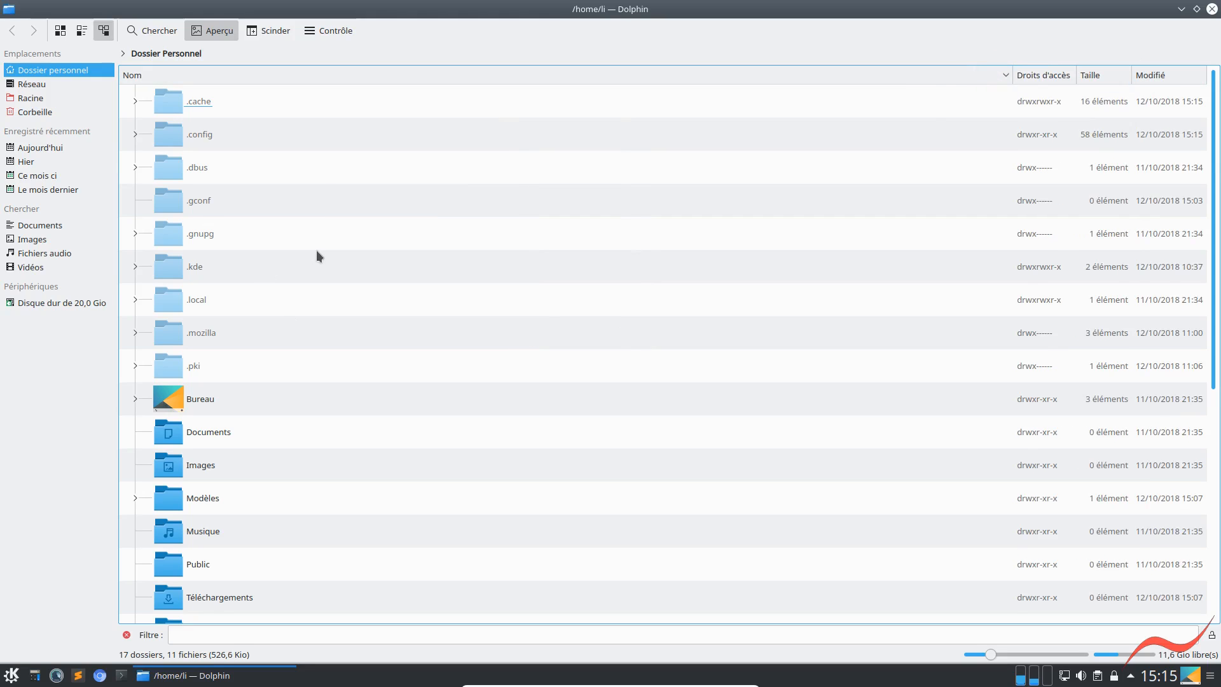
Apply the current view properties to Tous les dossiers, set them as the default, and accept changing every folder
left_click(326, 29)
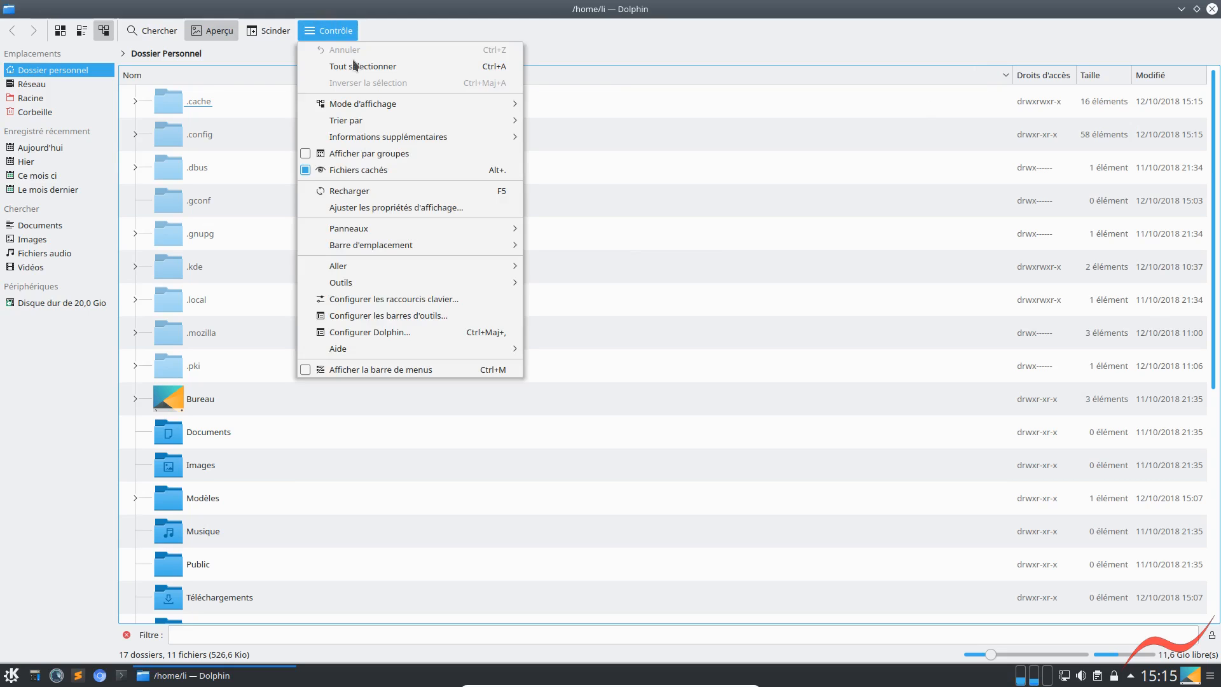
left_click(364, 206)
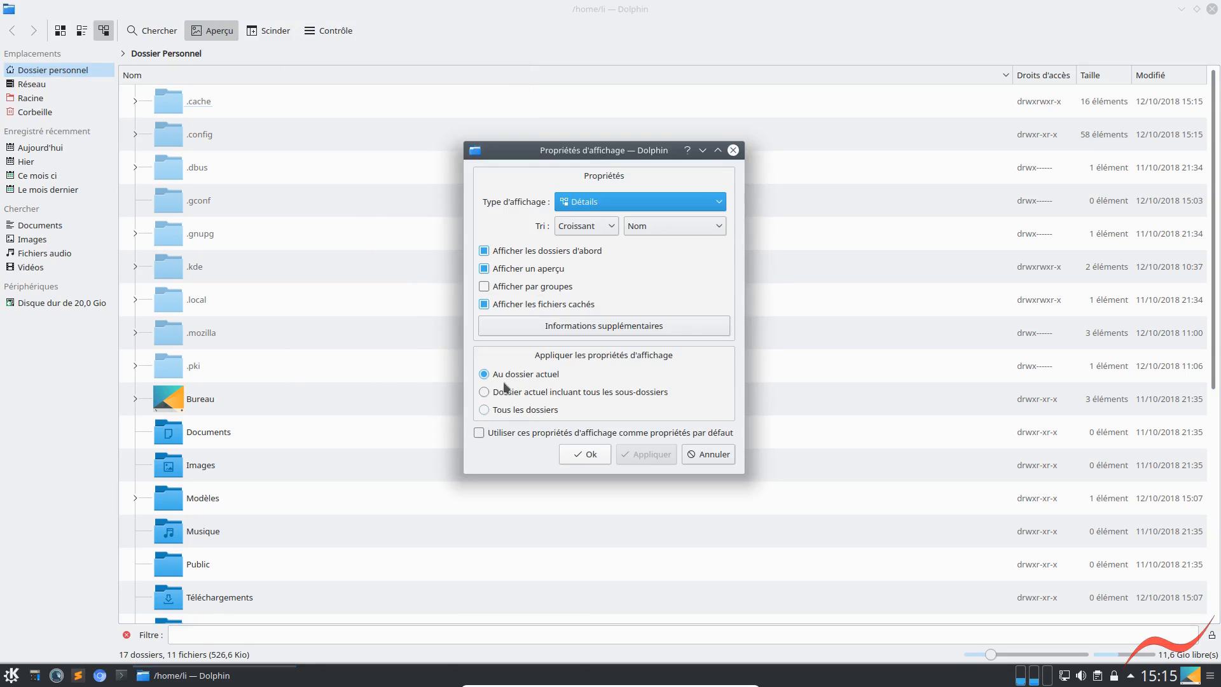
left_click(483, 410)
left_click(479, 433)
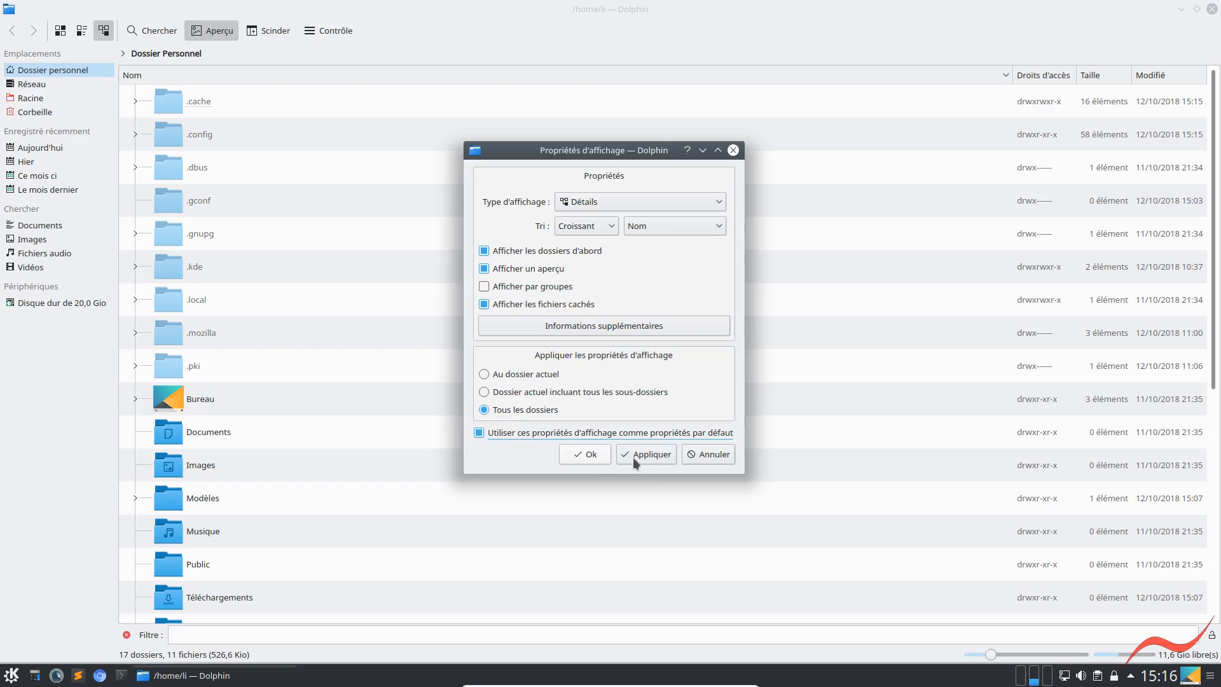
left_click(581, 454)
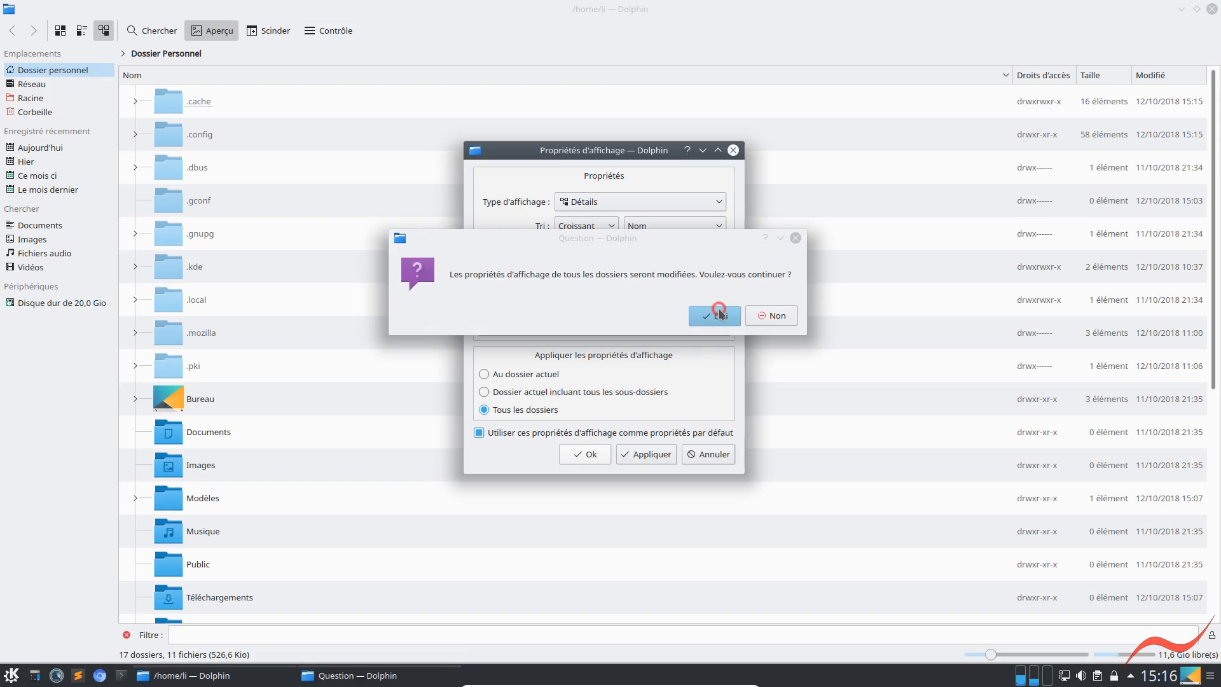
left_click(715, 314)
left_click(603, 454)
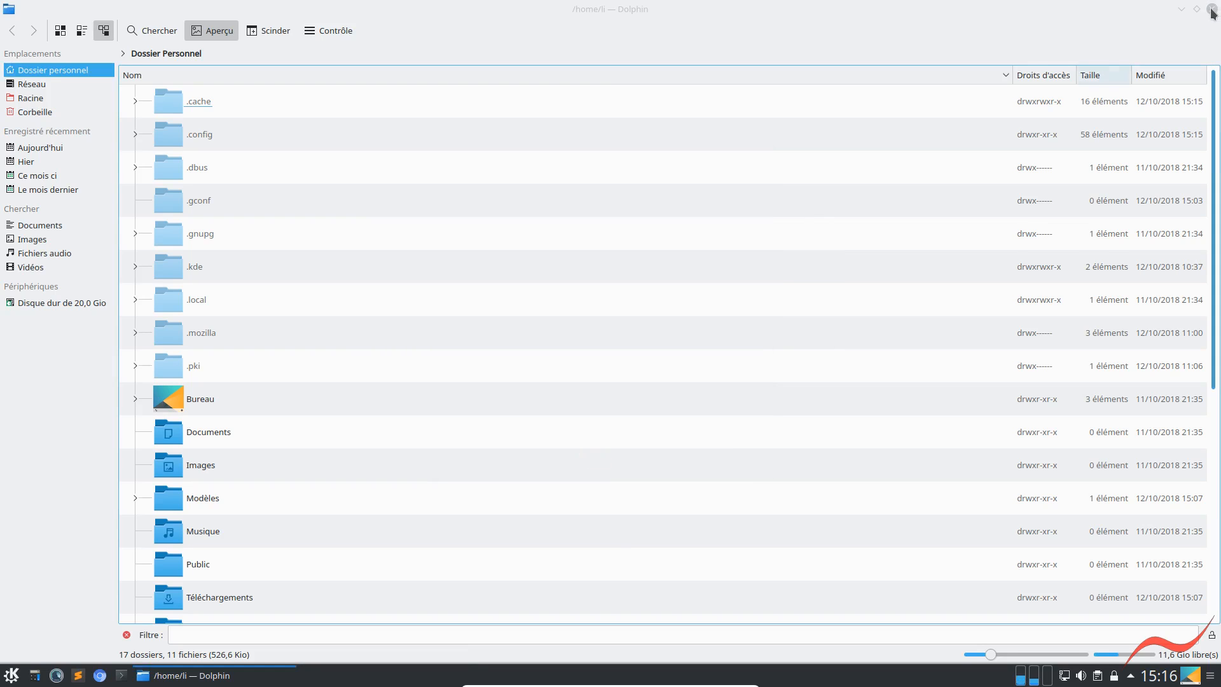
Restart Dolphin, then try larger icons in the details view and reduce them to a small size
key("alt+F4")
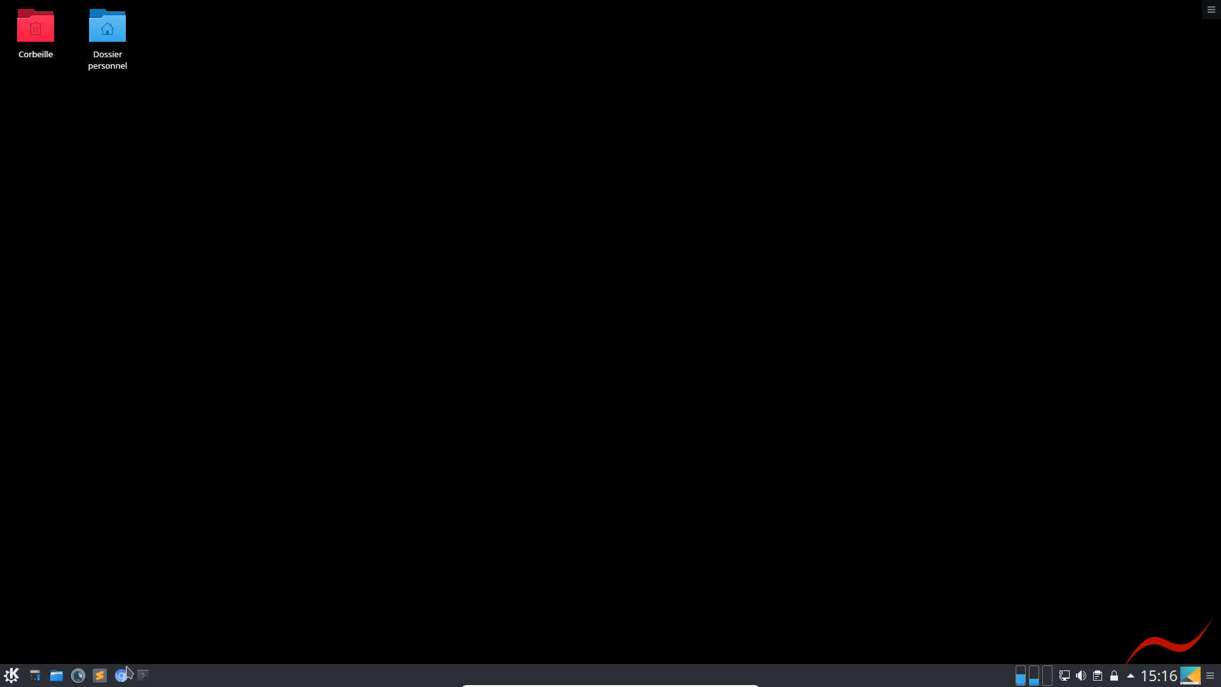
left_click(56, 676)
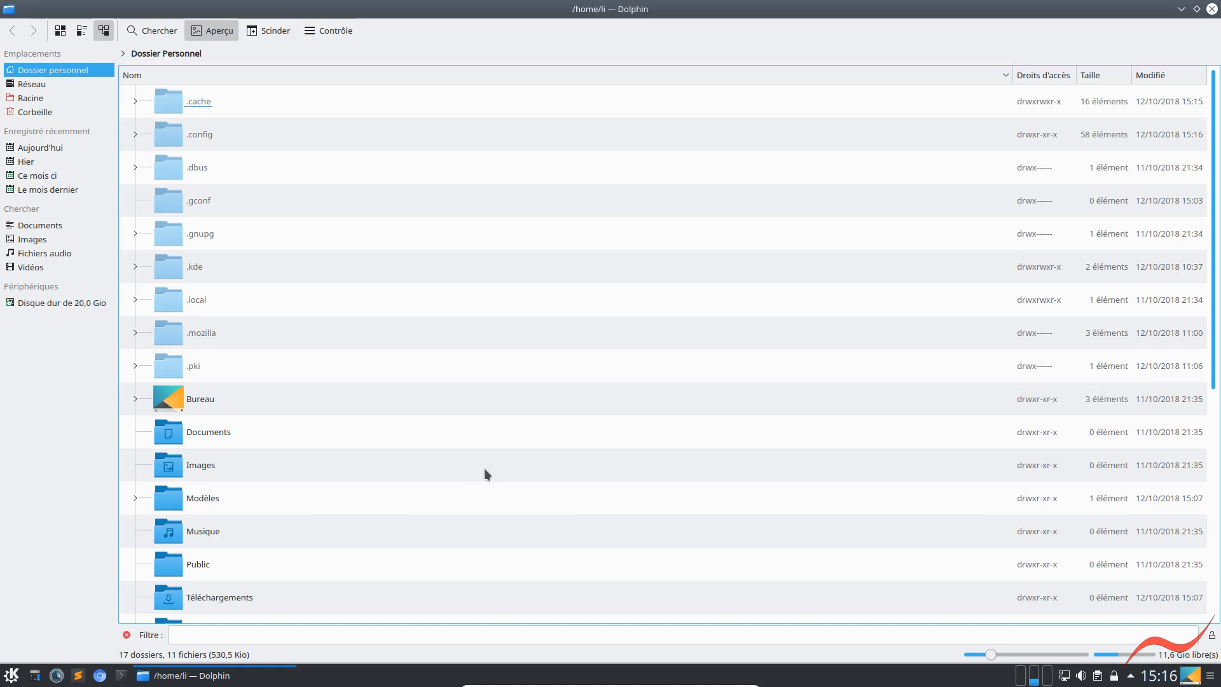
scroll(483, 468, "up", 4, "ctrl")
scroll(484, 474, "up", 1, "ctrl")
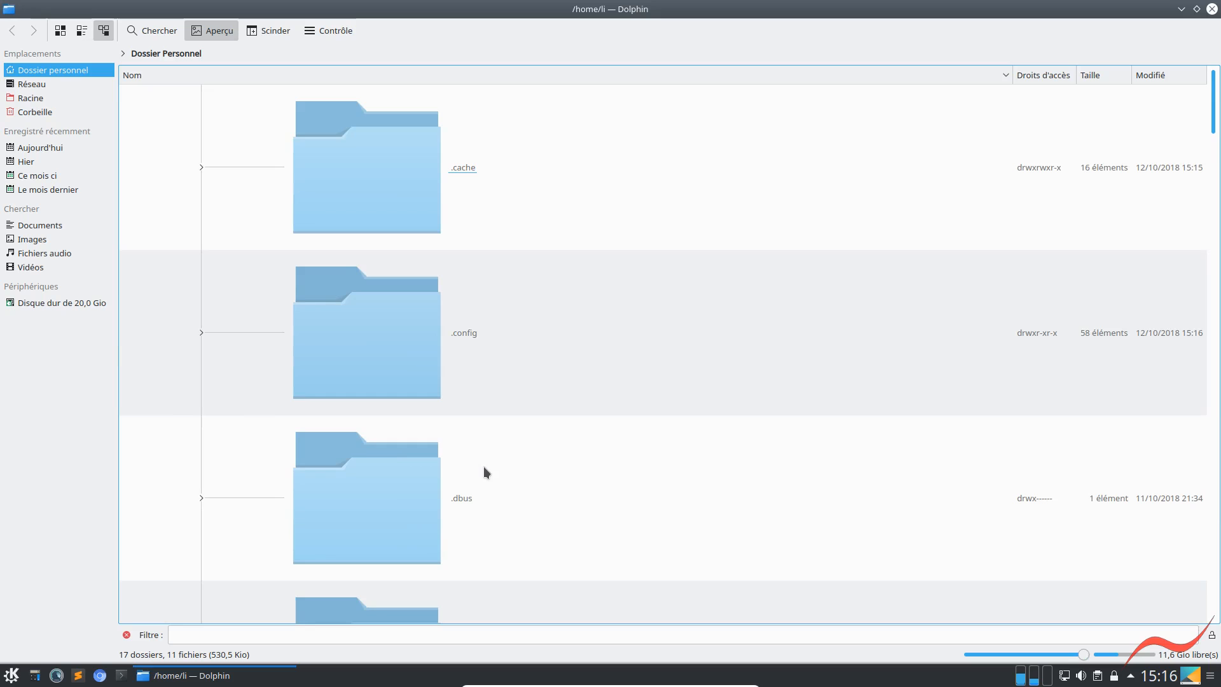
scroll(484, 467, "down", 5, "ctrl")
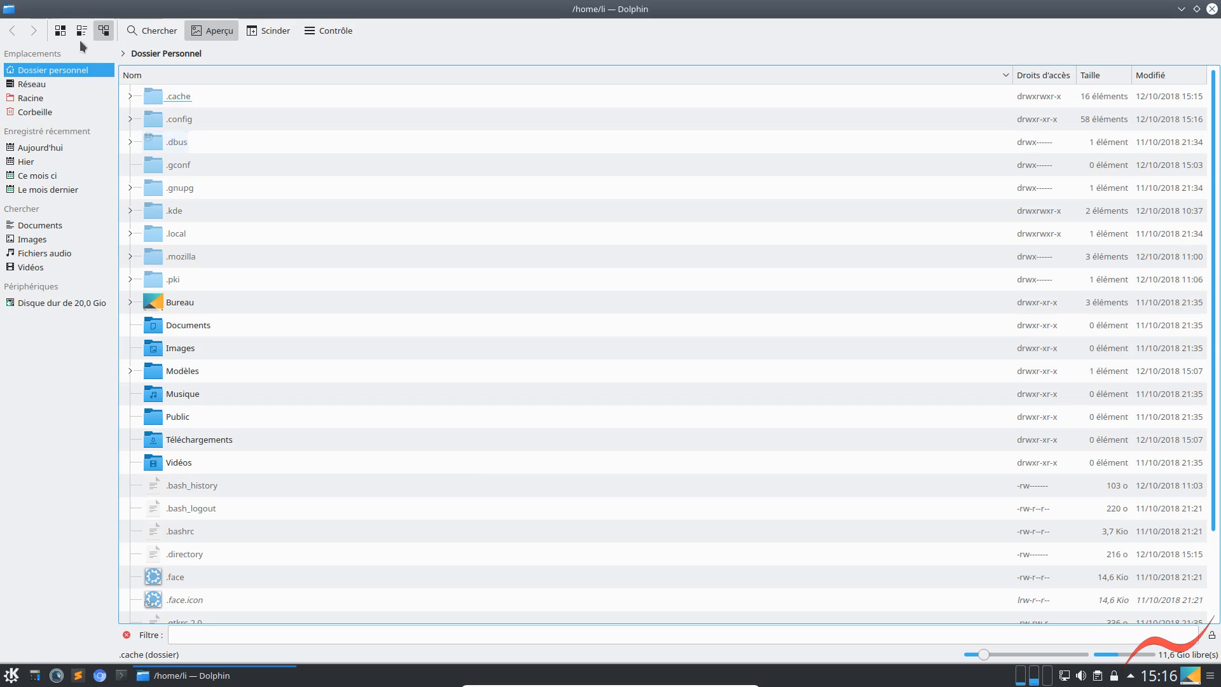
Switch the personal folder to the icons view, enlarge its icons, and close Dolphin
left_click(60, 32)
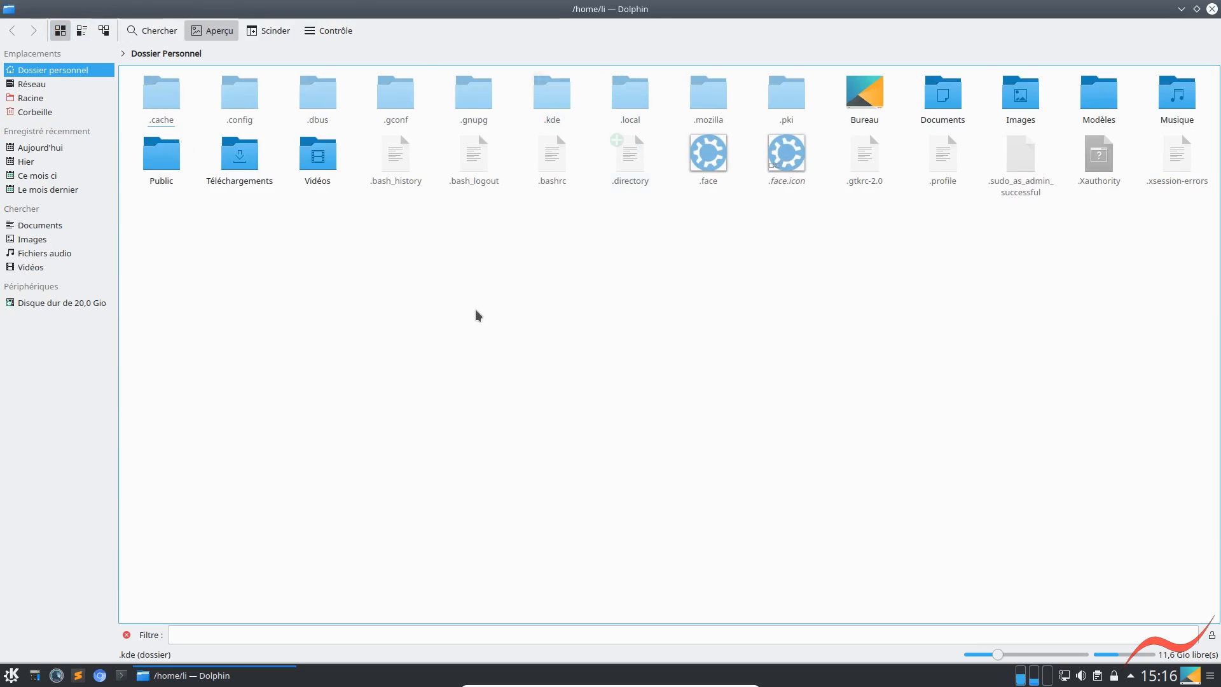
scroll(476, 307, "up", 3, "ctrl")
scroll(474, 307, "up", 1, "ctrl")
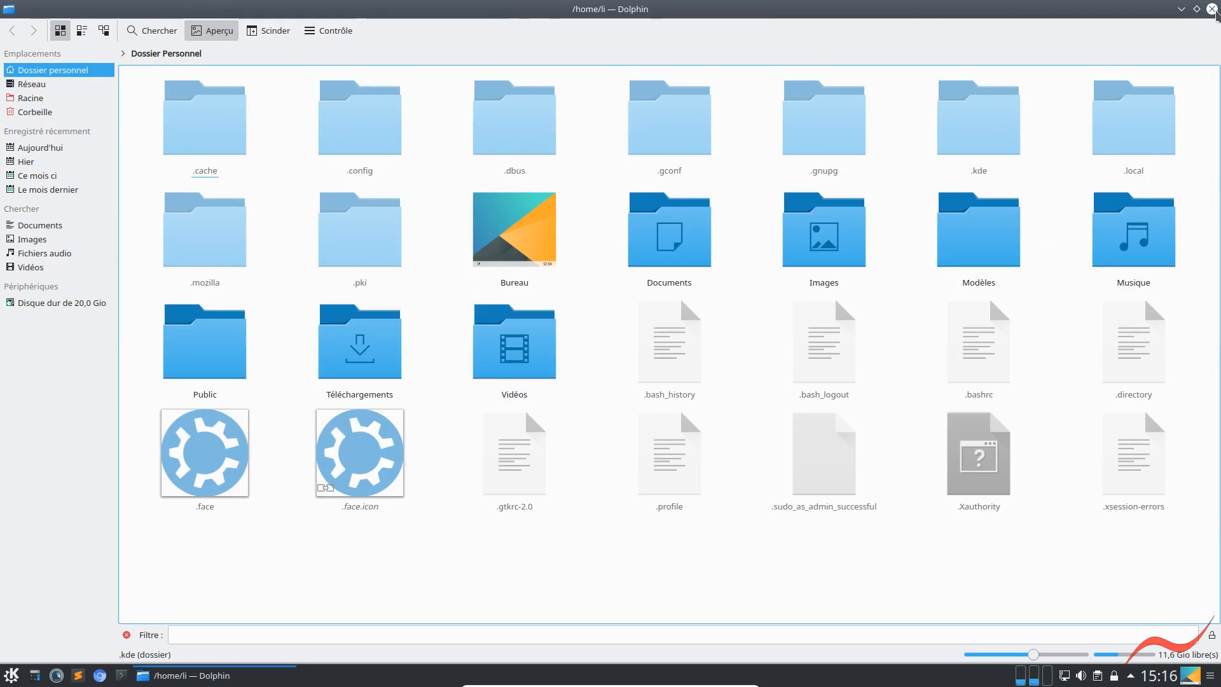
left_click(1212, 10)
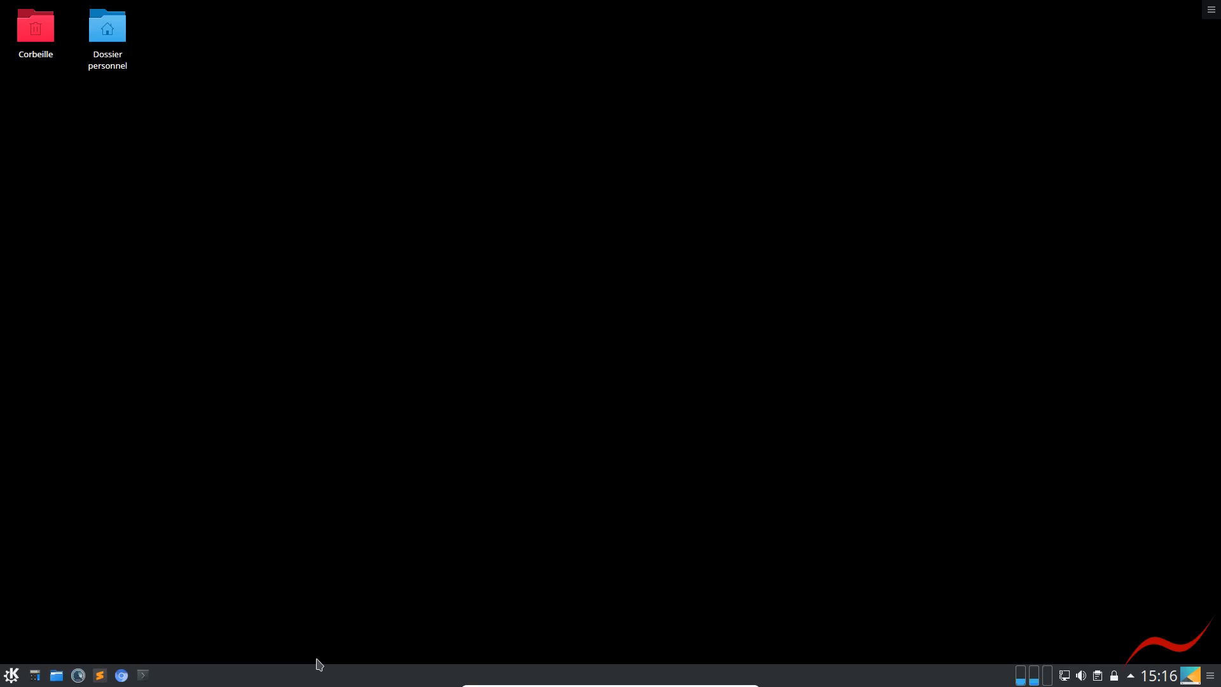
Empty the desktop's Corbeille with Ne plus poser la question enabled, and deselect its icon
left_click(31, 39)
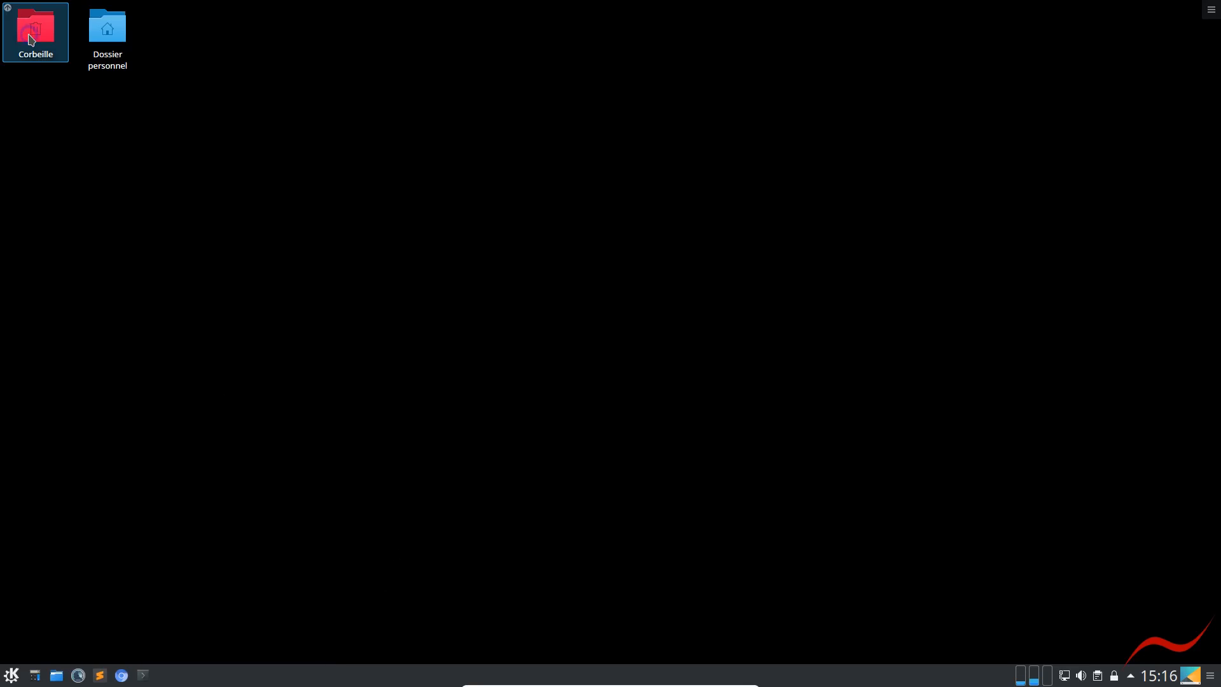
right_click(29, 36)
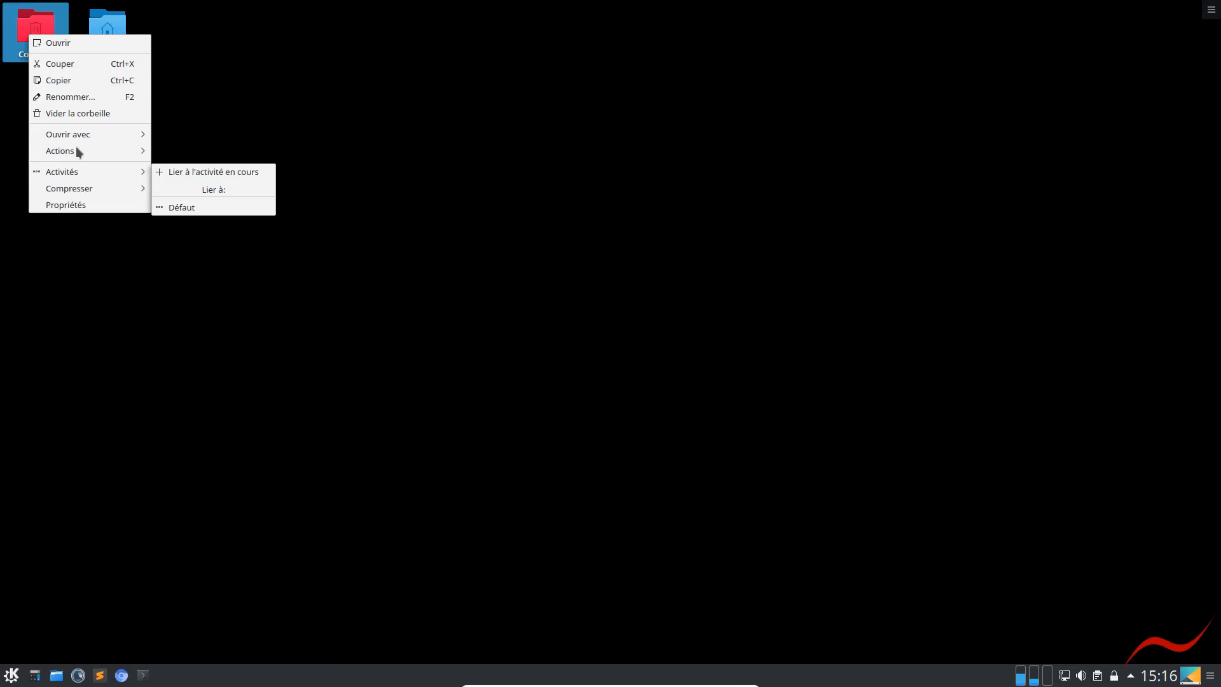
left_click(75, 113)
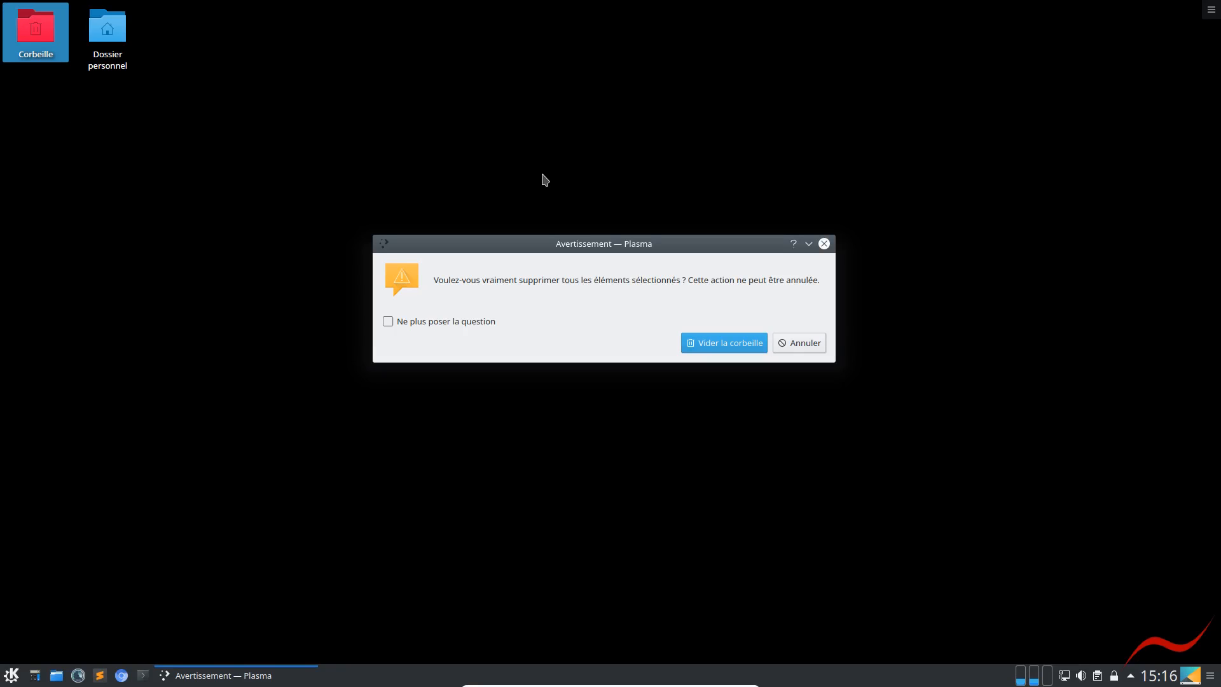
left_click(387, 321)
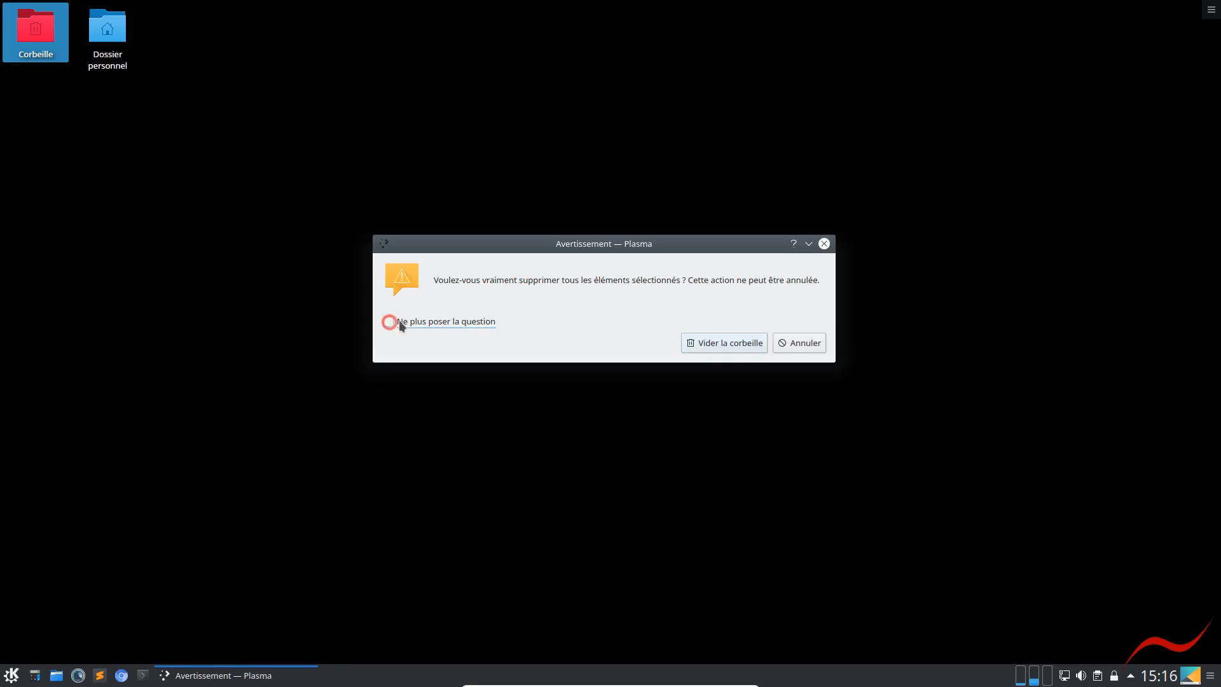
left_click(724, 343)
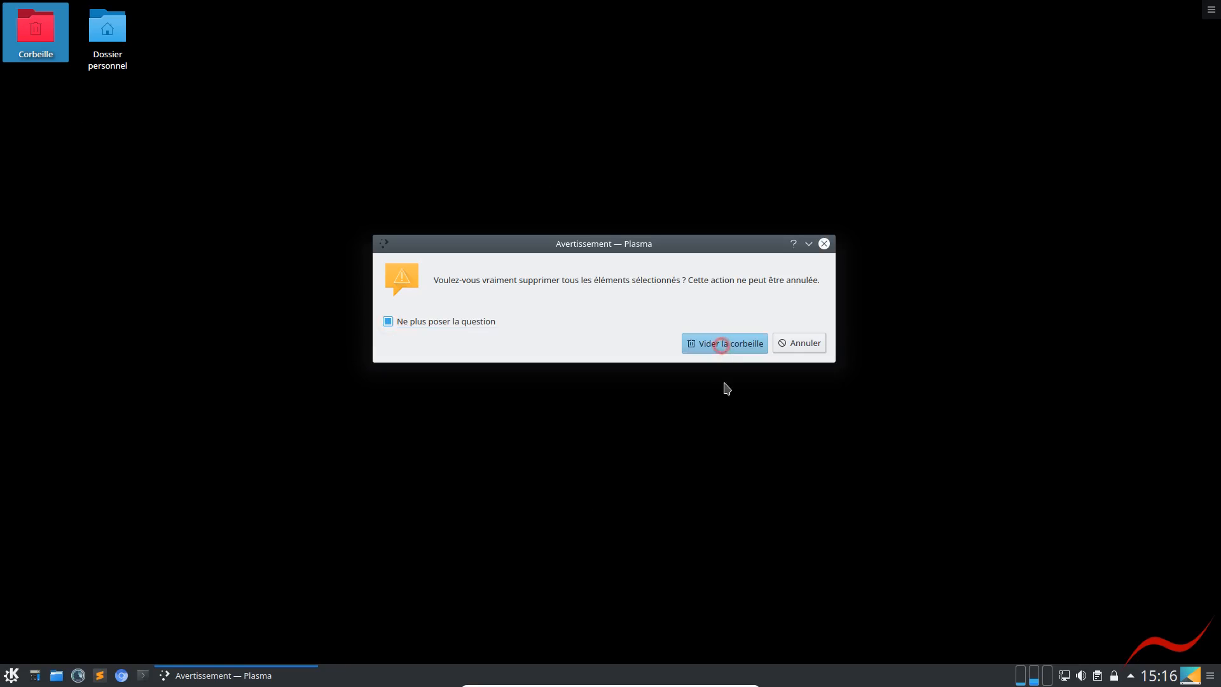
left_click(564, 507)
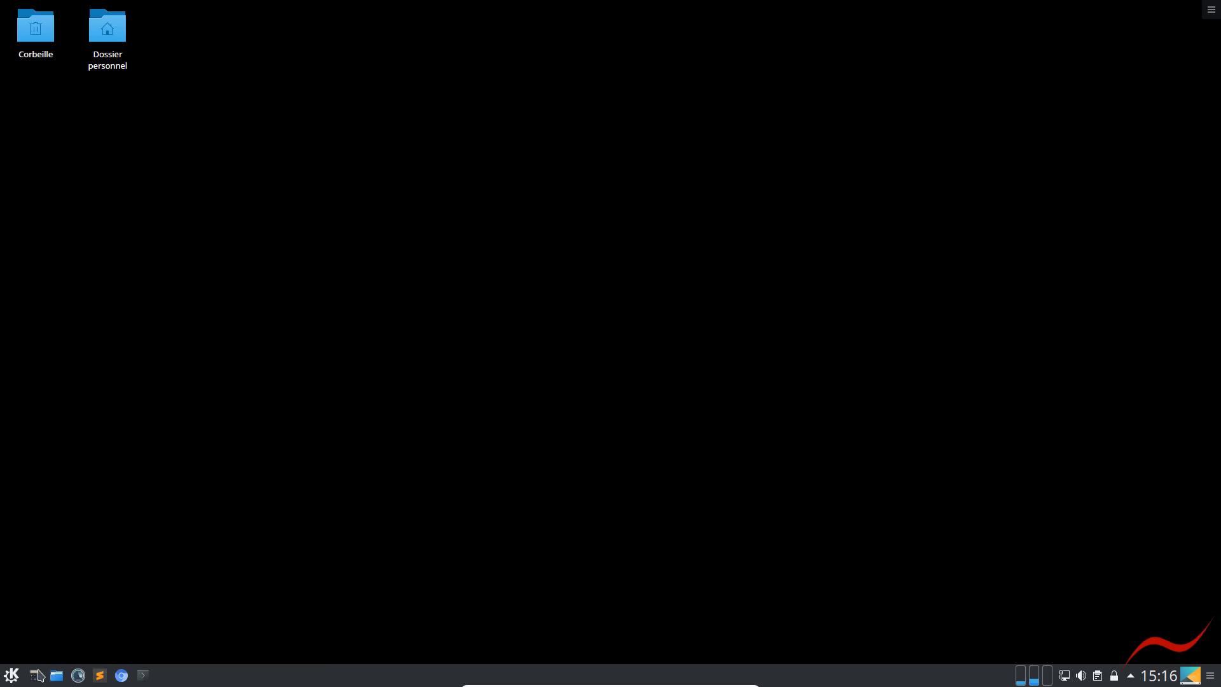
Open Chromium, search for kubuntu and go to the kubuntu.org website
mouse_move(590, 685)
left_click(122, 676)
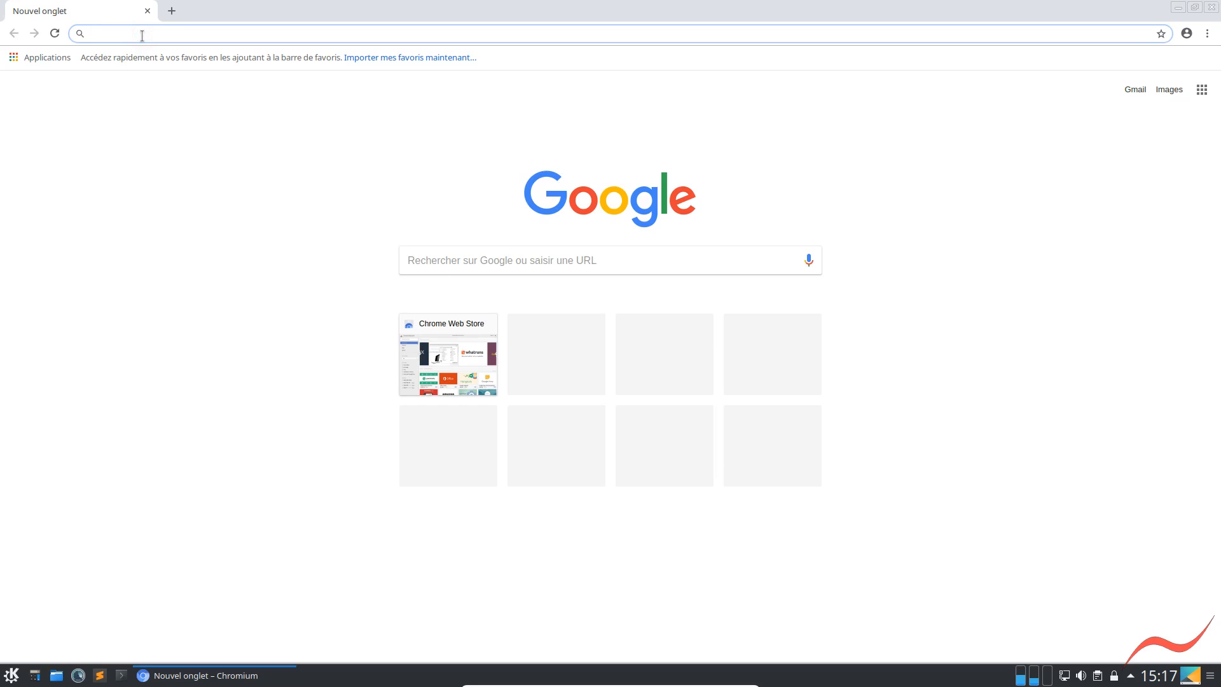
type("kubuntu")
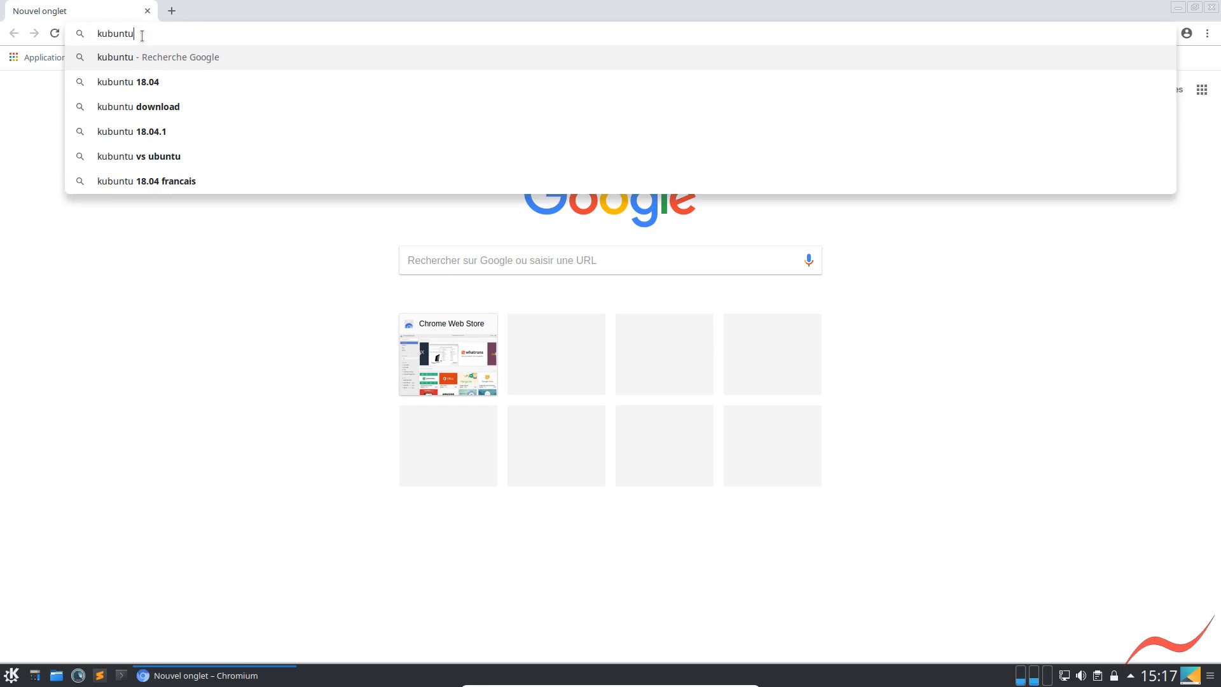
key("Return")
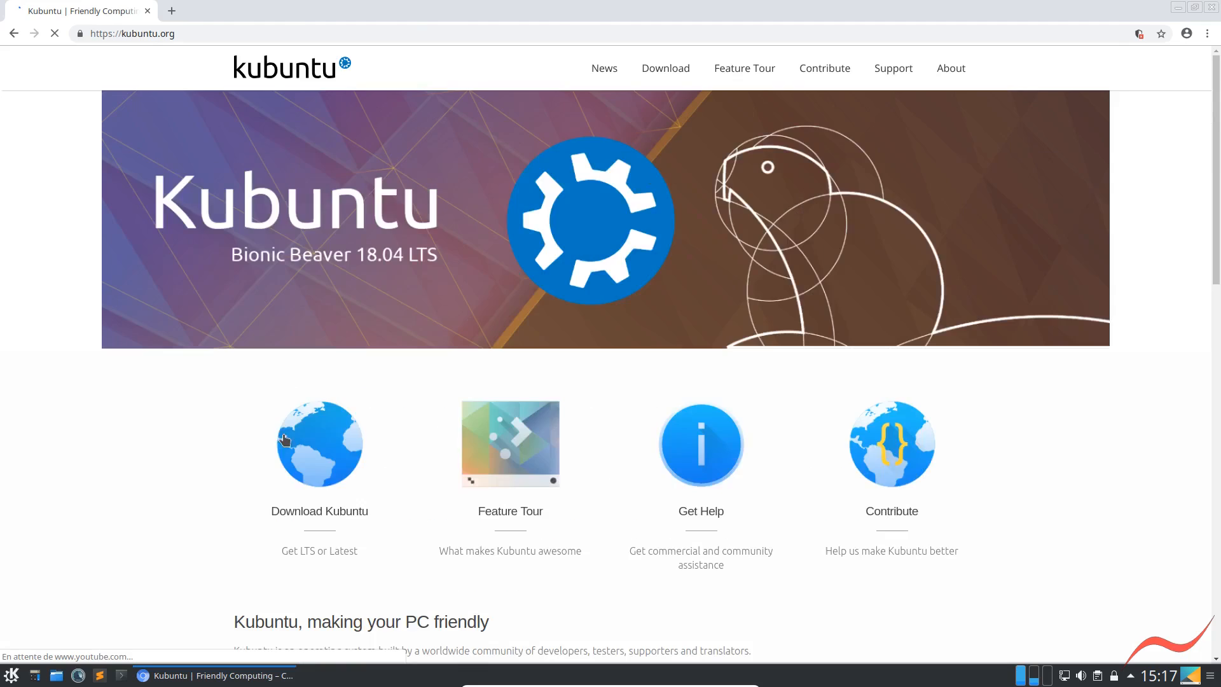
Copy the "Kubuntu, making your PC friendly" heading and its first three paragraphs into the untitled document in Sublime Text
scroll(282, 498, "down", 3)
left_click_drag(231, 460, 569, 579)
key("ctrl+c")
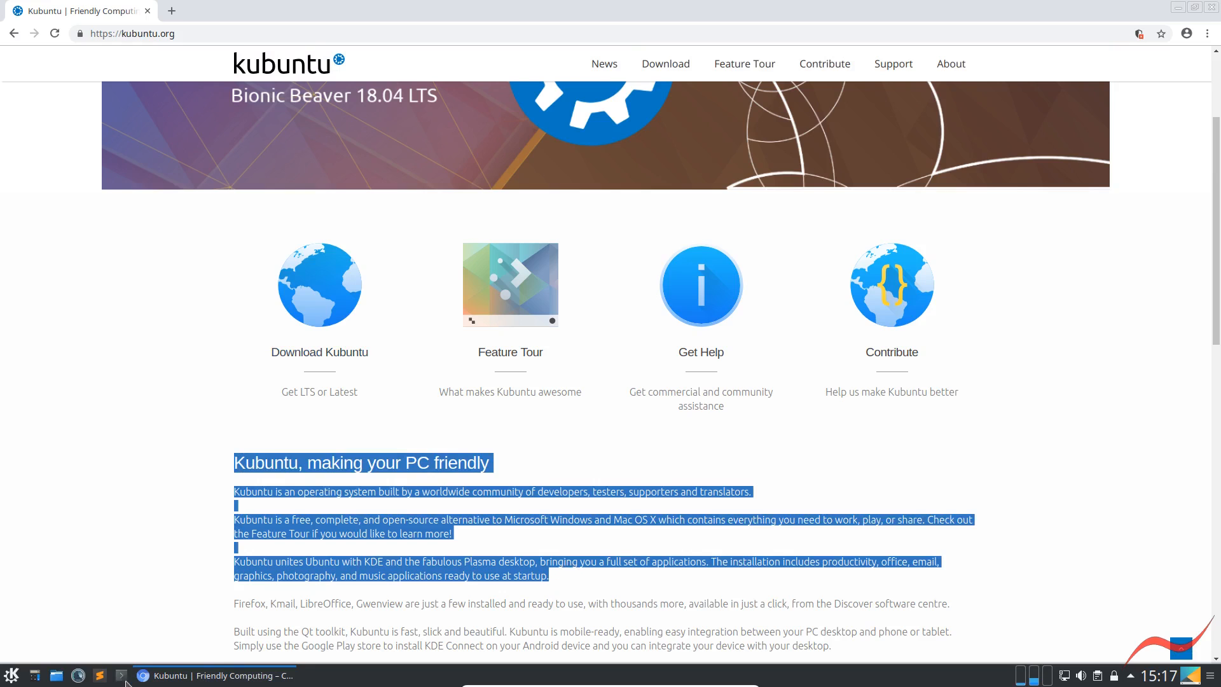
left_click(100, 676)
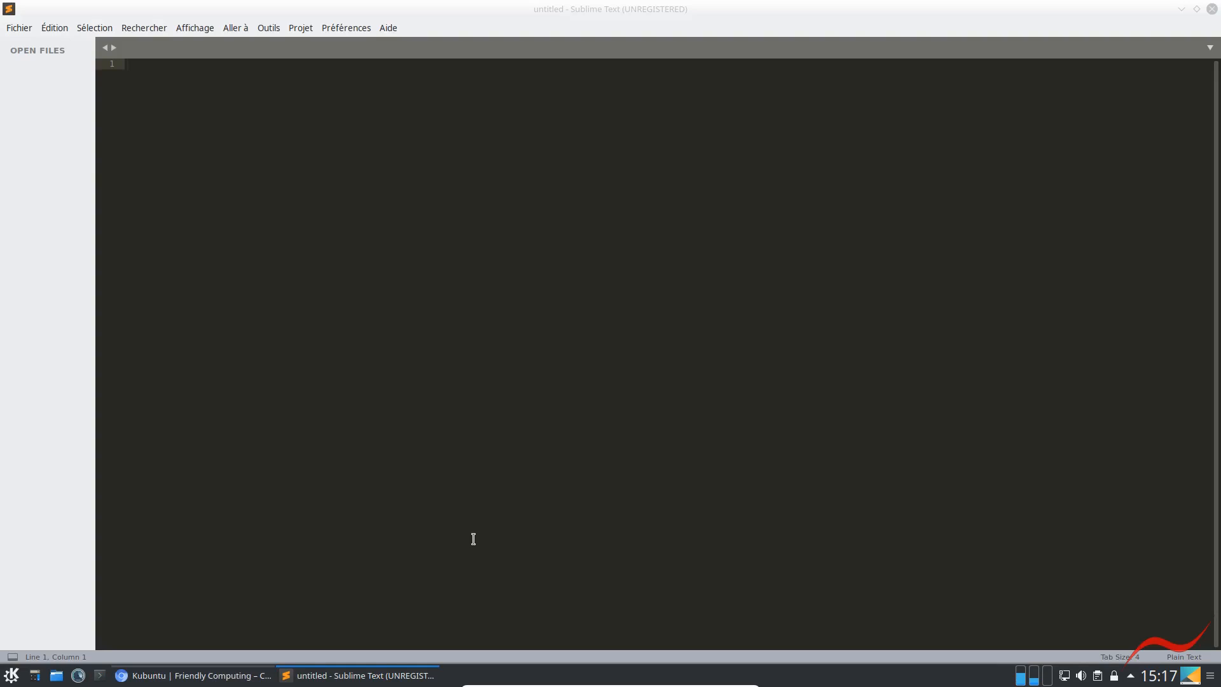
left_click(391, 438)
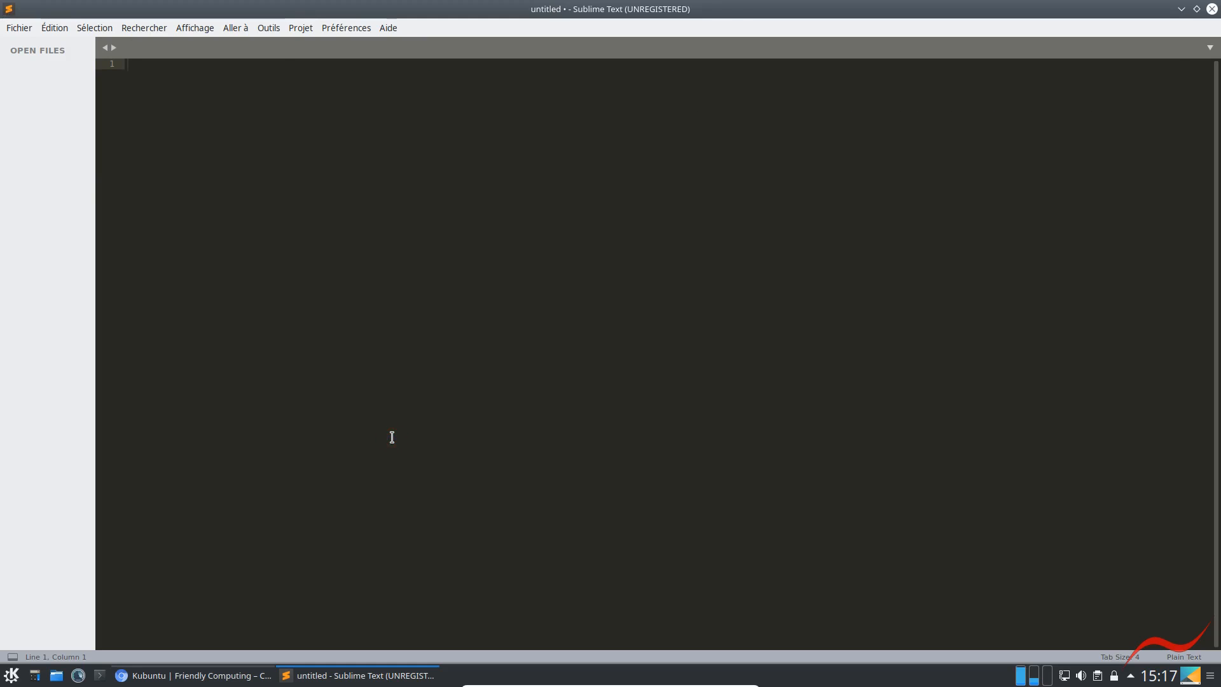
key("ctrl+v")
Close Sublime Text without saving the pasted text, close Chromium, and reopen Sublime Text to check its session
left_click(1212, 9)
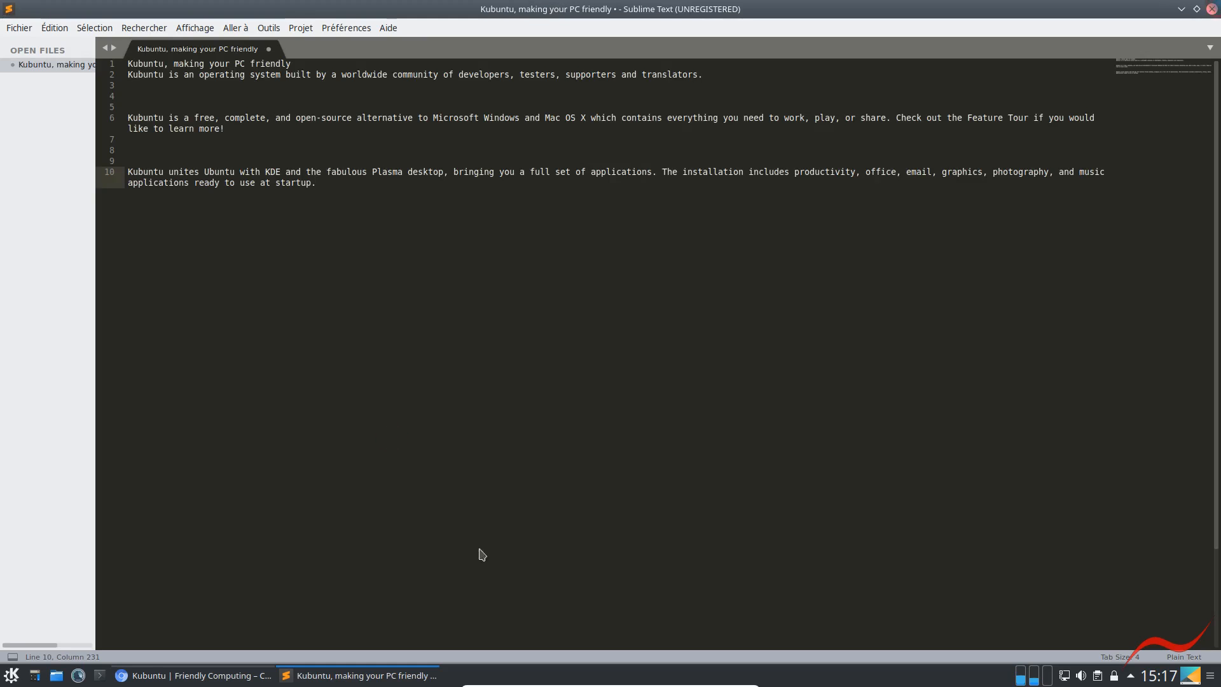
left_click(147, 11)
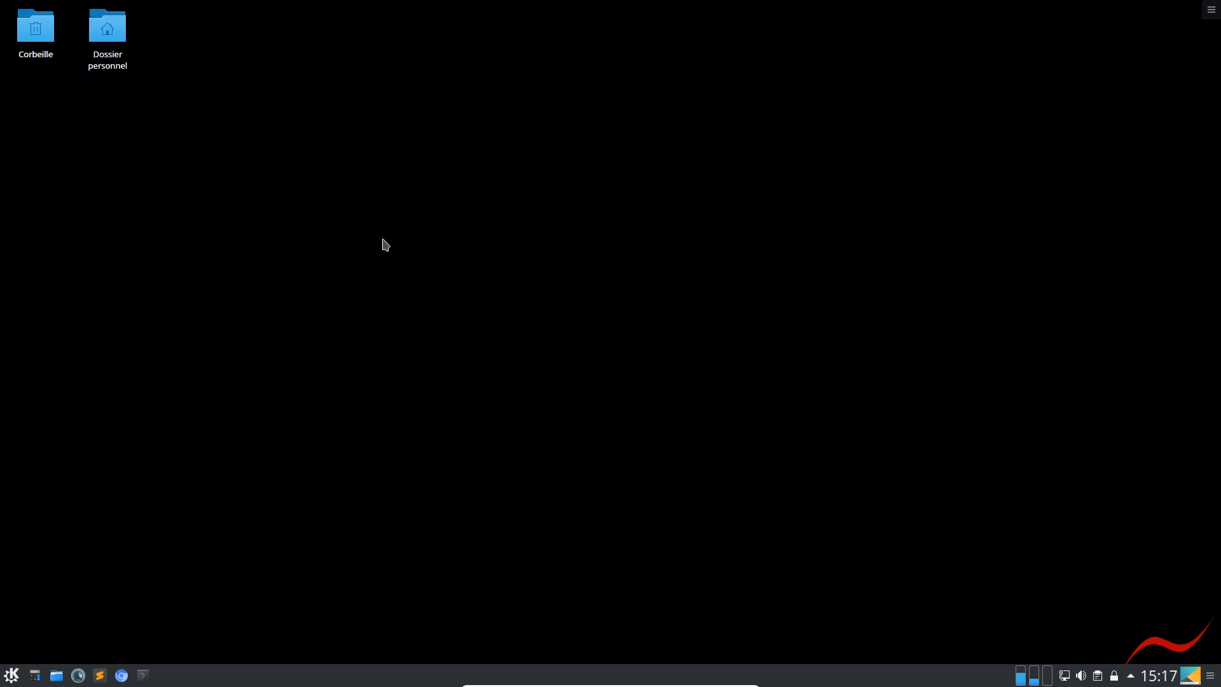
left_click(99, 675)
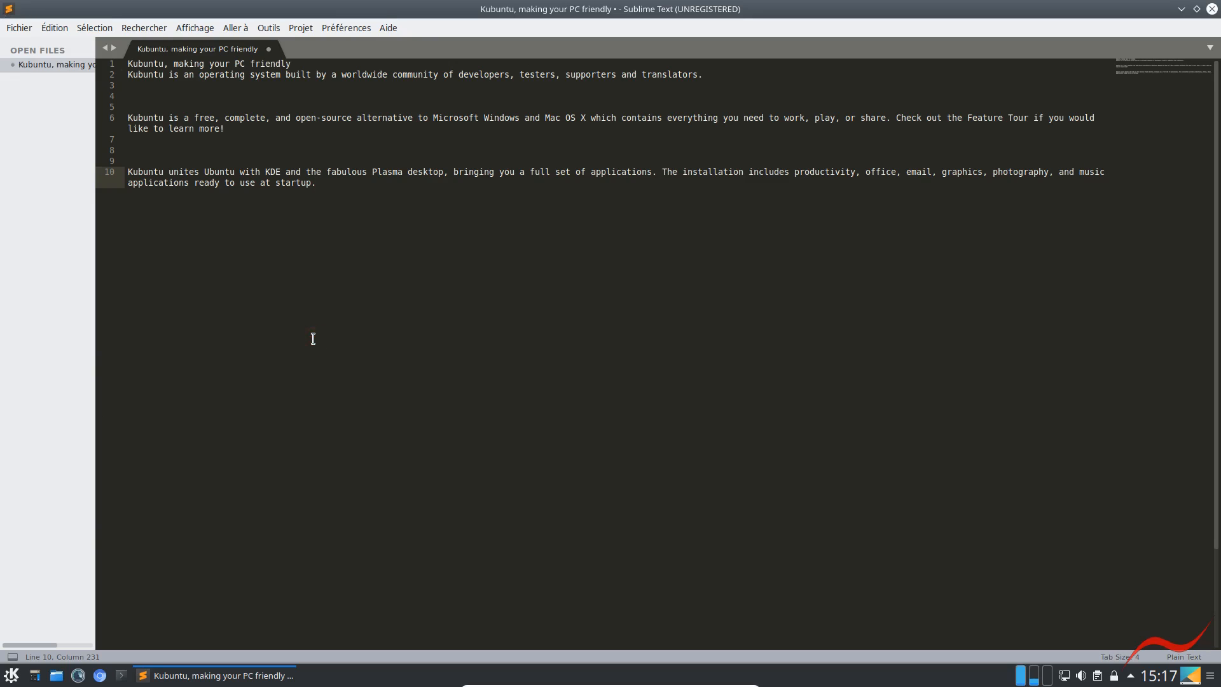
Create a new document containing "ds" and close it without saving
key("ctrl+n")
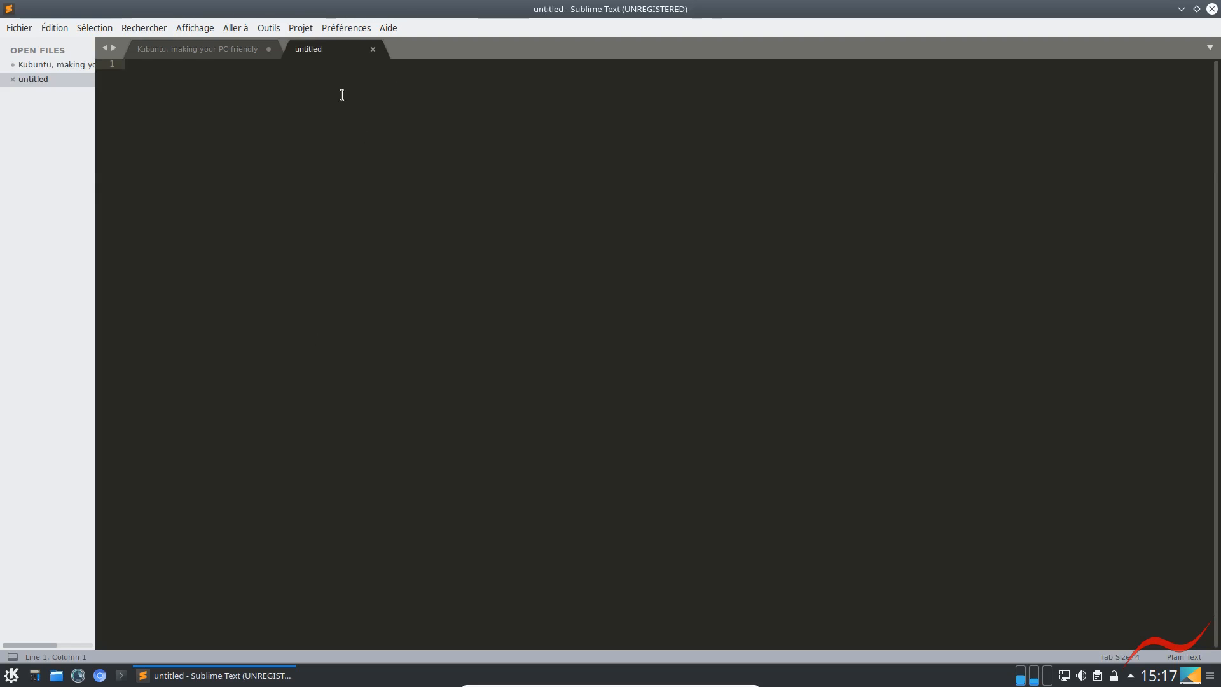
type("ds")
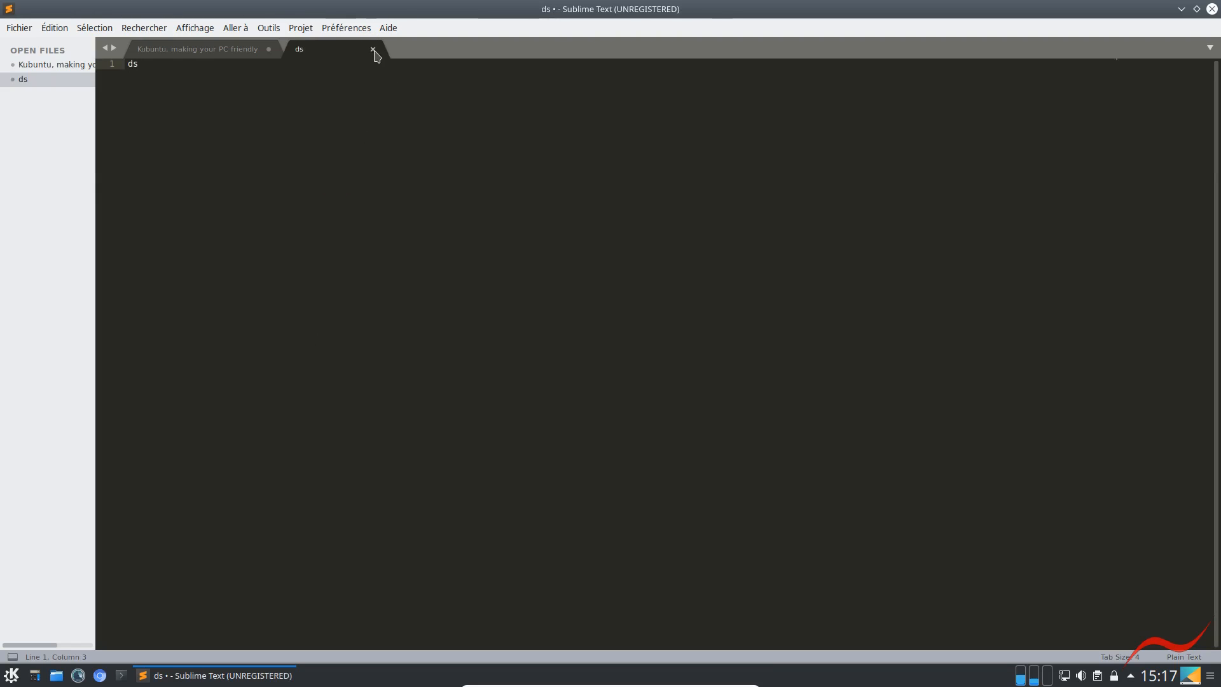
left_click(611, 384)
left_click(373, 49)
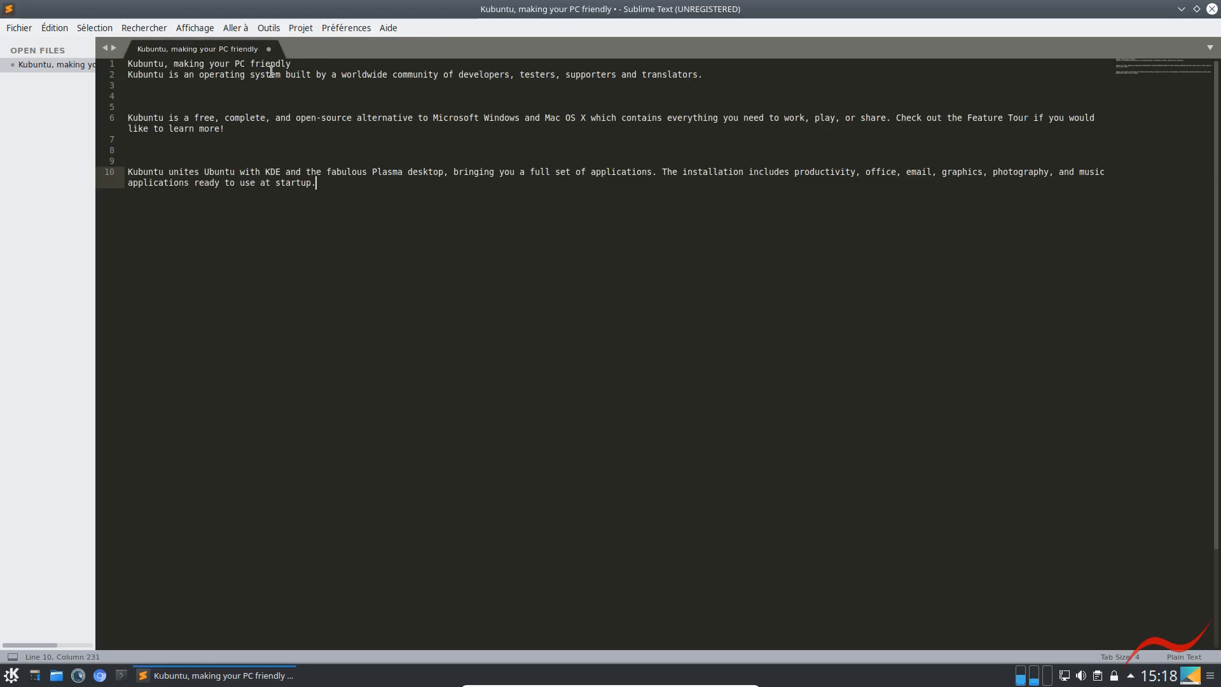
Save the Kubuntu text as uuu in the home folder's Bureau directory, then close the document and Sublime Text
left_click_drag(185, 77, 428, 248)
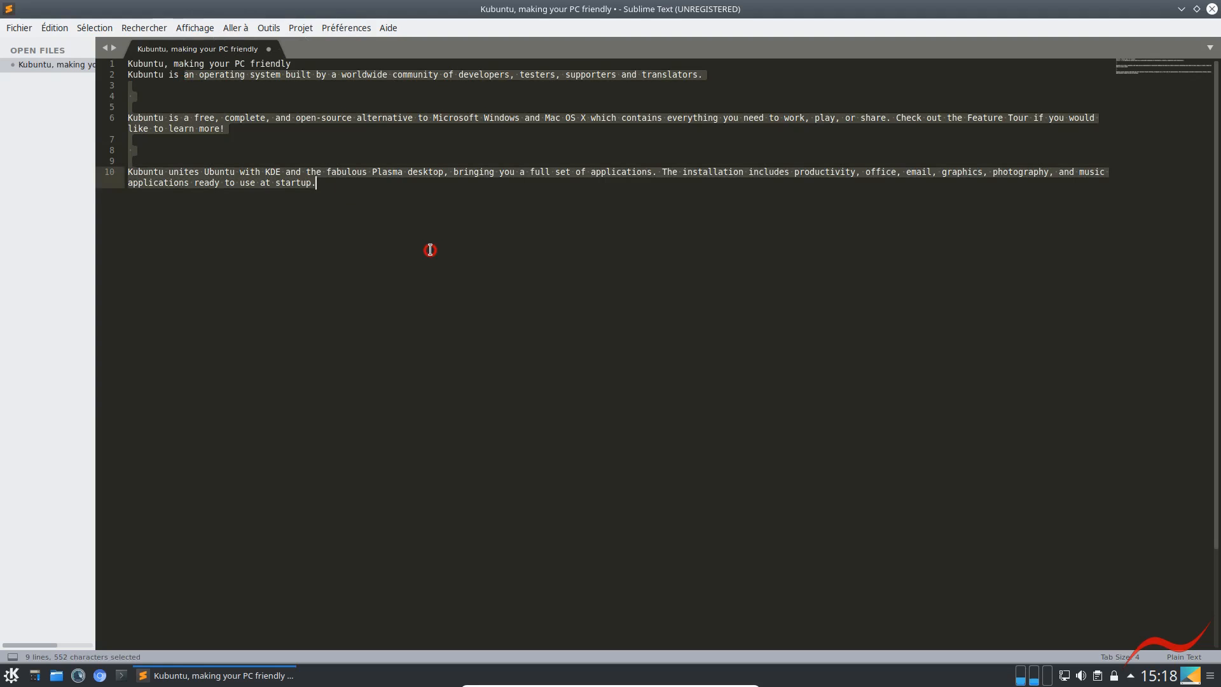
left_click(19, 28)
left_click(47, 148)
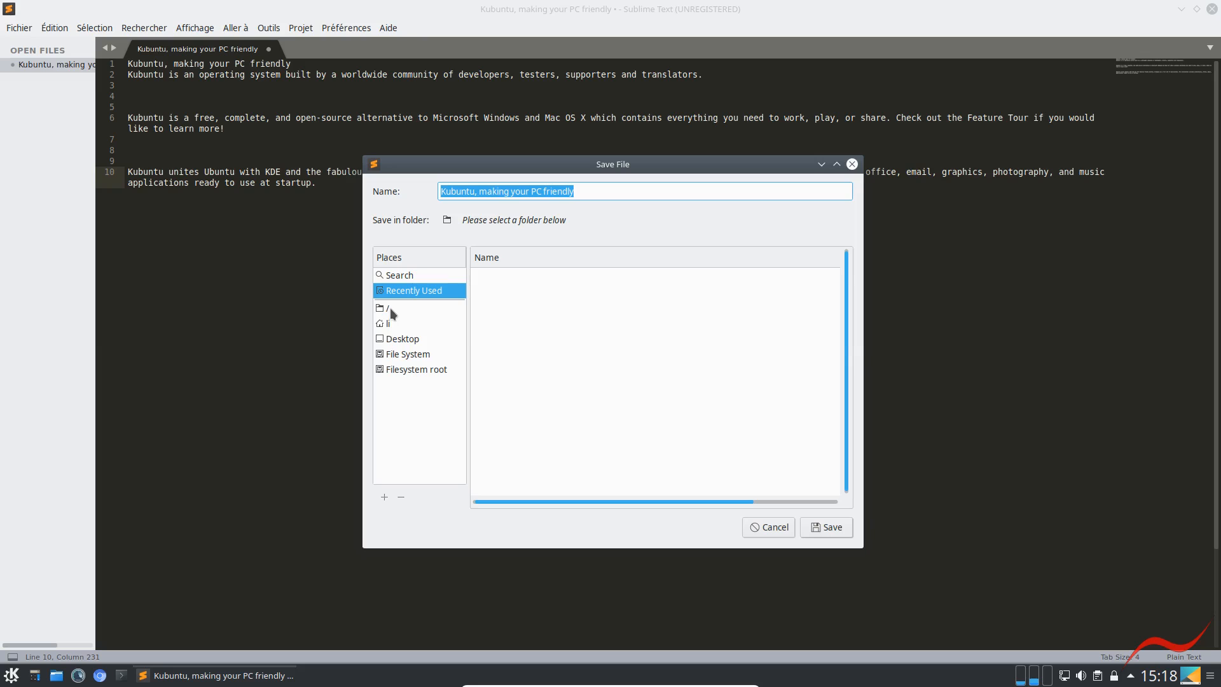
left_click(389, 325)
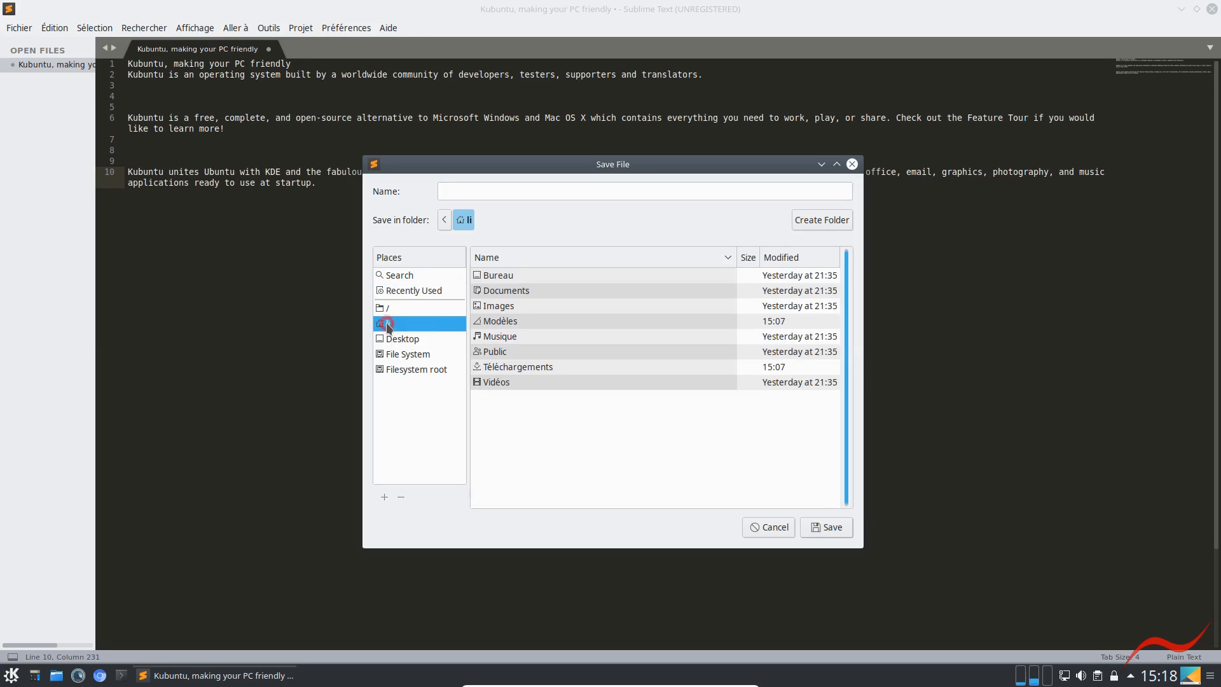
left_click(509, 275)
double_click(509, 275)
left_click(488, 190)
type("uuu")
triple_click(613, 191)
type("uuu")
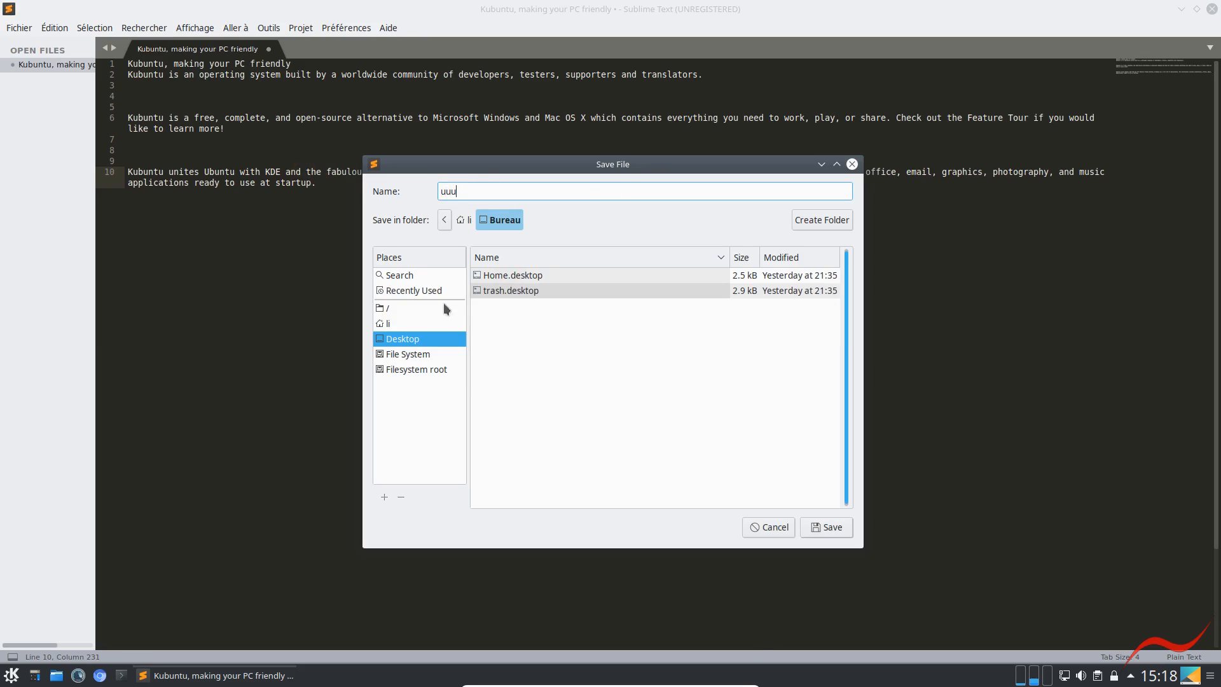
left_click(830, 528)
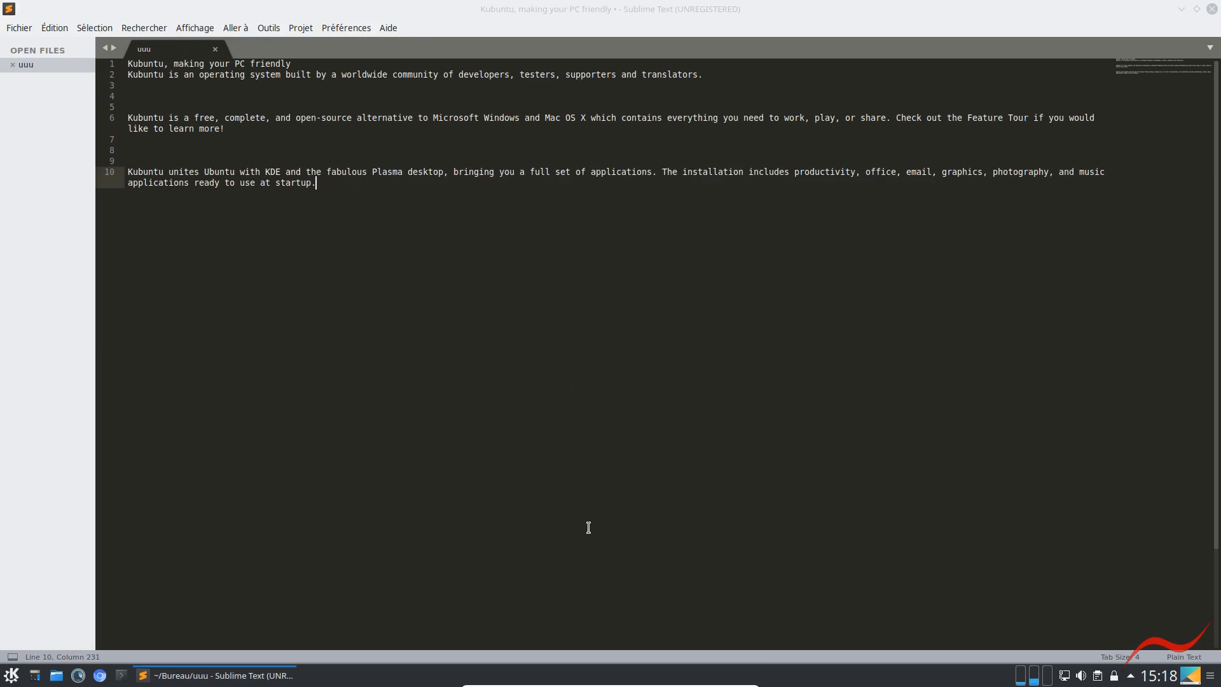
left_click(215, 49)
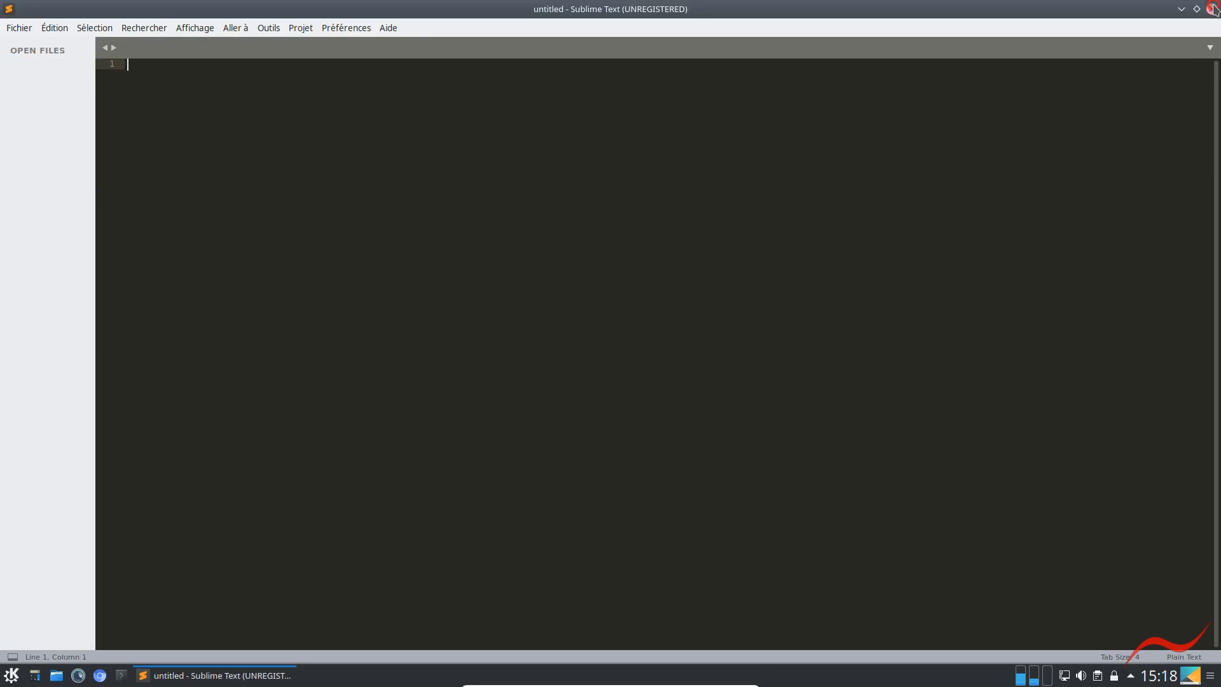
left_click(1211, 8)
Move the uuu file from the desktop into the Corbeille and empty it
left_click_drag(188, 37, 29, 35)
right_click(27, 29)
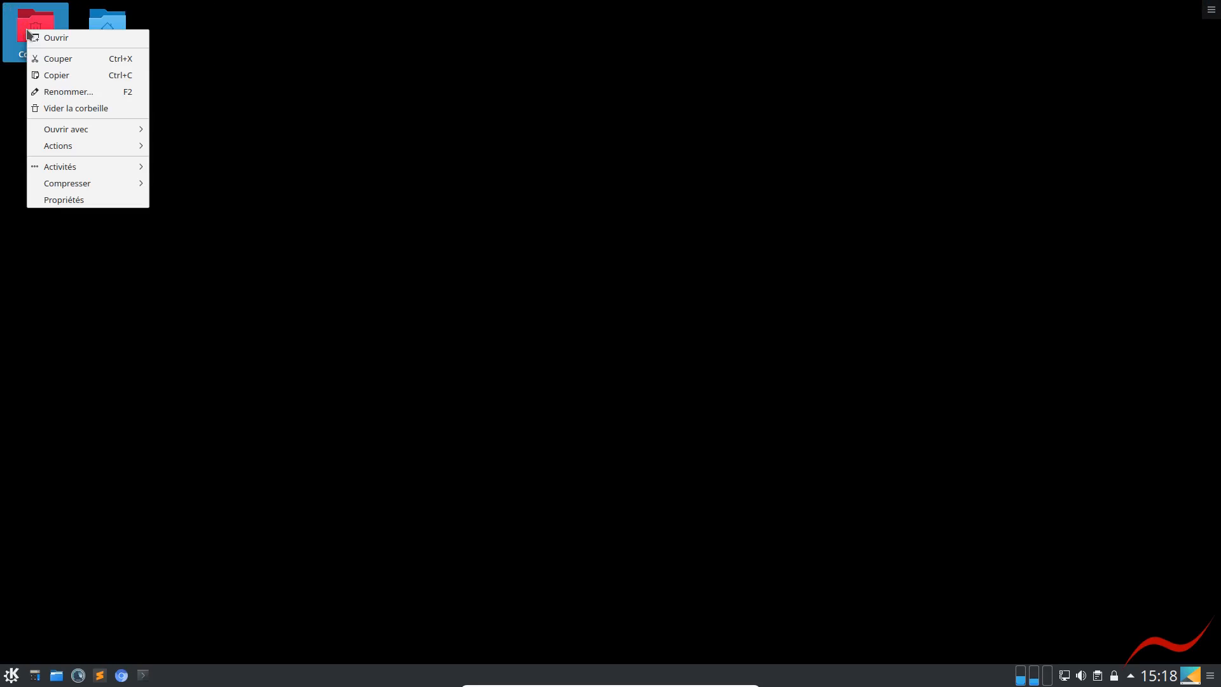
left_click(54, 106)
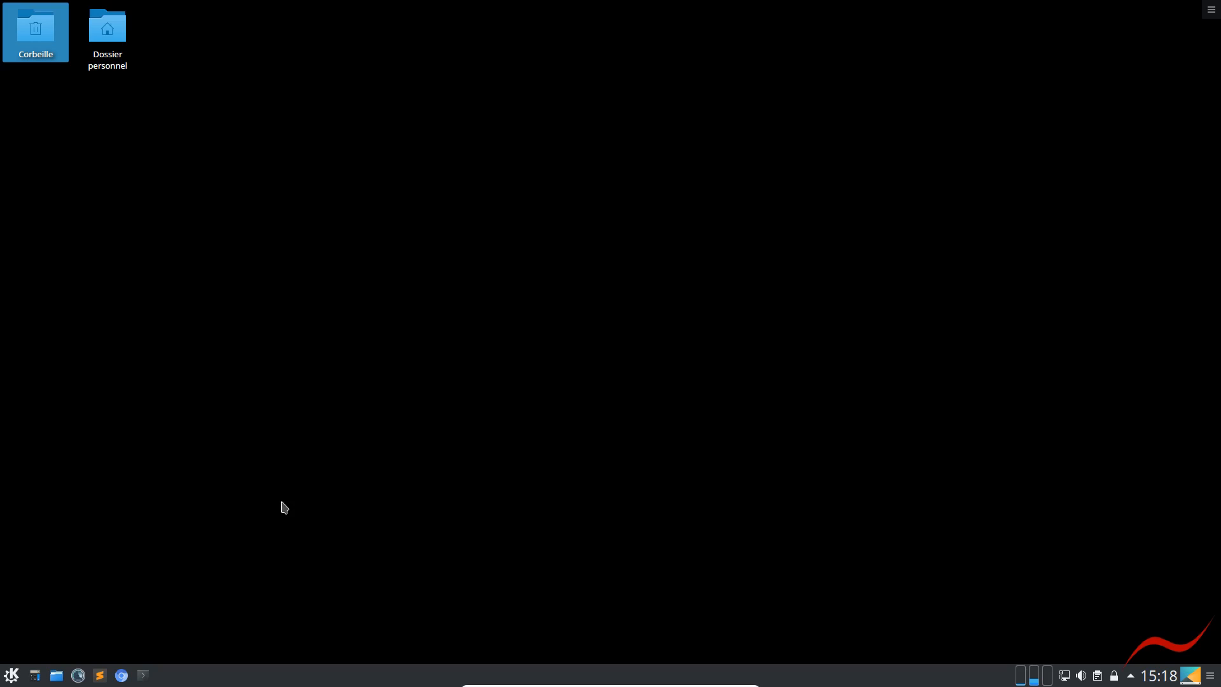
Open Chromium, search for ampps and open the Softaculous AMPPS website result in a new tab
left_click(121, 676)
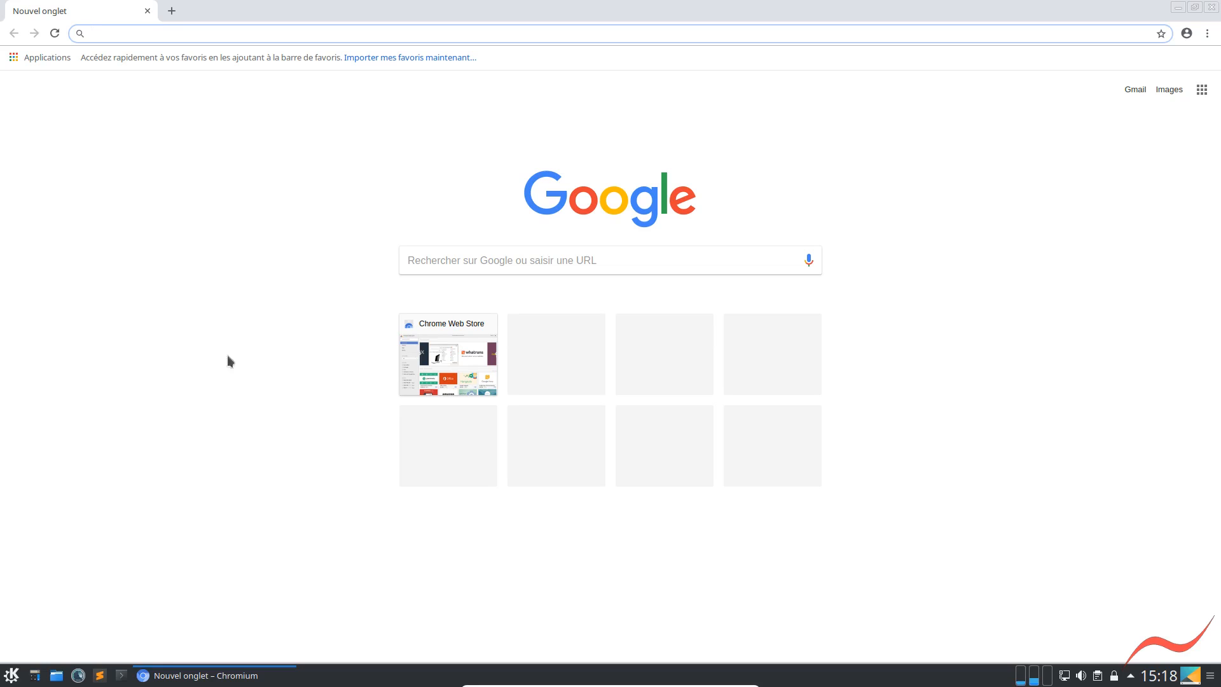
type("a")
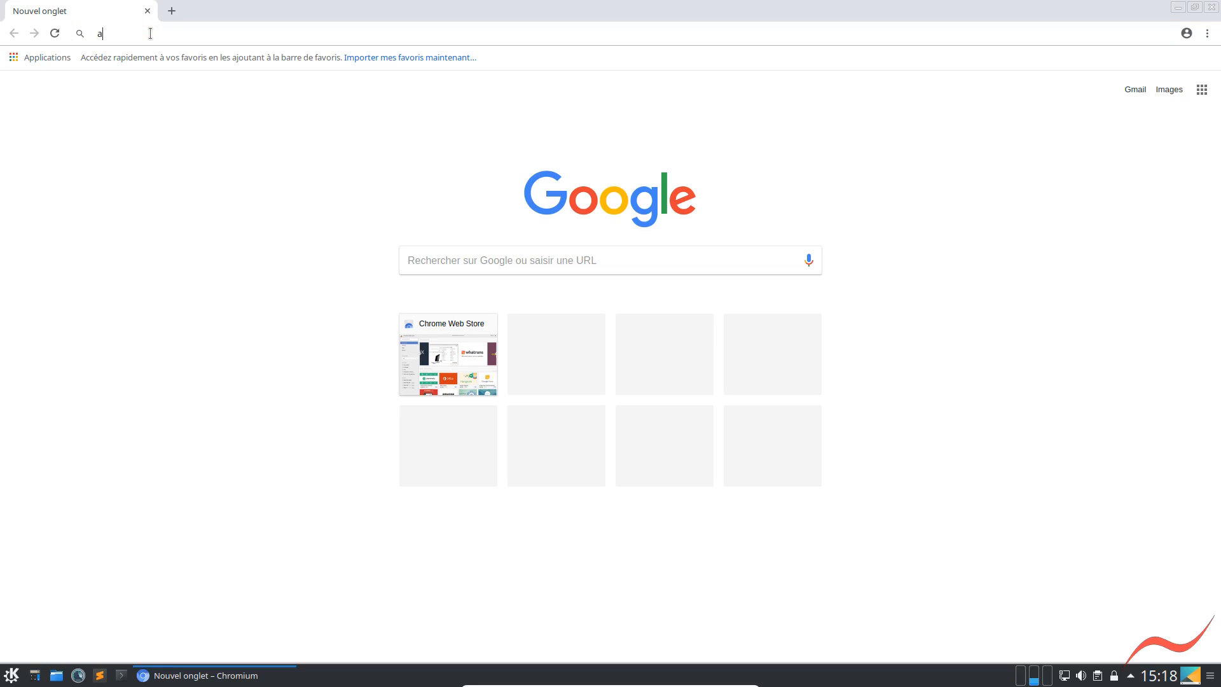
type("mpps")
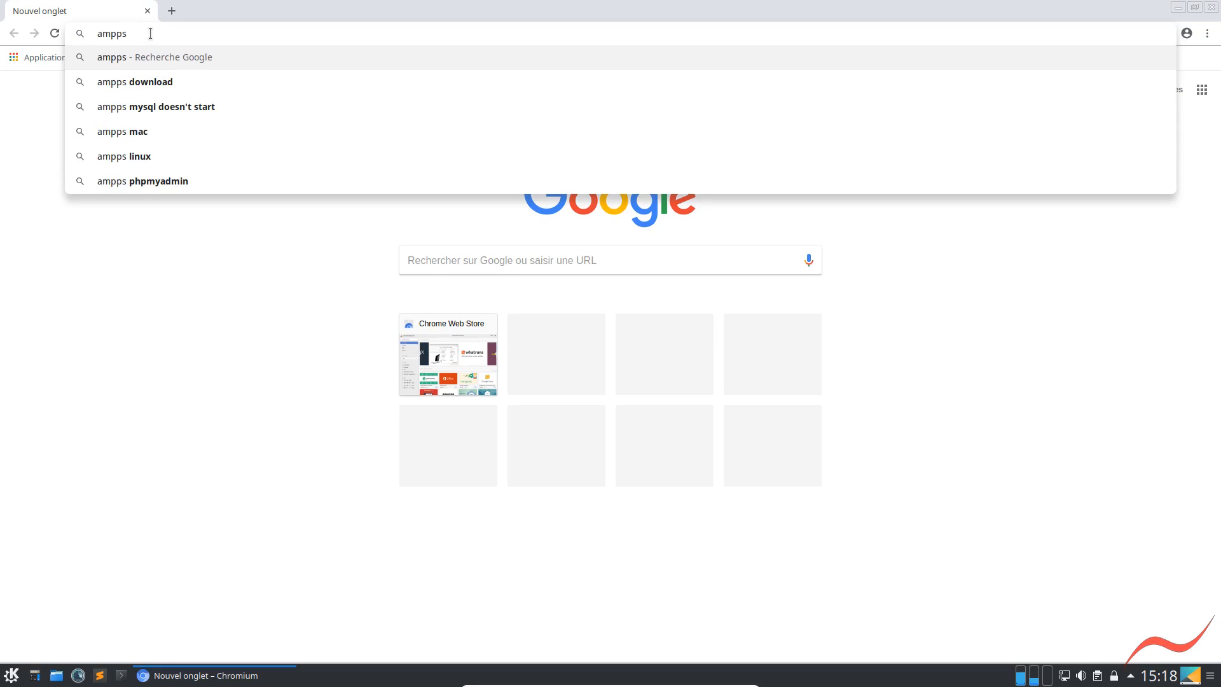
key("Return")
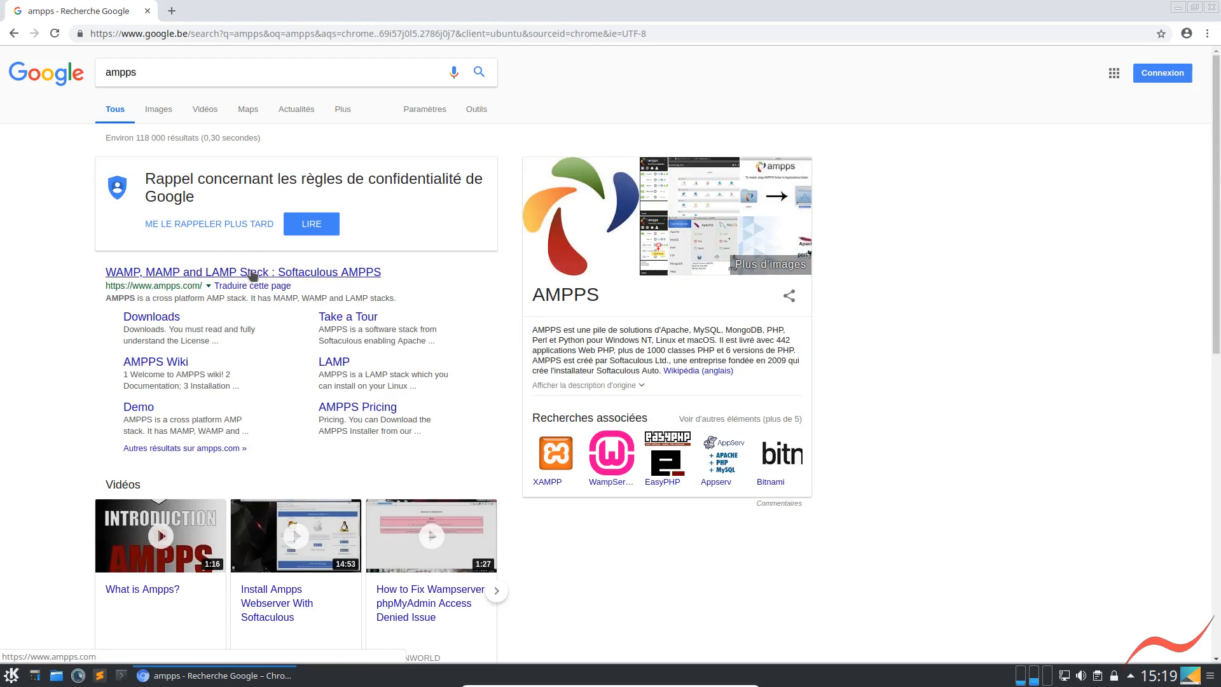
left_click(313, 273)
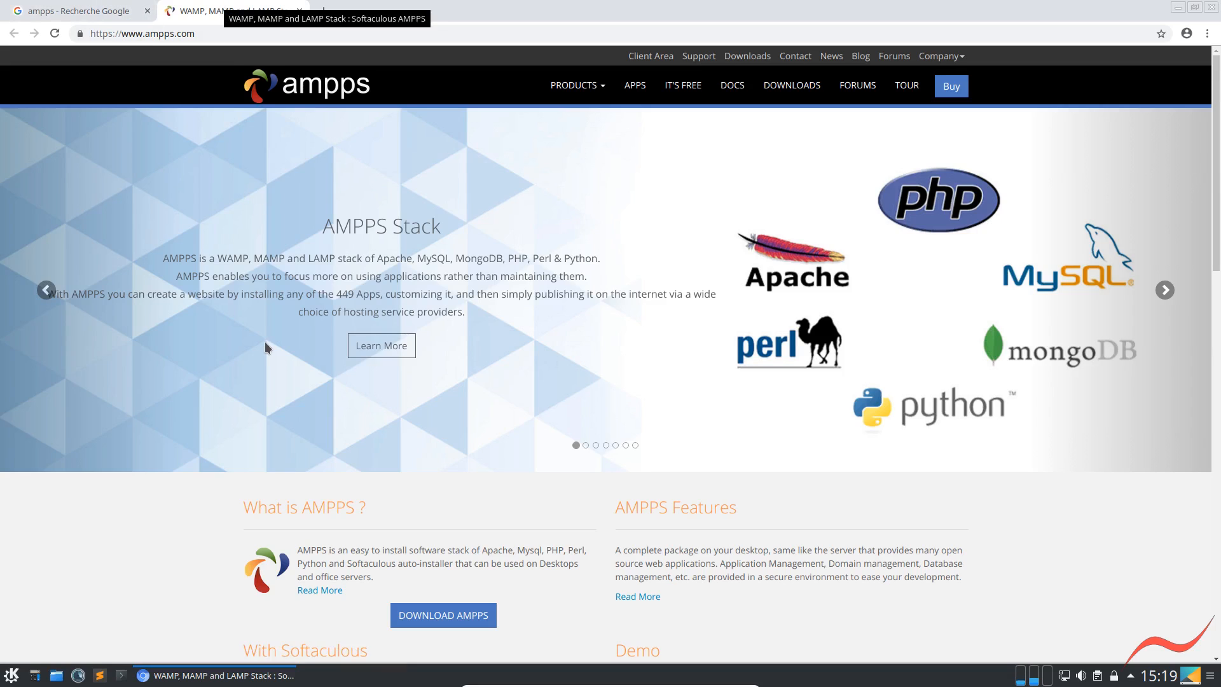
Open the Downloads result from the ampps search in another new tab, view it and close both AMPPS tabs
left_click(82, 11)
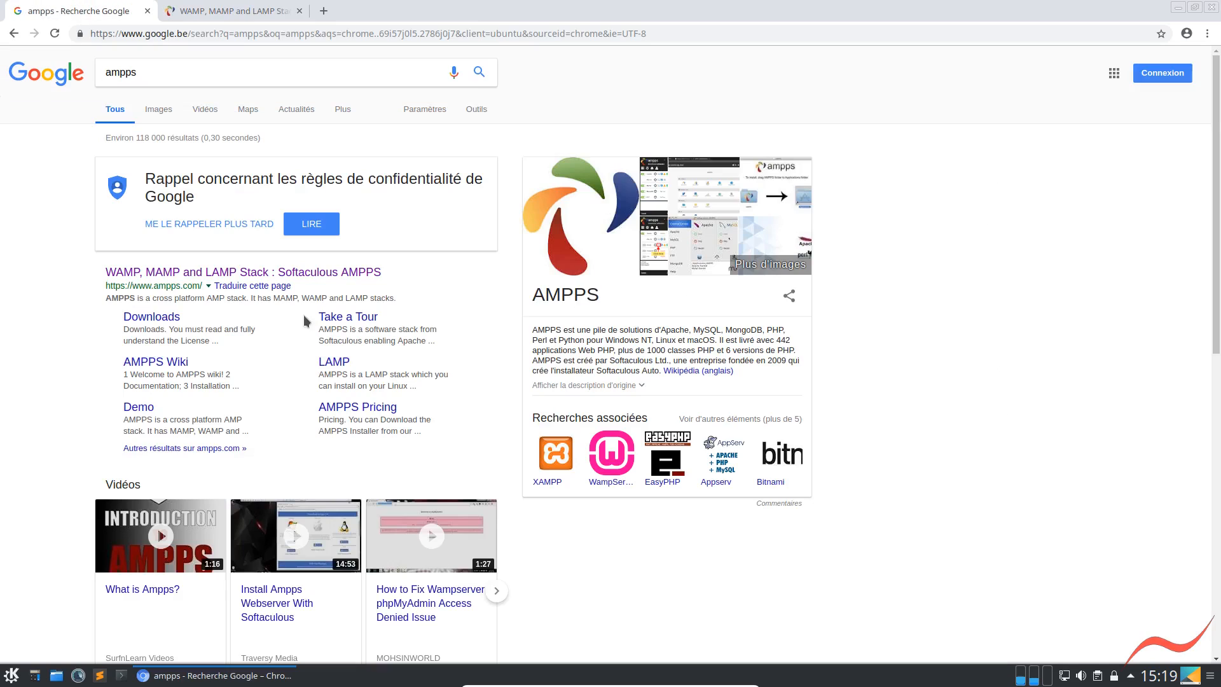
left_click(157, 317)
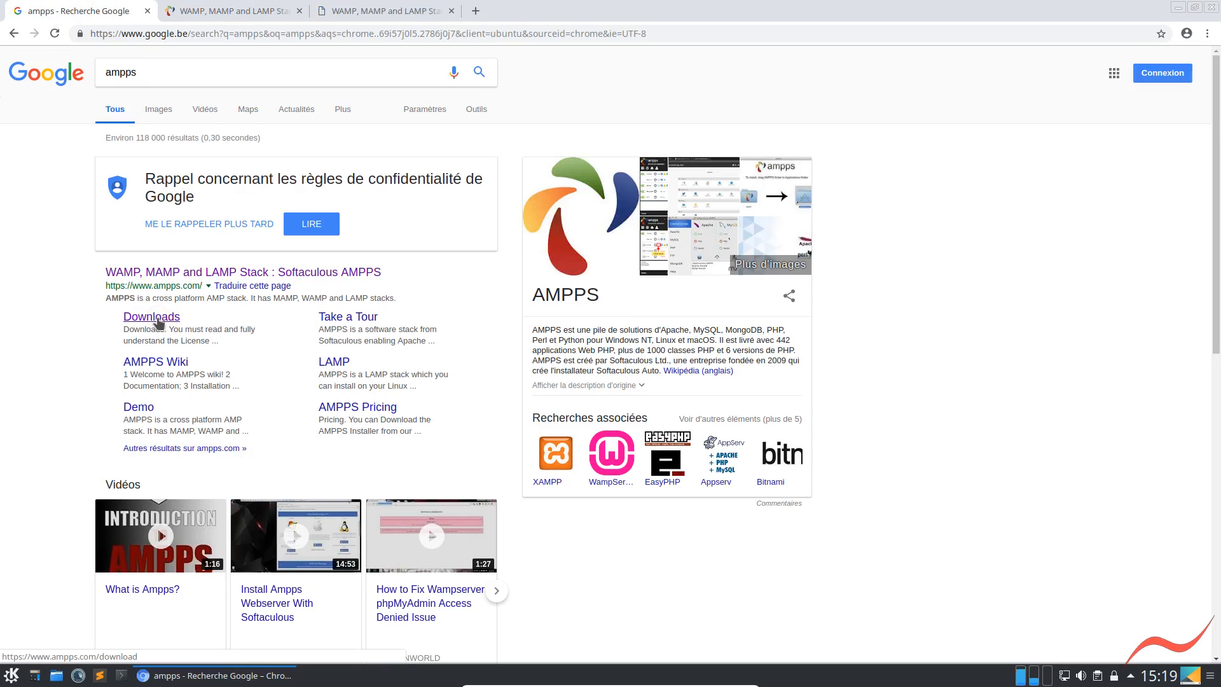
left_click(379, 11)
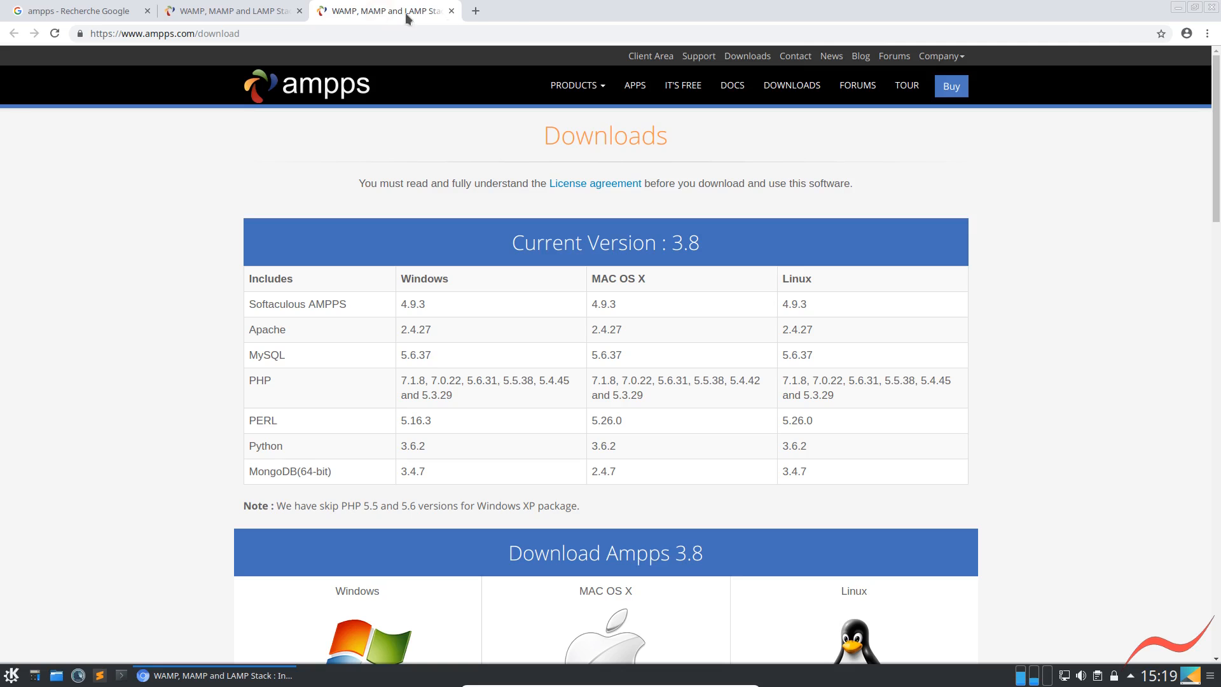
left_click(452, 11)
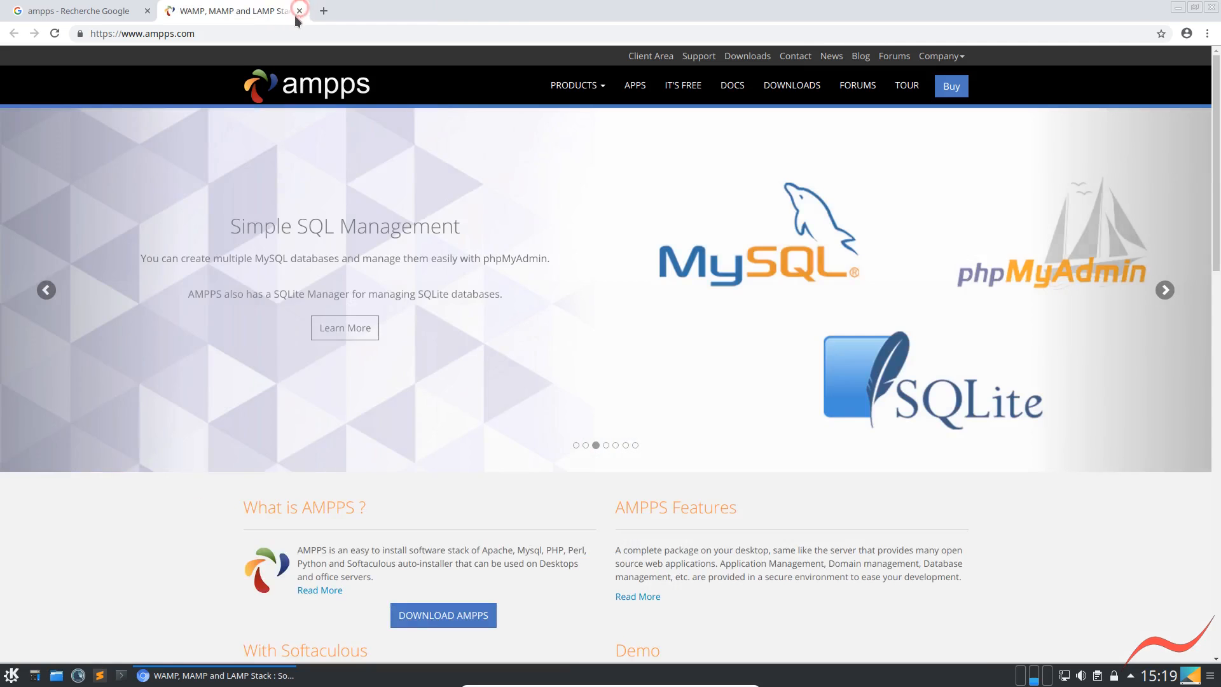
left_click(299, 11)
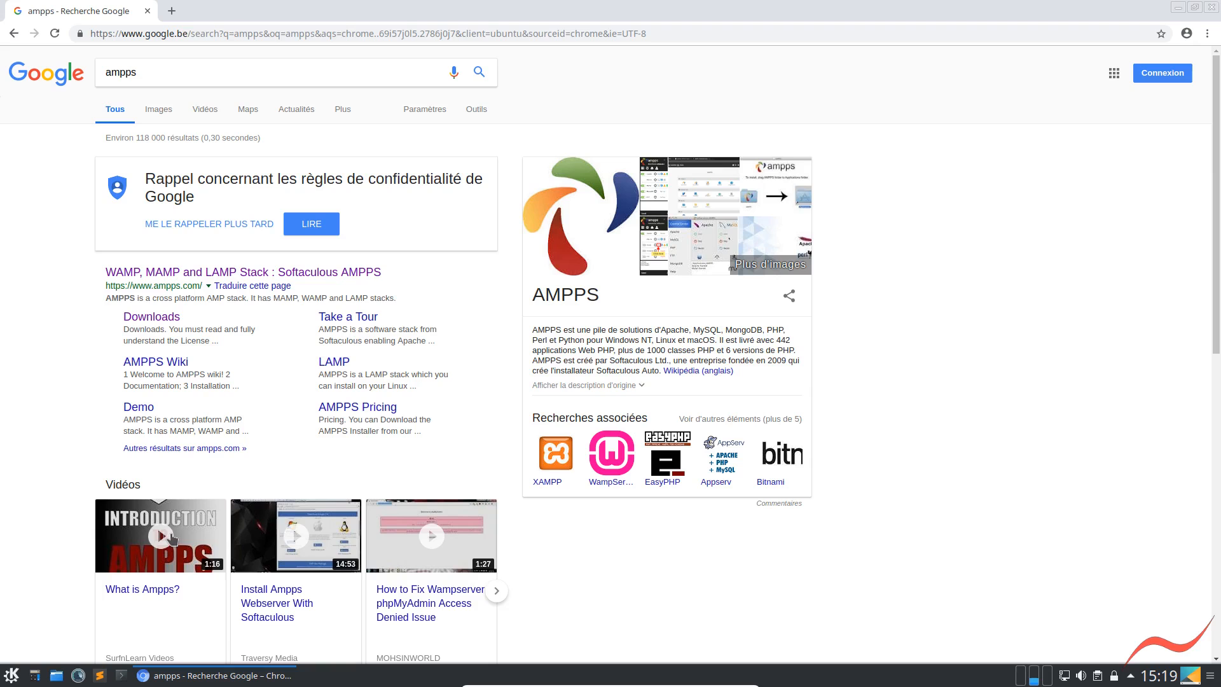
Open the main Softaculous AMPPS result in a background tab, view it and close that tab
middle_click(142, 275)
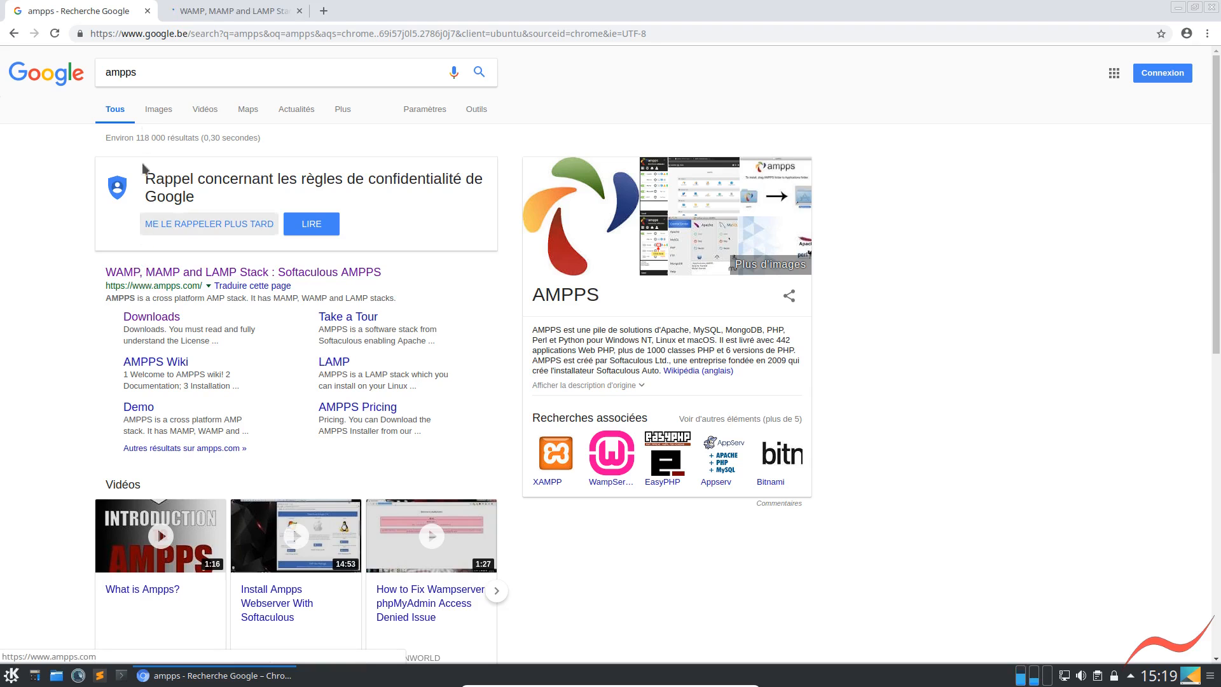
left_click(199, 11)
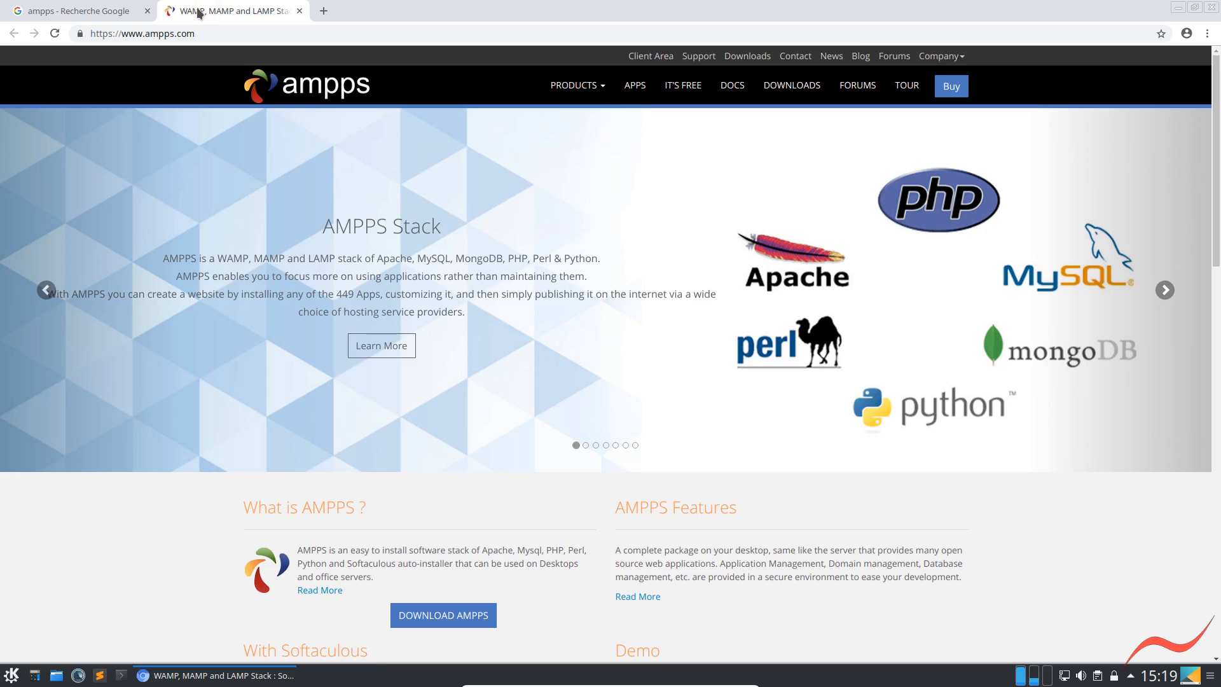
left_click(97, 10)
left_click(300, 11)
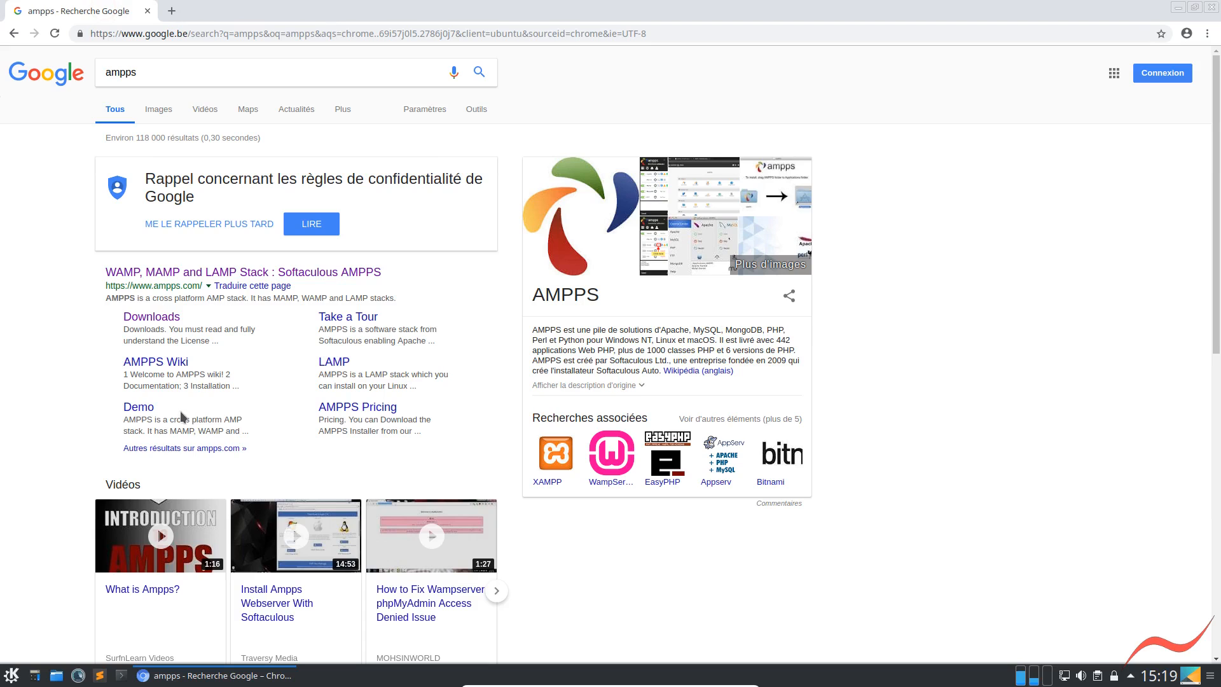
Reopen the Softaculous AMPPS website in a new tab and go to the Linux packages on its Downloads page
left_click(137, 274)
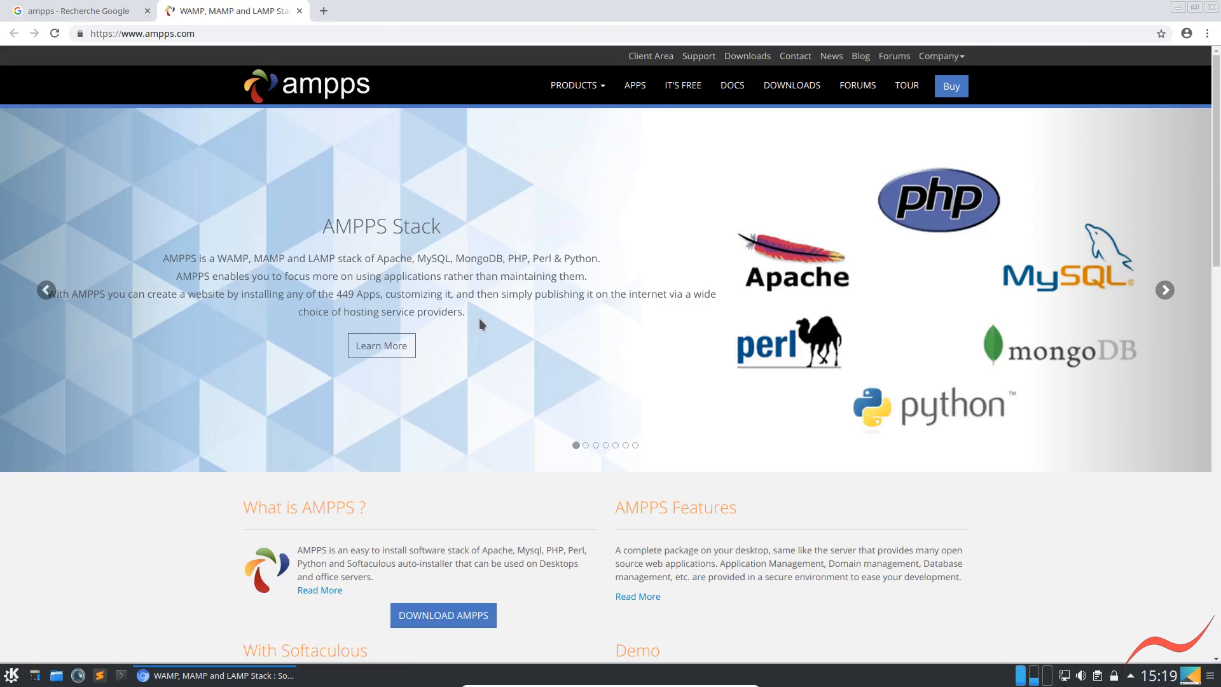
left_click(791, 85)
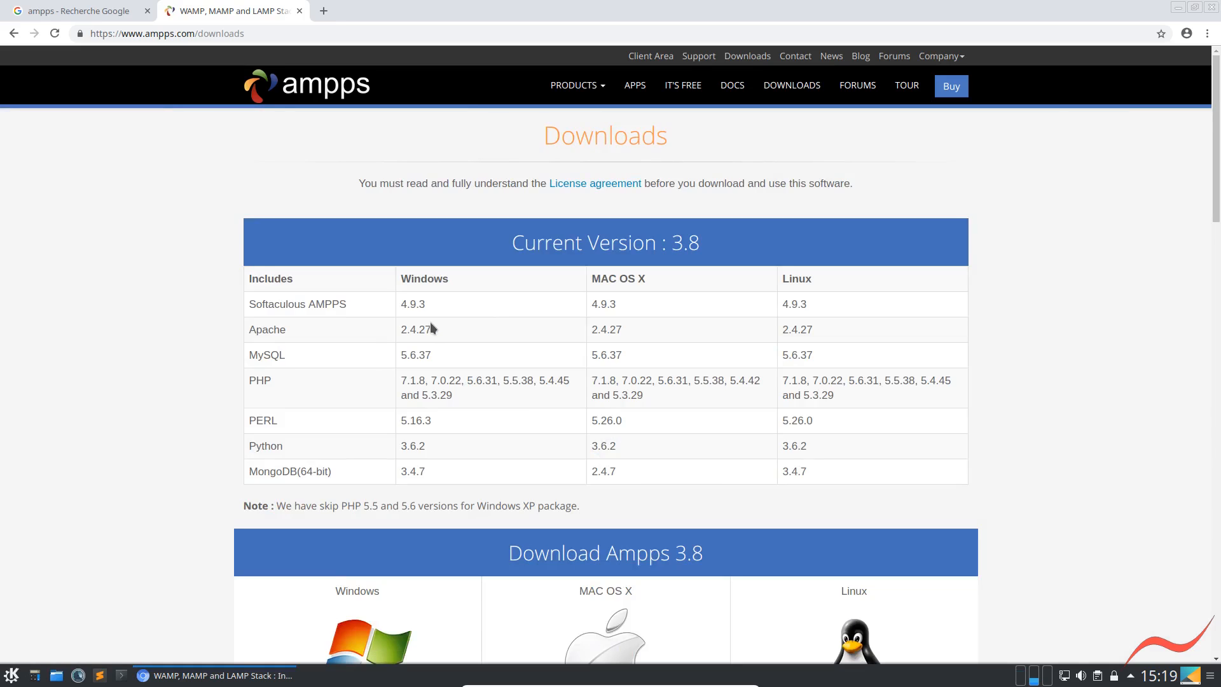
scroll(410, 294, "down", 1)
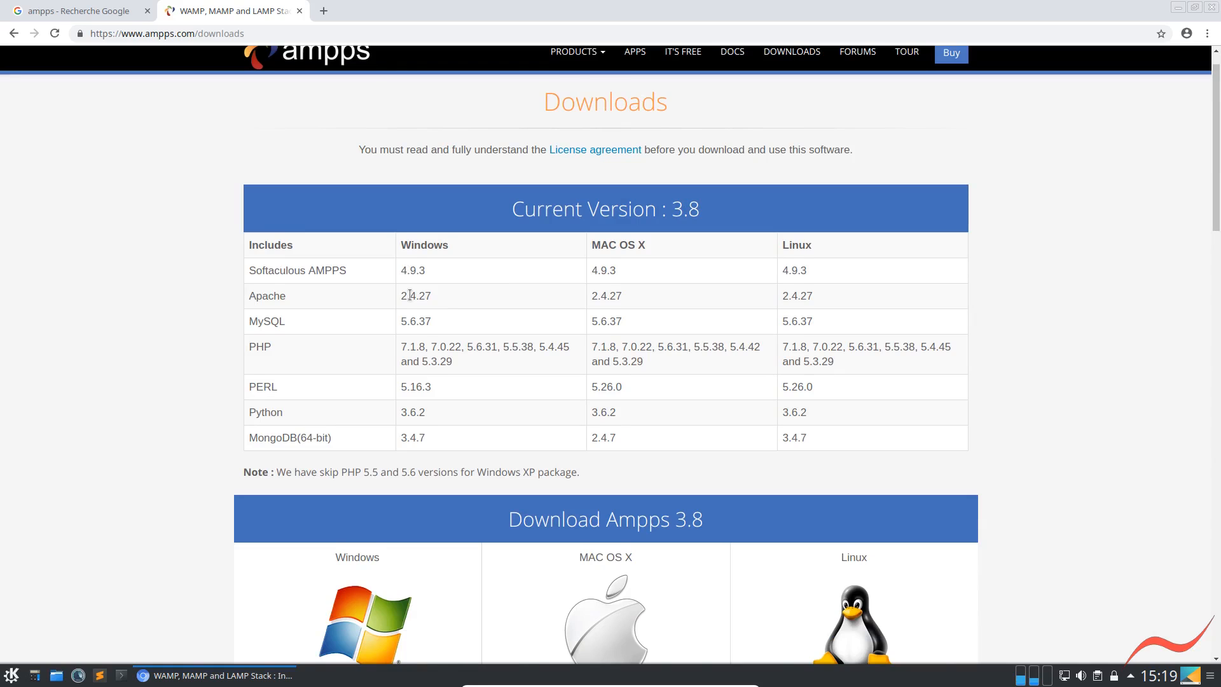
scroll(410, 295, "down", 8)
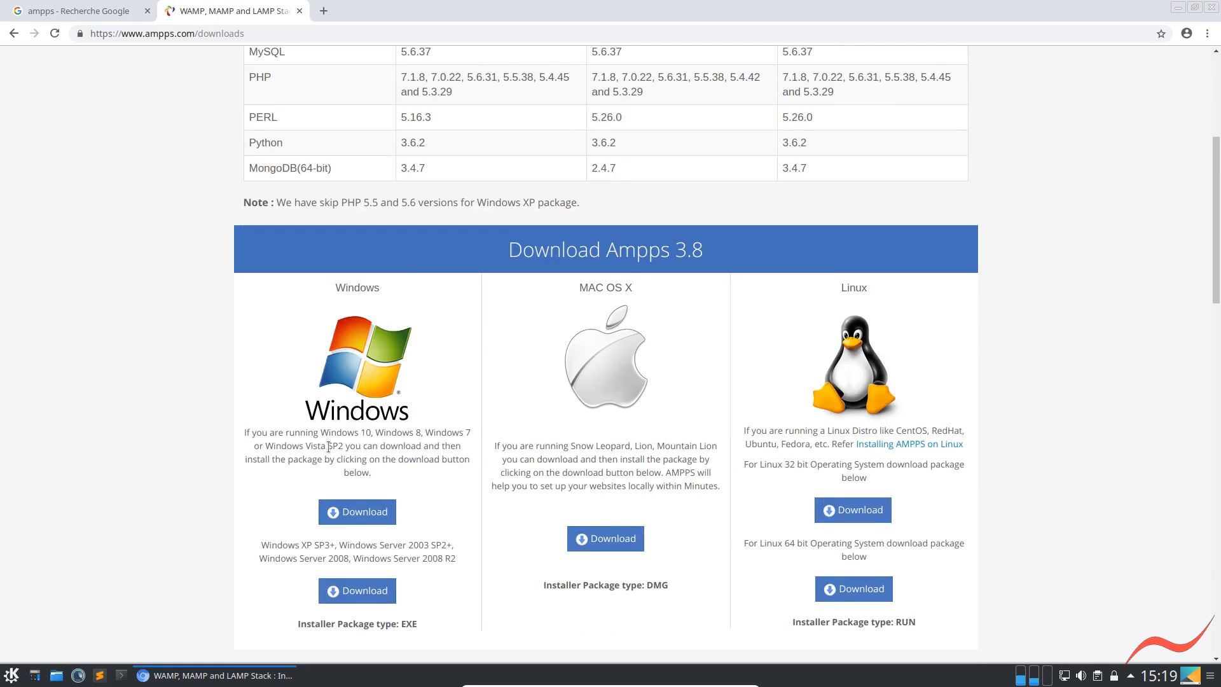
scroll(727, 451, "down", 3)
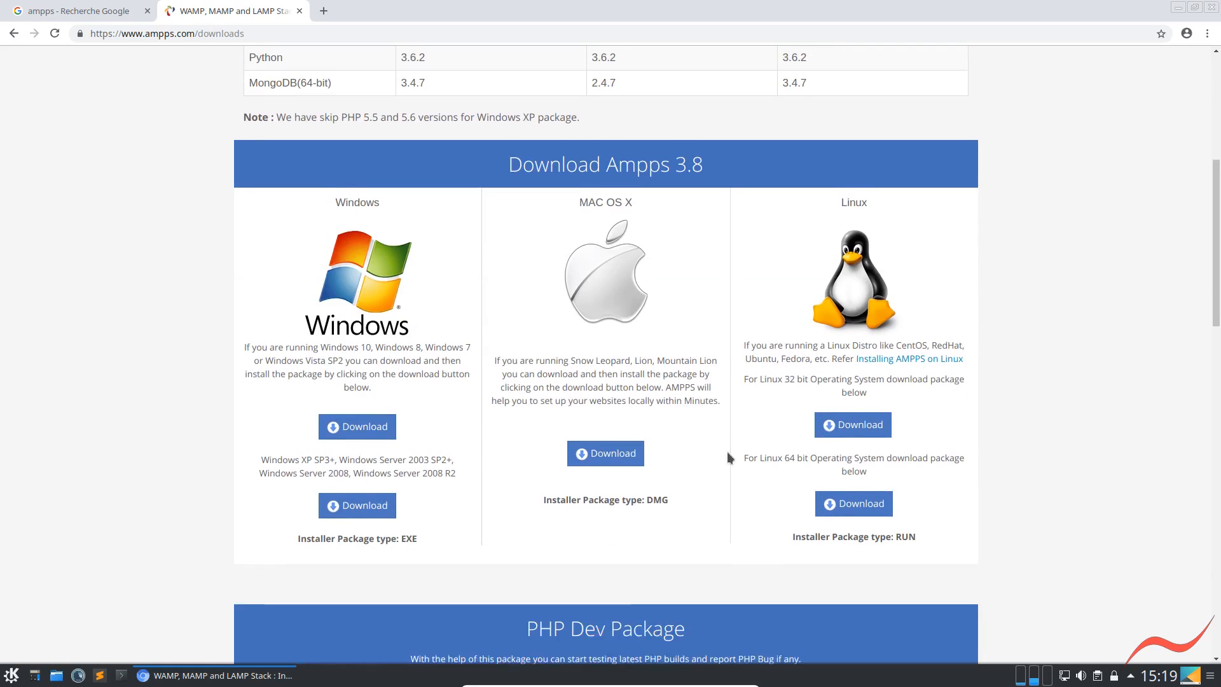
left_click(860, 410)
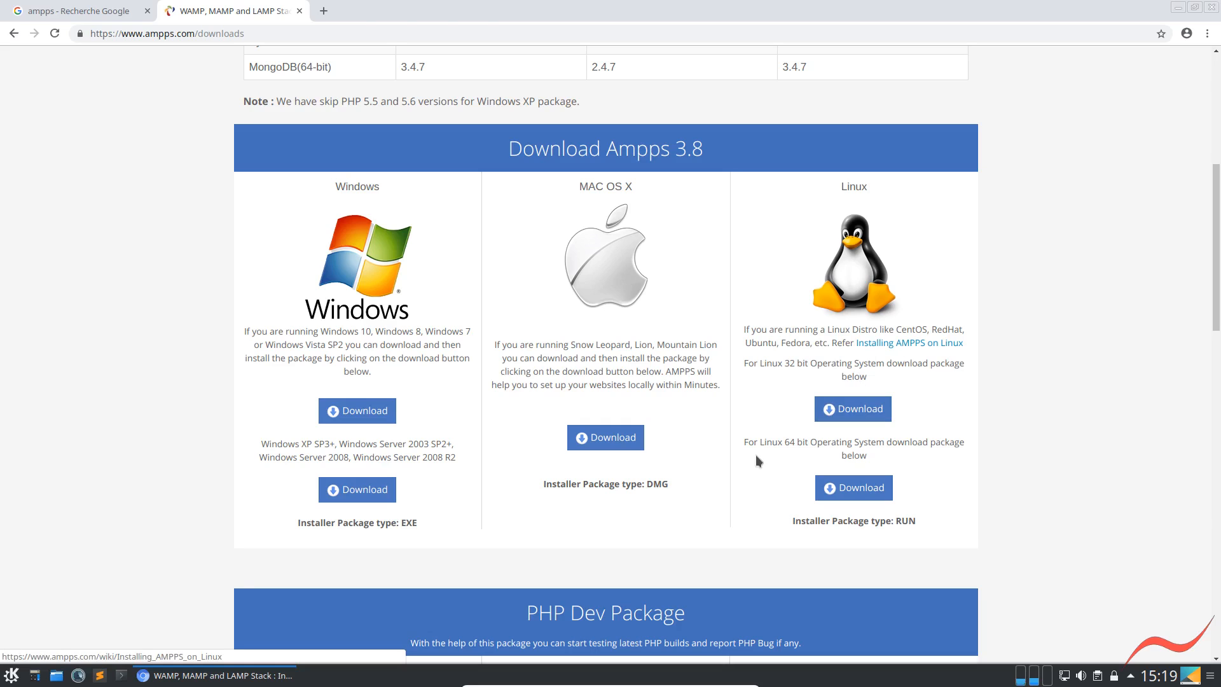
left_click(854, 490)
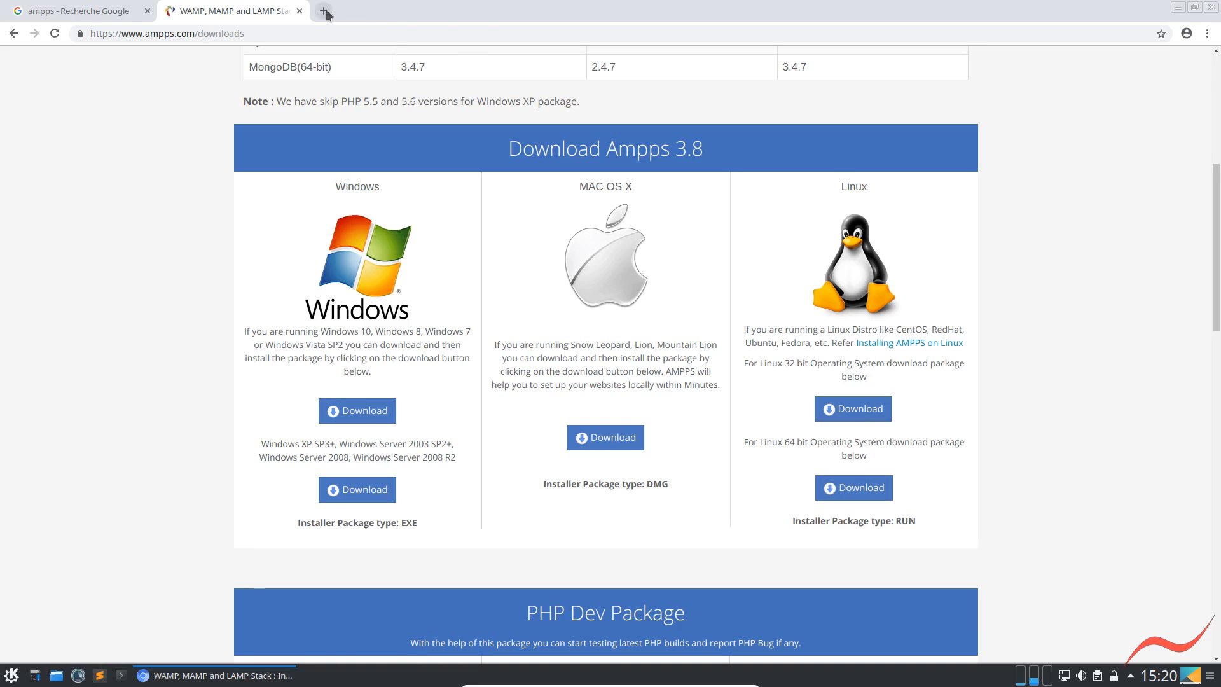
Look up the translation of "below" by searching for "trad below" in a new tab, then close that tab
key("ctrl+t")
type("below")
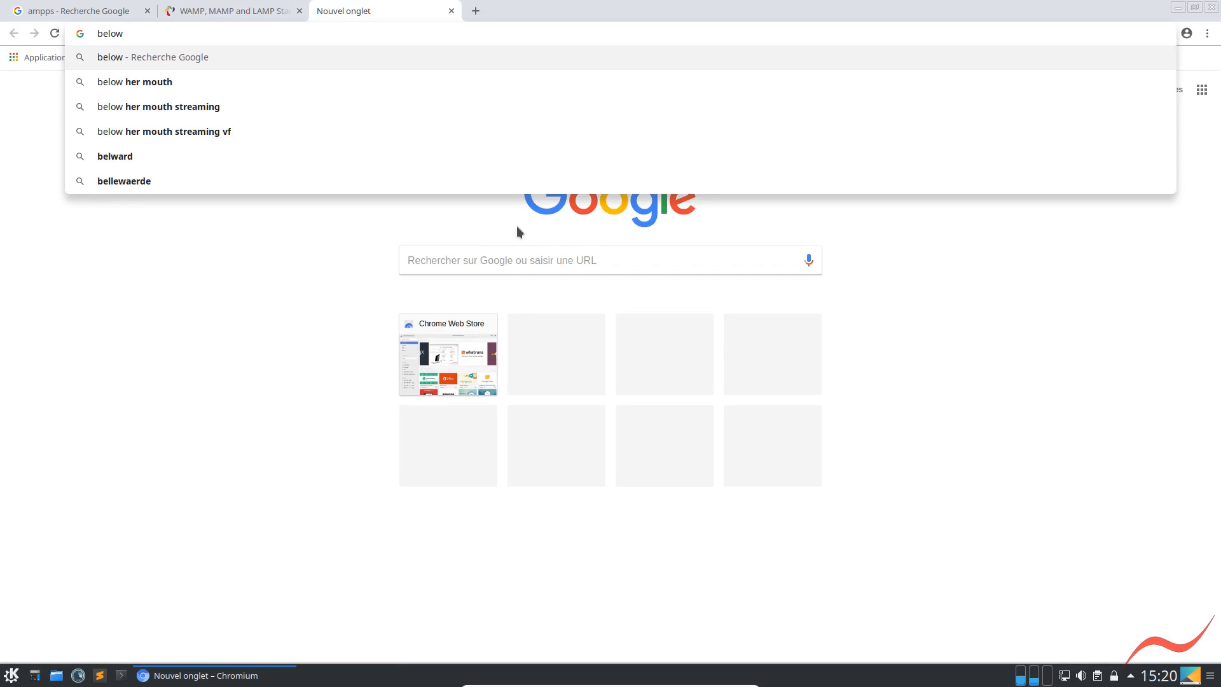
key("Home")
type("trad")
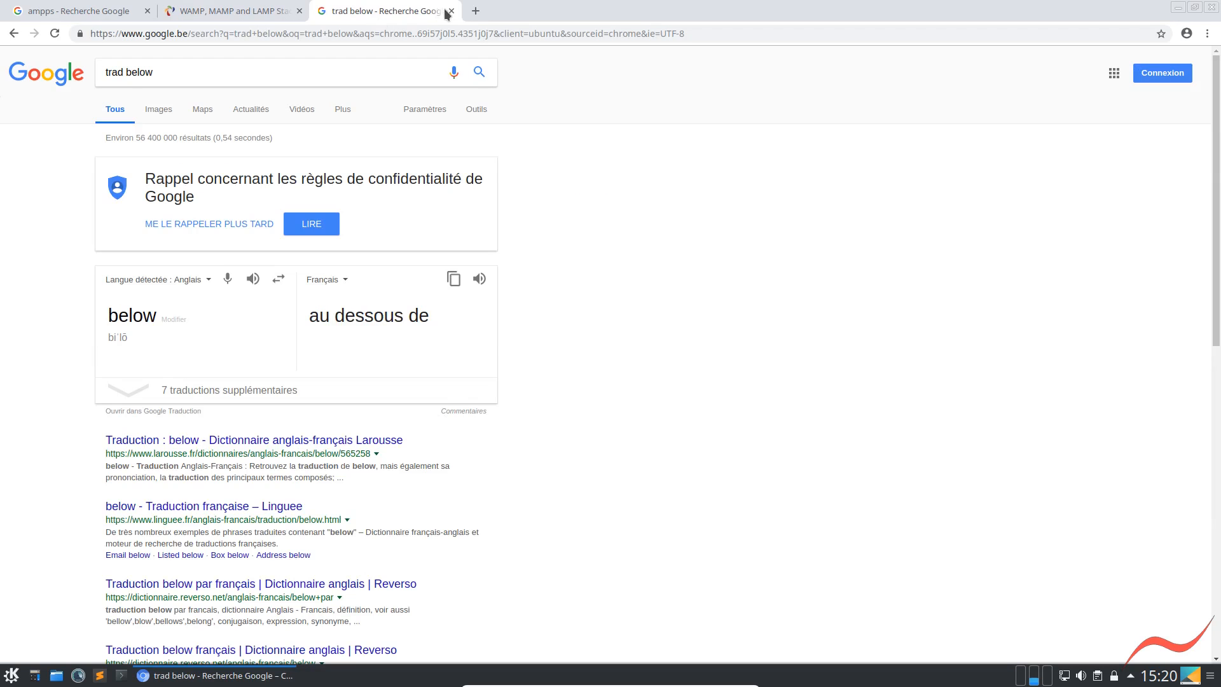
key("ctrl+w")
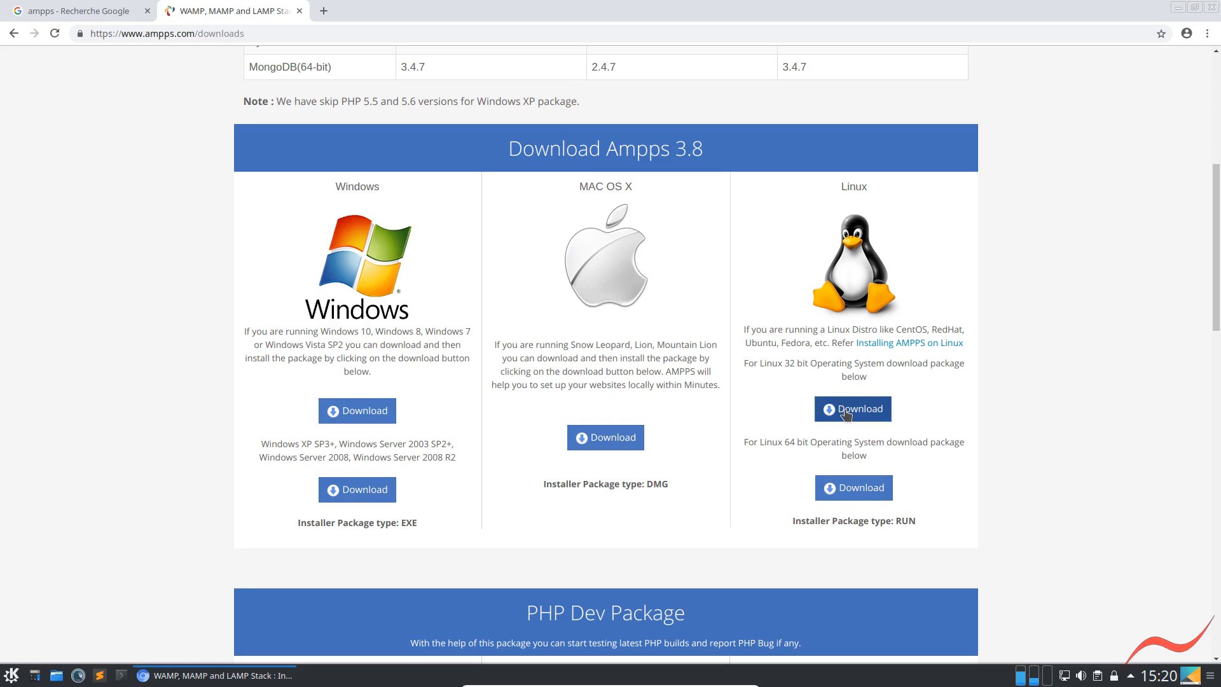
Download the AMPPS 3.8 package for 64-bit Linux, keep the file, and show it in its download folder
left_click(853, 491)
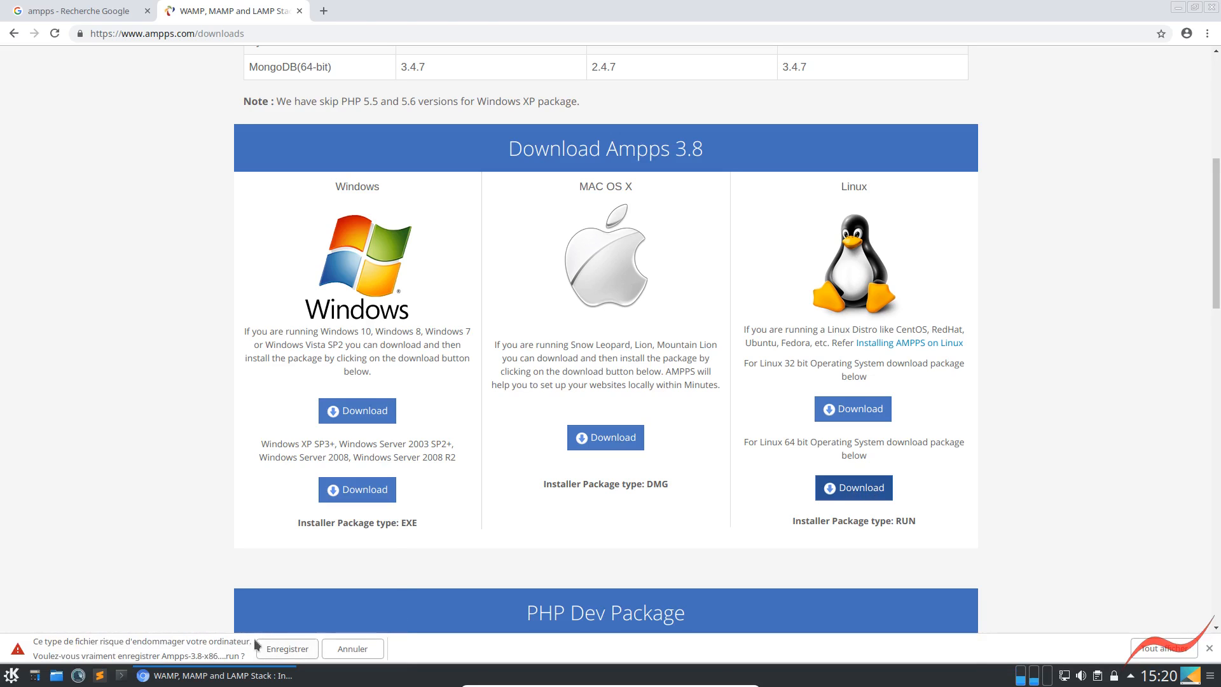
left_click(287, 649)
left_click(67, 647)
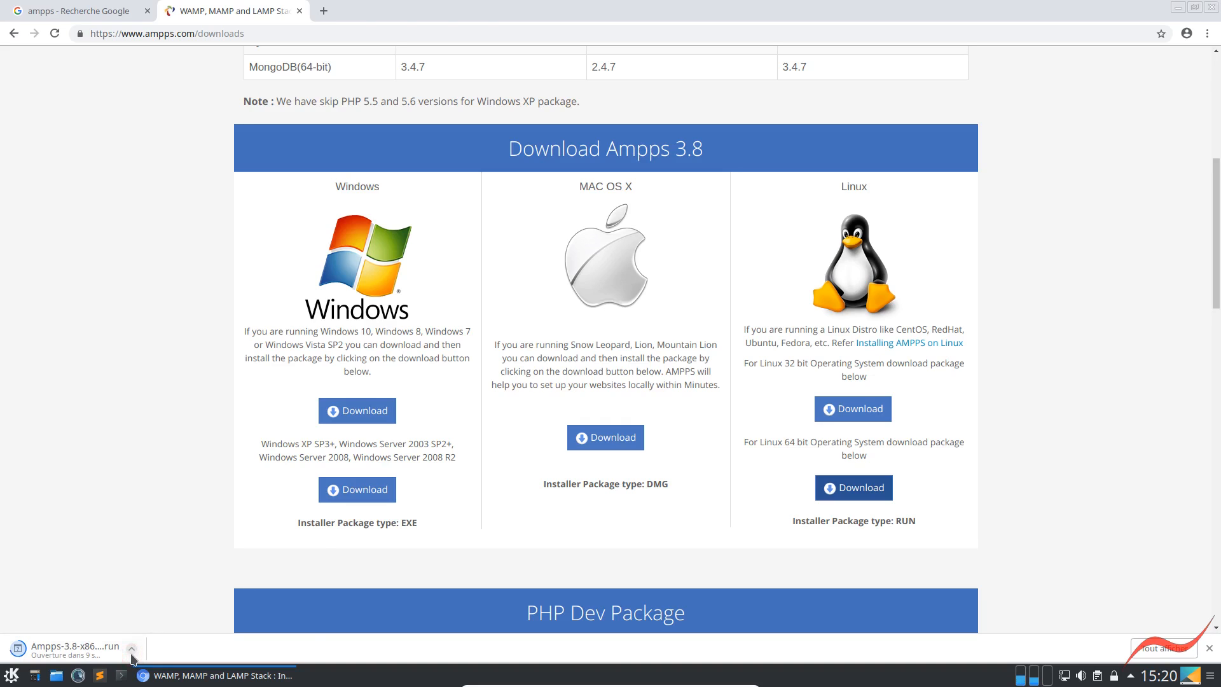
left_click(132, 650)
left_click(170, 604)
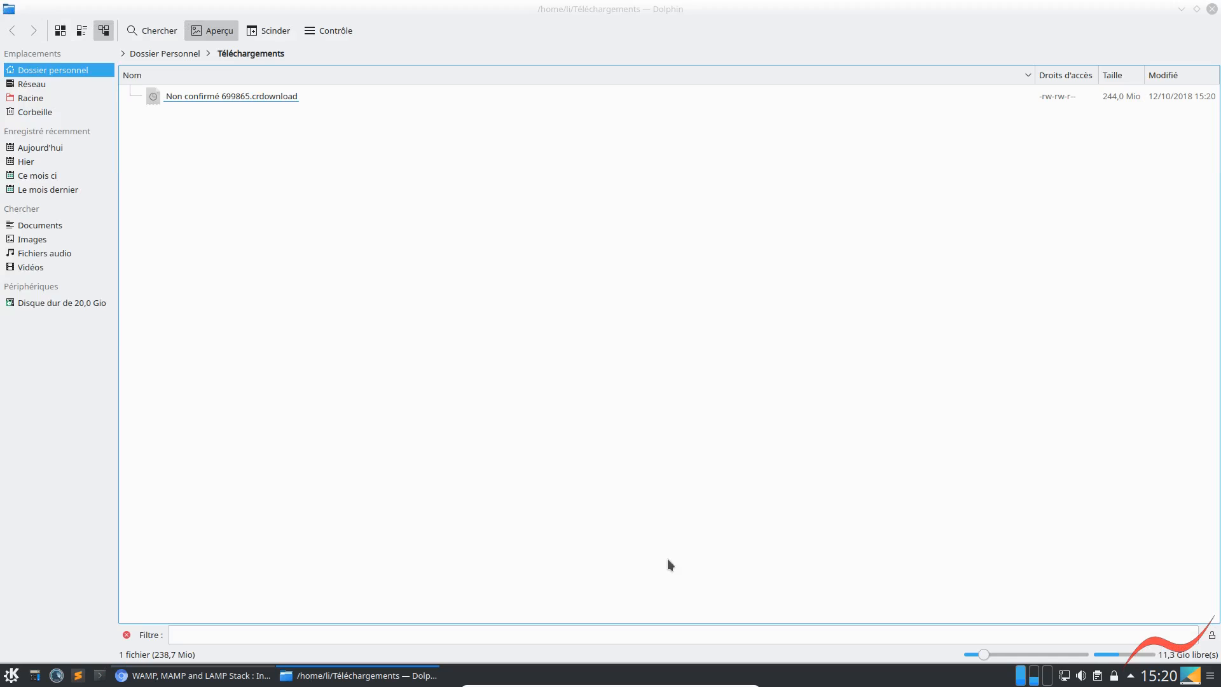
Restore the Dolphin window to its smaller size, move it lower on the desktop, and dismiss the KIO Client warning
left_click(1197, 10)
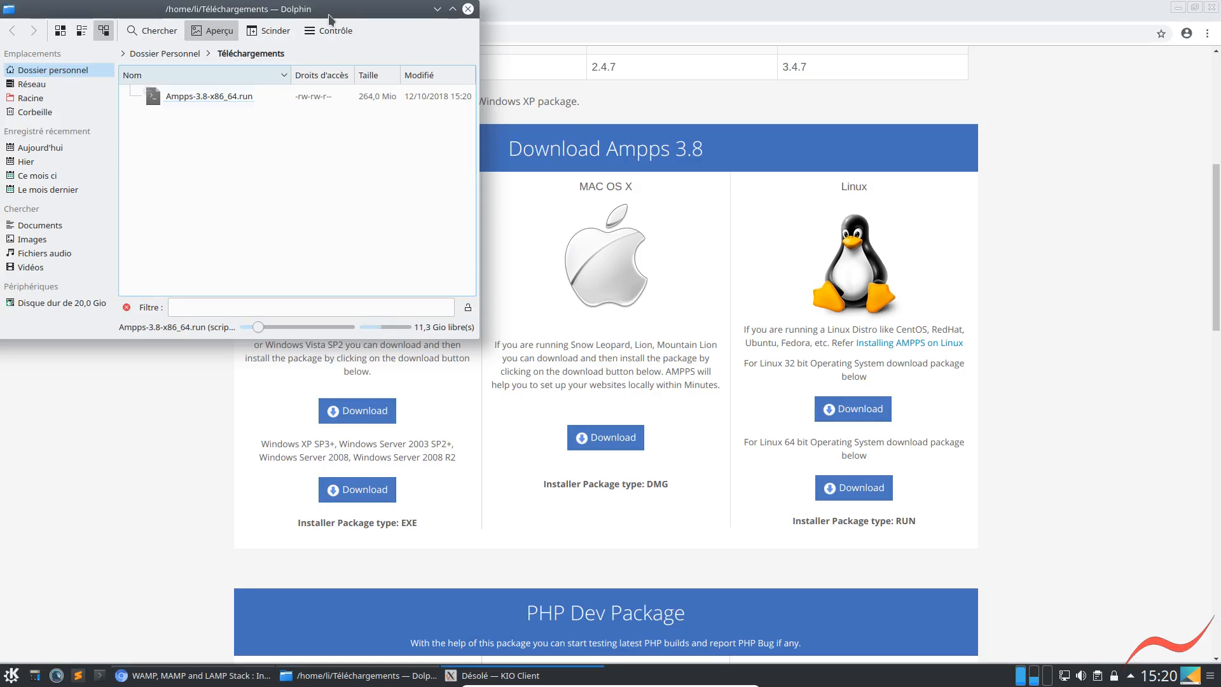
left_click_drag(574, 129, 541, 297)
left_click(729, 330)
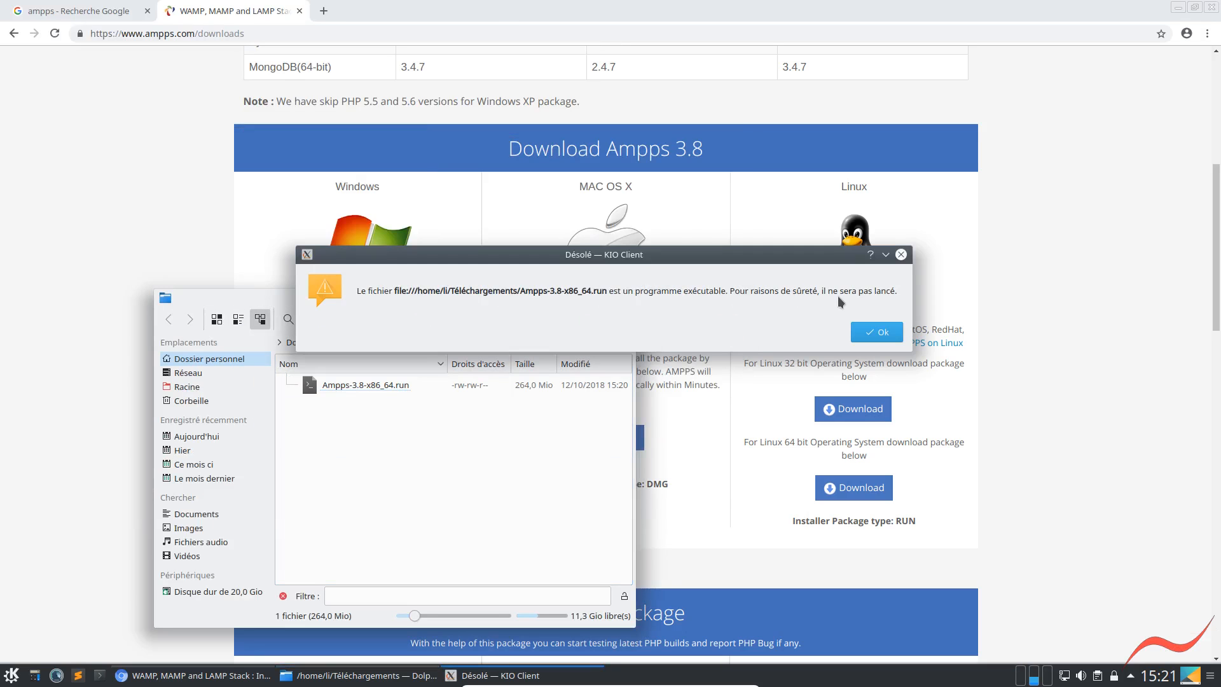
left_click(878, 331)
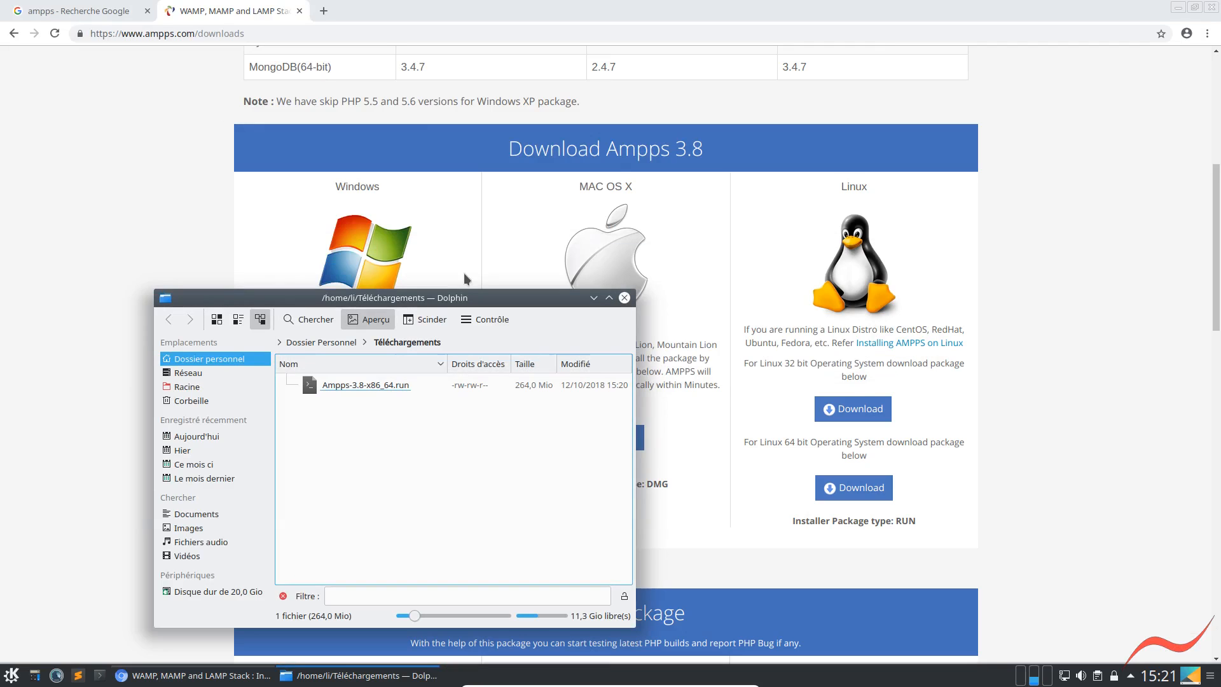
Close the ampps Google search tab, minimize Chromium, and maximize the Dolphin window showing Téléchargements
left_click(148, 11)
left_click(148, 11)
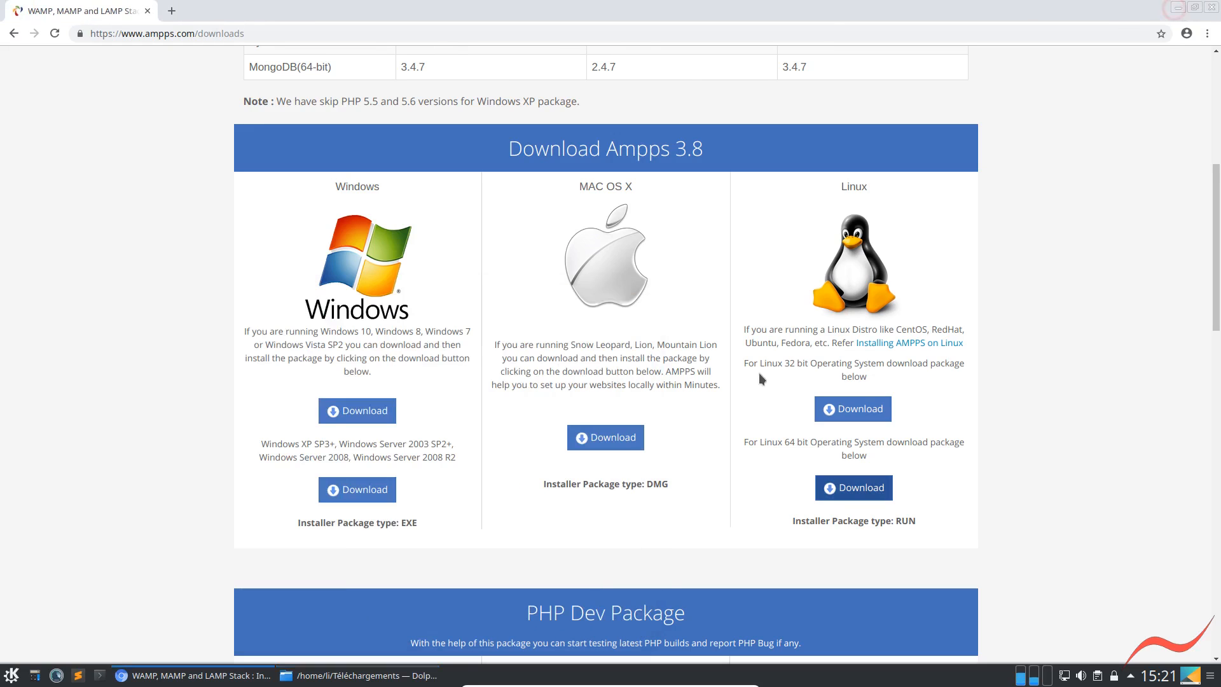
left_click(1178, 10)
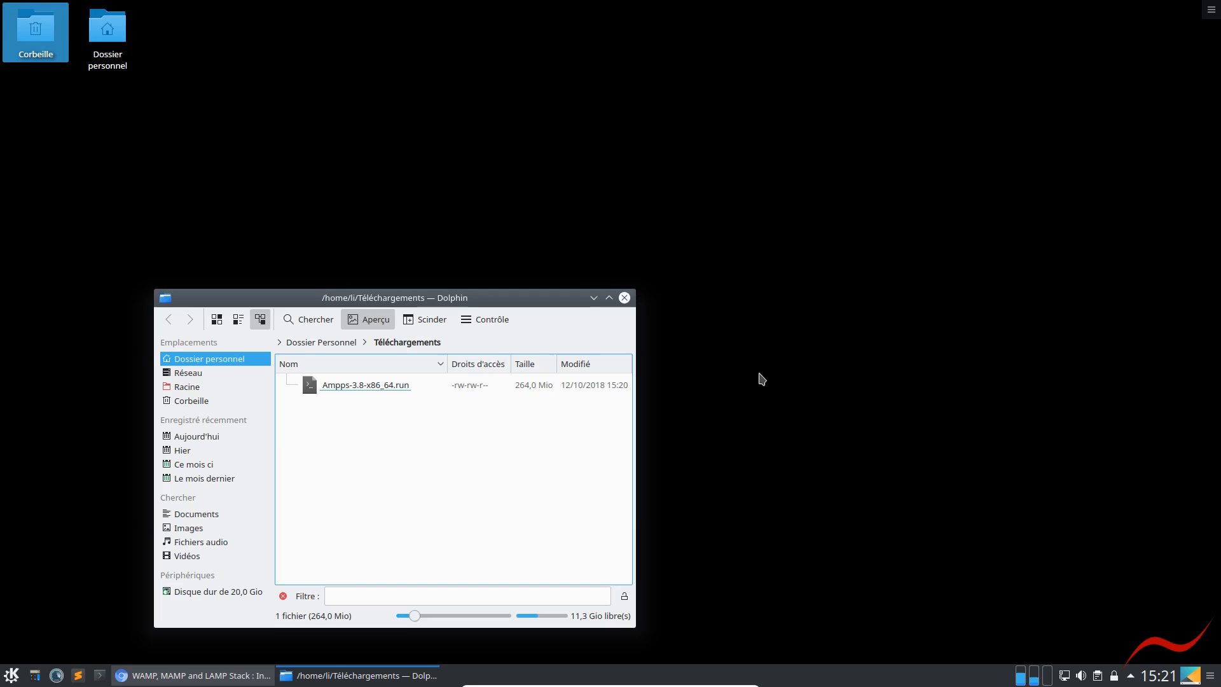
left_click(609, 299)
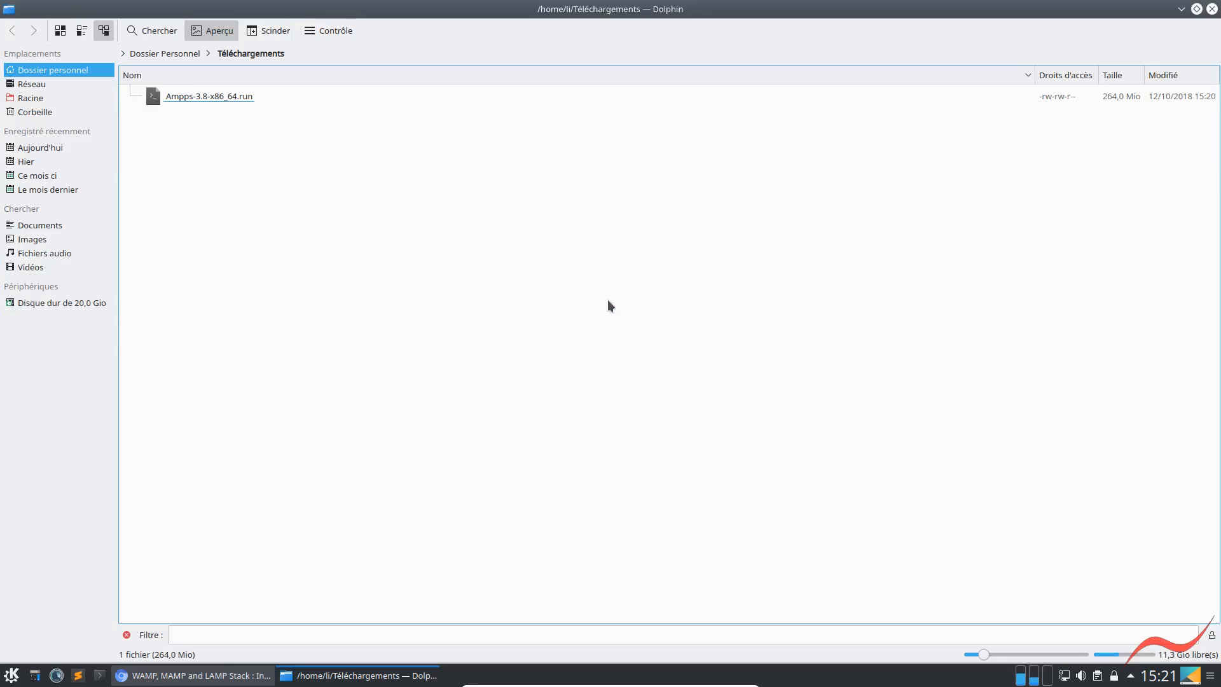
Make Ampps-3.8-x86_64.run executable in the access rights of its properties
right_click(189, 96)
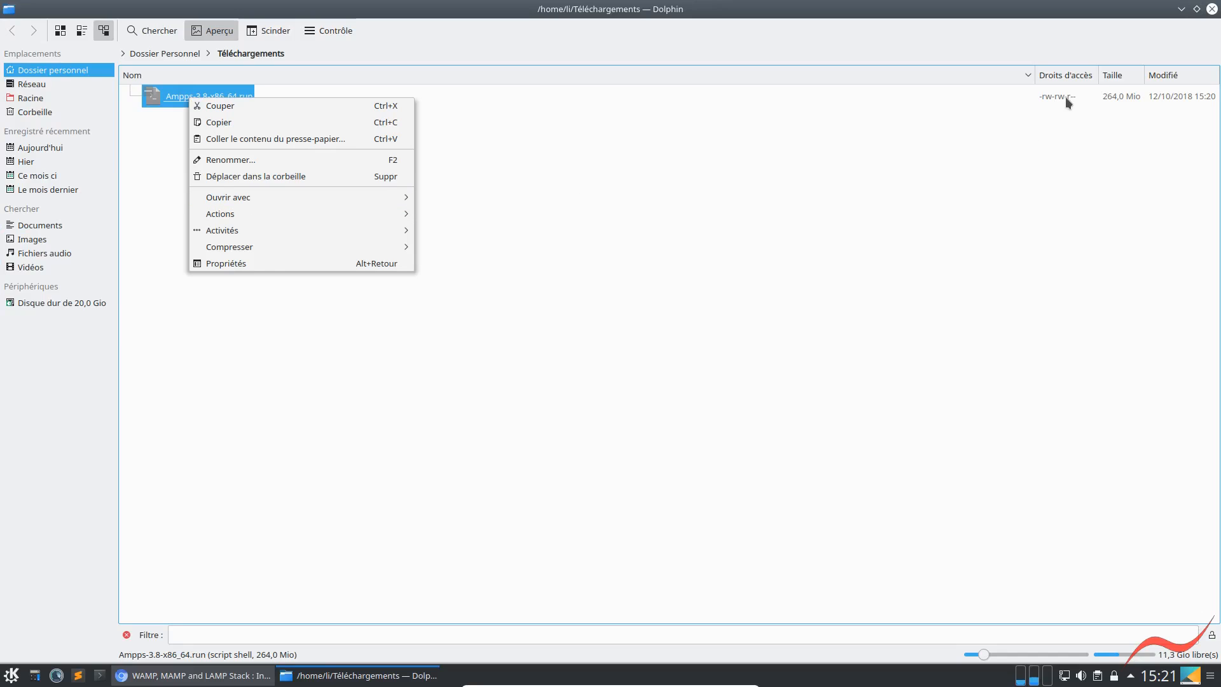
left_click(270, 265)
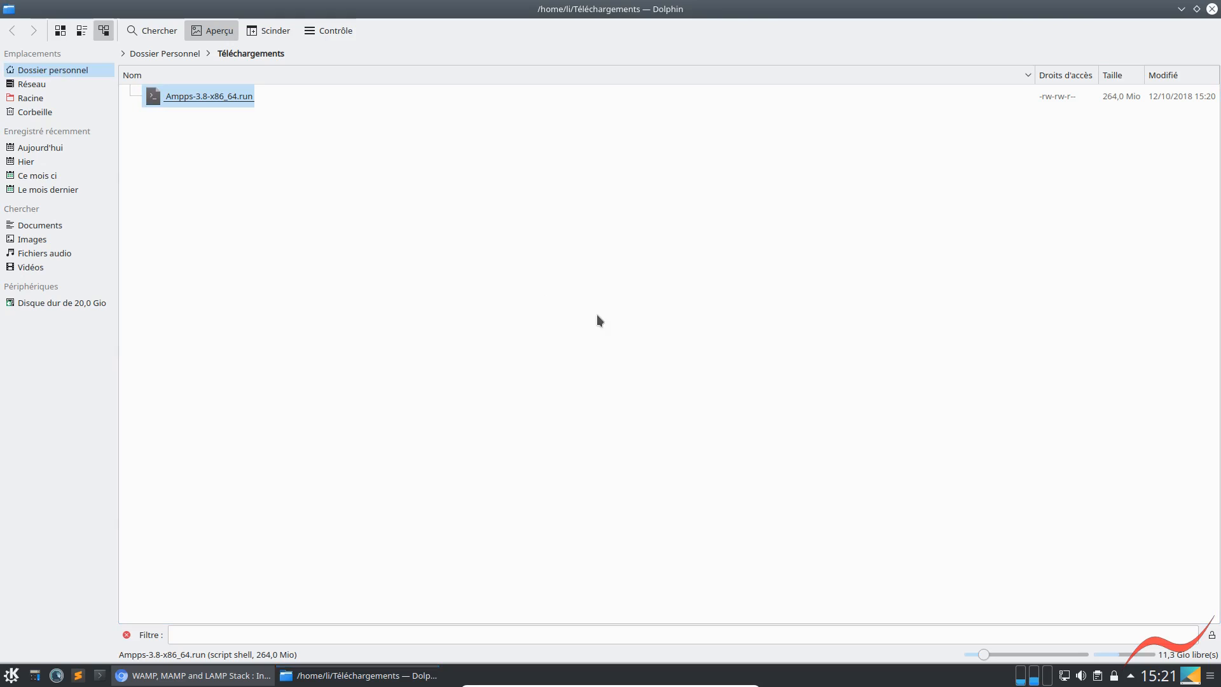
left_click(560, 185)
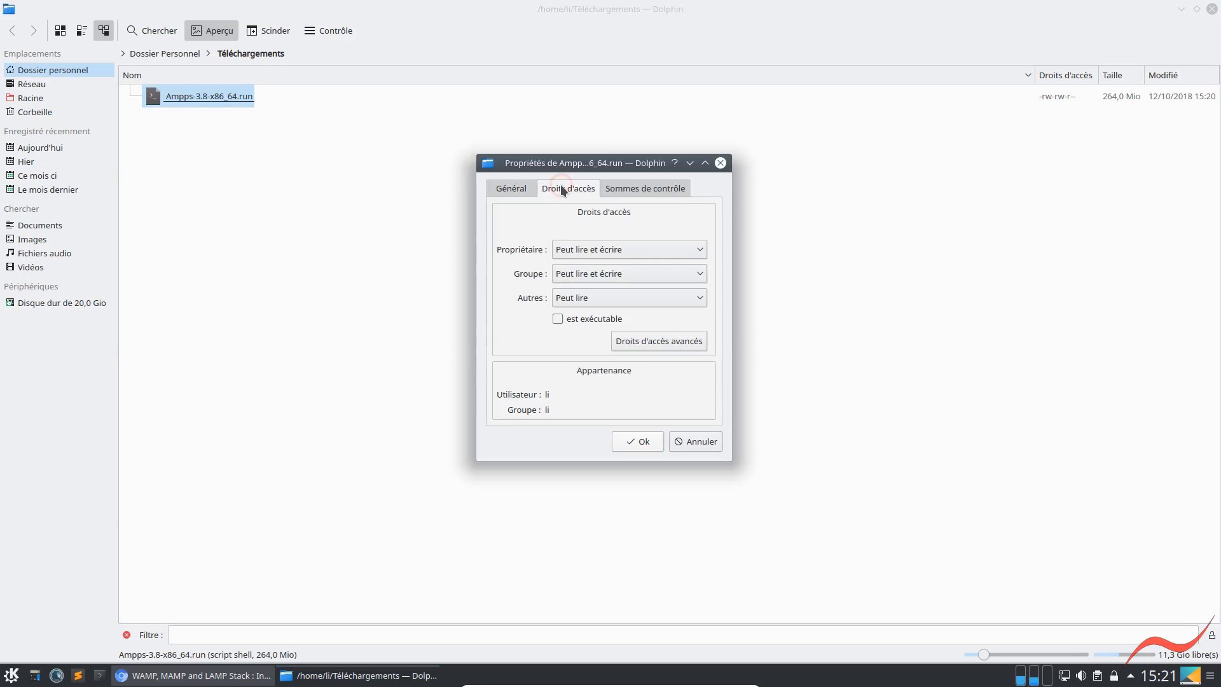
left_click(559, 319)
left_click(631, 441)
Try to execute Ampps-3.8-x86_64.run directly from Dolphin, then close the Konsole window it opens
left_click(196, 97)
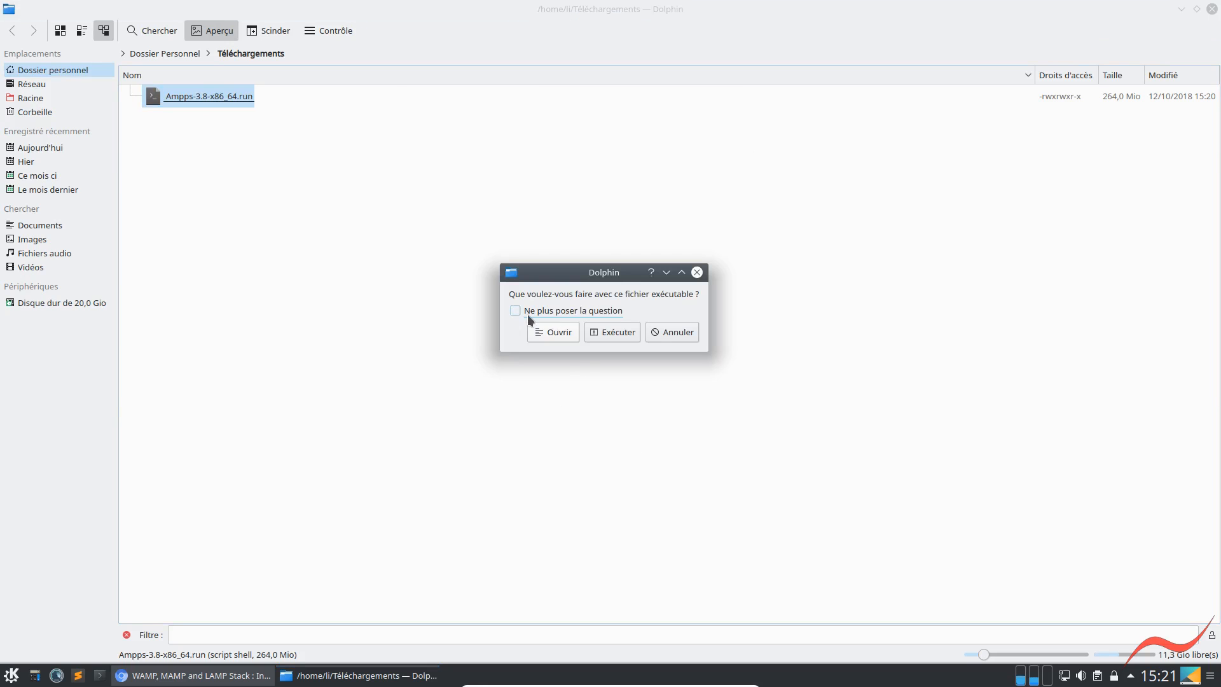
left_click(601, 331)
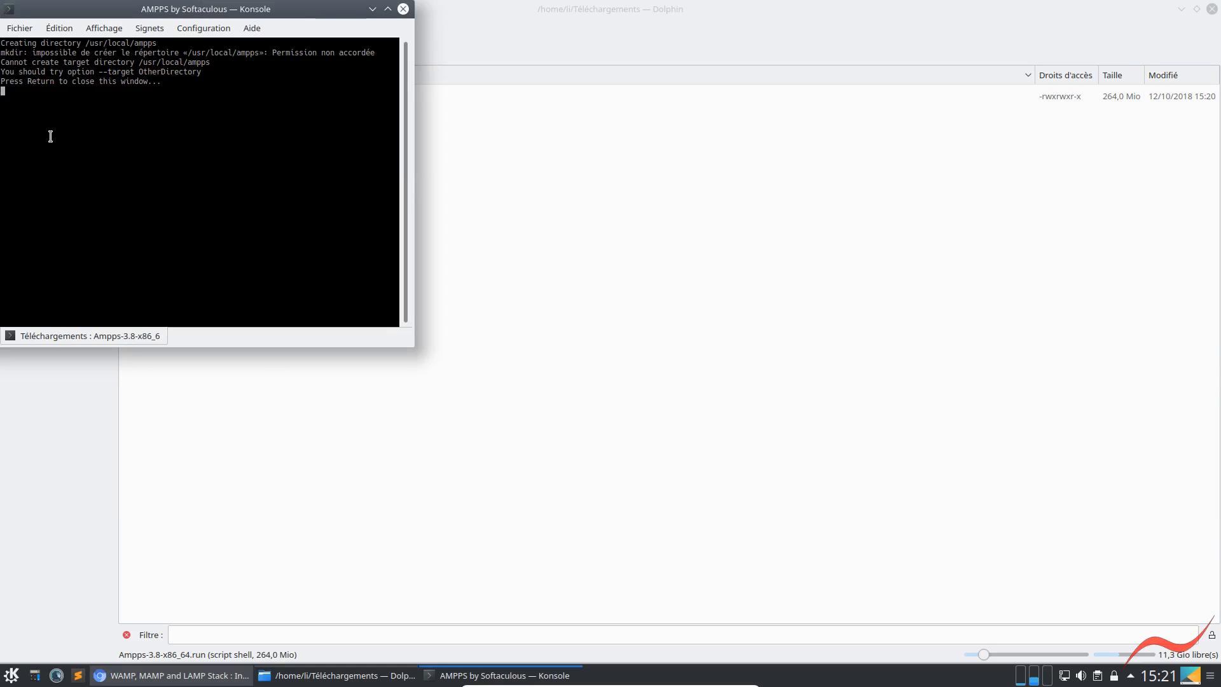
left_click(404, 10)
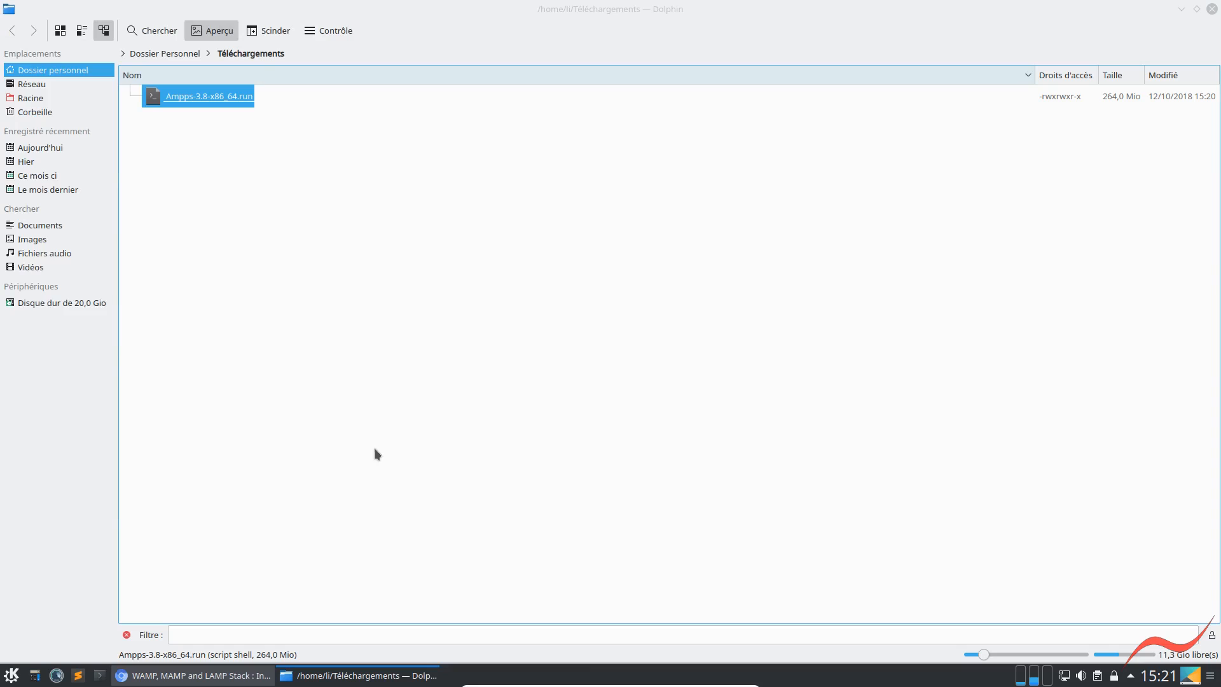
right_click(182, 99)
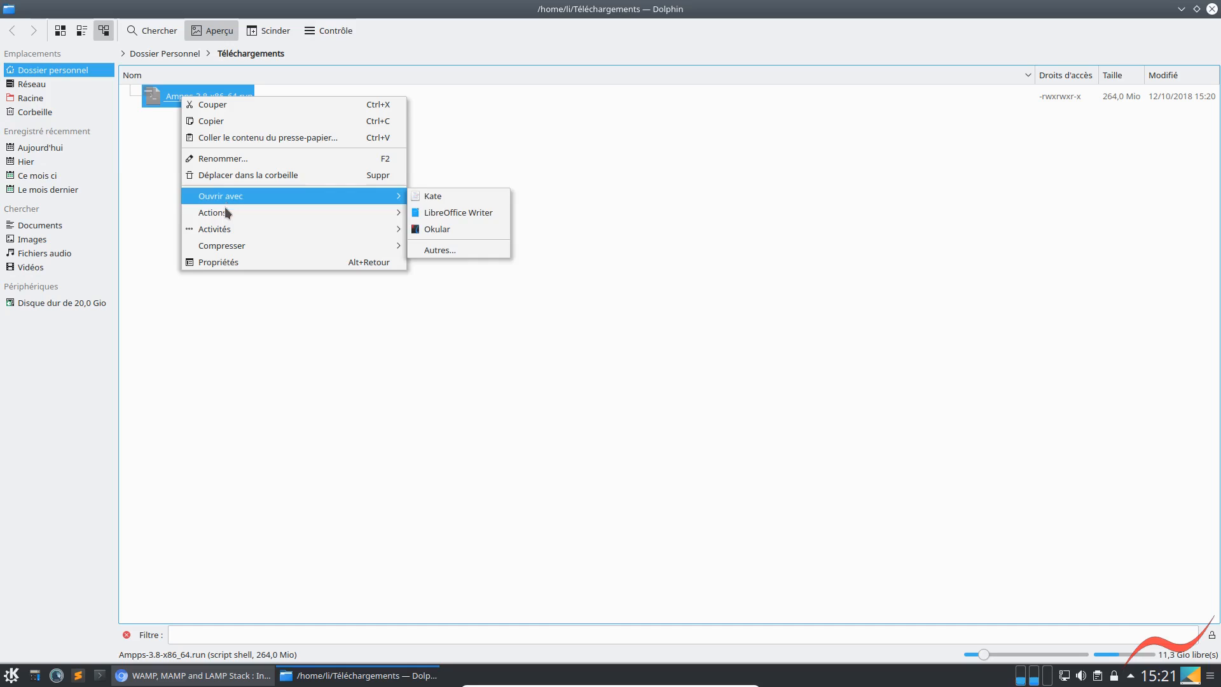
mouse_move(226, 209)
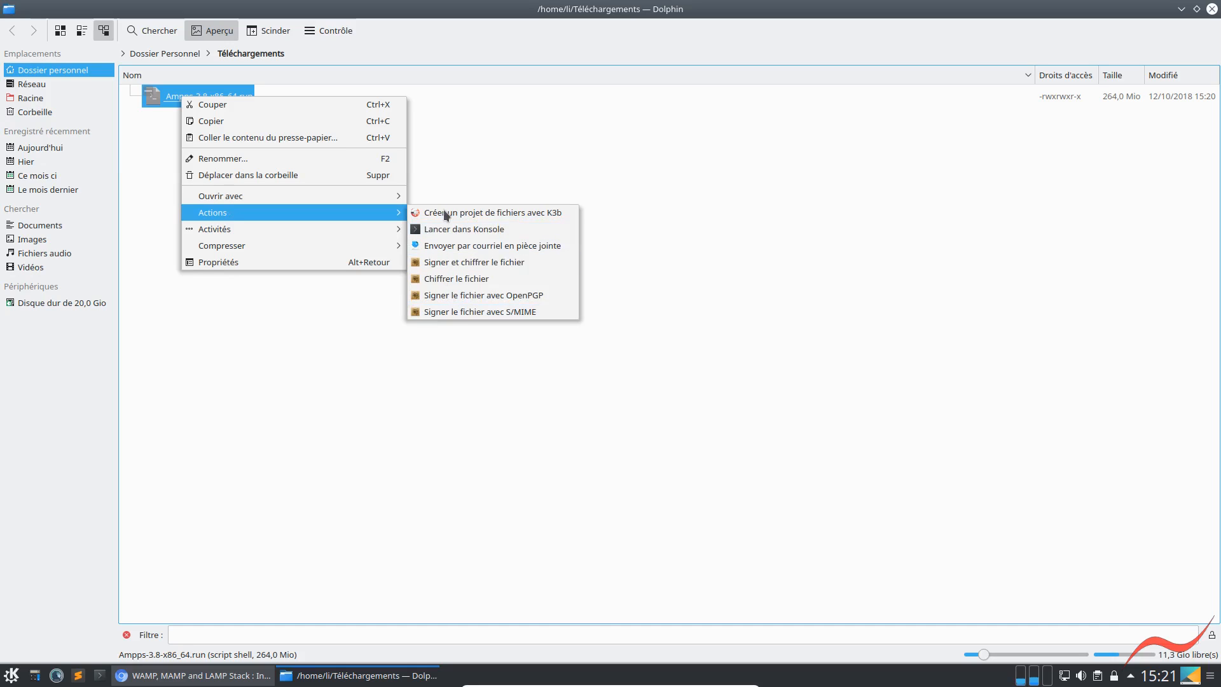
left_click(707, 288)
left_click(425, 299)
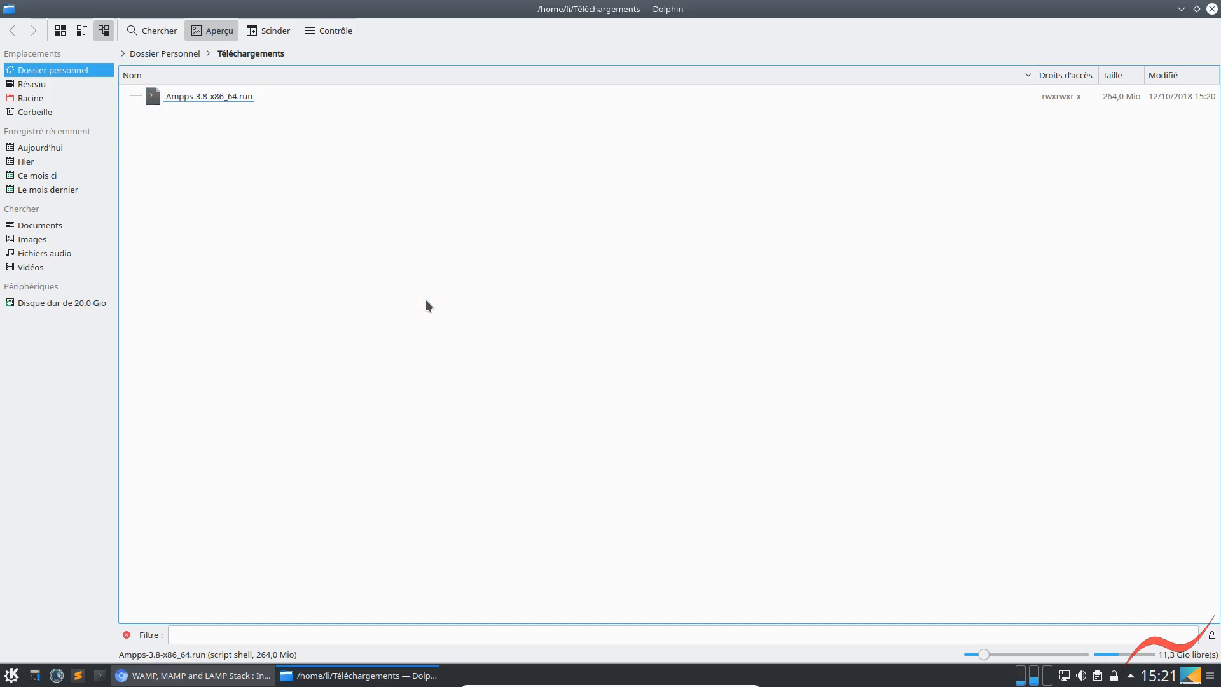
Show Dolphin's built-in terminal in Téléchargements and start a root shell with sudo su, entering the account password
key("F4")
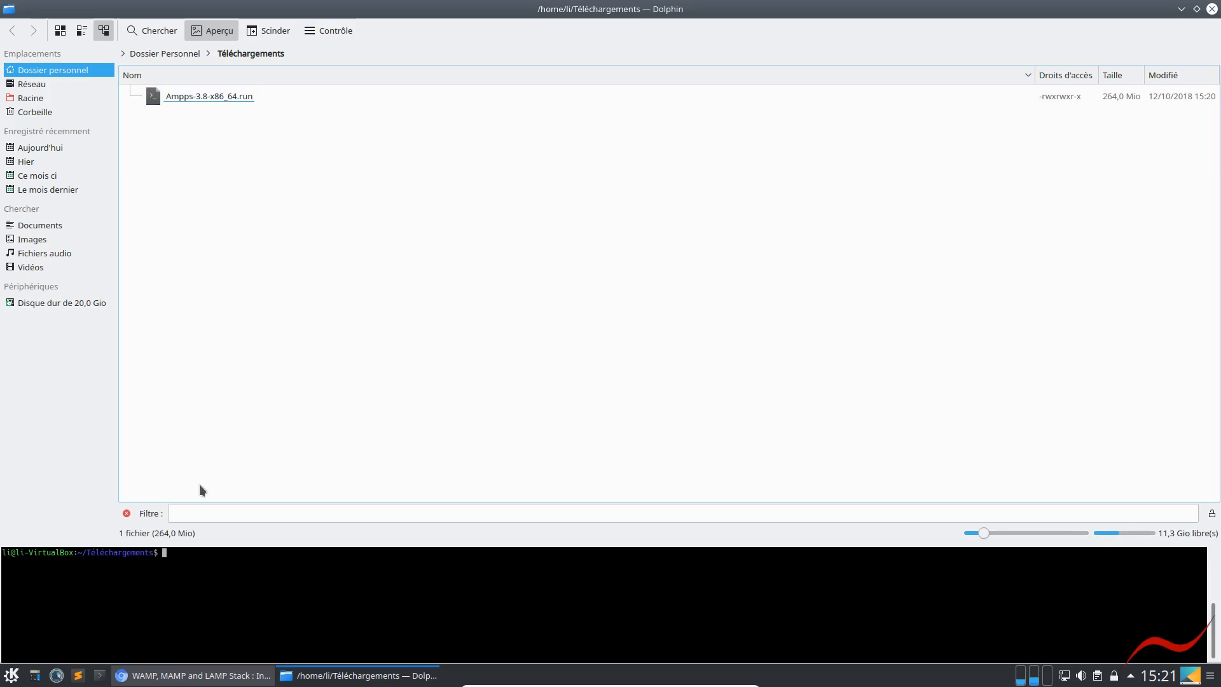
left_click(206, 579)
type("sudo su")
key("Return")
key("Return")
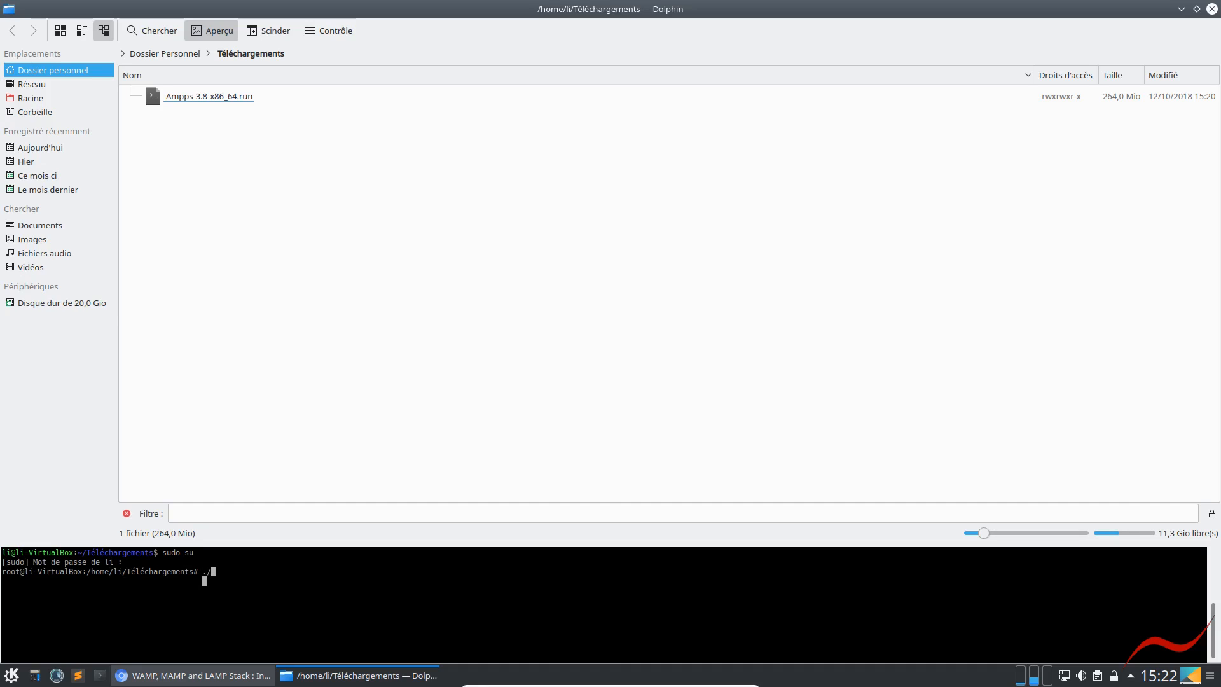
Run ./Ampps-3.8-x86_64.run as root in the terminal to install AMPPS
type("./A")
key("Tab")
key("Return")
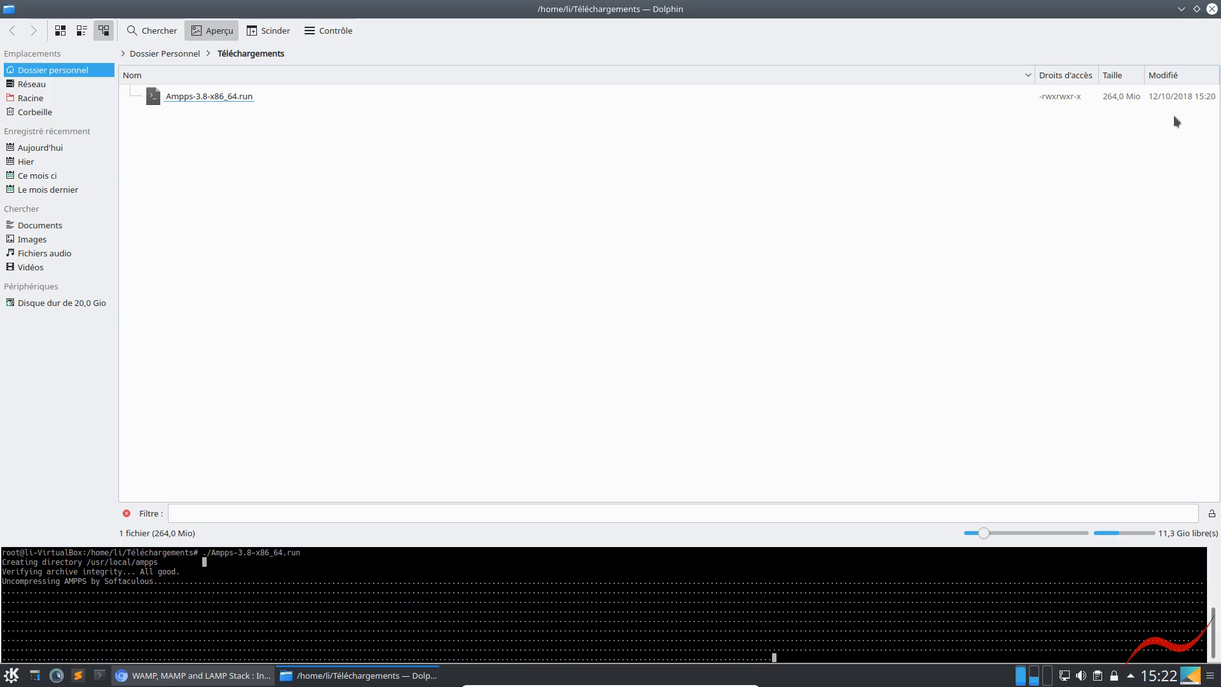
Switch to Chromium, open a new tab and minimize it, and check the AMPPS installer's progress in Dolphin's terminal
left_click(1181, 9)
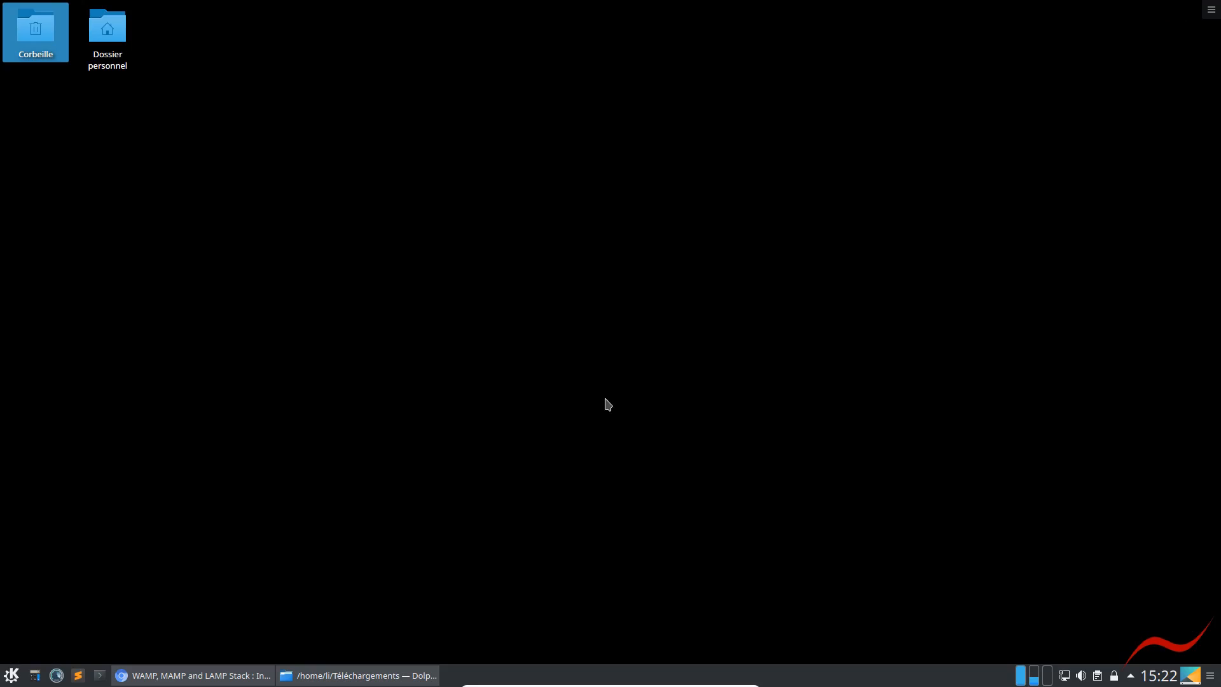
left_click(230, 679)
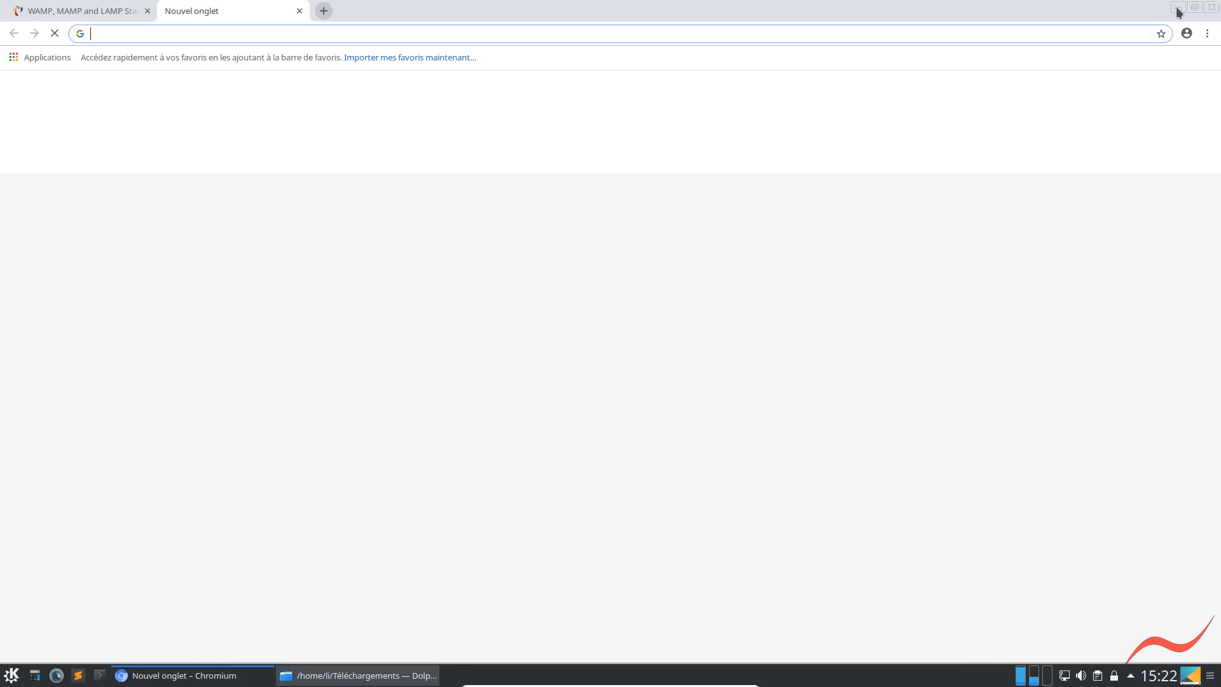
left_click(1179, 9)
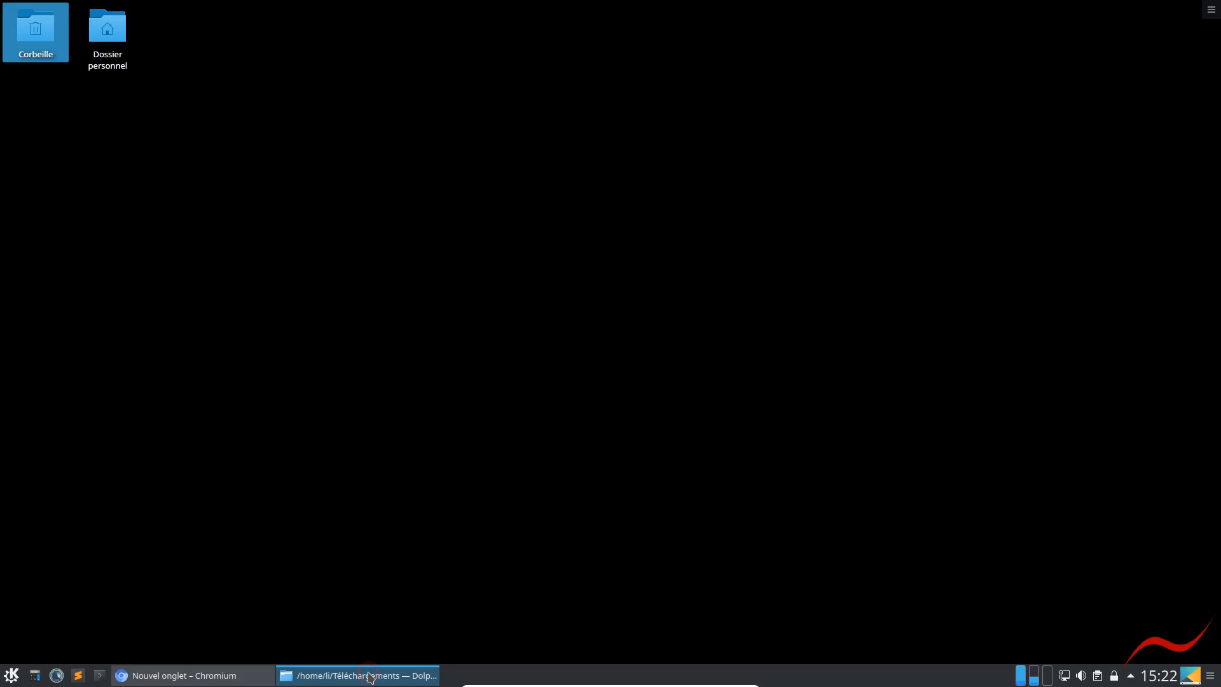
left_click(370, 678)
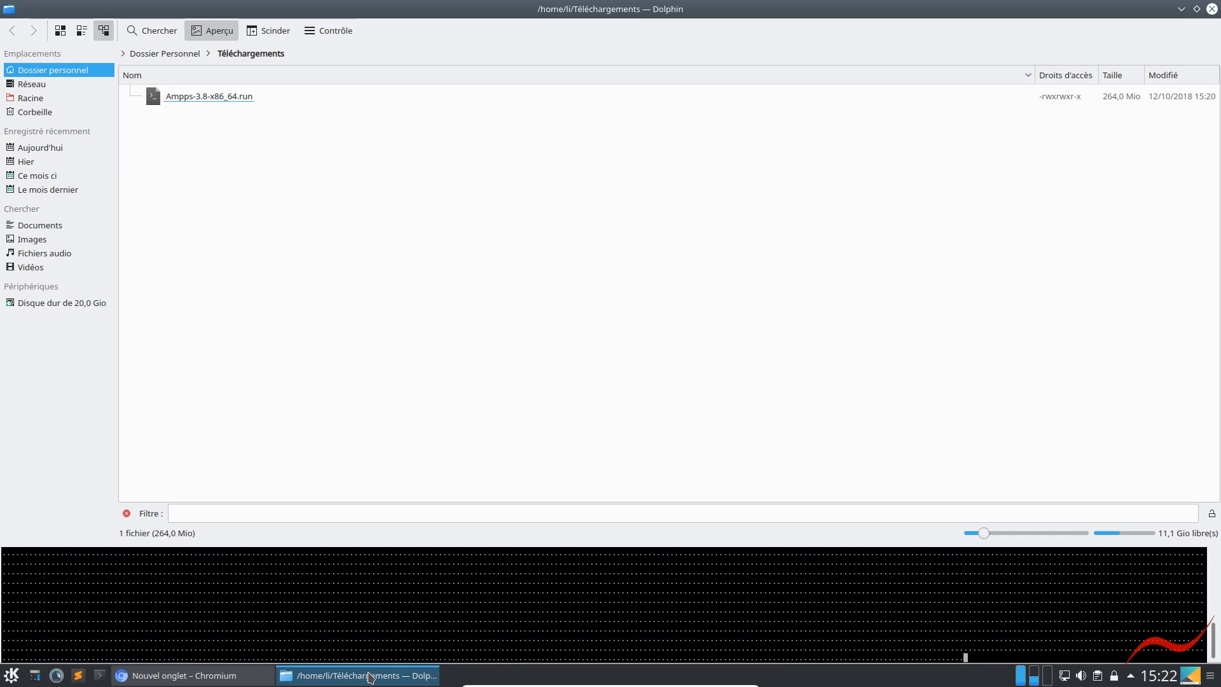
left_click(1181, 9)
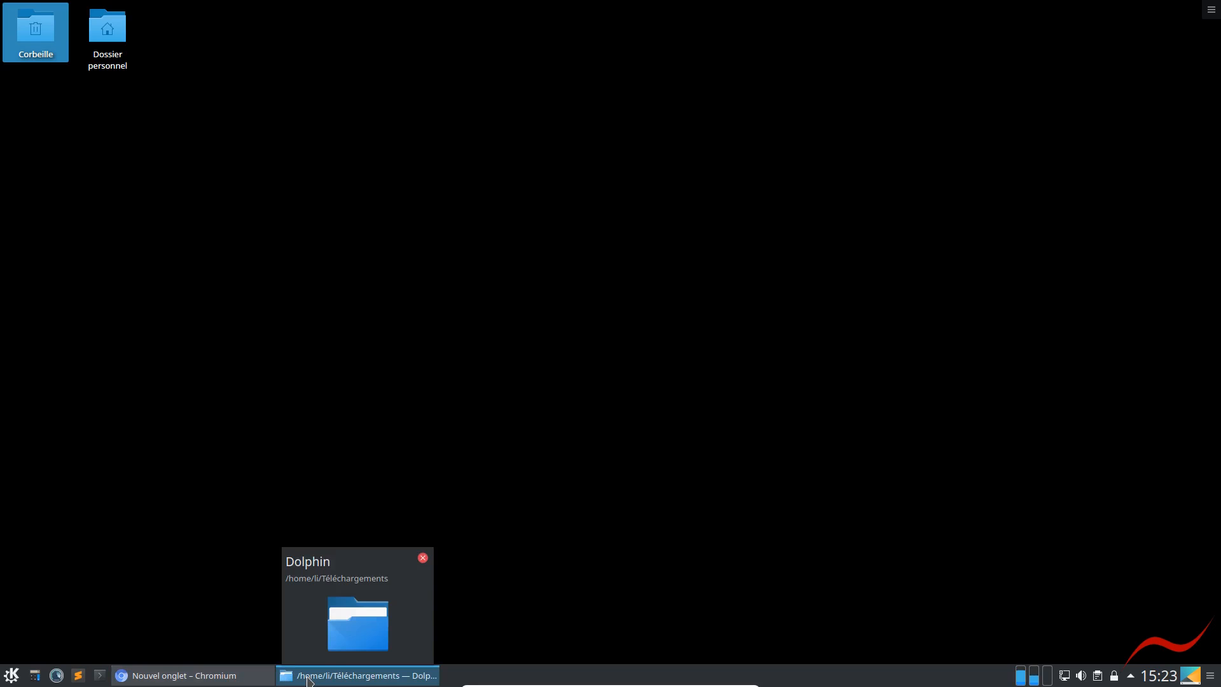
Return to the AMPPS downloads page in Chromium and open the Installing Ampps documentation linked in its footer
left_click(248, 643)
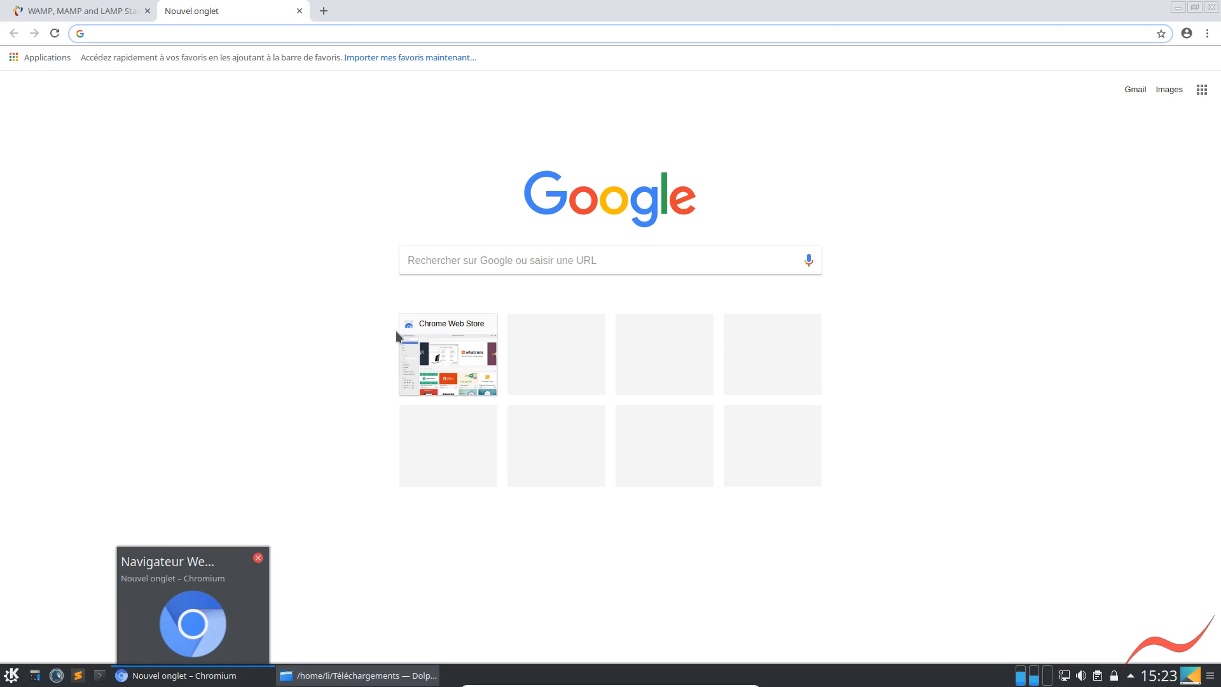
left_click(68, 14)
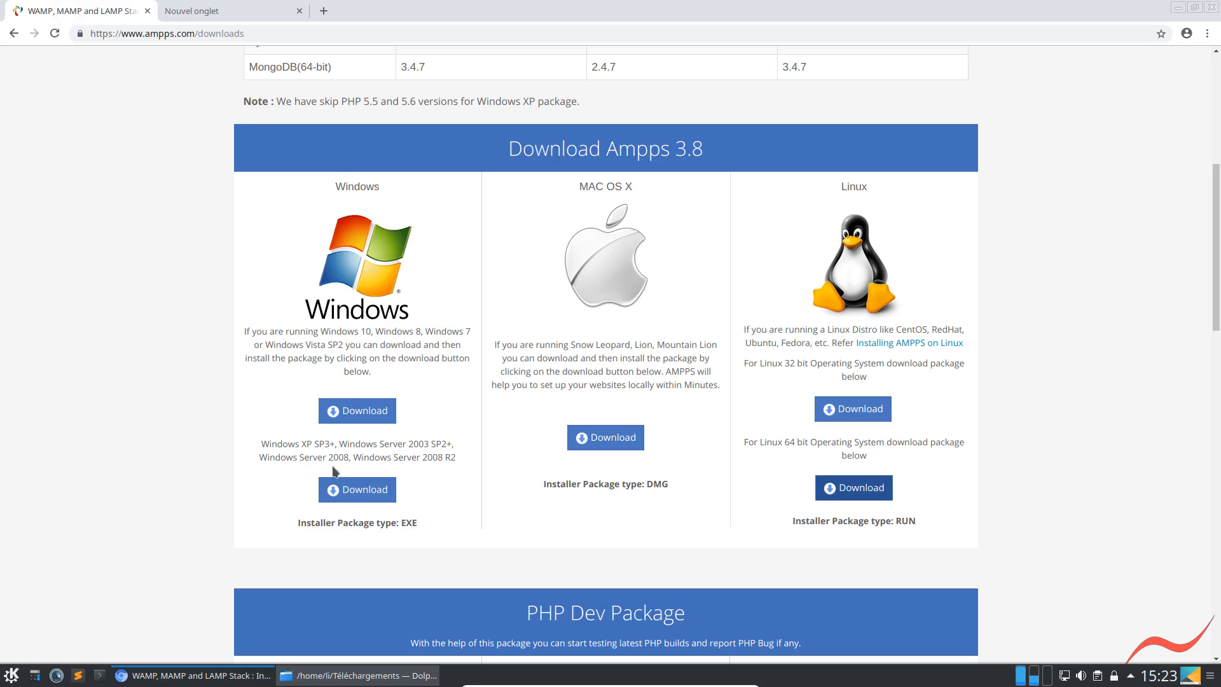
scroll(325, 474, "down", 1)
scroll(315, 475, "down", 10)
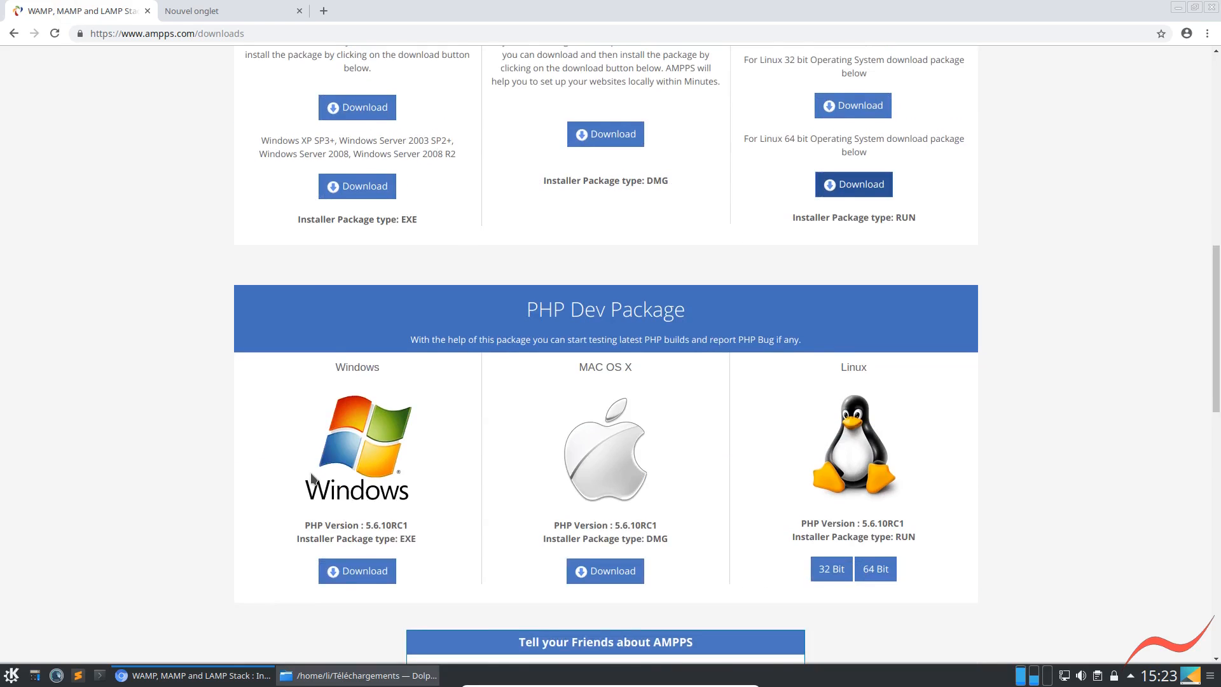
scroll(311, 472, "up", 3)
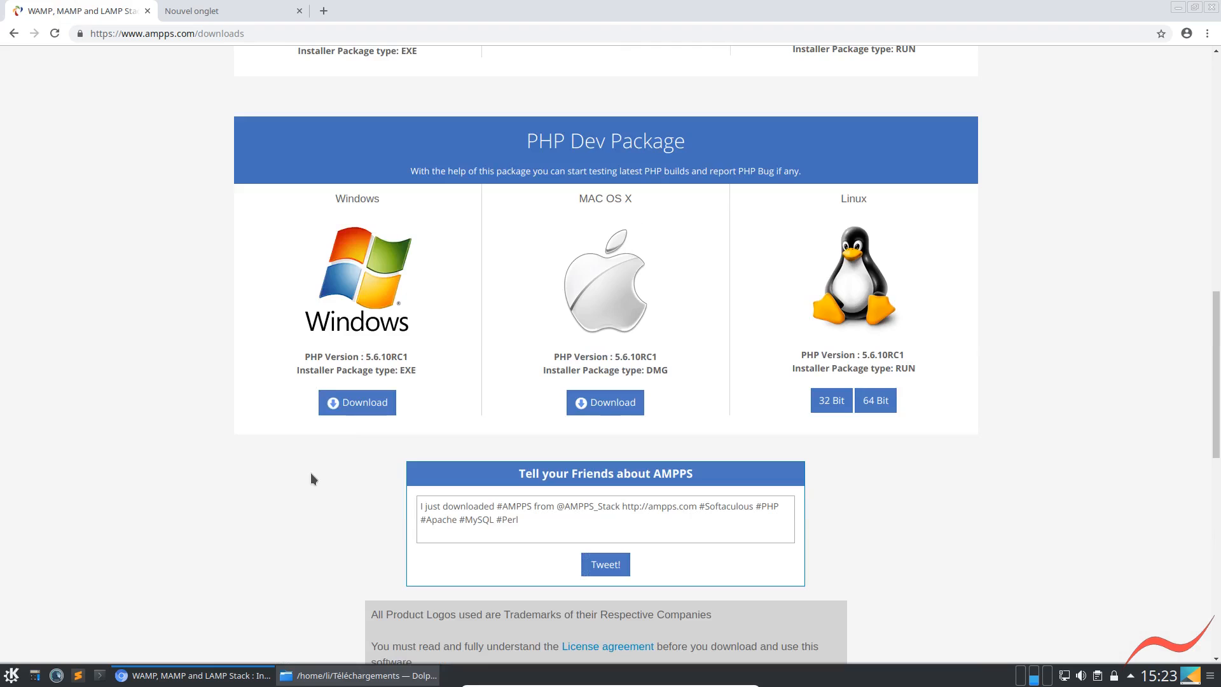
scroll(310, 472, "down", 4)
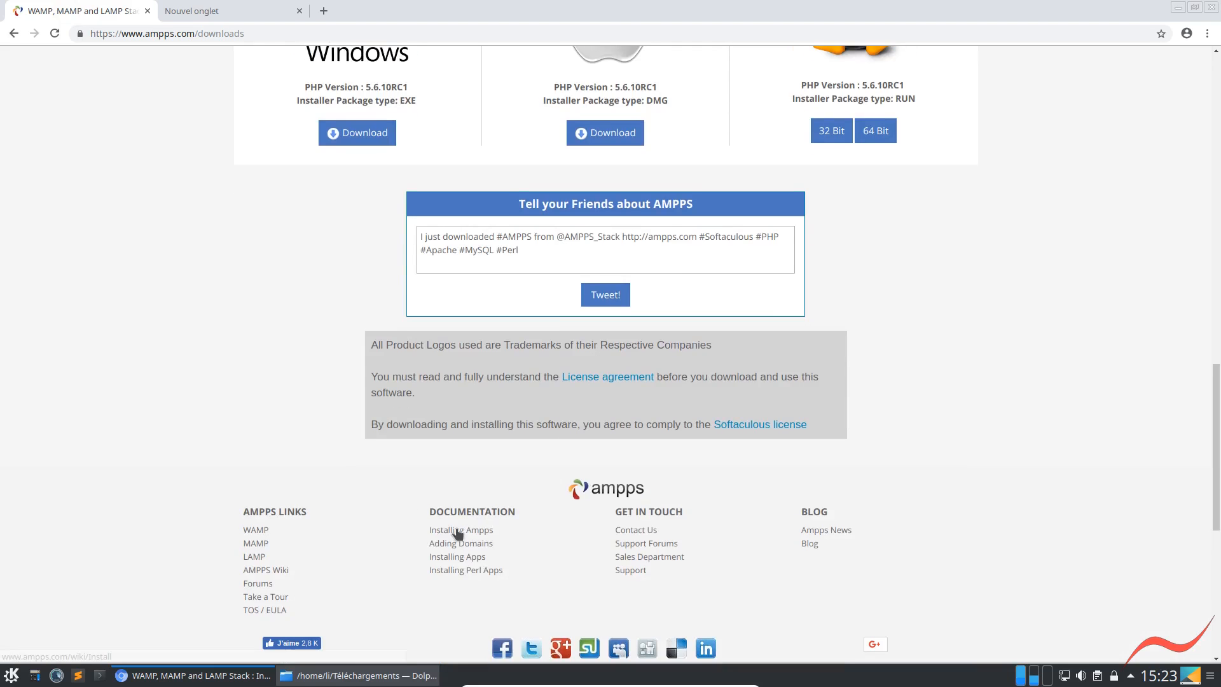
left_click(456, 533)
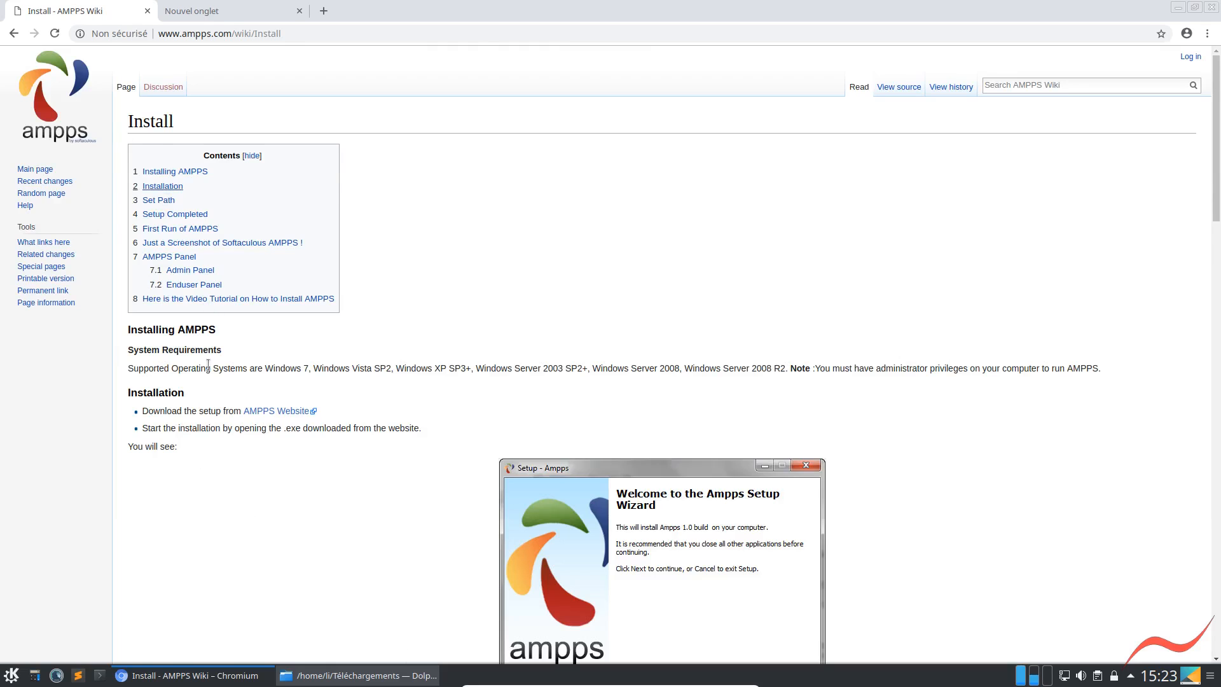
Read through the AMPPS Wiki Install page from the system requirements to the First Run of AMPPS section
scroll(210, 390, "down", 3)
scroll(207, 384, "down", 5)
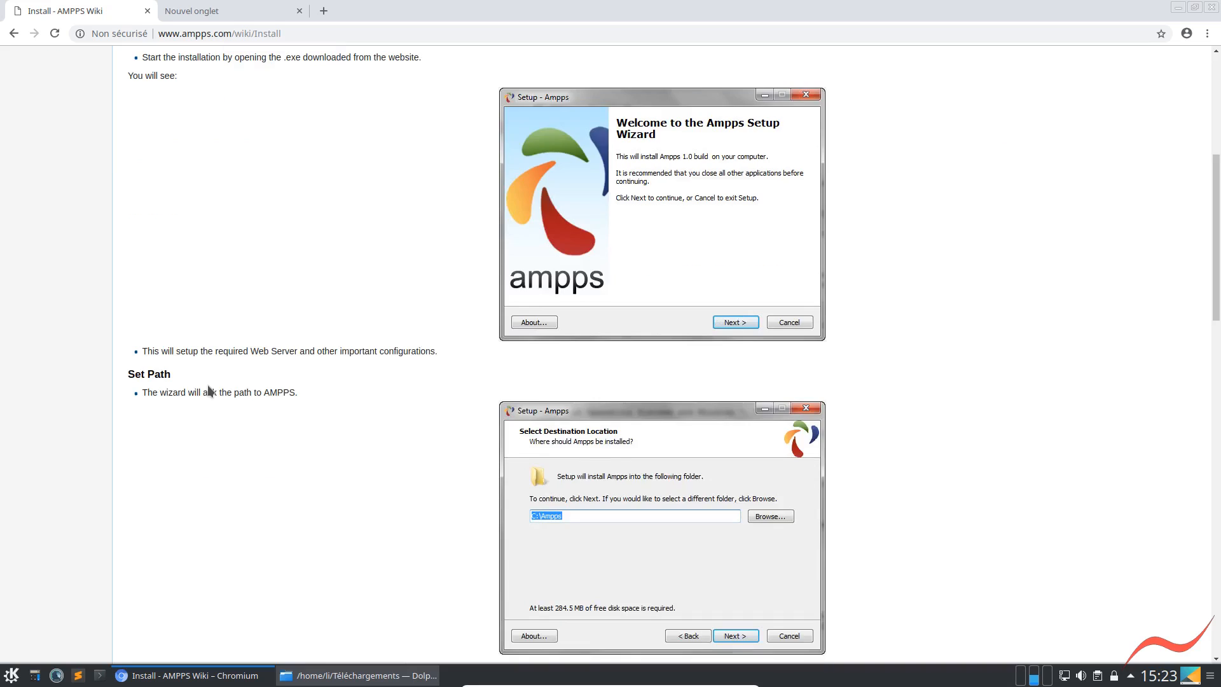
scroll(207, 384, "down", 4)
scroll(207, 384, "down", 3)
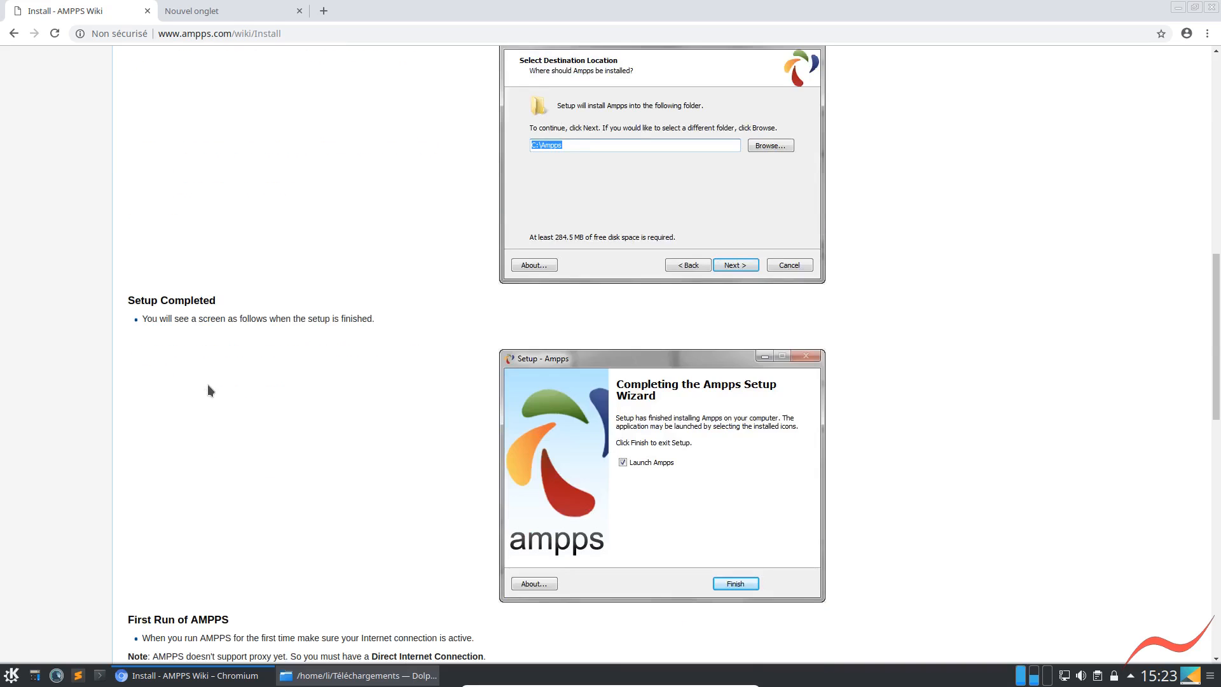
scroll(207, 384, "down", 3)
scroll(210, 390, "down", 2)
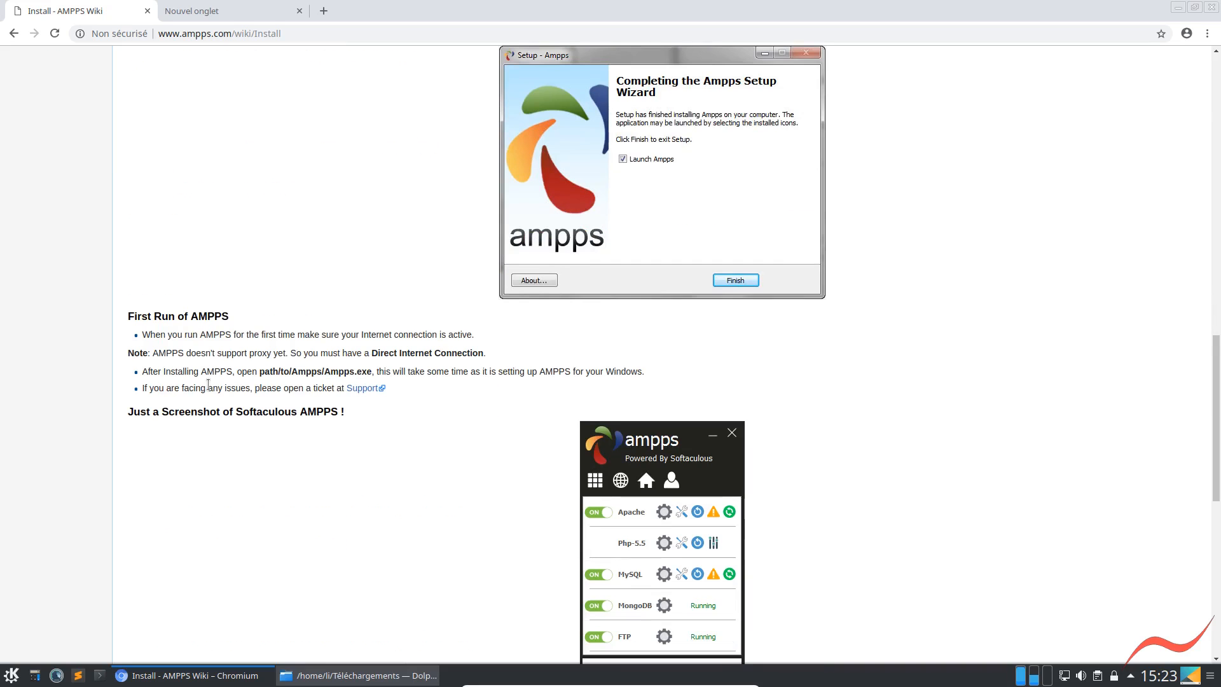
Check the AMPPS installer's progress in Dolphin's terminal and return to the wiki Install page in Chromium
left_click(1180, 8)
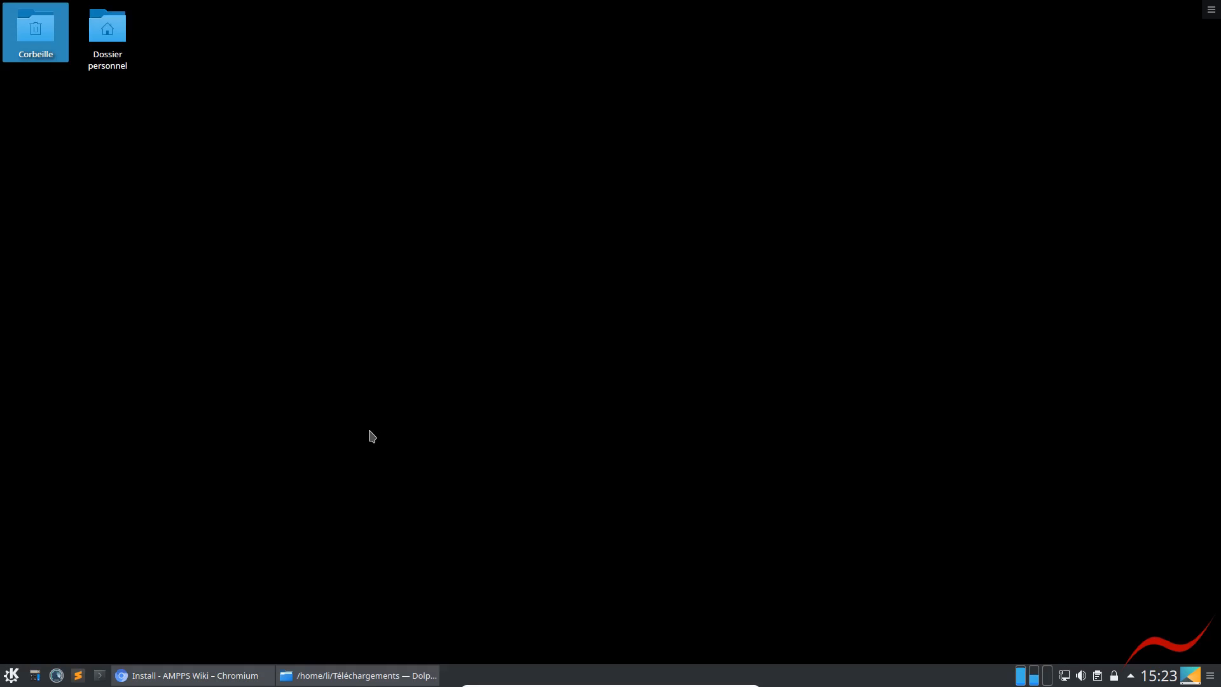
left_click(301, 679)
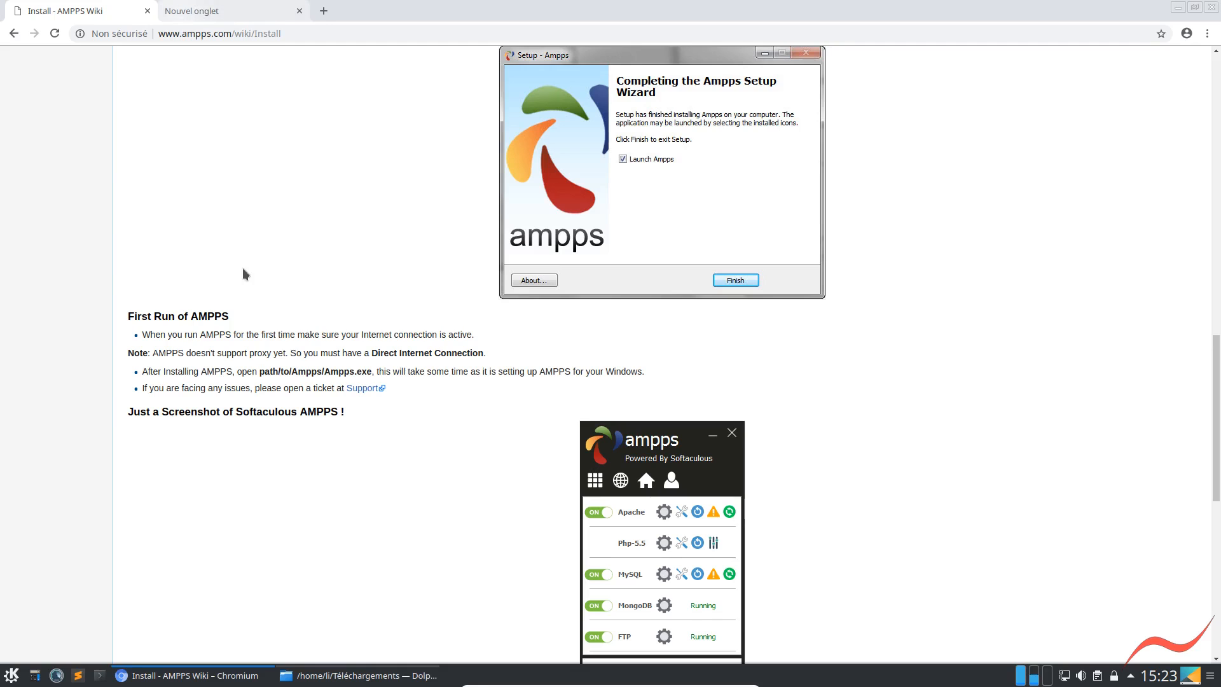
left_click(245, 268)
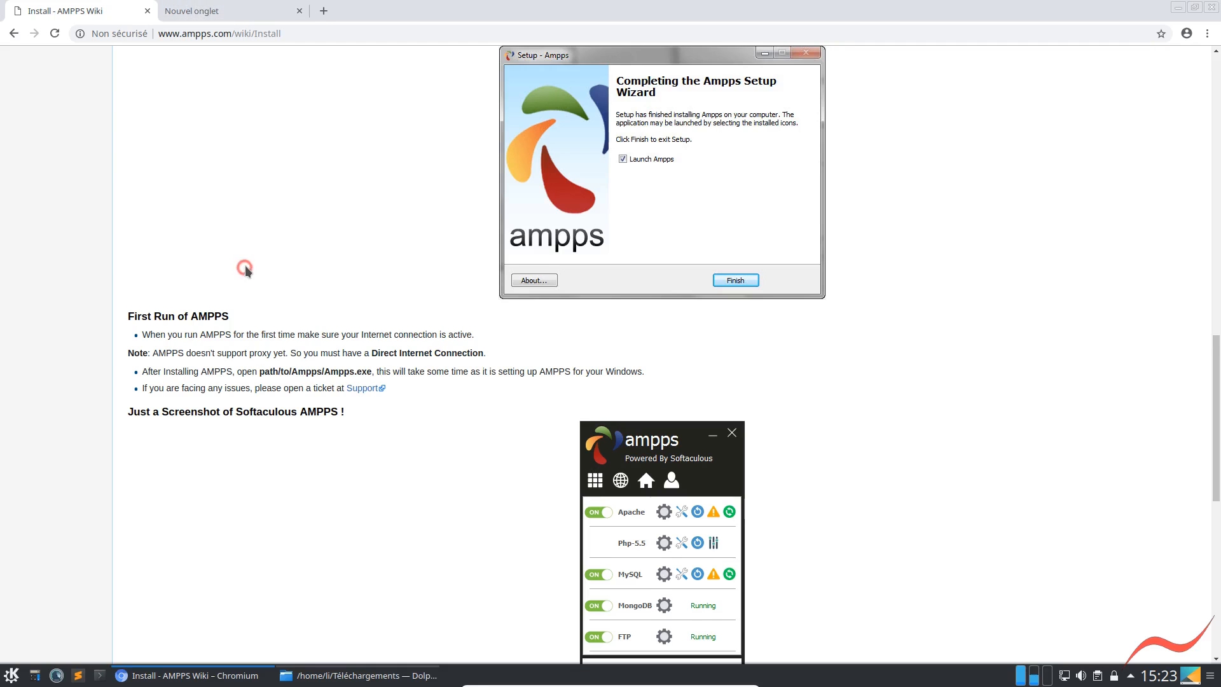
Reread the wiki Install page from the Installation section to the video tutorial, and highlight the administrator privileges note under System Requirements
scroll(248, 271, "up", 5)
scroll(243, 252, "up", 6)
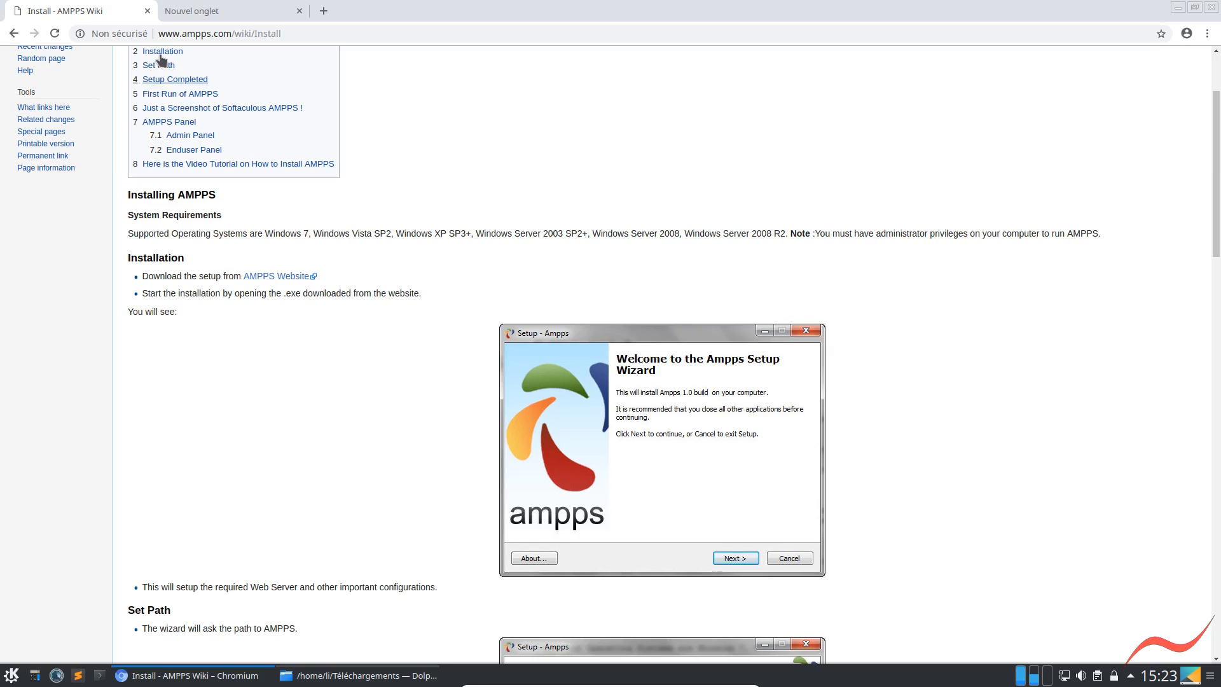
left_click(162, 51)
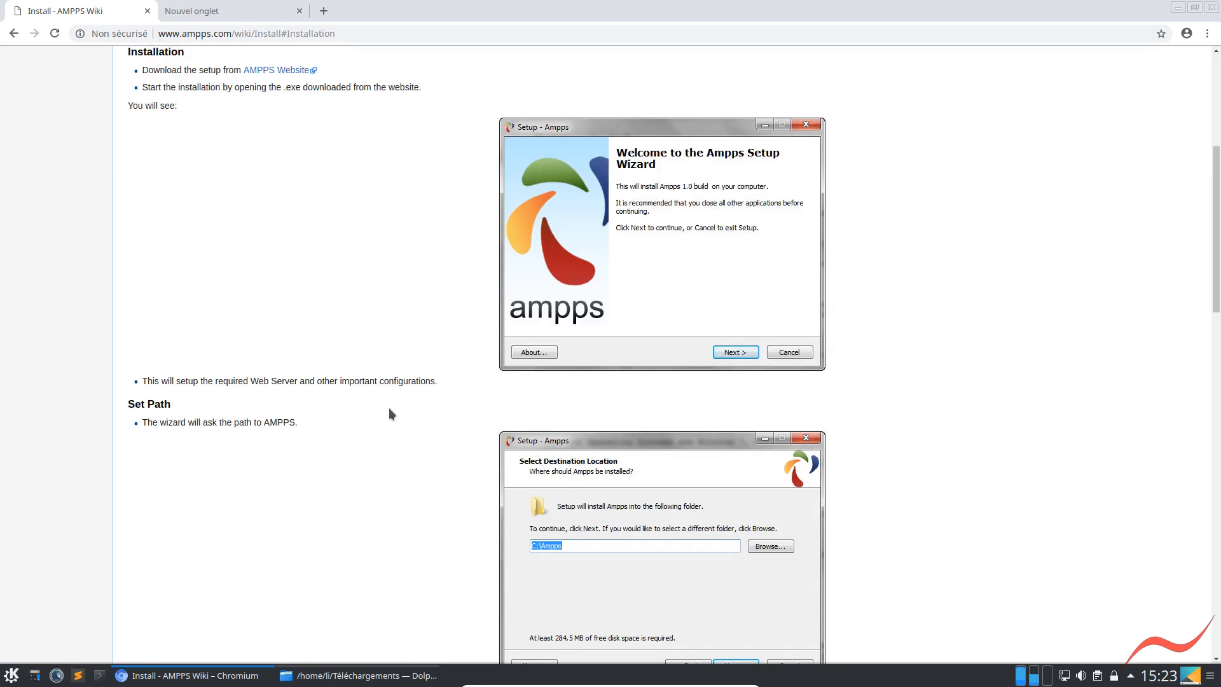
scroll(309, 470, "down", 8)
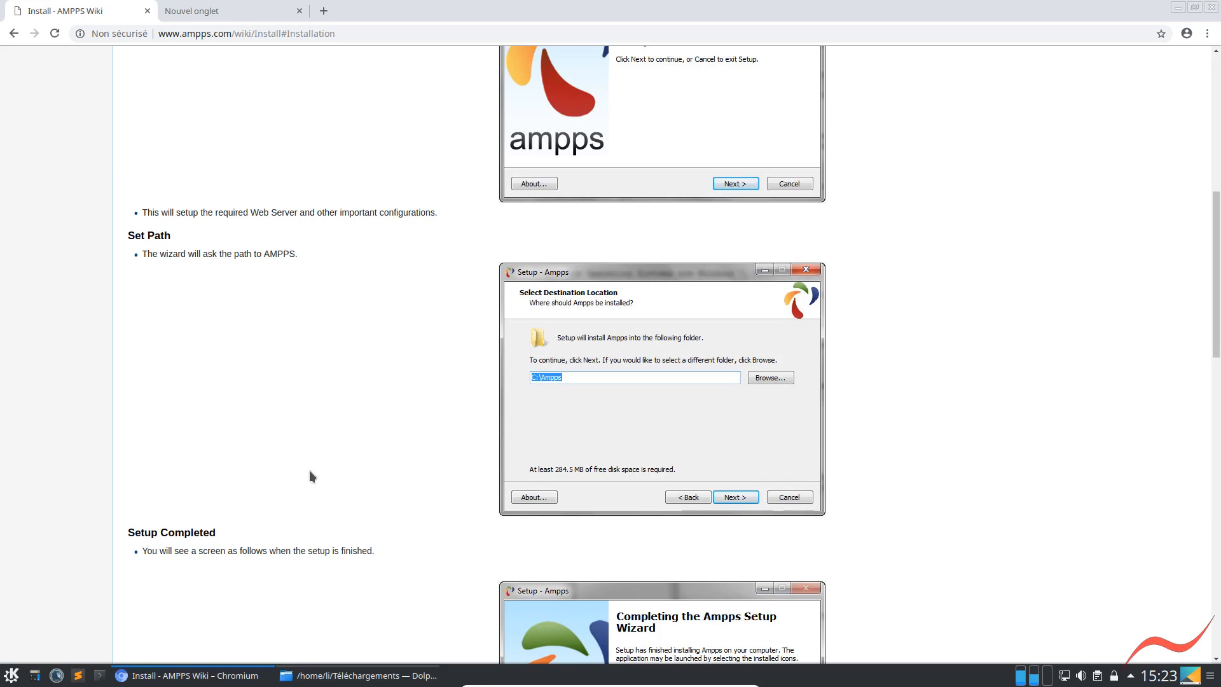
scroll(312, 468, "down", 5)
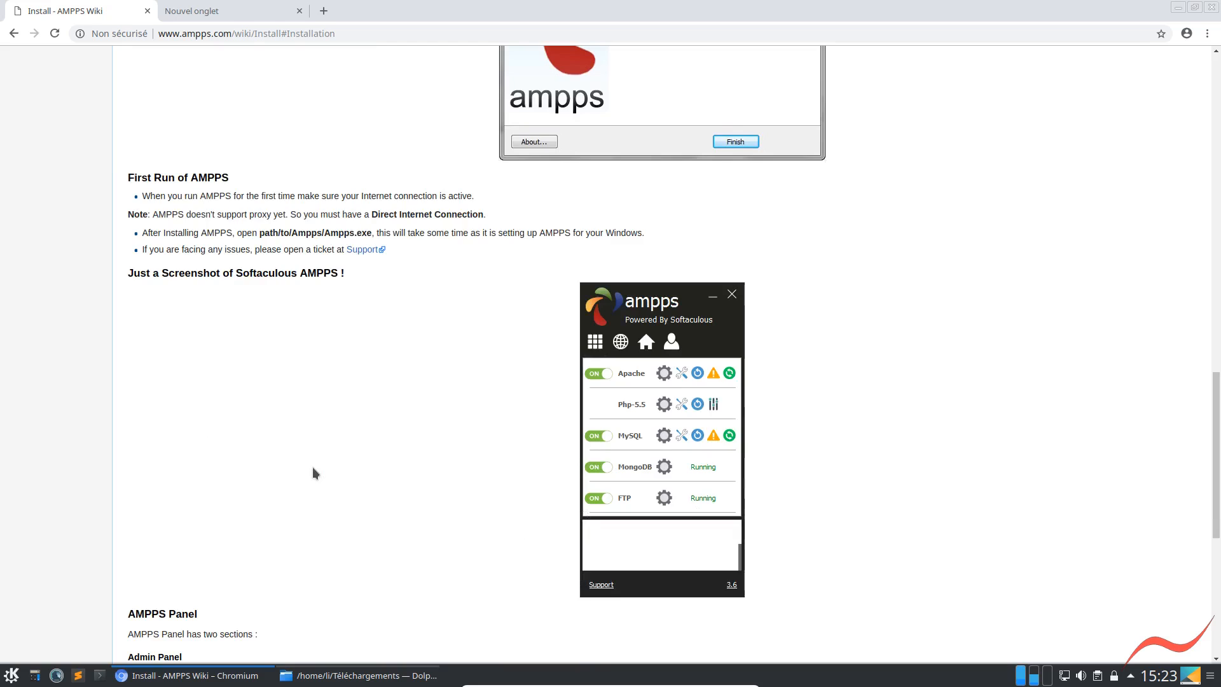
scroll(312, 470, "down", 7)
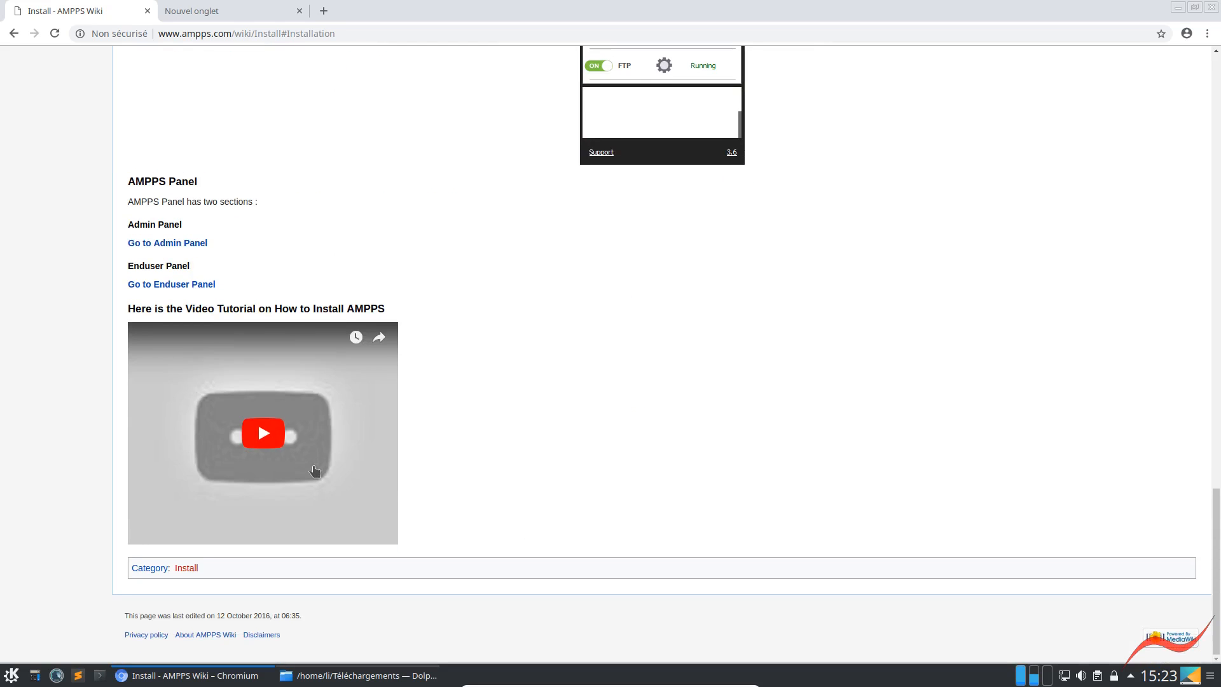
scroll(321, 462, "up", 7)
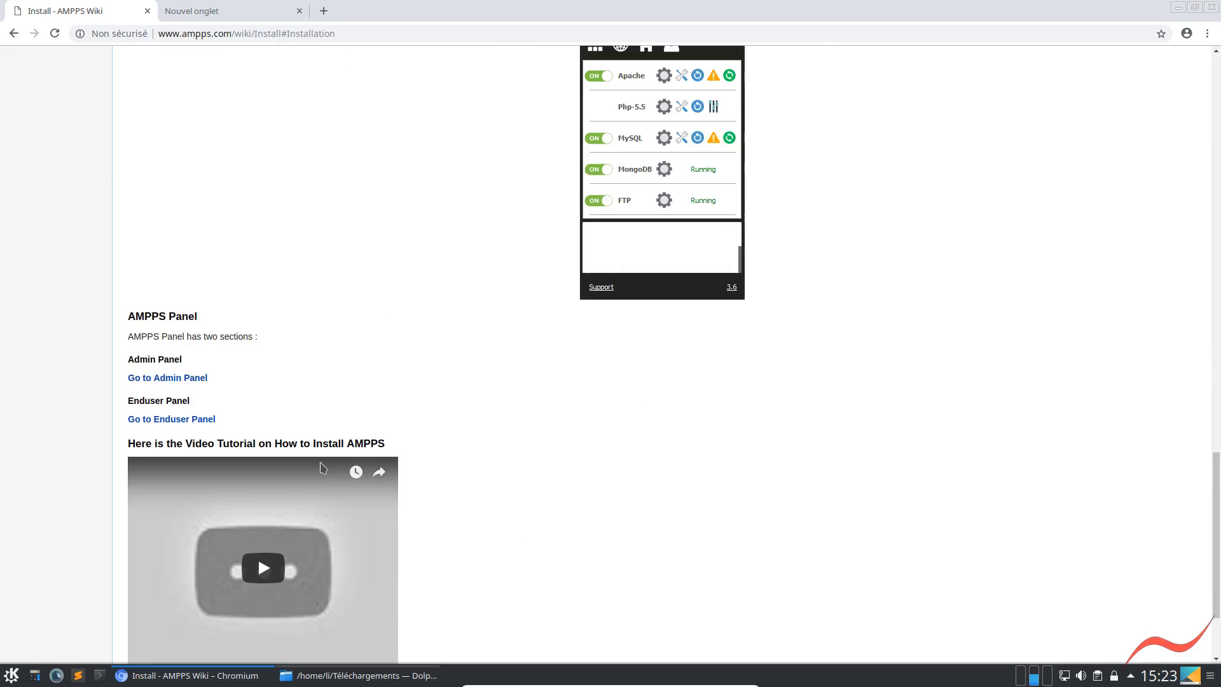
scroll(318, 467, "up", 18)
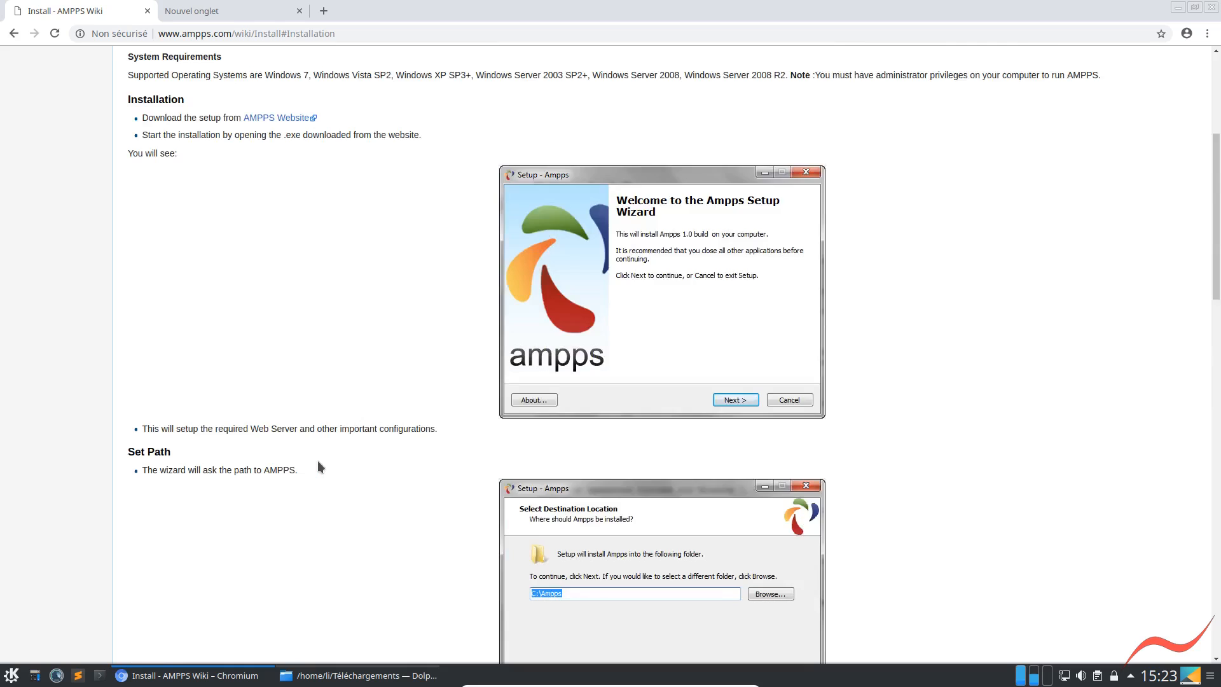
scroll(318, 467, "up", 1)
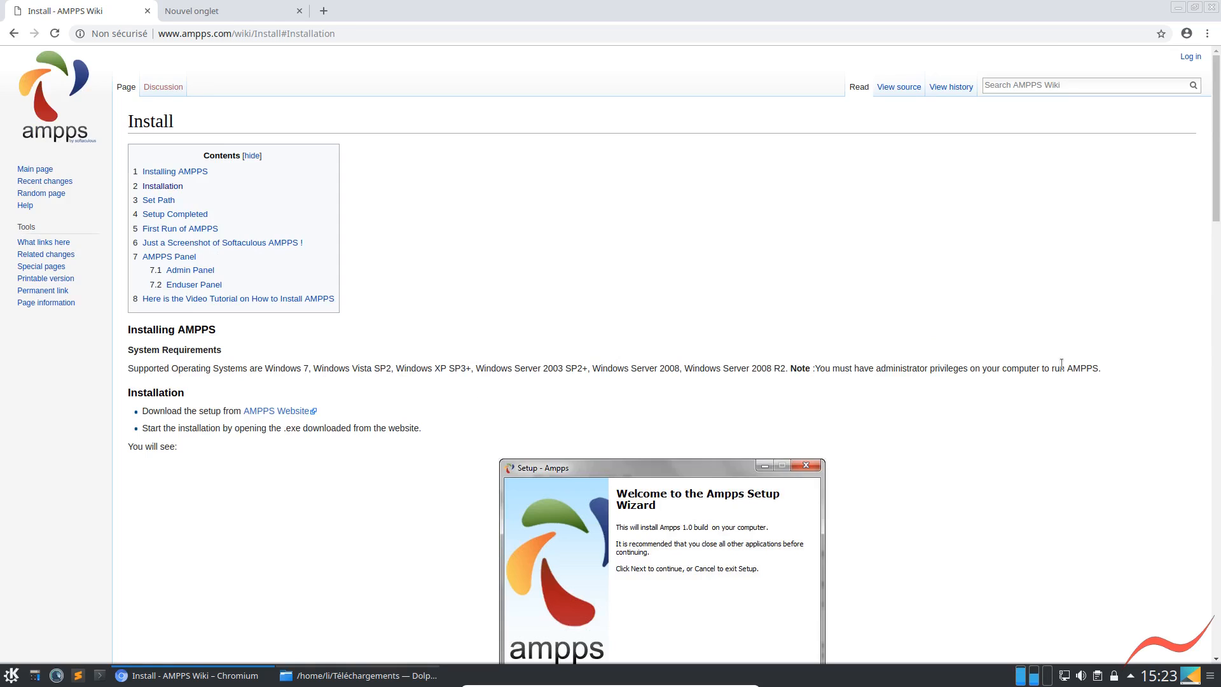
left_click_drag(868, 372, 814, 371)
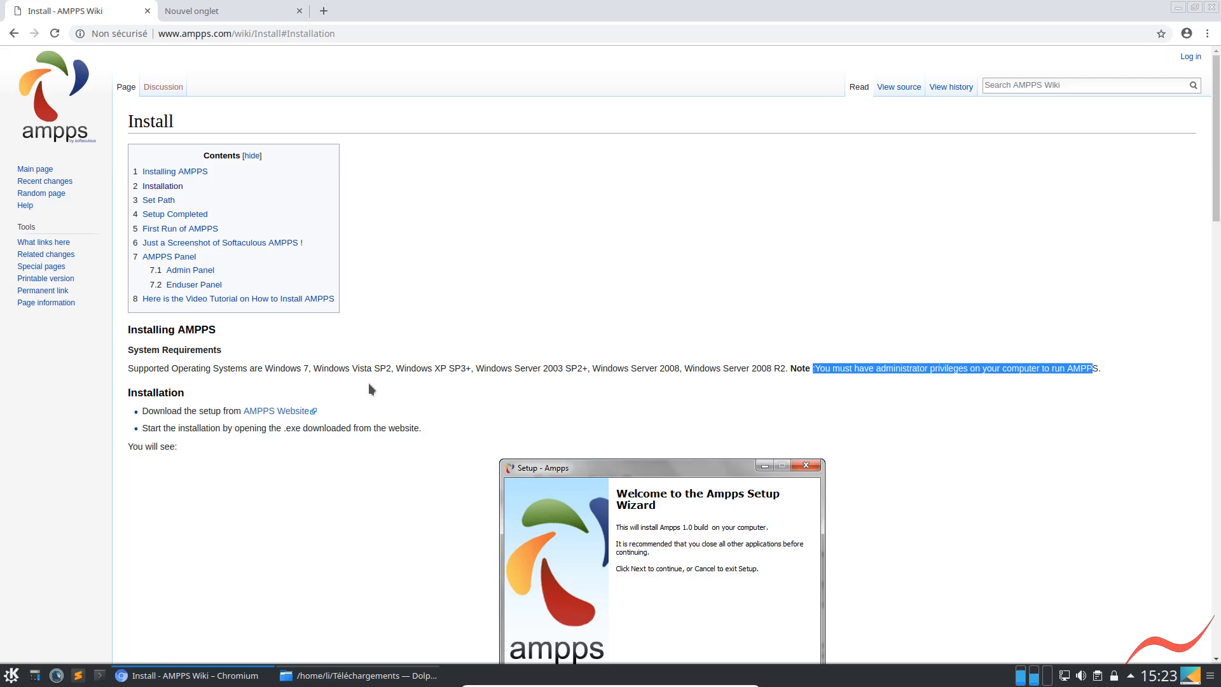
Open the AMPPS documentation's Main Page through the AMPPS home page, and check the installer's progress in Dolphin
left_click(159, 172)
scroll(380, 302, "up", 3)
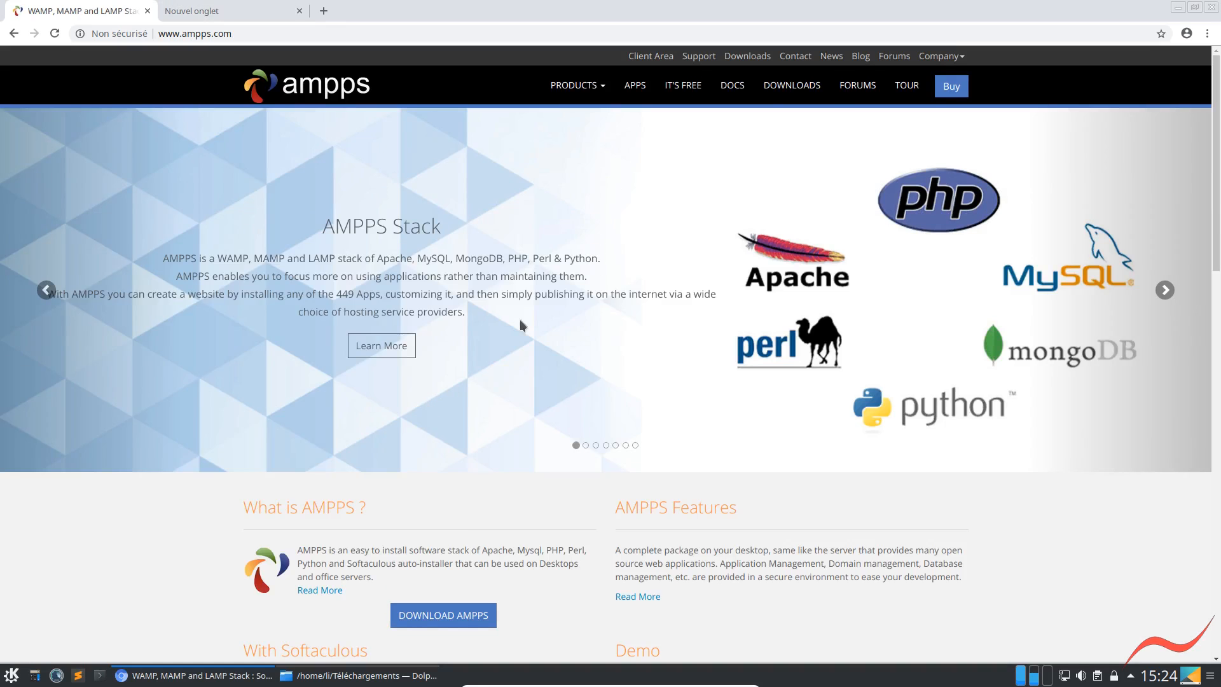
left_click(733, 85)
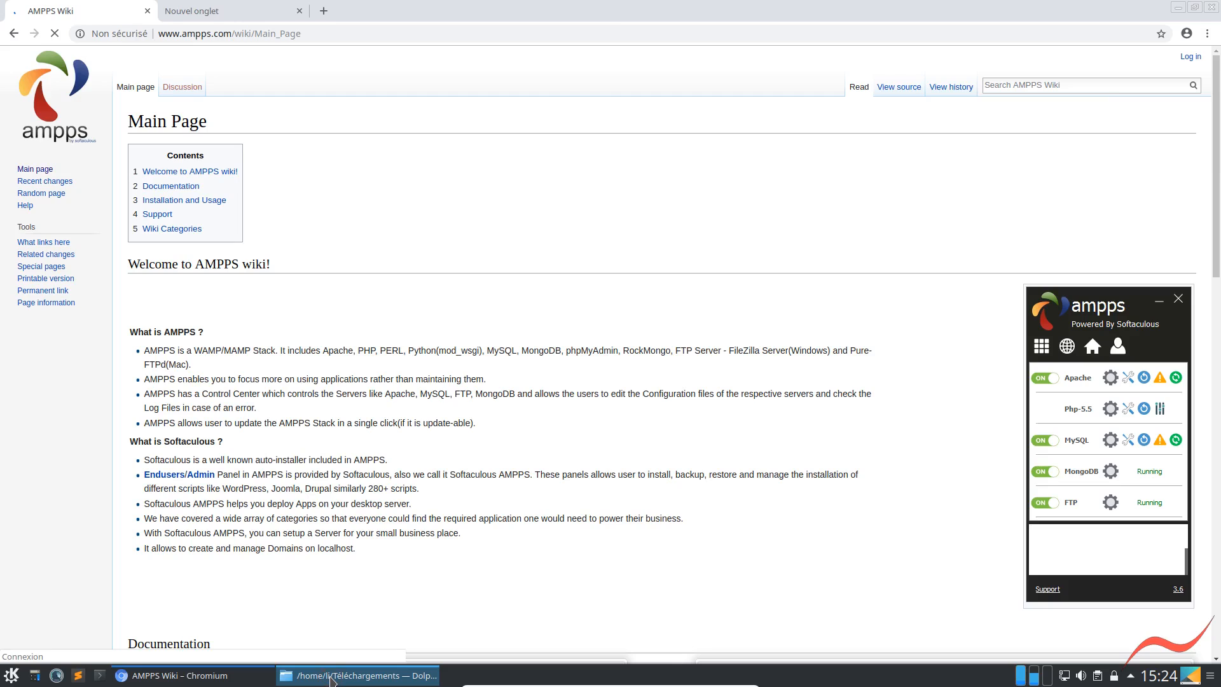
left_click(332, 677)
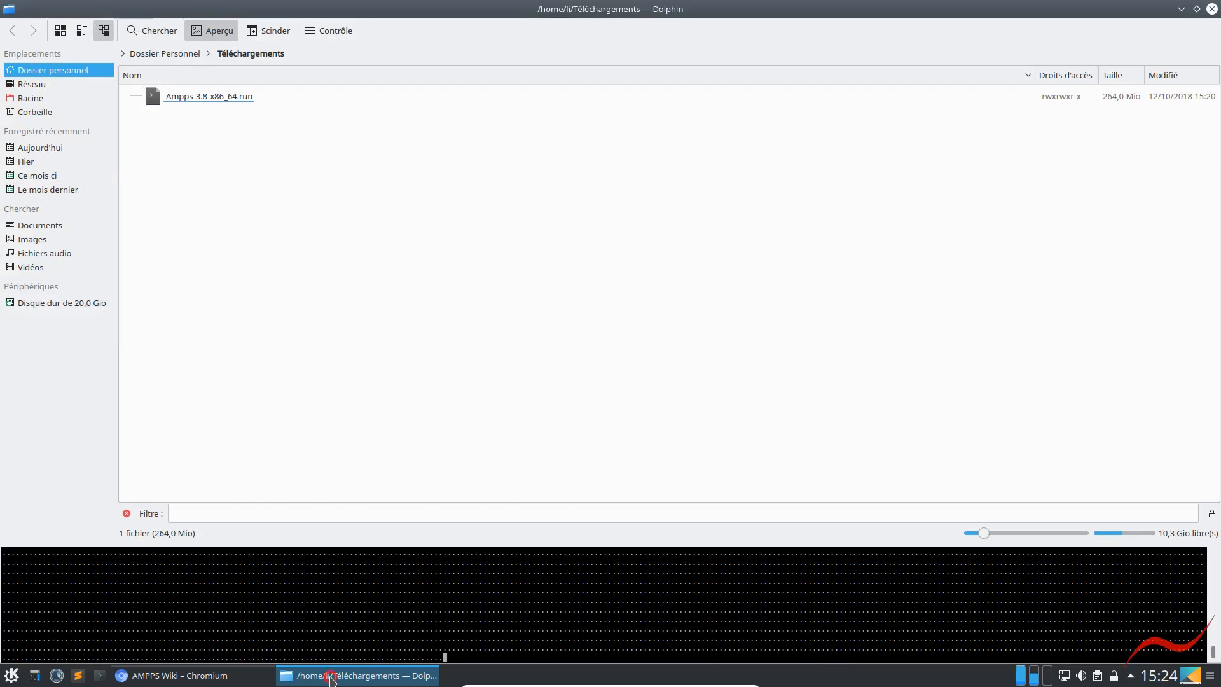
left_click(332, 679)
Open the Installing Ampps on Linux documentation, read through the instructions and highlight the sudo ./Ampps-<version>-<arch>.run command
scroll(264, 345, "down", 3)
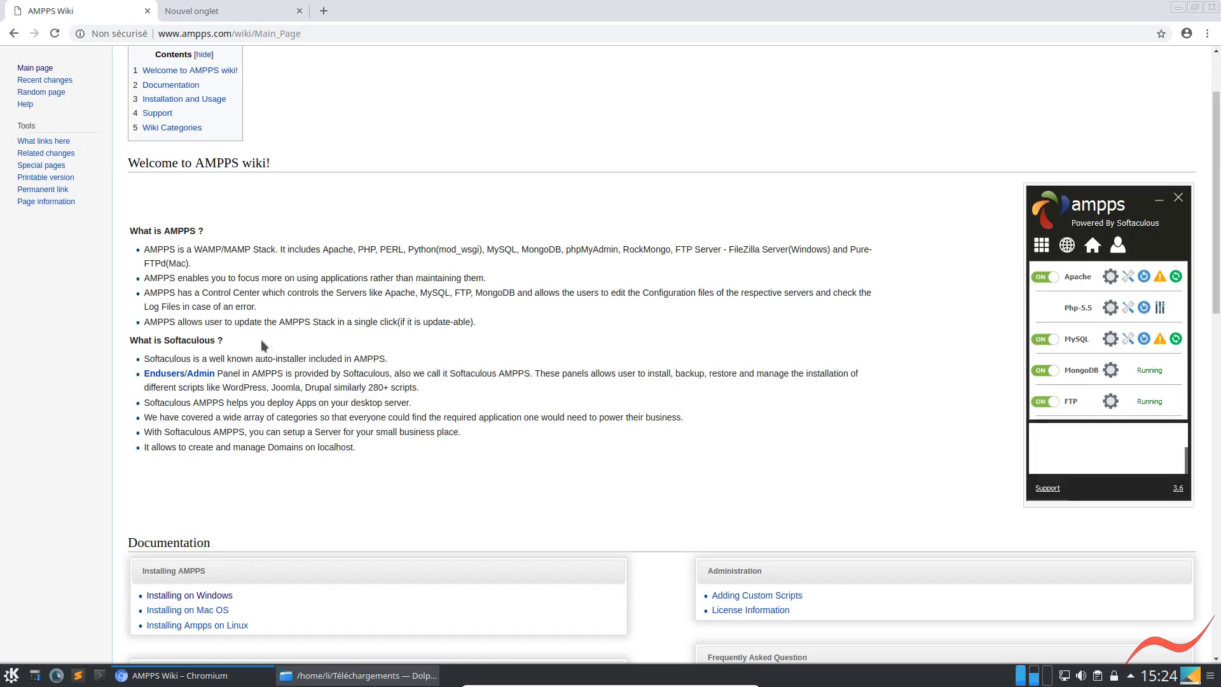
scroll(264, 346, "down", 3)
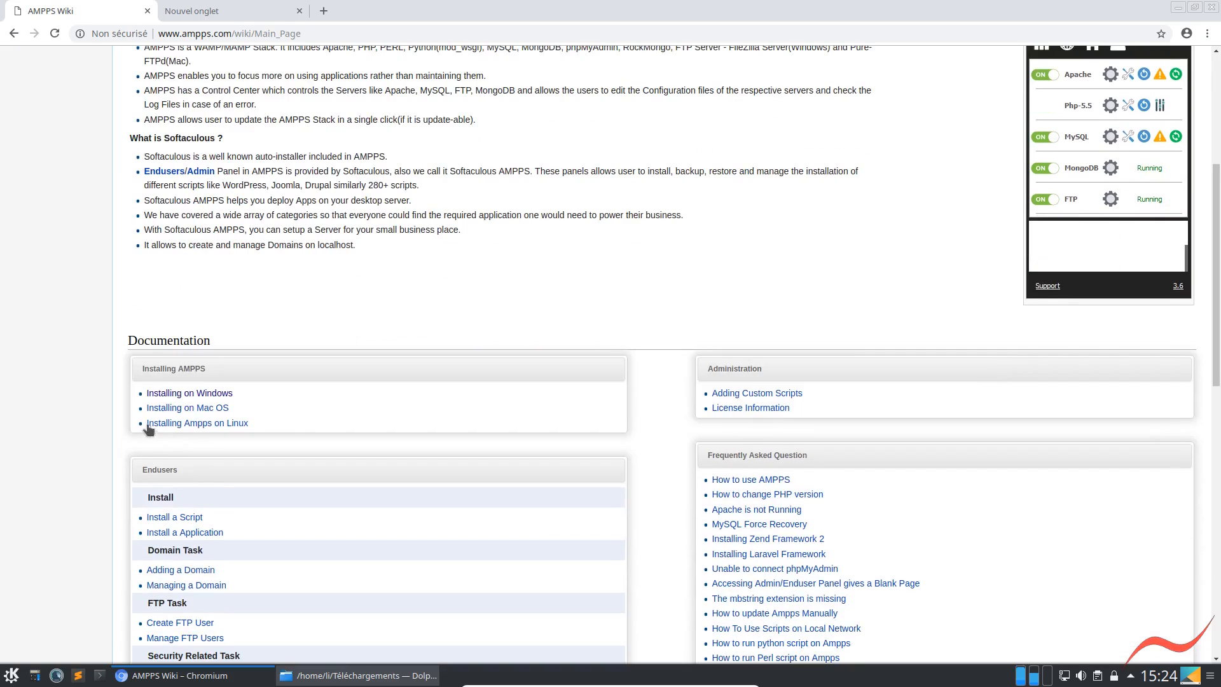
left_click(185, 425)
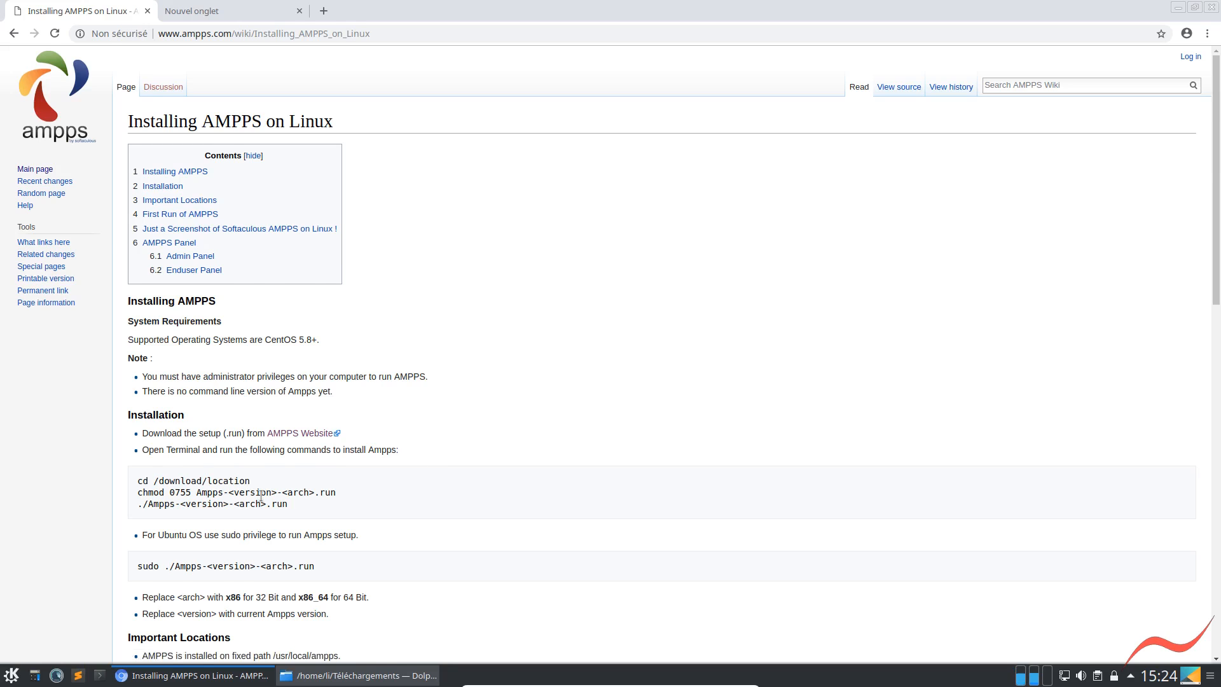
scroll(261, 496, "down", 2)
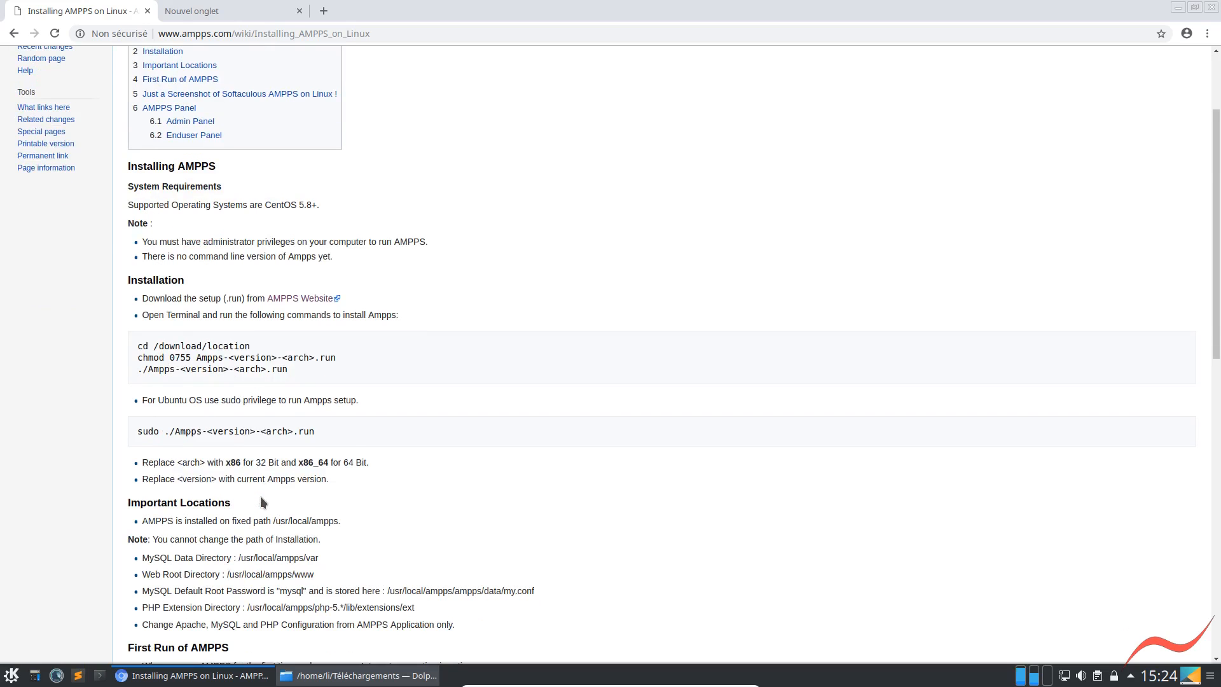
scroll(264, 490, "down", 2)
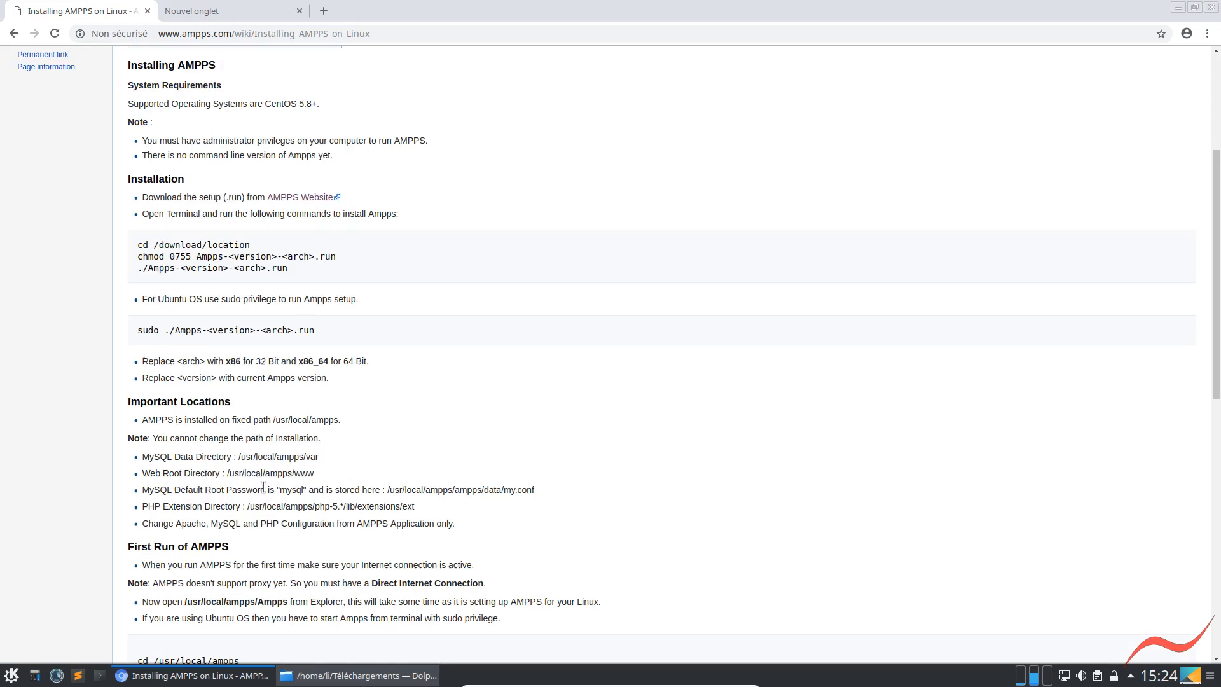
left_click_drag(137, 330, 322, 330)
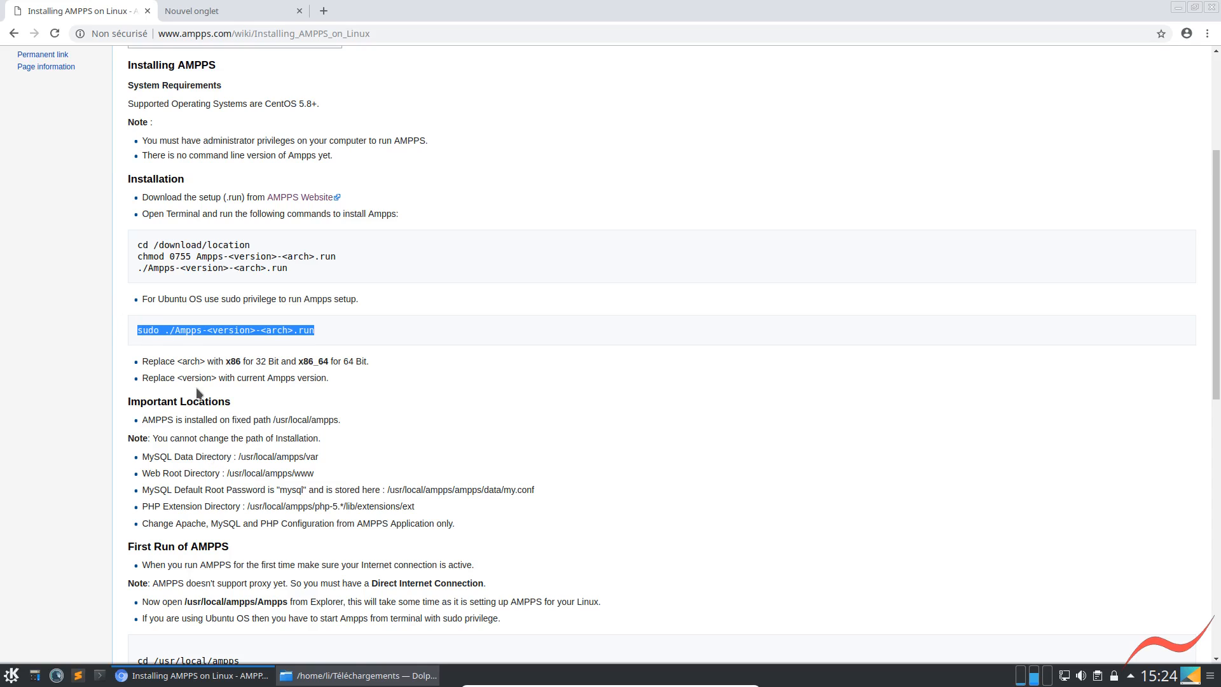
Switch to Dolphin's terminal and leave the root session with exit
left_click(1177, 9)
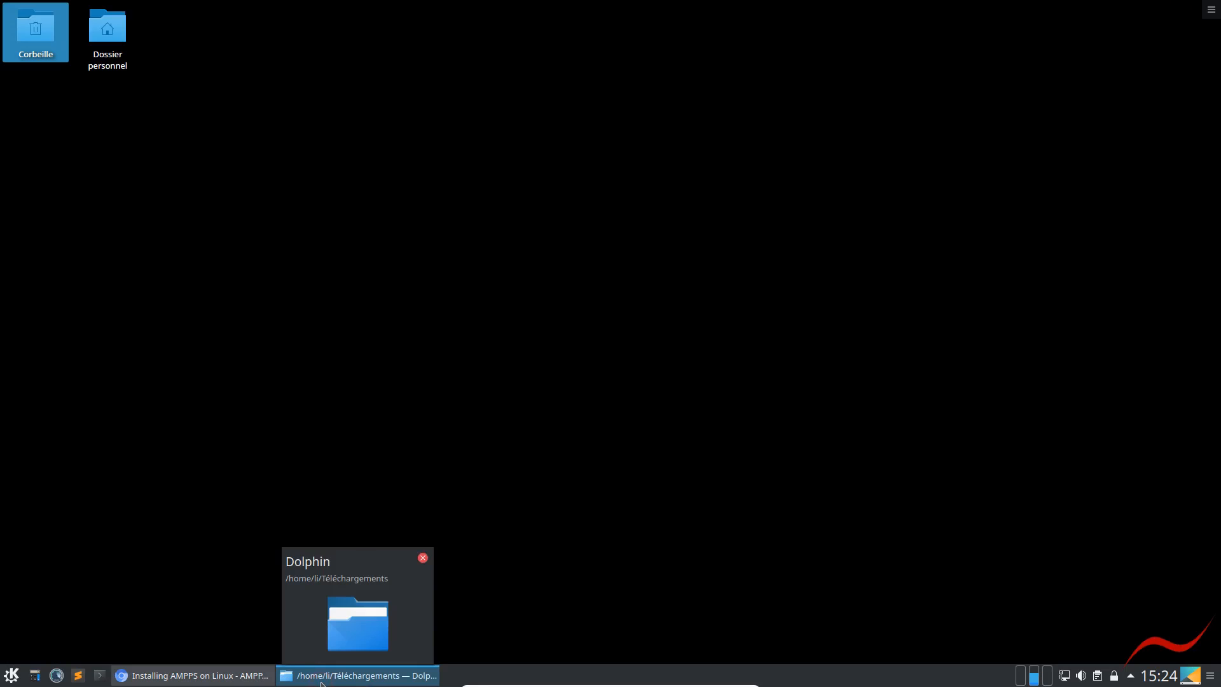
left_click(321, 680)
left_click_drag(285, 628, 245, 628)
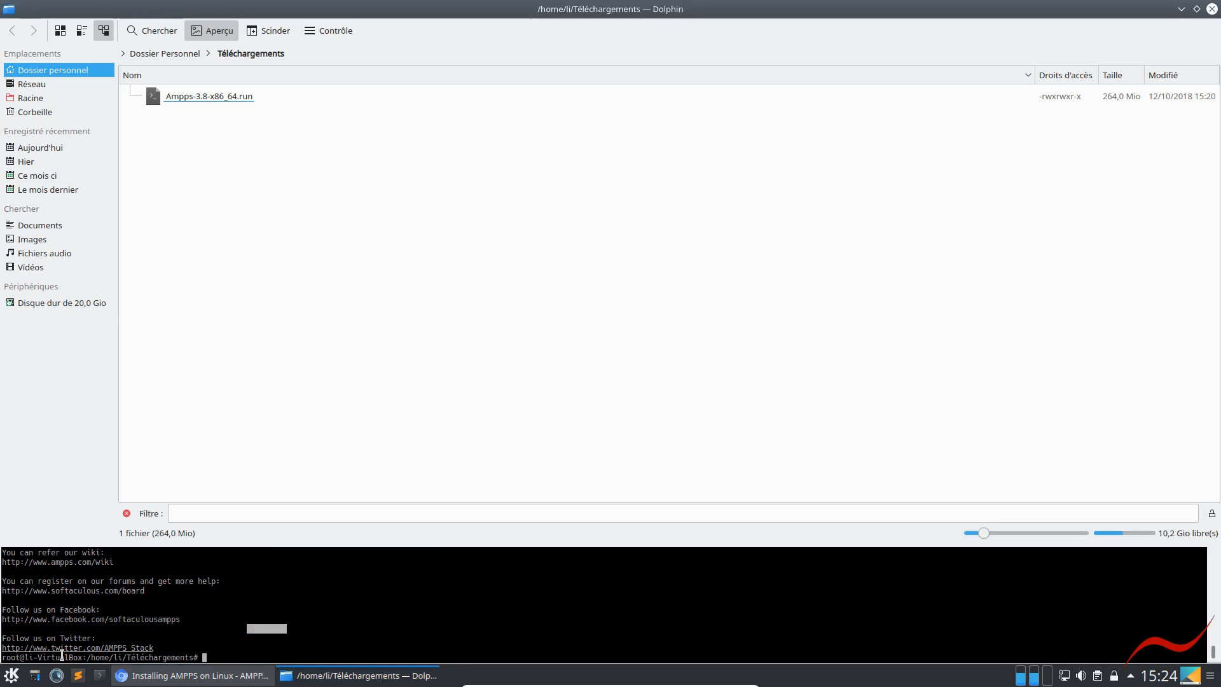
left_click(21, 656)
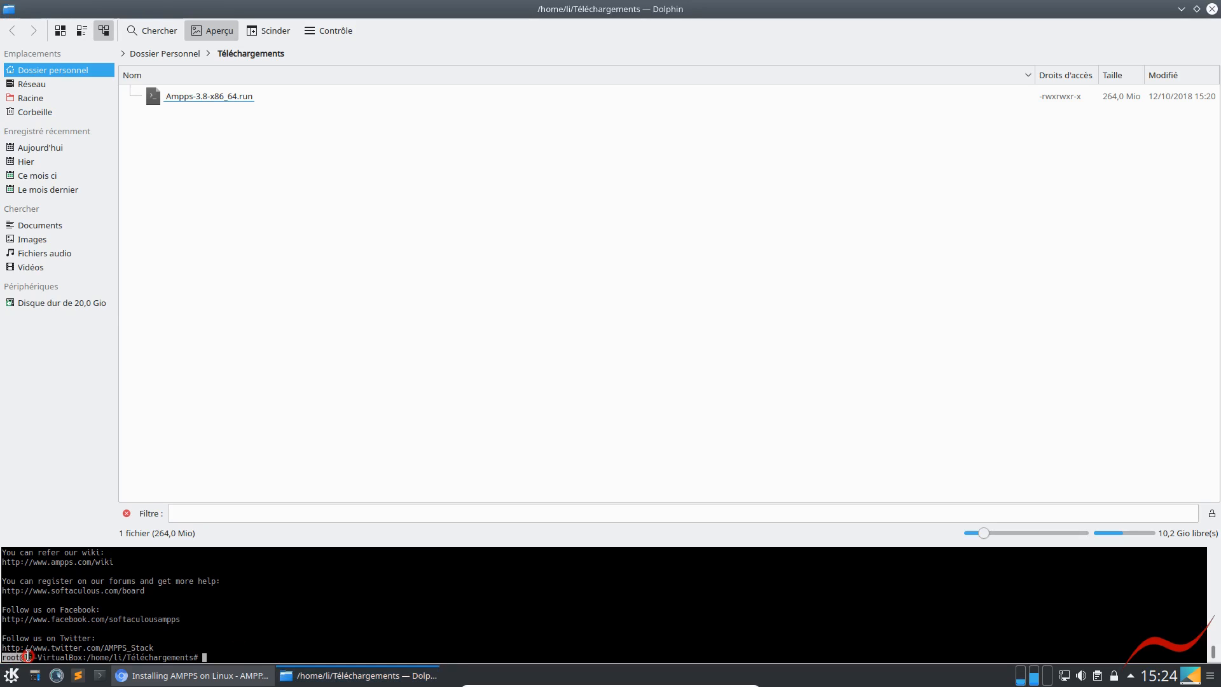
type("exit")
key("Return")
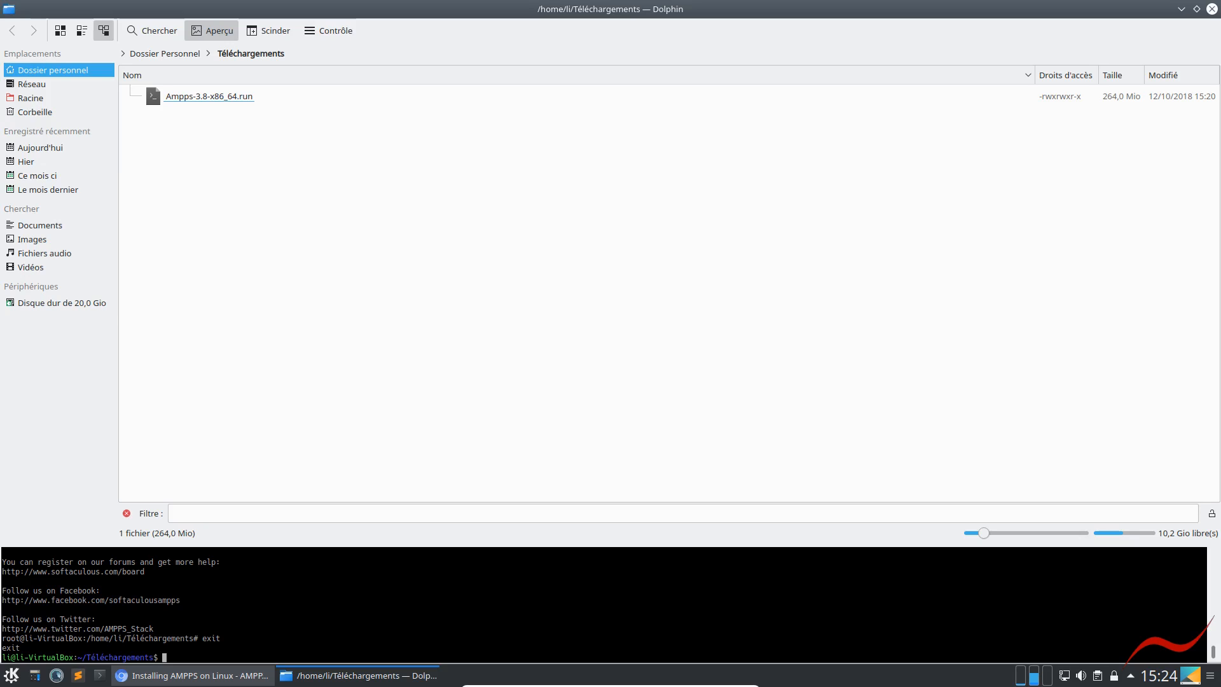
Open a separate Konsole window over Dolphin and start a root session with sudo su, entering the account password
left_click(99, 676)
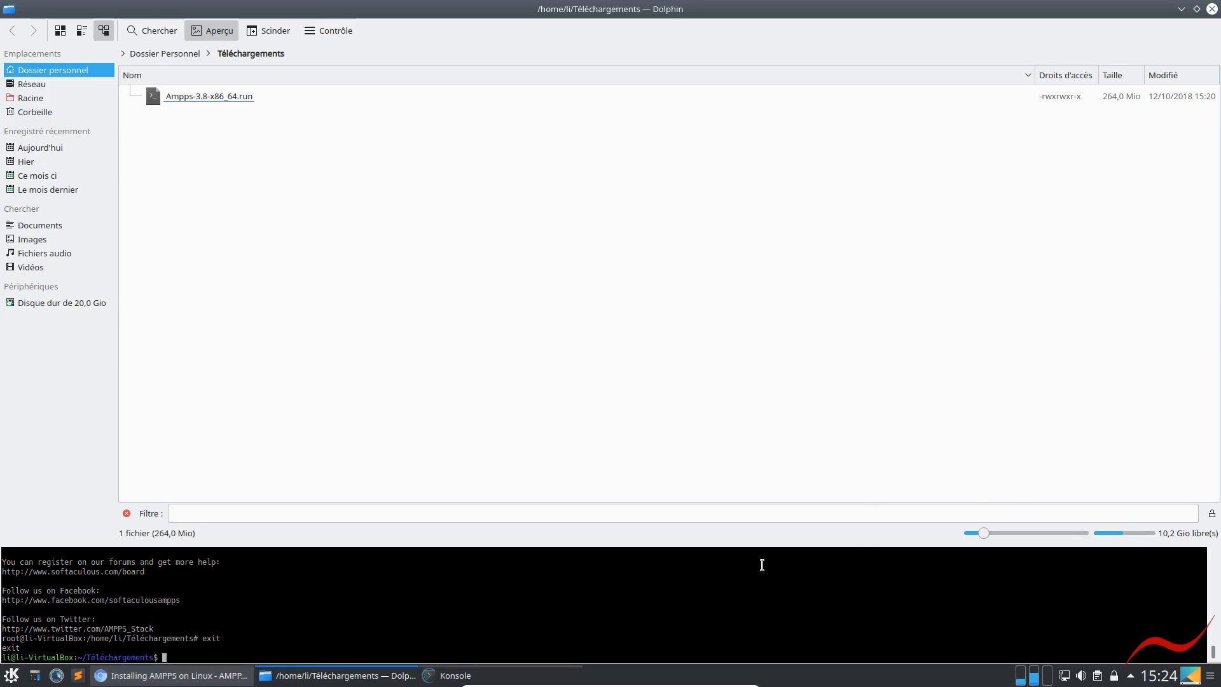
left_click_drag(307, 13, 1008, 317)
type("sudo su")
key("Return")
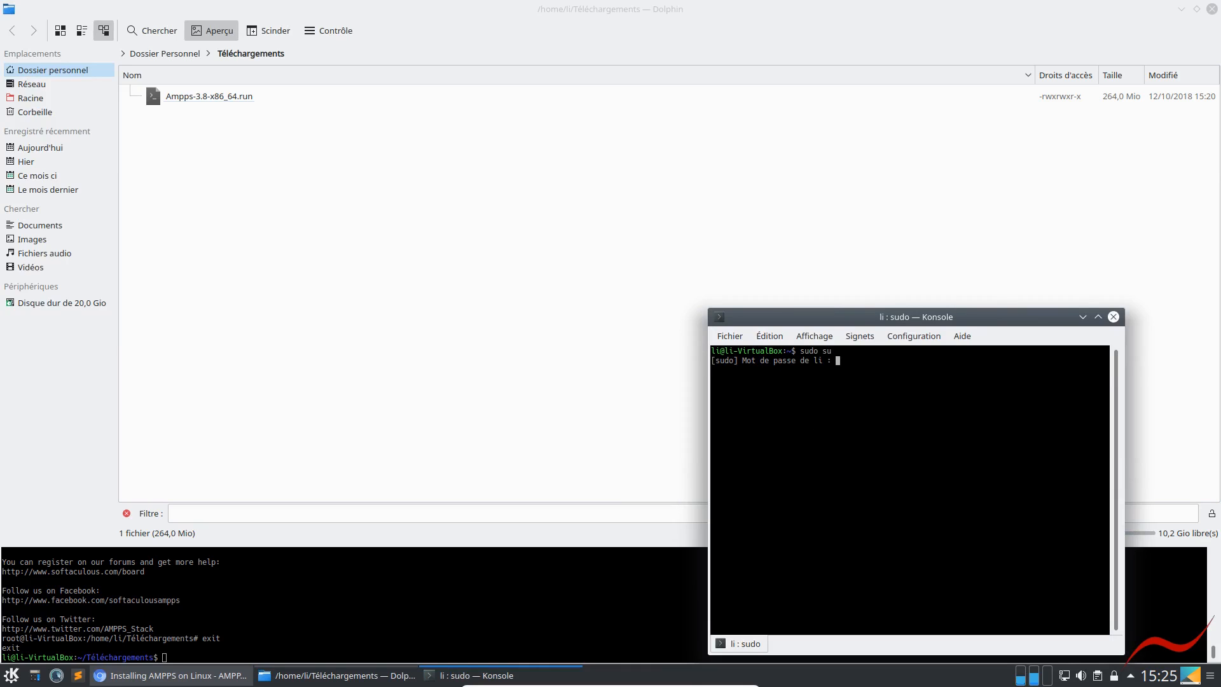
key("Return")
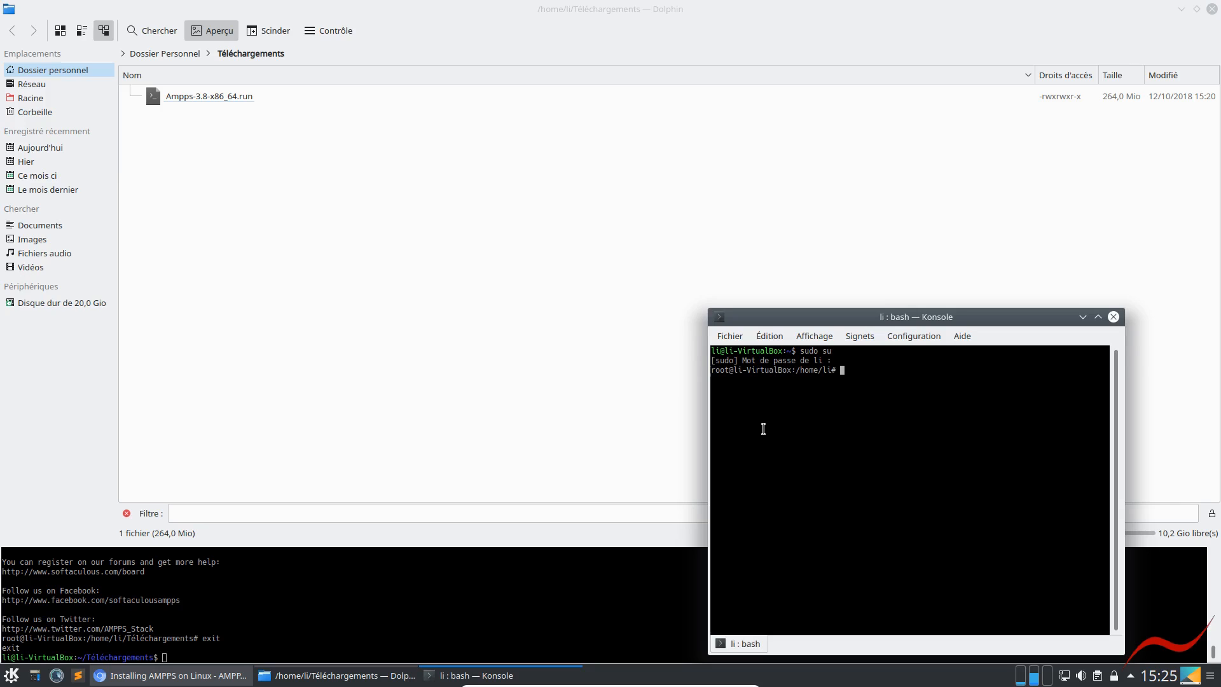
left_click(357, 619)
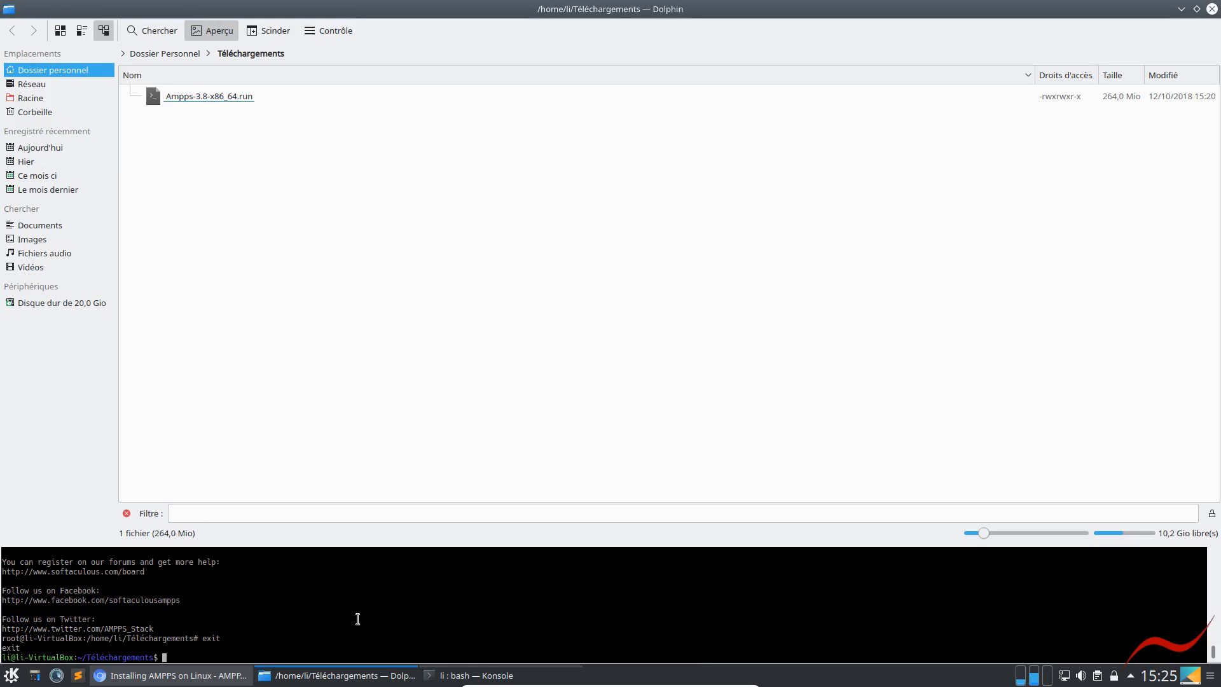
key("alt+Tab")
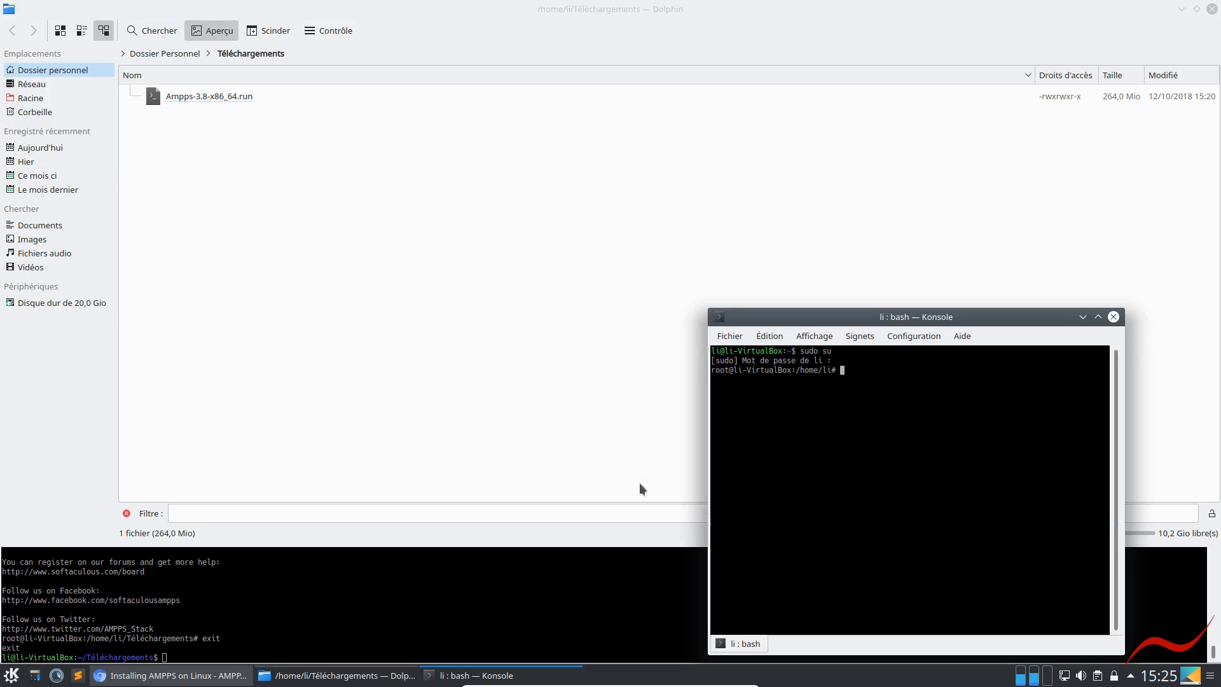
List the home folder's contents in Konsole with ls -l and highlight the entries from Documents to Vidéos
left_click(877, 440)
left_click_drag(877, 441, 877, 445)
type("lks -")
key("BackSpace")
key("BackSpace")
key("BackSpace")
key("BackSpace")
type("s -l")
key("Return")
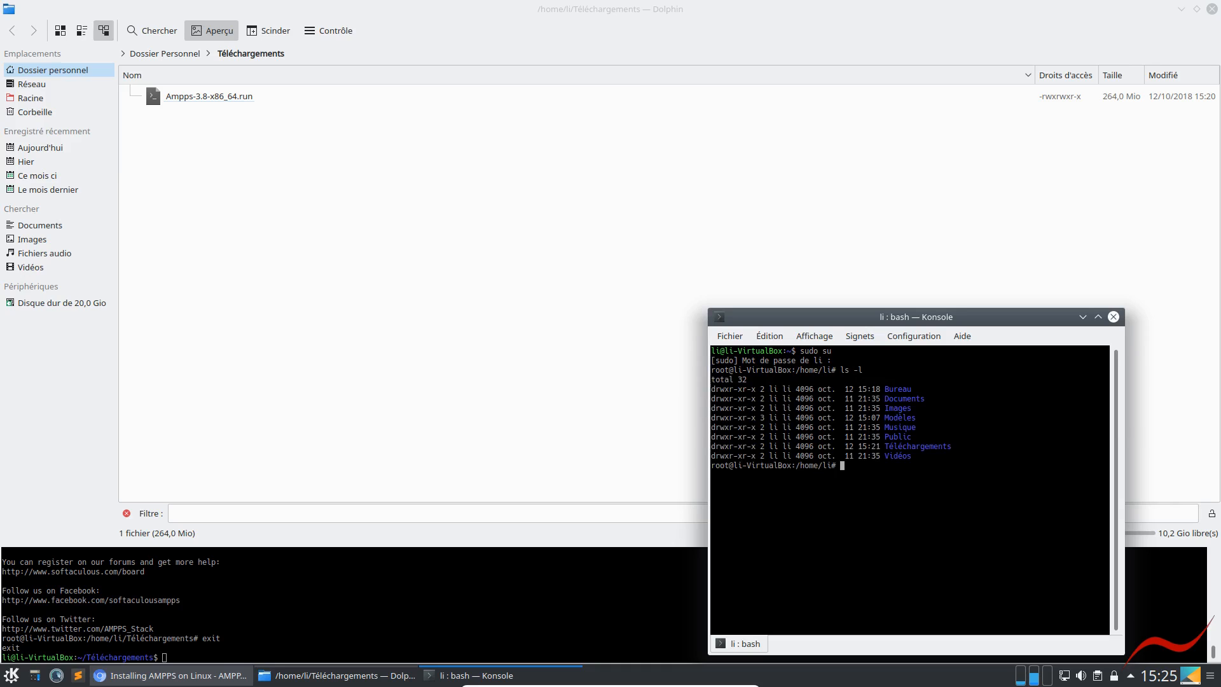
left_click_drag(925, 456, 709, 398)
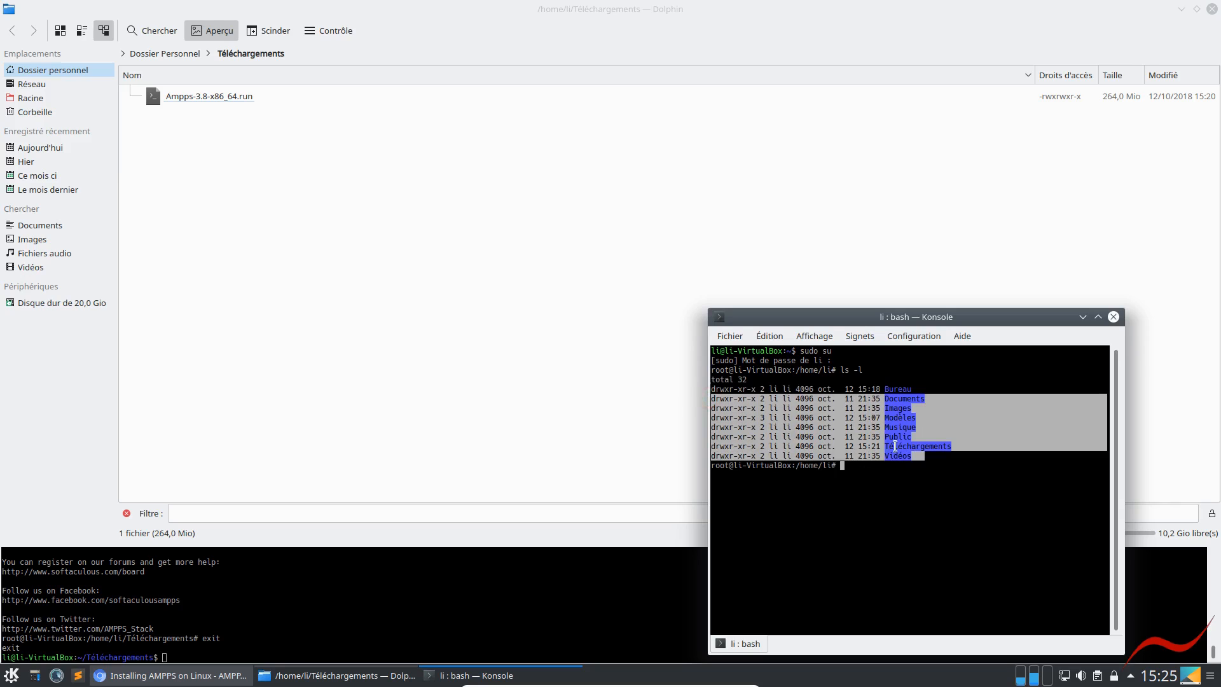
left_click(966, 415)
Change to the Téléchargements folder in the Konsole window with cd
left_click(250, 634)
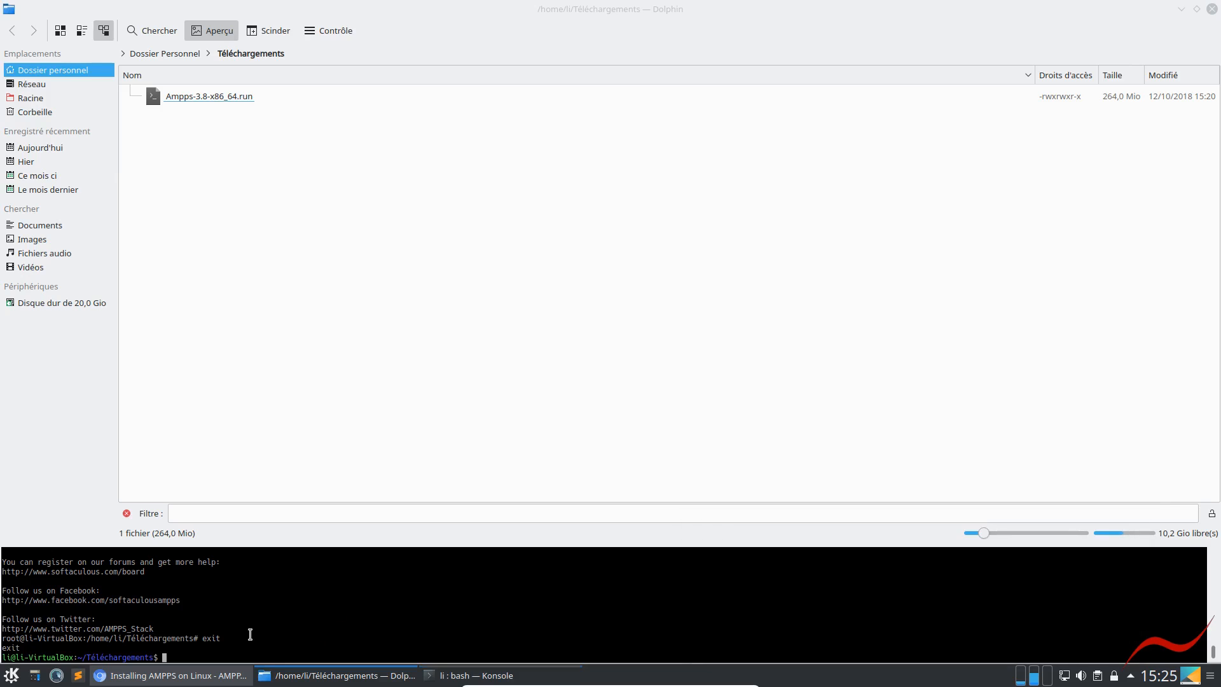
left_click(464, 678)
left_click(957, 551)
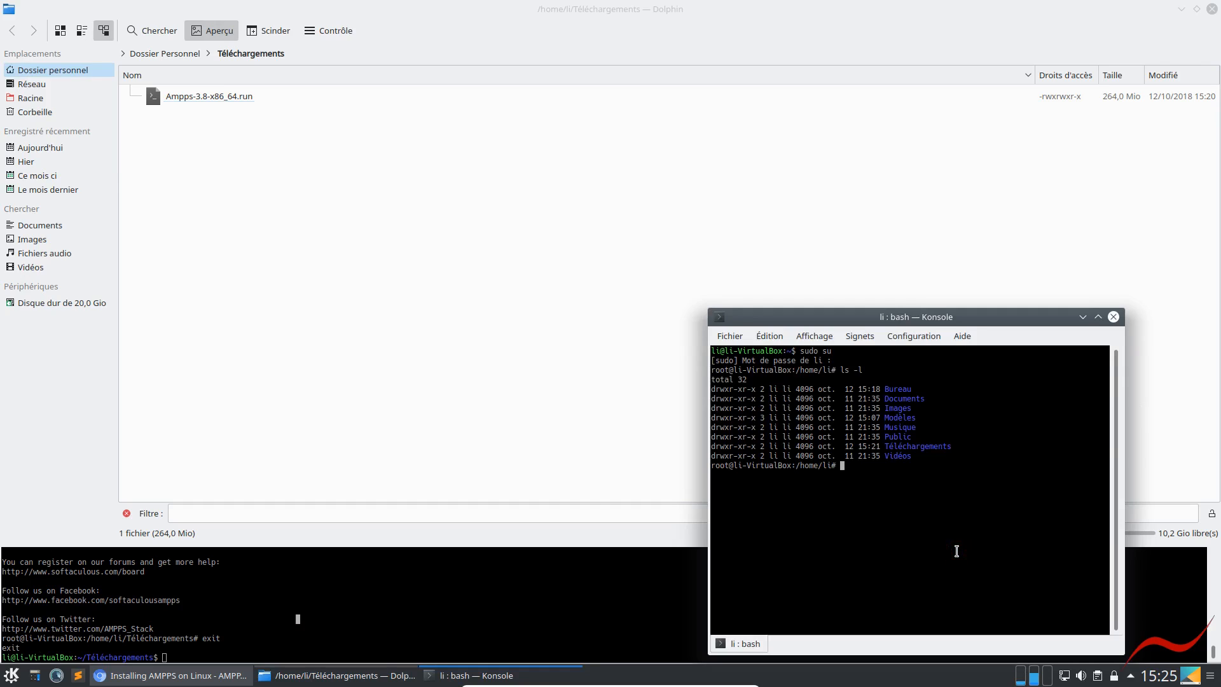
type("cd T")
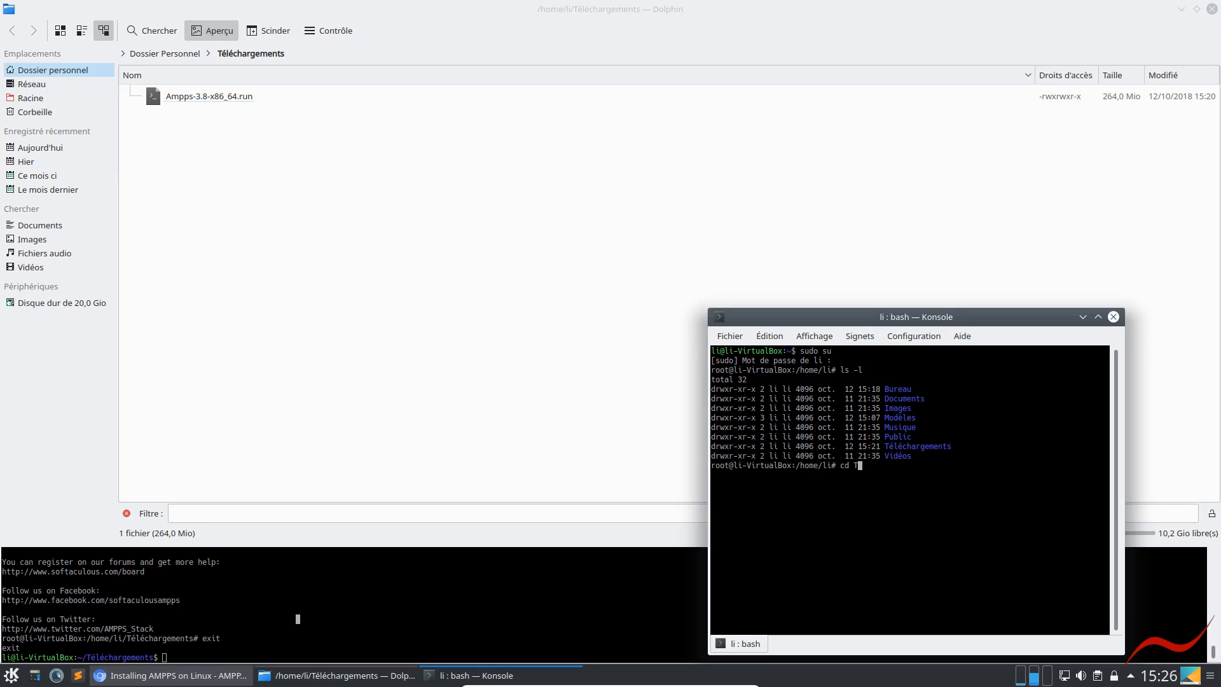
Finish entering the Téléchargements folder in Konsole, and go back up to /home by running cd .. twice
key("Tab")
key("Return")
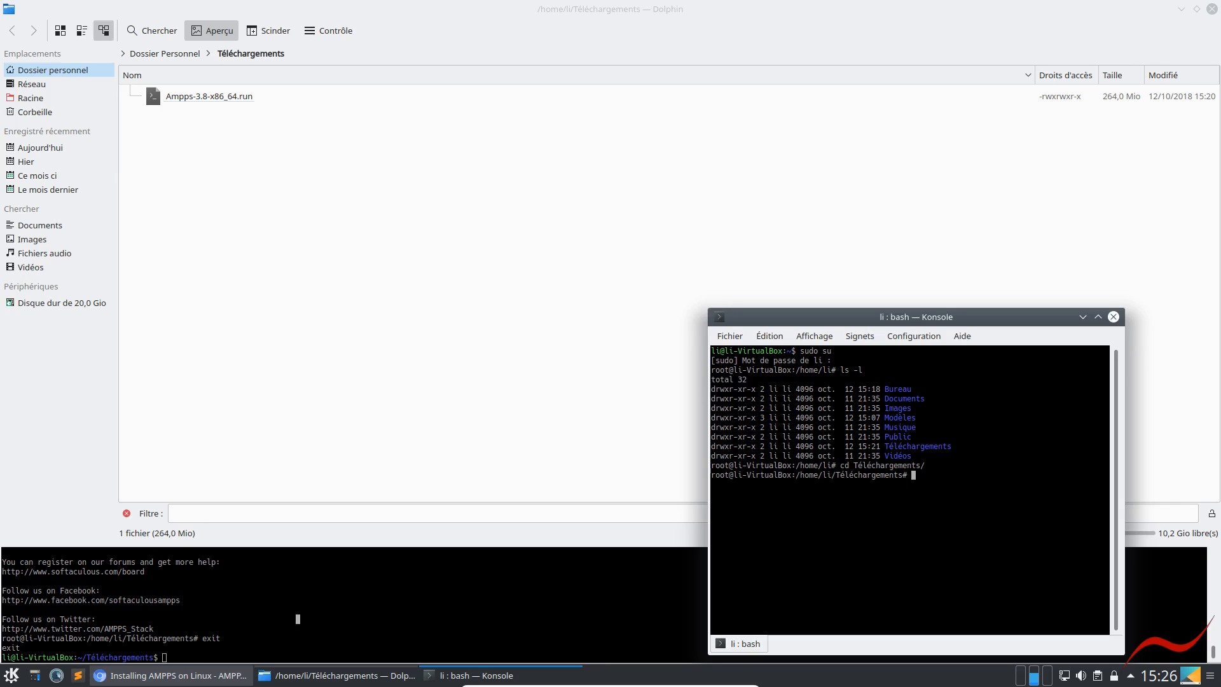
type("cd ..")
key("Return")
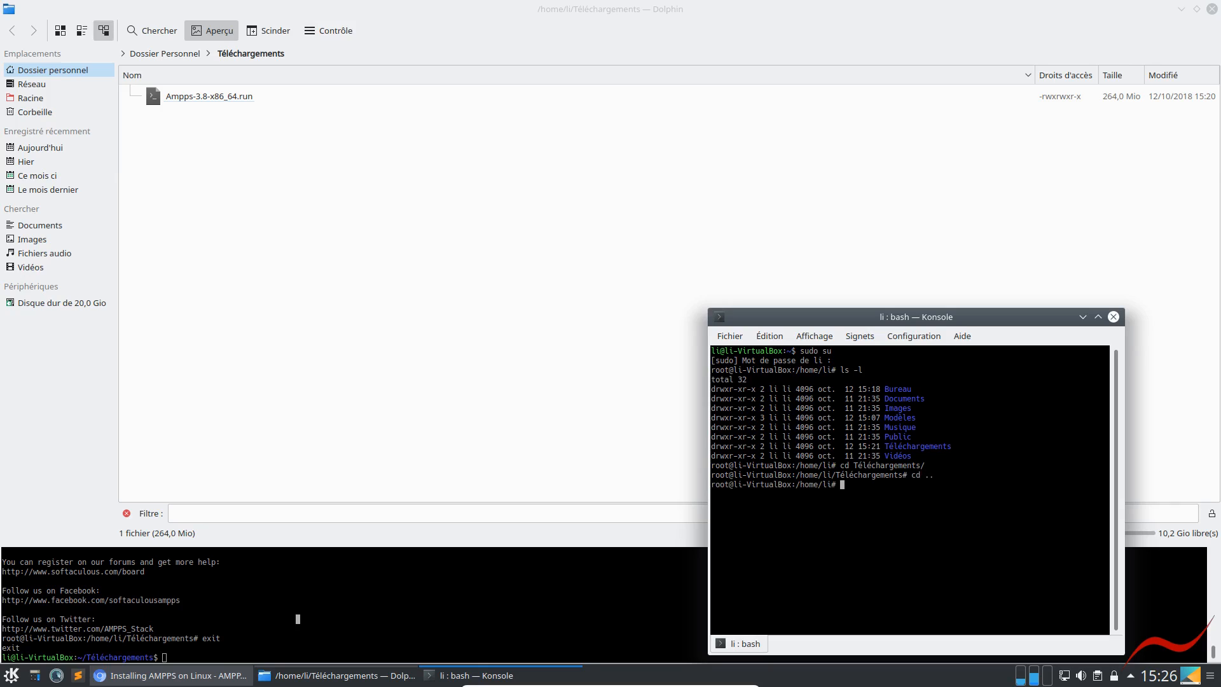
type("cd ..")
key("Return")
Change from /home straight into li/Téléchargements with a single cd command
type("cd l")
key("Tab")
type("T")
key("Tab")
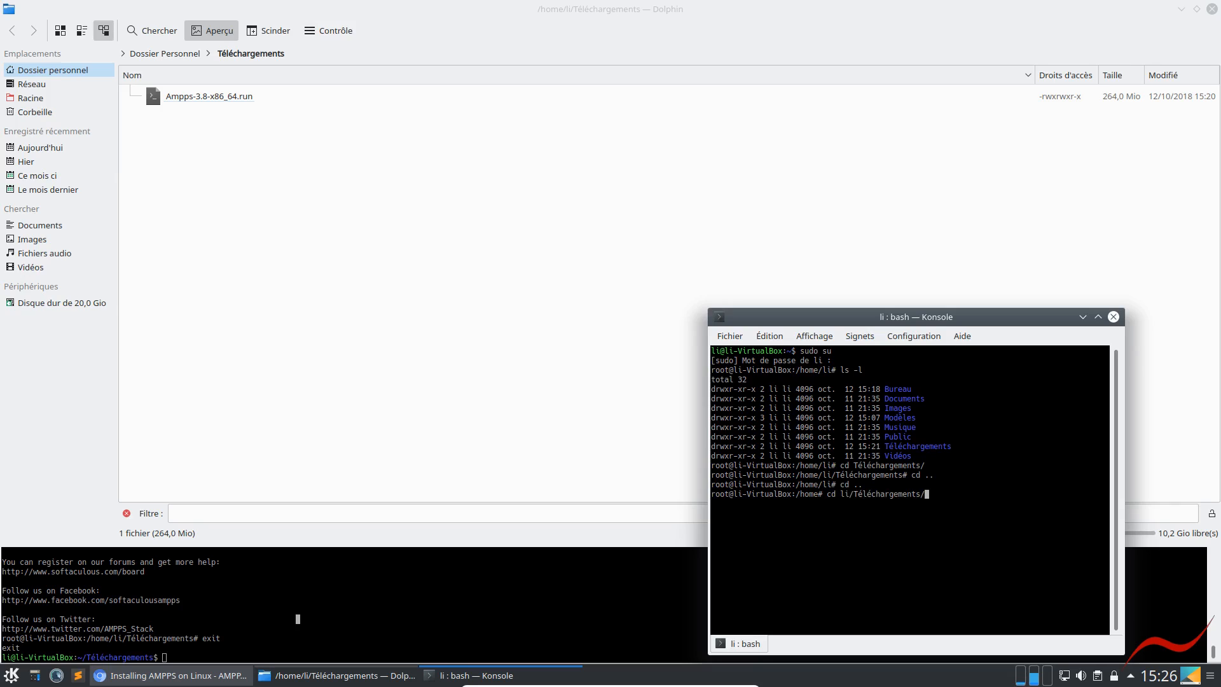
key("Return")
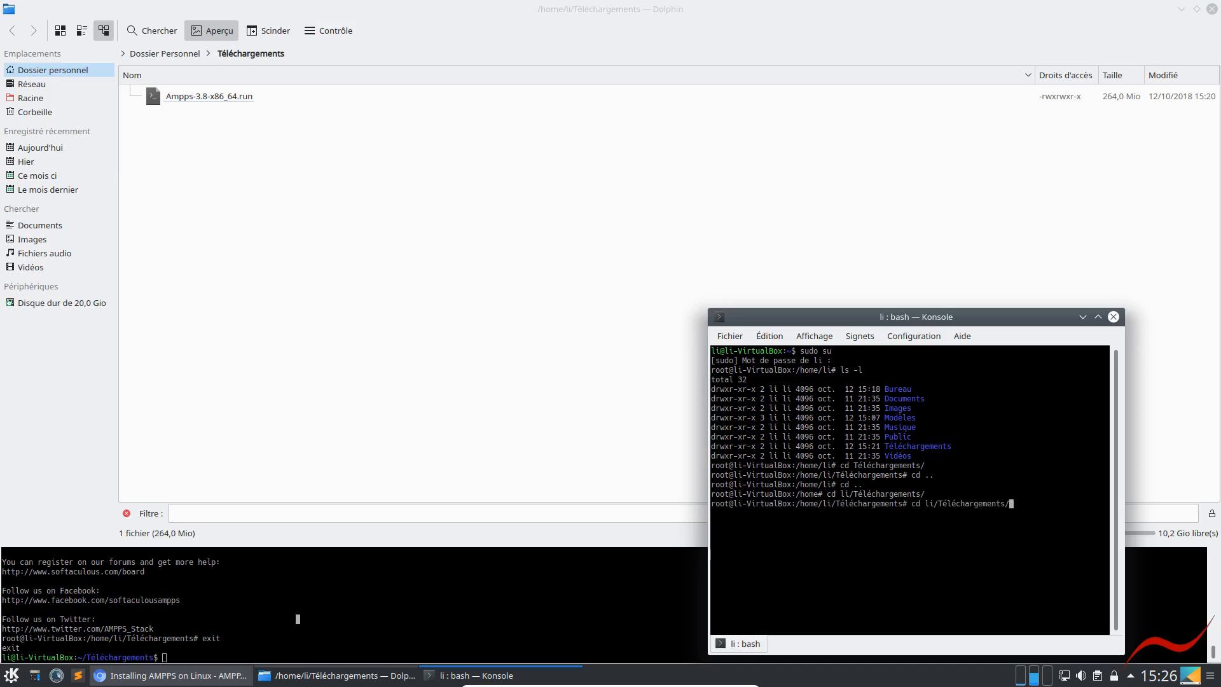
Recall earlier commands at the Konsole prompt, return to an empty line and list the command history with history
key("Up")
key("Down")
key("Up")
key("Up")
key("Up")
key("Up")
key("Up")
key("Down")
key("Down")
key("Down")
key("Down")
type("history")
key("Return")
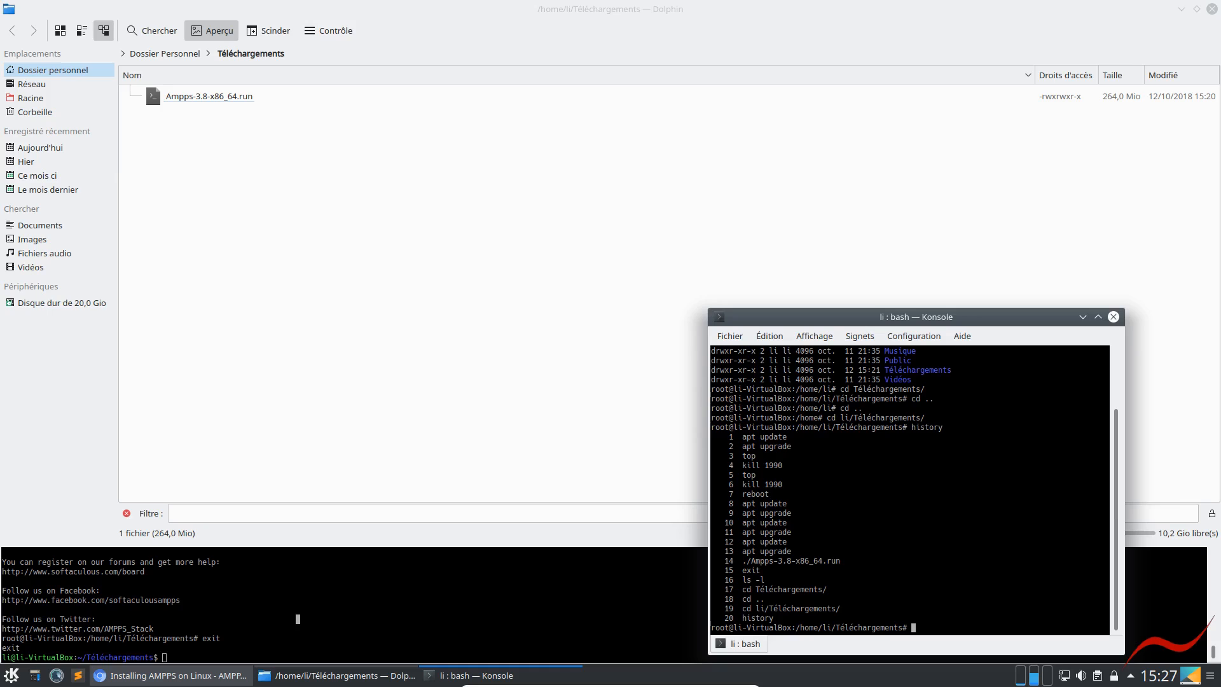
Set the Konsole window to stay below other windows with Conserver au-dessous des autres
left_click(468, 616)
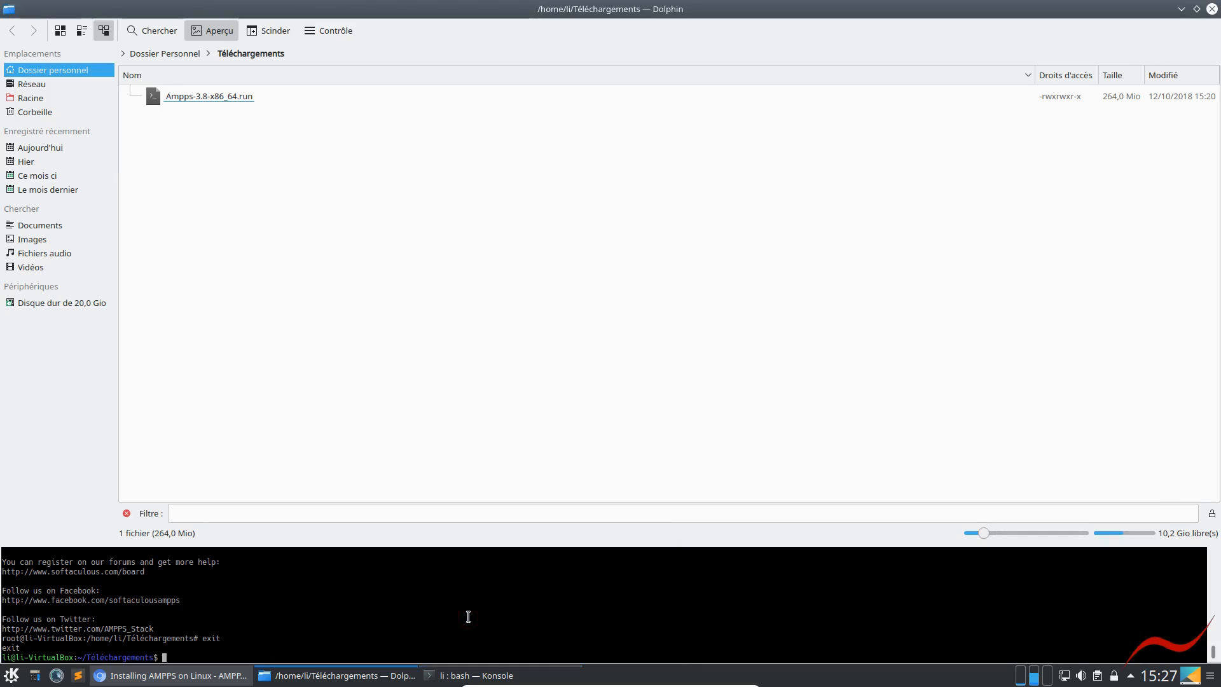
left_click(477, 675)
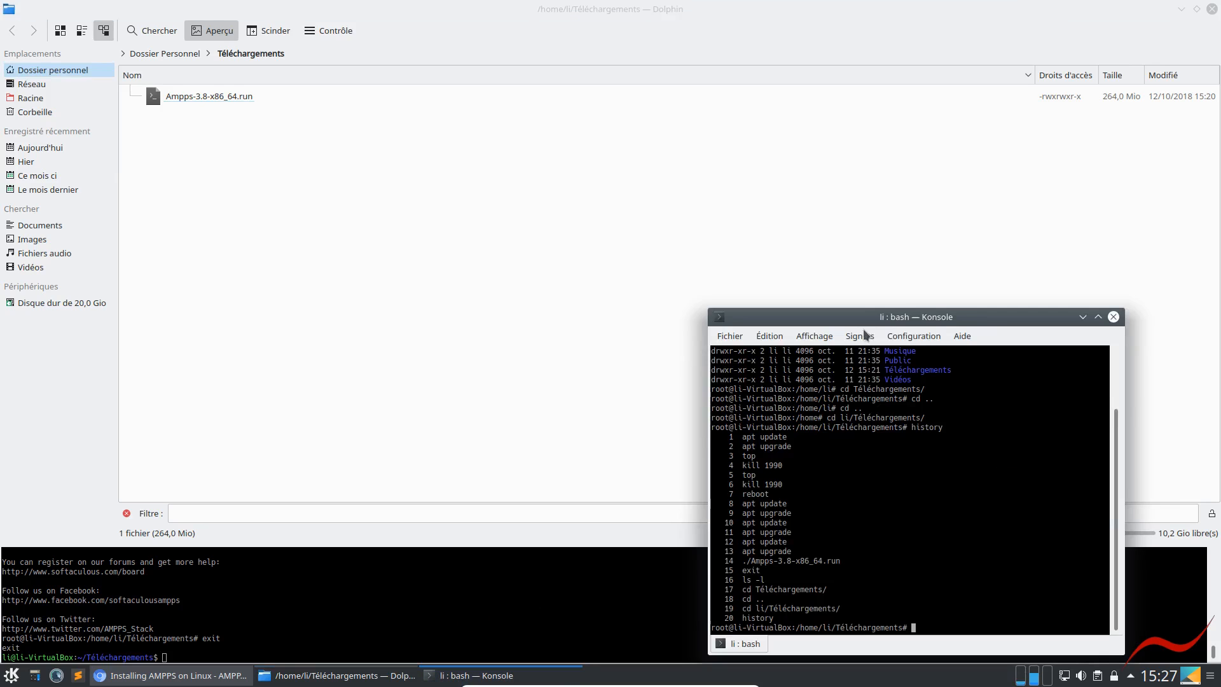
right_click(1003, 315)
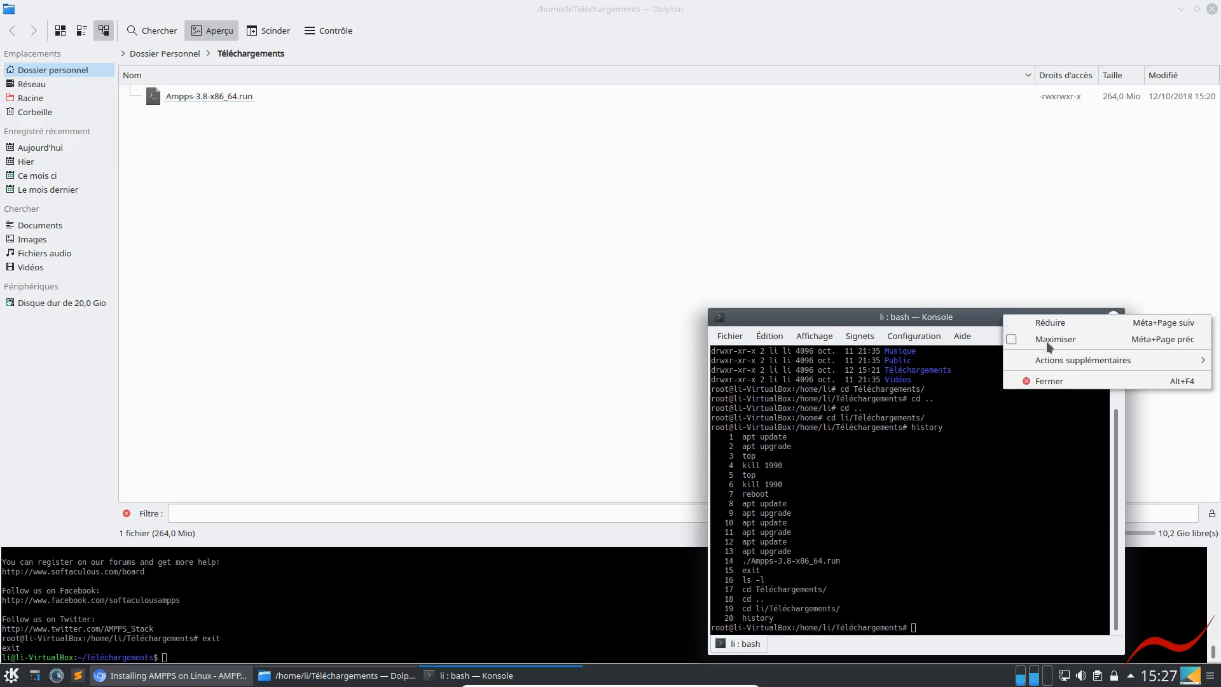
mouse_move(1056, 363)
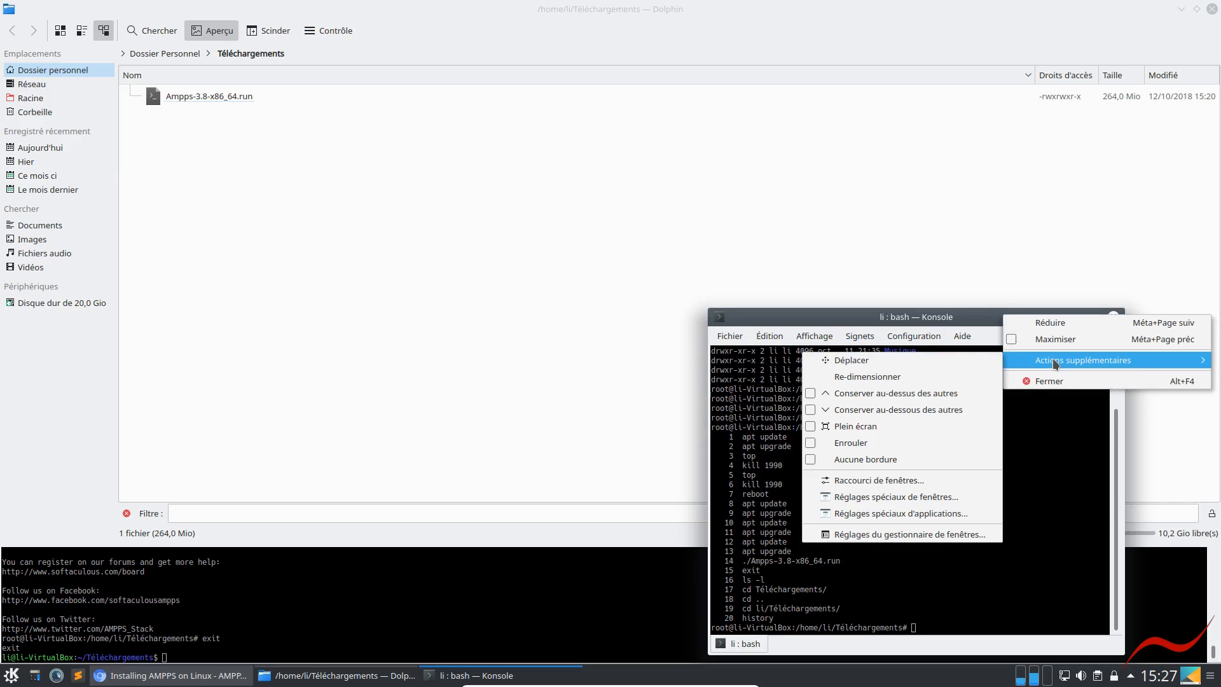
left_click(811, 413)
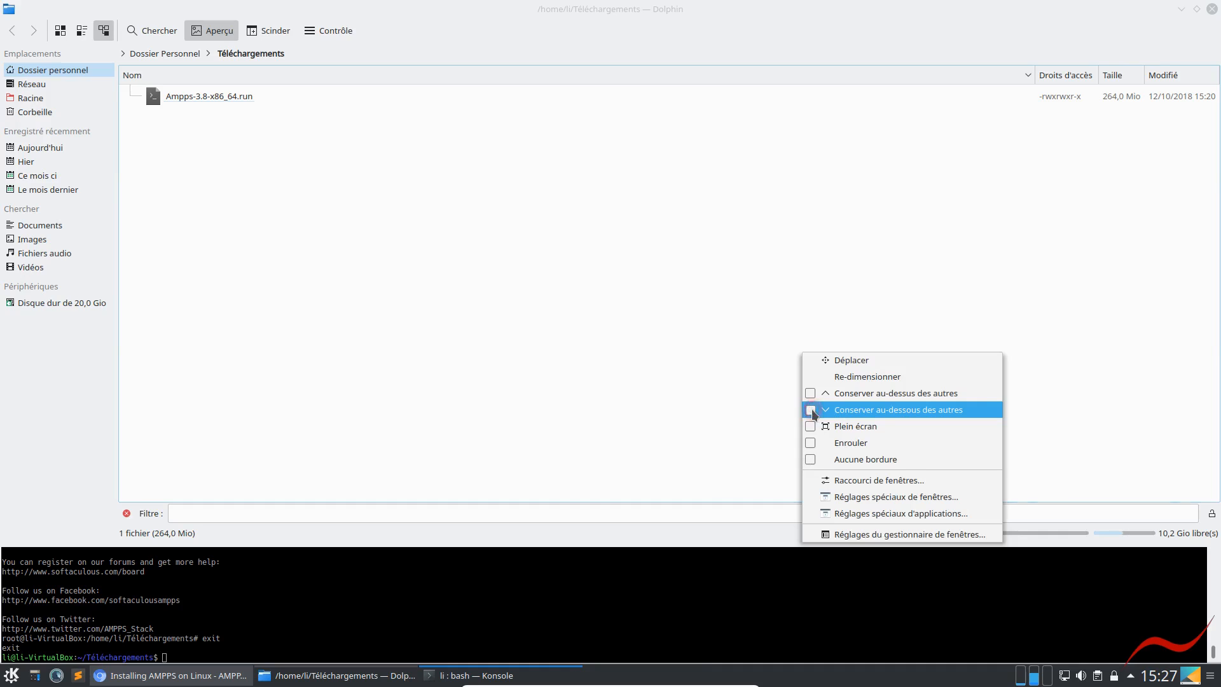
Show and hide the Konsole and Dolphin windows, and run history in Dolphin's terminal
left_click(479, 681)
left_click(478, 680)
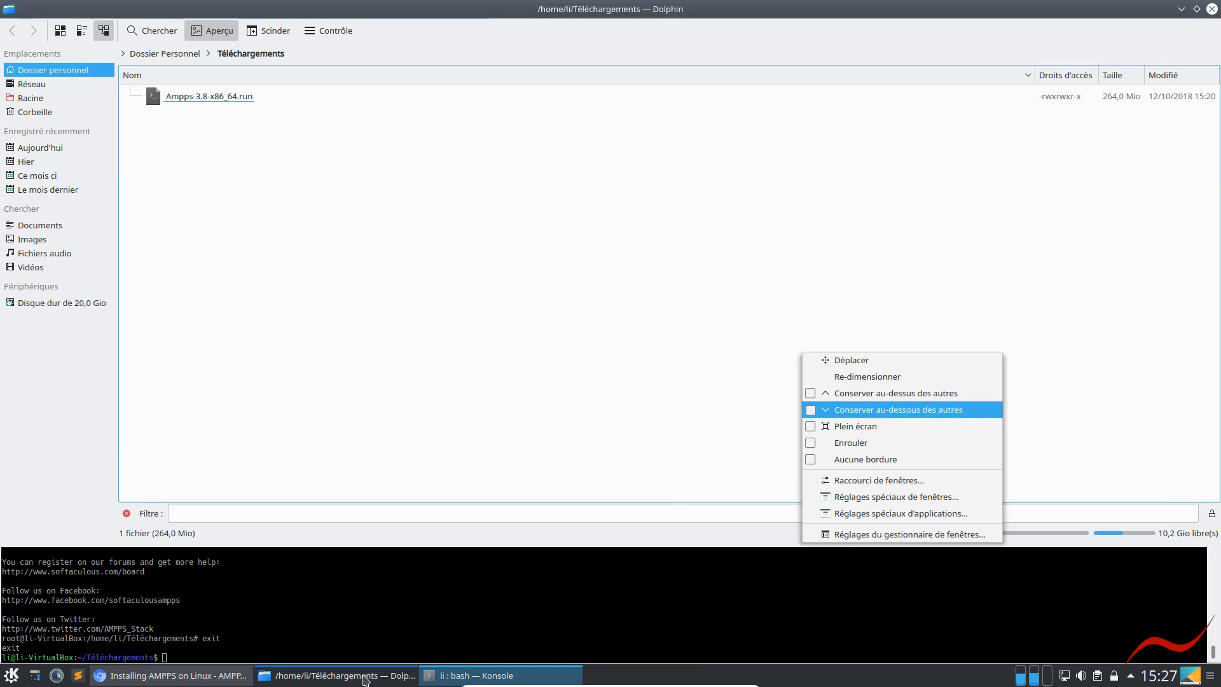
left_click(365, 679)
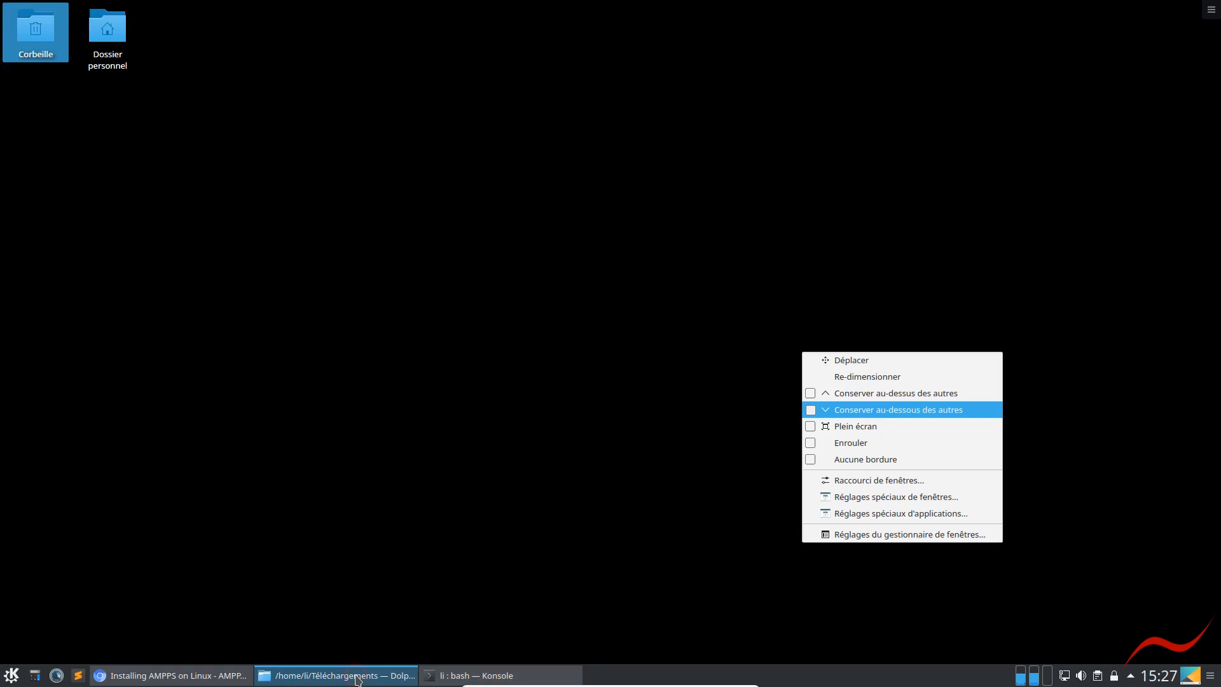
left_click(432, 676)
left_click(323, 617)
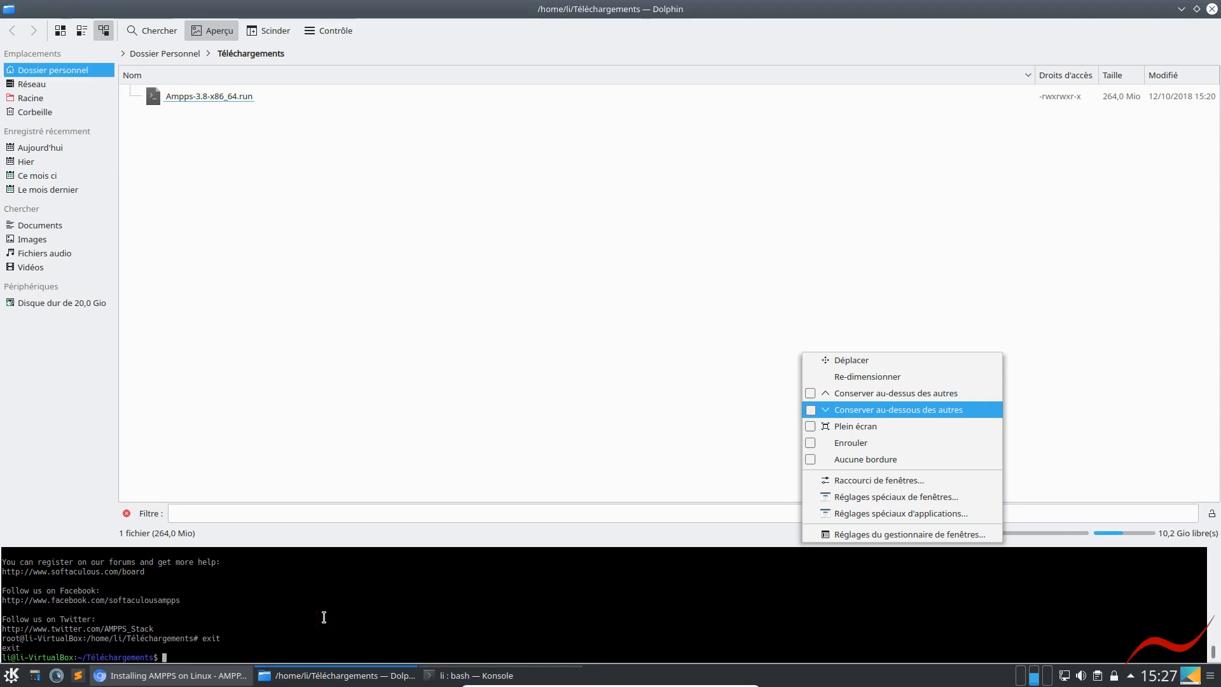
type("history")
key("Return")
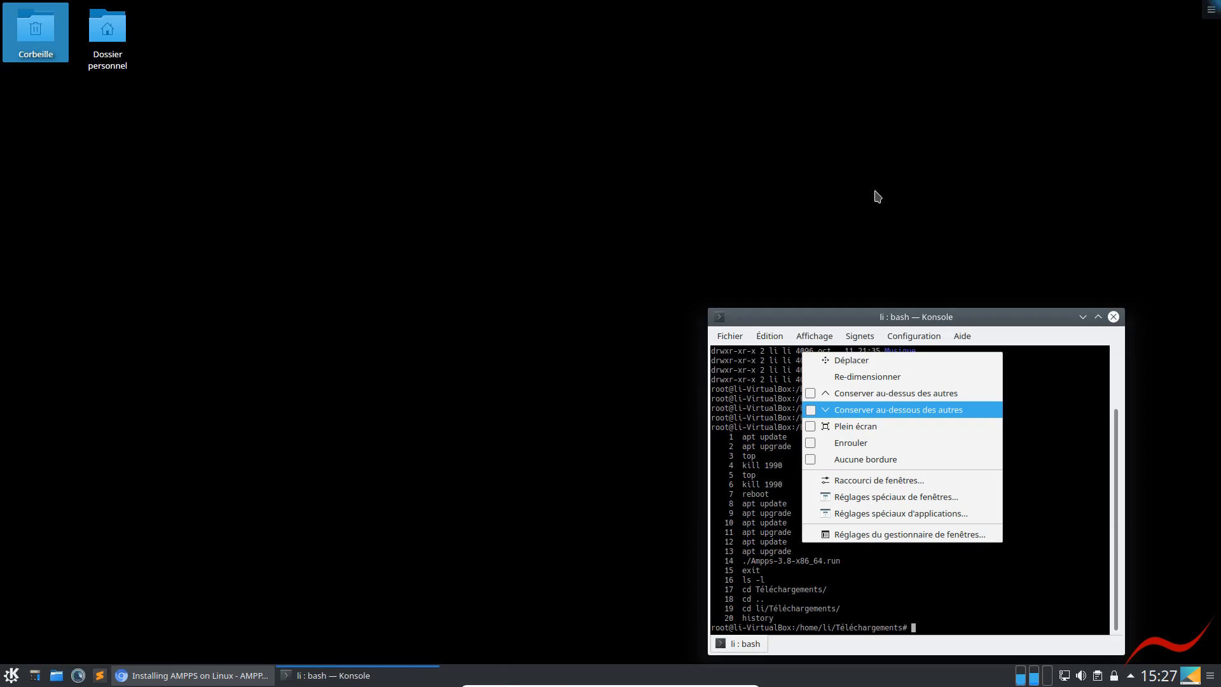
Close the Konsole window and try to dismiss the window-actions menu left on the desktop
left_click(1113, 316)
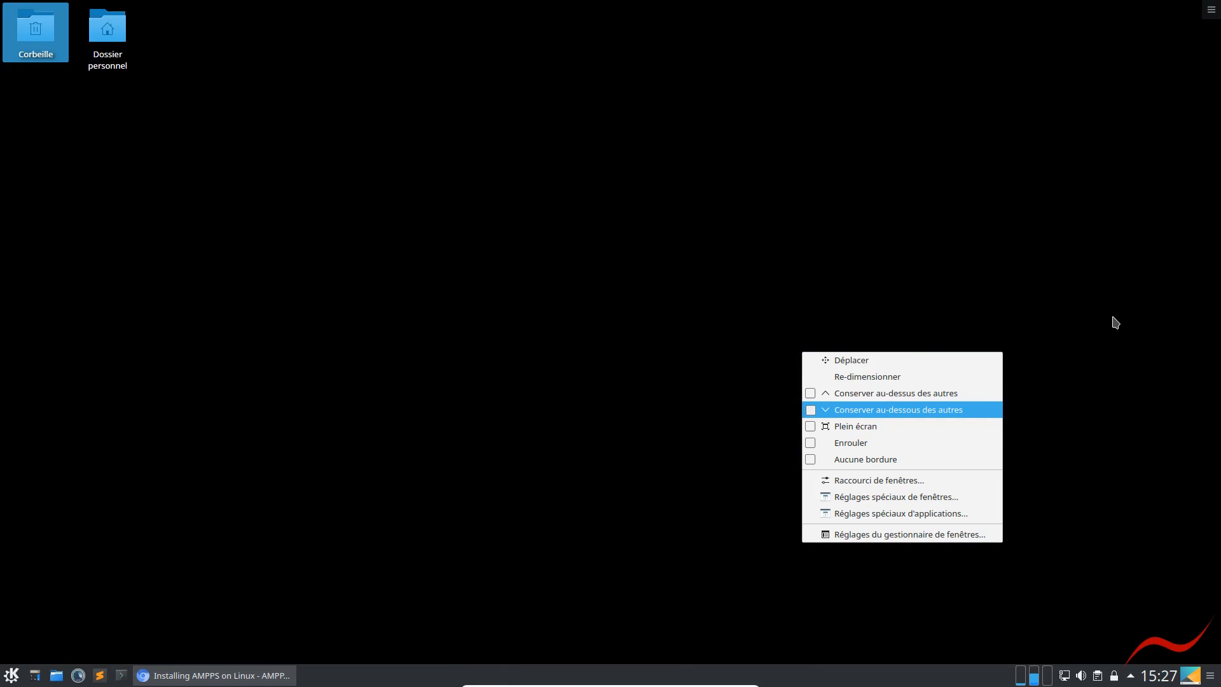
left_click(780, 545)
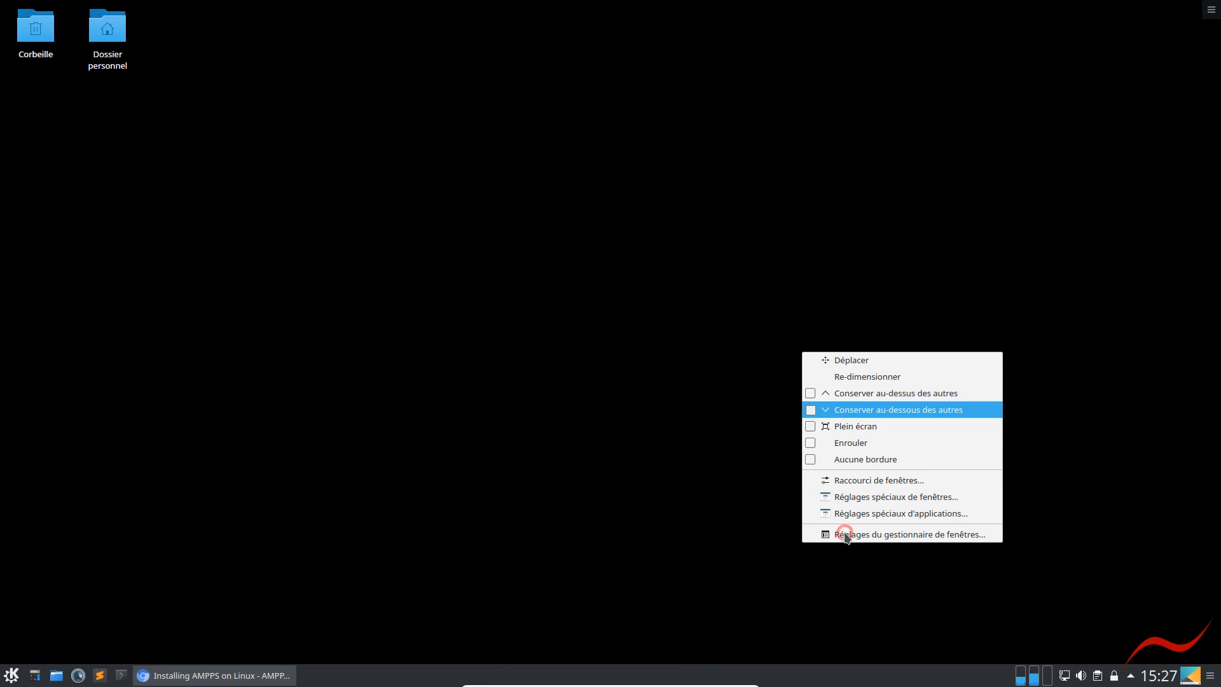
right_click(235, 674)
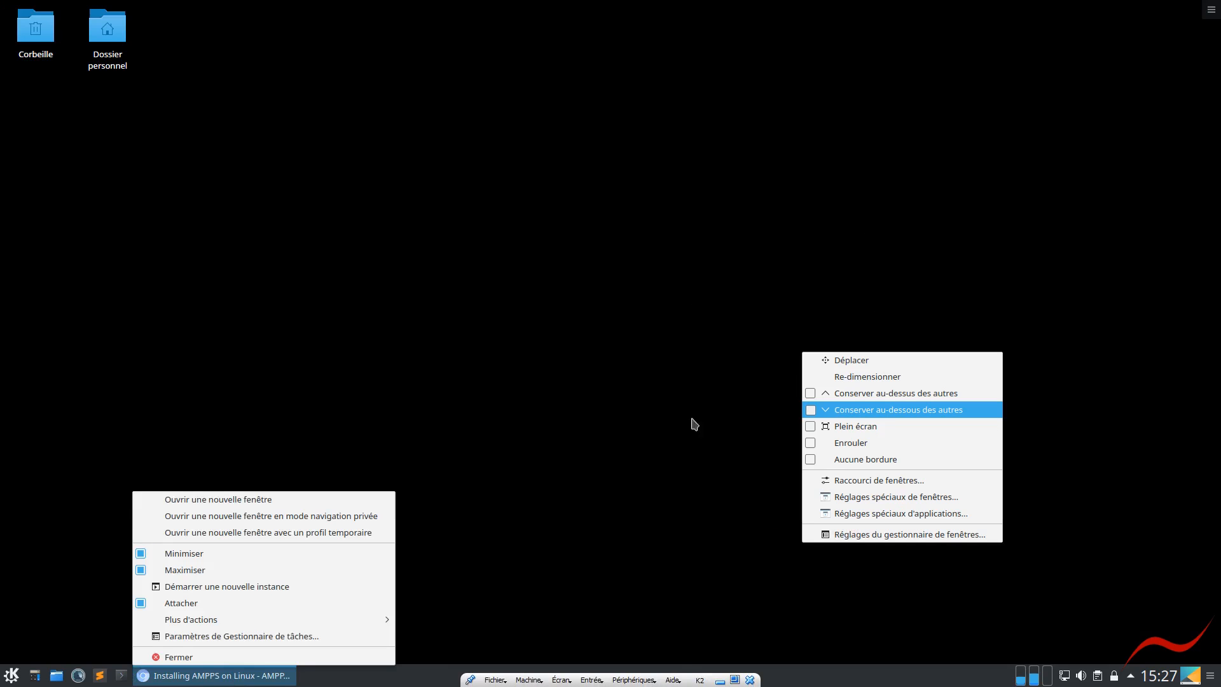
left_click(427, 480)
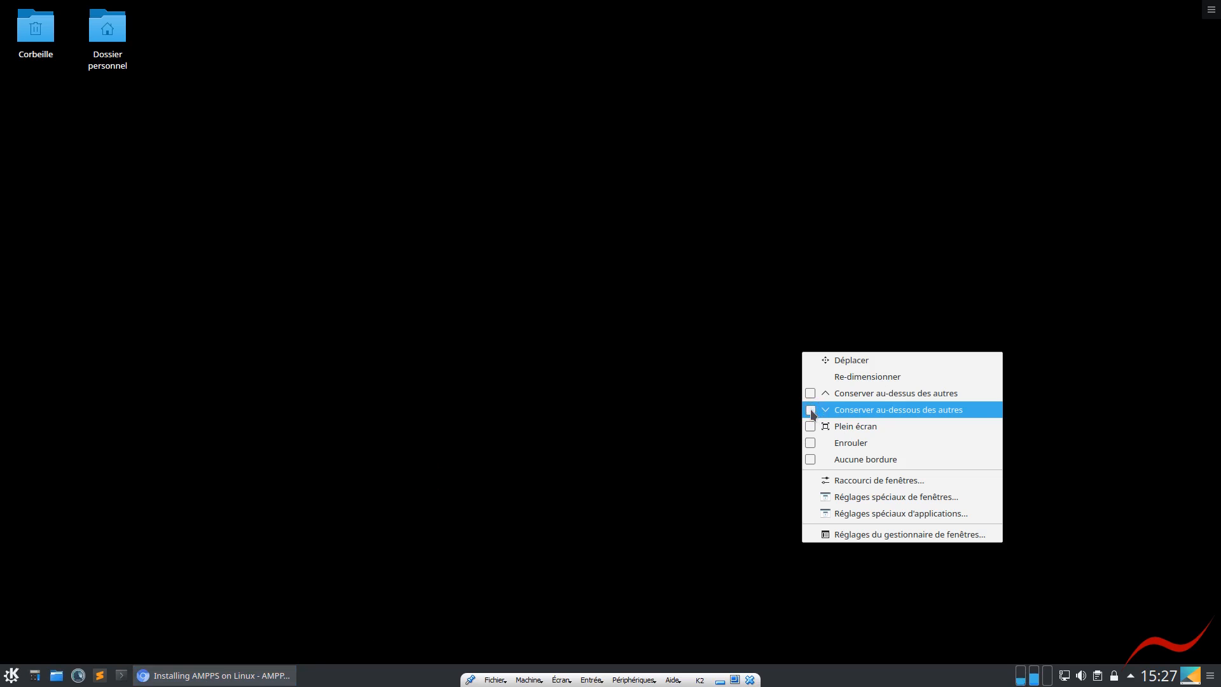
left_click(825, 535)
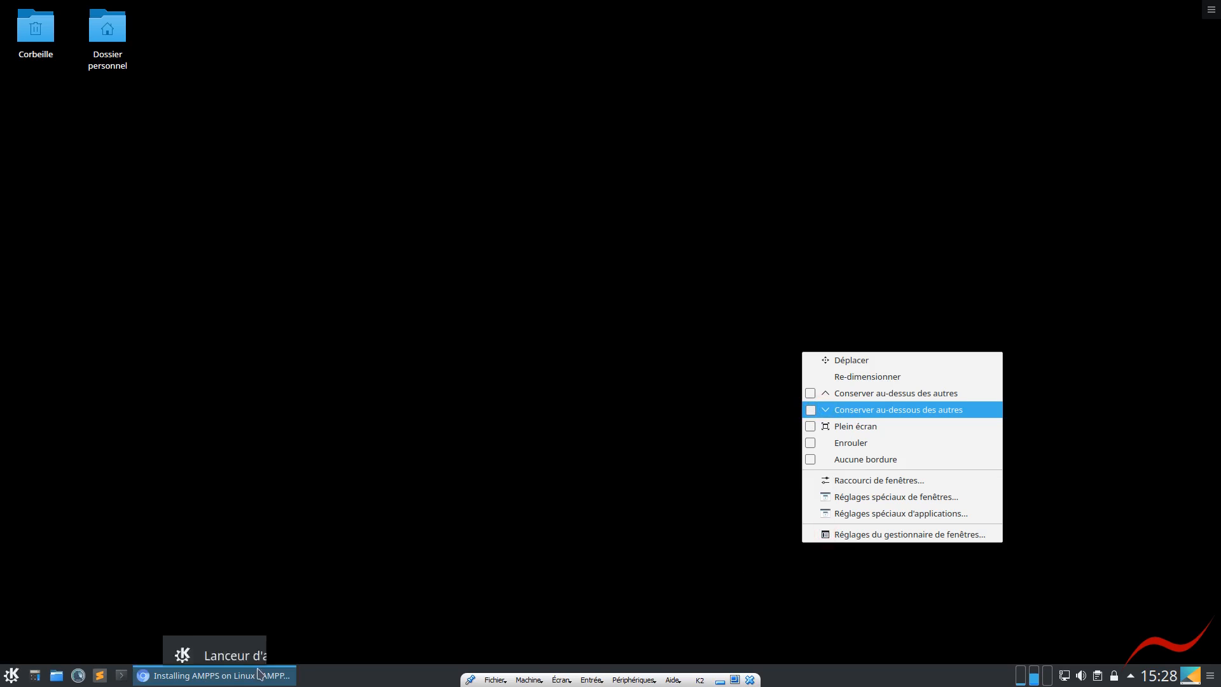
Reopen Dolphin at the home folder and move a new Konsole window over its lower file area
left_click(57, 676)
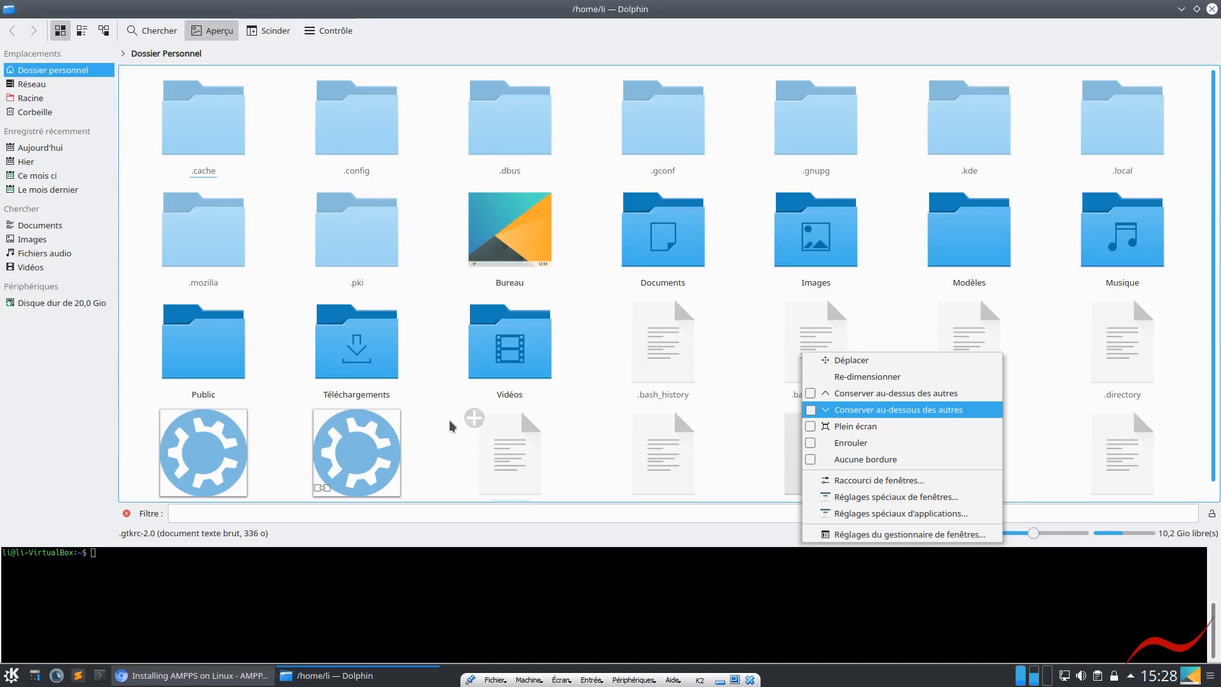
left_click(832, 357)
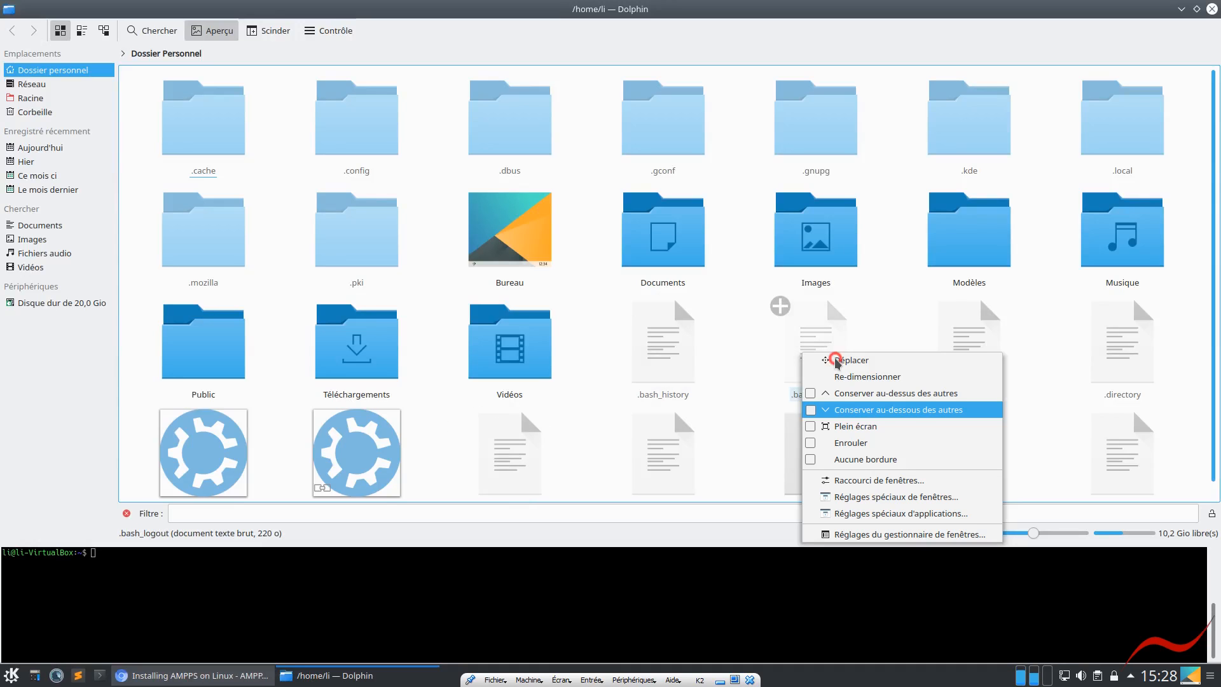
left_click(337, 618)
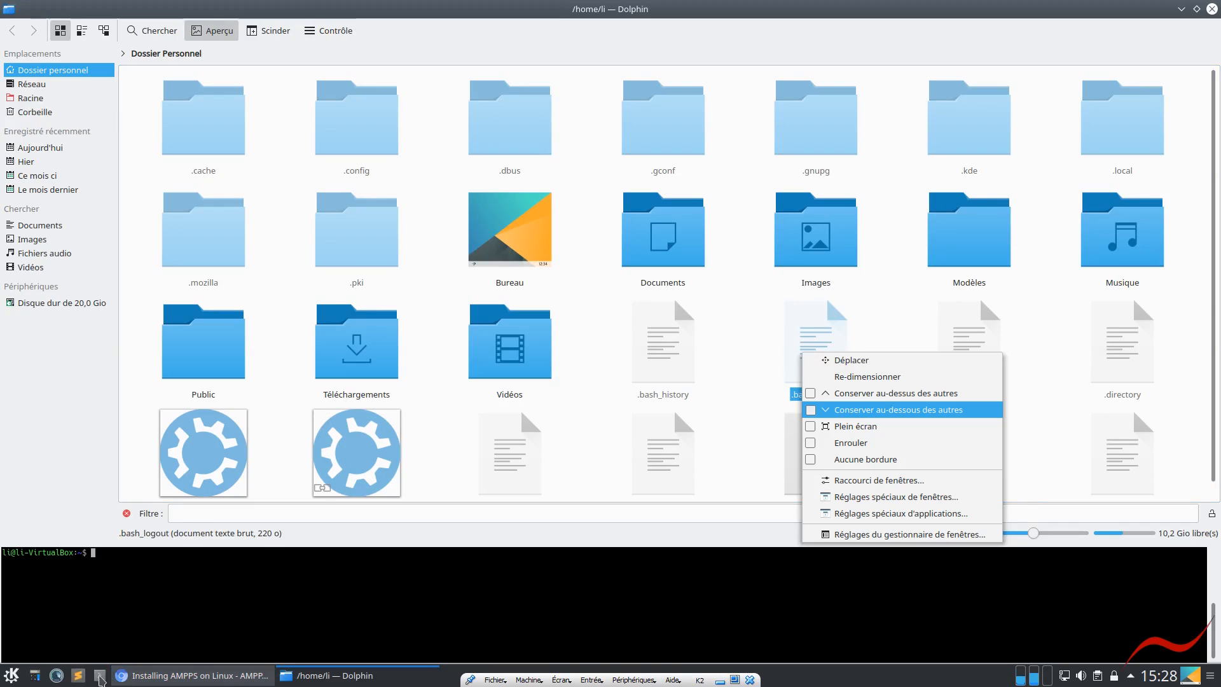
left_click(100, 677)
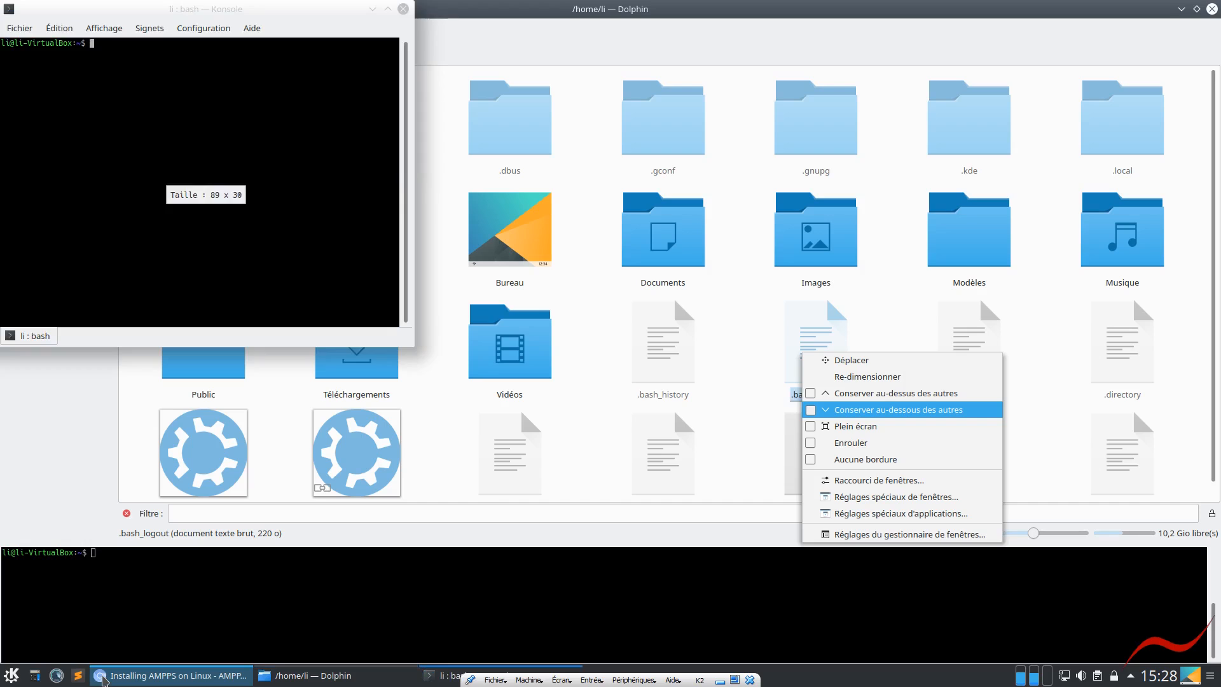
left_click_drag(254, 18, 971, 302)
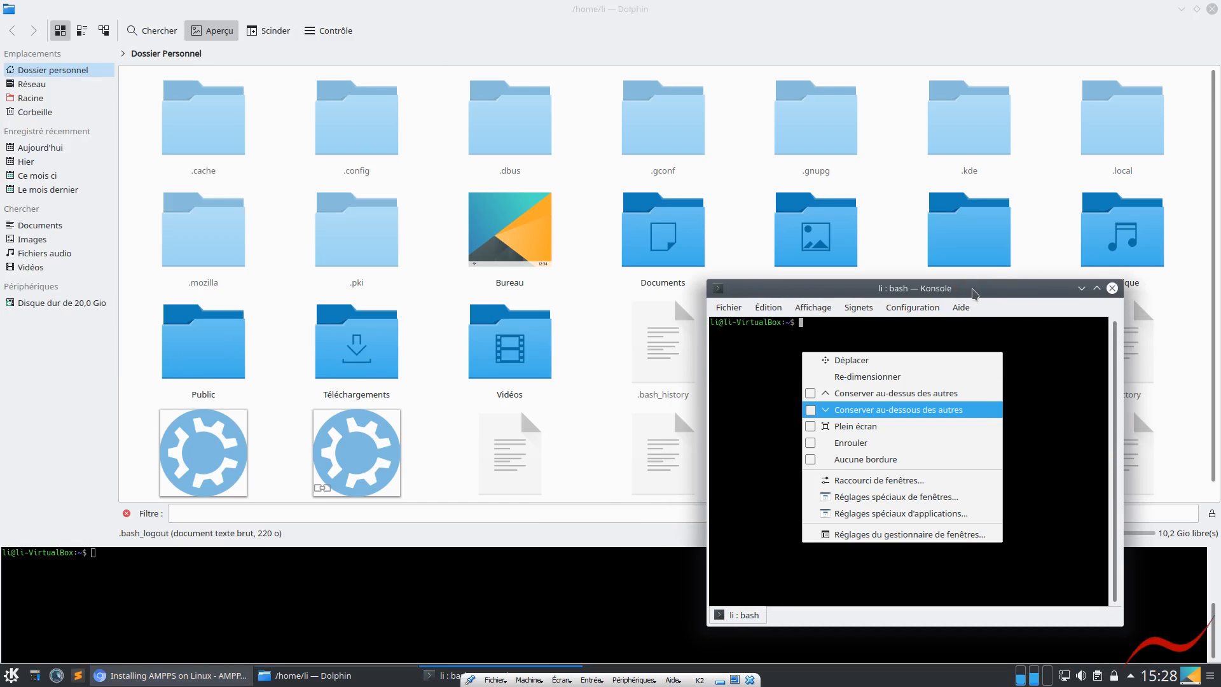
Set the new Konsole window to Conserver au-dessous des autres and restore Dolphin from its maximized size
right_click(973, 291)
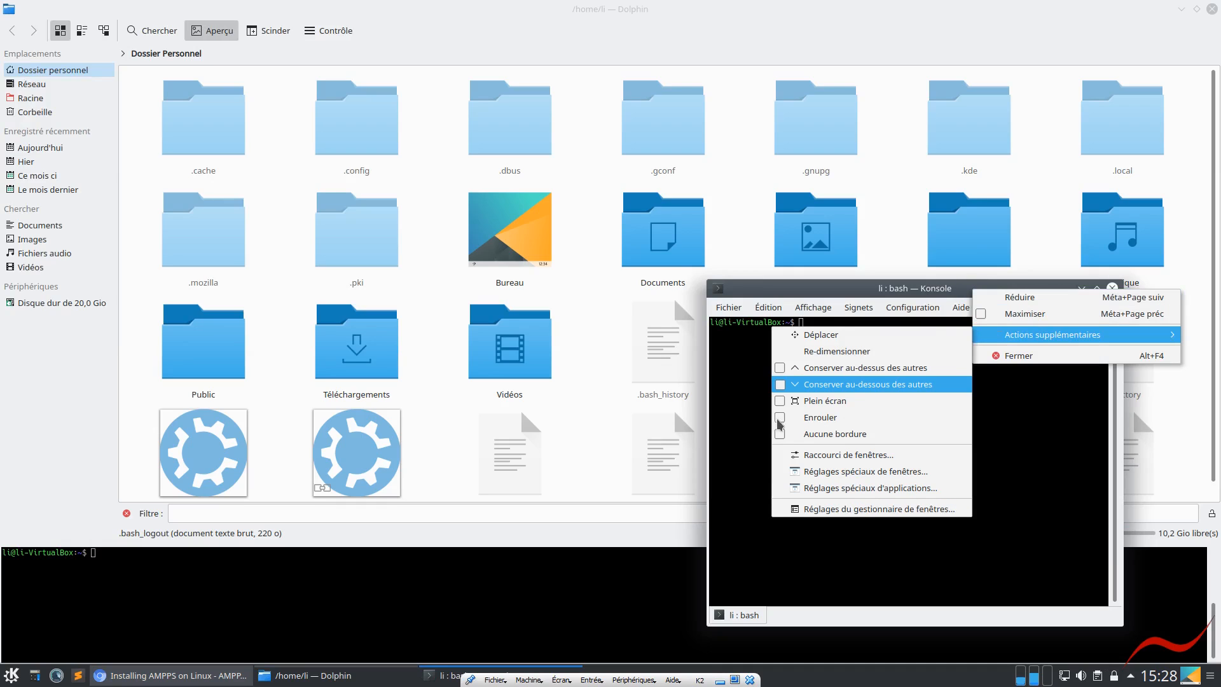
left_click(780, 385)
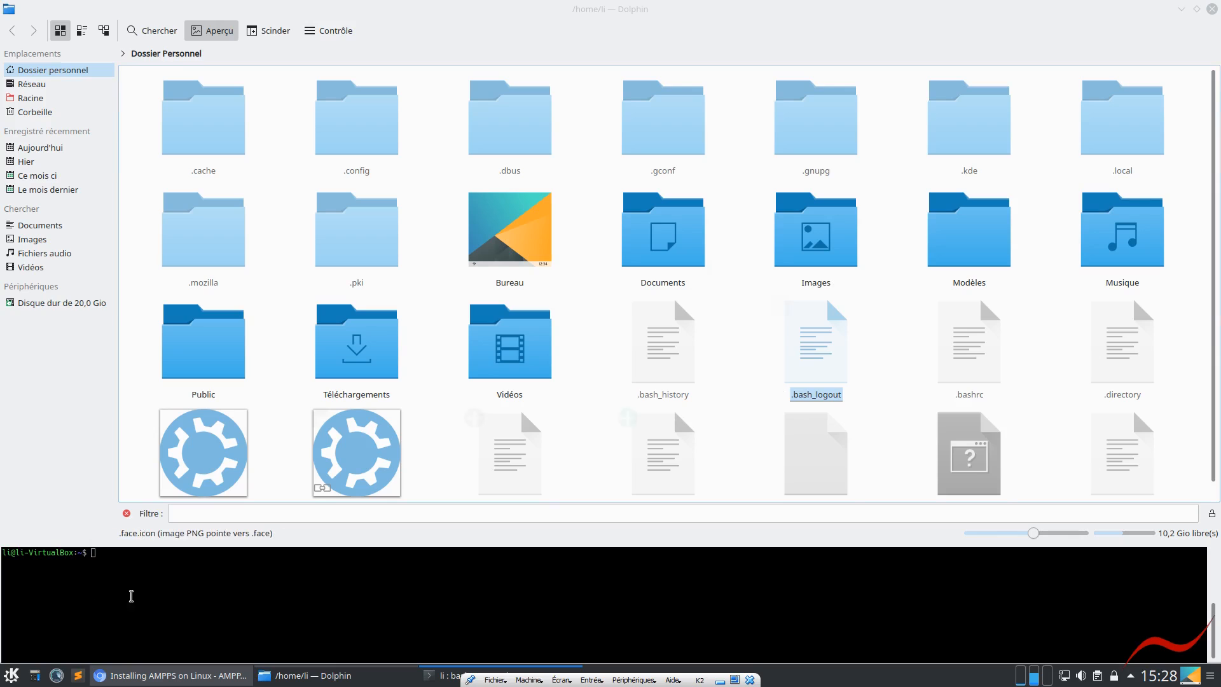
left_click(1198, 9)
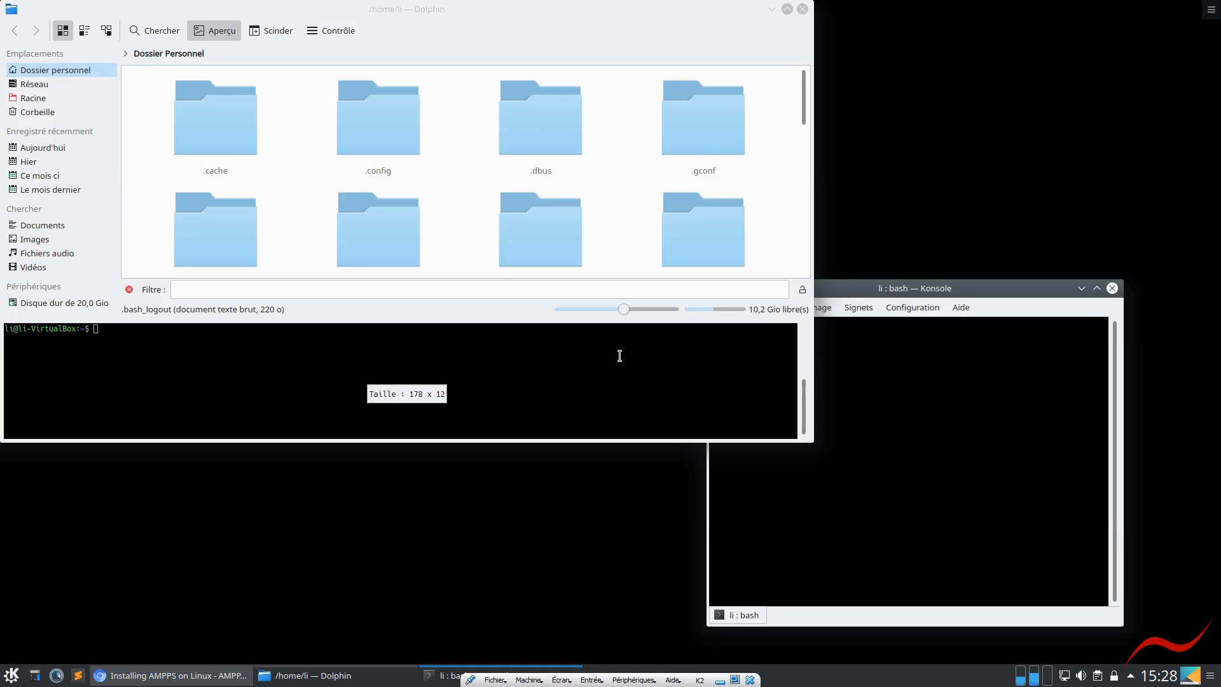
left_click(965, 345)
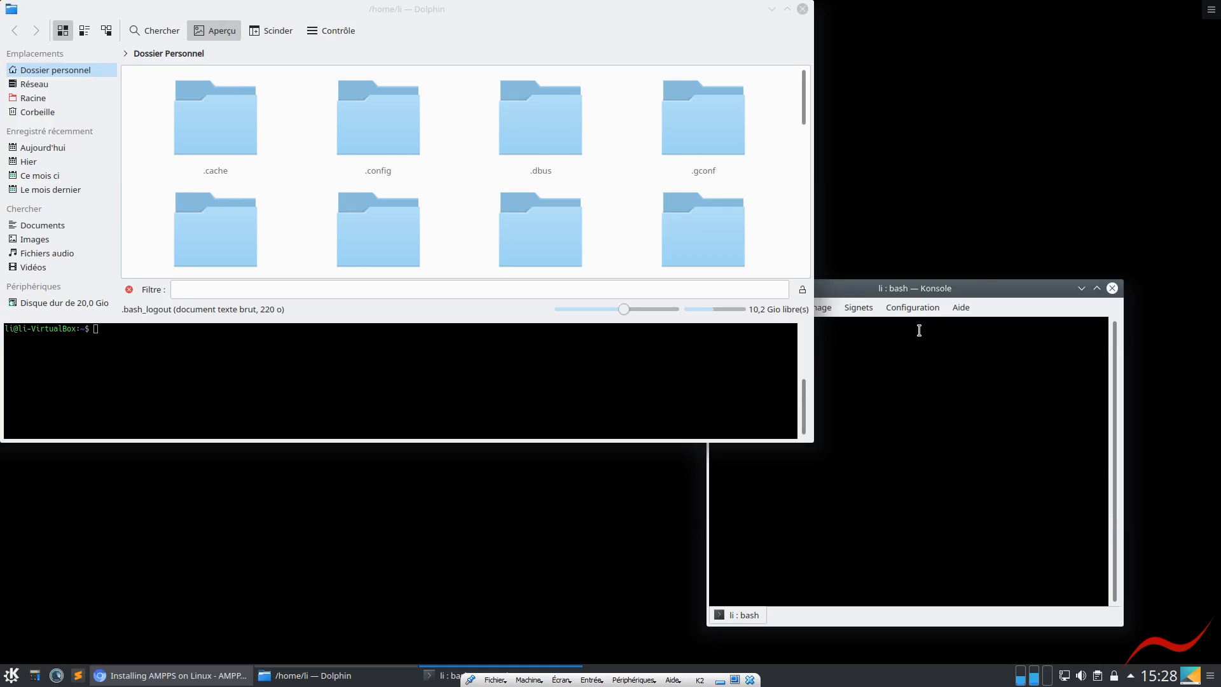
Open the Téléchargements folder in Dolphin and switch to its terminal
left_click(223, 395)
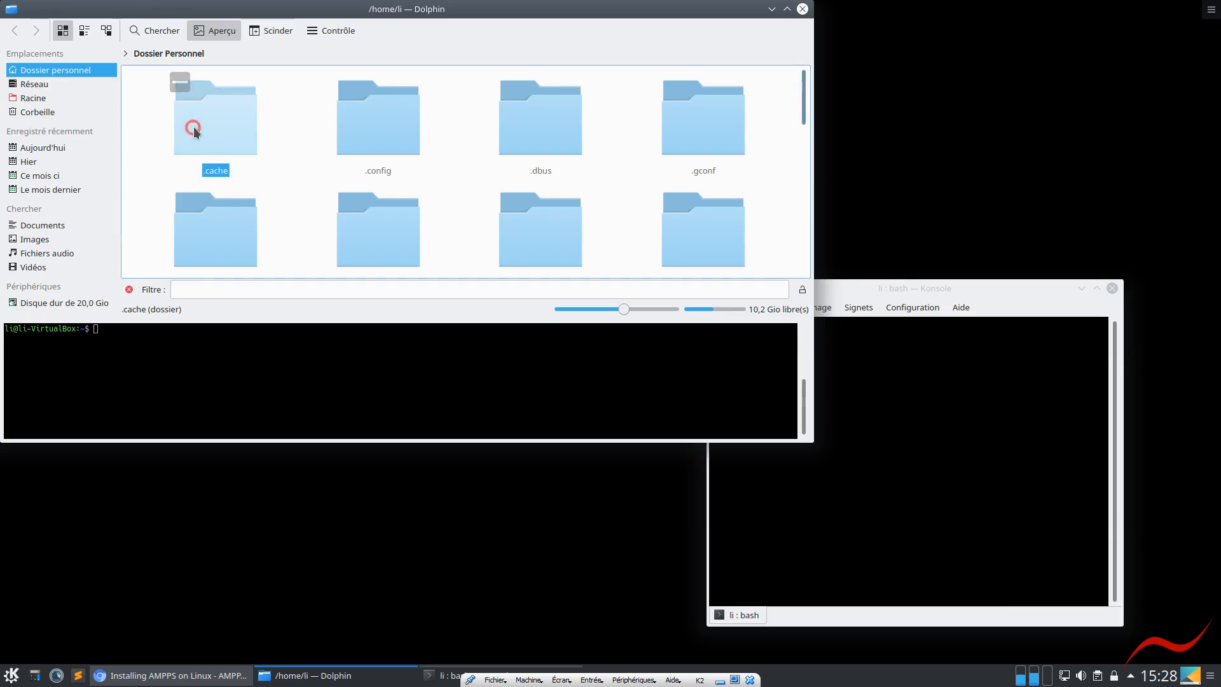
scroll(231, 154, "down", 5)
scroll(232, 155, "up", 2)
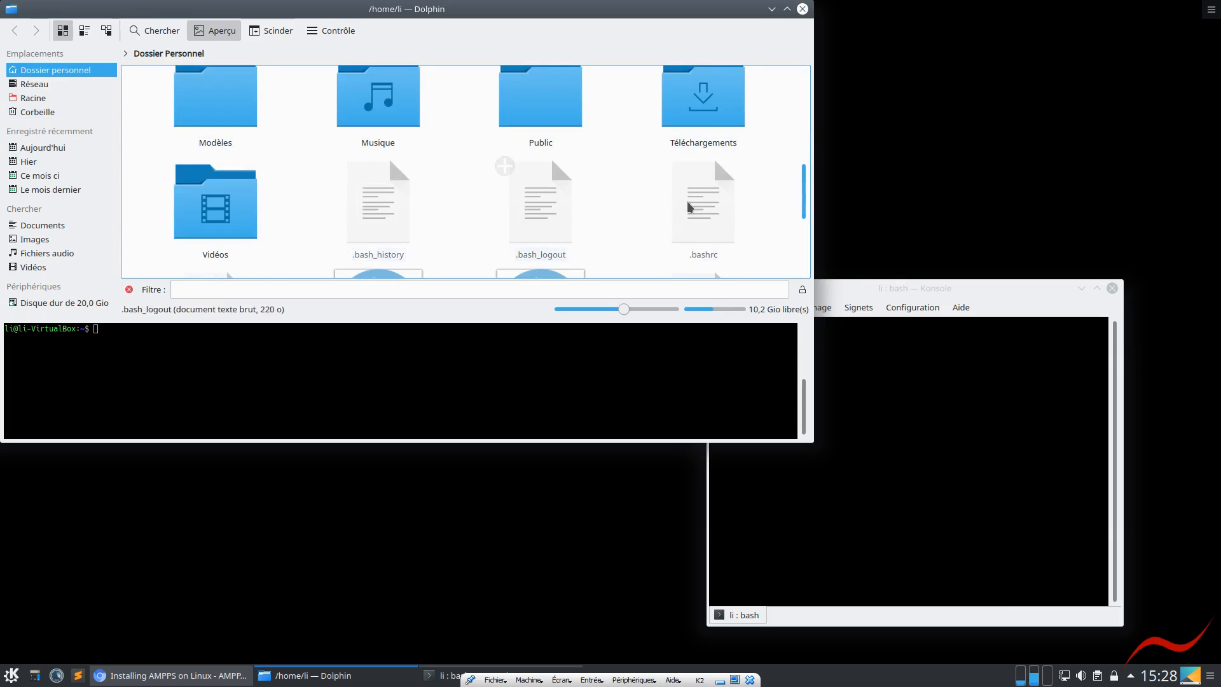
left_click(703, 97)
left_click(337, 387)
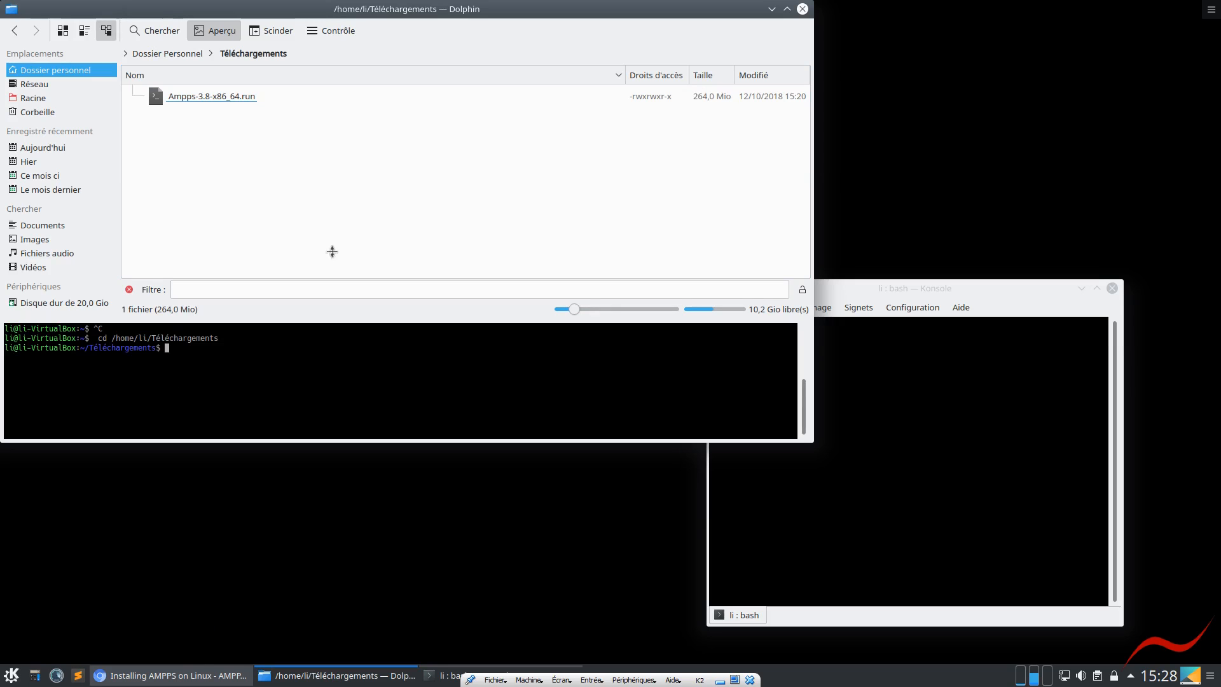
Copy cd /usr/local/ampps from the First Run of AMPPS section in the browser and run it in Dolphin's terminal
left_click(161, 678)
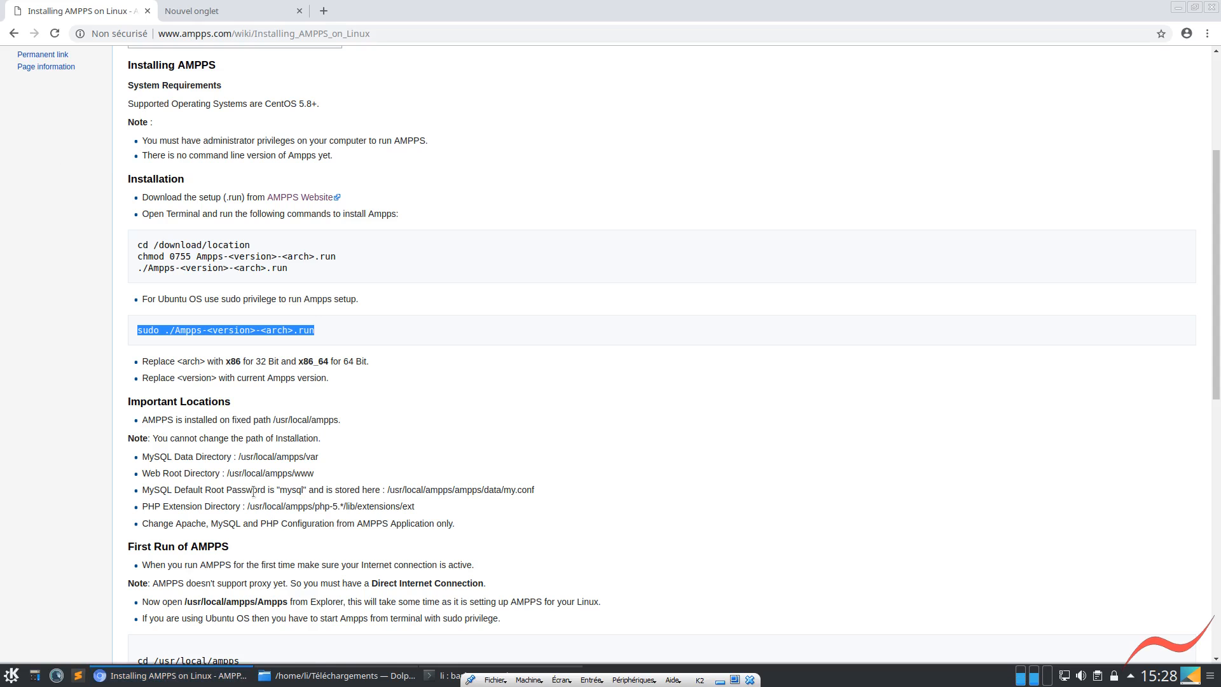
scroll(245, 498, "down", 2)
scroll(244, 499, "down", 4)
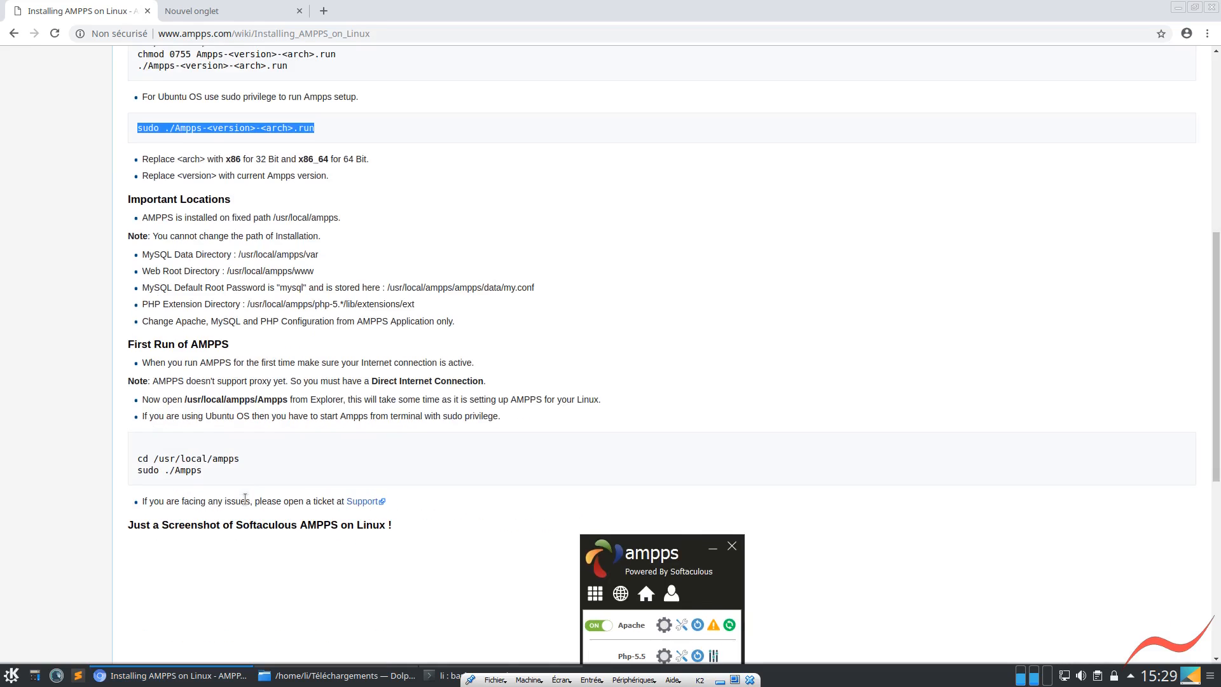
left_click_drag(243, 463, 125, 459)
key("ctrl+c")
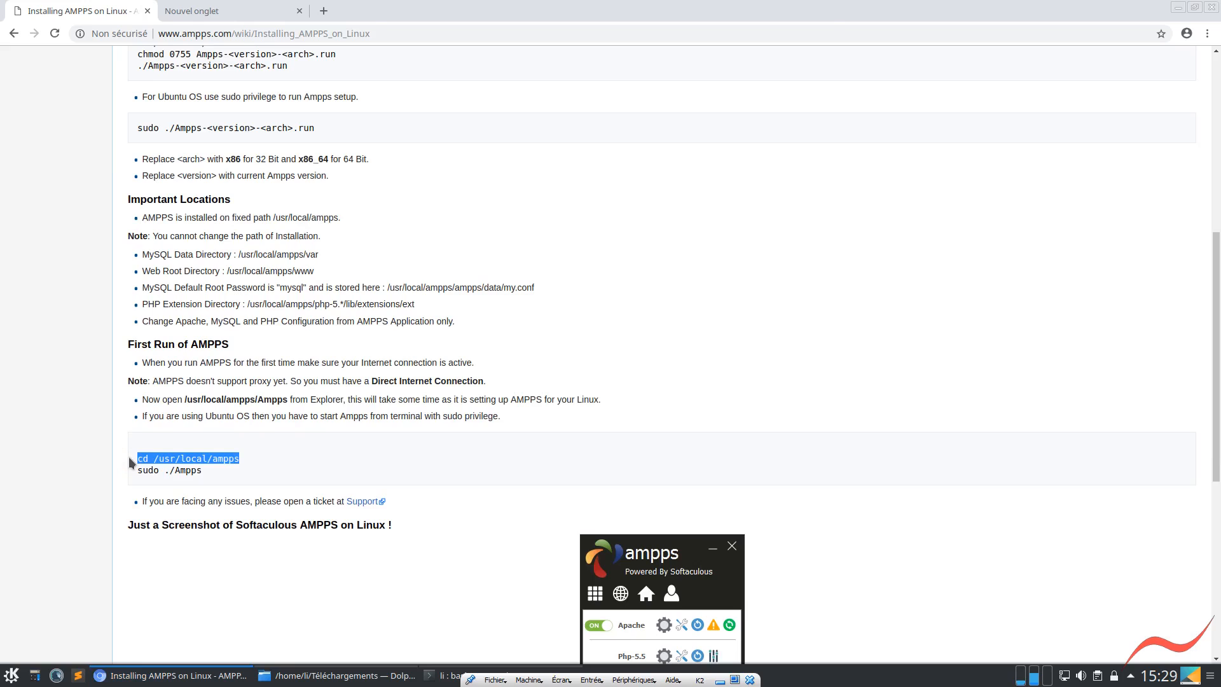
key("alt+Tab")
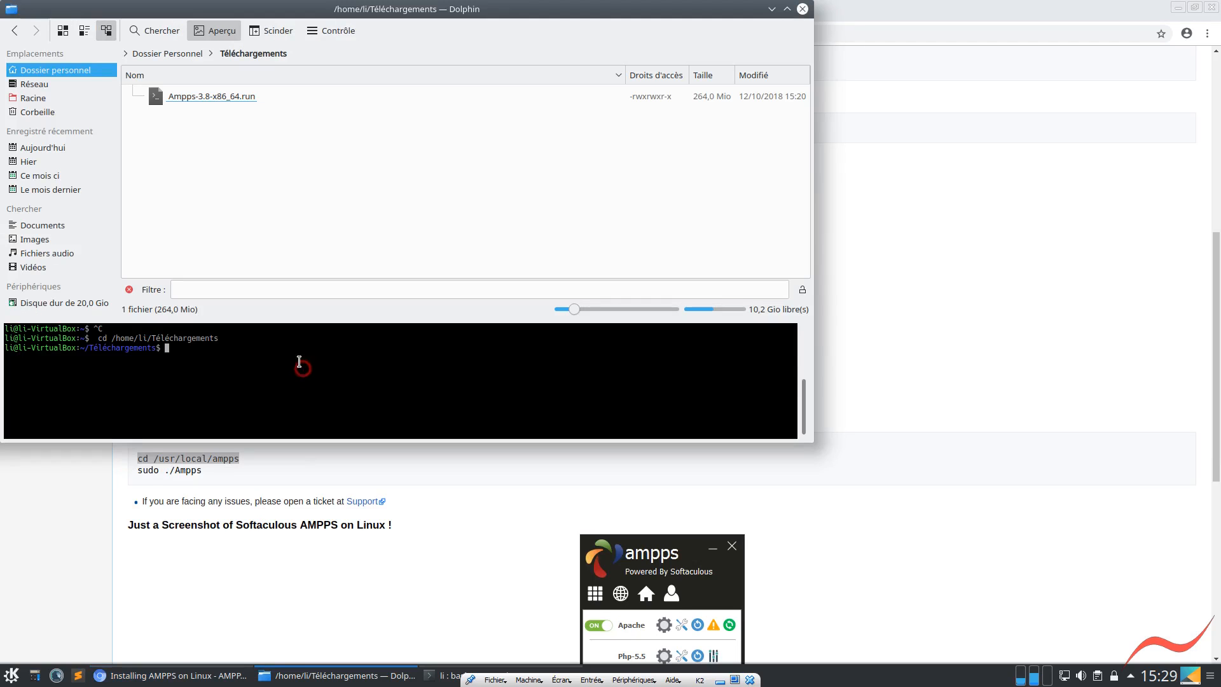
key("ctrl+shift+v")
key("Return")
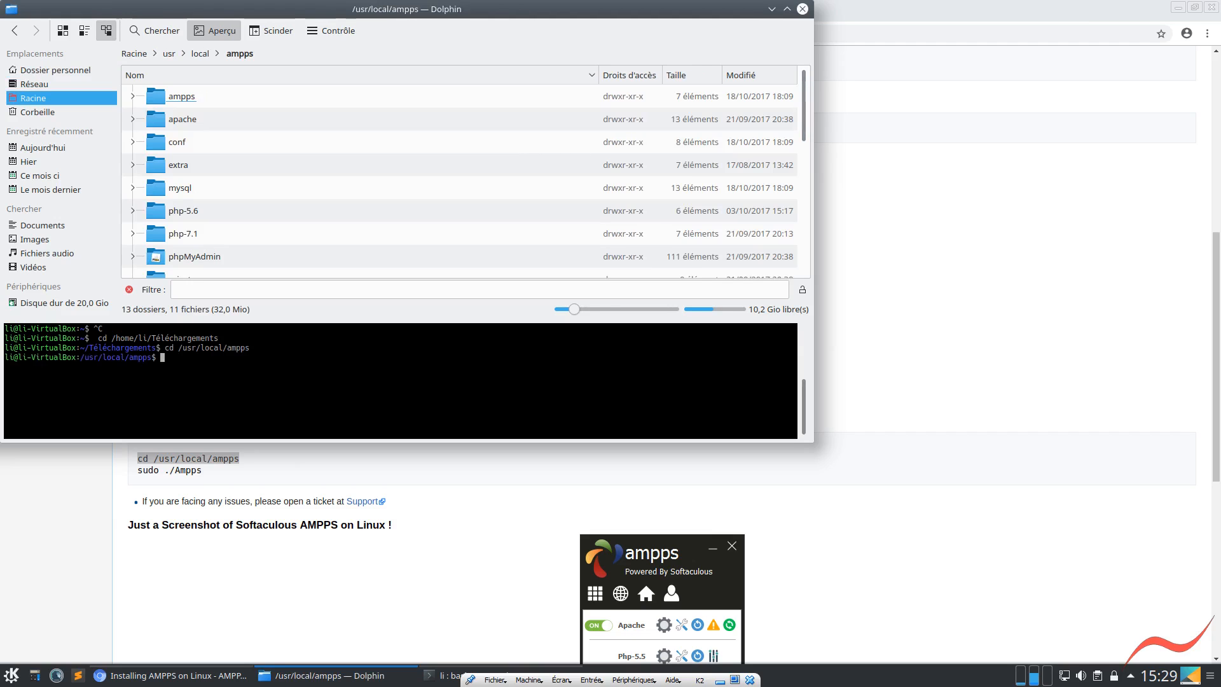
Launch AMPPS with sudo ./Ampps in Dolphin's terminal and enter the account password
type("sudo ./Am")
key("Tab")
key("Tab")
key("Tab")
key("Tab")
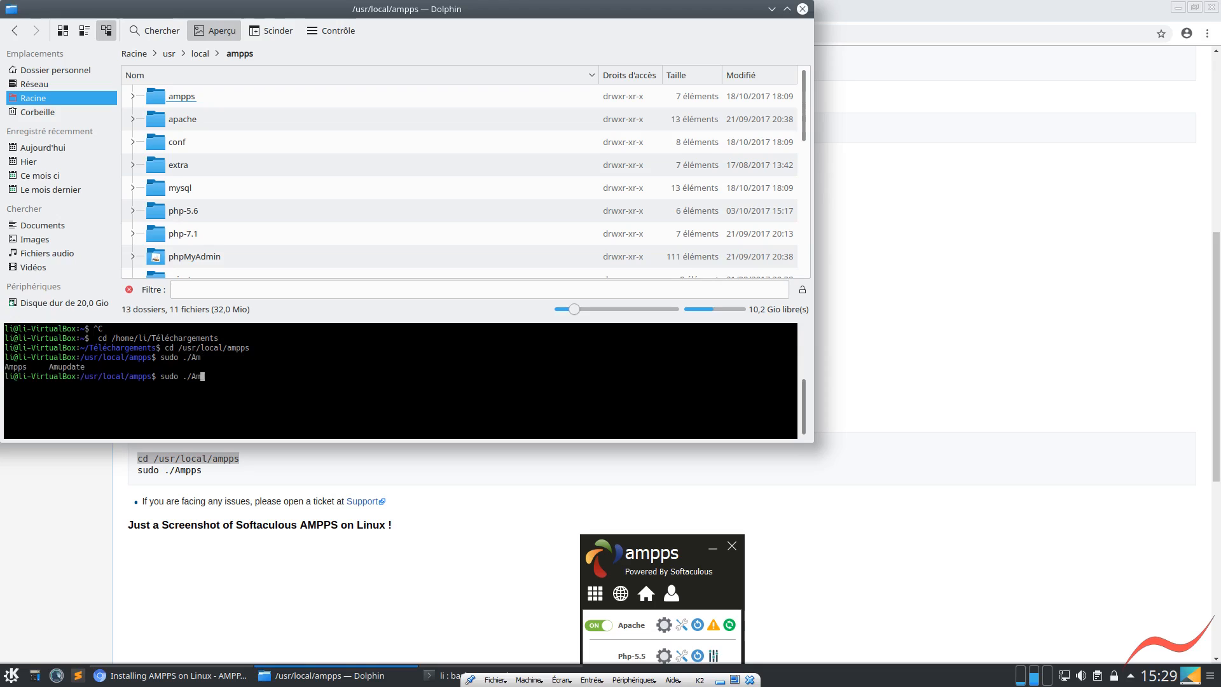
type("p")
key("Tab")
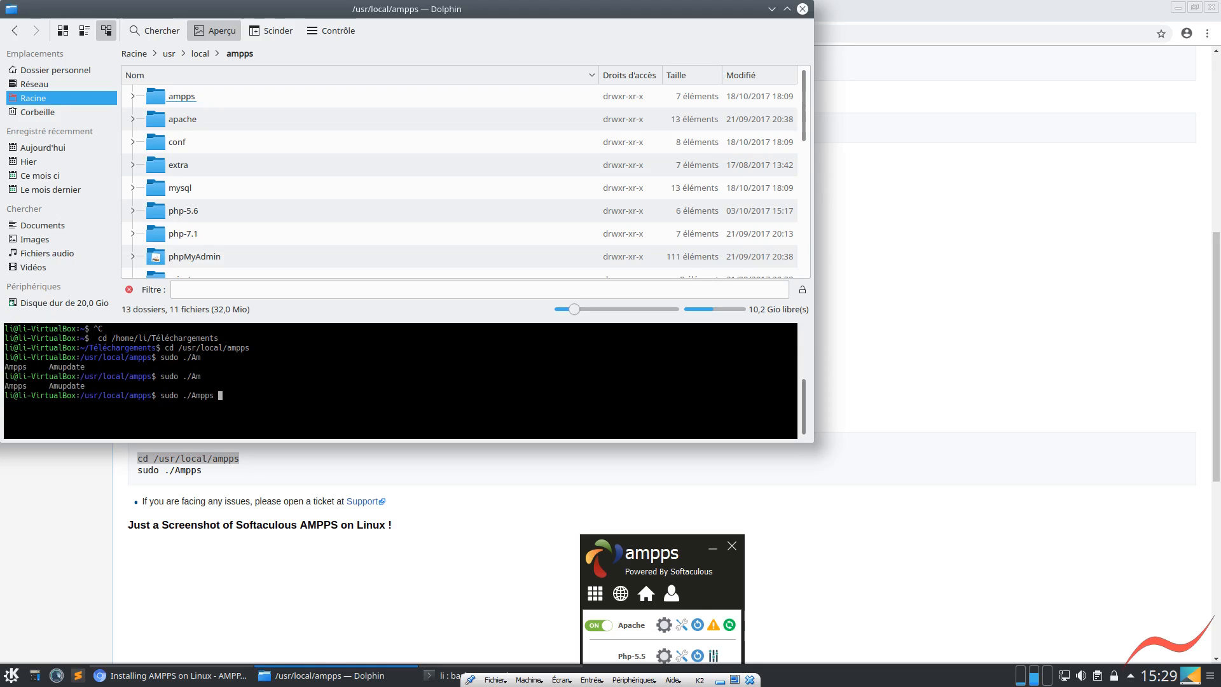
key("Return")
key("Return")
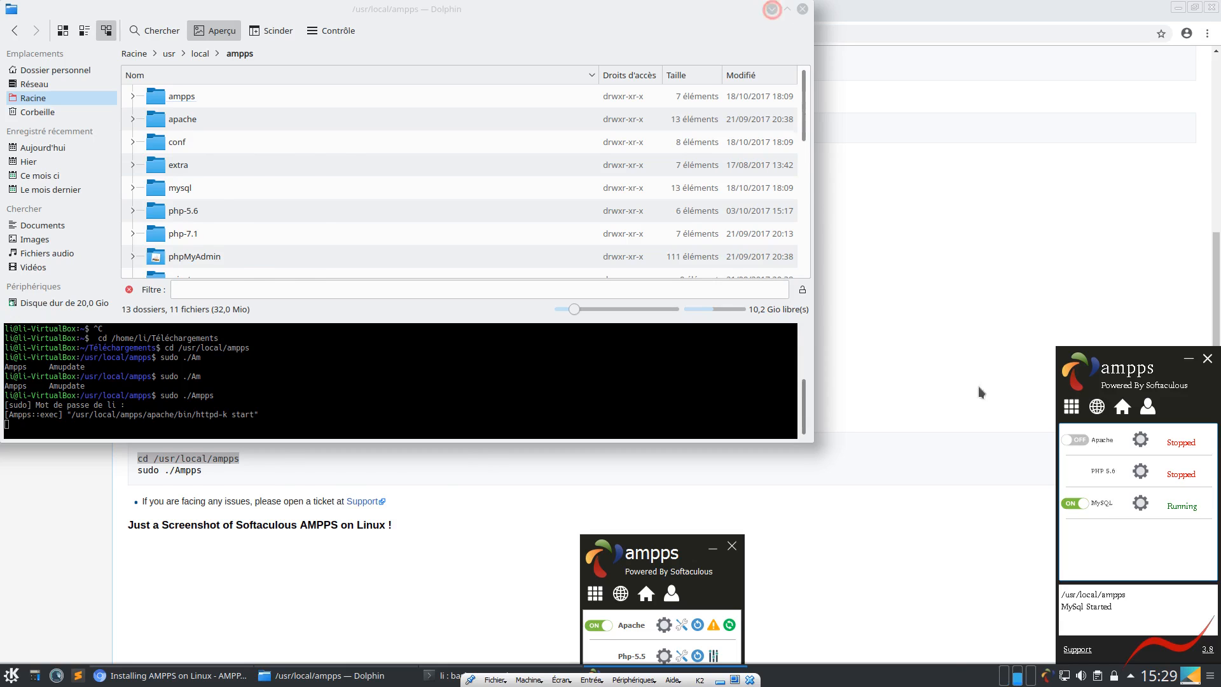
Minimize Dolphin and reveal the control options of the Apache service in the AMPPS window
left_click(773, 9)
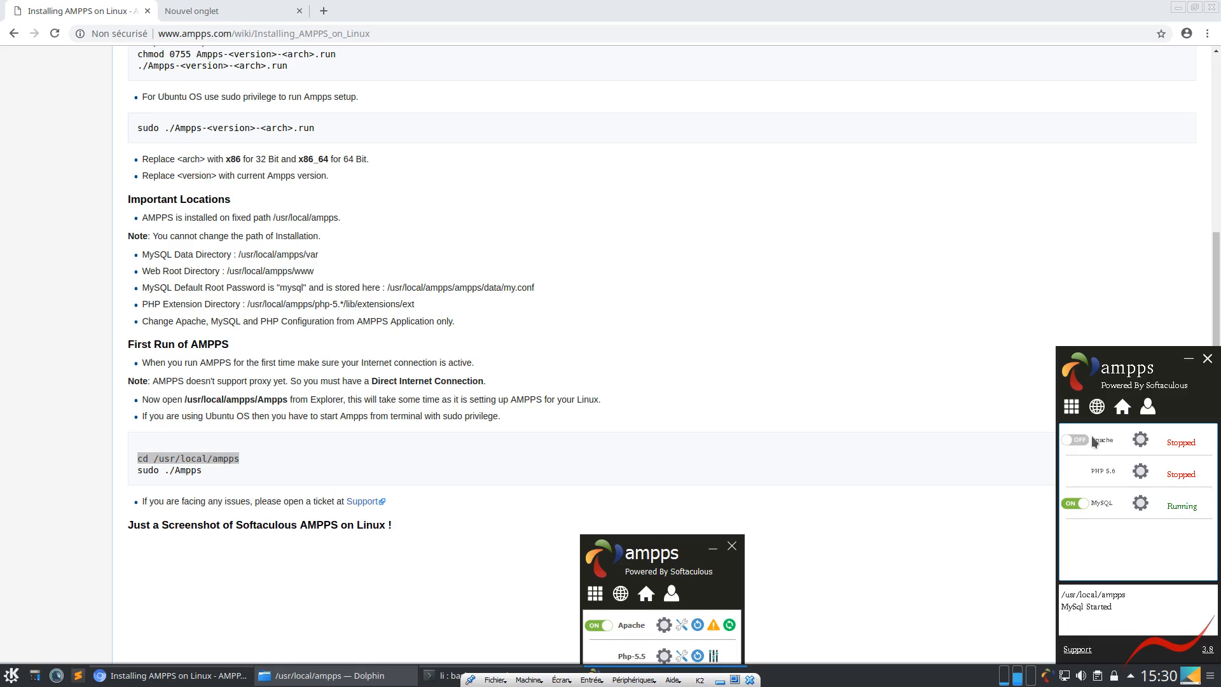
left_click(1138, 443)
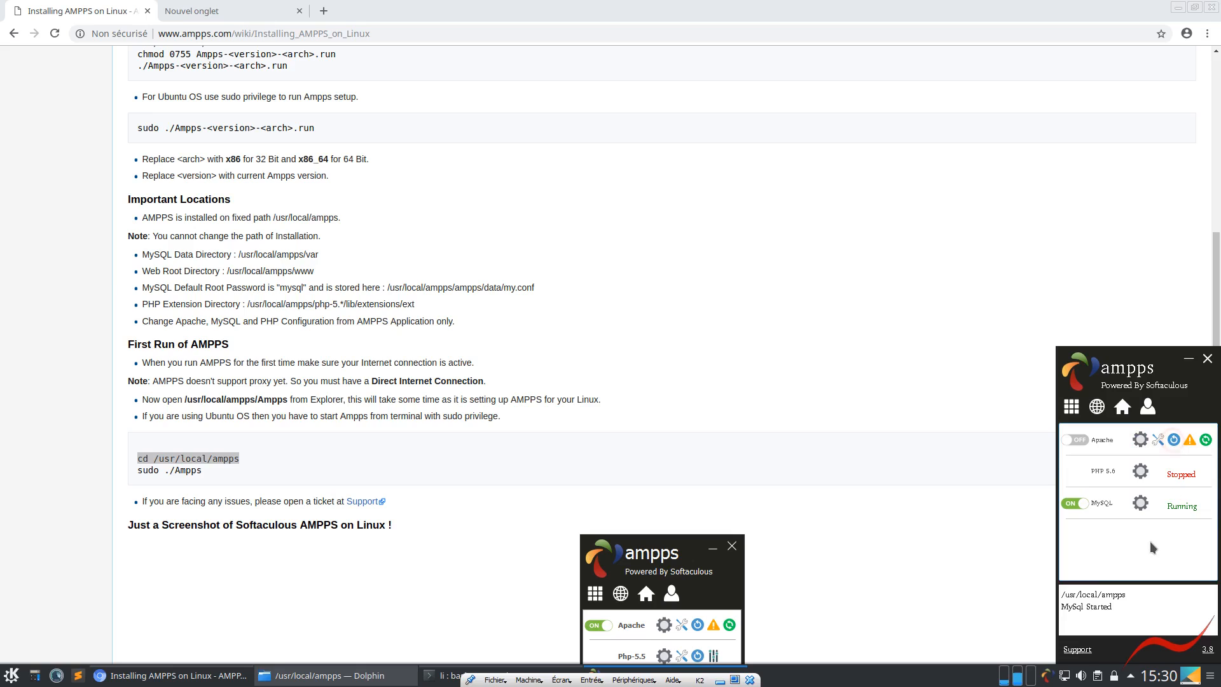
left_click(1127, 525)
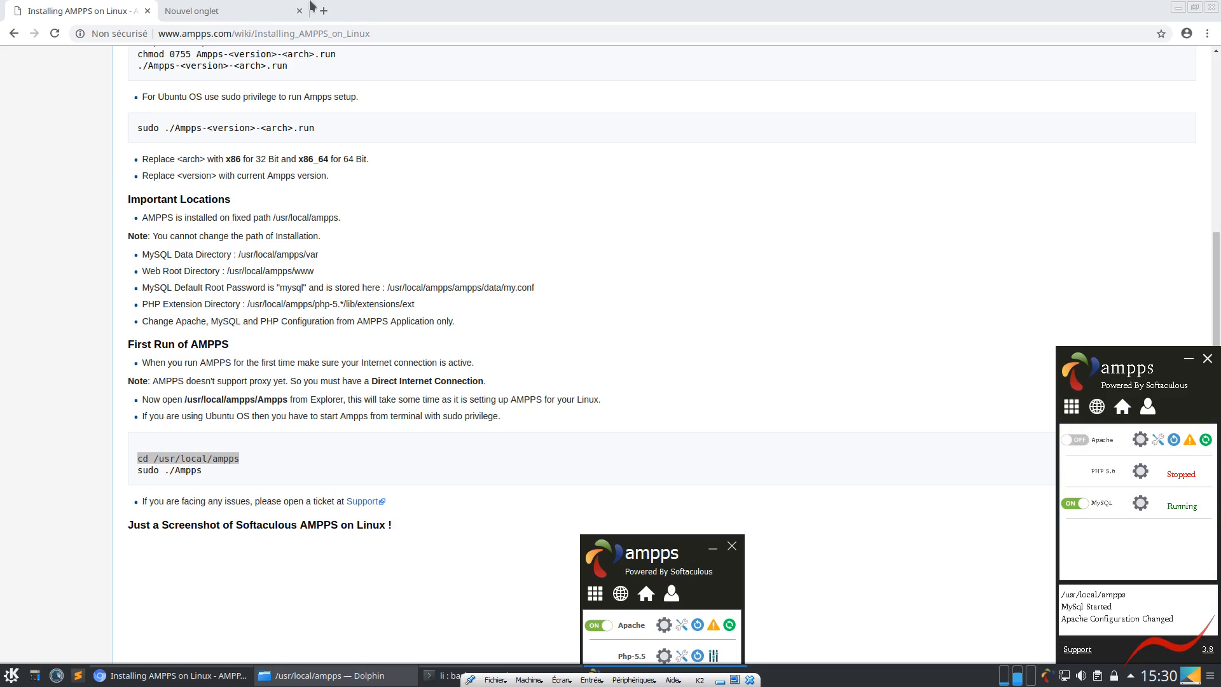
Search Google for "ampps apache doesn't work" in the empty browser tab
left_click(225, 10)
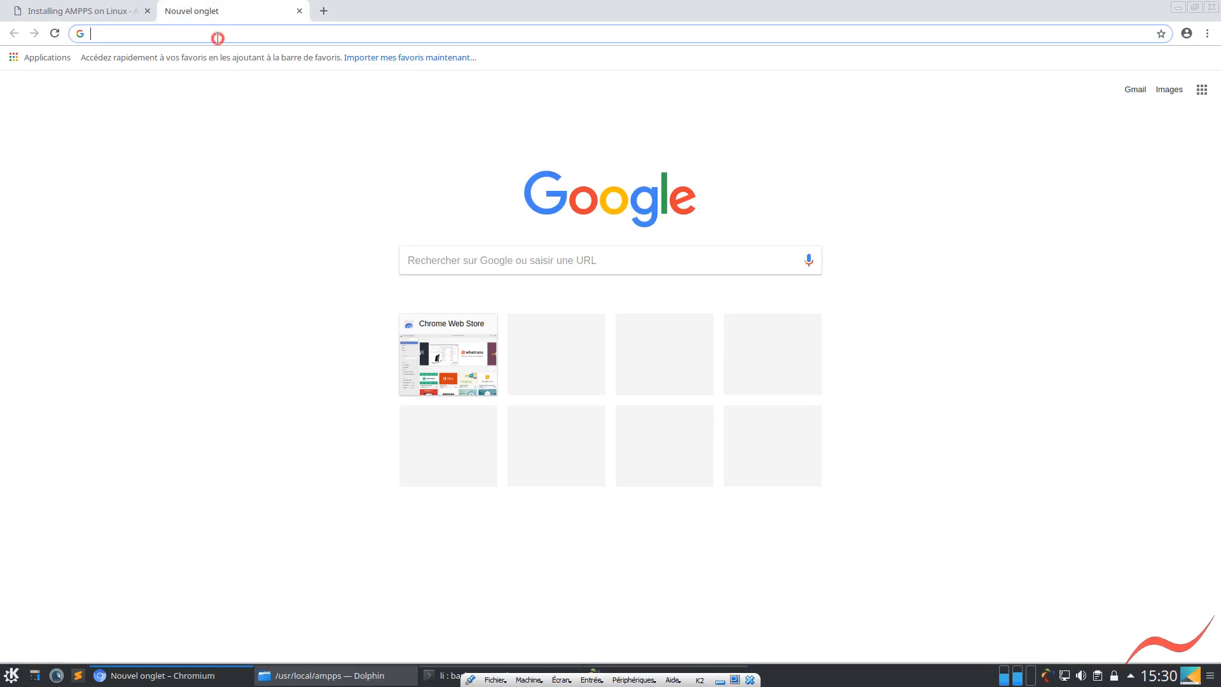
type("ampps")
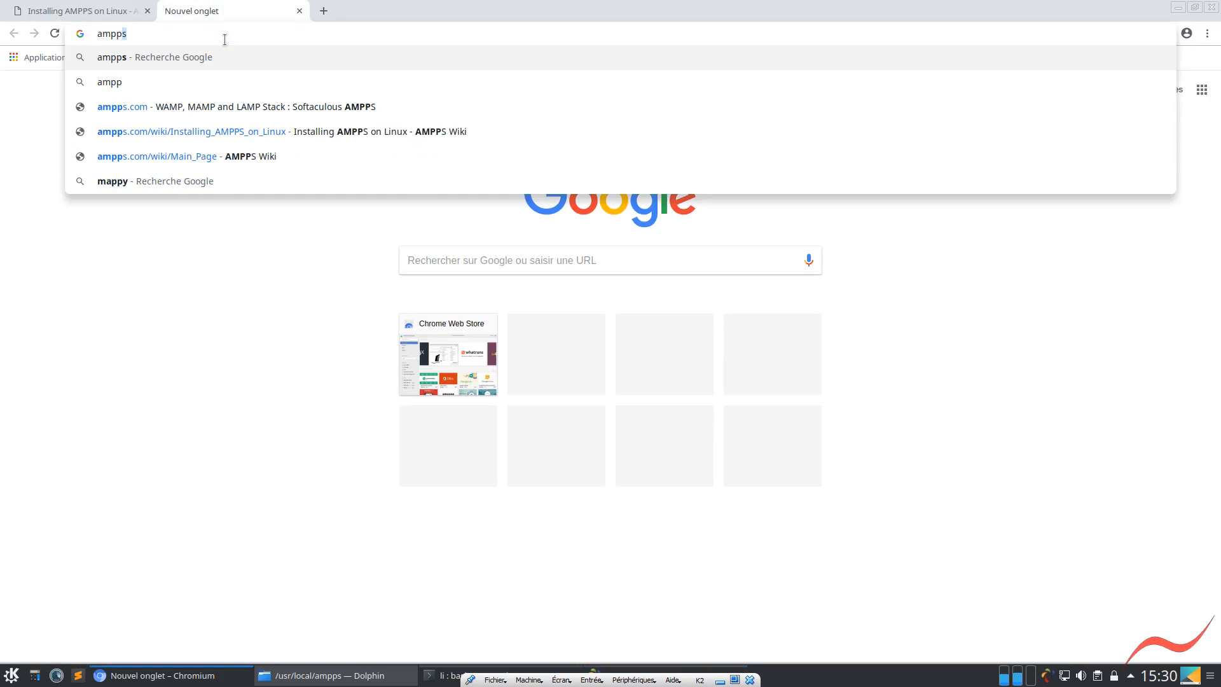
type(" apac")
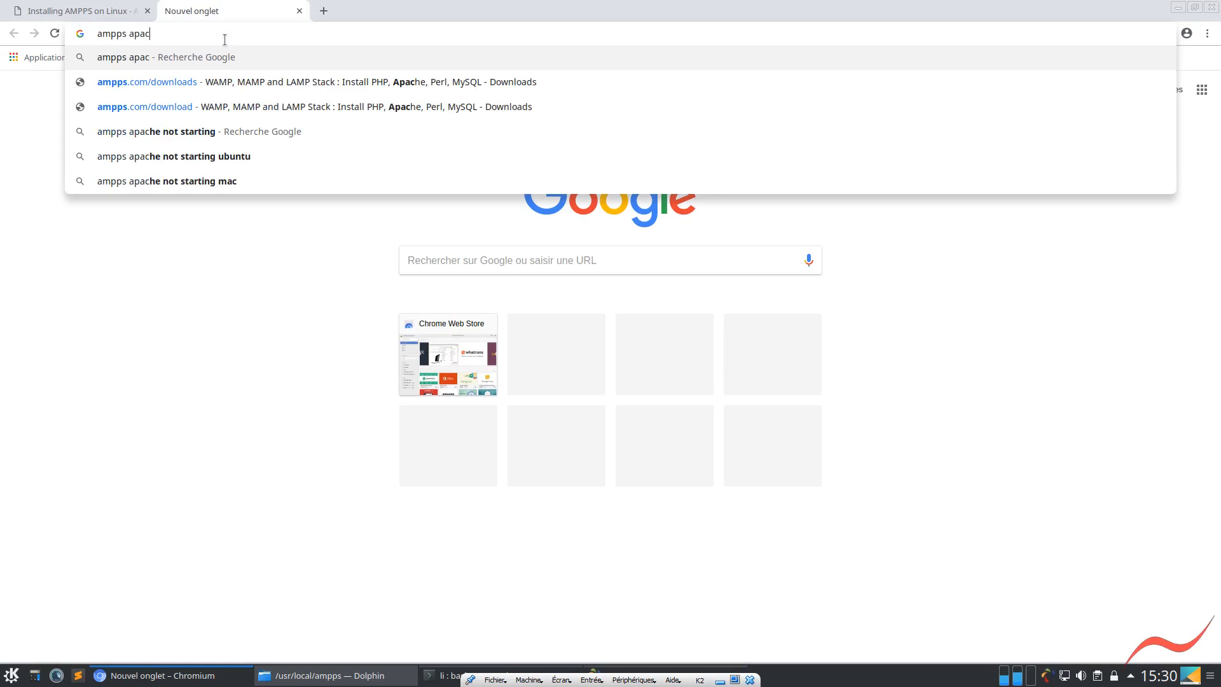
type("he d")
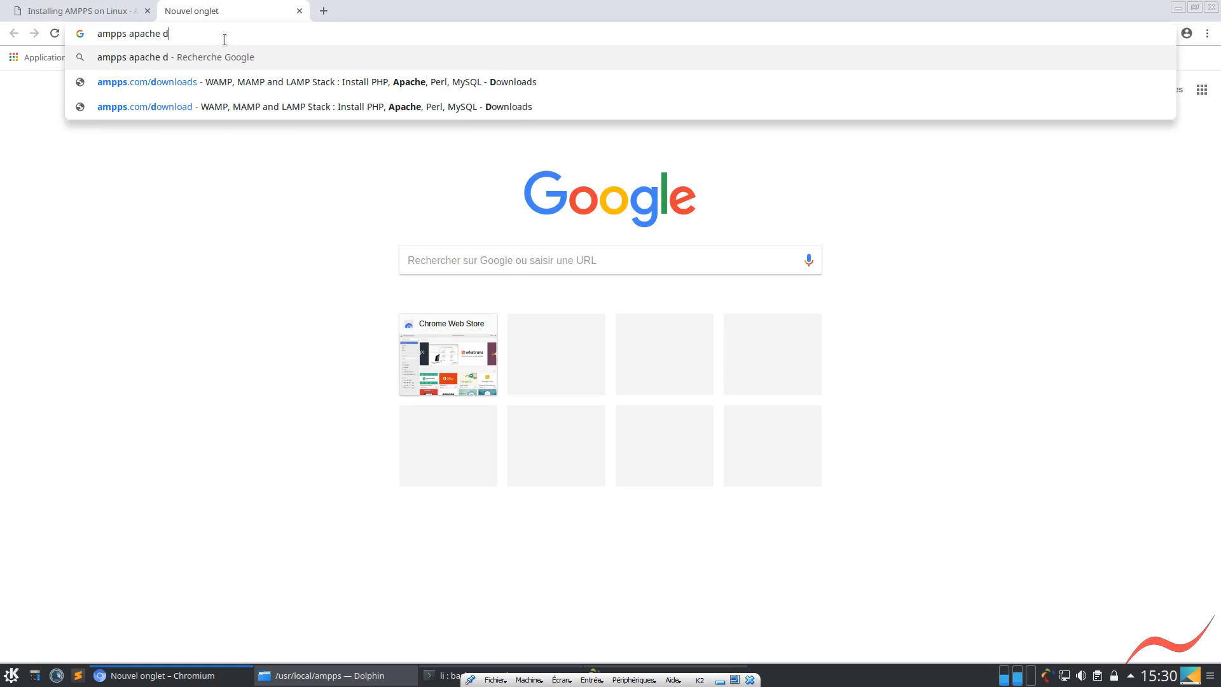
type("oesn't work")
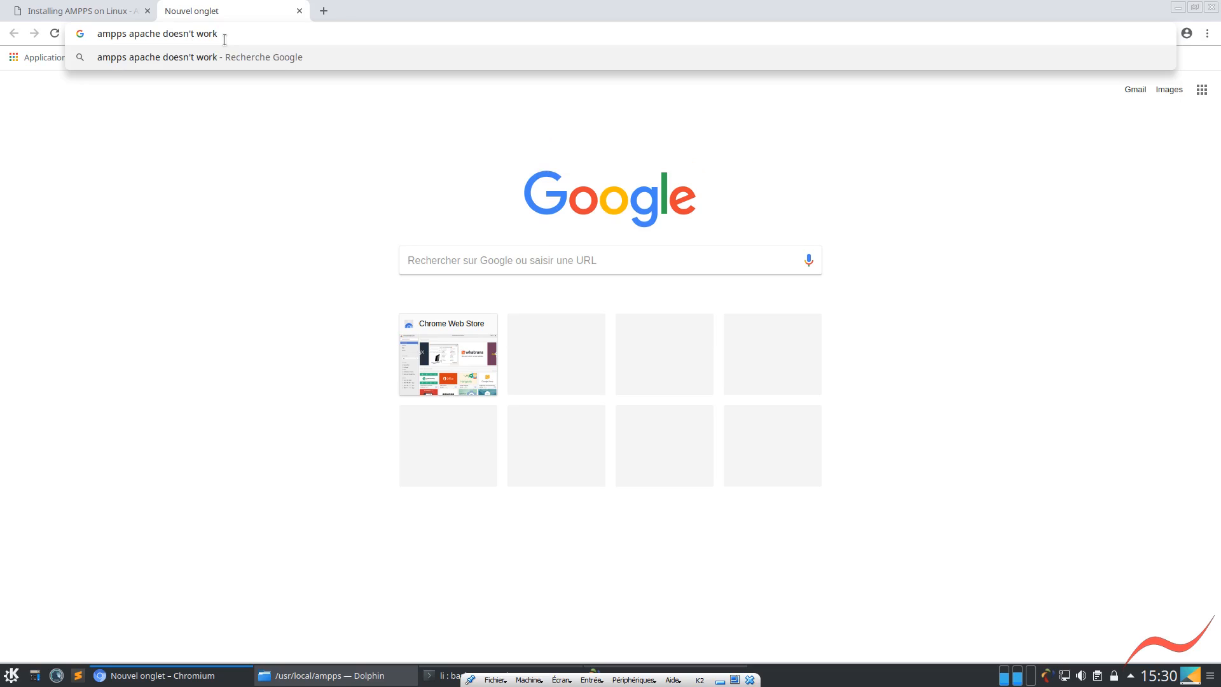
key("Return")
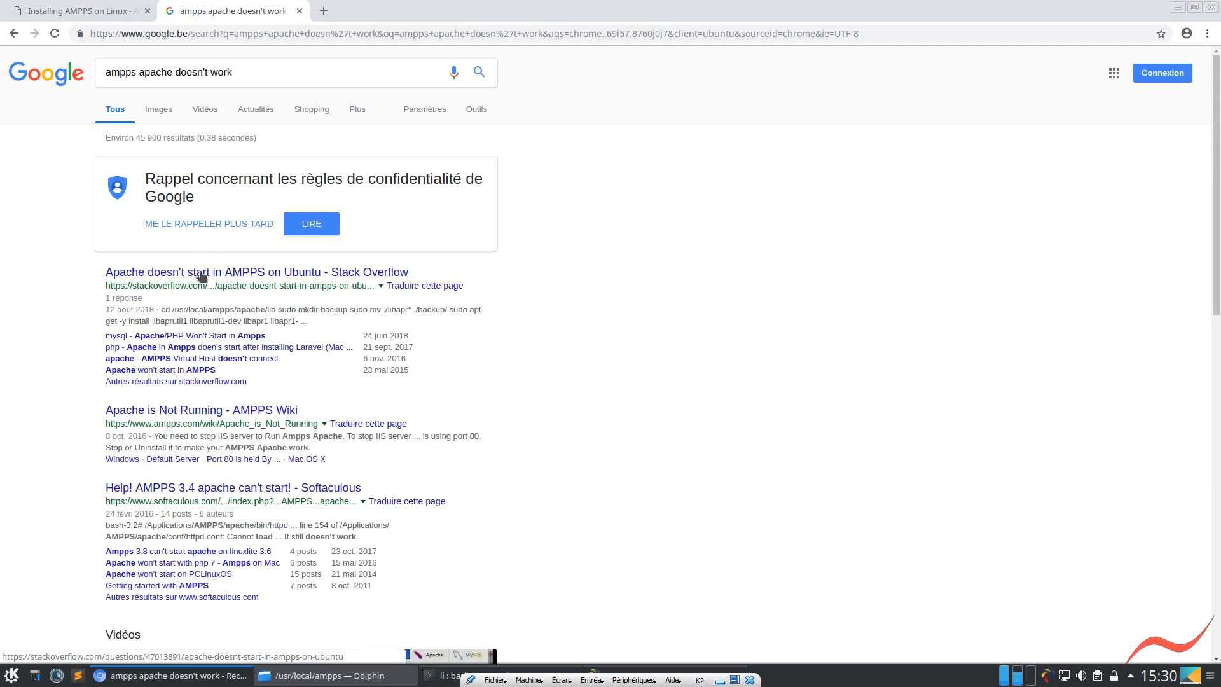
Open the Stack Overflow result Apache doesn't start in AMPPS on Ubuntu at its answer's commands and restore the browser from its maximized size
left_click(199, 281)
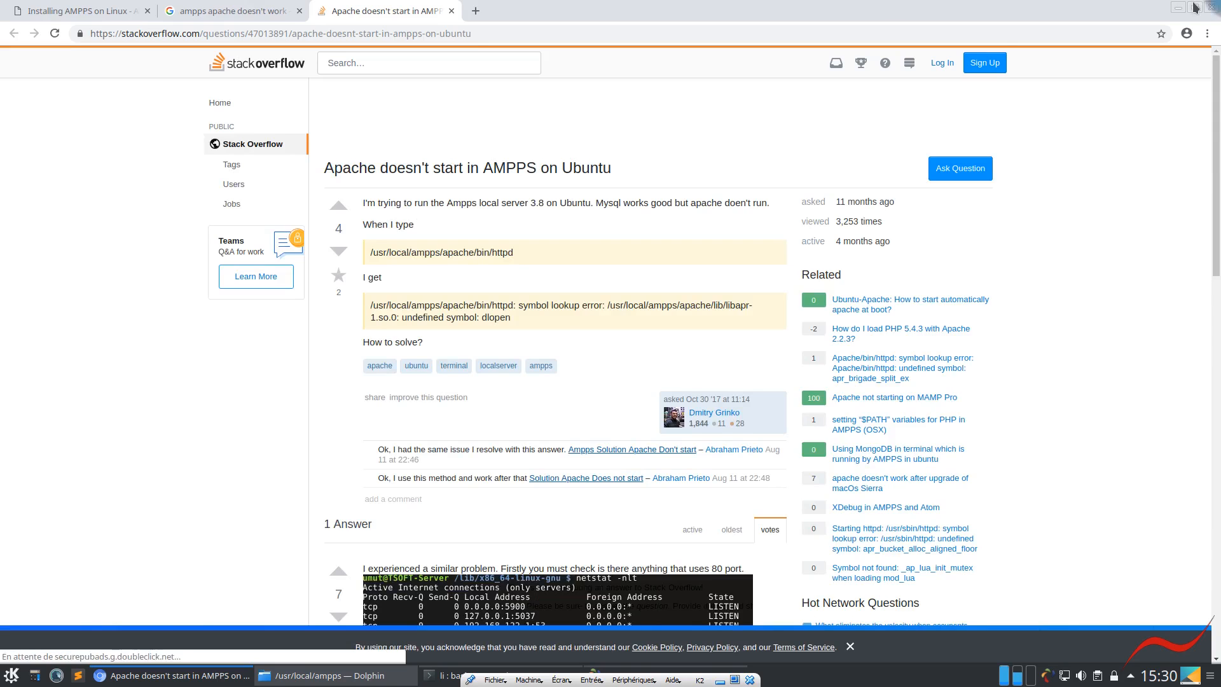
scroll(417, 400, "down", 5)
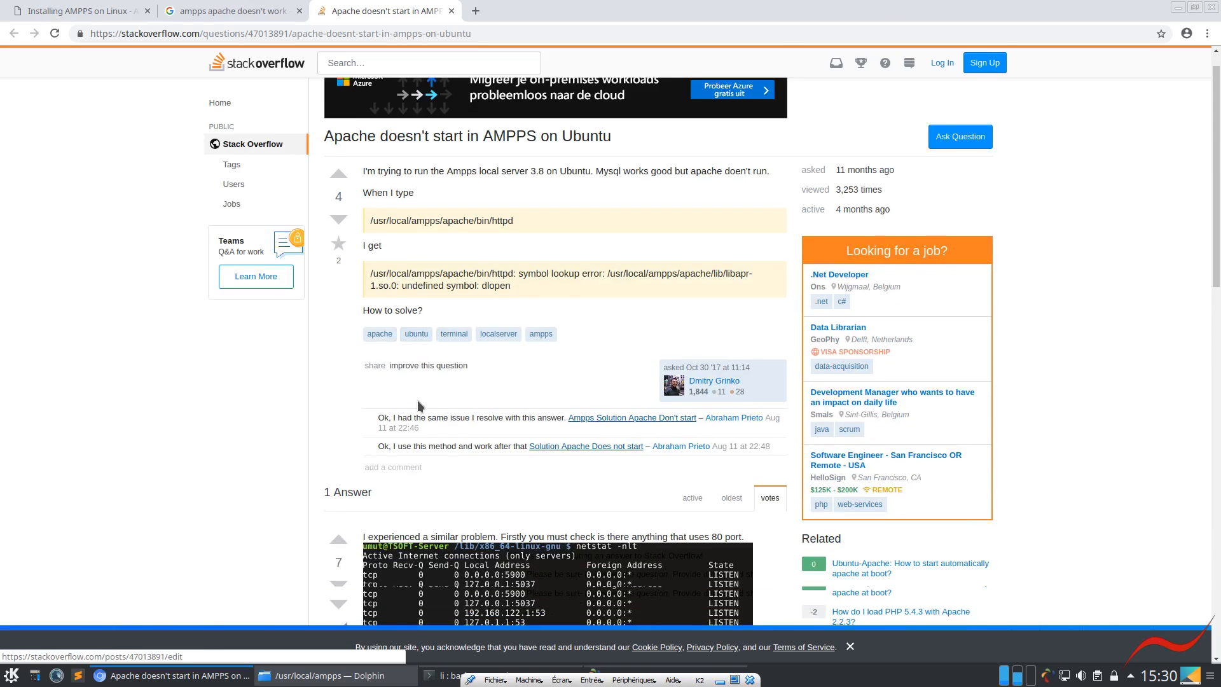
scroll(418, 405, "down", 5)
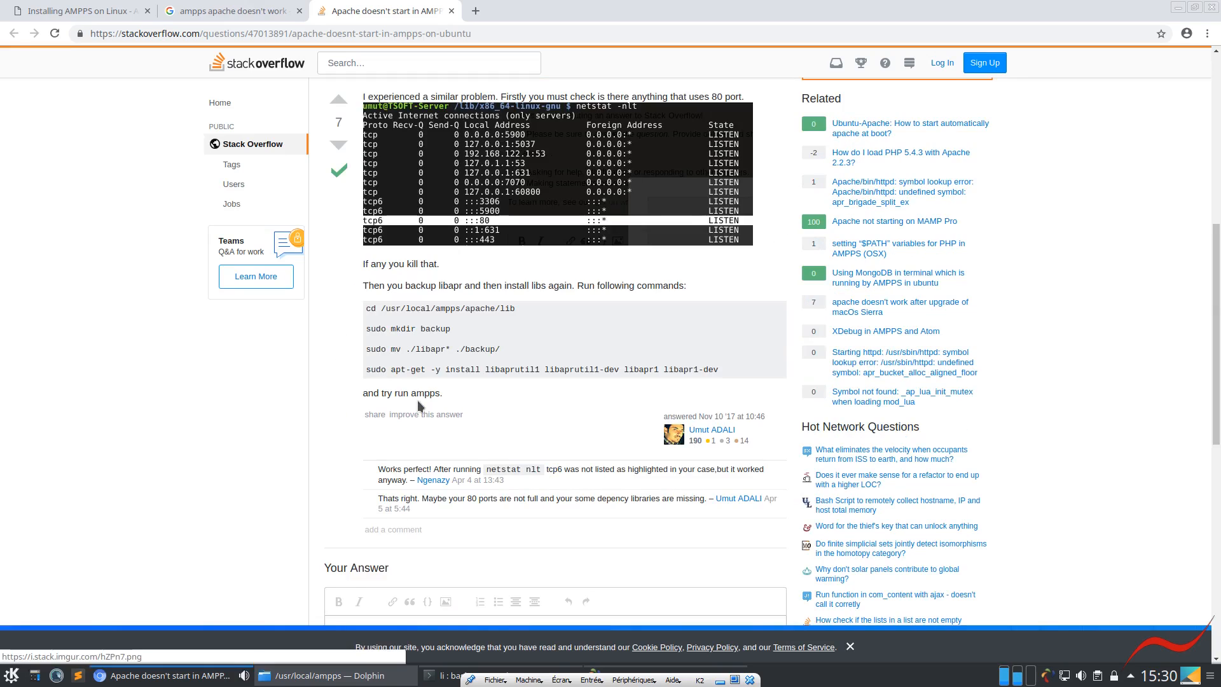
left_click(1194, 7)
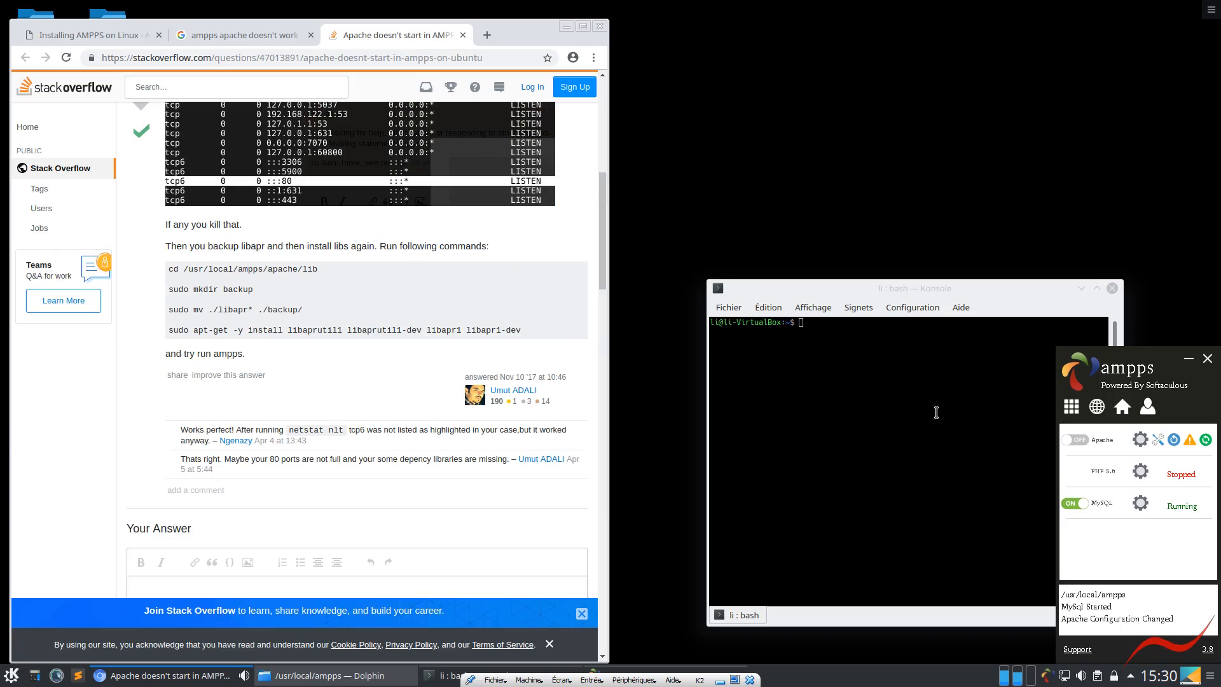
Copy cd /usr/local/ampps/apache/lib from the Stack Overflow answer and run it in Konsole
left_click(889, 408)
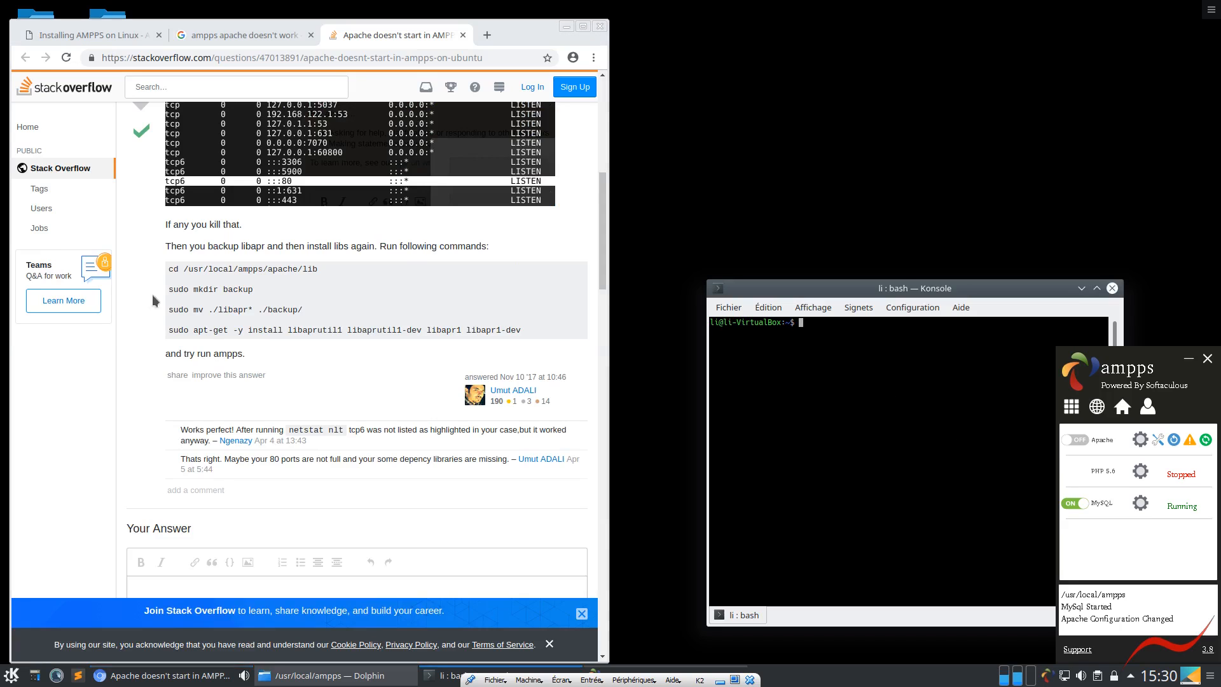
left_click_drag(317, 269, 168, 268)
key("super+c")
left_click(813, 464)
middle_click(814, 464)
key("Return")
Create the backup folder by running the answer's sudo mkdir backup command in Konsole, entering the account password
left_click_drag(258, 294, 170, 292)
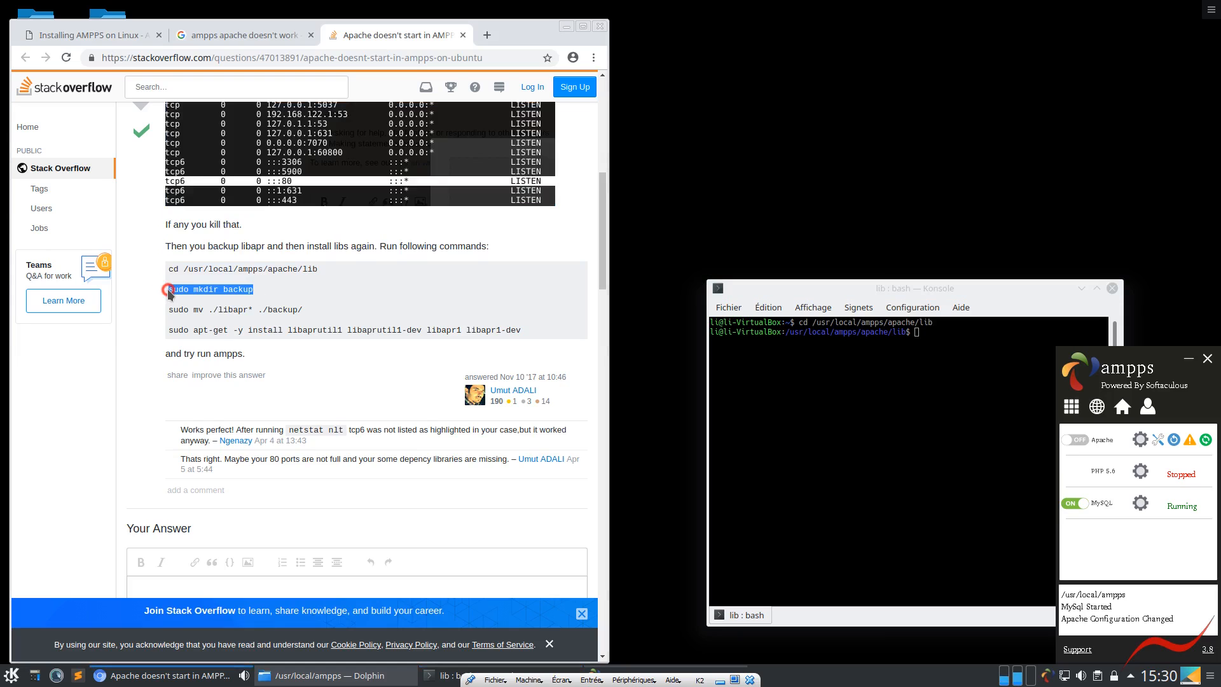
left_click(825, 469)
type("sudo mkdir backup")
key("Return")
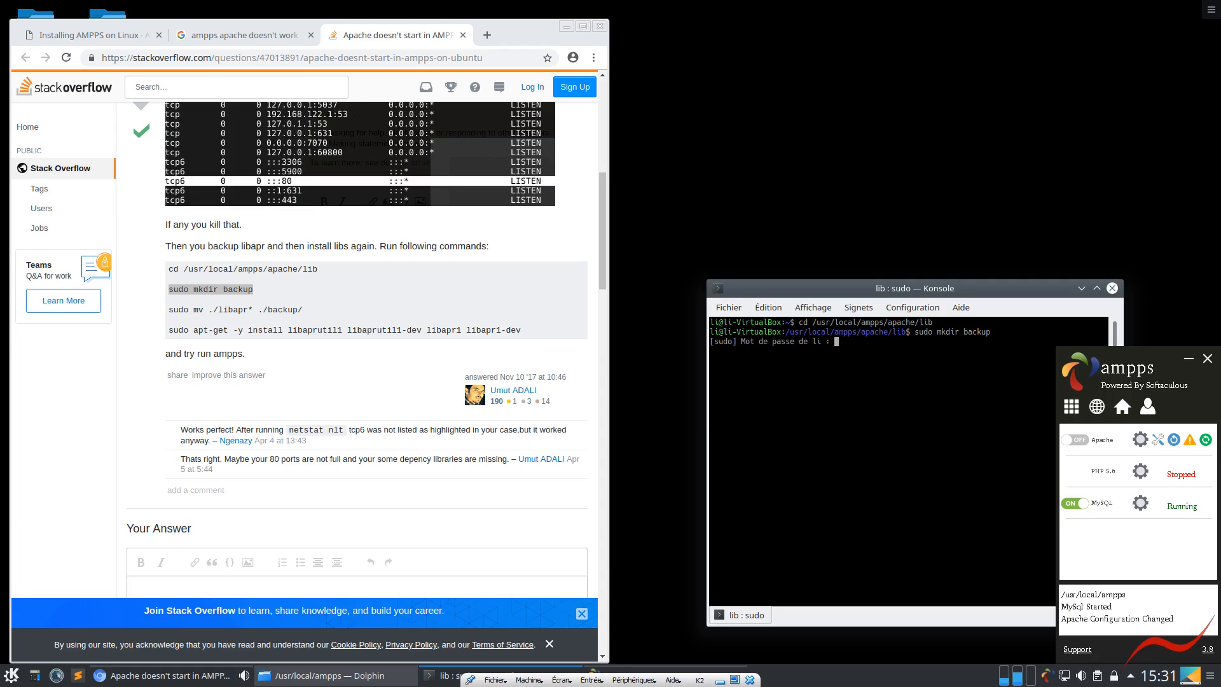
key("Return")
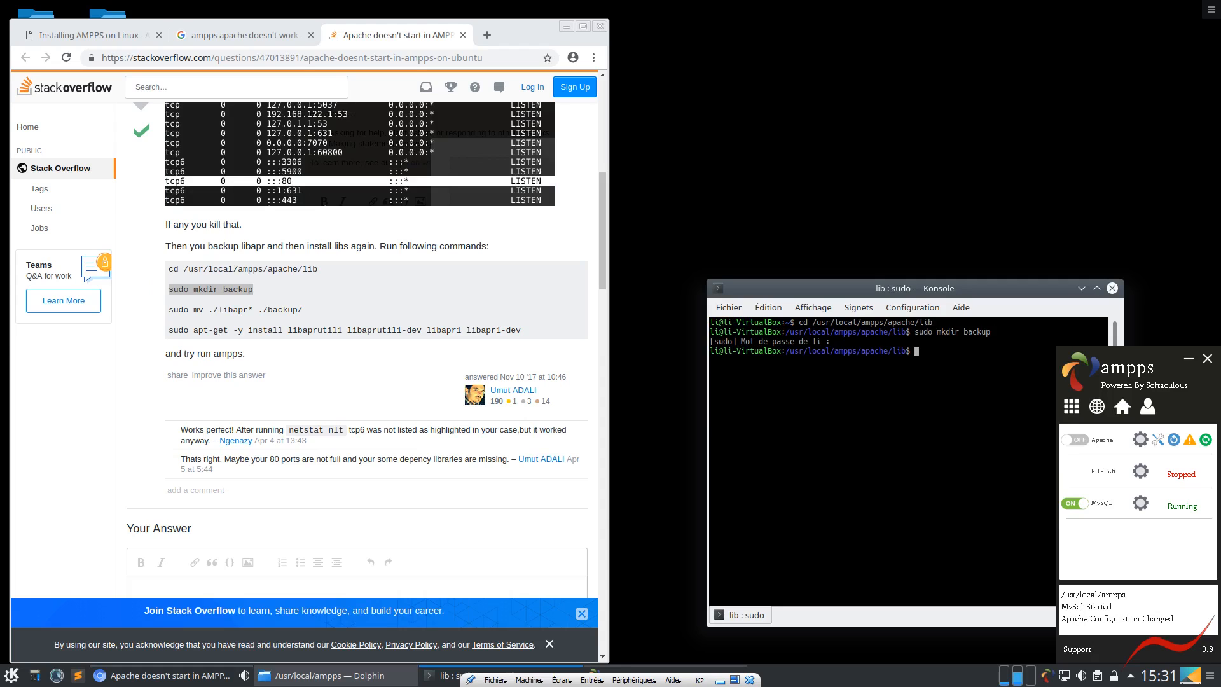
Move the libapr files into the backup folder by running sudo mv ./libapr* ./backup/ in Konsole
left_click_drag(304, 311, 168, 315)
left_click(860, 476)
type("sudo mv ./libapr* ./backup/")
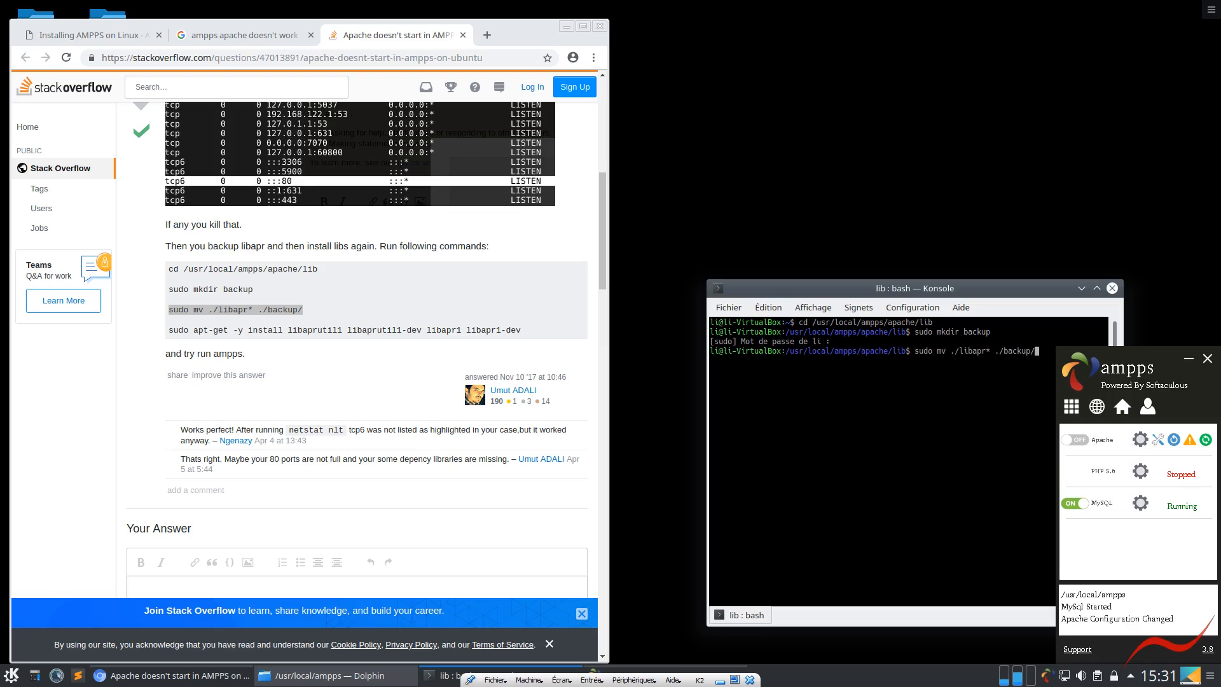
key("Return")
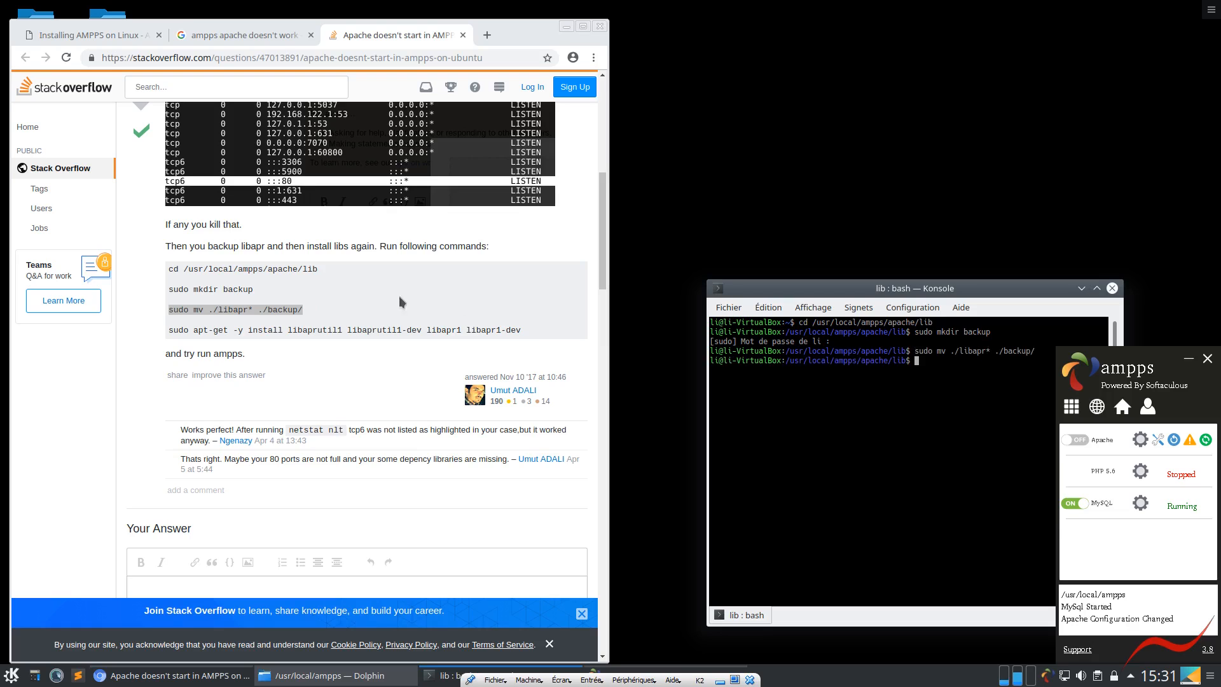
Run the answer's sudo apt-get -y install libaprutil1 libaprutil1-dev libapr1 libapr1-dev command in Konsole
left_click_drag(525, 330, 163, 331)
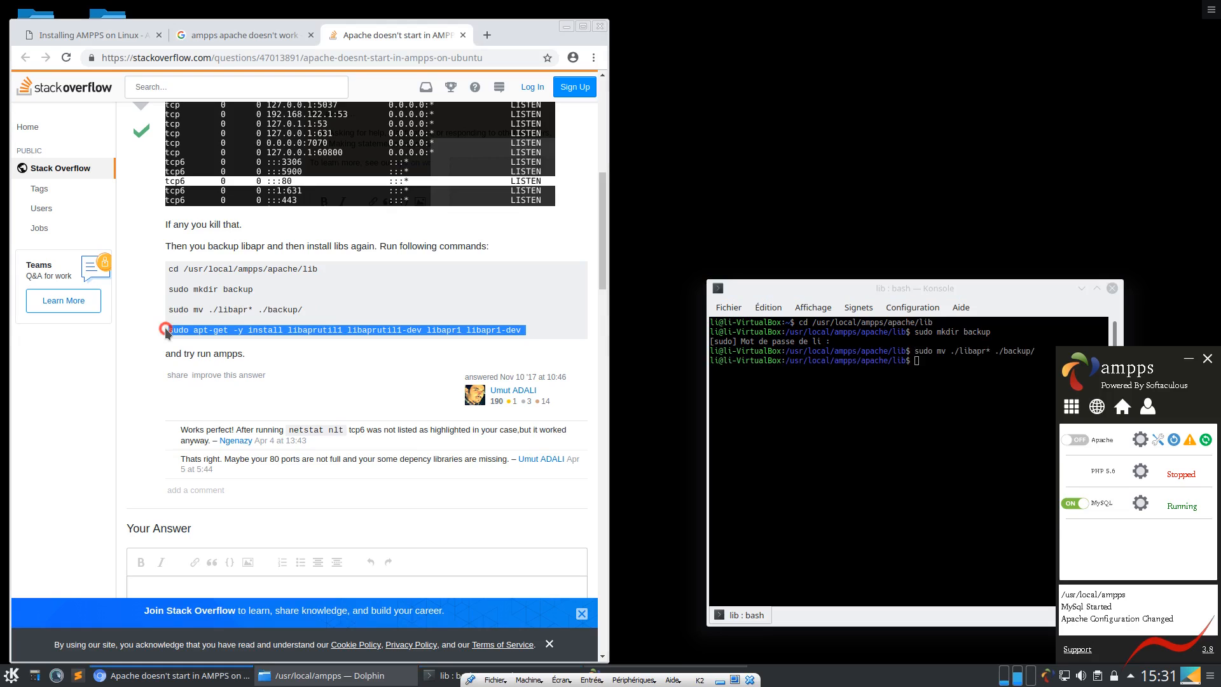
left_click(838, 509)
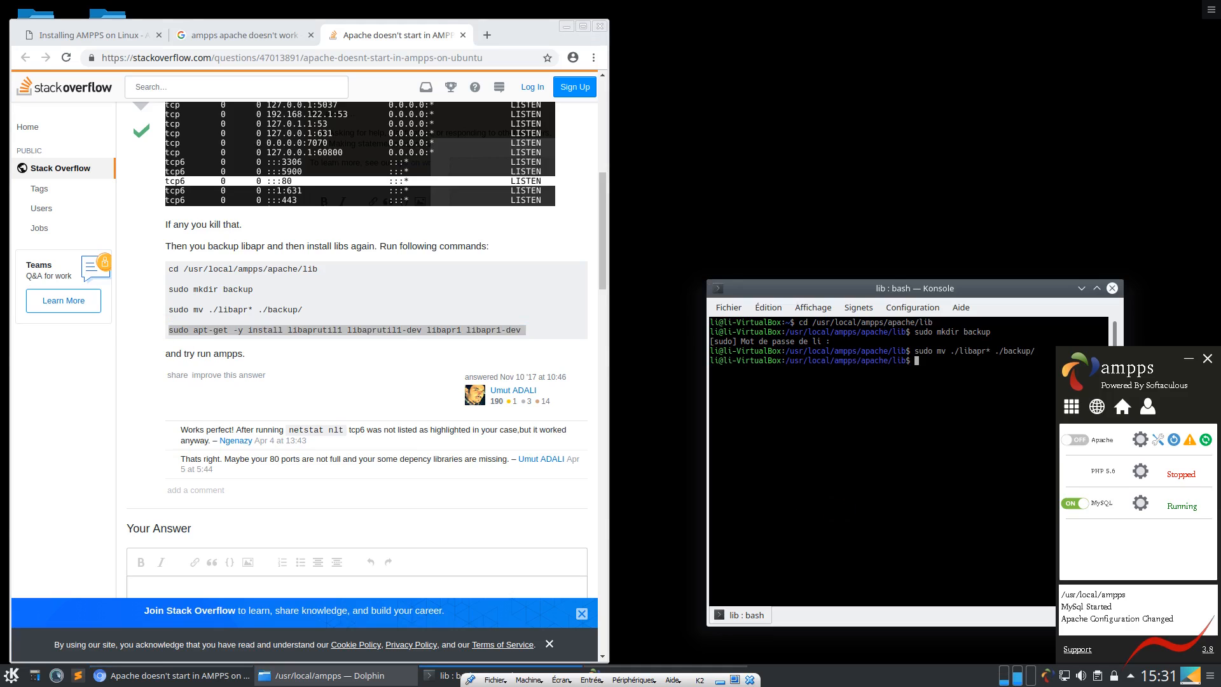
type("sudo apt-get -y install libaprutil1 libaprutil1-dev libapr1 libapr1-dev")
key("Return")
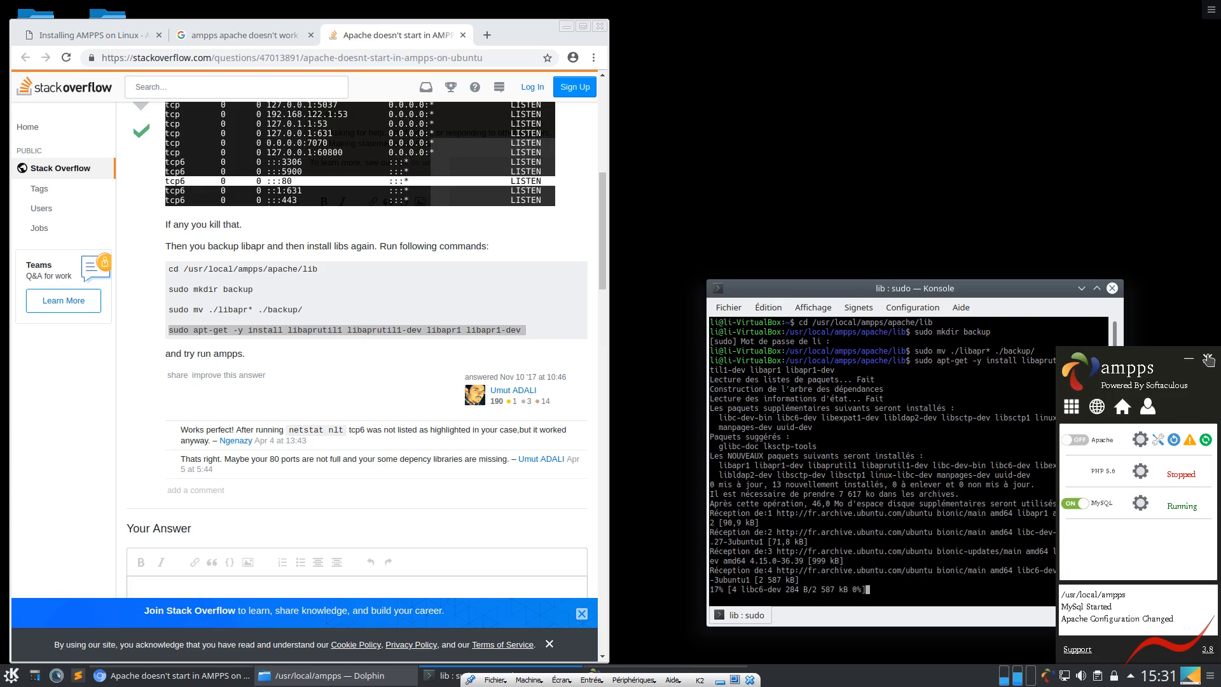
Close AMPPS, narrow the Dolphin window clear of Konsole, and relaunch AMPPS with sudo ./Ampps in Dolphin's terminal
left_click(1207, 359)
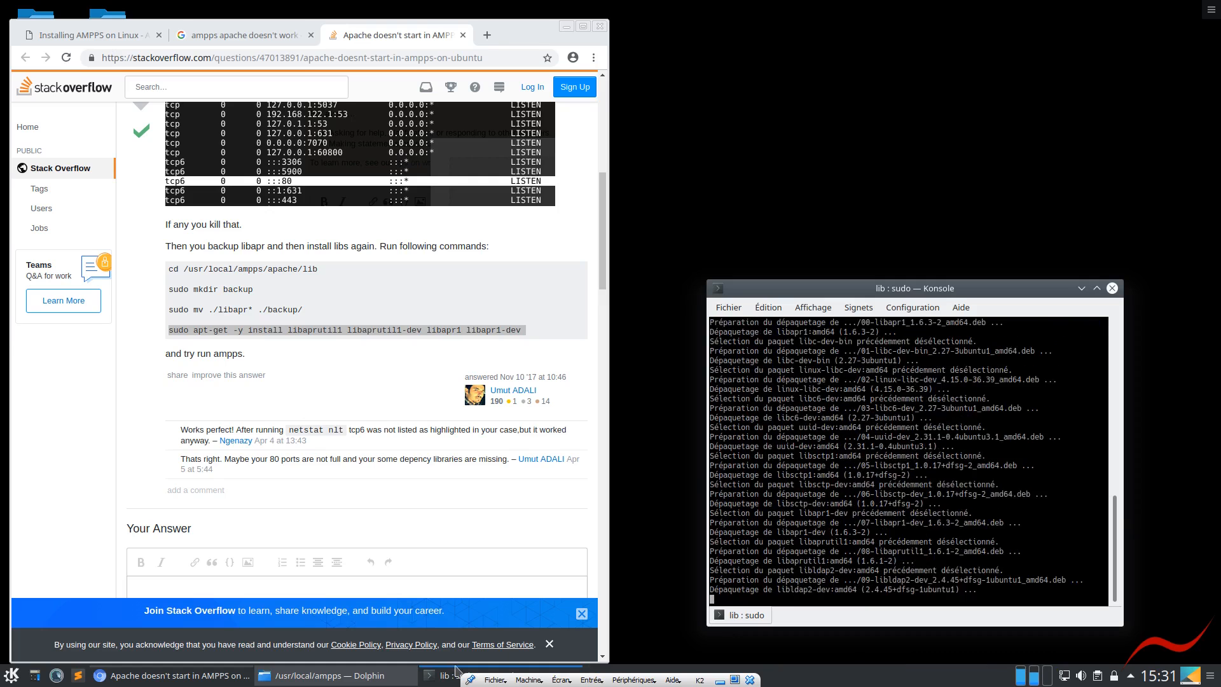
left_click(345, 678)
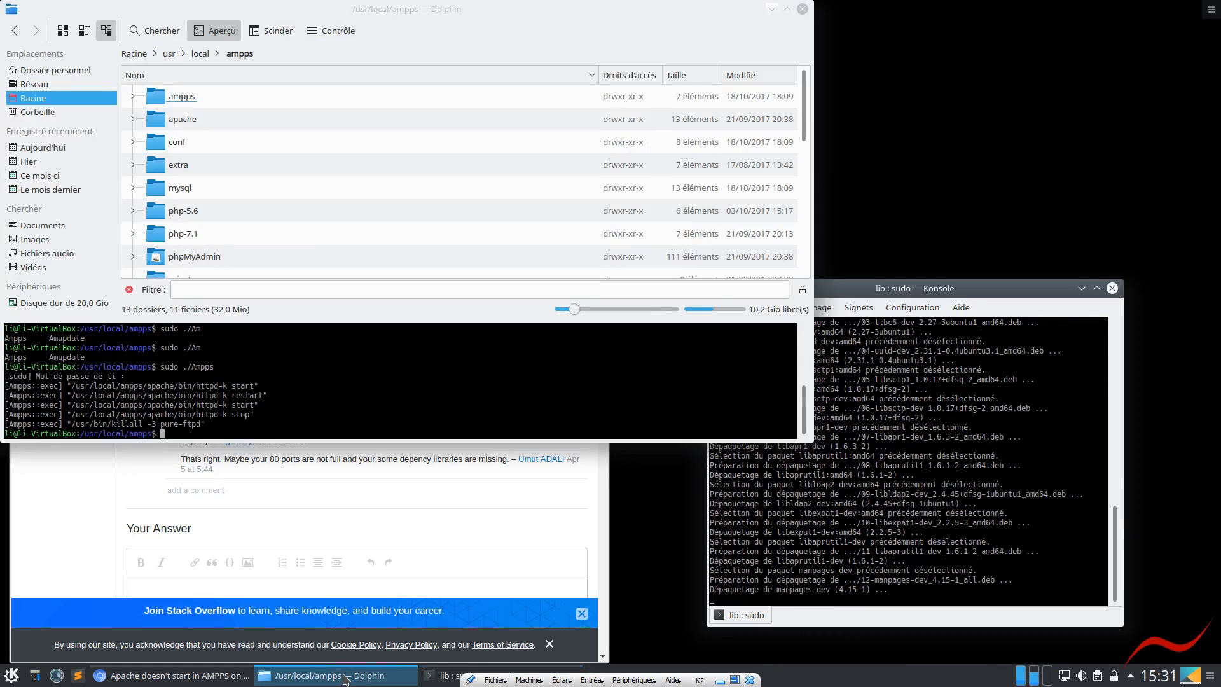
left_click_drag(811, 242, 677, 244)
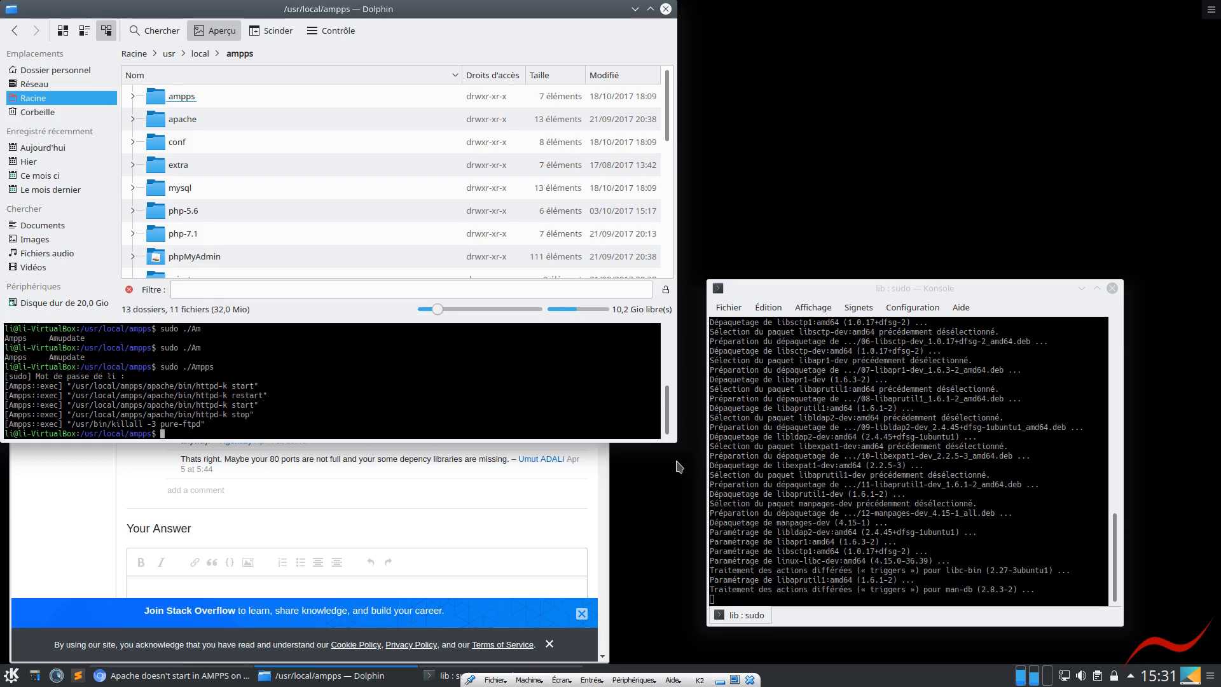
type("sudo ./Amps")
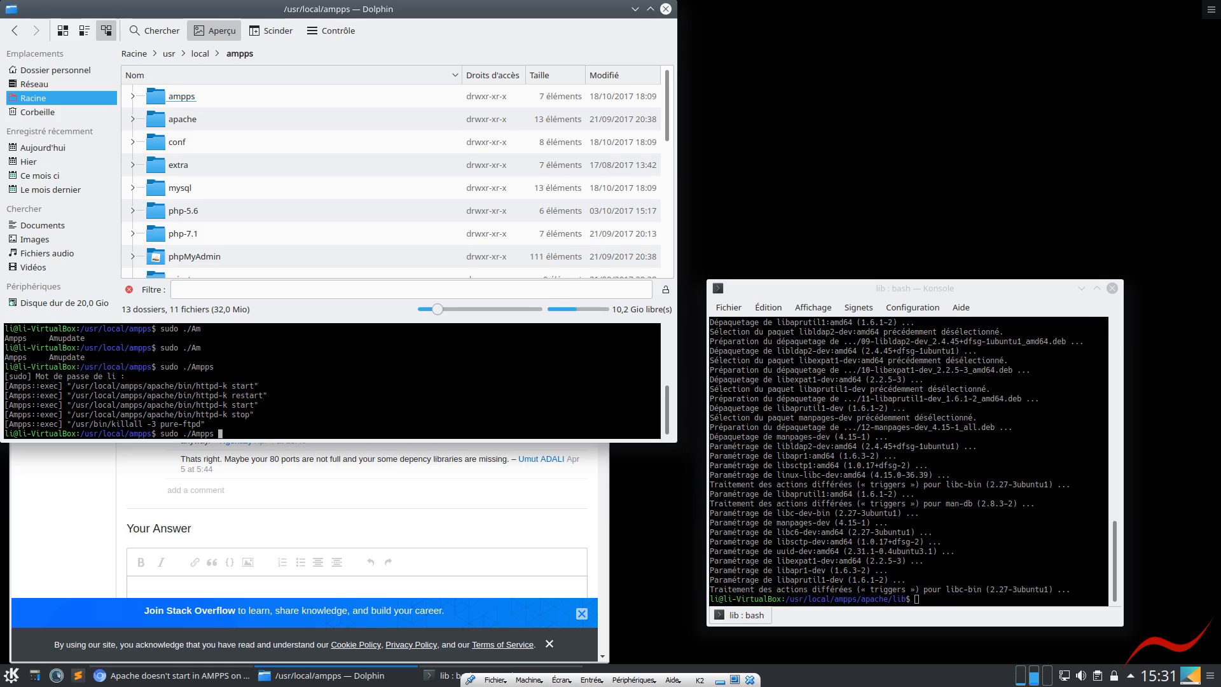
key("Return")
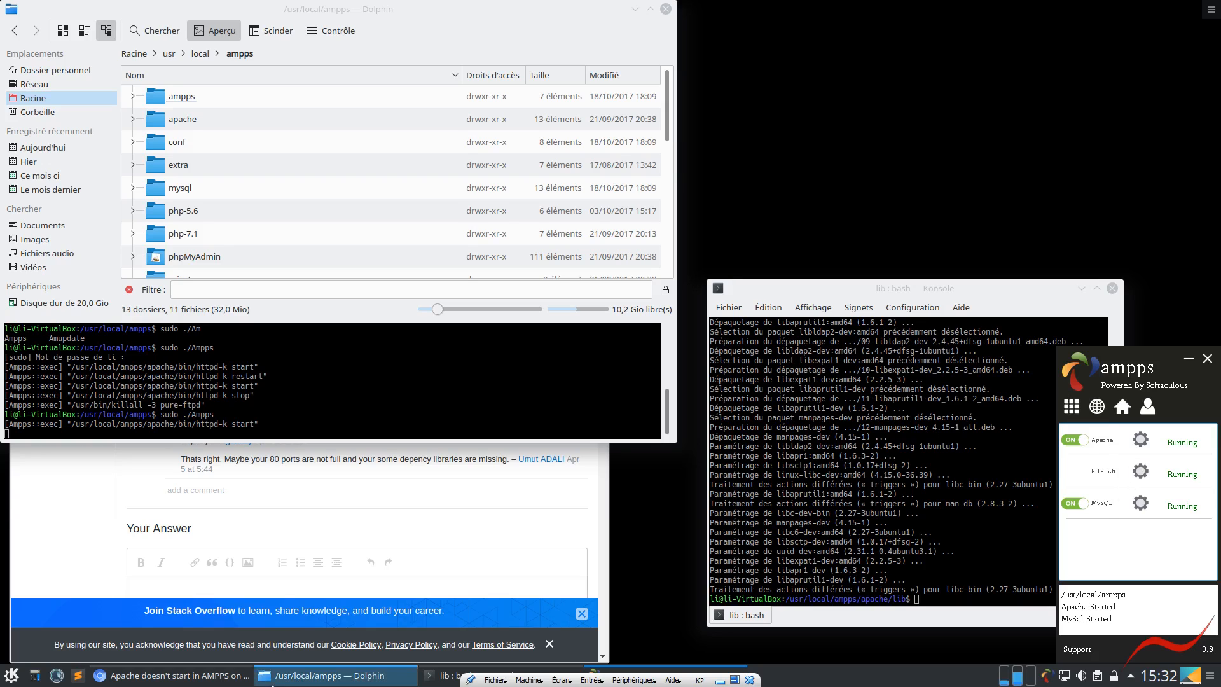
Maximize the browser with a new empty tab and close the AMPPS wiki, Google search and Stack Overflow tabs
left_click(145, 678)
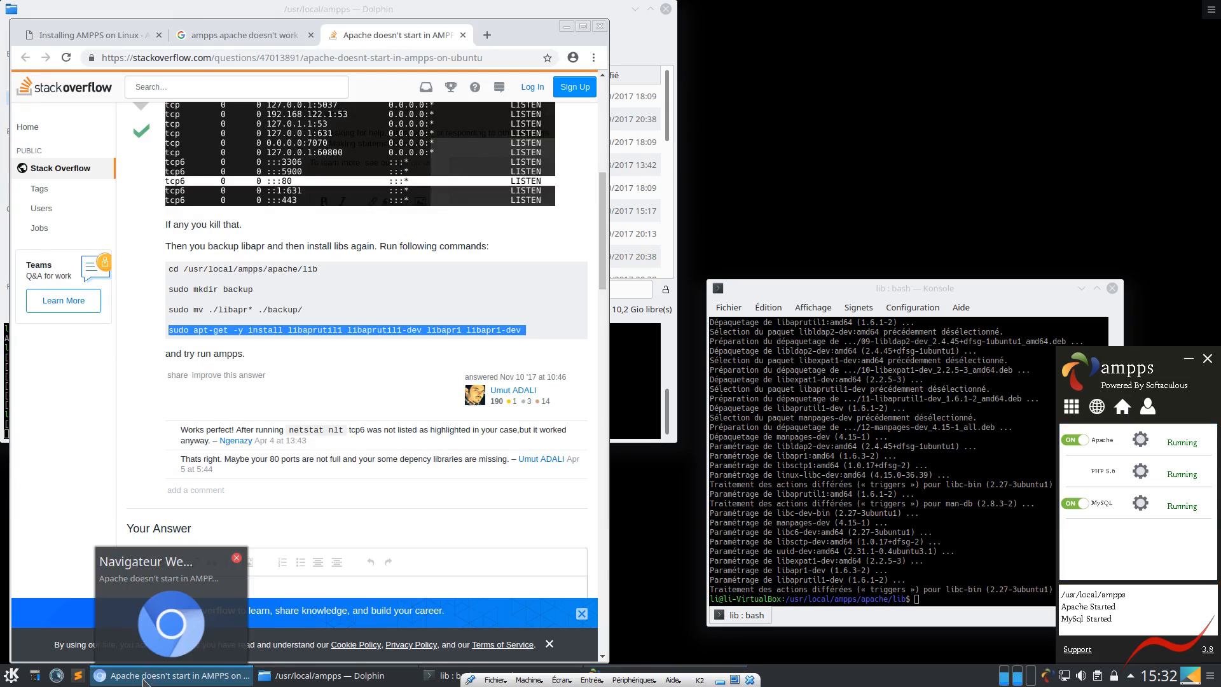
left_click(583, 27)
left_click(479, 14)
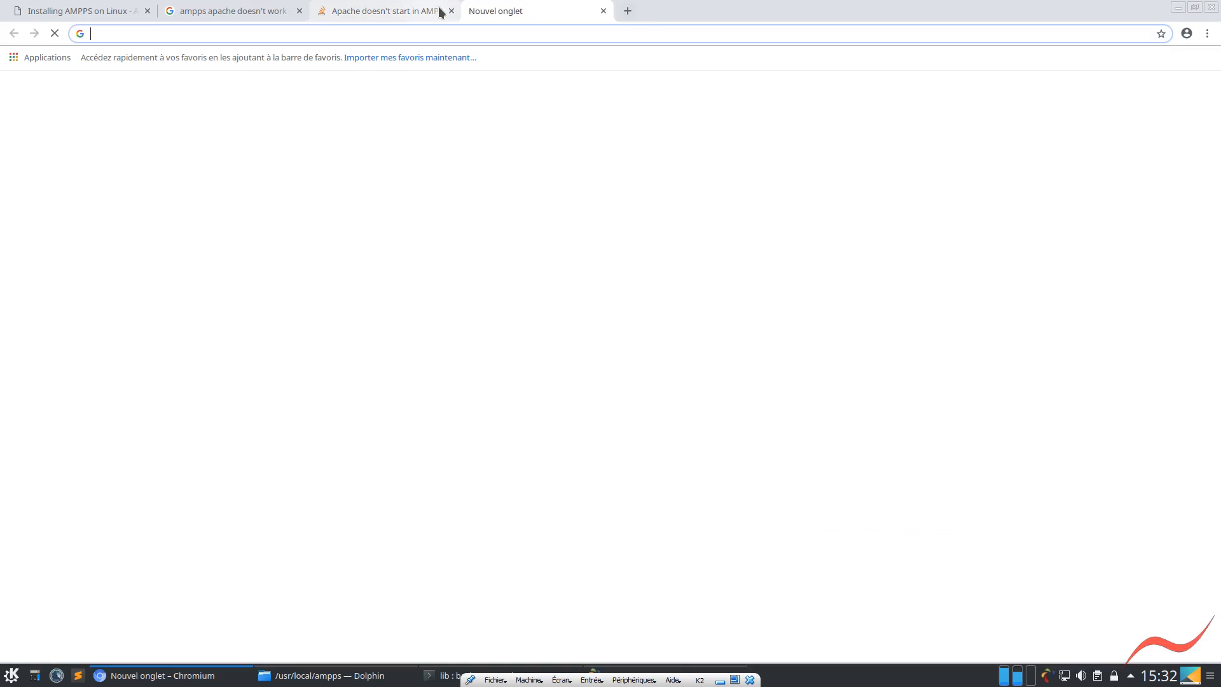
left_click(54, 10)
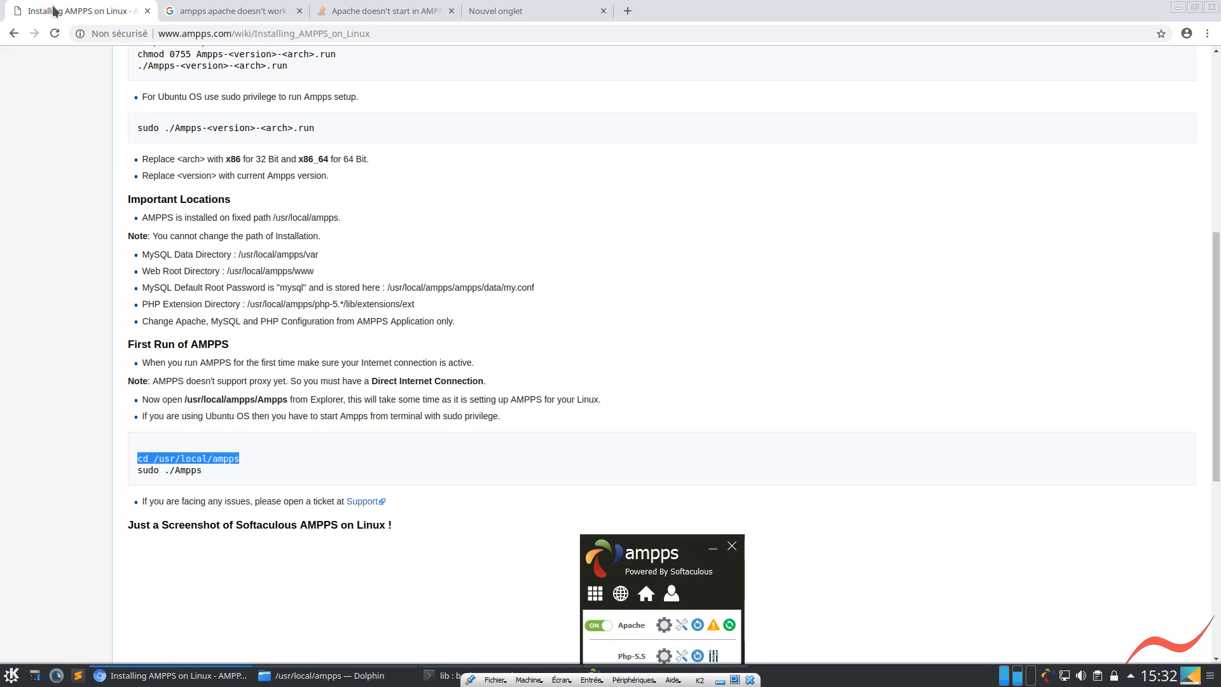
middle_click(54, 10)
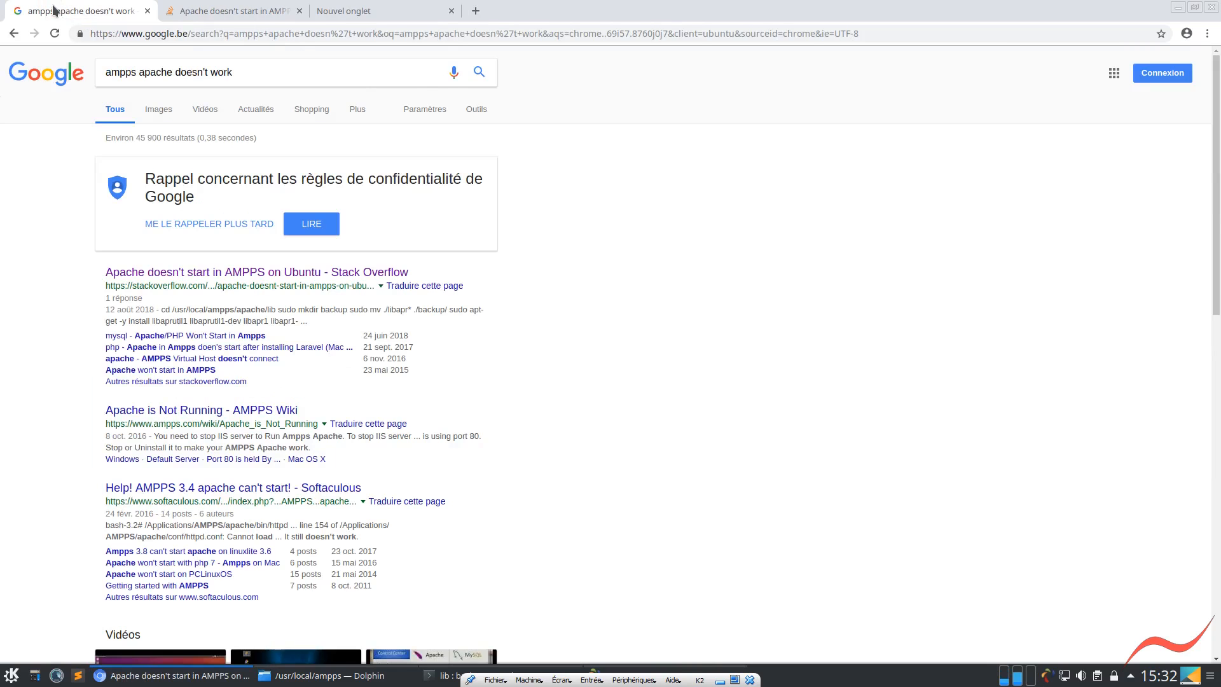
middle_click(53, 10)
middle_click(54, 10)
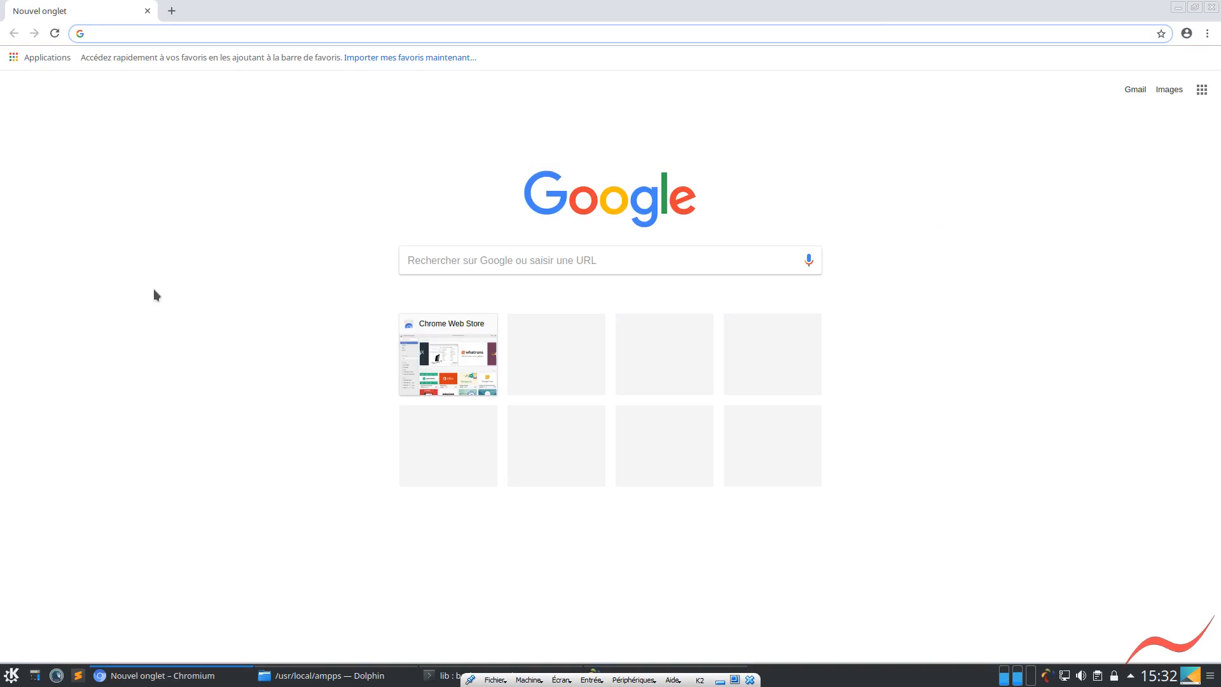
Load localhost in the browser's empty tab
left_click(201, 34)
type("localhost")
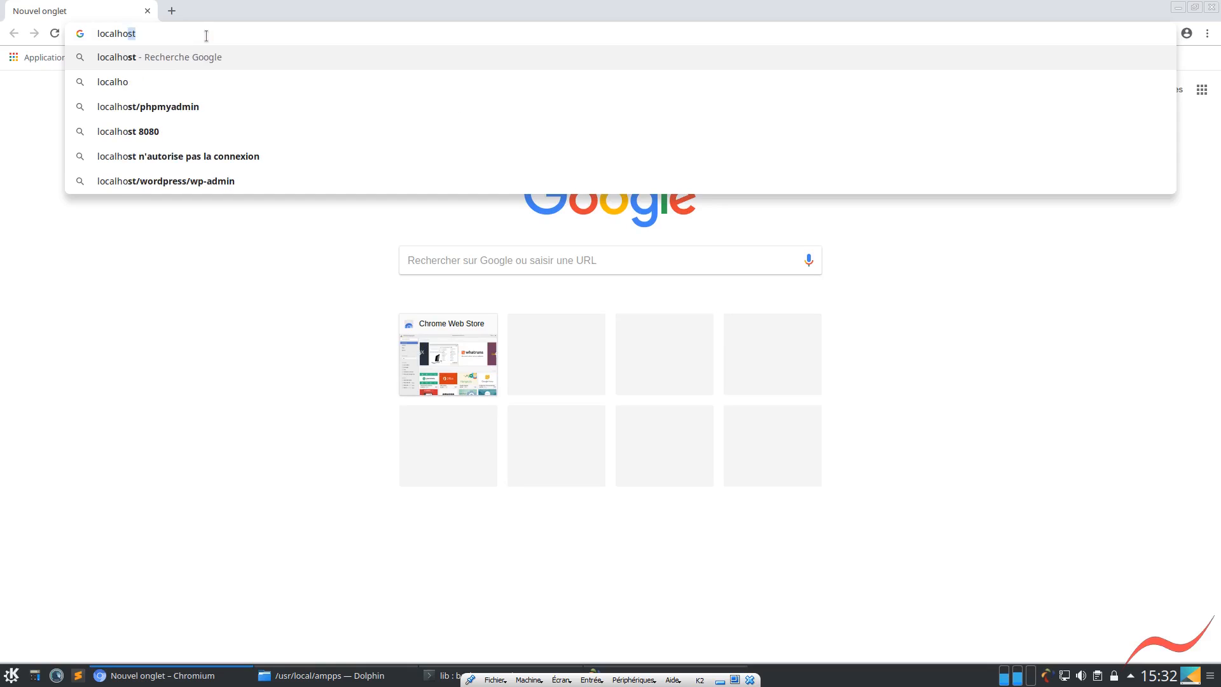
key("Return")
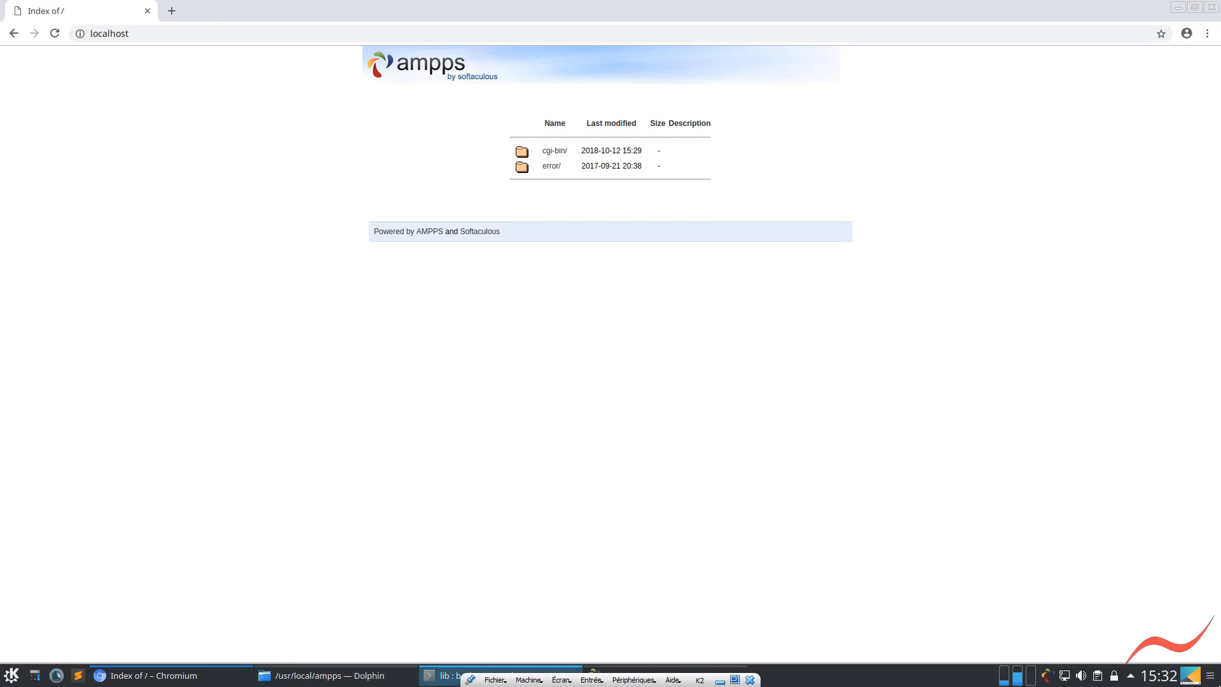
Switch Apache off in the AMPPS control window and reload the localhost page
left_click(1048, 677)
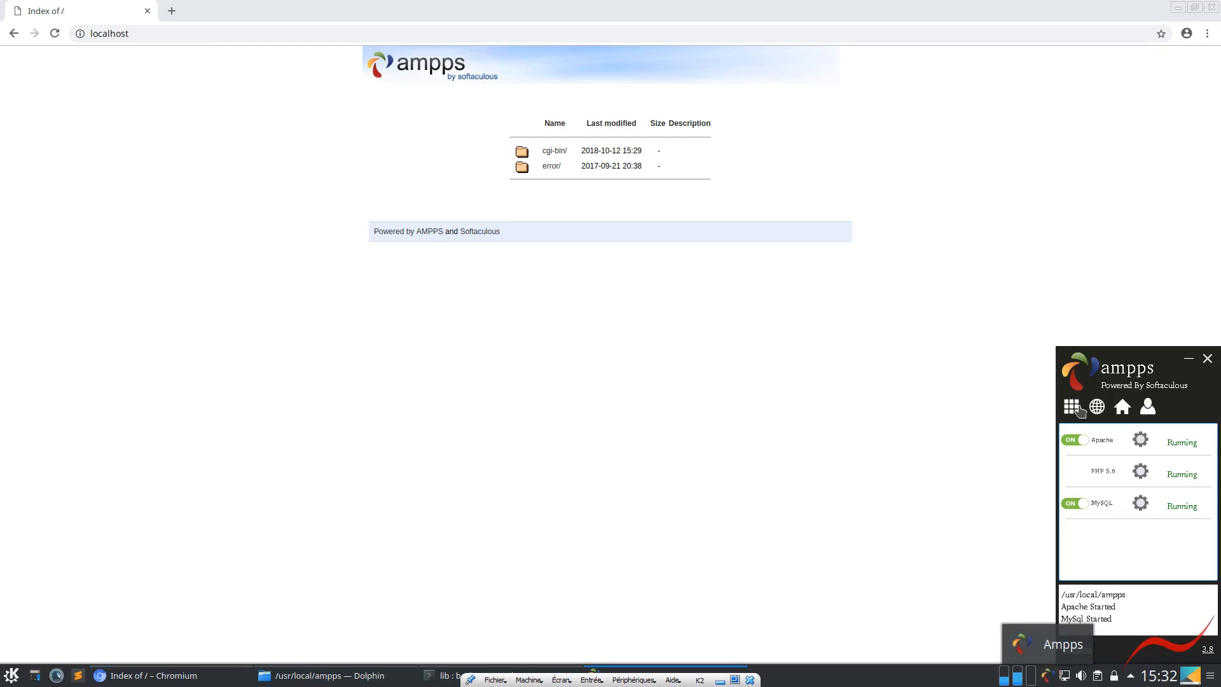
left_click(1074, 442)
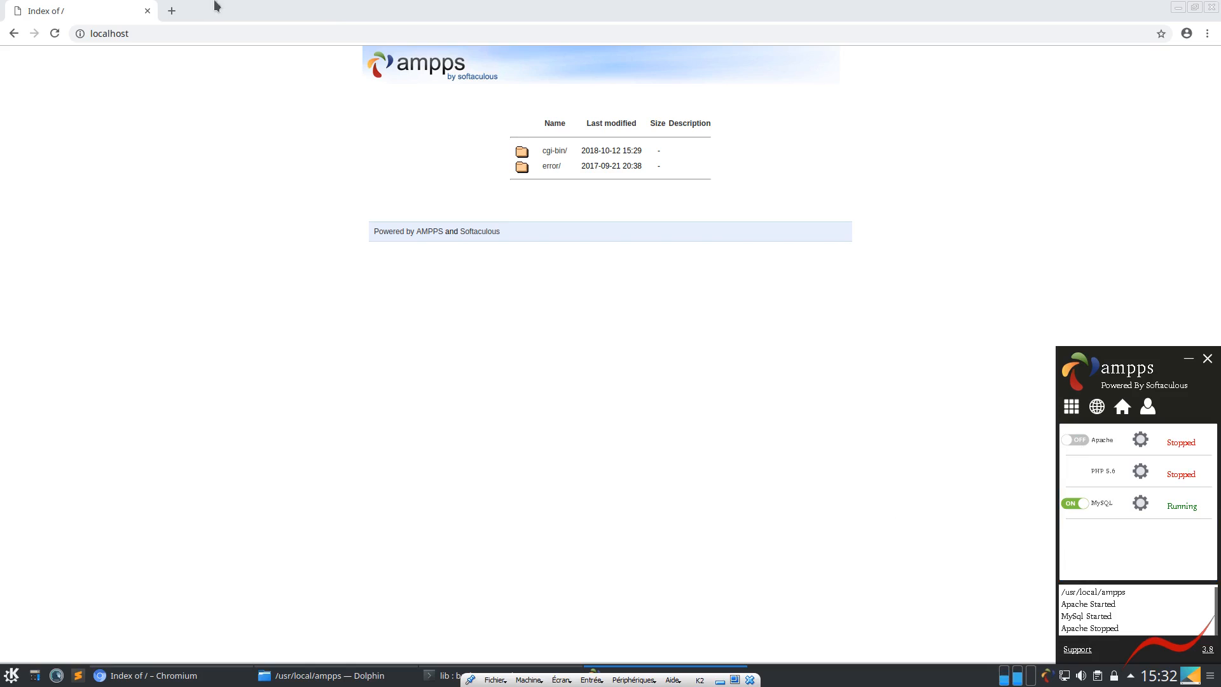
left_click(55, 33)
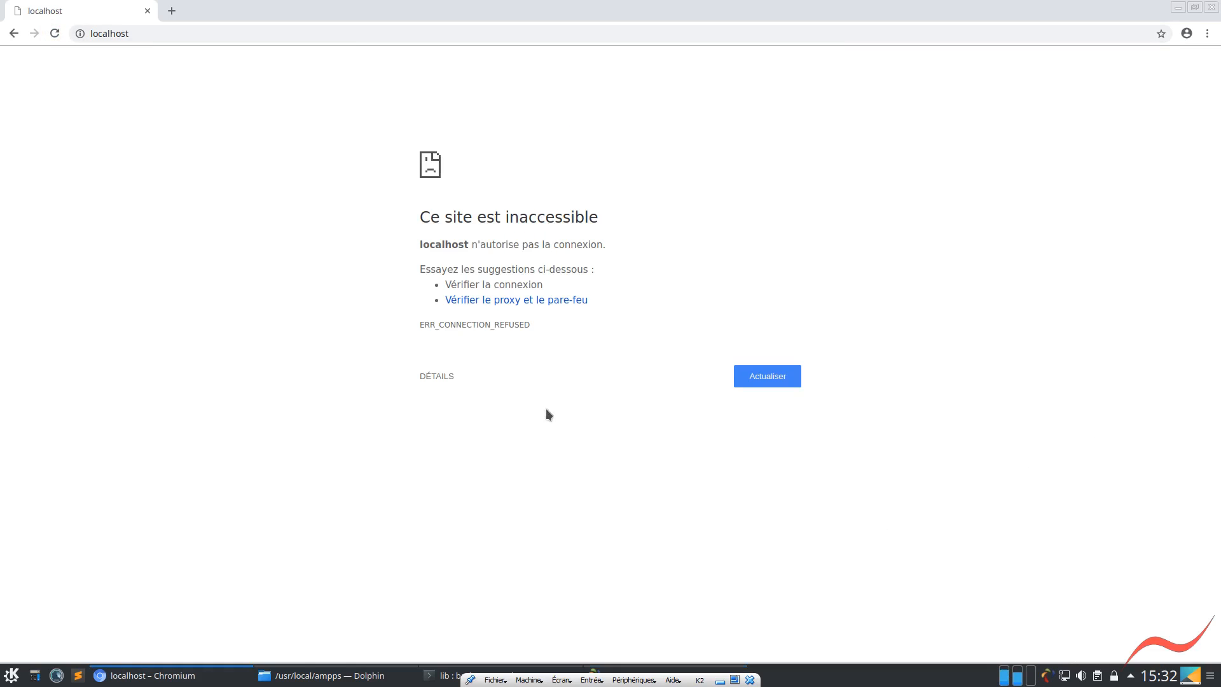
Test the internet connection with a web search for random letters in a new tab, and close that tab
left_click(171, 11)
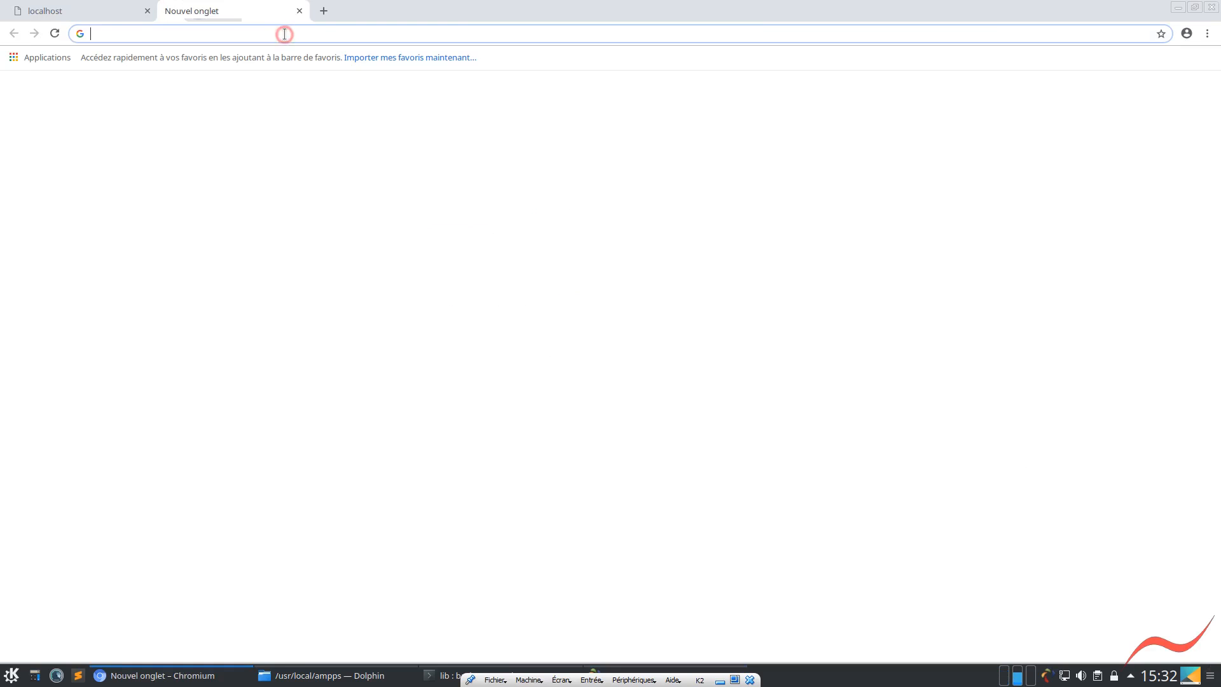
type("fgdgfdgdfgdfgdgdfgdg")
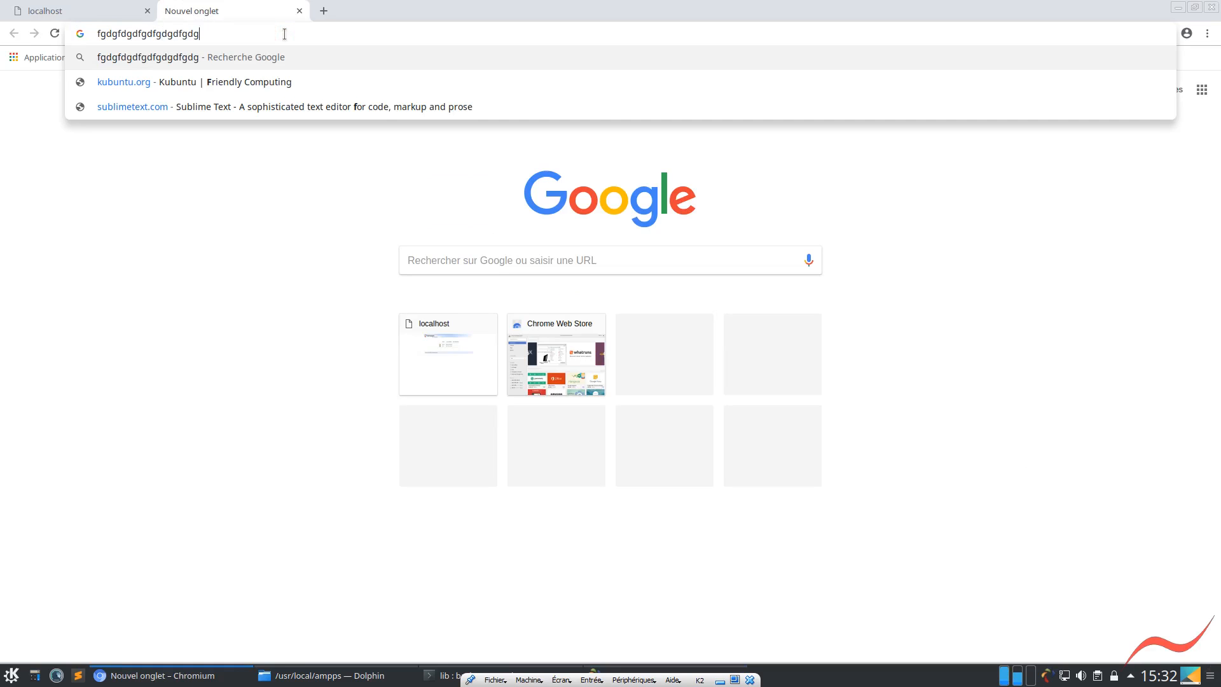
key("Return")
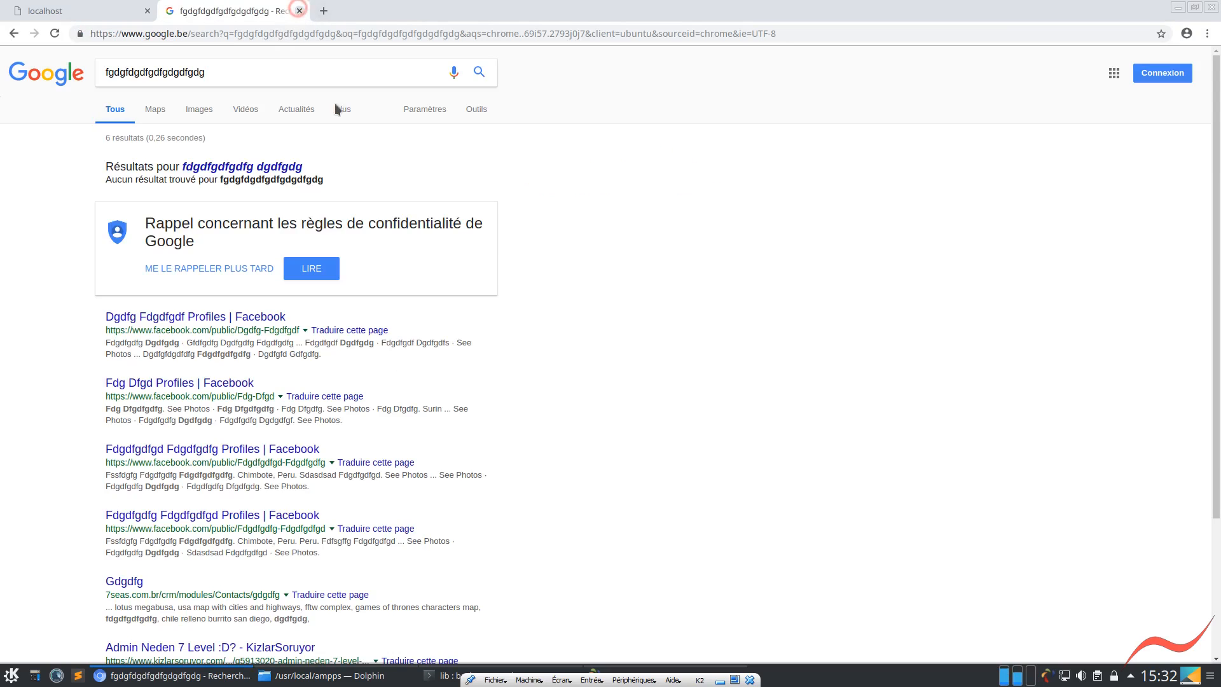
key("ctrl+w")
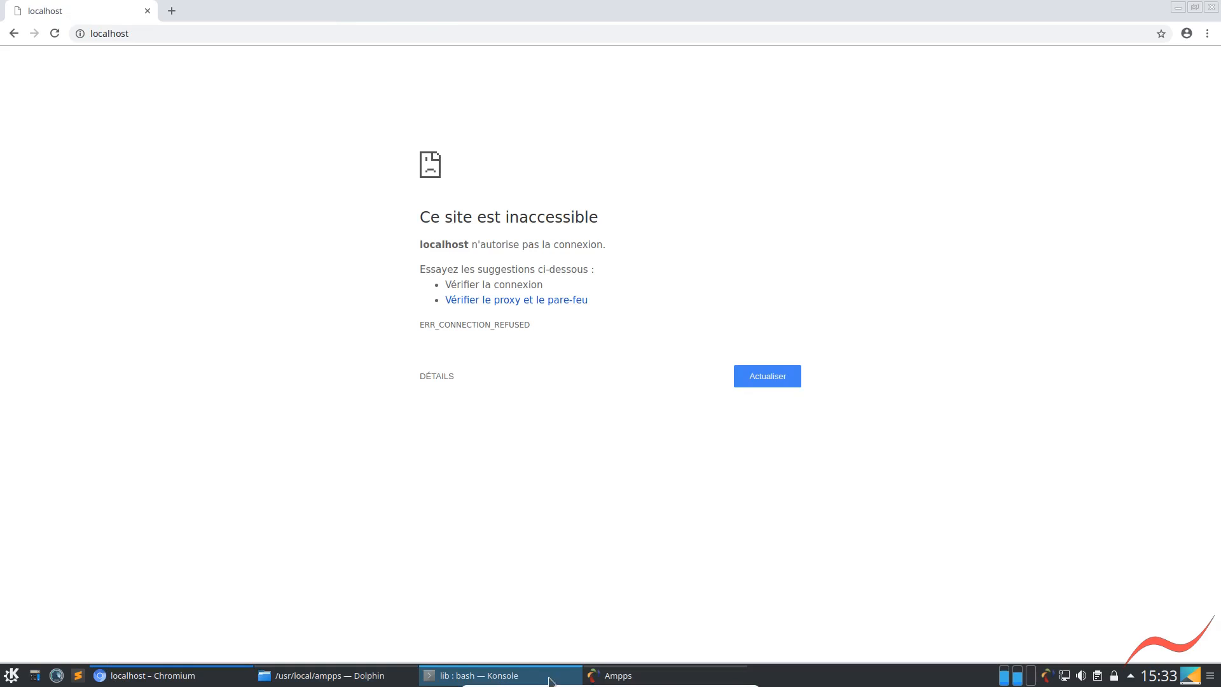
Switch Apache back on in the AMPPS control window and reload localhost until the page is served
left_click(603, 678)
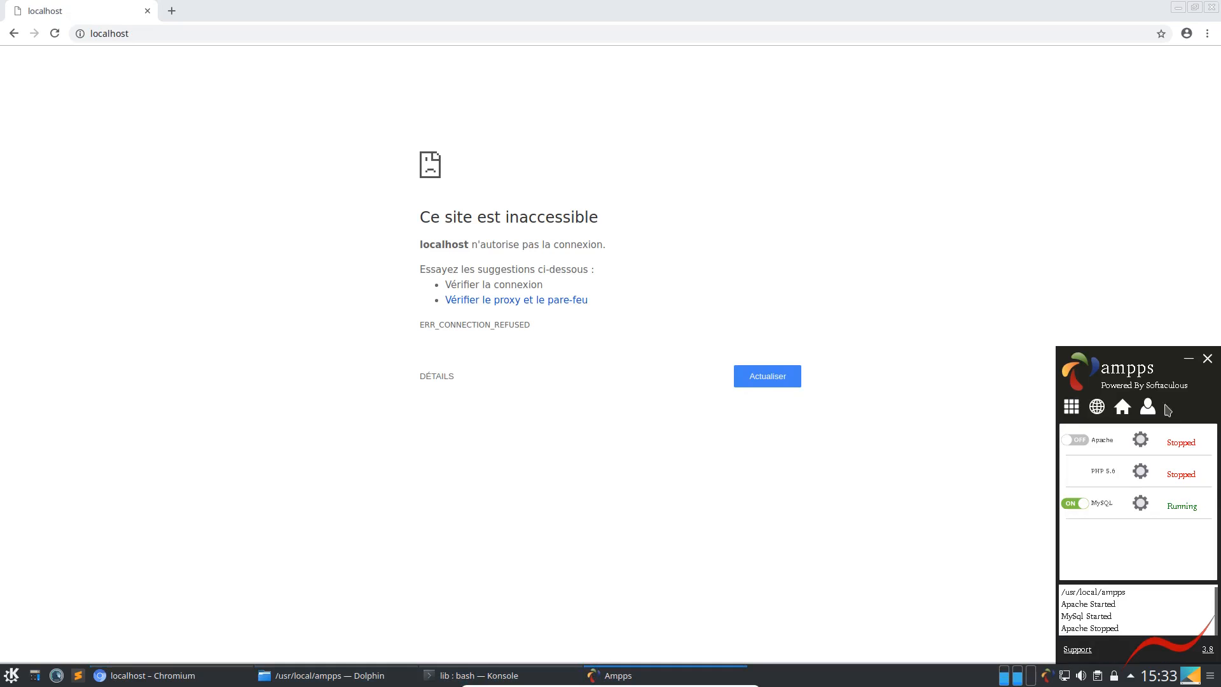
left_click(1079, 440)
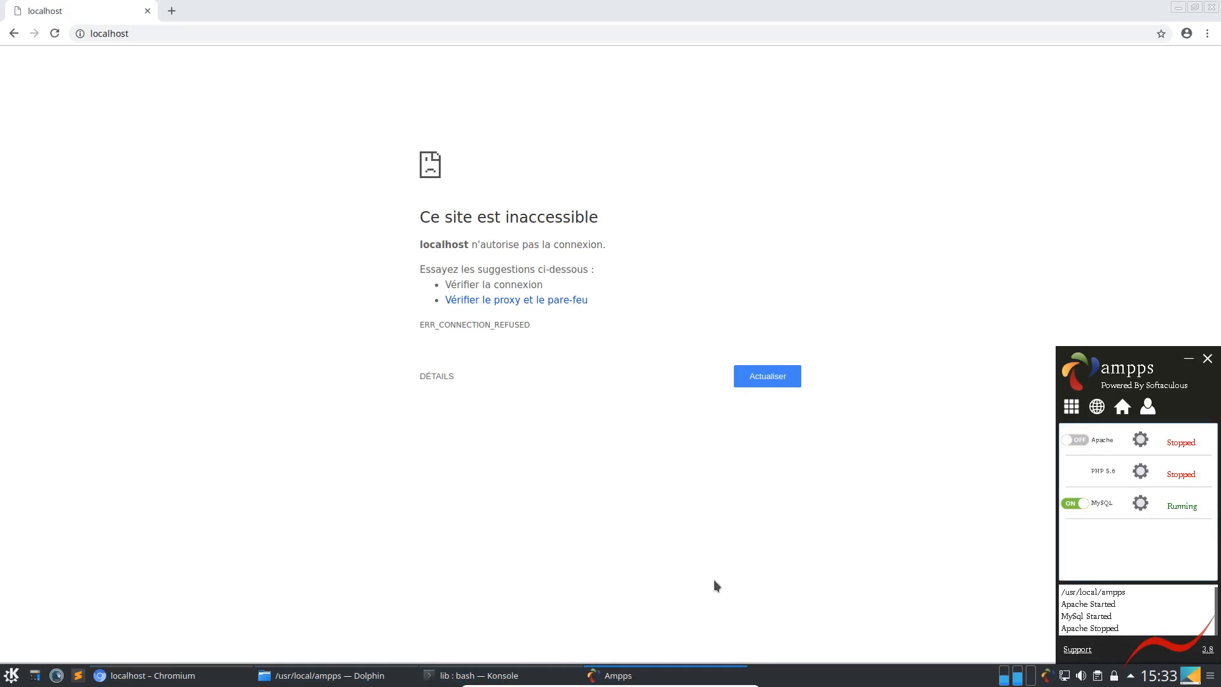
left_click(53, 33)
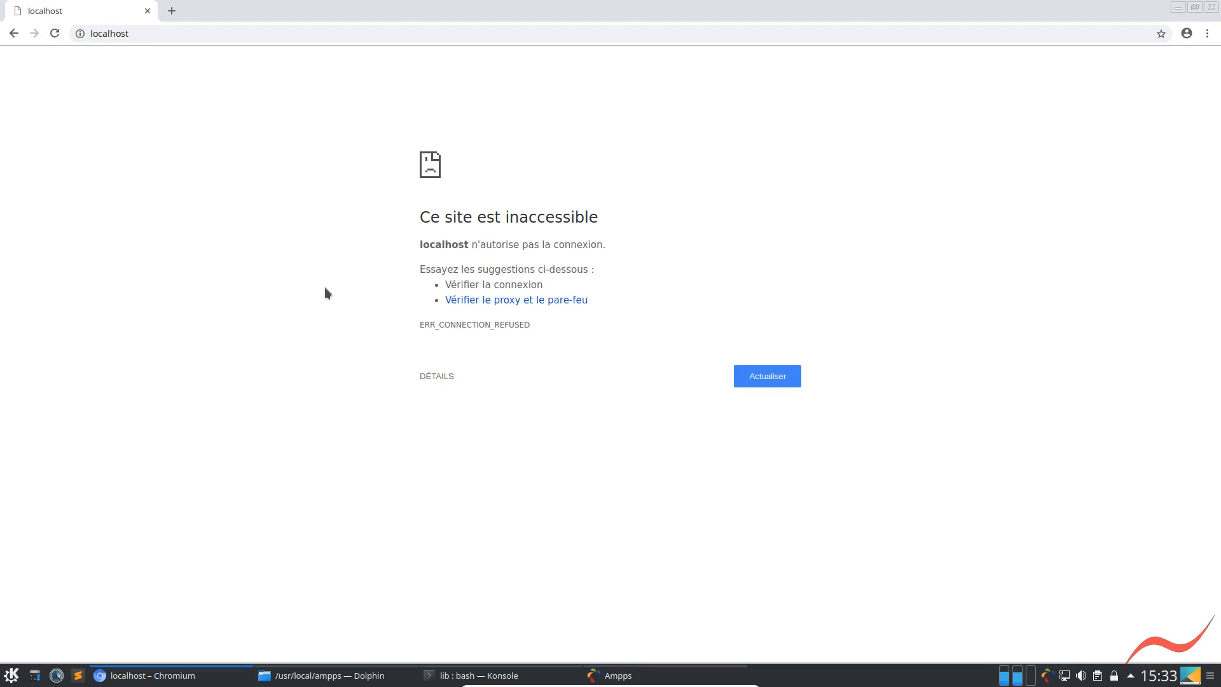
left_click(54, 33)
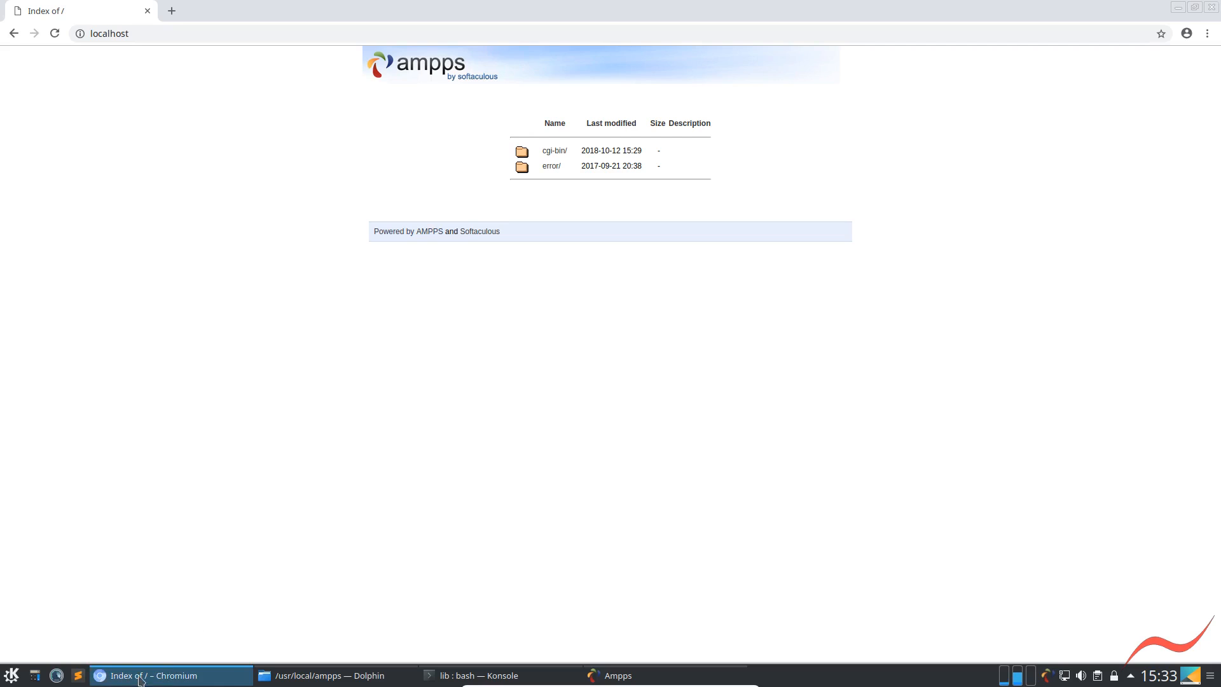
Bring up Dolphin maximized and open the www folder inside /usr/local/ampps
left_click(319, 678)
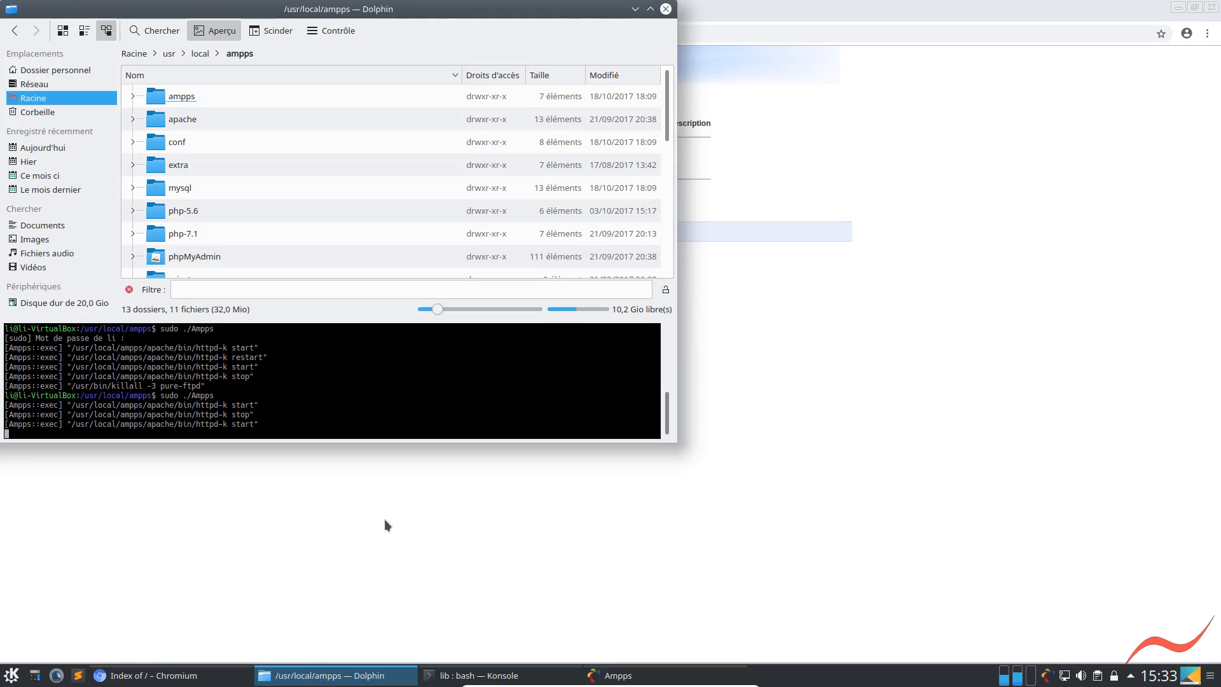
left_click(649, 10)
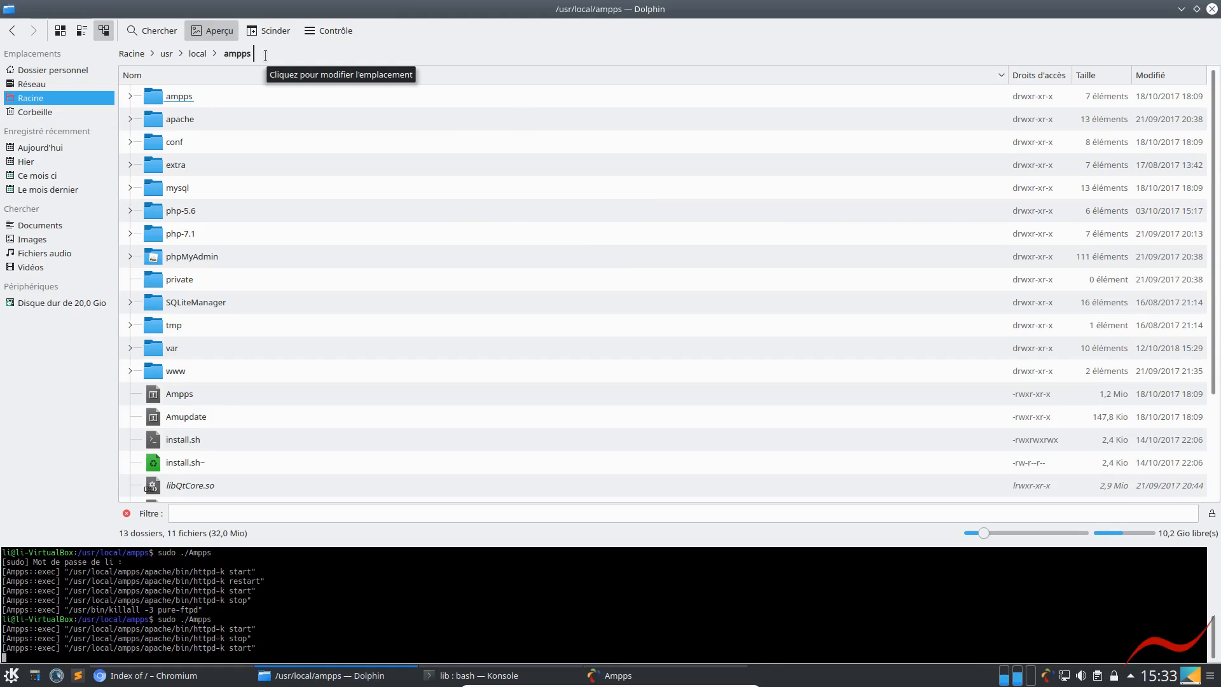
left_click(176, 371)
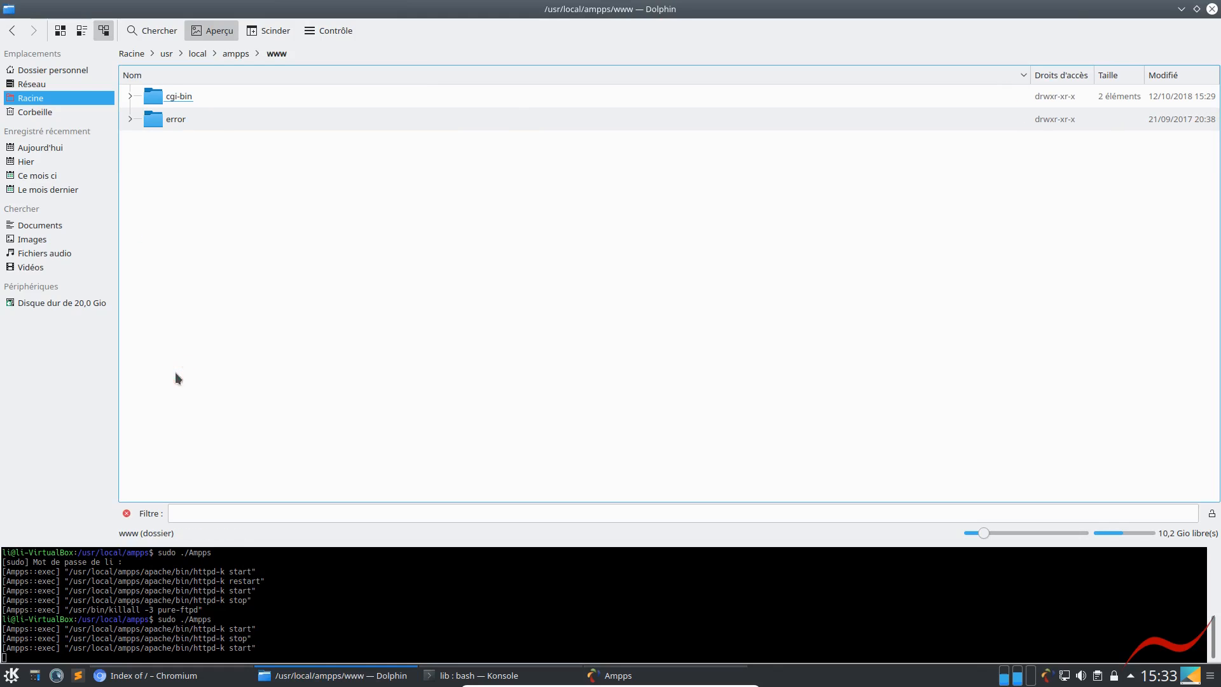
Restore the Dolphin window, and tile the browser on the desktop's right half and Dolphin on the left half
left_click(1197, 9)
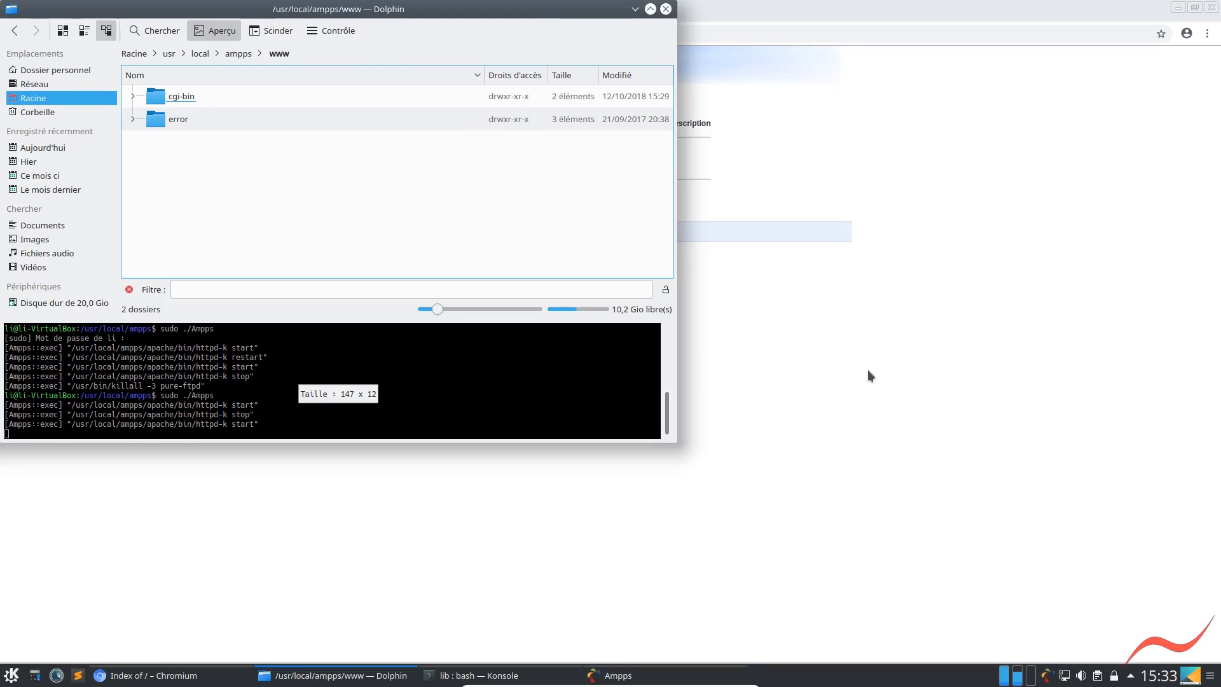
left_click(864, 354)
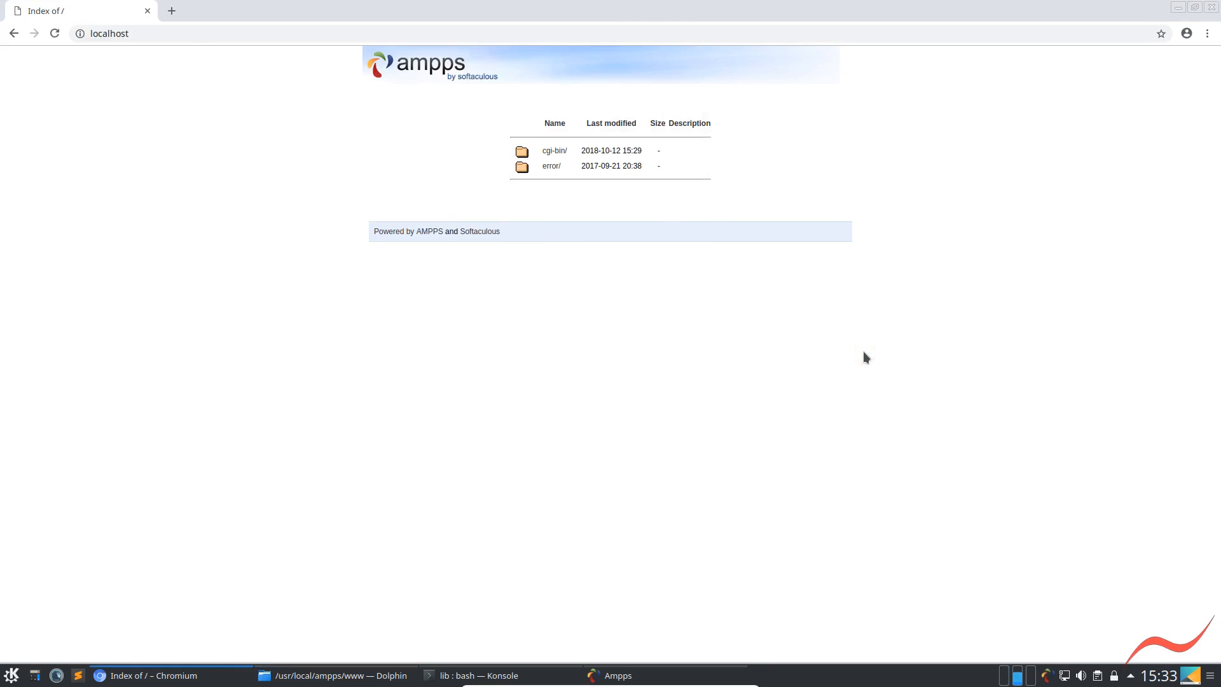
key("super+Right")
left_click(525, 226)
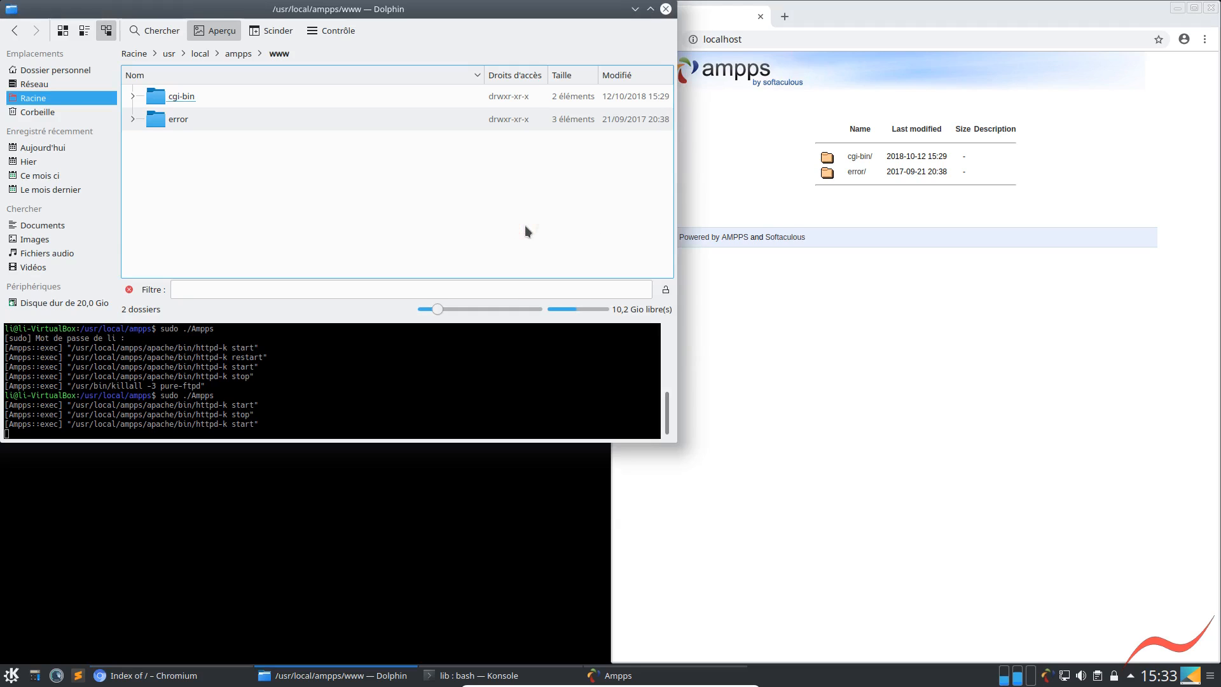
key("super+Left")
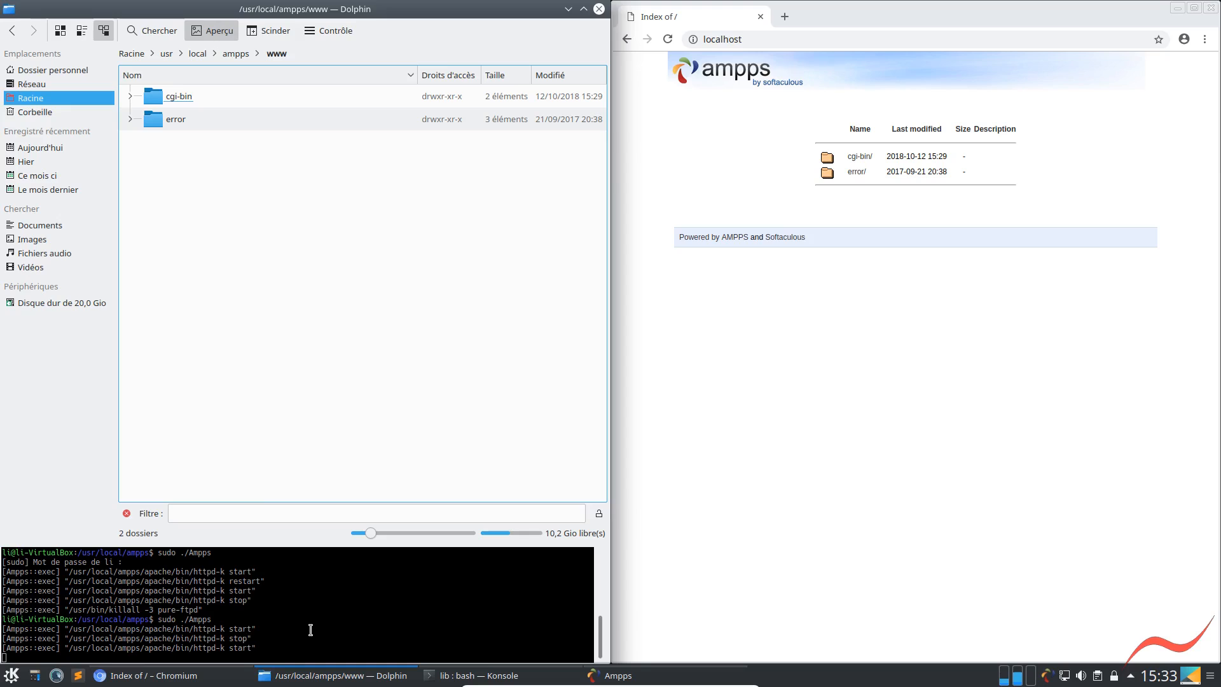
Check whether Dolphin allows creating a new item in the www folder
right_click(189, 327)
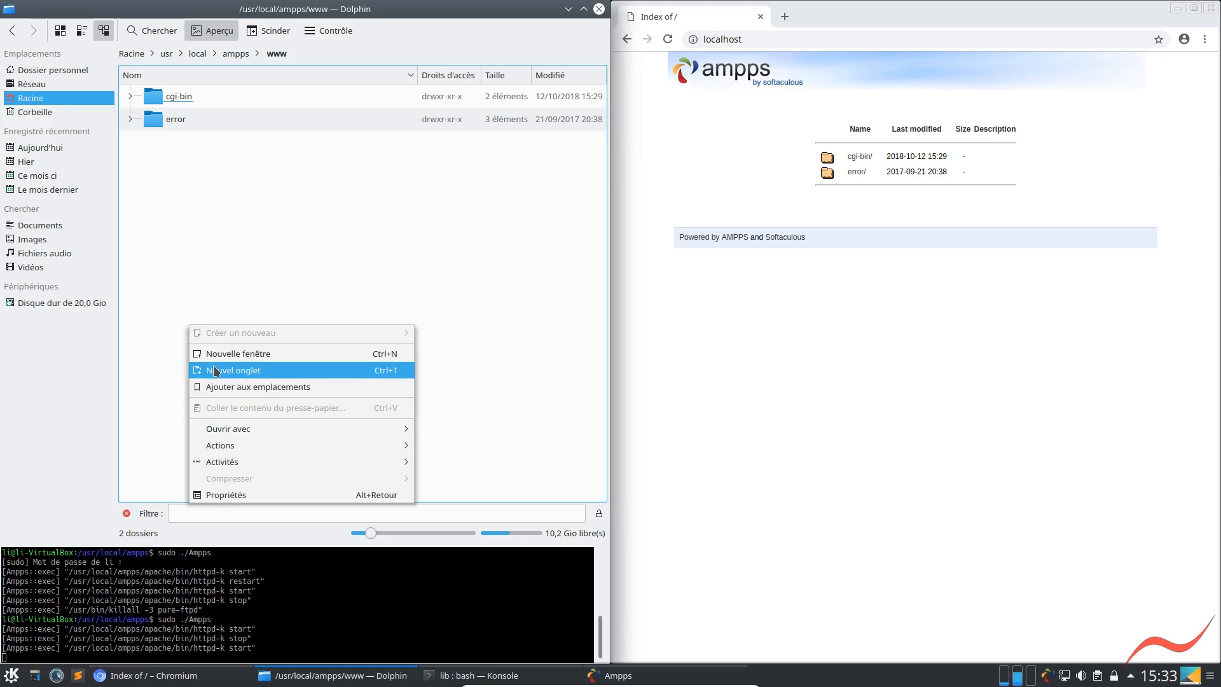
left_click(307, 251)
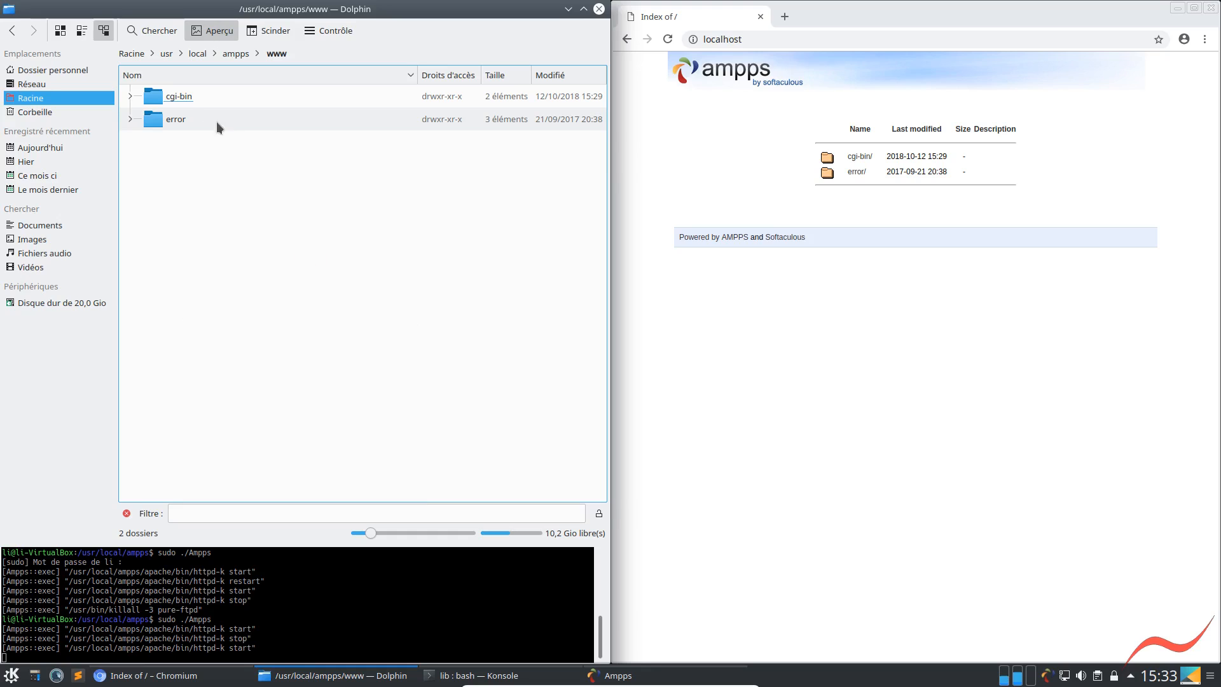
right_click(237, 342)
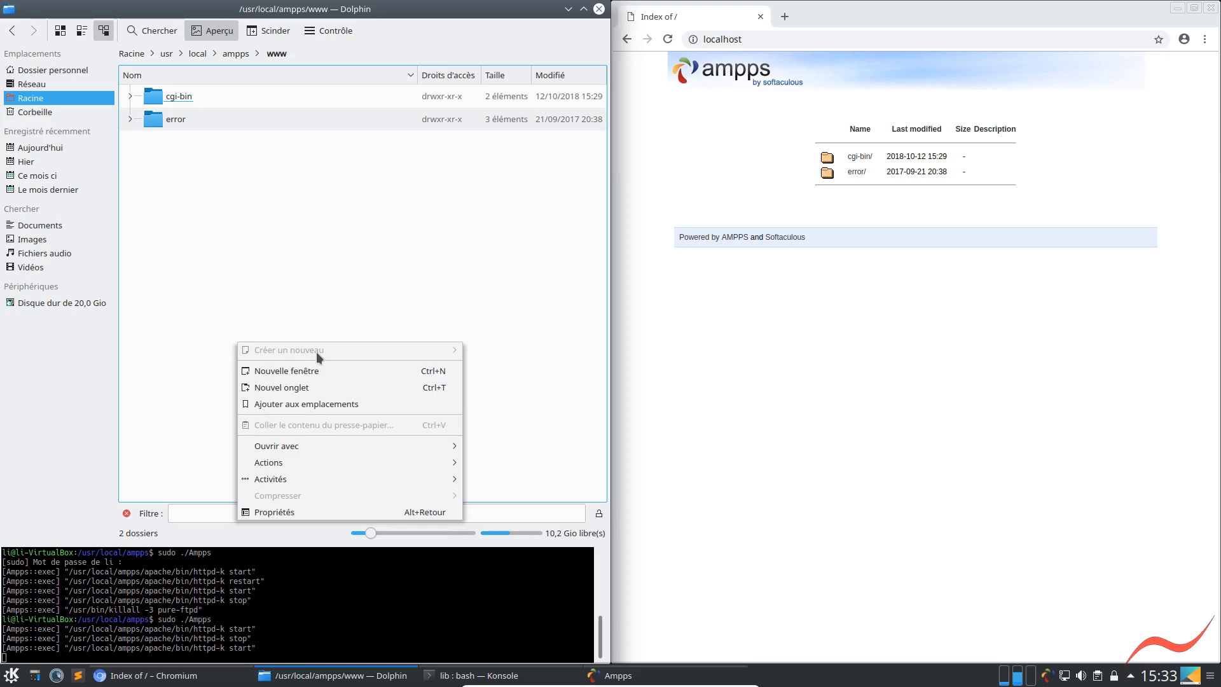
left_click(449, 239)
Stop the running AMPPS process in Dolphin's terminal and inspect the www folder's permissions with ls -l
left_click(349, 634)
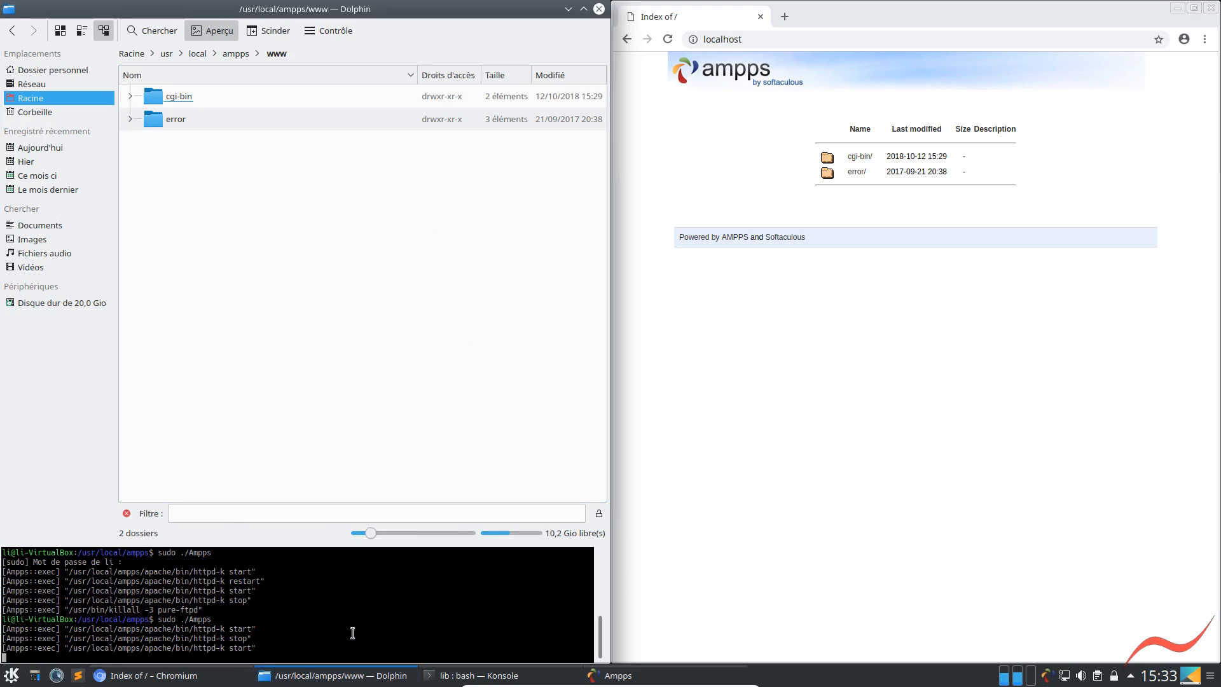
key("ctrl+c")
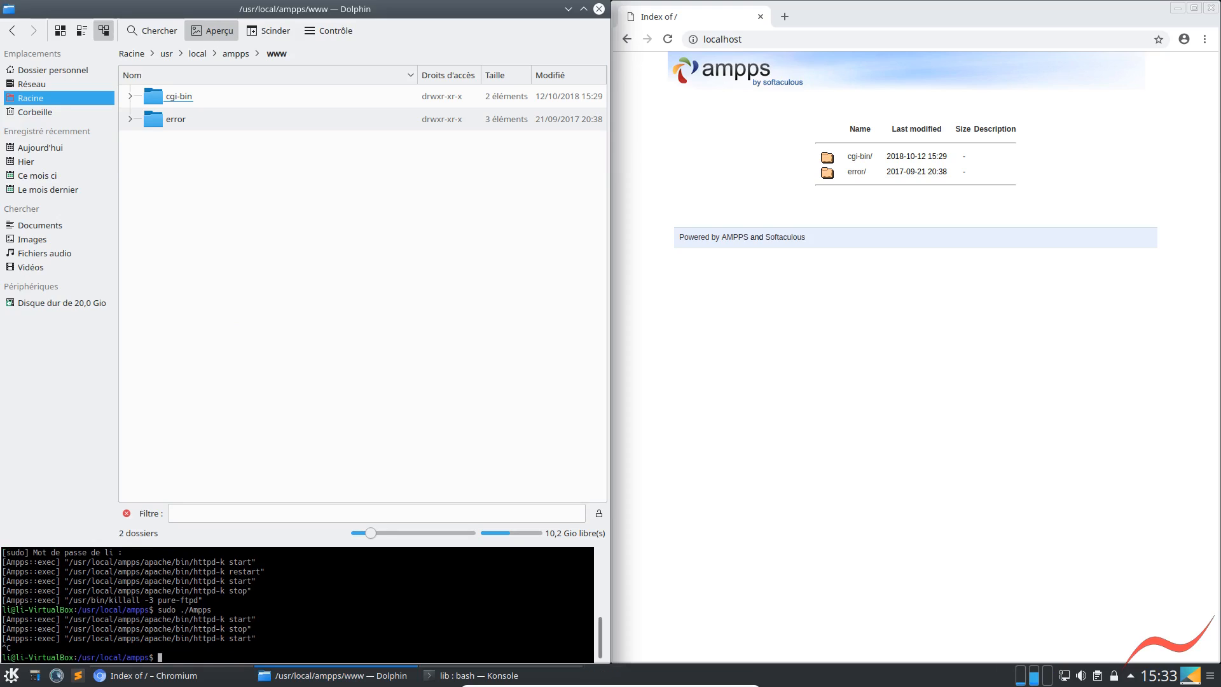
type("ls -l")
key("Return")
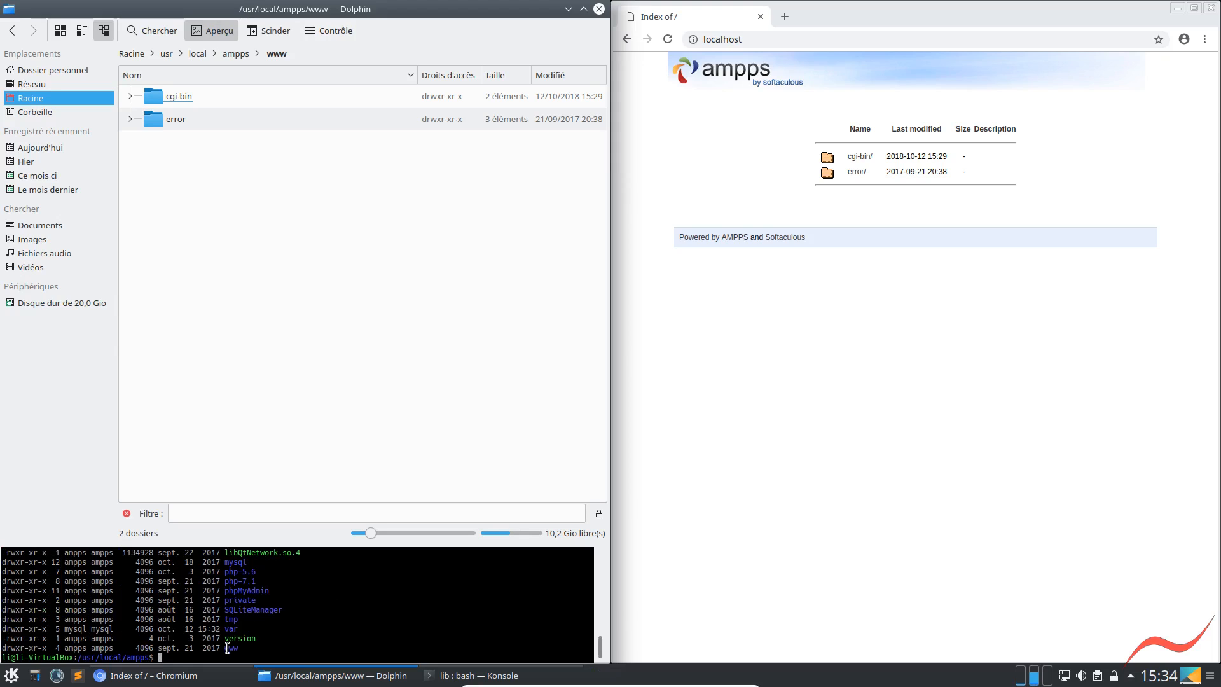
left_click_drag(7, 648, 24, 648)
left_click(32, 648)
Try to open up the www folder's permissions by running chmod -R 777 www/ in Dolphin's terminal
type("chmod -R 777")
type("www/")
key("Return")
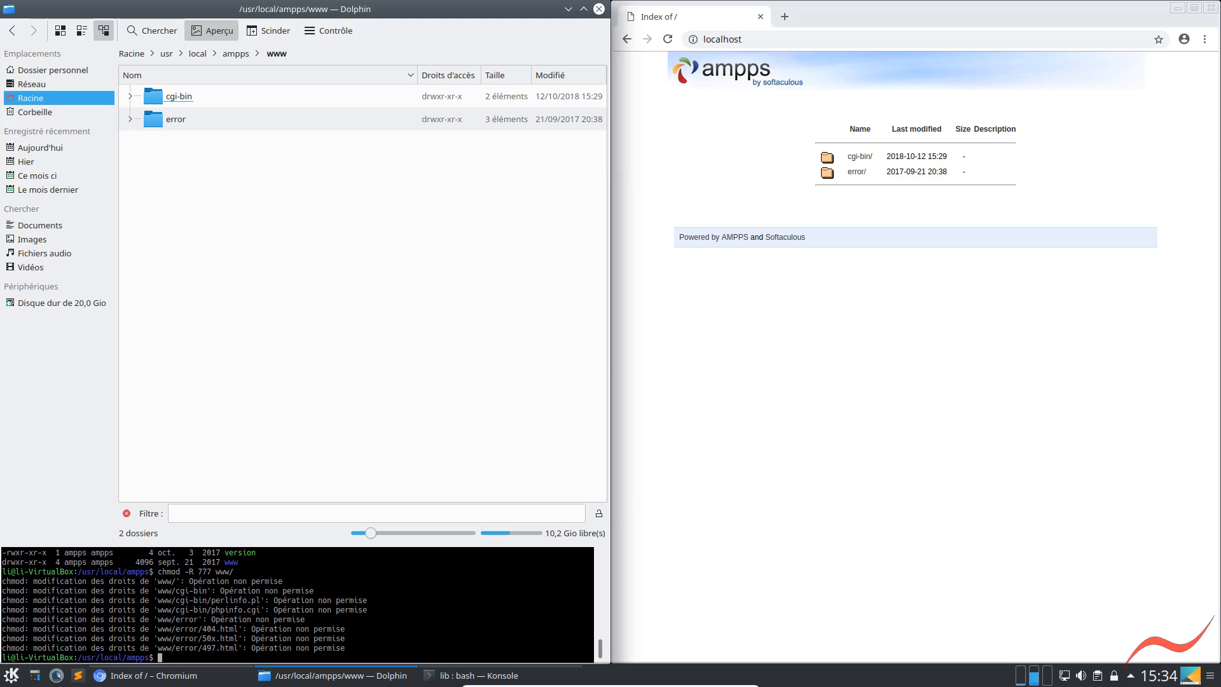
Rerun the permission change with administrator rights as sudo chmod -R 777 www/
key("Up")
key("Home")
type("sudo")
key("Return")
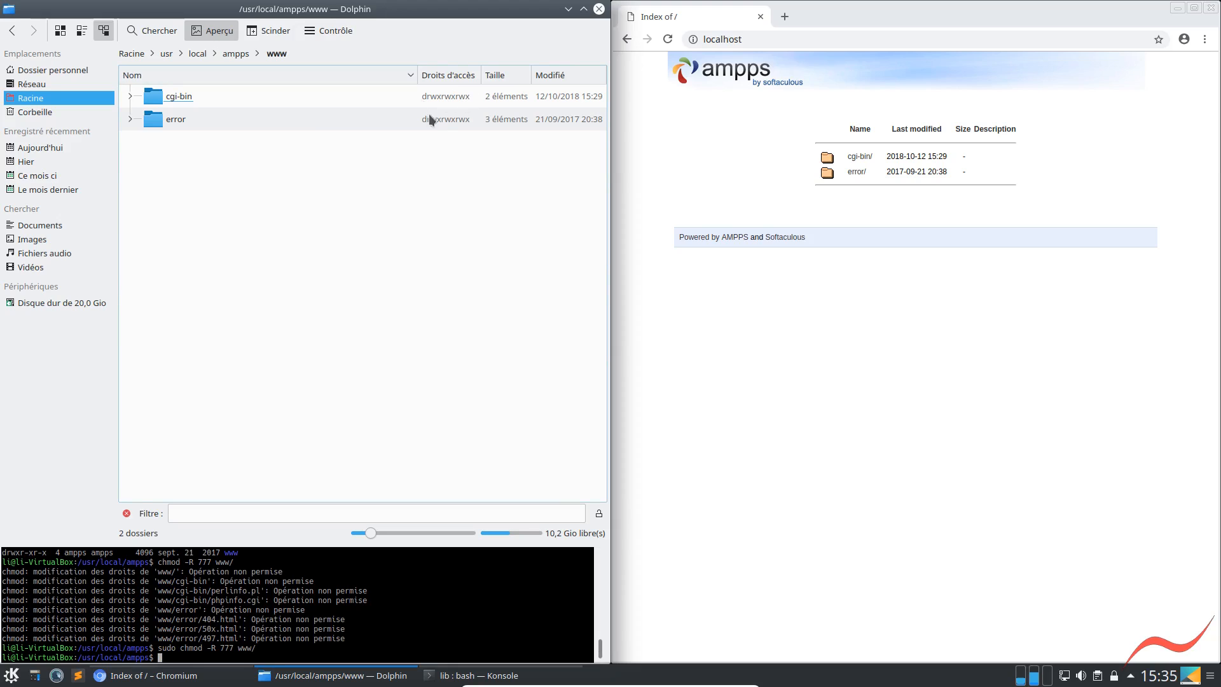
Create a new HTML file named sitetest in the www folder
right_click(229, 228)
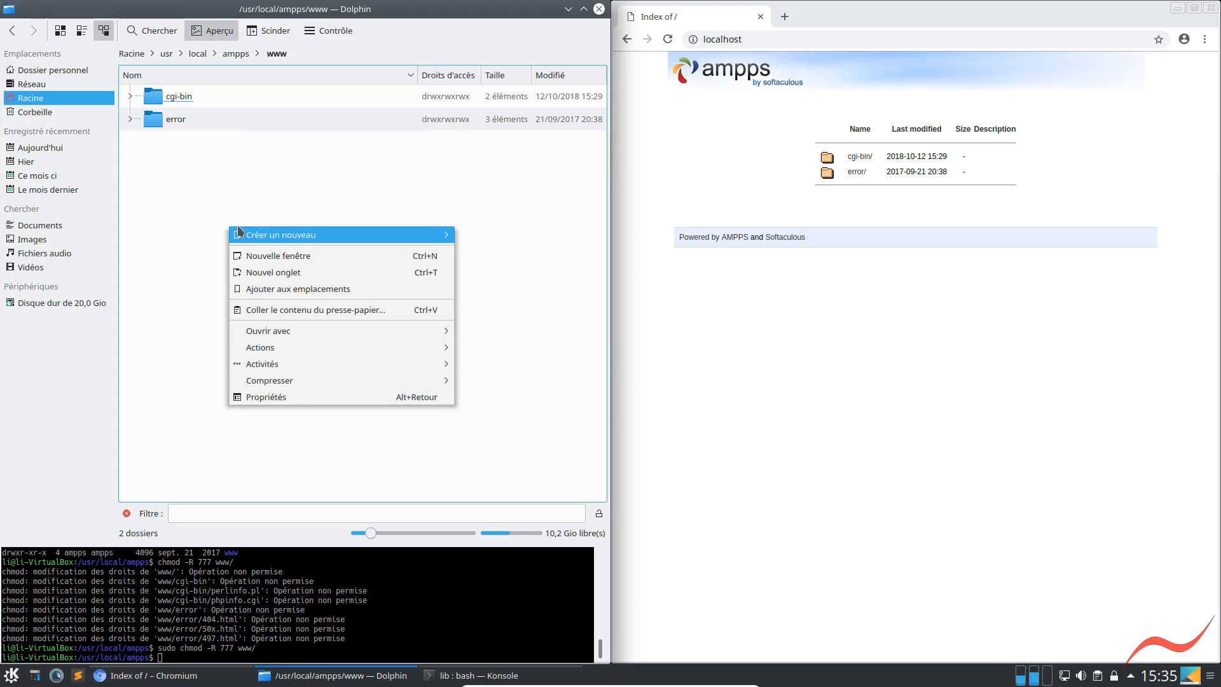
mouse_move(261, 233)
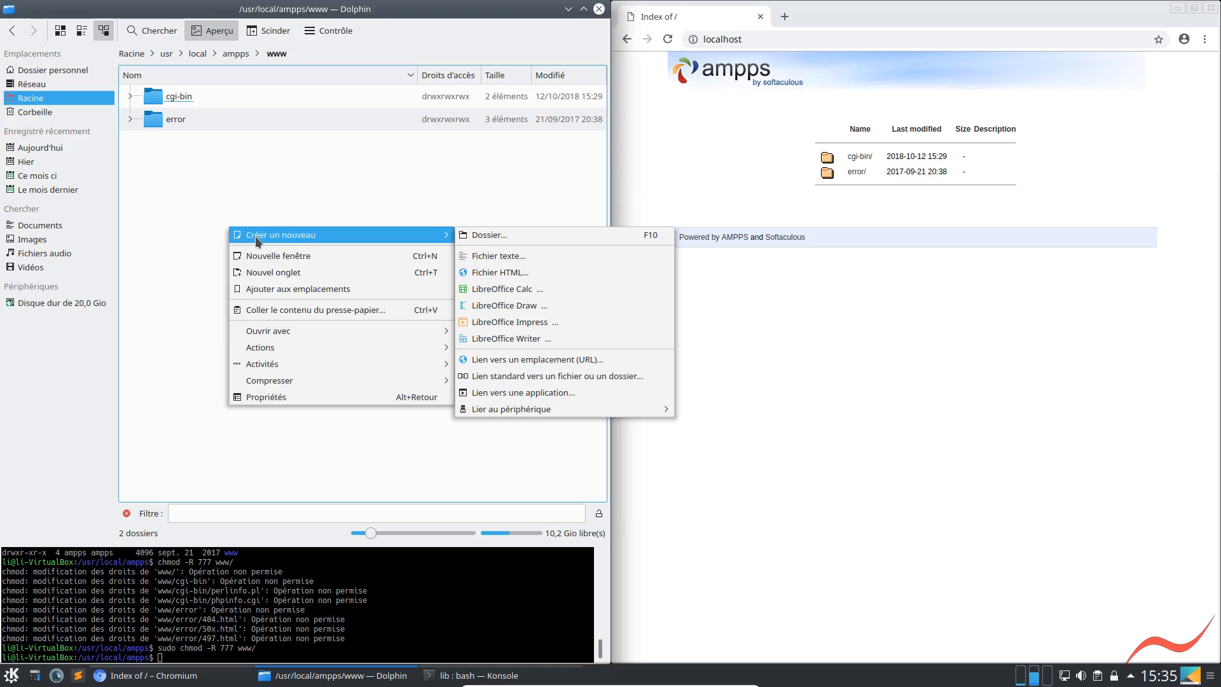
left_click(493, 272)
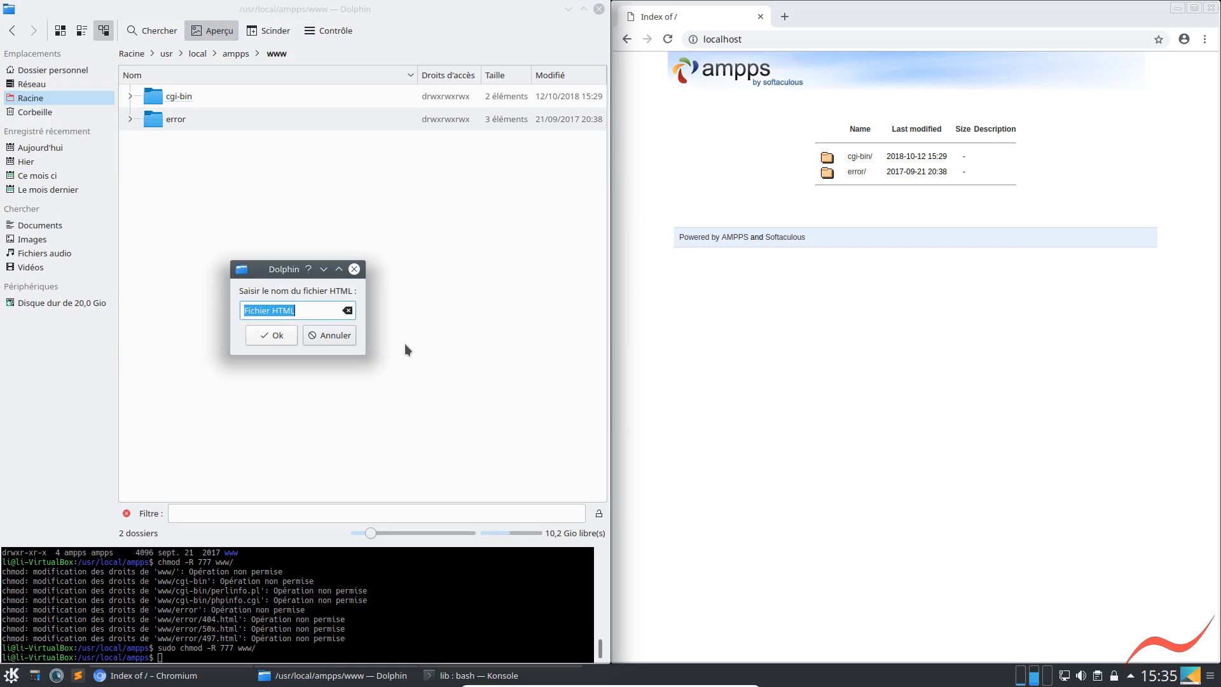
type("sitetest")
key("Return")
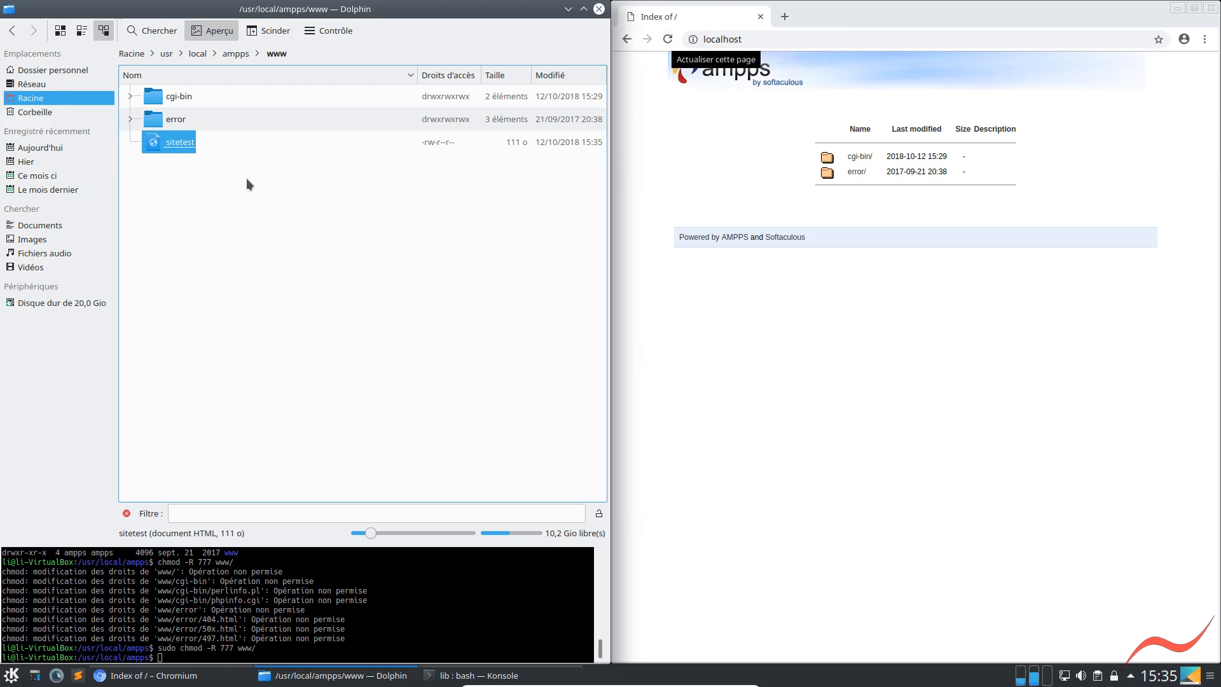
Rename the sitetest file in the www folder to sitetest.html
left_click(204, 181)
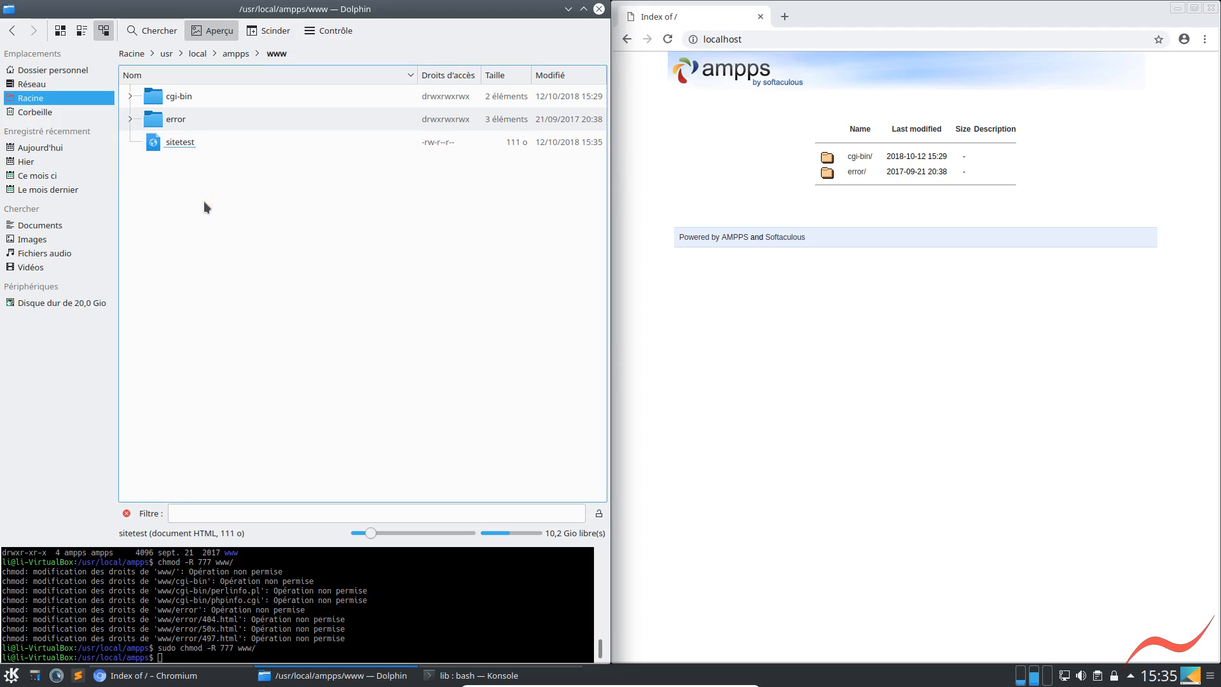
right_click(203, 201)
left_click(179, 142)
right_click(179, 142)
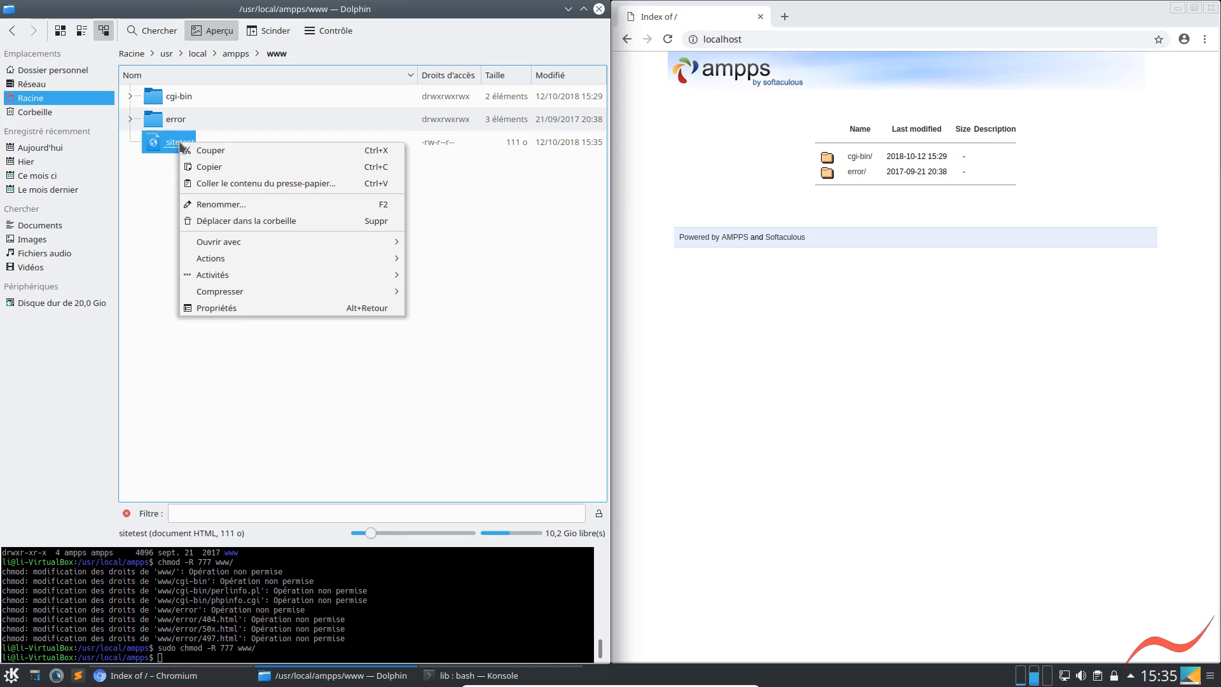
left_click(213, 204)
left_click(237, 136)
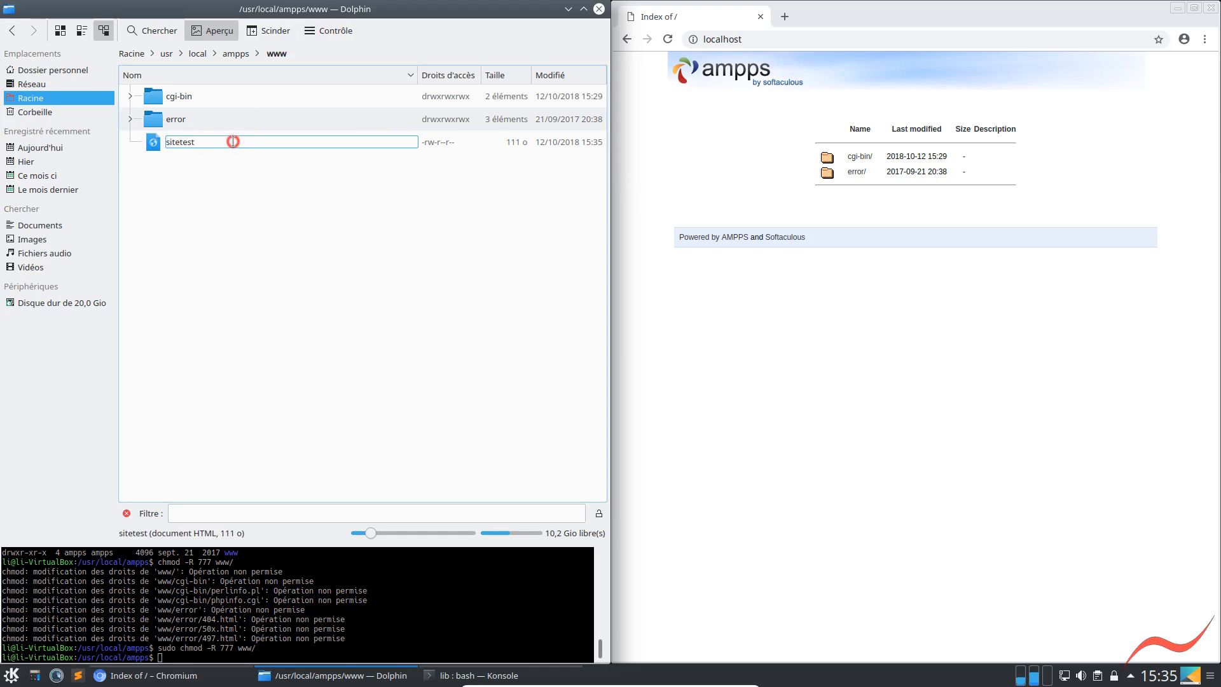
type(".html")
key("Return")
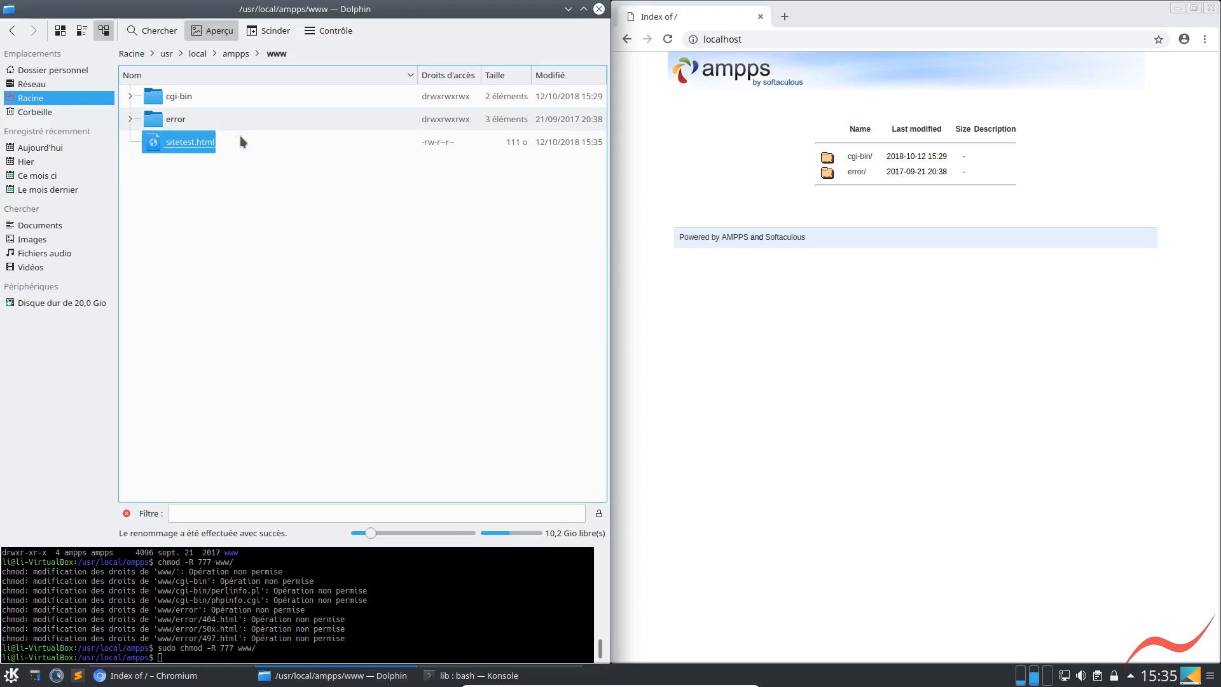
Reload the localhost index in Chromium and open the sitetest.html page from it
left_click(668, 39)
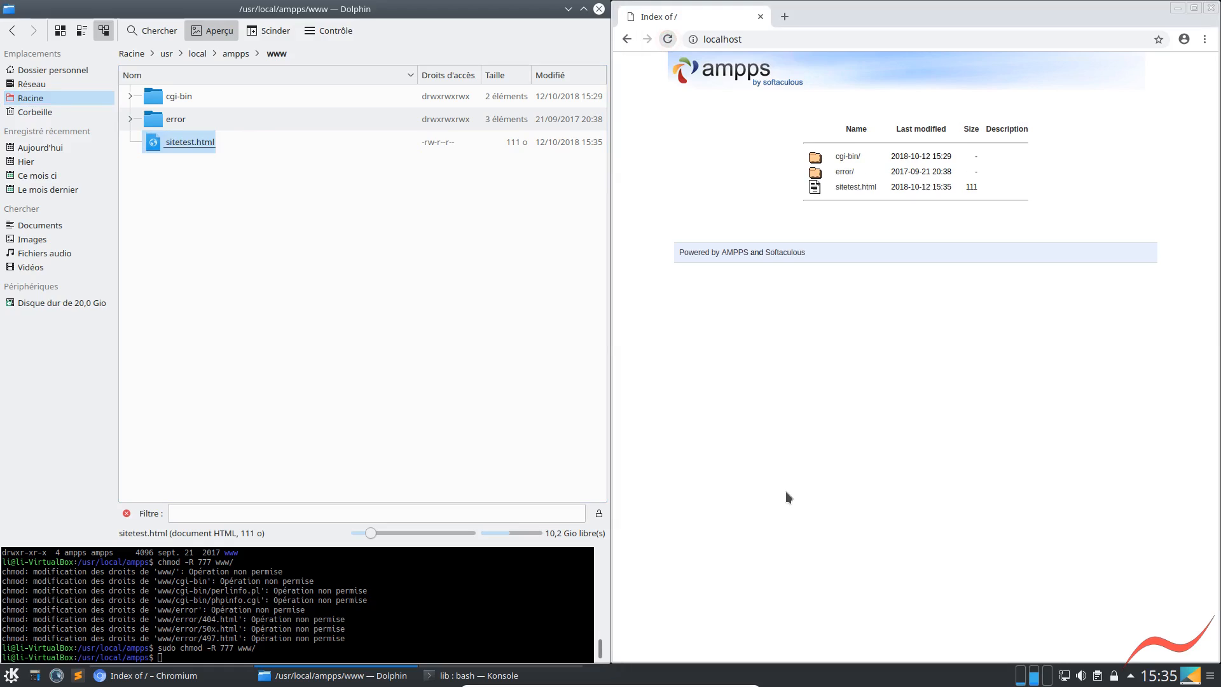
left_click(864, 188)
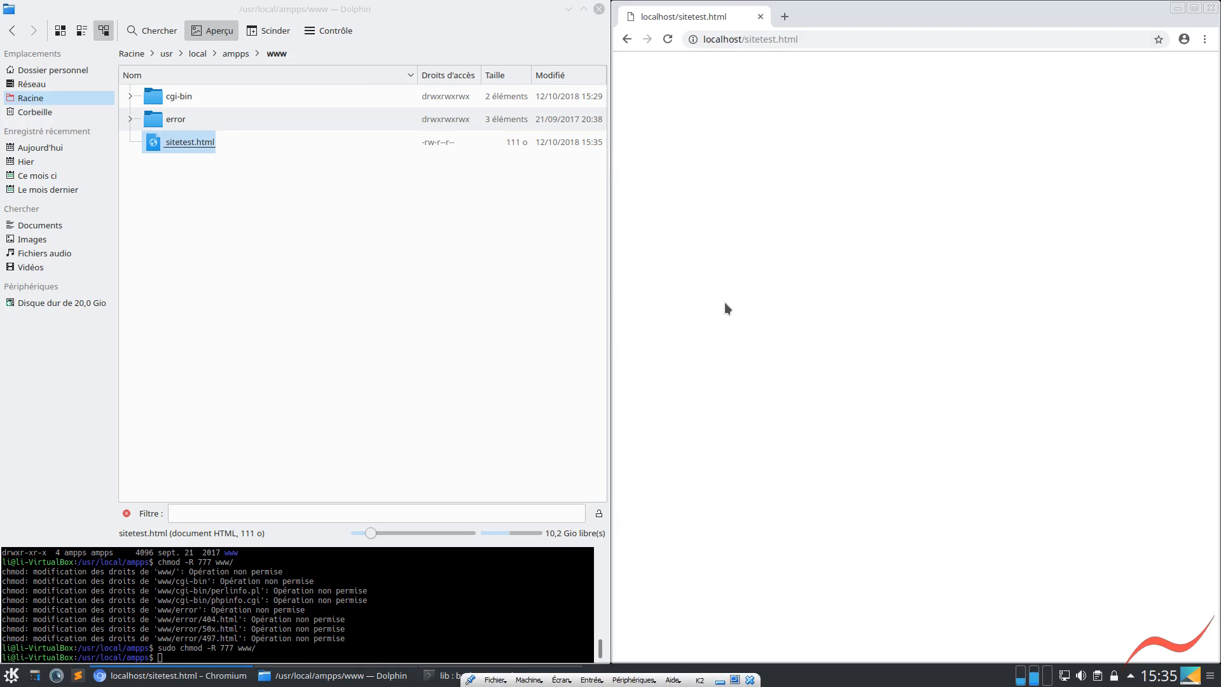
Launch Sublime Text and tile its window beside Dolphin, over the browser
left_click(81, 678)
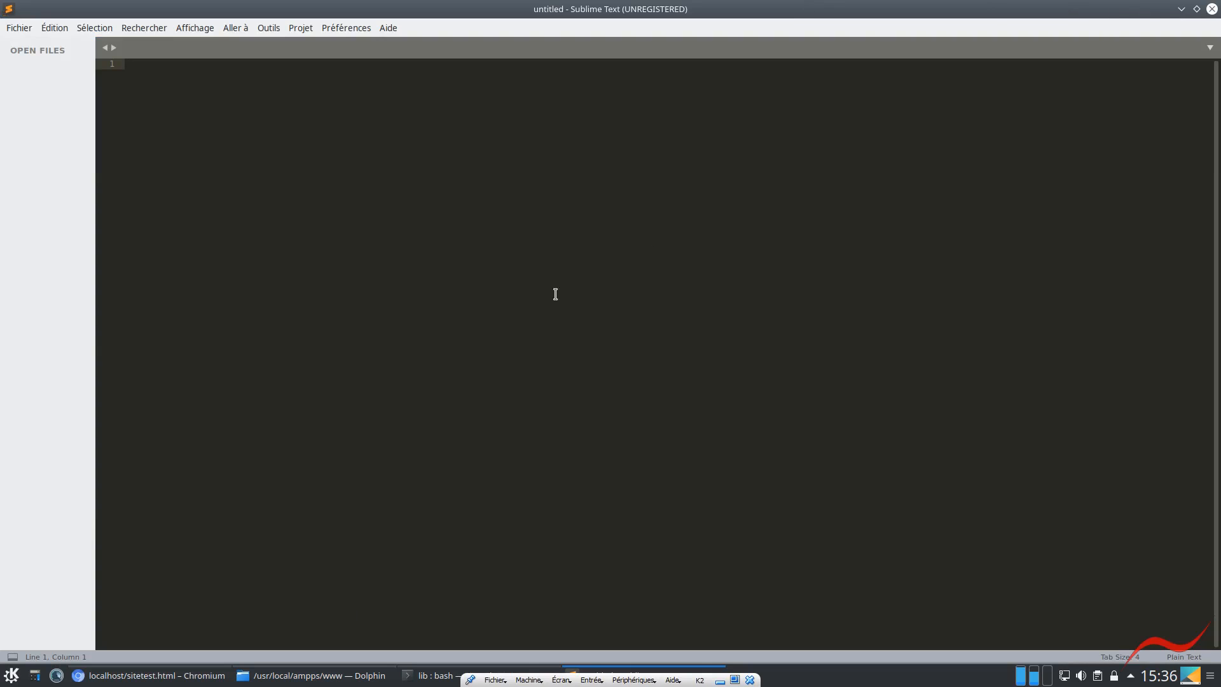
left_click(534, 312)
key("super+Right")
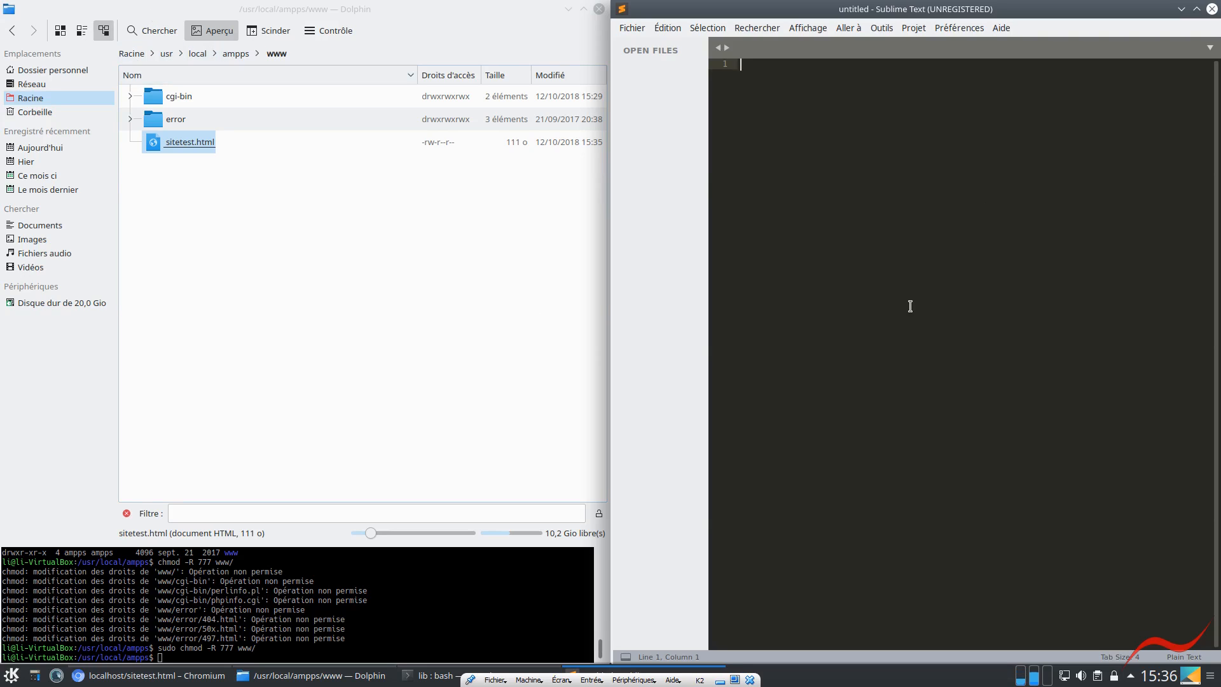
Open the folder /usr/local/ampps/www as a project in Sublime Text and display its sitetest.html file
left_click(630, 29)
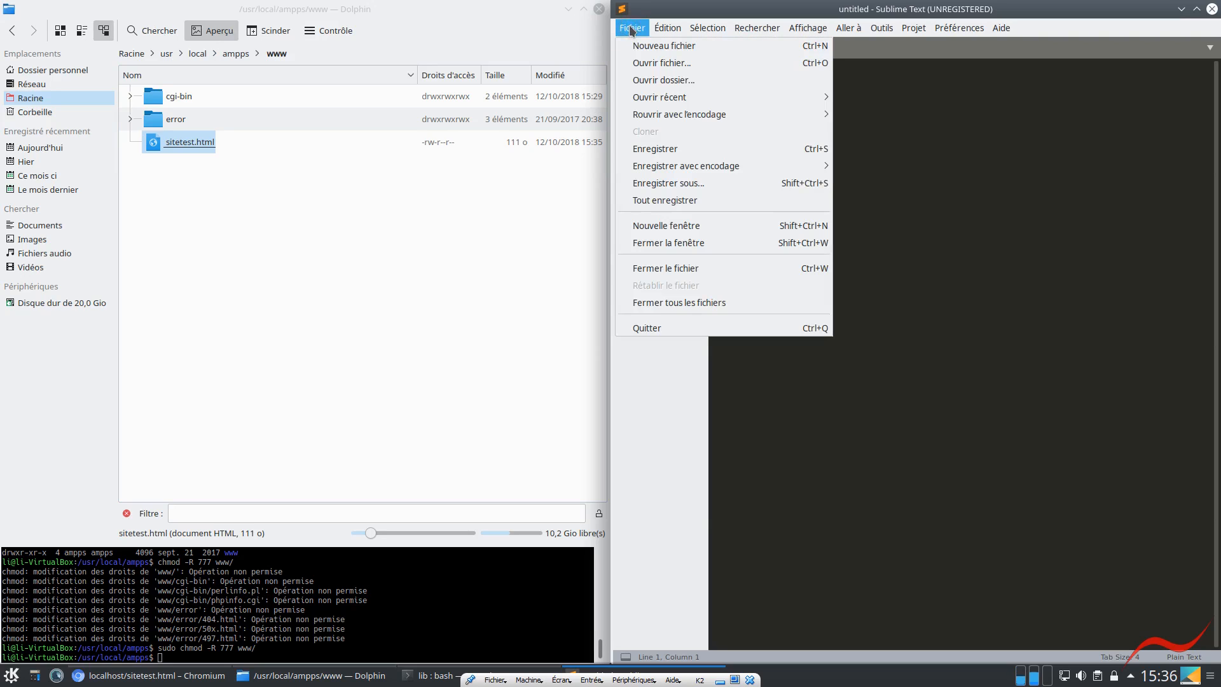
left_click(640, 79)
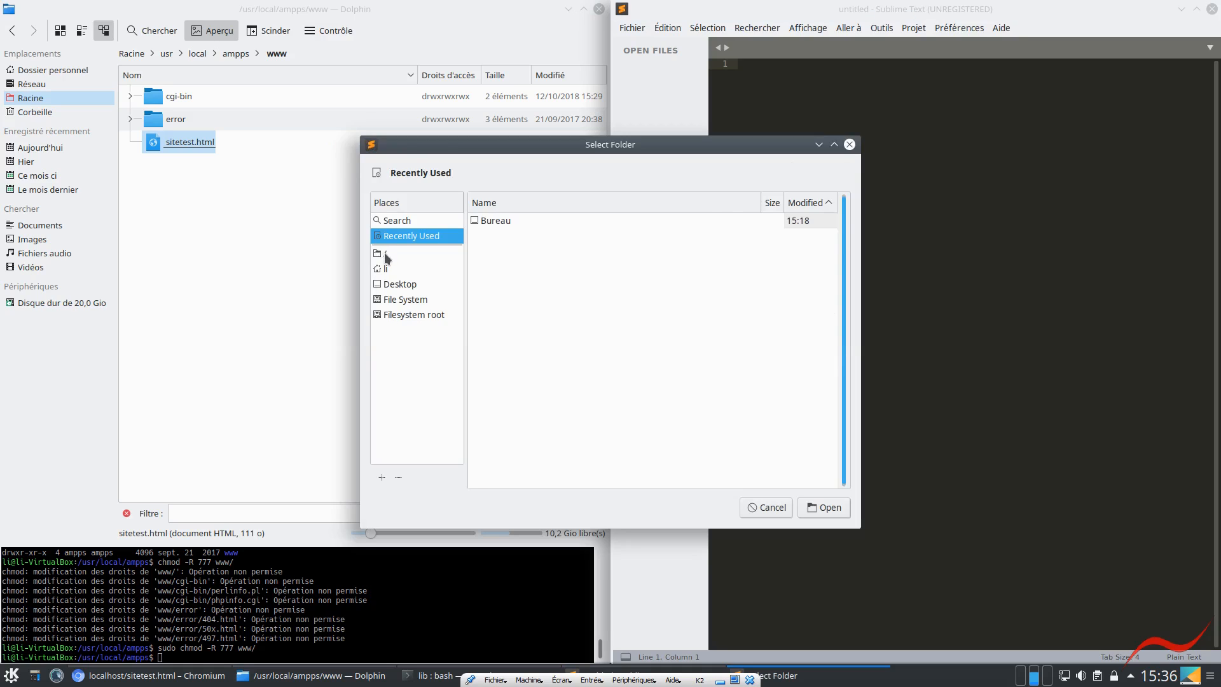
left_click(385, 254)
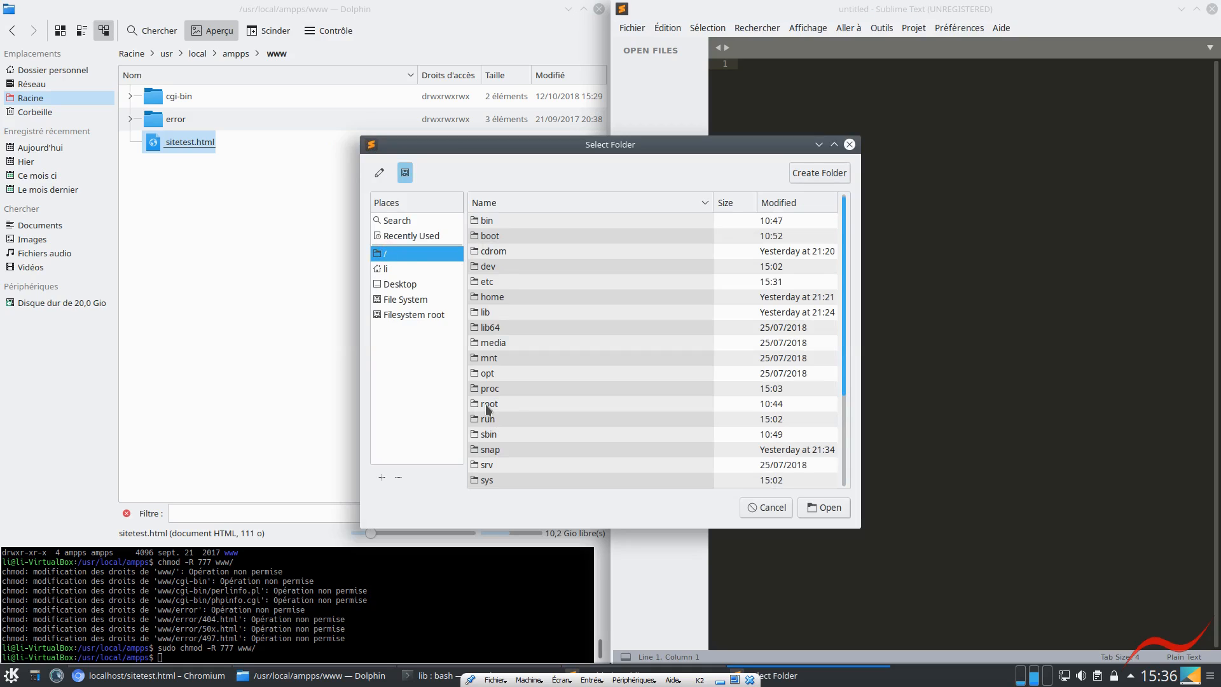
scroll(493, 410, "down", 2)
double_click(491, 438)
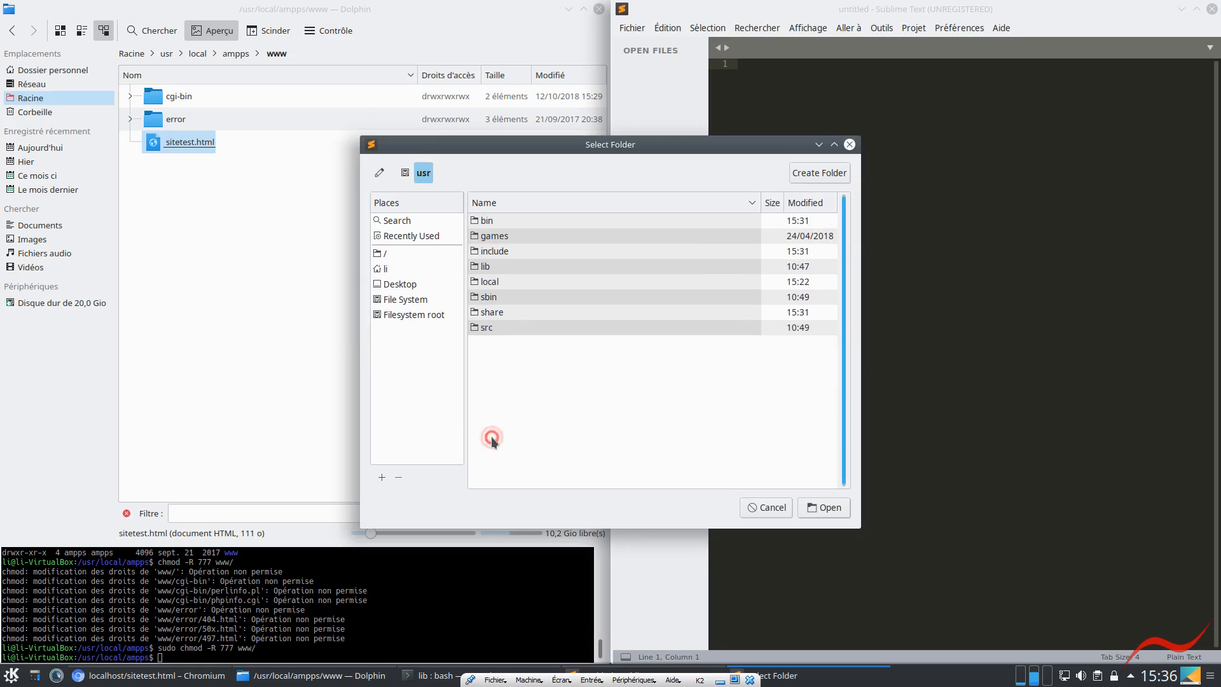
double_click(491, 282)
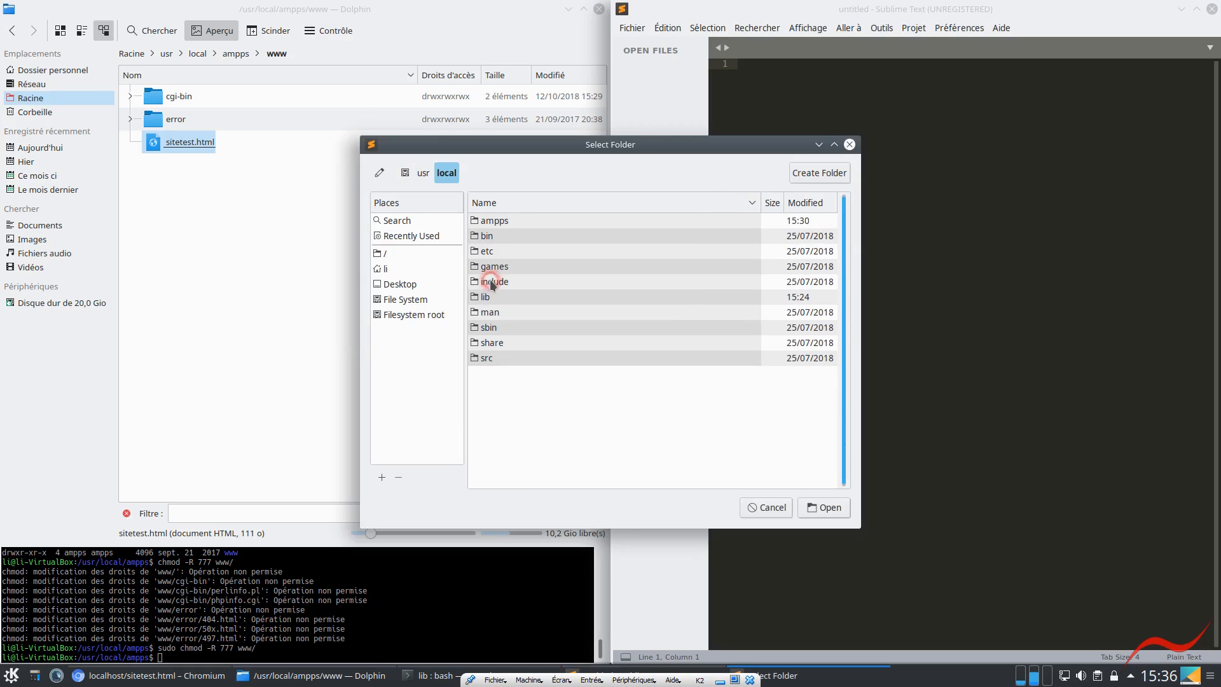
double_click(484, 220)
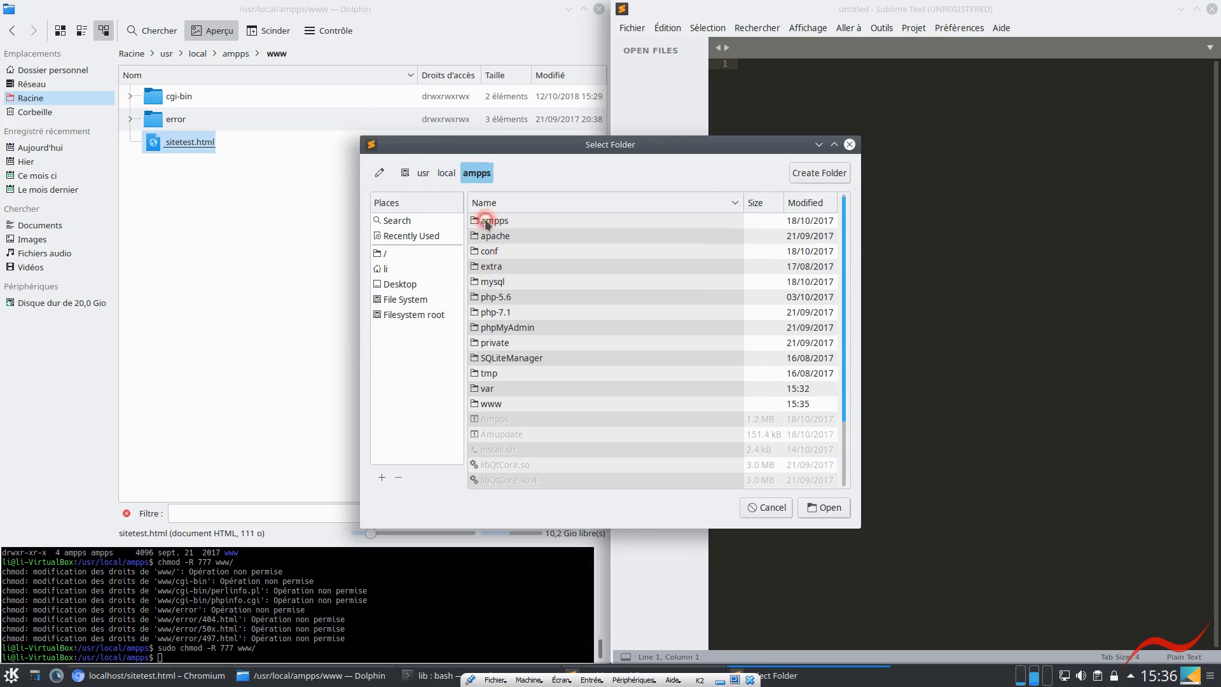
left_click(490, 406)
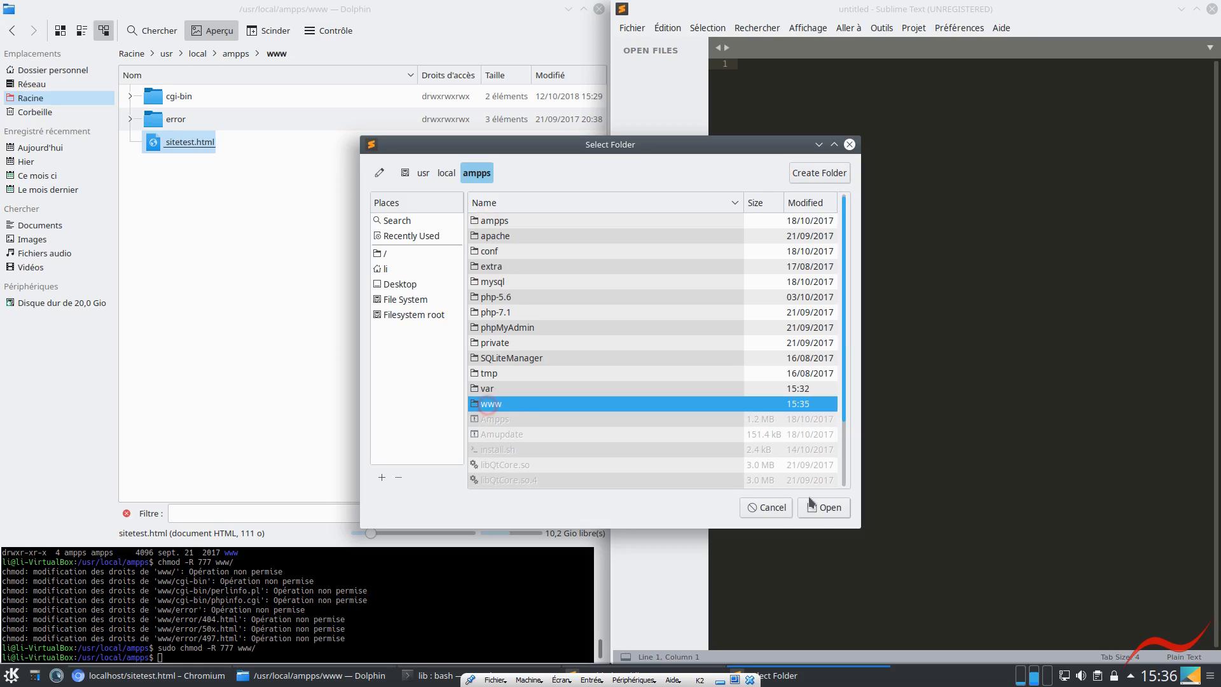
left_click(826, 510)
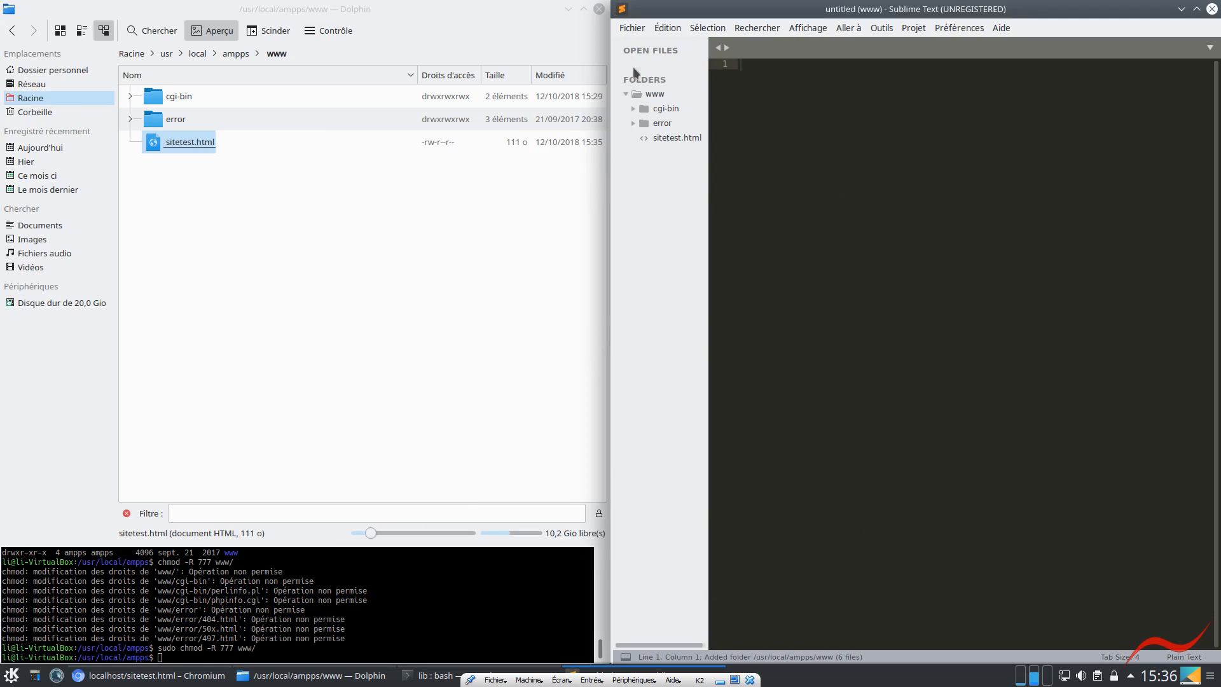
left_click(665, 138)
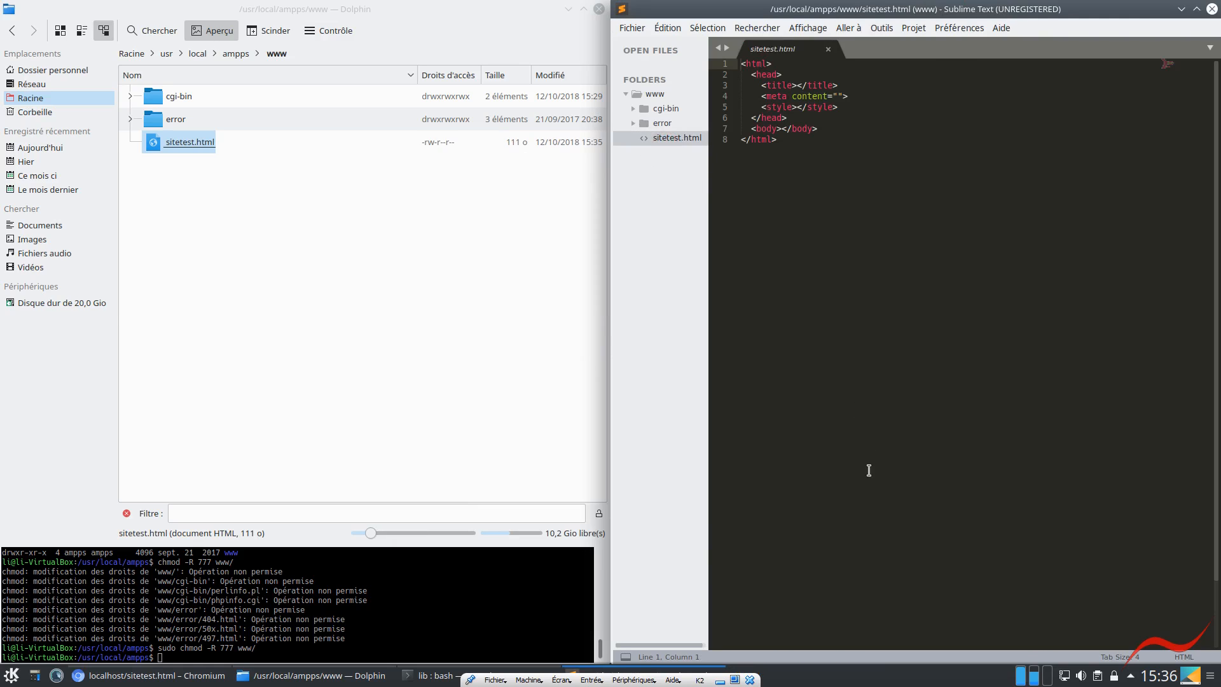
Tile the Sublime Text window over Dolphin so the code sits beside the browser page
key("super+Left")
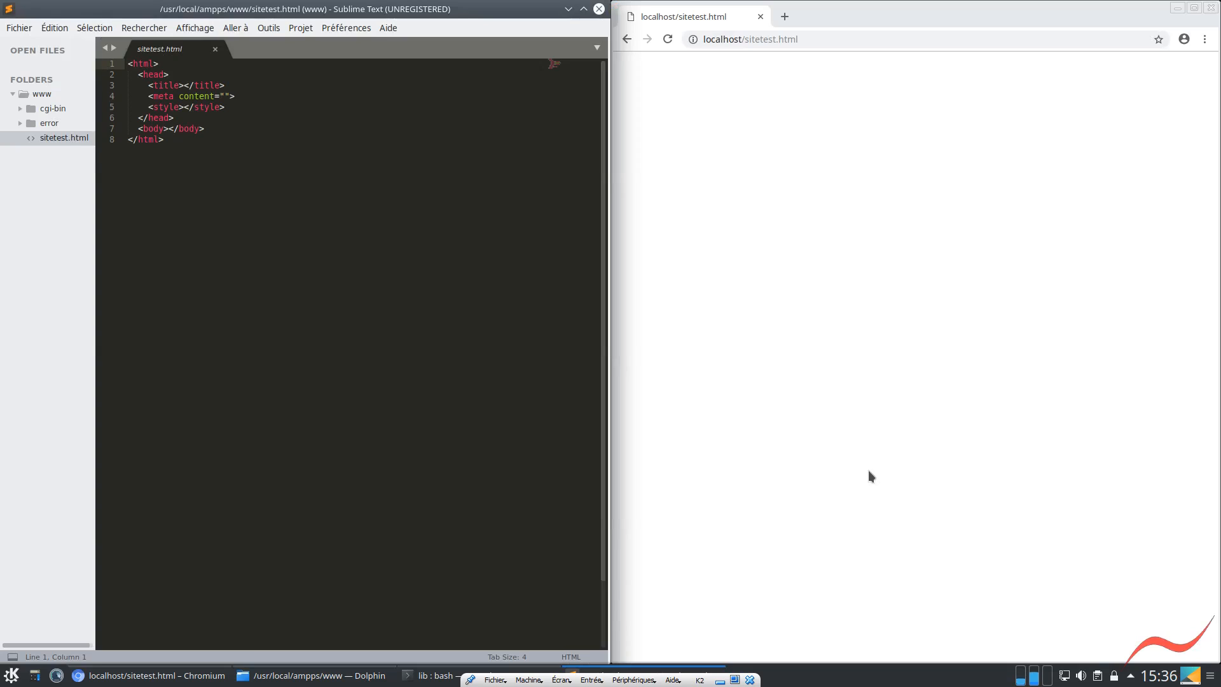
key("super+Right")
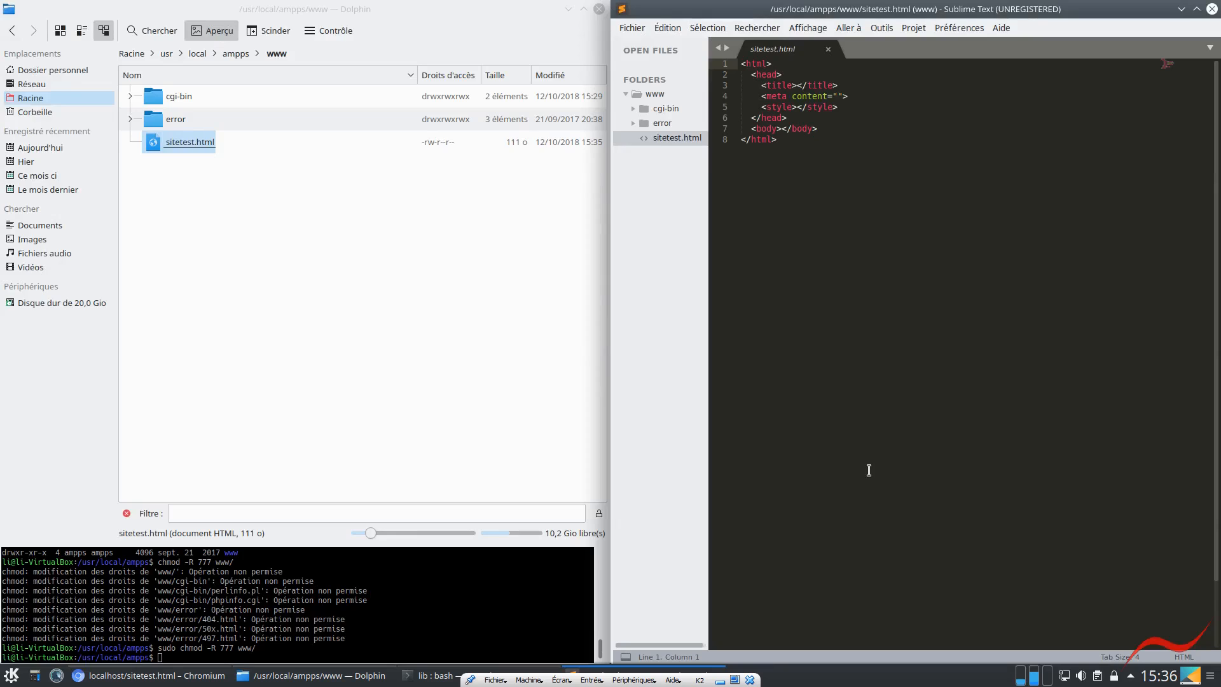
key("super+Up")
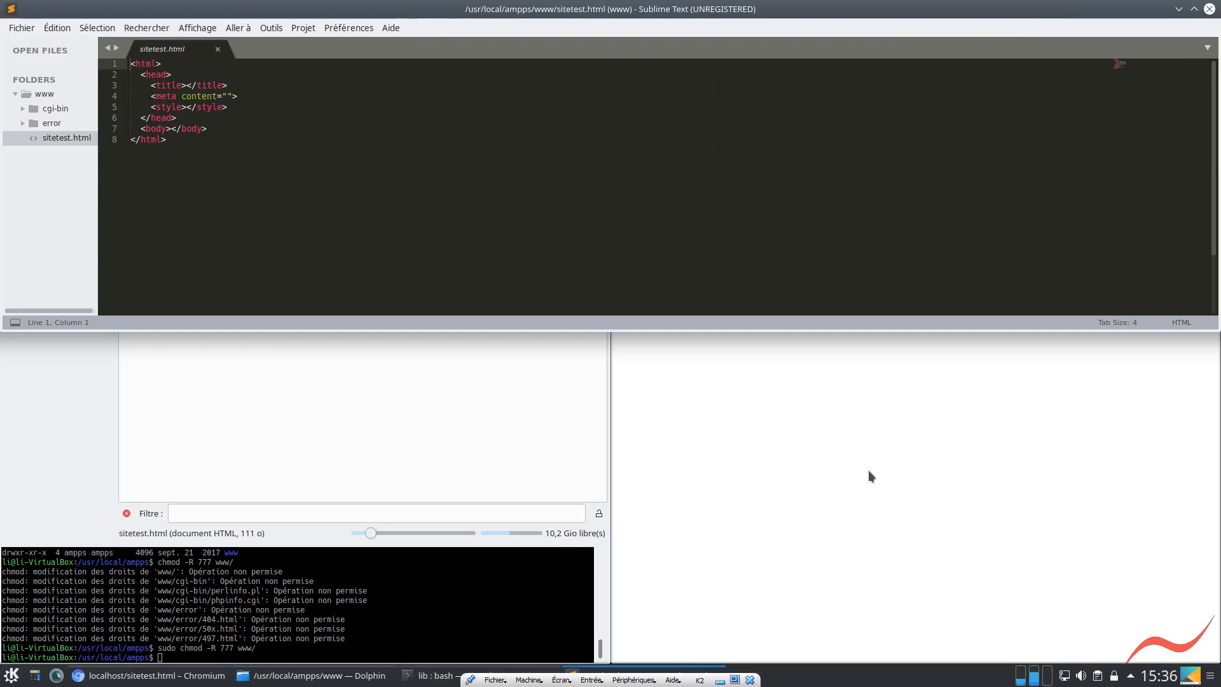
key("super+Left")
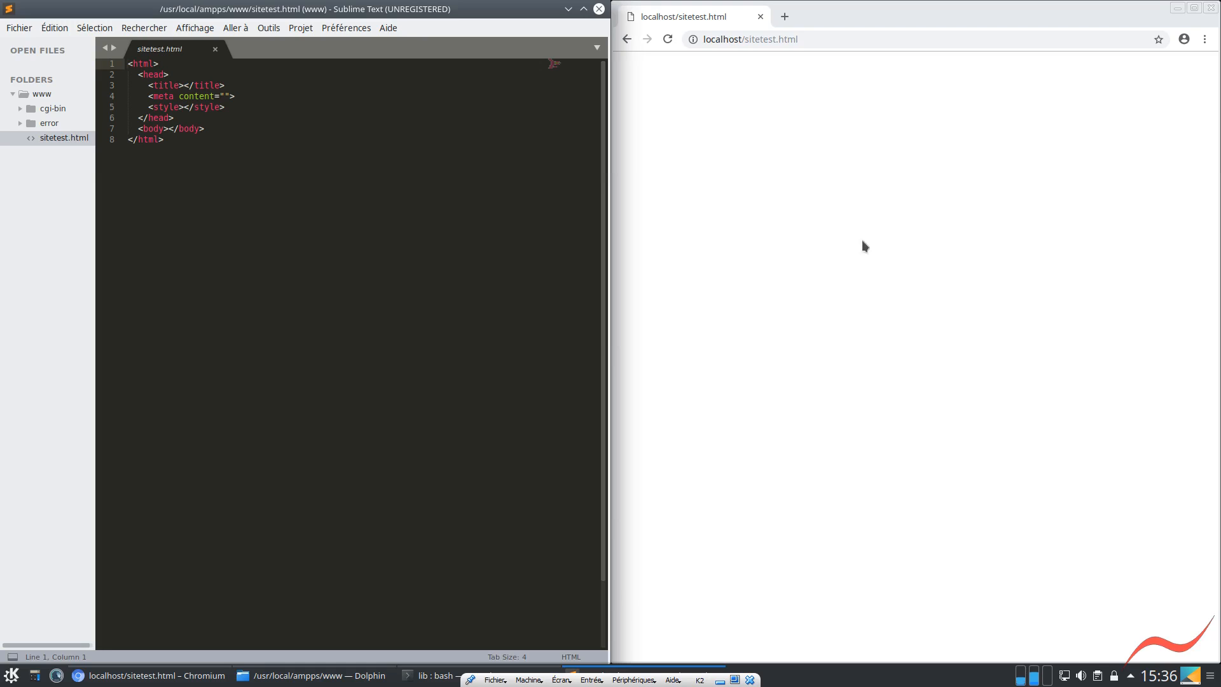
Enter SiteTest as the page title between the title tags of sitetest.html
left_click(182, 86)
left_click_drag(175, 141, 98, 56)
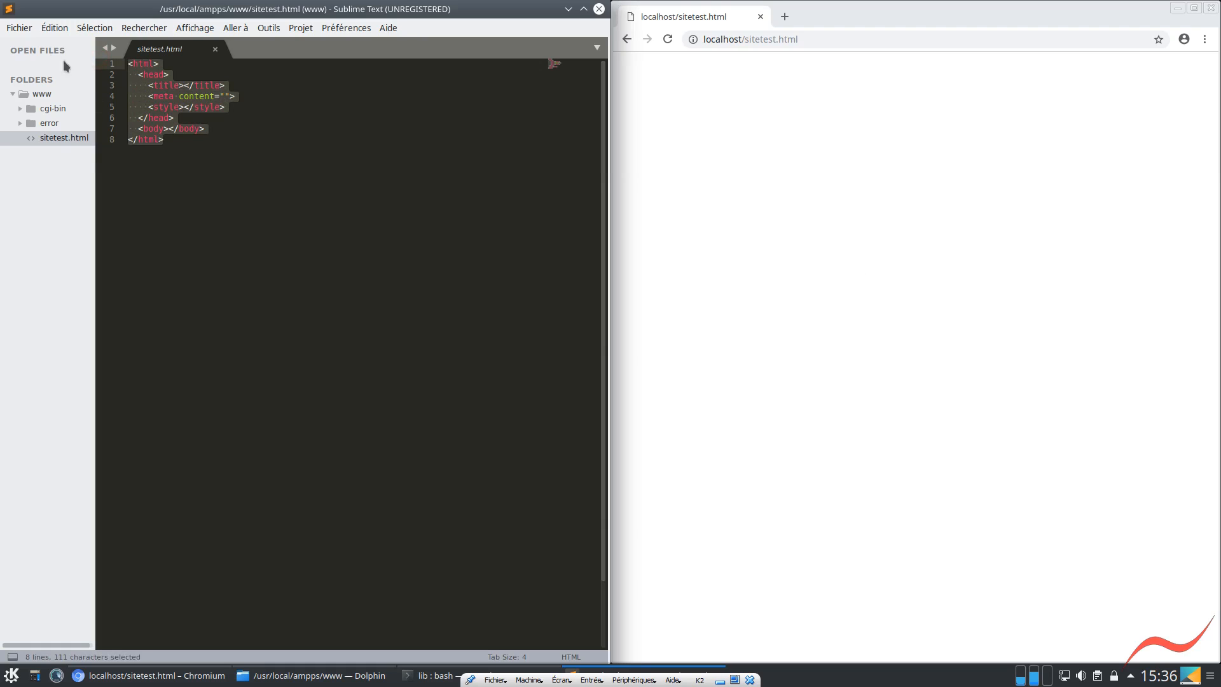
left_click(188, 87)
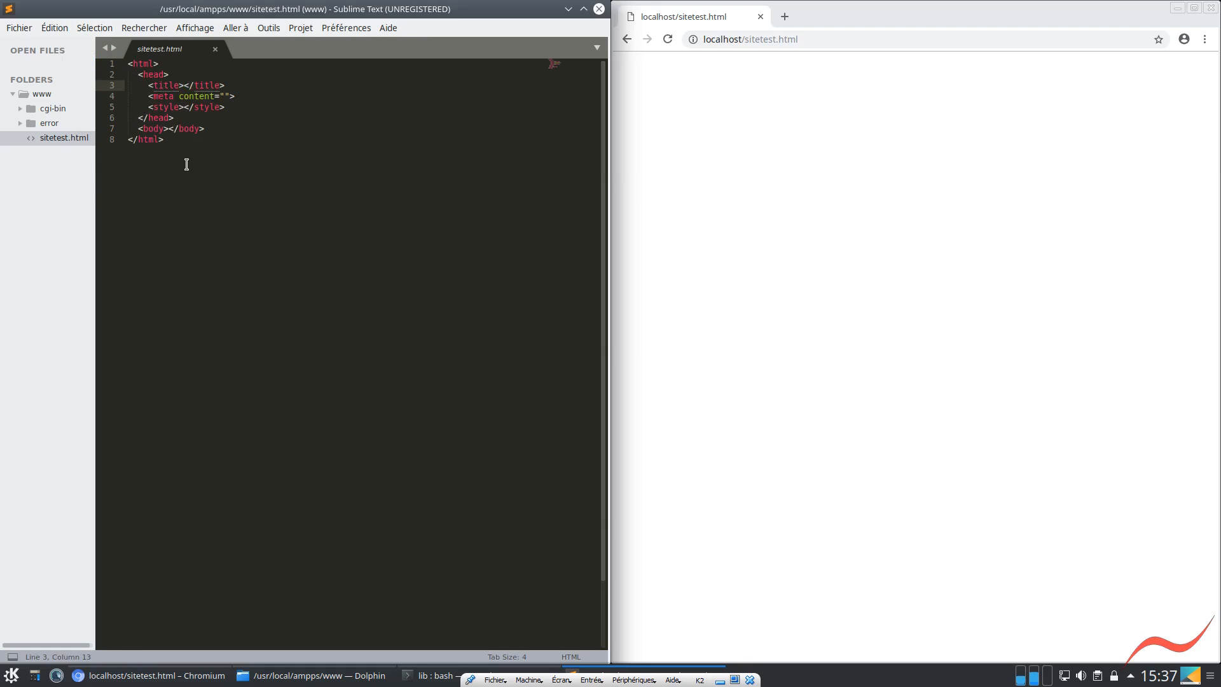
type("Test")
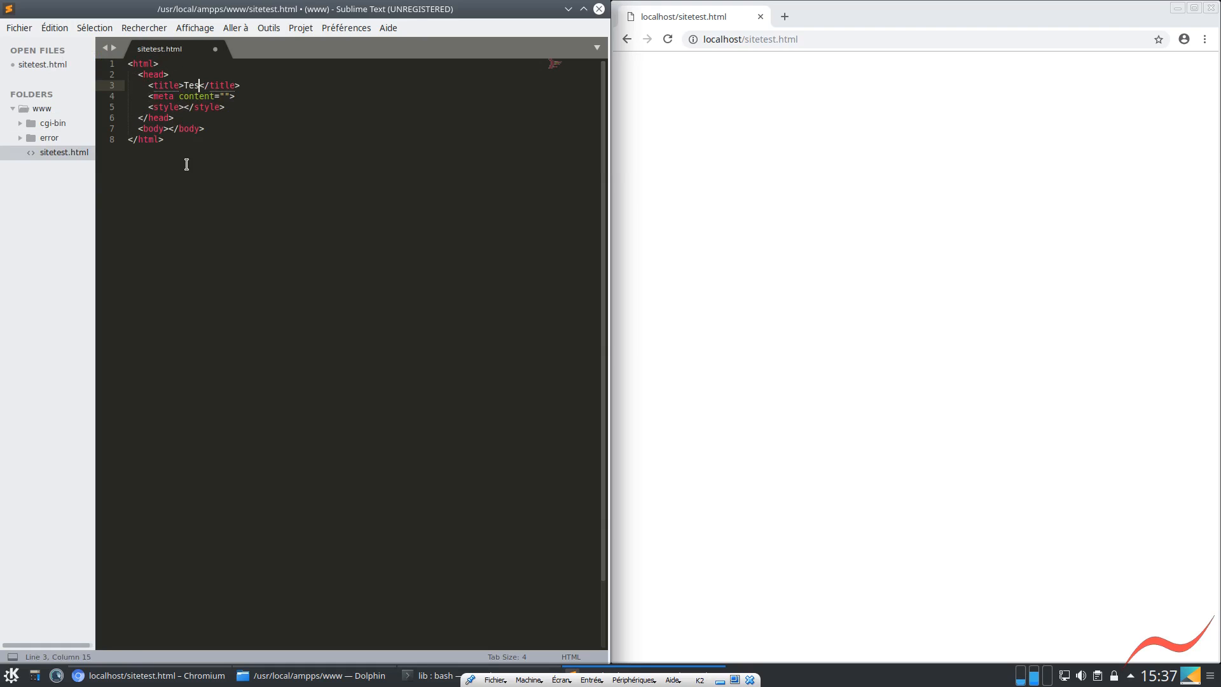
type("Site")
Open c57.fr in a new Chromium tab and go to the Outils page of its documentation
left_click(784, 17)
type("c")
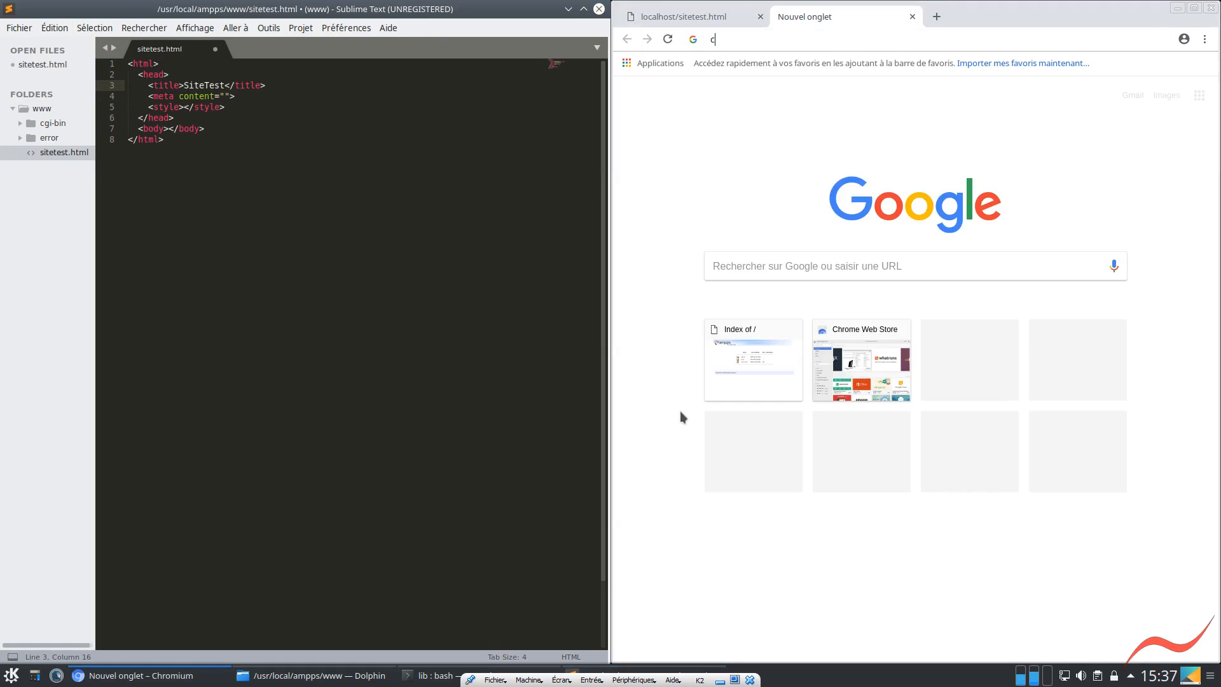
type("57.fr")
key("Return")
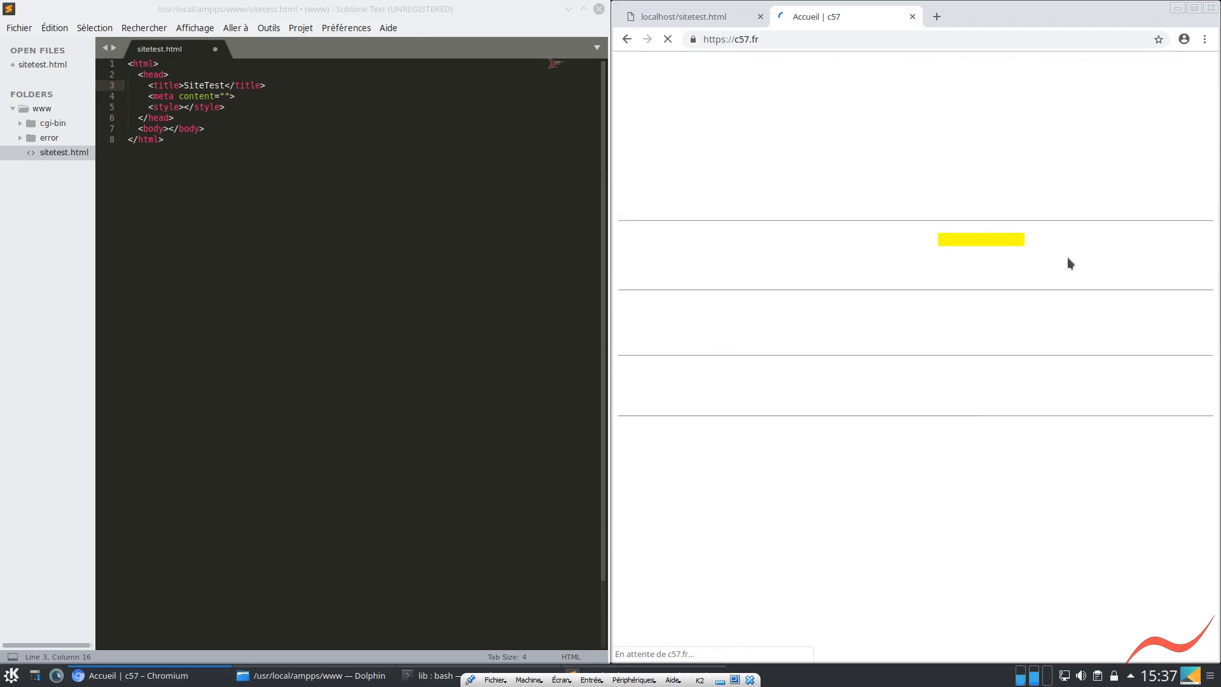
left_click(1159, 64)
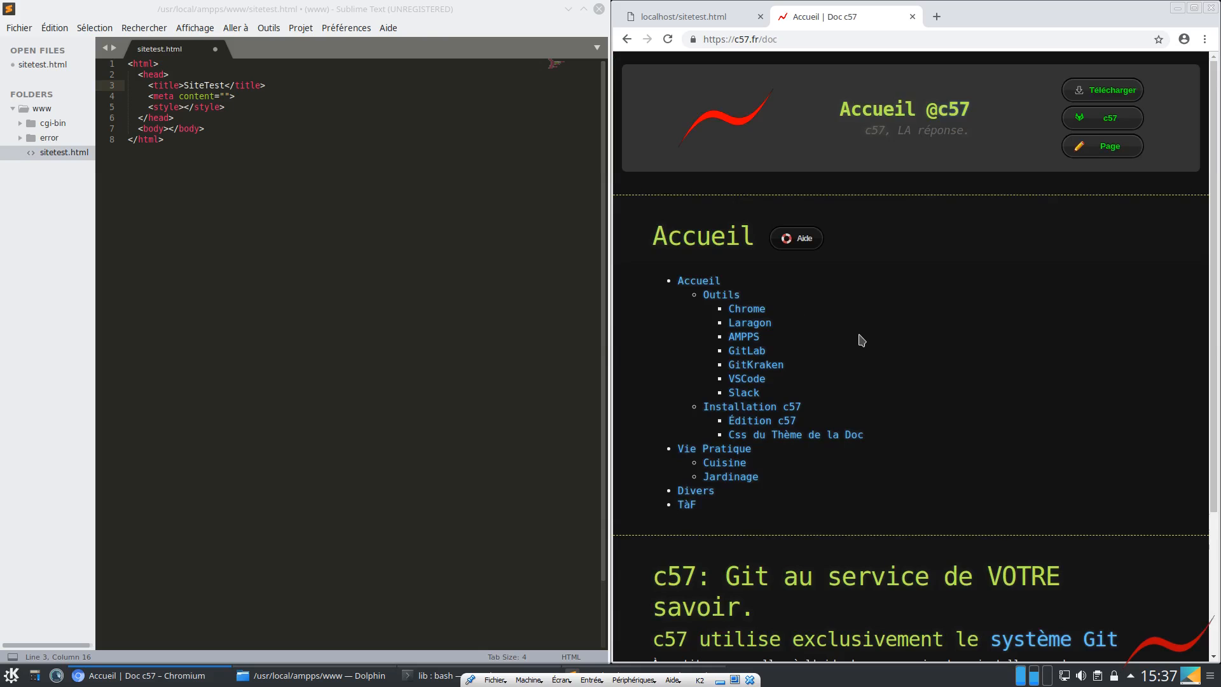
scroll(861, 340, "down", 1)
left_click(804, 367)
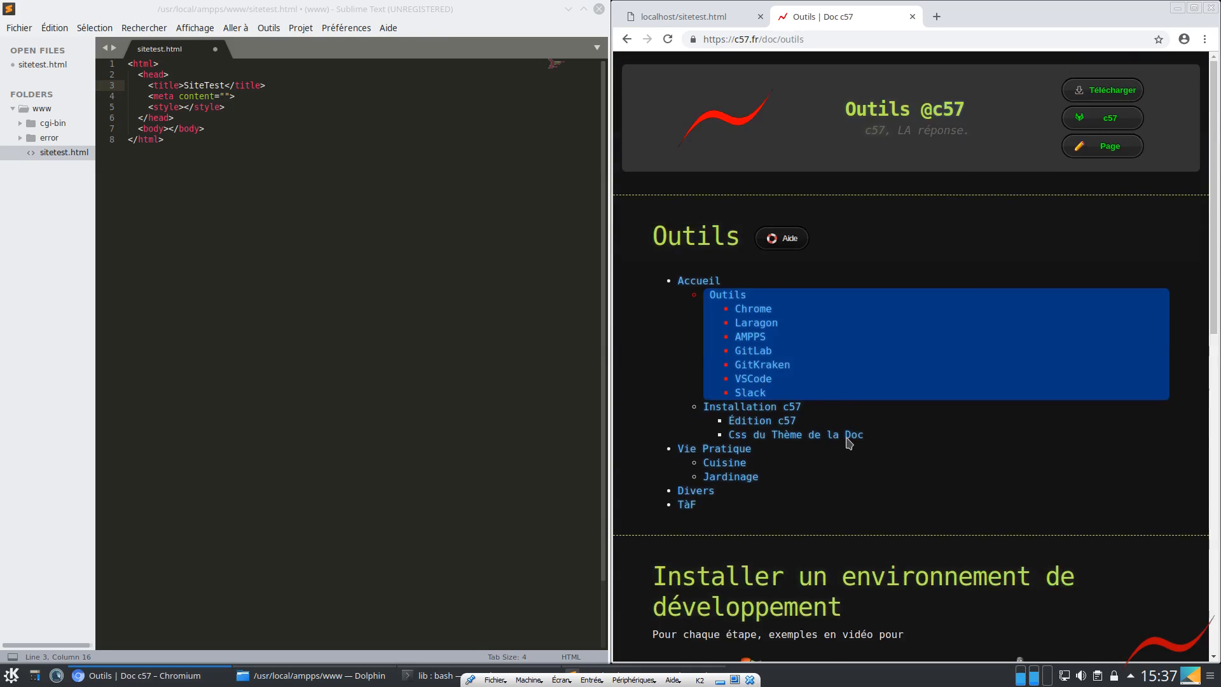
Open the additional information on Laragon under Serveur local and read the instructions for creating a first online page
scroll(849, 443, "down", 7)
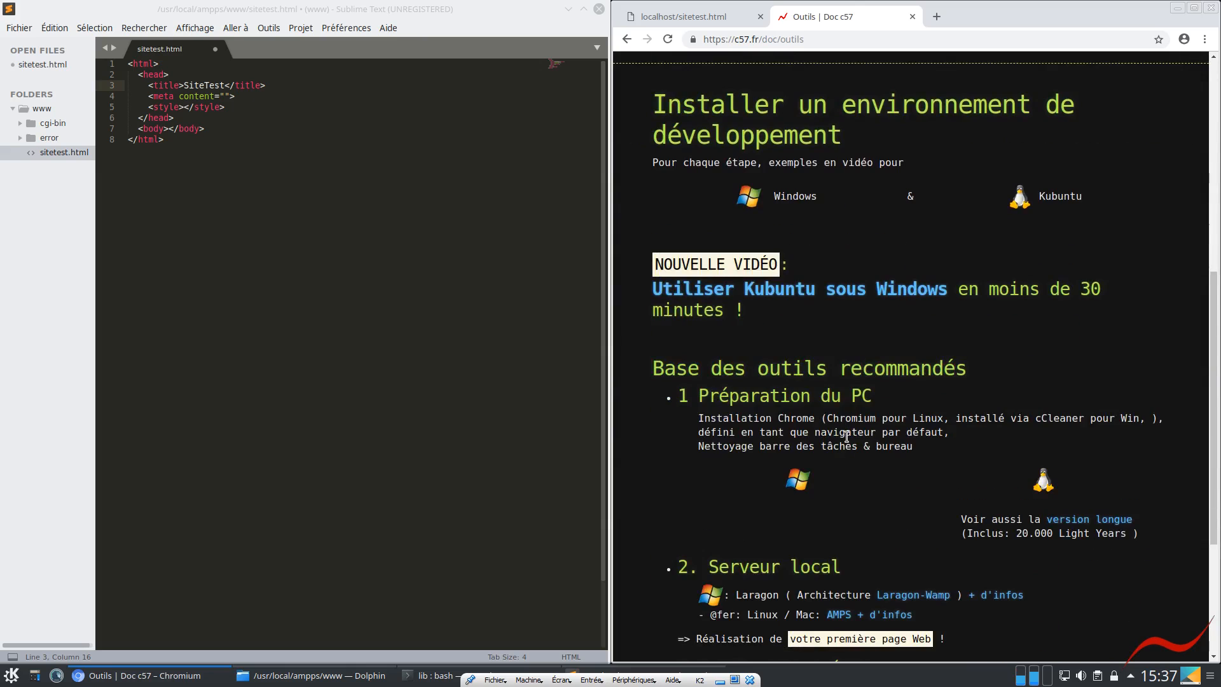
scroll(846, 437, "down", 4)
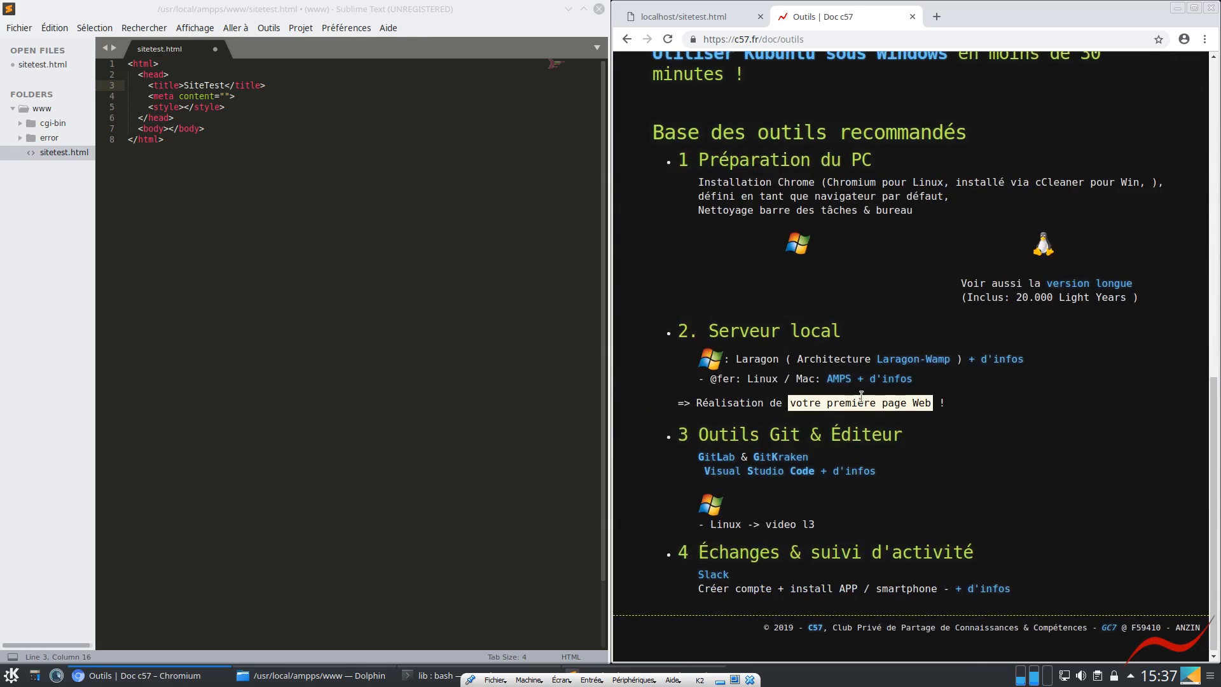
left_click(992, 360)
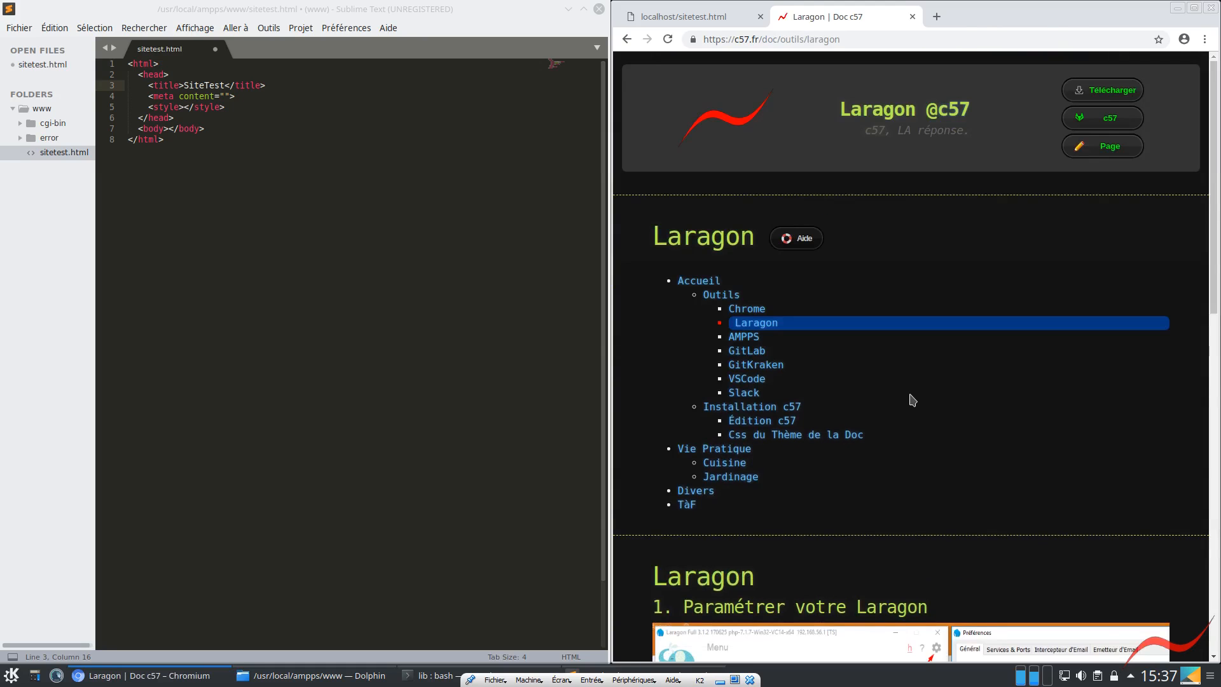
scroll(911, 399, "down", 8)
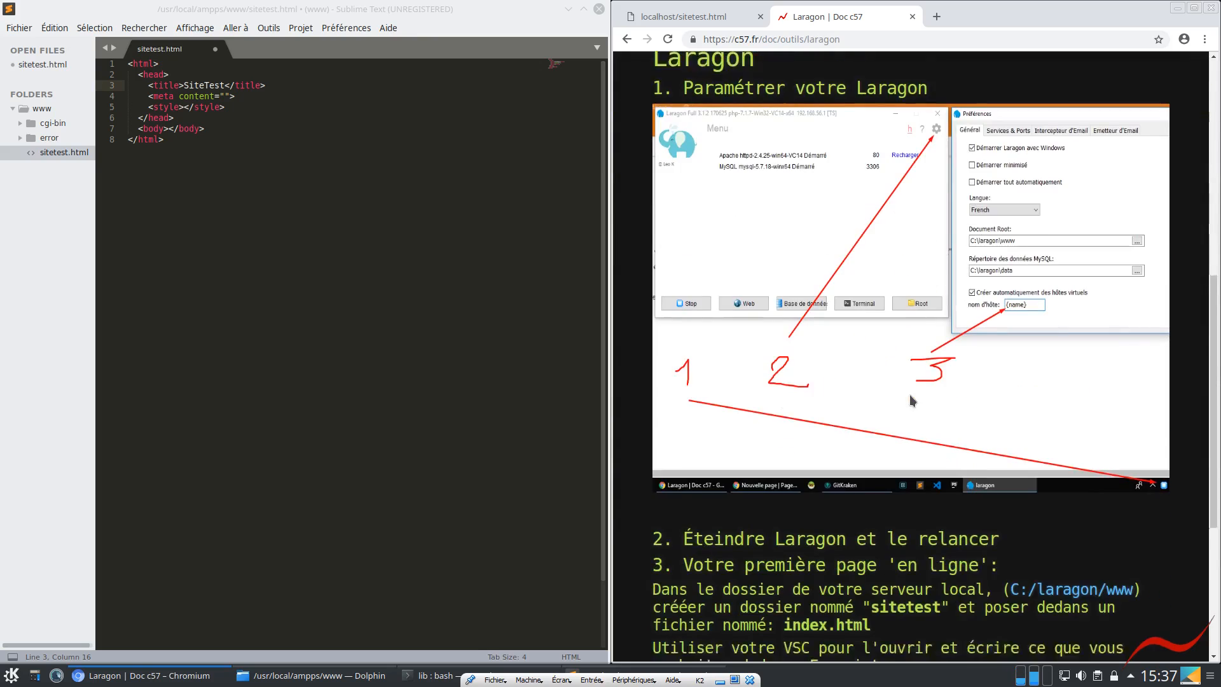
scroll(885, 385, "down", 2)
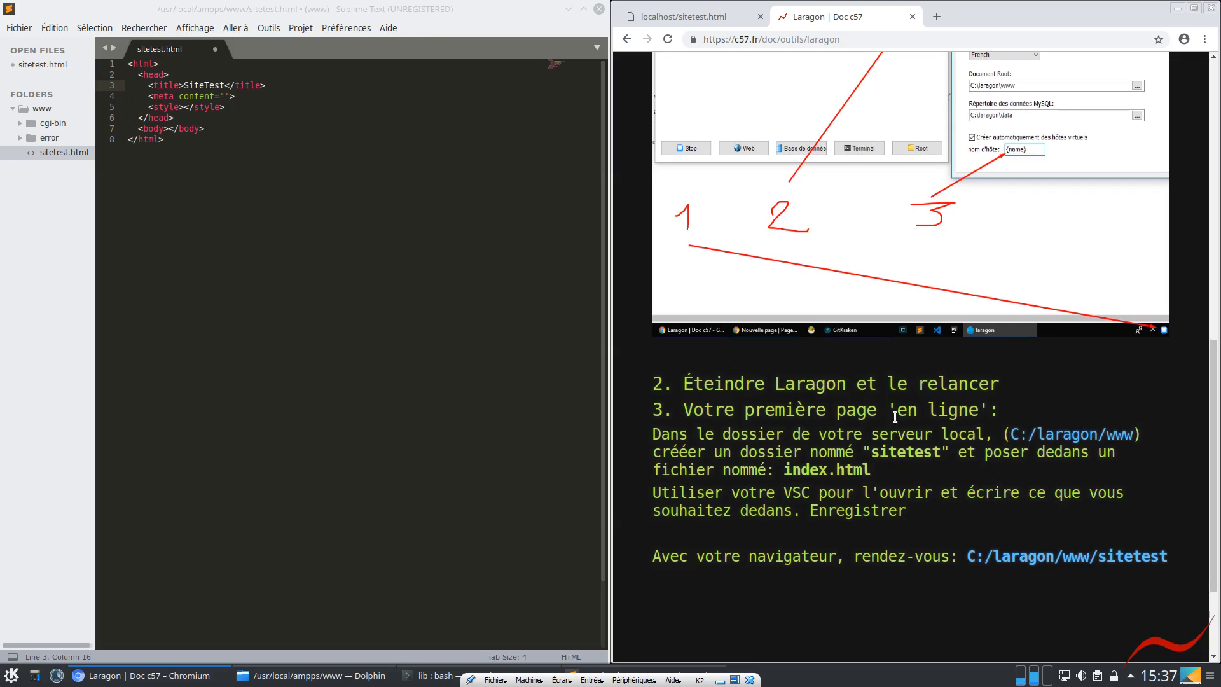
left_click_drag(872, 452, 936, 452)
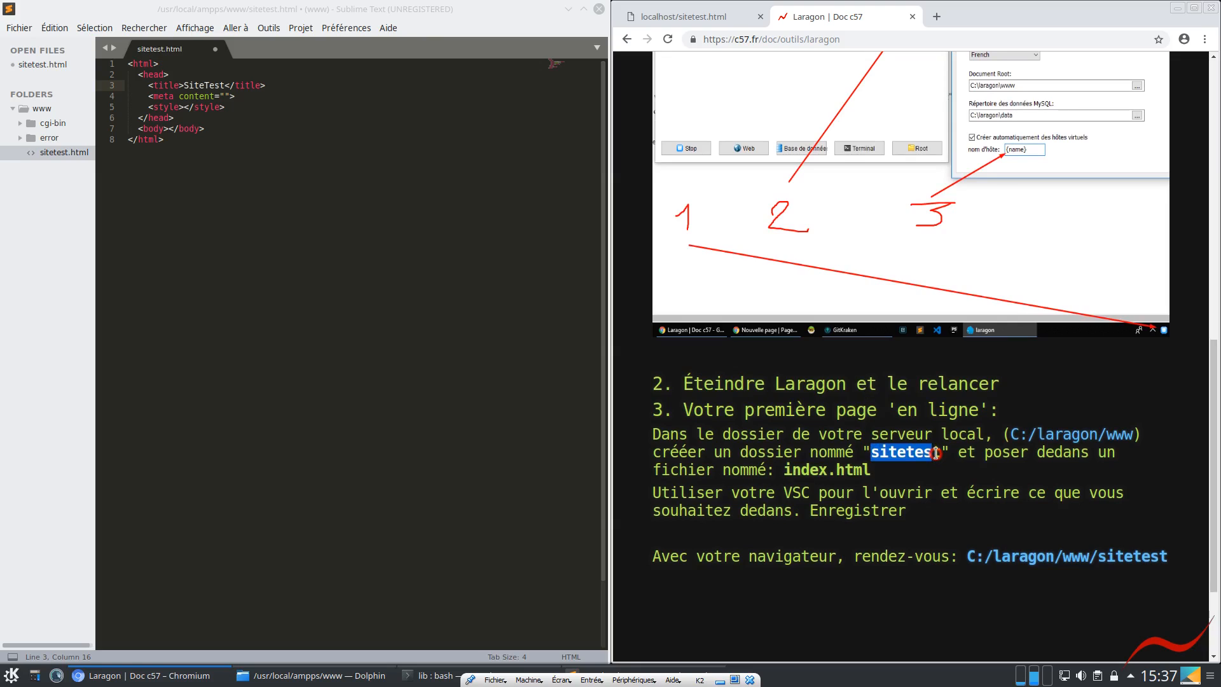
Bring the Chromium window back and return to its localhost/sitetest.html page
left_click(1177, 7)
left_click(183, 9)
left_click(280, 118)
left_click(298, 677)
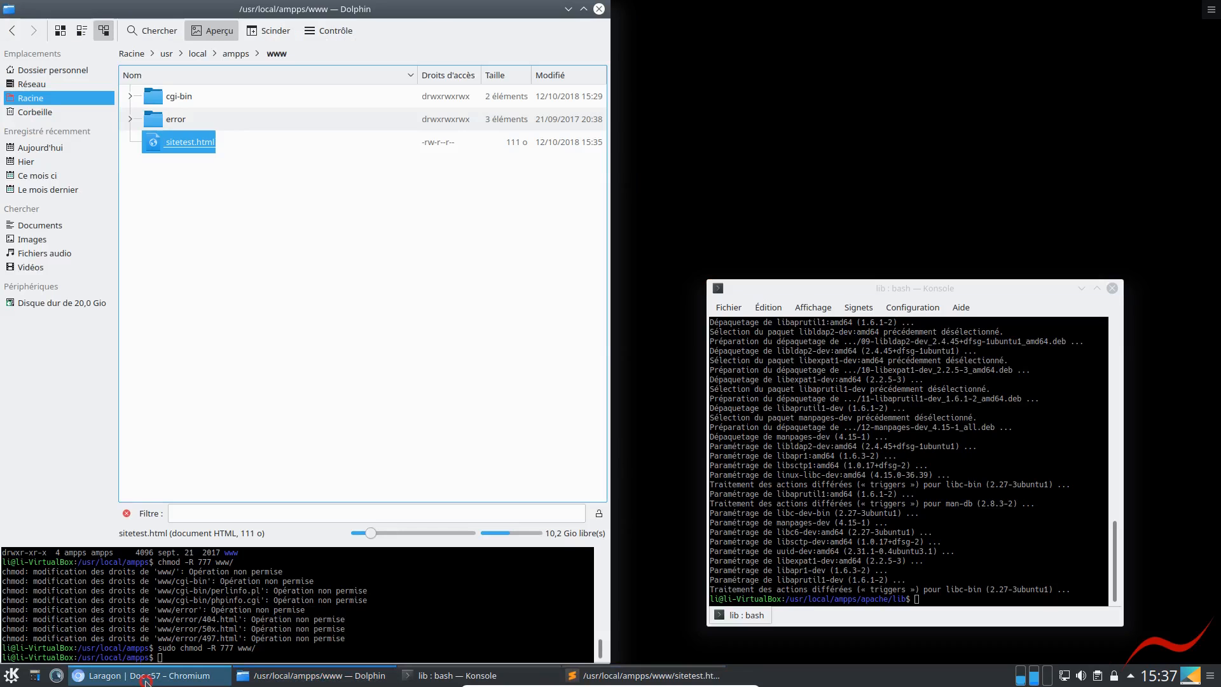
left_click(141, 676)
left_click(726, 19)
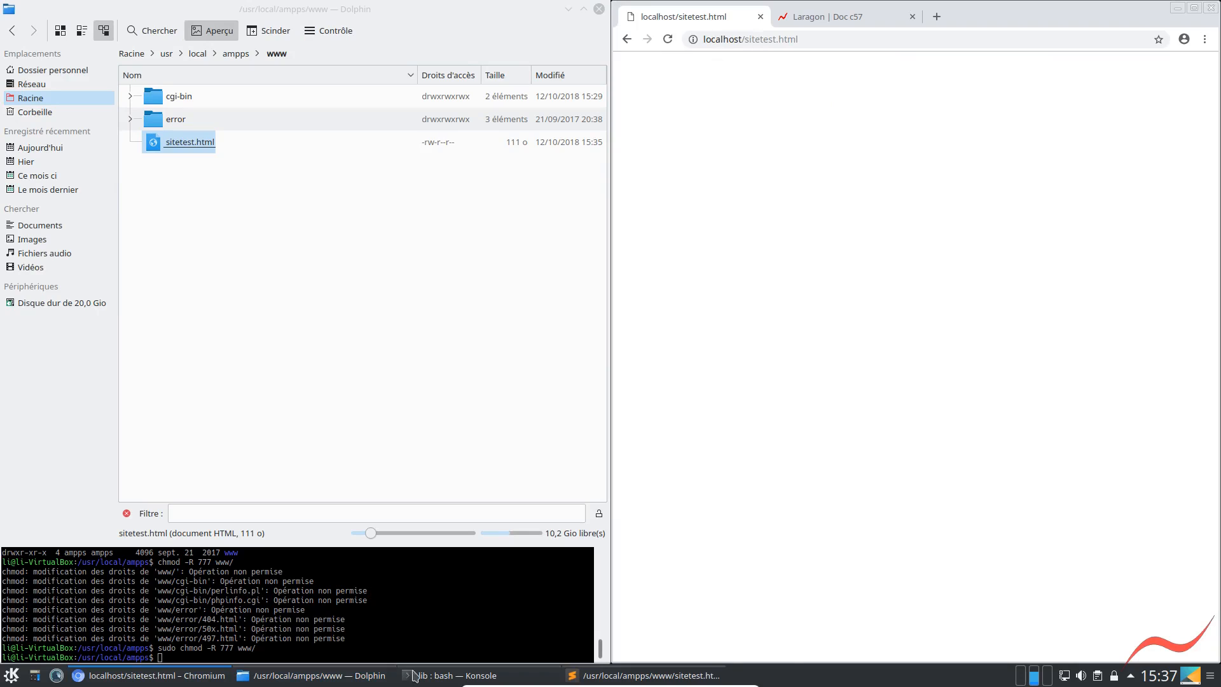
Switch back to Sublime Text, save sitetest.html with its title, and reload the page in Chromium
left_click(616, 676)
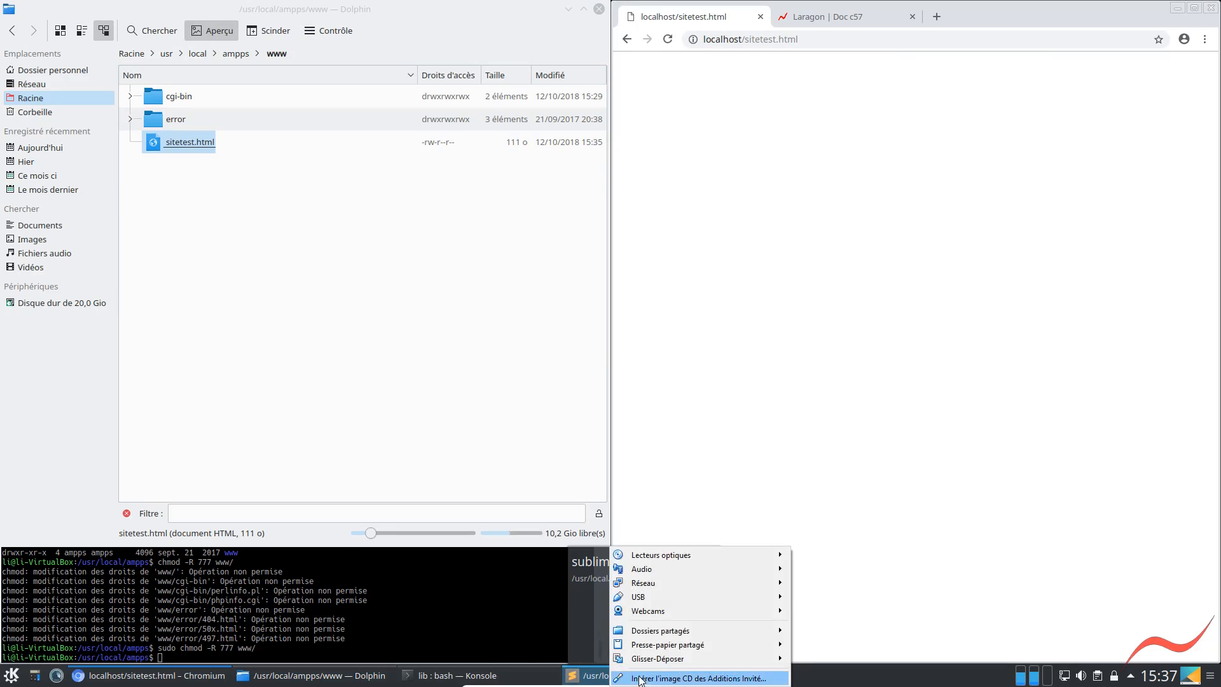
left_click(600, 676)
left_click(600, 675)
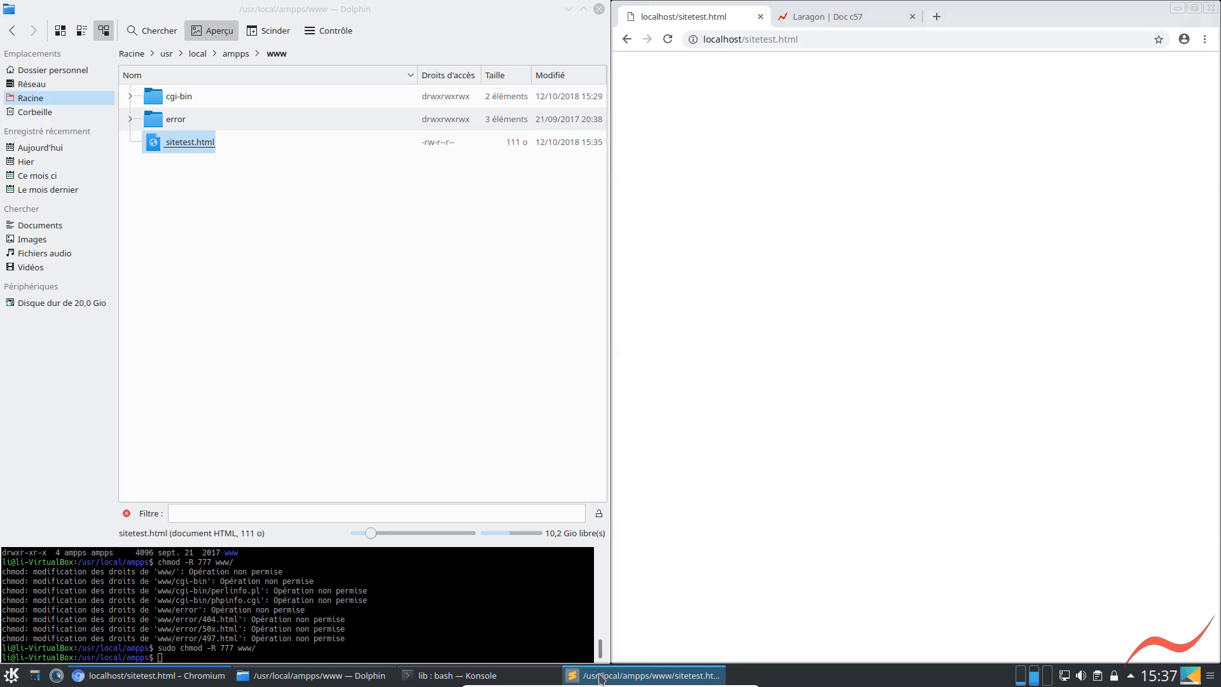
left_click(283, 335)
key("ctrl+s")
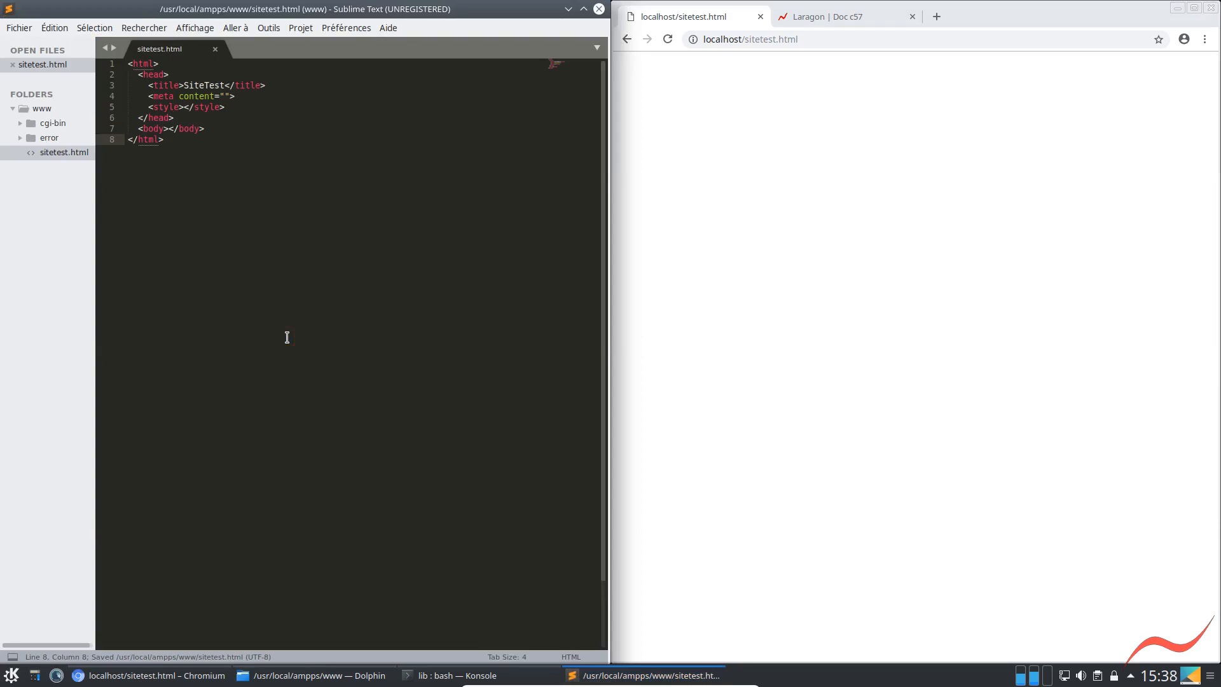
left_click(668, 39)
left_click(664, 17)
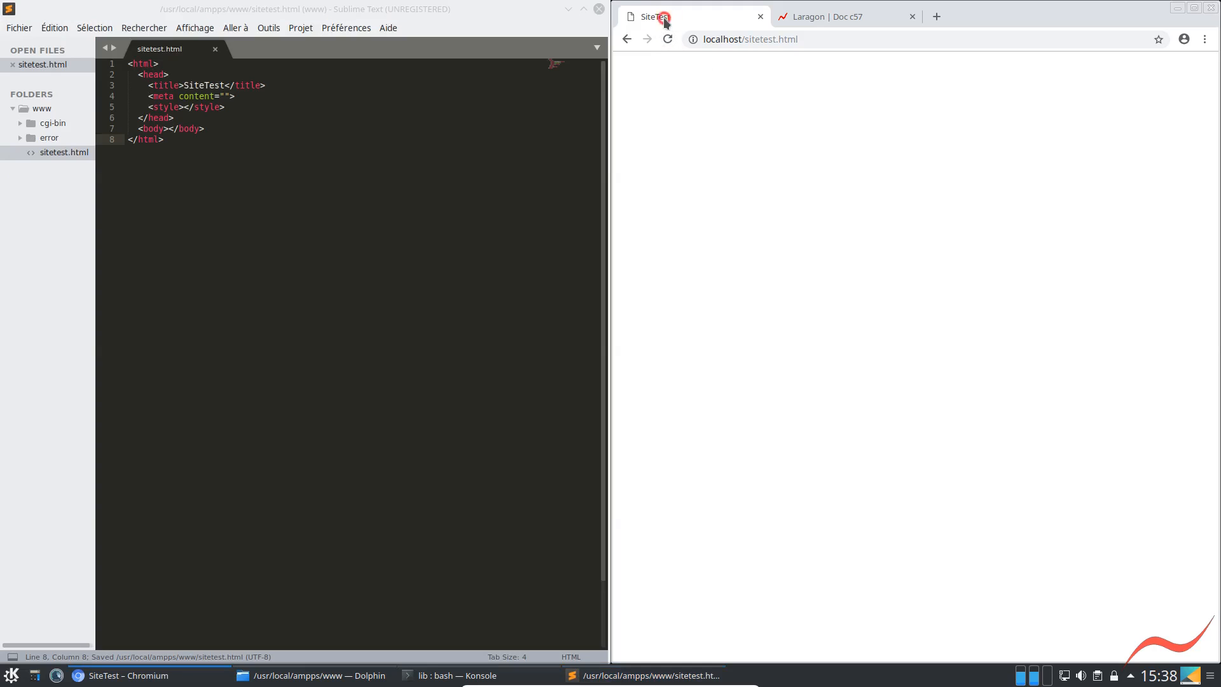
Split the body tags of sitetest.html onto separate lines with blank, indented lines between them
left_click(205, 119)
left_click(167, 129)
key("Return")
key("Return")
key("Up")
key("Return")
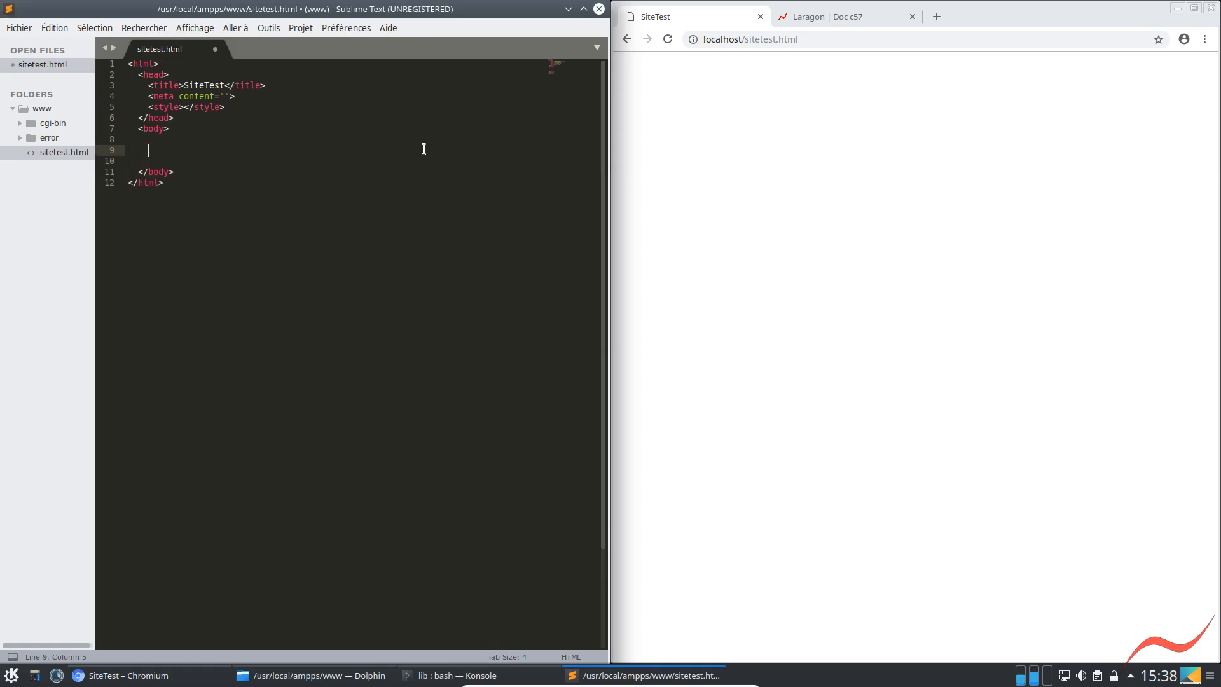
Add an h1 heading reading "hkdfhnfgn" inside the body of sitetest.html
type("<h1>")
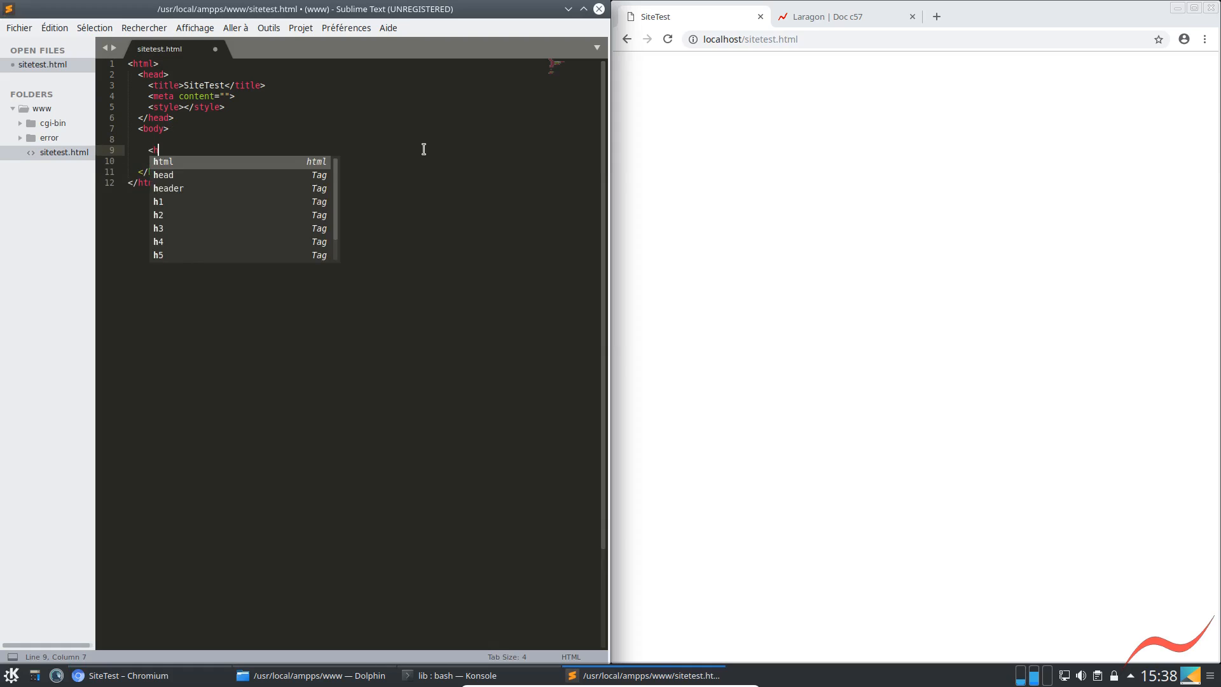
key("BackSpace")
key("BackSpace")
key("BackSpace")
key("BackSpace")
type("h1")
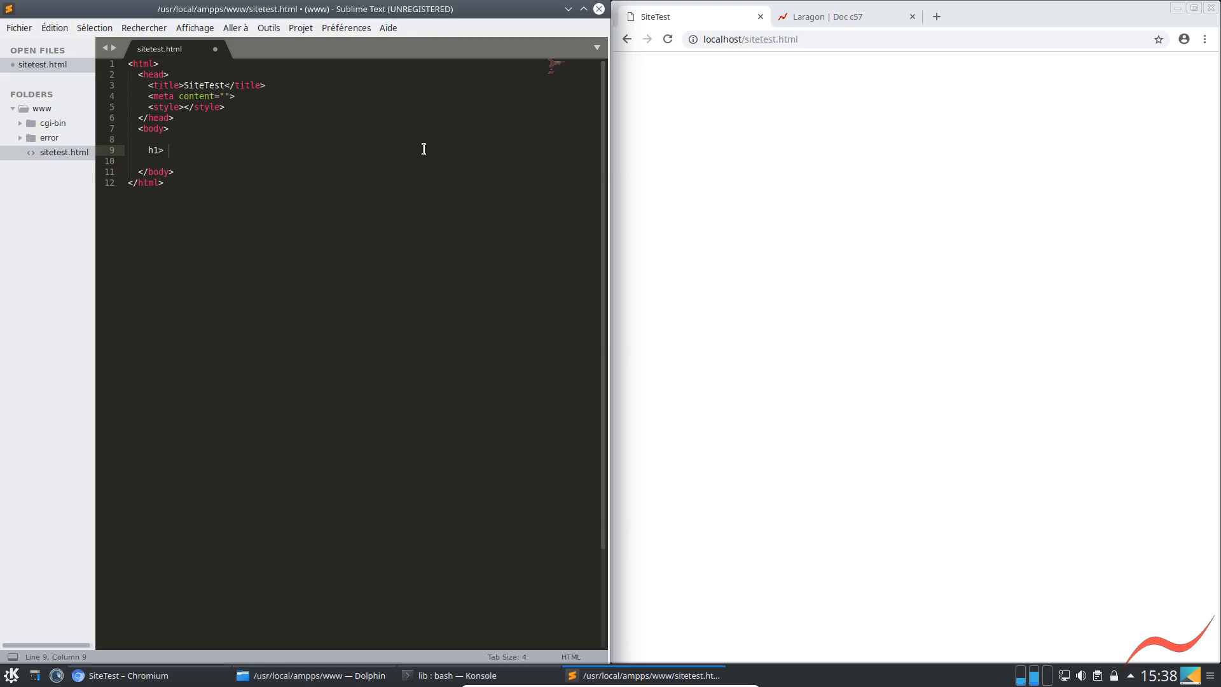
key("BackSpace")
type("<h1")
key("Return")
type("hkdfhnfgn</h1>")
Save sitetest.html and reload the localhost page in Chromium to check the heading
key("ctrl+s")
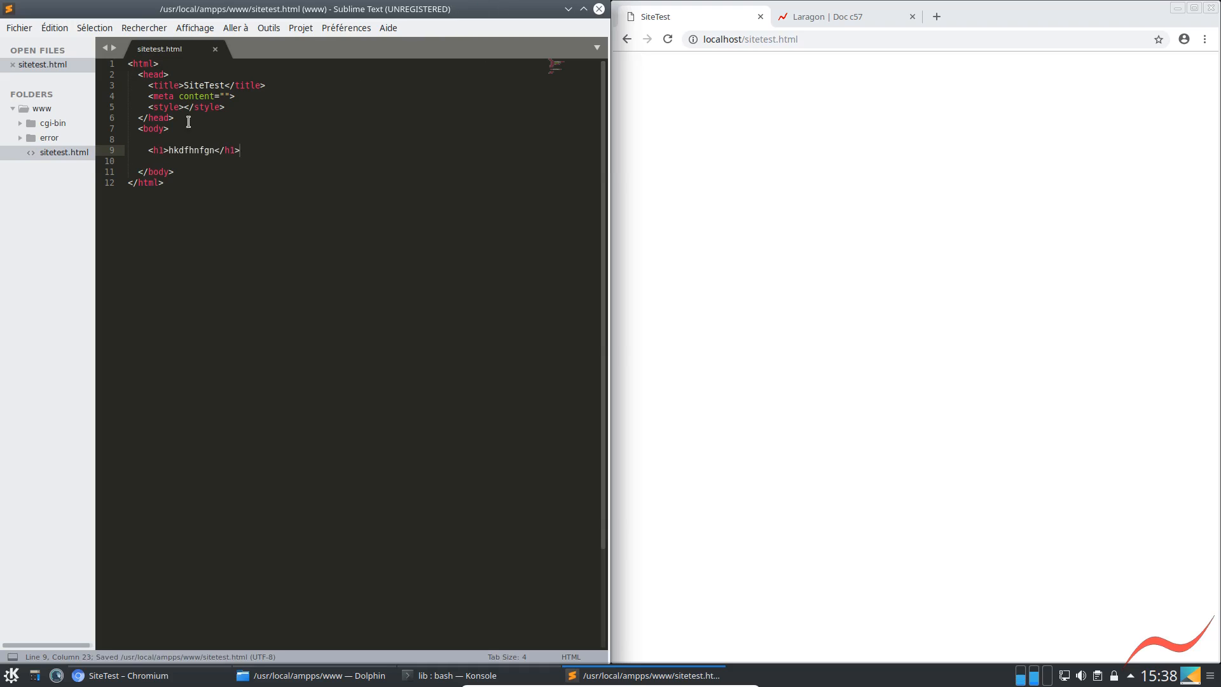
key("Left")
key("Left")
left_click(668, 39)
left_click(330, 302)
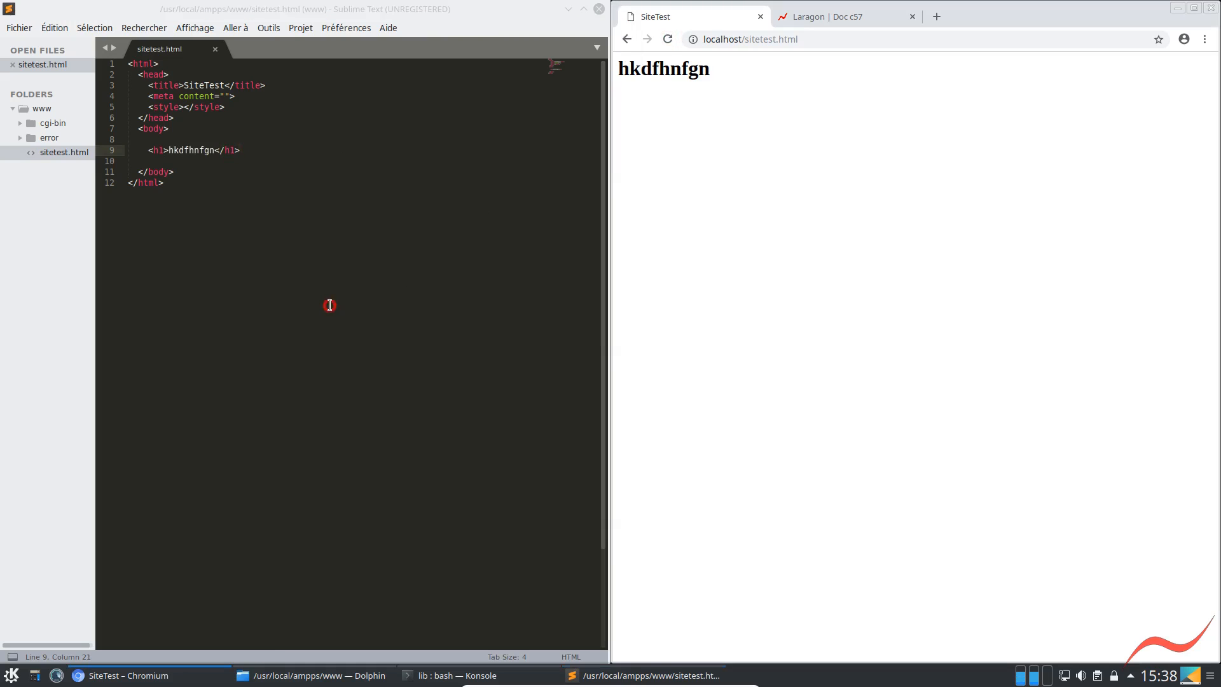
left_click(322, 329)
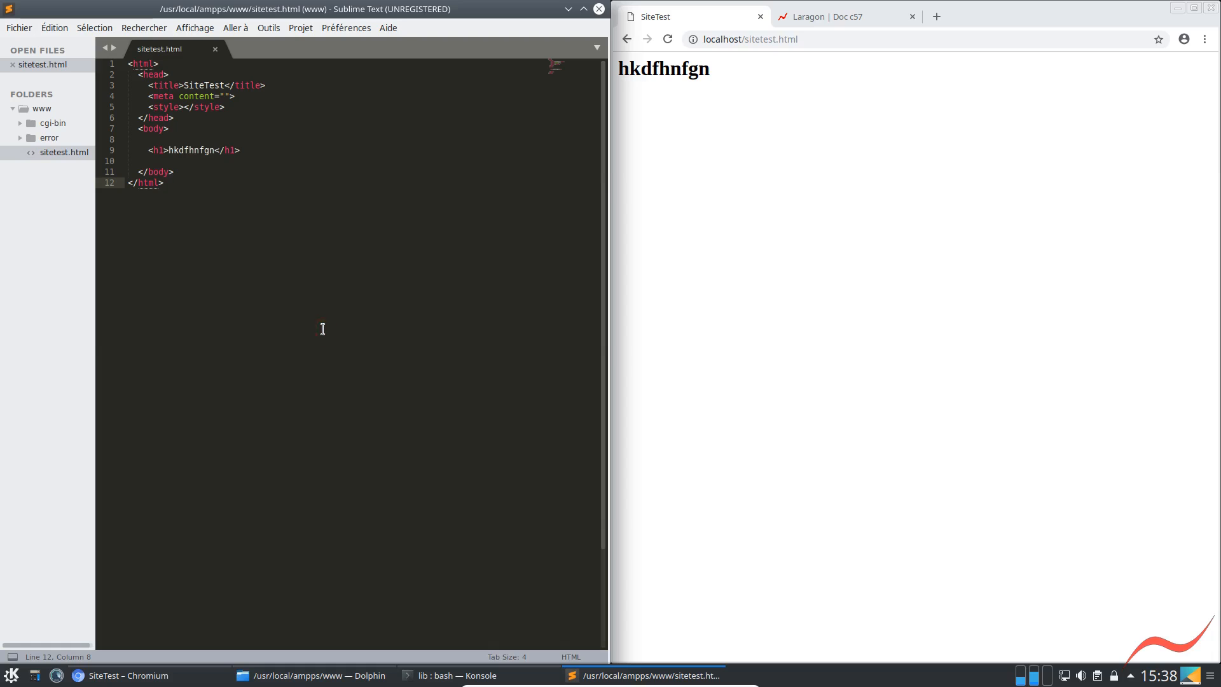
Start an ordered list with an opening ol tag two lines below the h1 heading
left_click(247, 152)
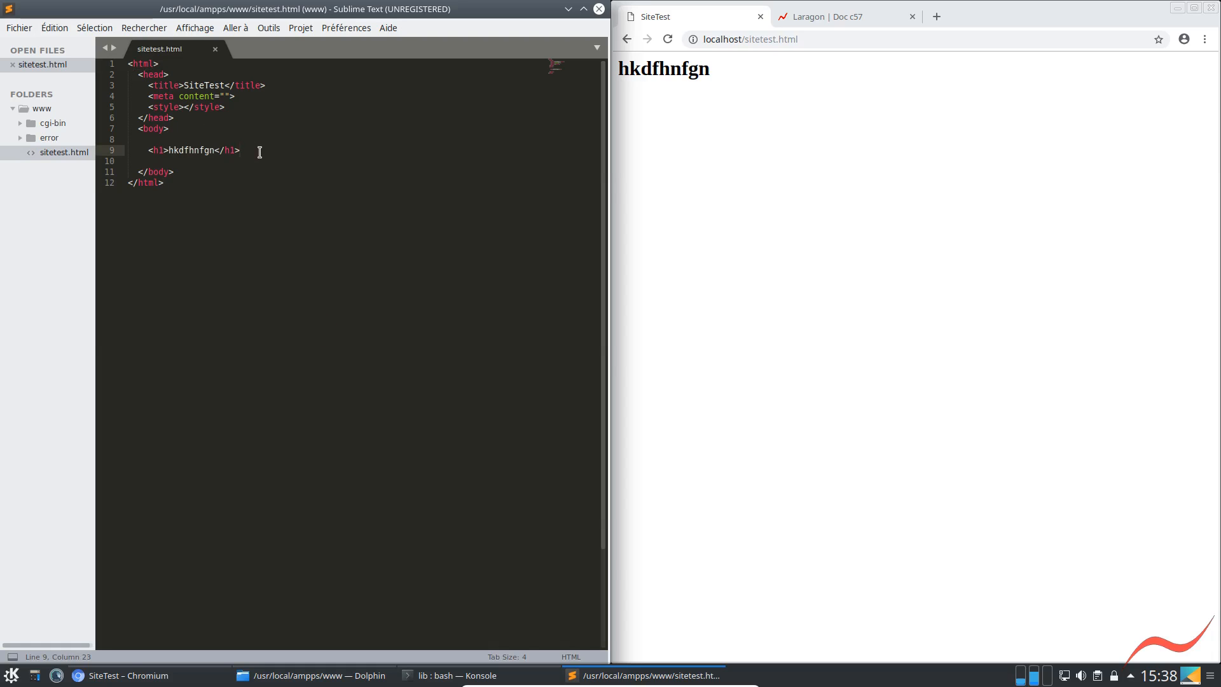
key("Return")
key("Return")
type("ol>l")
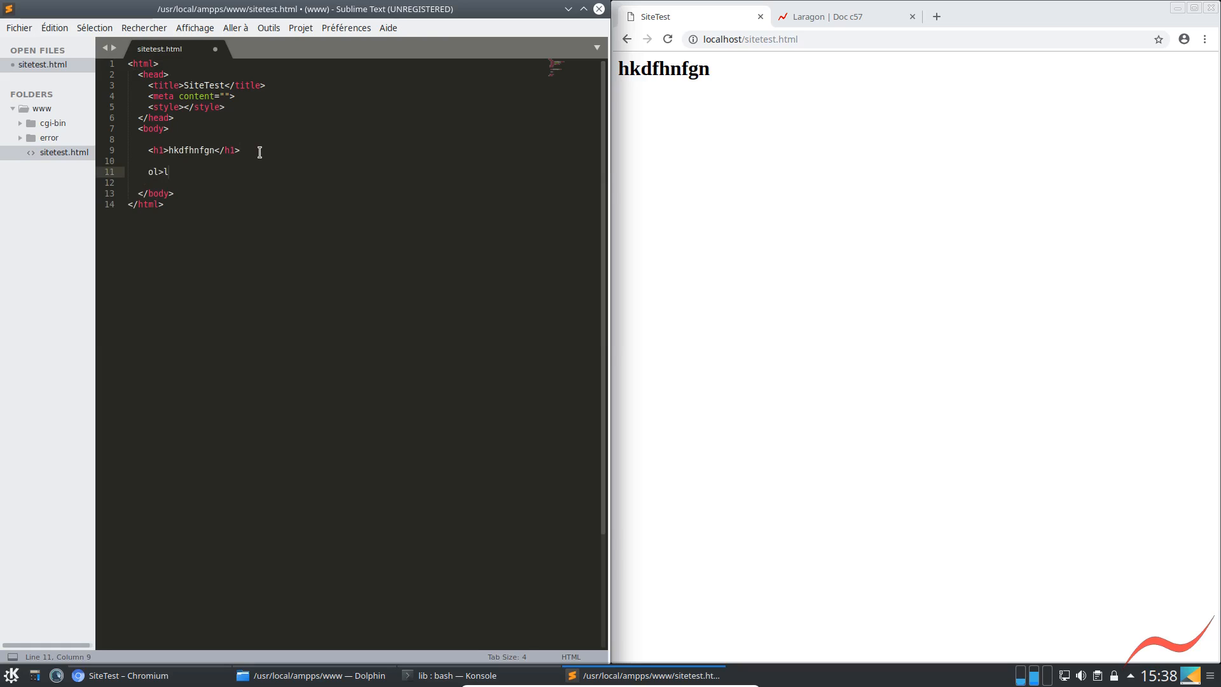
key("BackSpace")
key("BackSpace")
type("ol")
key("Tab")
Add two li items reading "Un" and "Deux" under the opening ol tag
type("<li")
key("Tab")
type("Un</li>")
key("Return")
type("<li")
key("Tab")
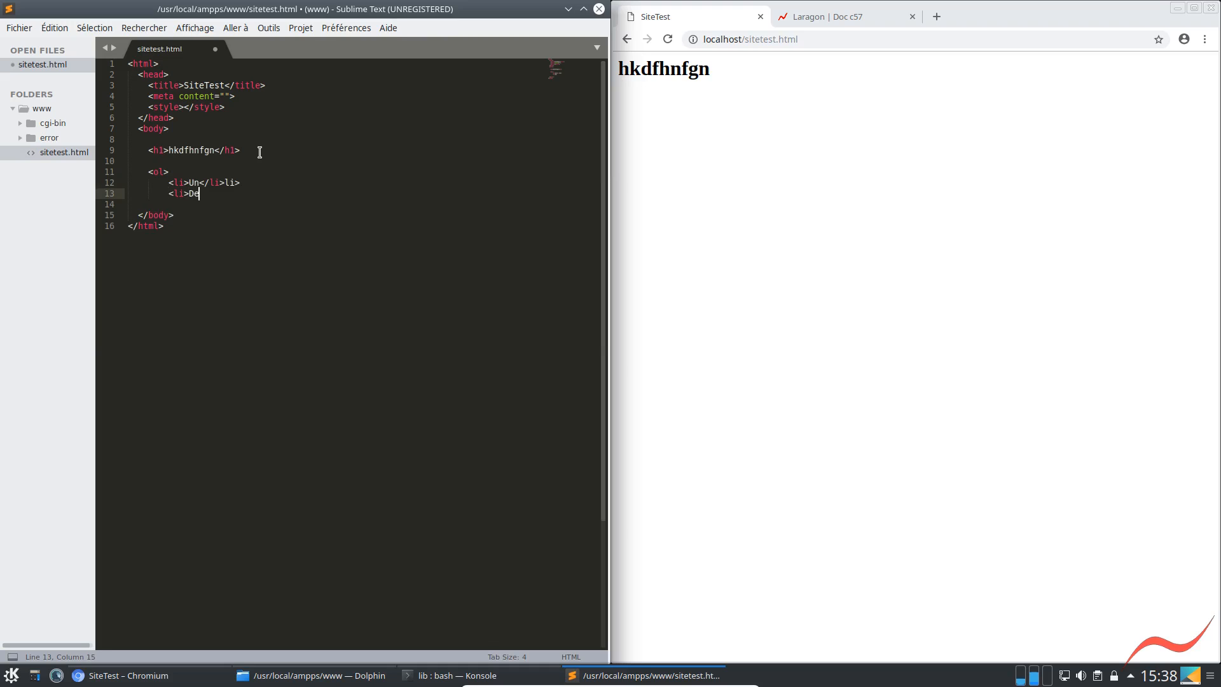
type("Deux</li>li>")
key("Return")
Remove the stray "li>" text after the closing tags of both list items
key("Up")
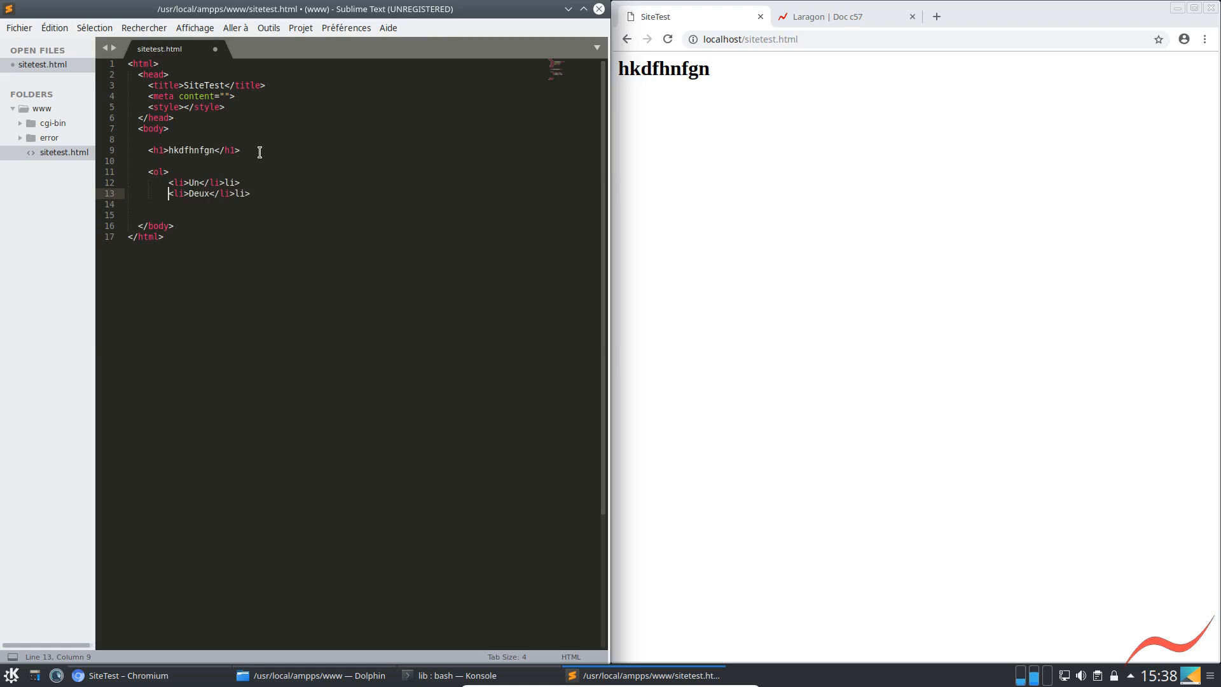
key("Up")
key("End")
key("BackSpace")
key("BackSpace")
key("BackSpace")
key("Down")
key("End")
key("BackSpace")
key("BackSpace")
key("BackSpace")
Close the ordered list with </ol> below the Deux item, leaving no extra text after it
key("Down")
type("</ol>ol")
key("Return")
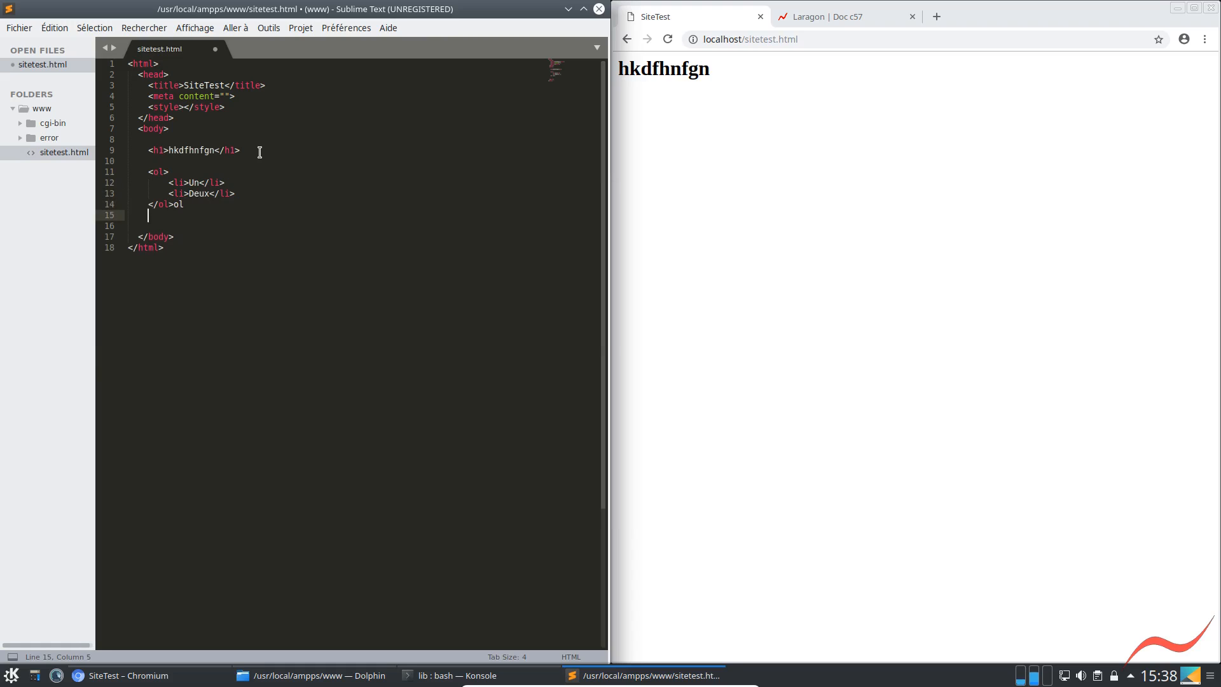
key("Up")
key("BackSpace")
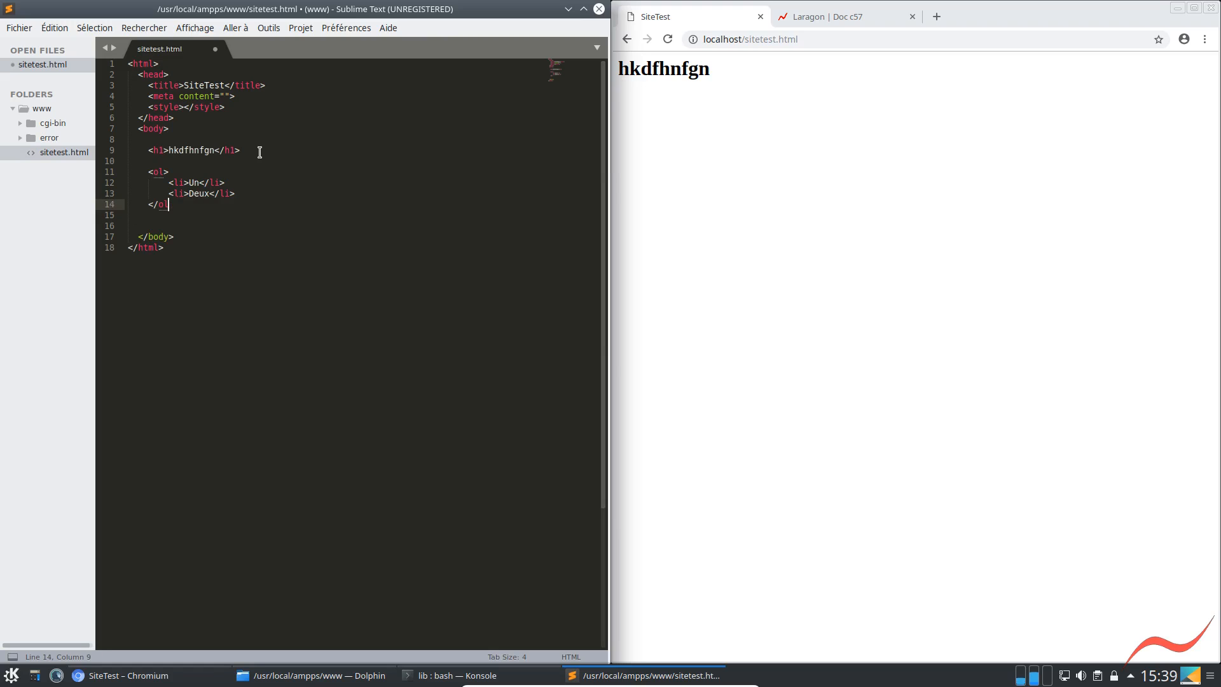
Save sitetest.html and reload the localhost page in Chromium to check the ordered list
key("ctrl+s")
left_click(668, 39)
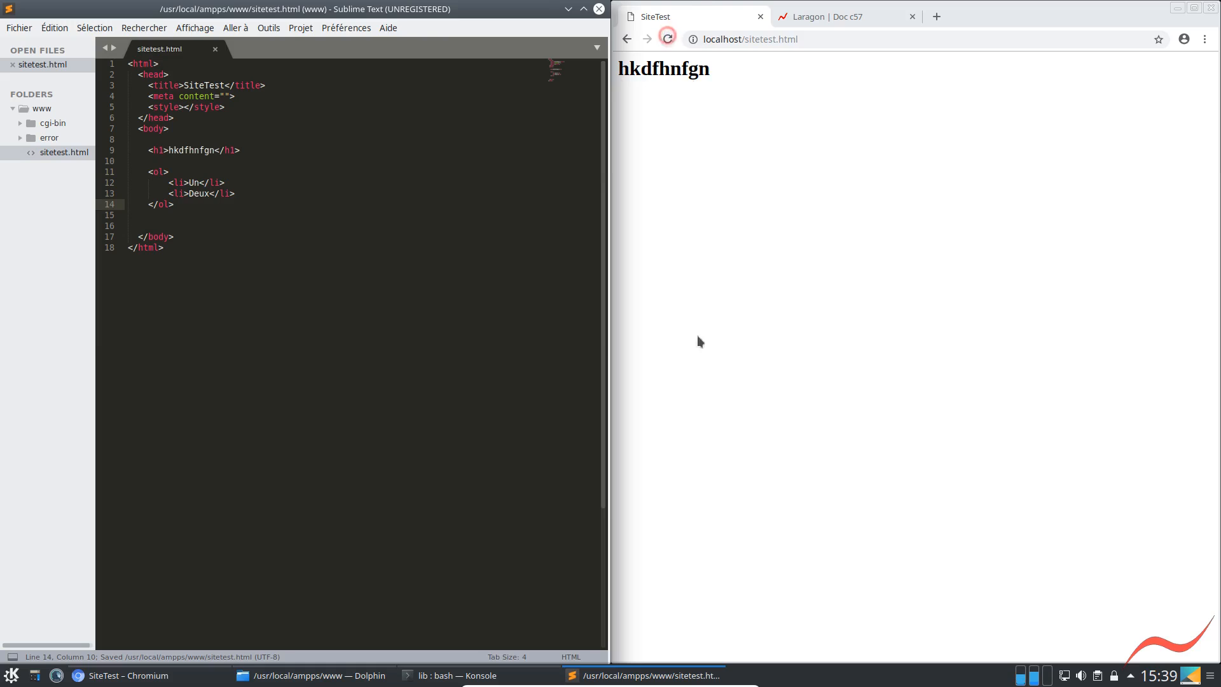
left_click(229, 224)
left_click(263, 315)
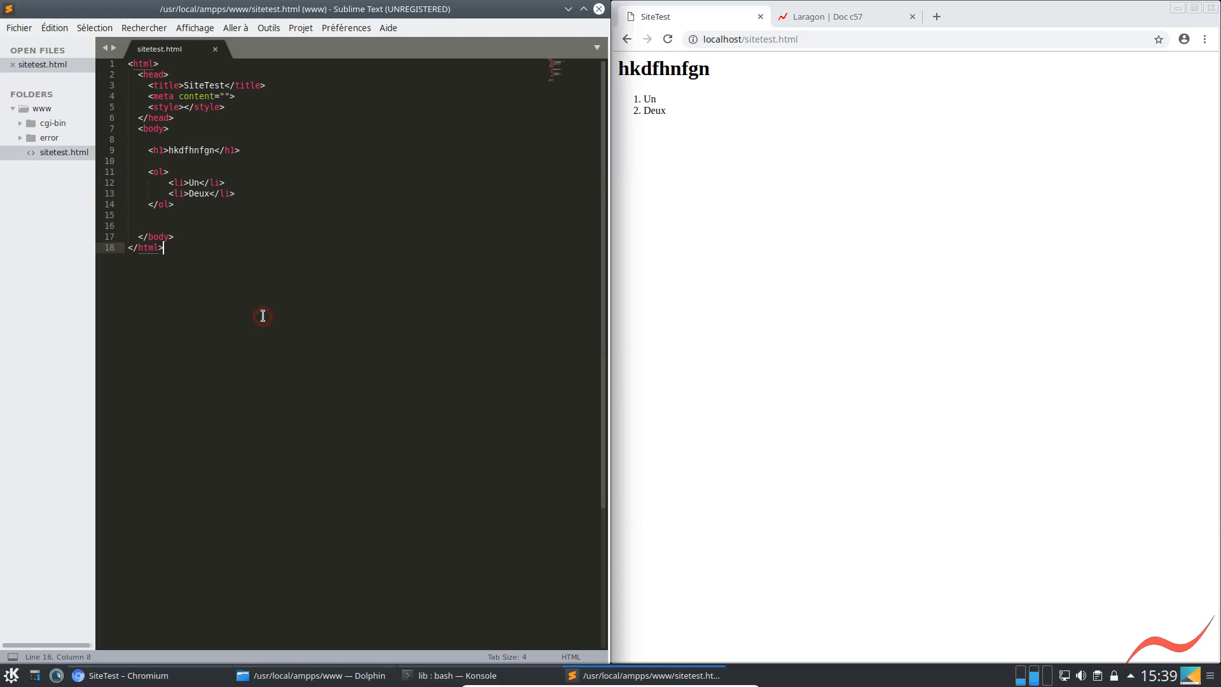
Install the Emmet package in Sublime Text through Package Control: Install Package
left_click(402, 323)
key("ctrl+shift+p")
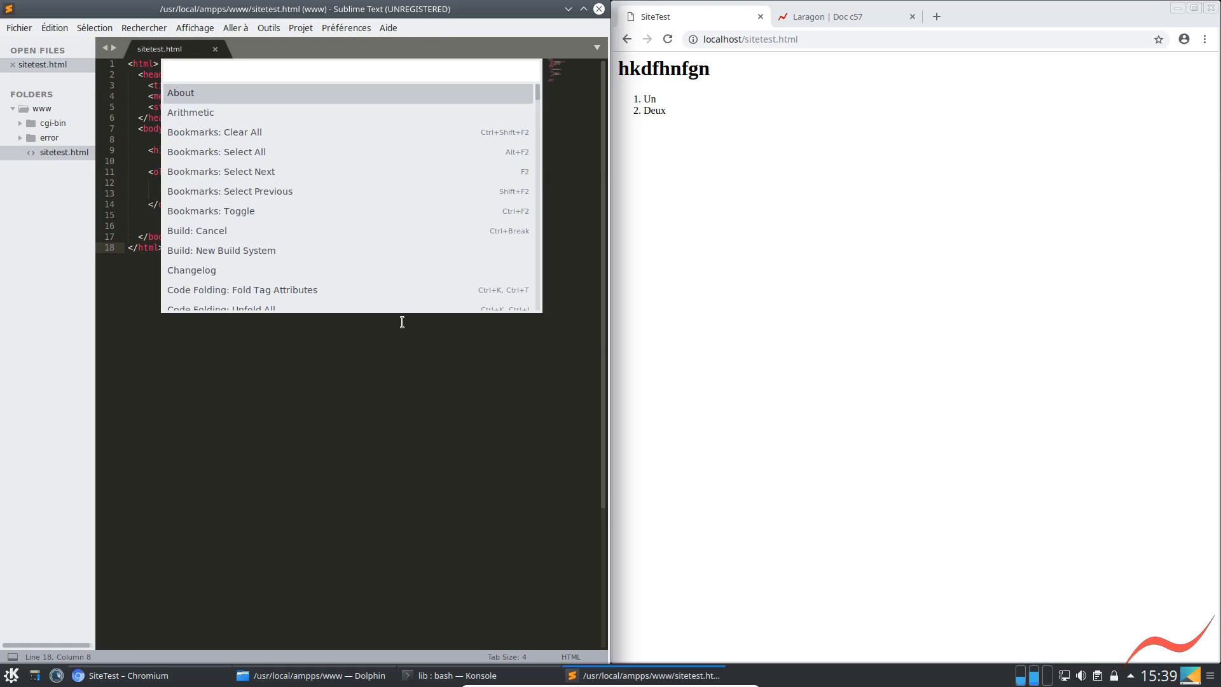
type("pack")
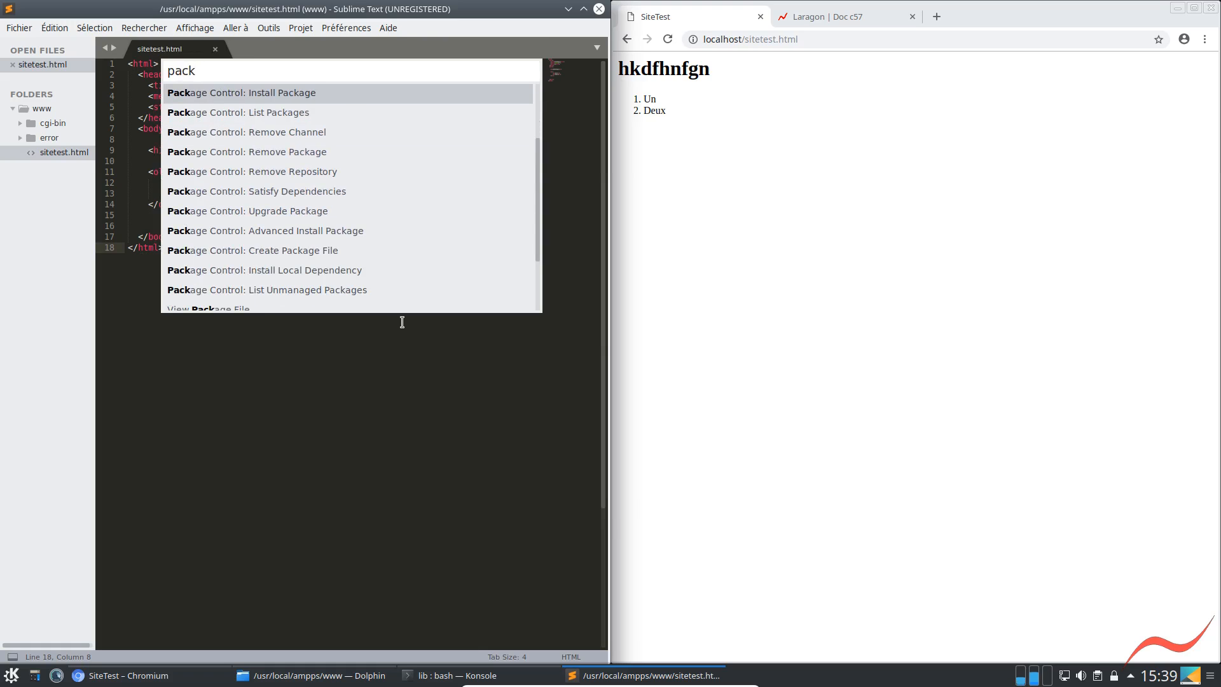
key("Return")
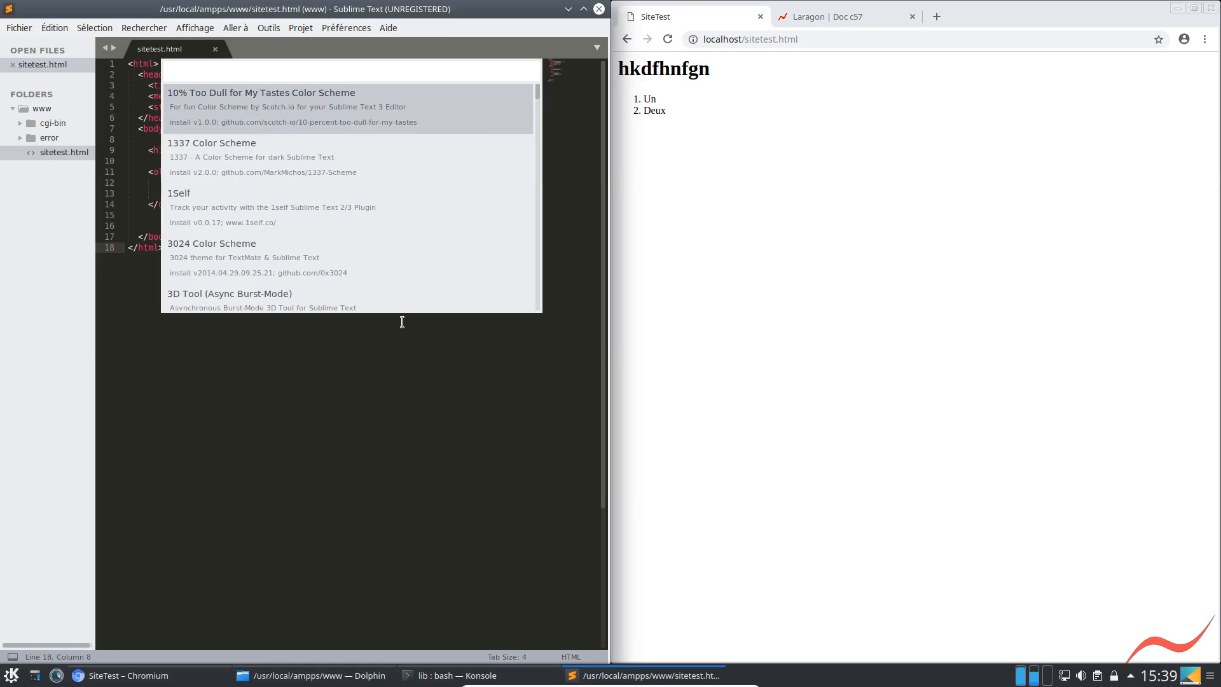
type("emme")
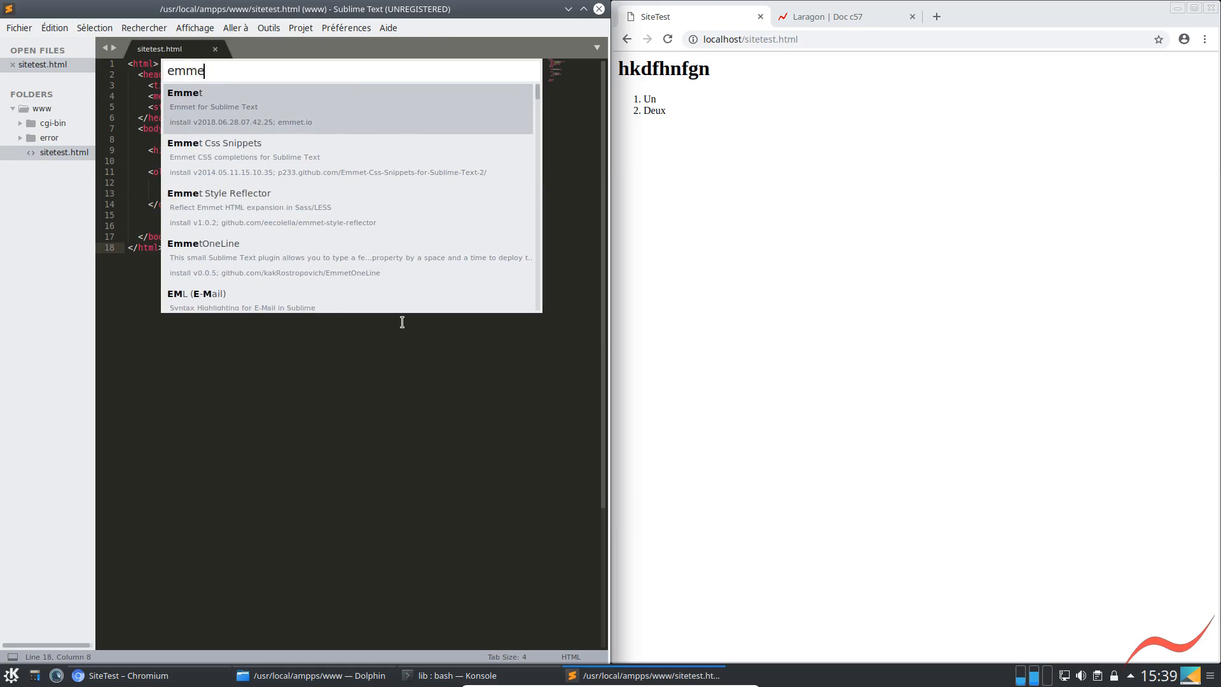
key("Return")
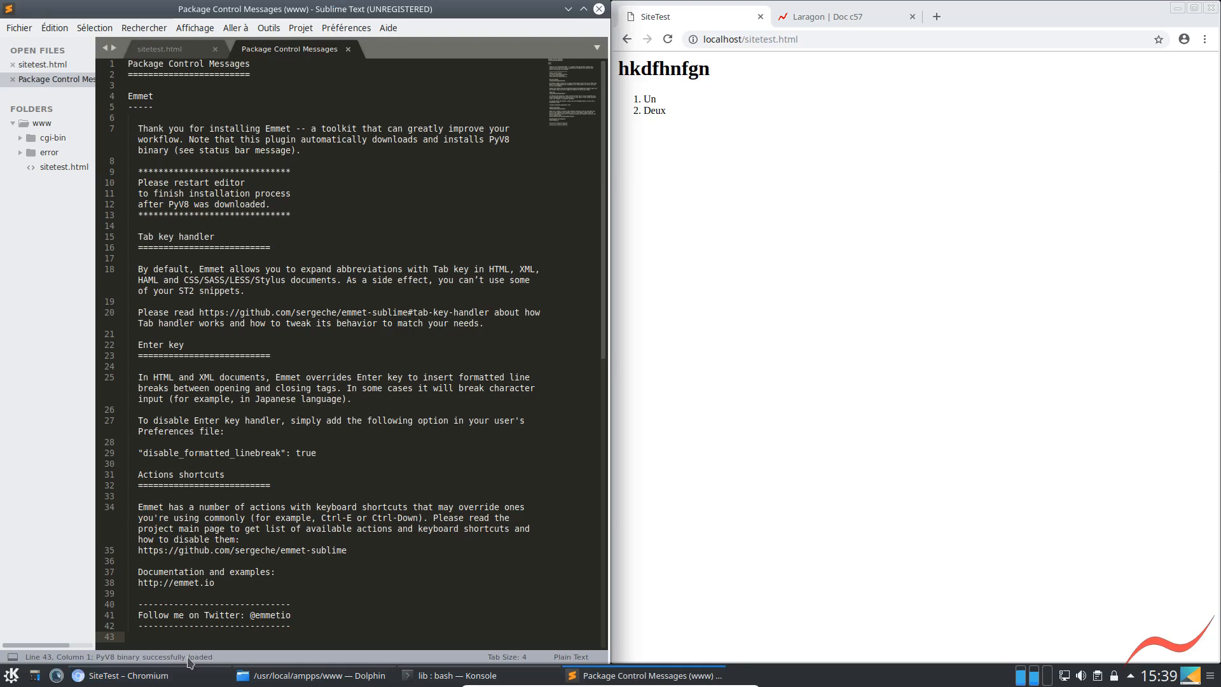
Close the Package Control messages and replace the ordered list with the Emmet expansion of ol>li*2, filled with Un and Deux
left_click(350, 51)
left_click_drag(181, 206, 112, 176)
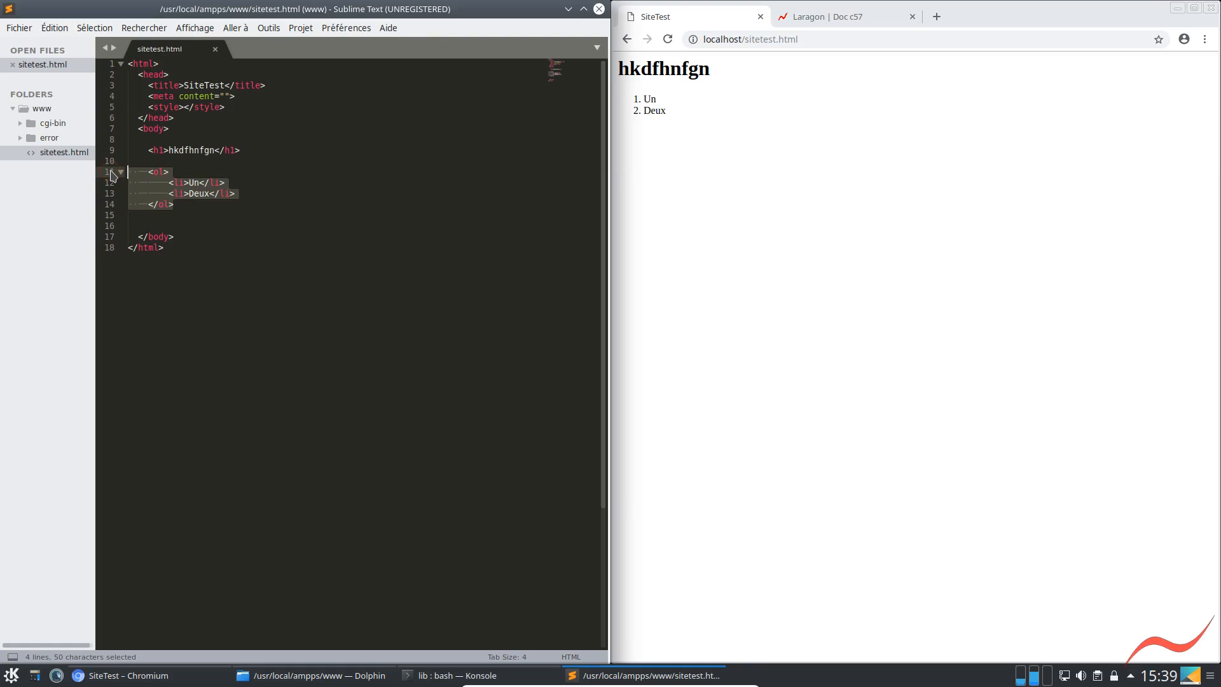
type("ol>li")
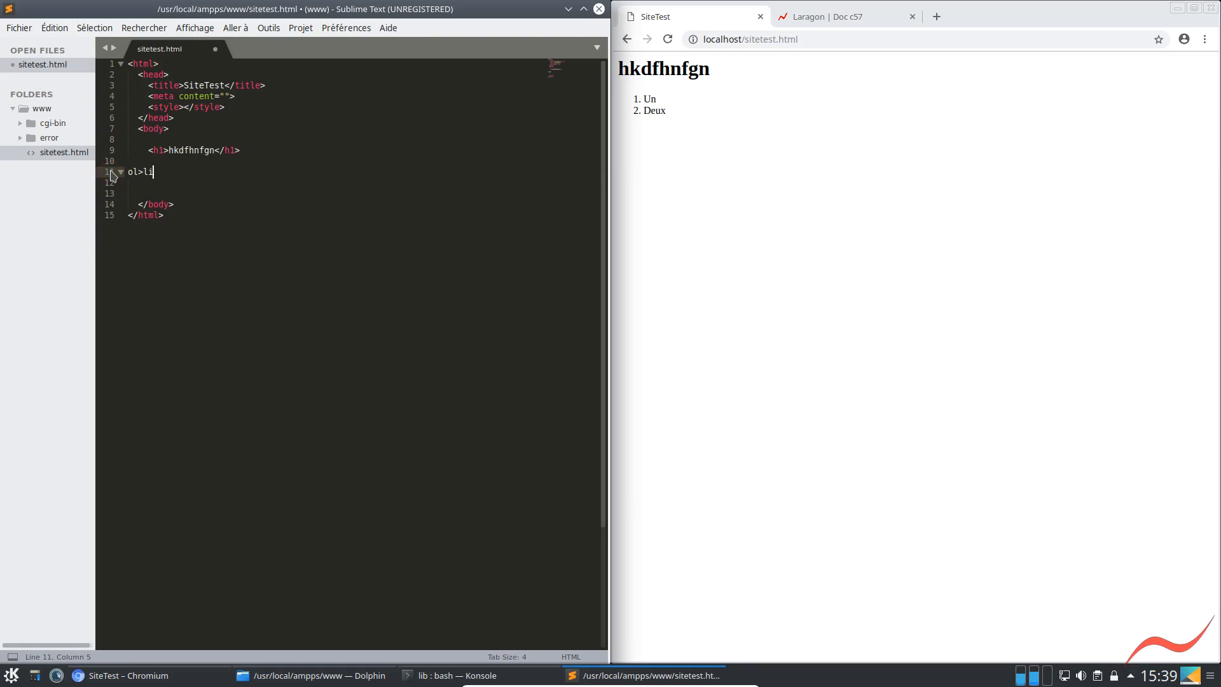
type("*>")
key("Tab")
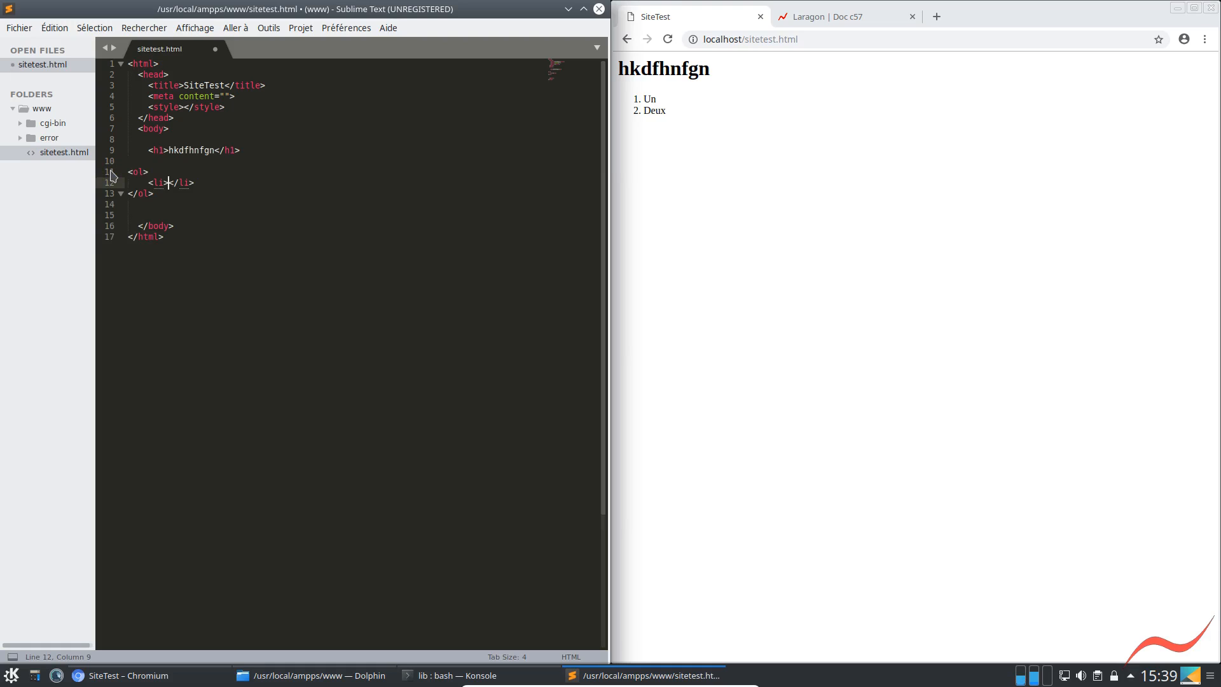
key("ctrl+z")
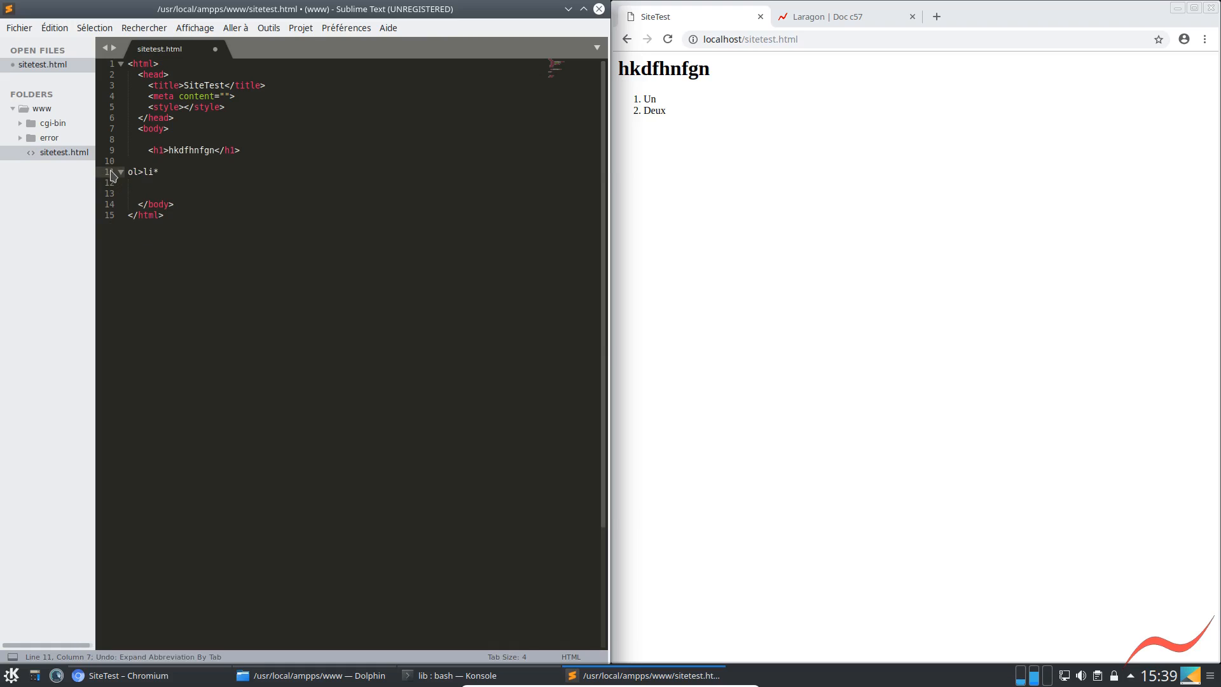
type("2")
key("Tab")
type("Un")
key("Tab")
type("Deux")
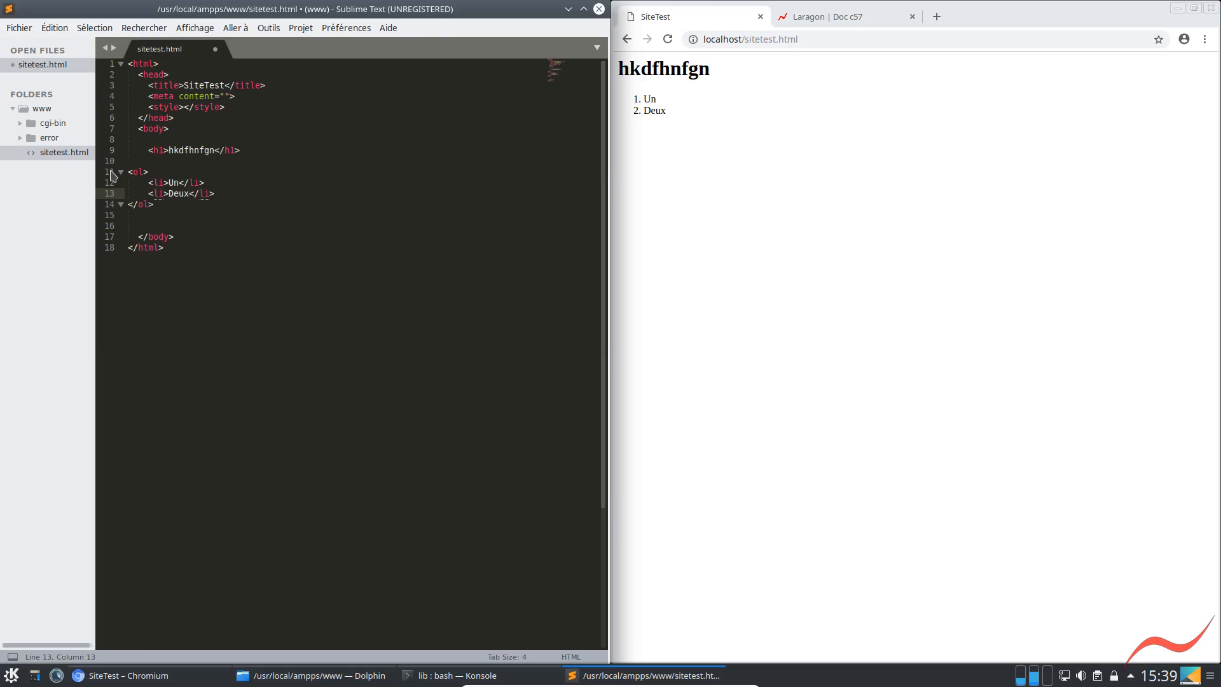
type("2")
Change the two list items to "Un 1" and "Deux2", and reload the saved page in Chromium
key("Up")
key("Left")
type("1")
key("ctrl+s")
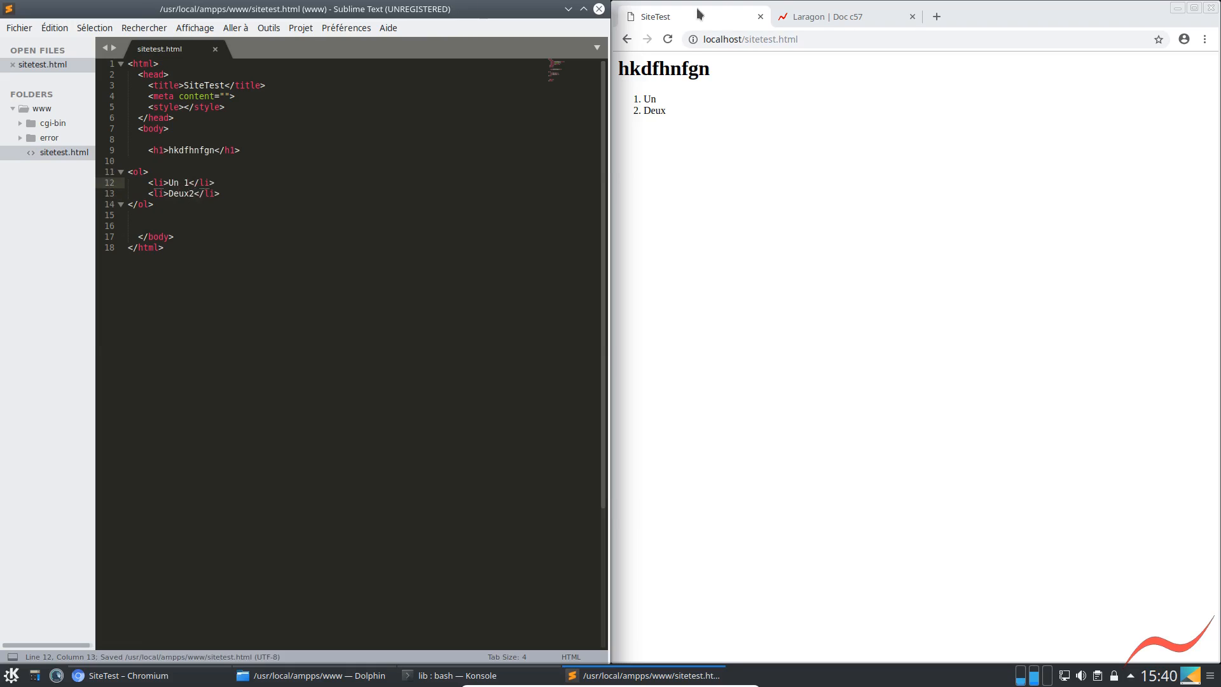
left_click(668, 38)
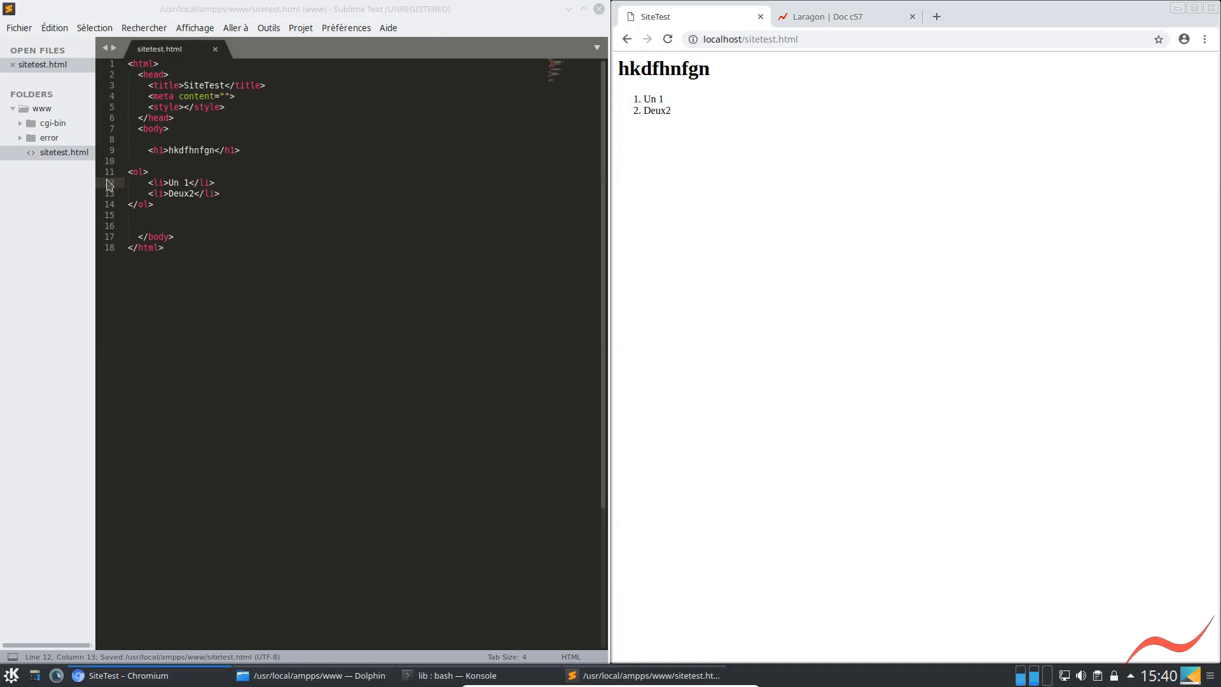
Replace the ordered list with the Emmet abbreviation ul>li*5>Item ($), expand it, and undo the expansion
left_click_drag(159, 215, 89, 167)
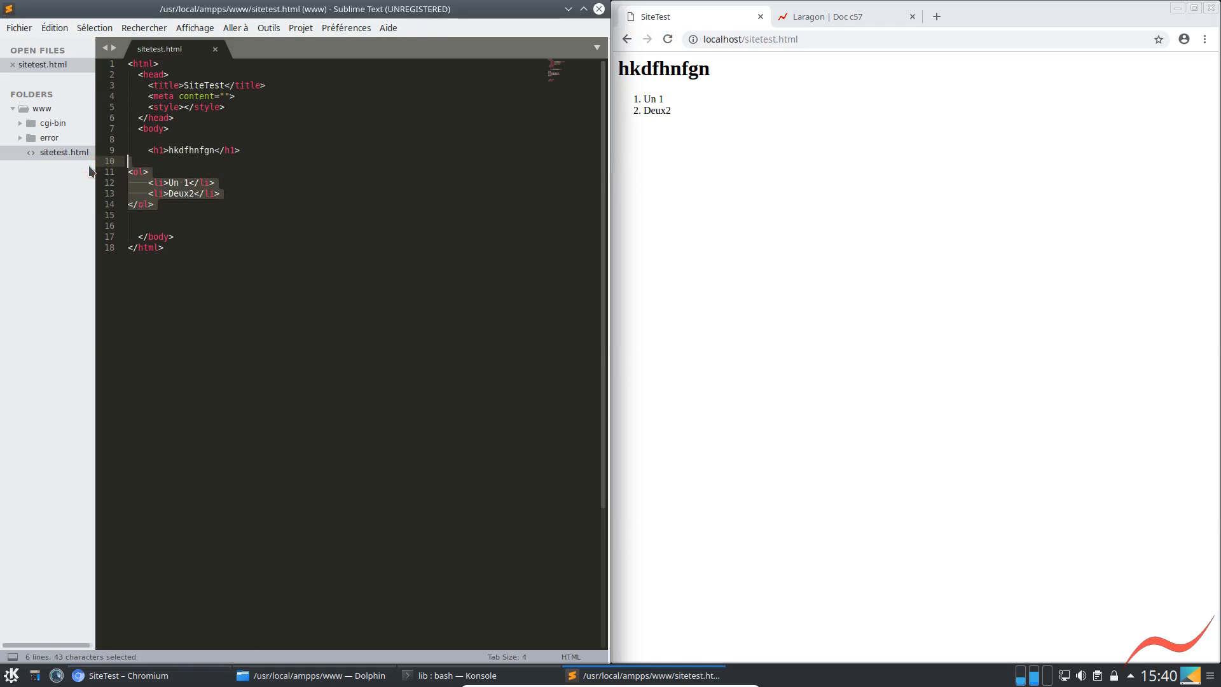
key("BackSpace")
type("ul>l")
key("BackSpace")
key("BackSpace")
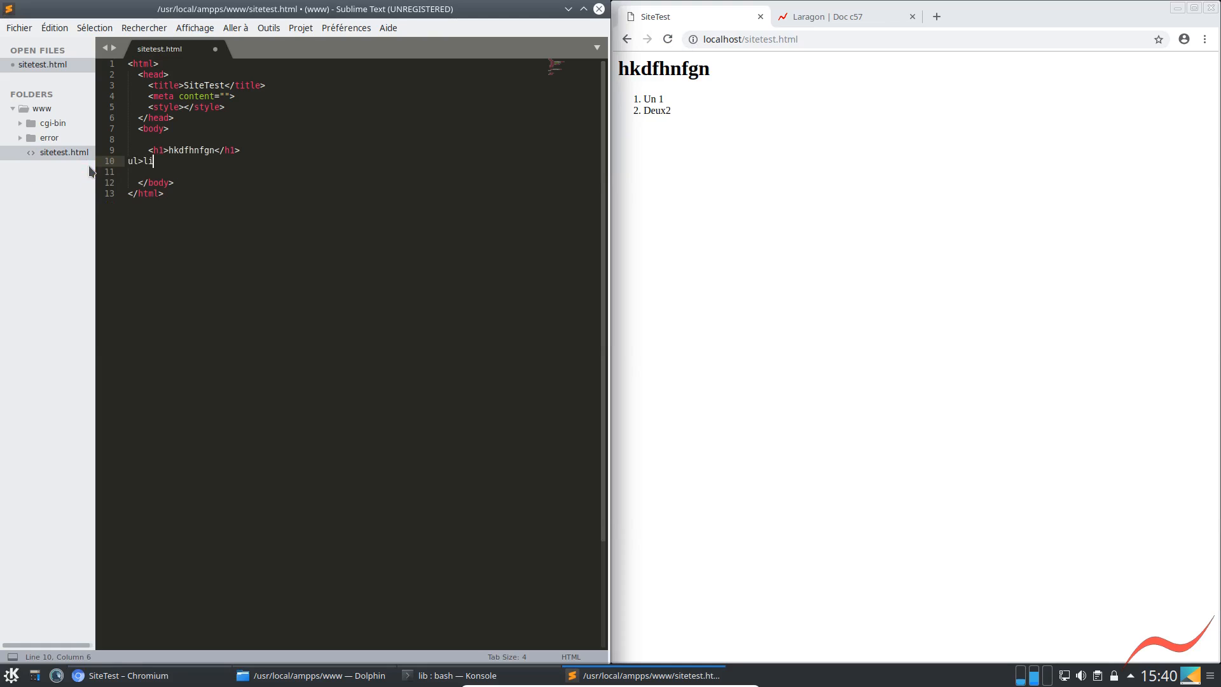
type("i*5")
key("ctrl+z")
type("<1></1>>")
key("ctrl+z")
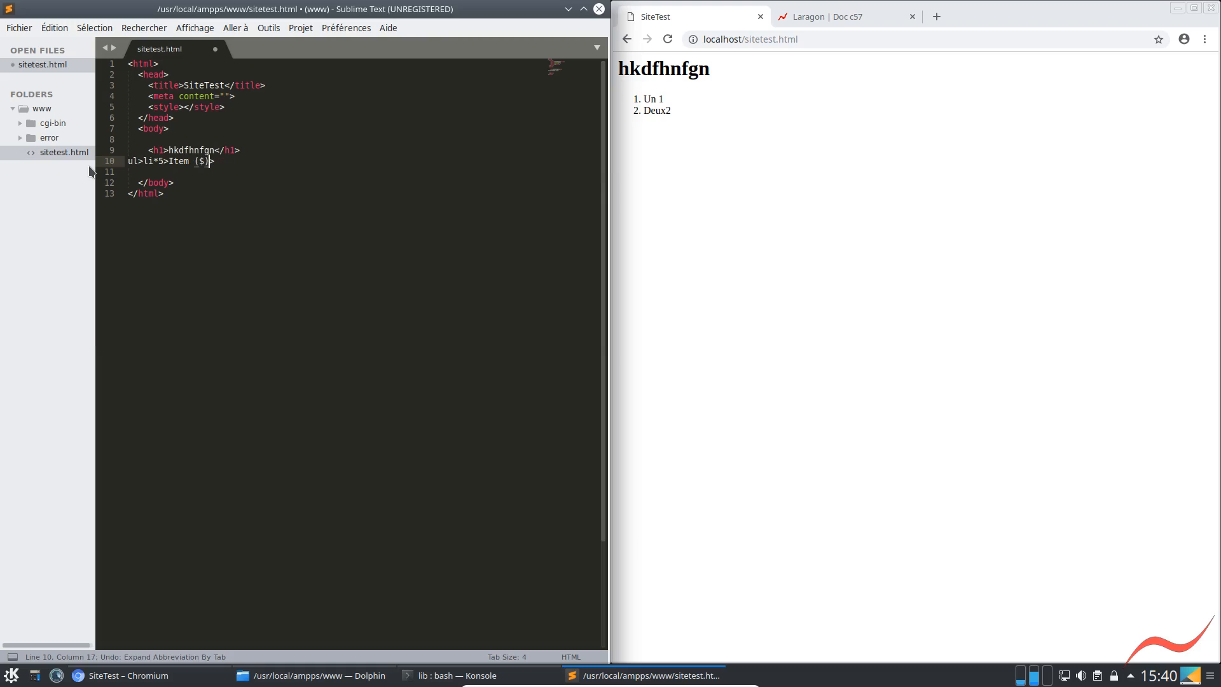
Shorten the abbreviation to ul>li*5>Item, expand it, and fill the first Item element with dsfdsf
key("BackSpace")
key("BackSpace")
key("BackSpace")
key("BackSpace")
key("Tab")
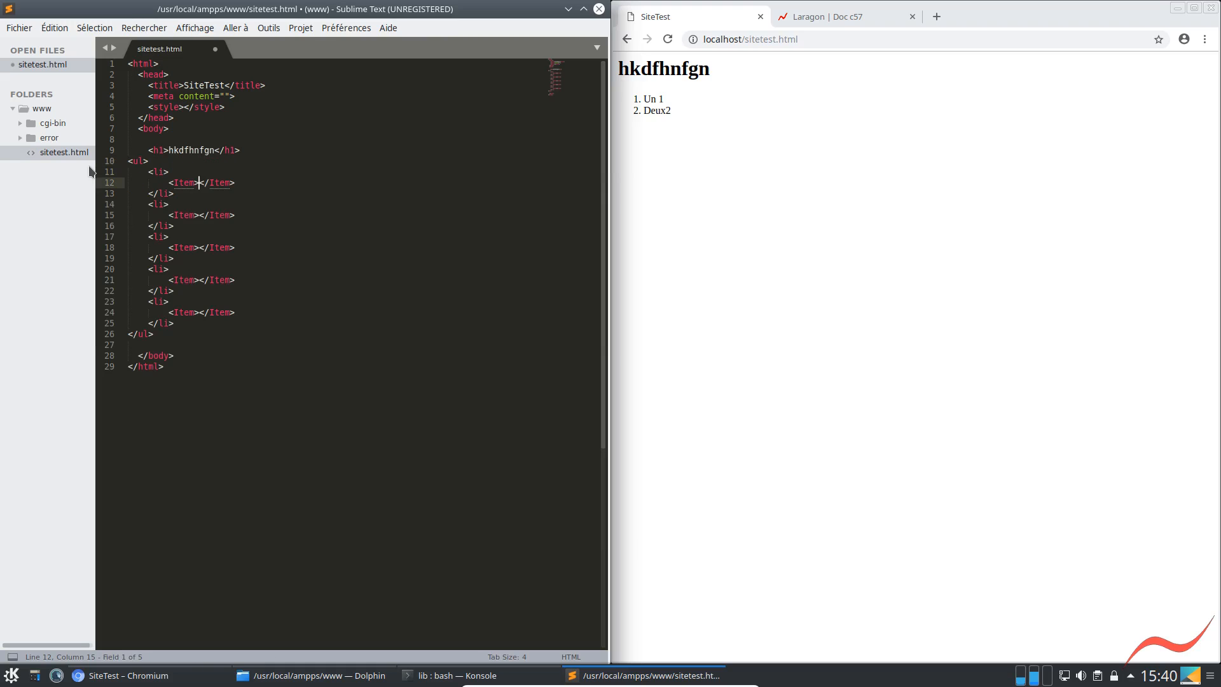
type("dsfdsf")
Replace everything from the heading to the end of the file with <hi>Site Test</hi>, expanding the tag with Emmet
left_click(139, 149)
left_click(245, 366, "shift")
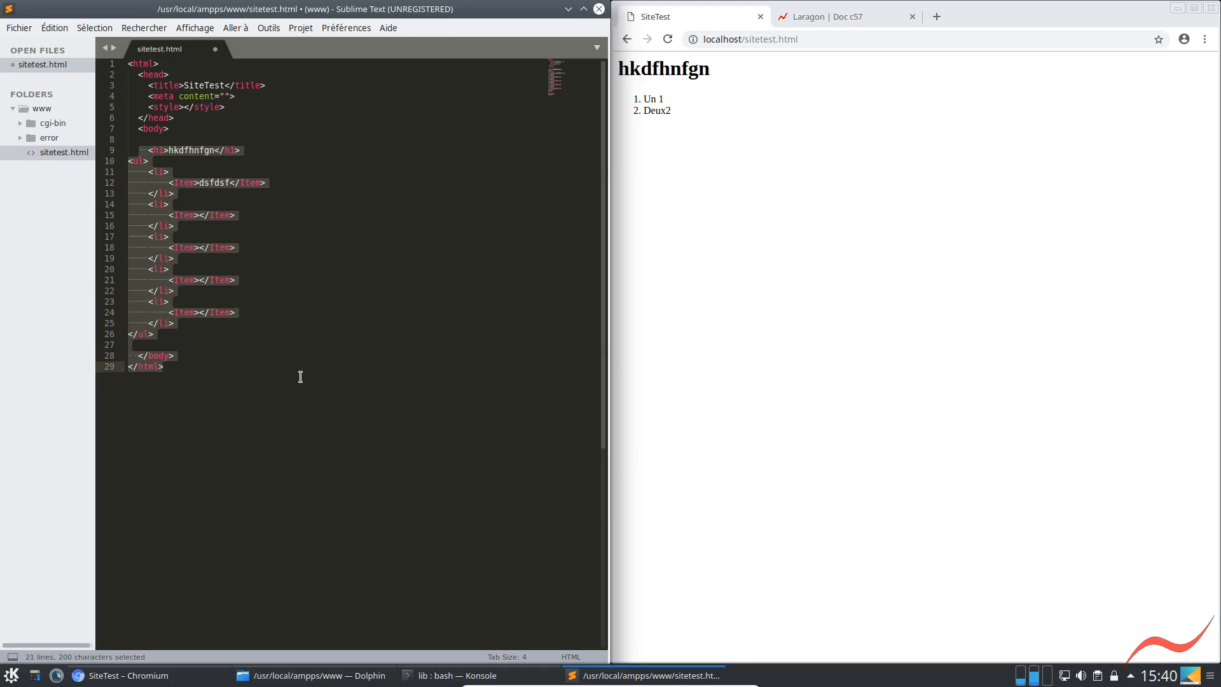
type("h")
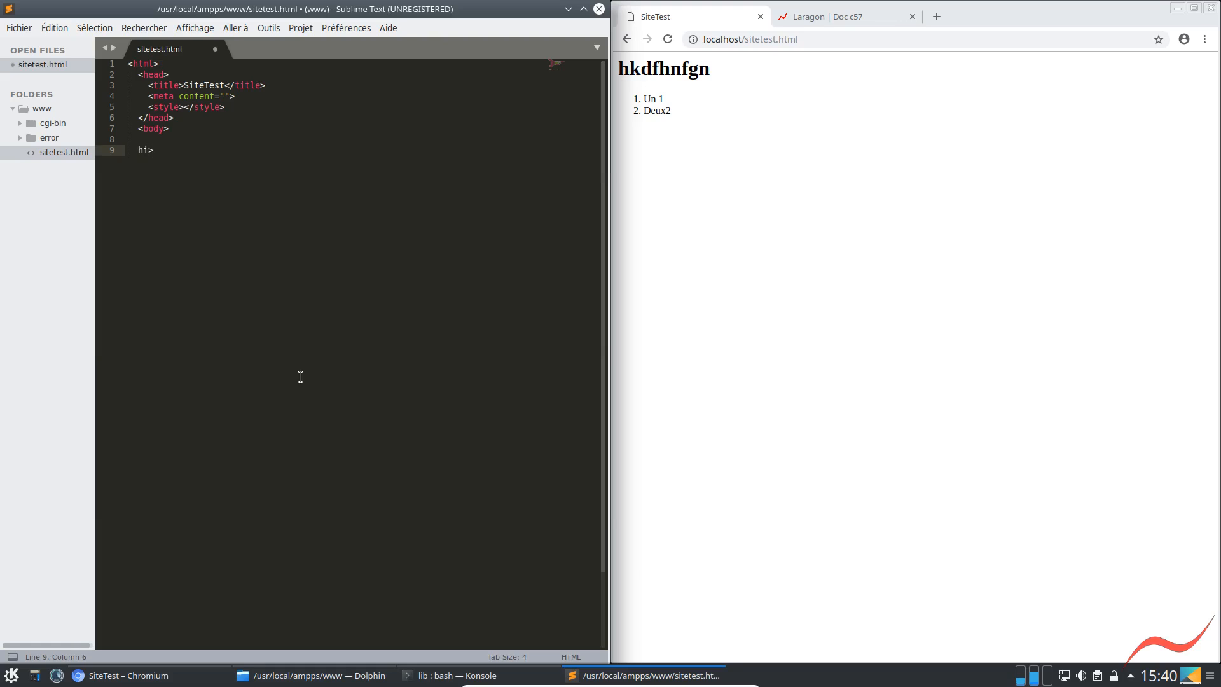
type("i>")
key("Tab")
type("SiteTest</hi>")
key("End")
key("Return")
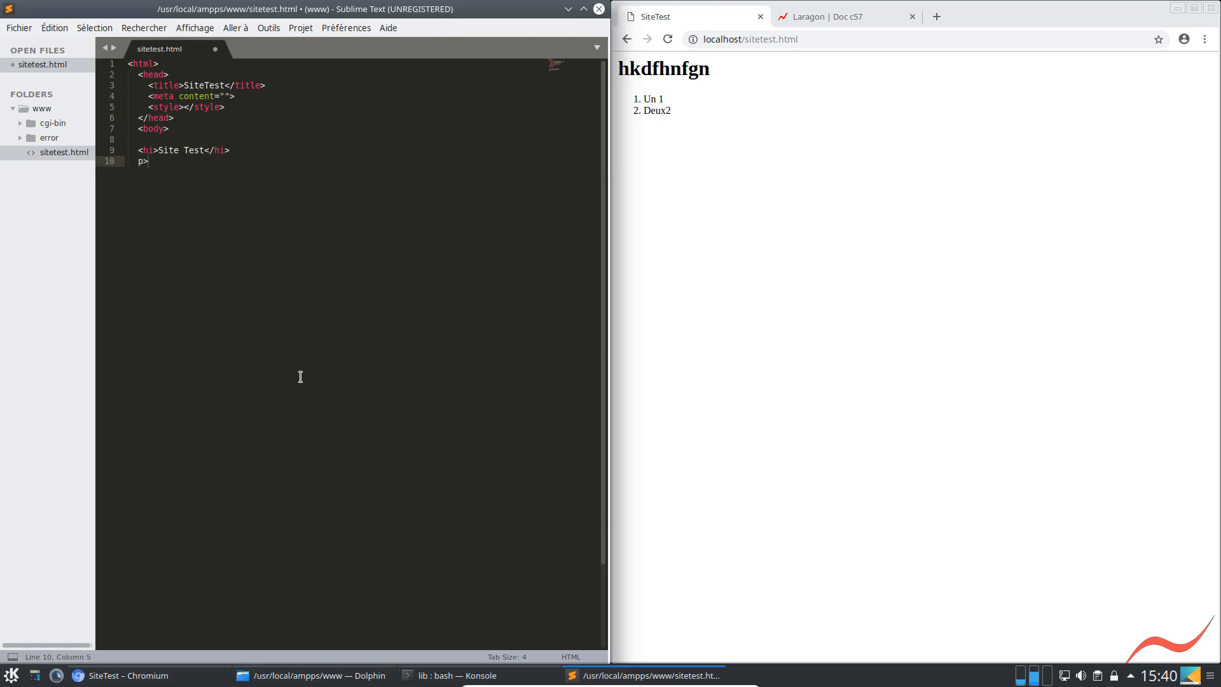
Add the paragraph <p>Notre première page Web</p> on the line below the heading
type("p>Notre première page Web")
key("ctrl+s")
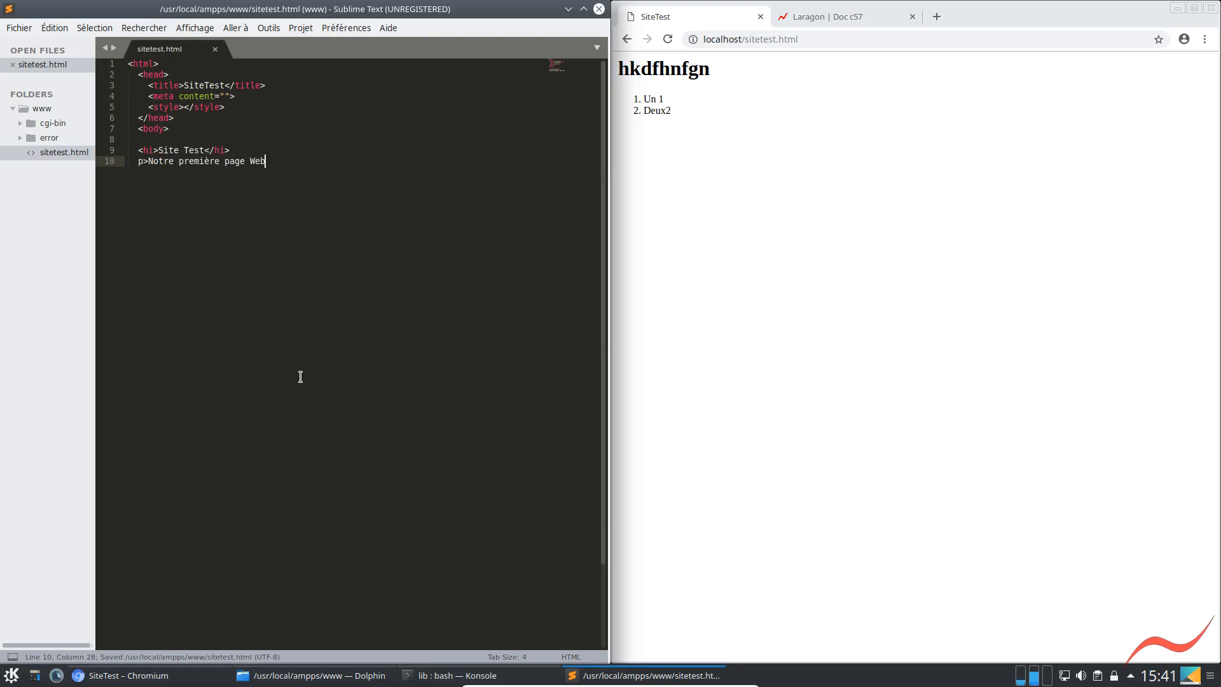
key("Home")
key("Left")
type("<")
key("End")
type("</p>")
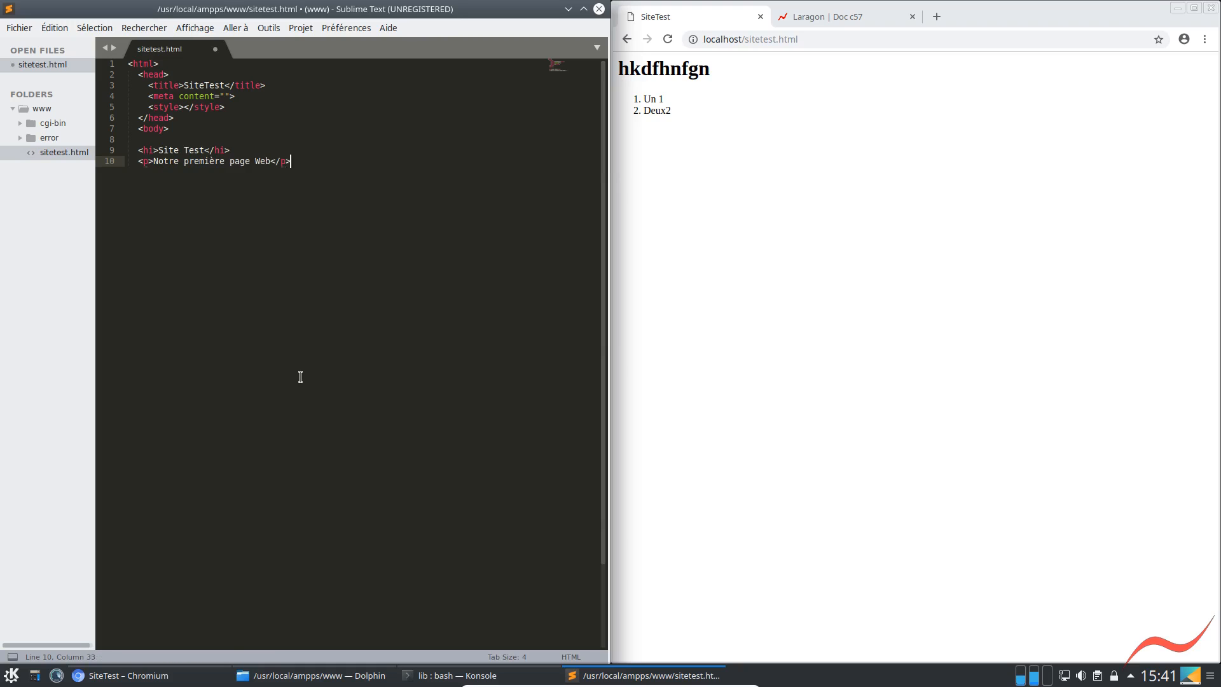
Save sitetest.html, reload it in Chromium, and select the accented part of "première" in the paragraph
key("ctrl+s")
left_click(667, 39)
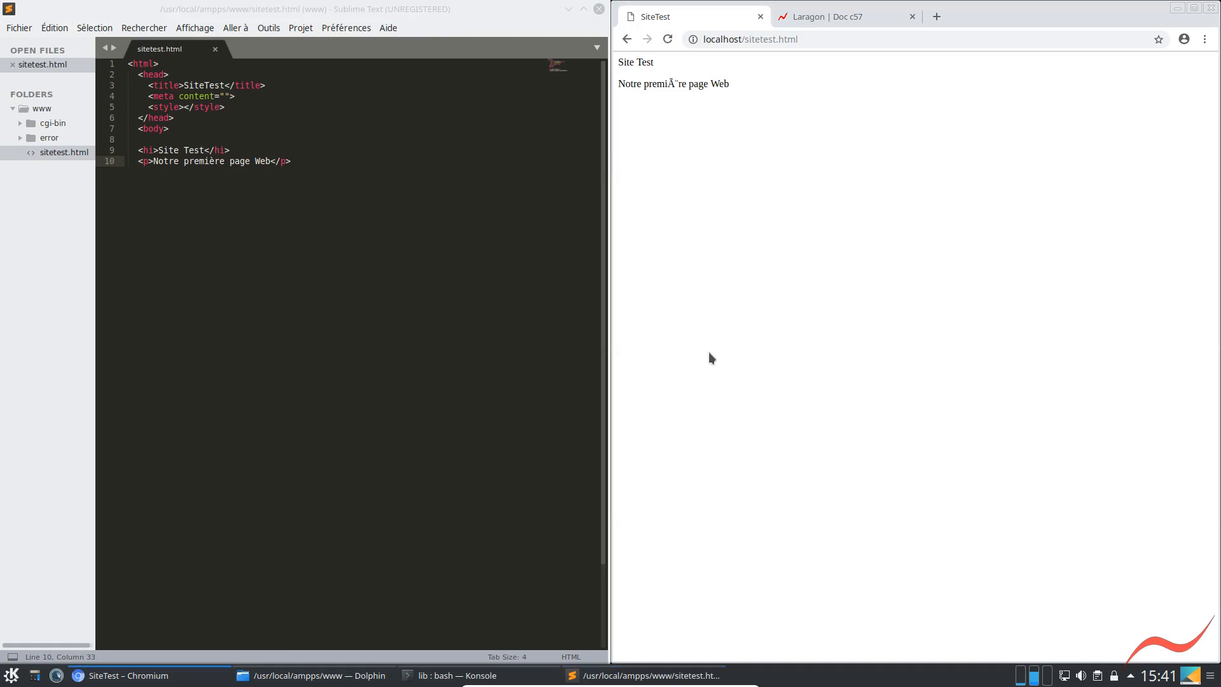
left_click_drag(670, 83, 688, 83)
Insert <metea charset="utf-8"> as the first line of the head, save the file, and reload the page in Chromium
left_click(181, 76)
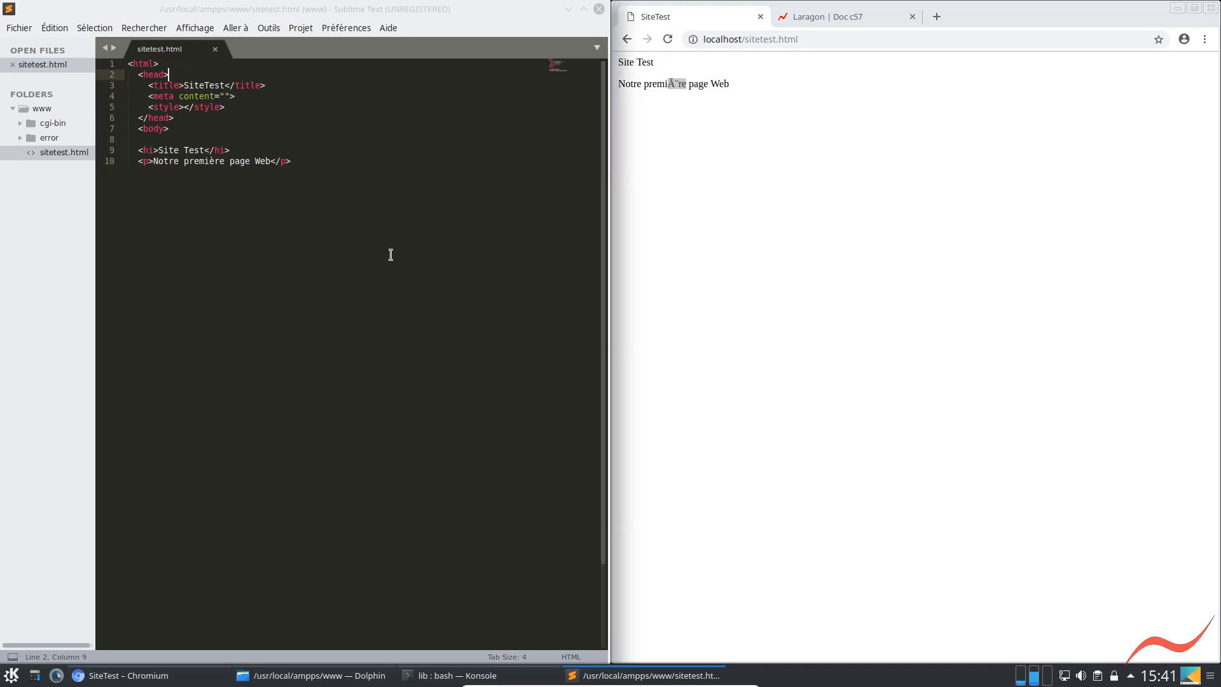
key("Return")
type("<")
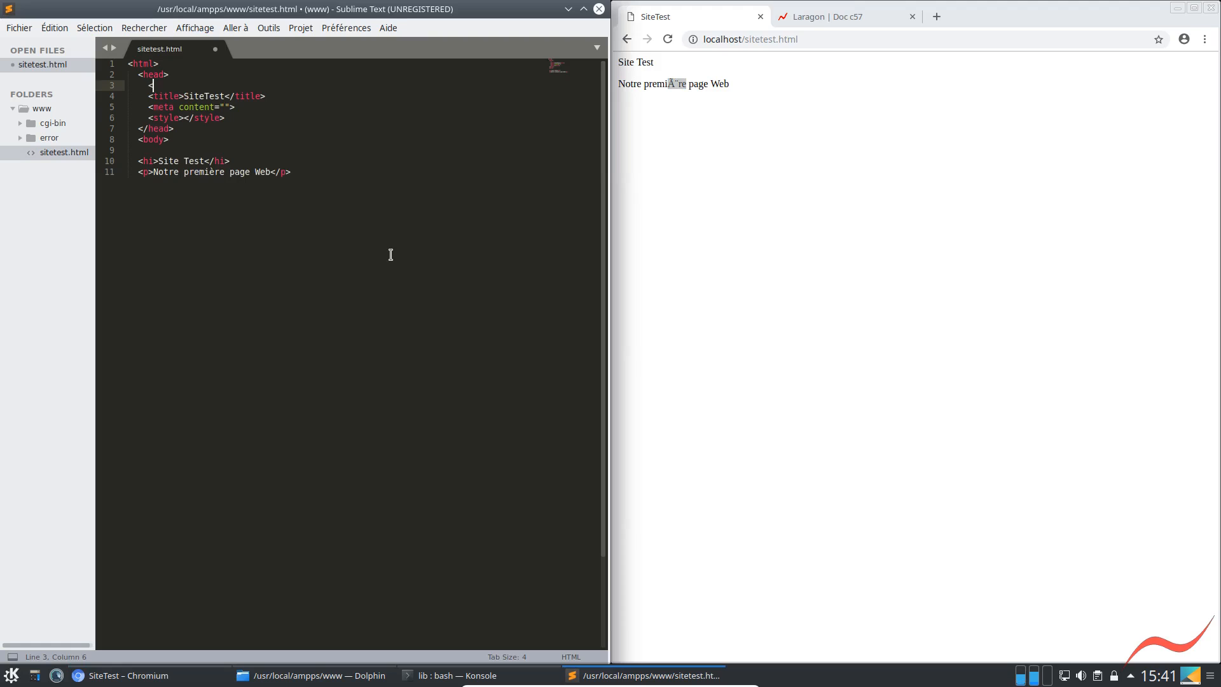
type("metea charset=\"utf-8\">")
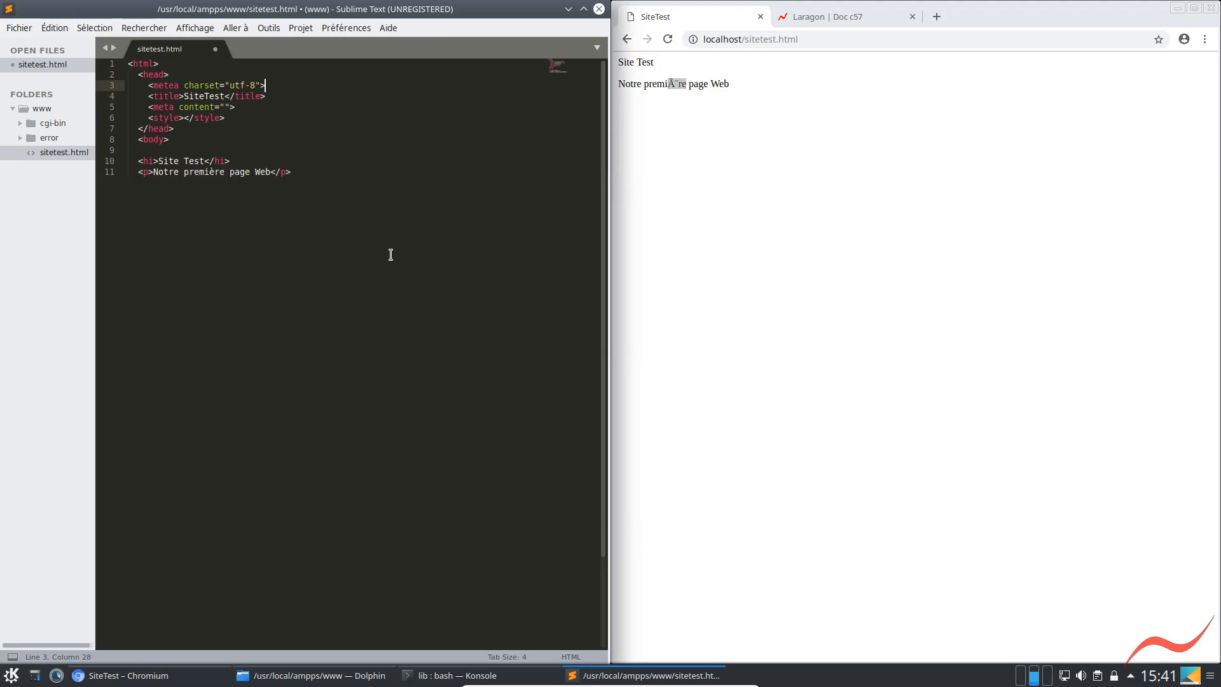
key("ctrl+s")
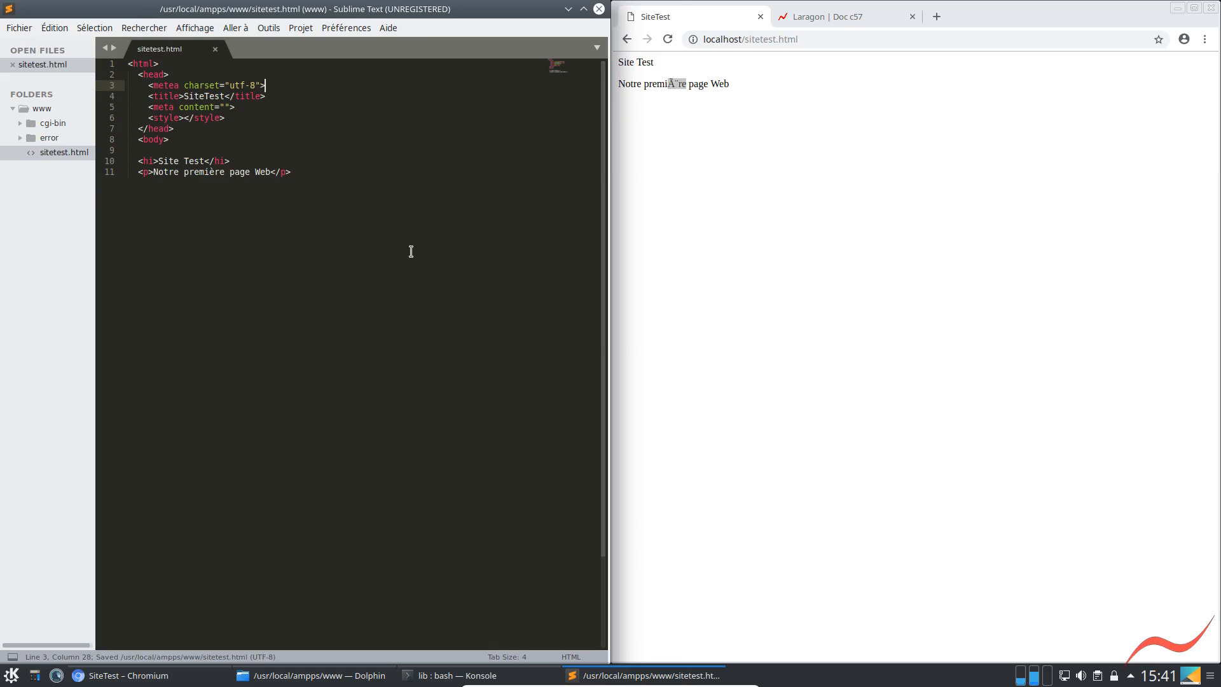
left_click(673, 39)
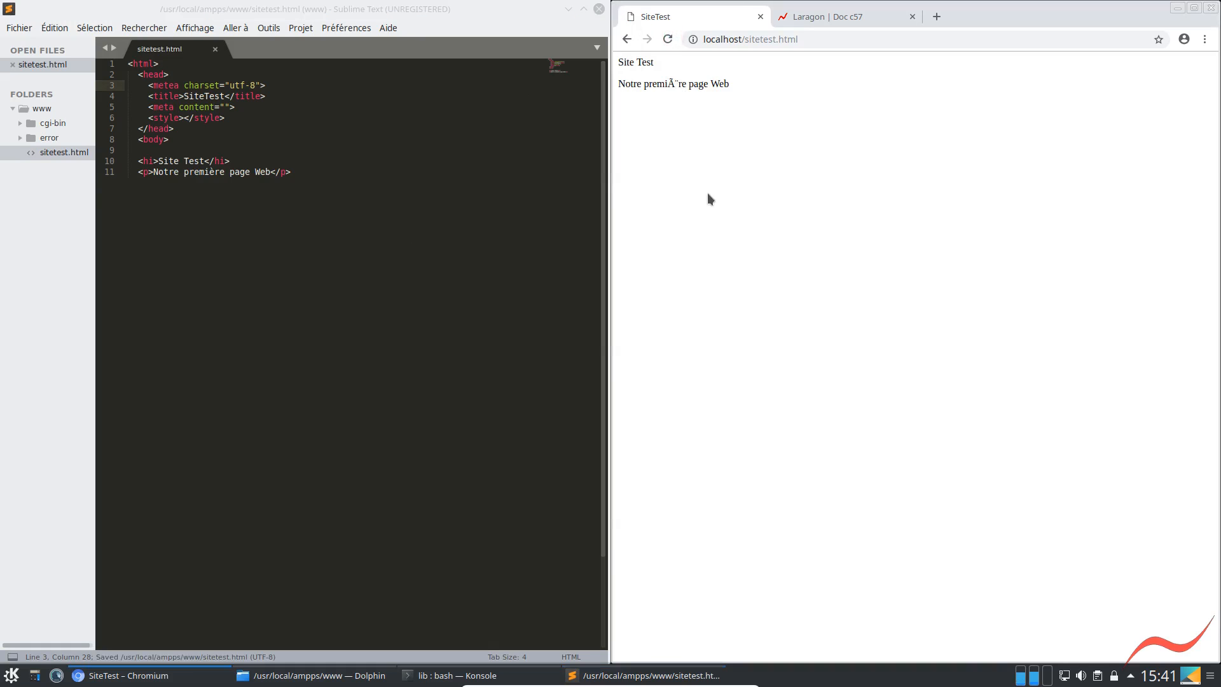
Remove the hyphen from the charset value so it reads utf8, and reload the localhost page
left_click(248, 84)
key("BackSpace")
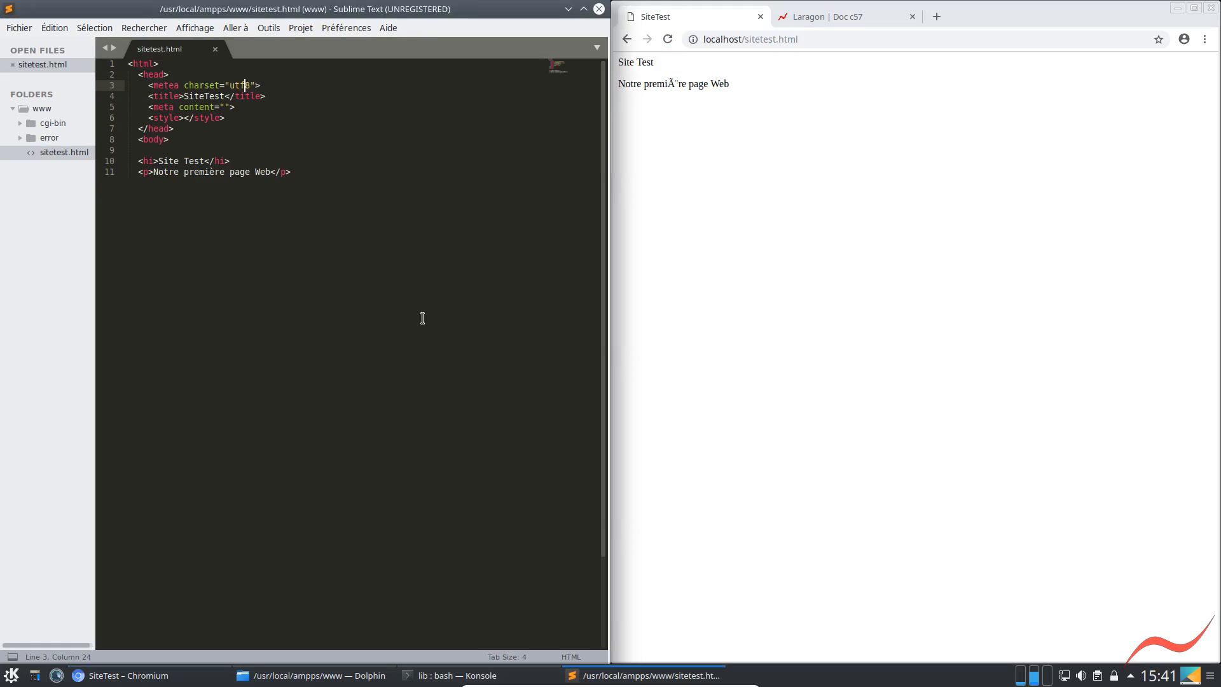
left_click(669, 40)
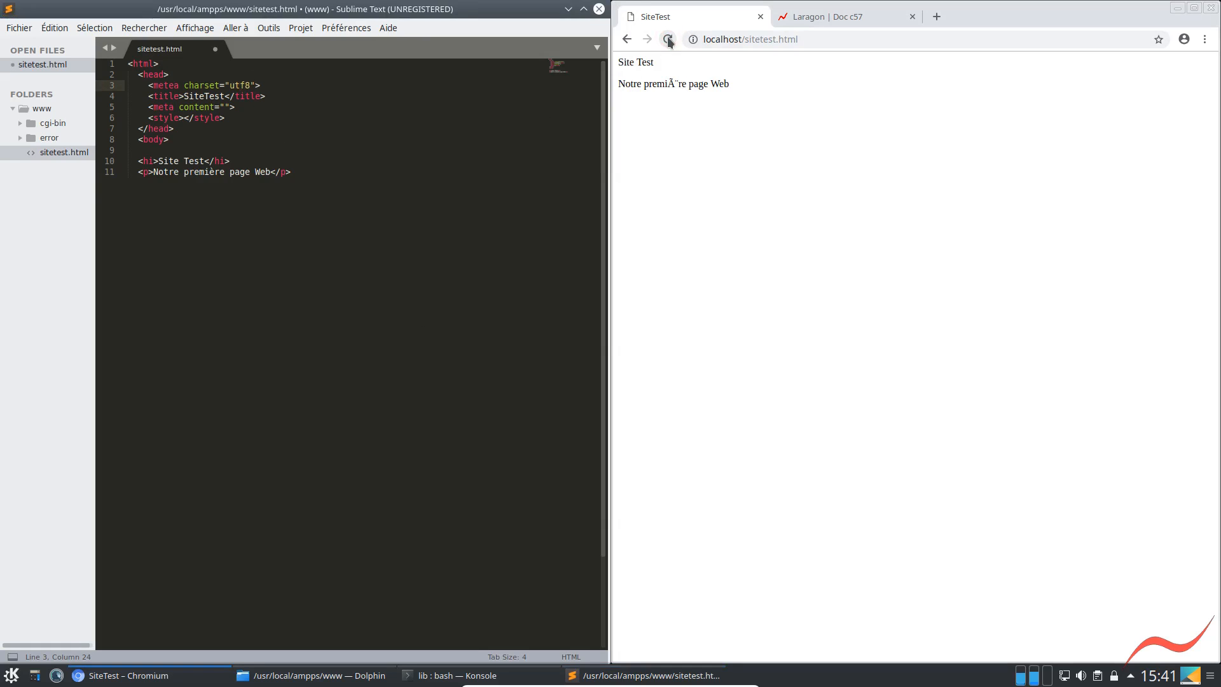
View the source code of the Laragon documentation page to check its charset meta tag
left_click(795, 18)
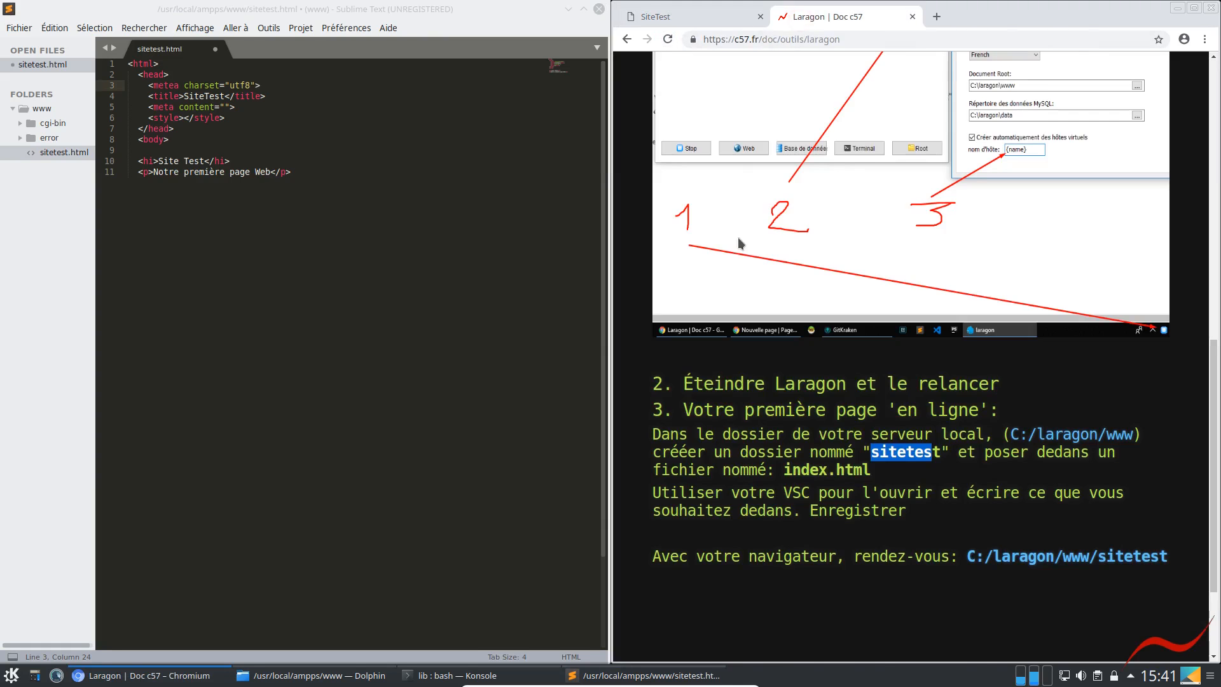
right_click(633, 298)
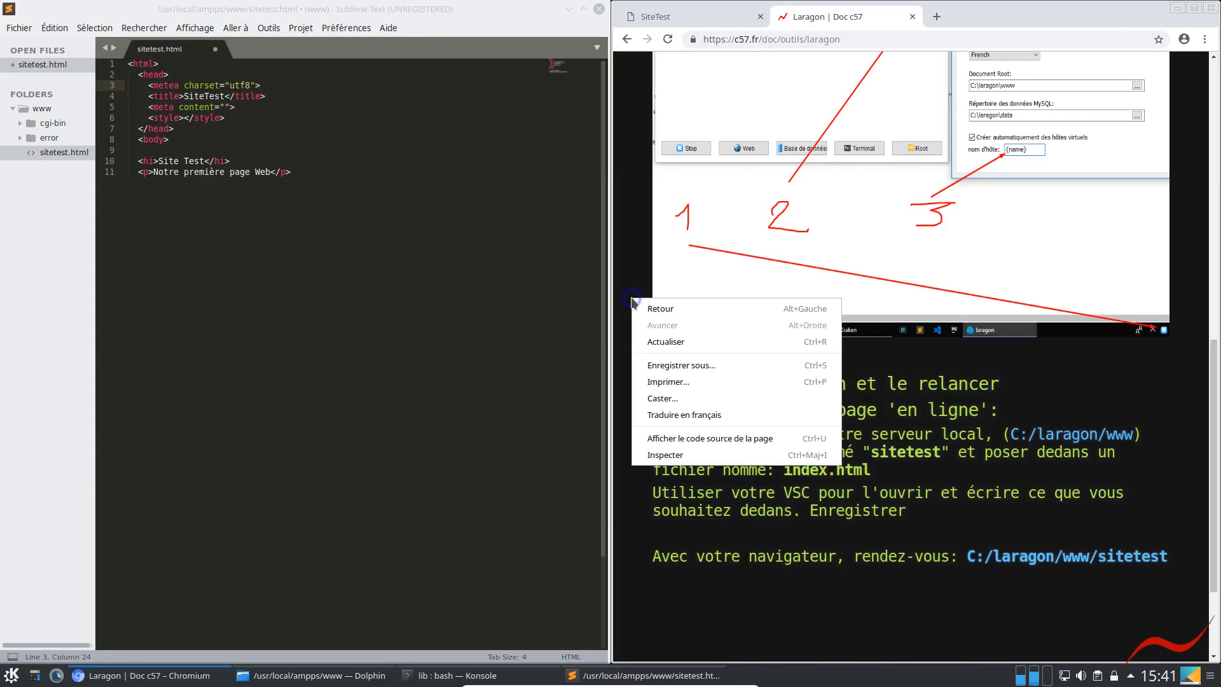
left_click(675, 447)
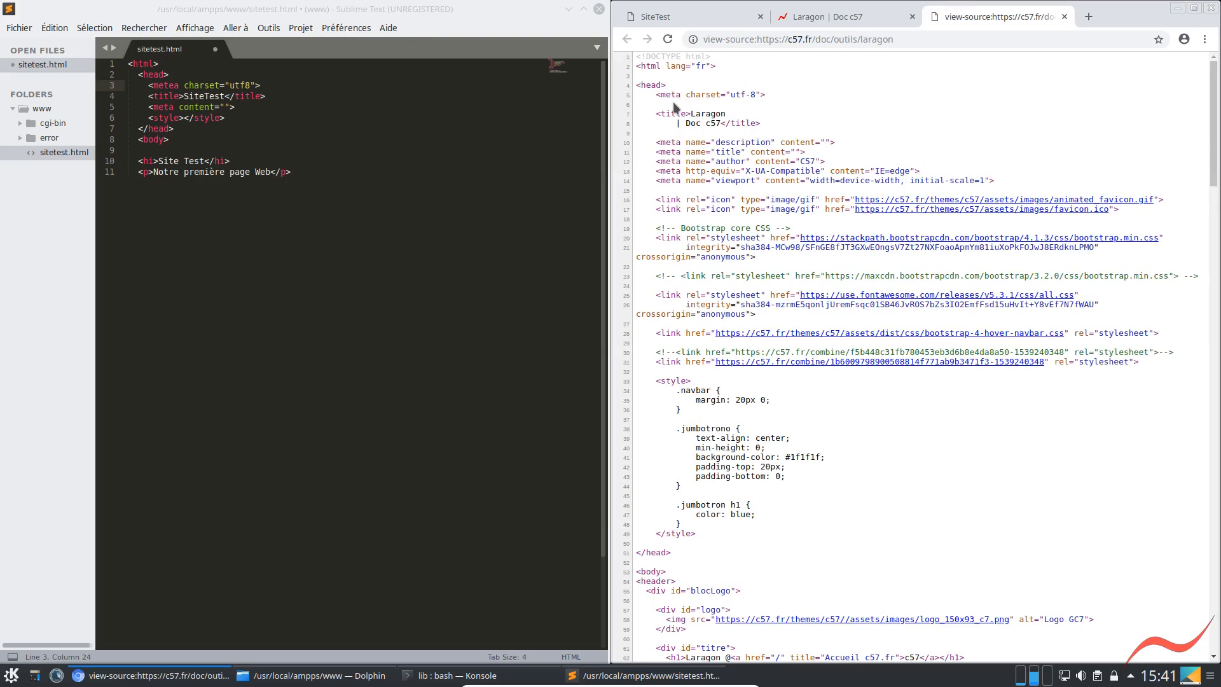
Delete the trailing "a" from the metea tag name, save the file, and reload the SiteTest page
left_click(173, 85)
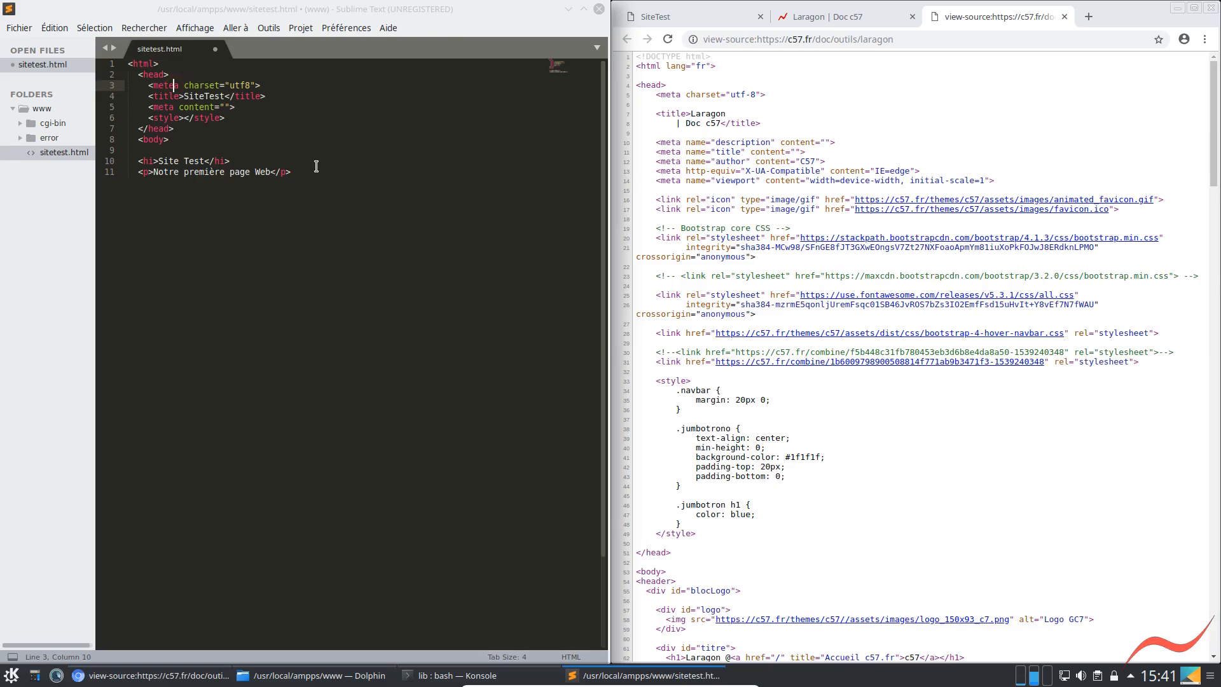
key("Delete")
key("ctrl+s")
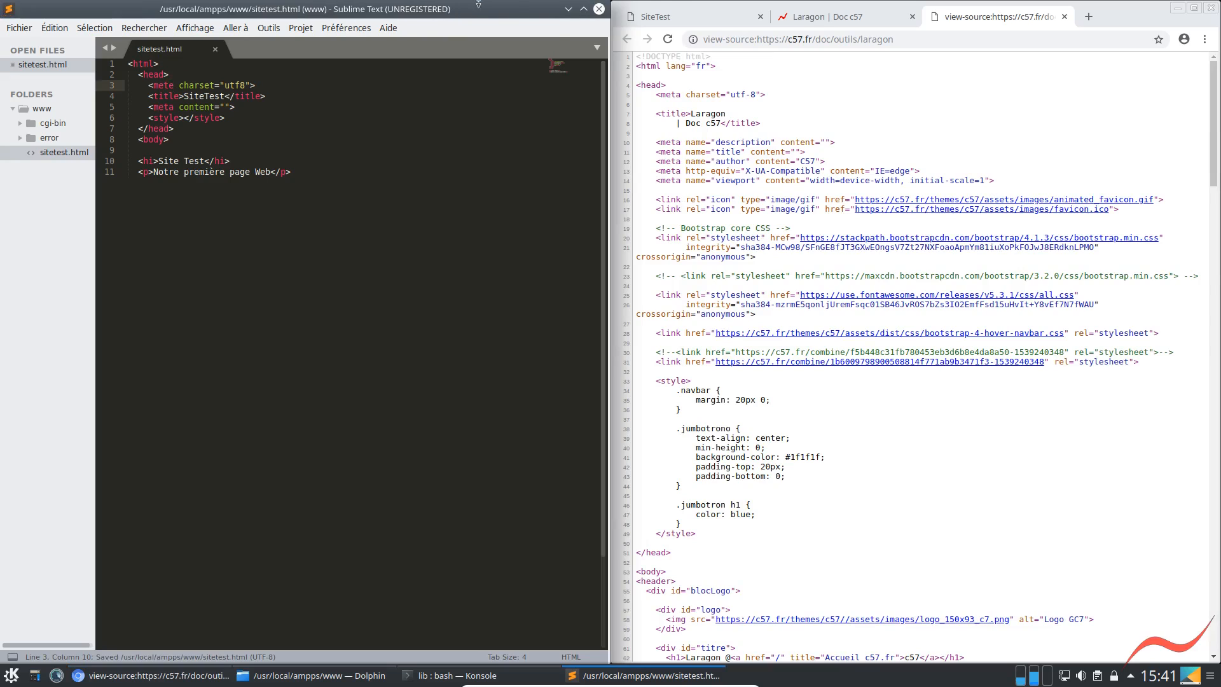
left_click(667, 16)
left_click(667, 40)
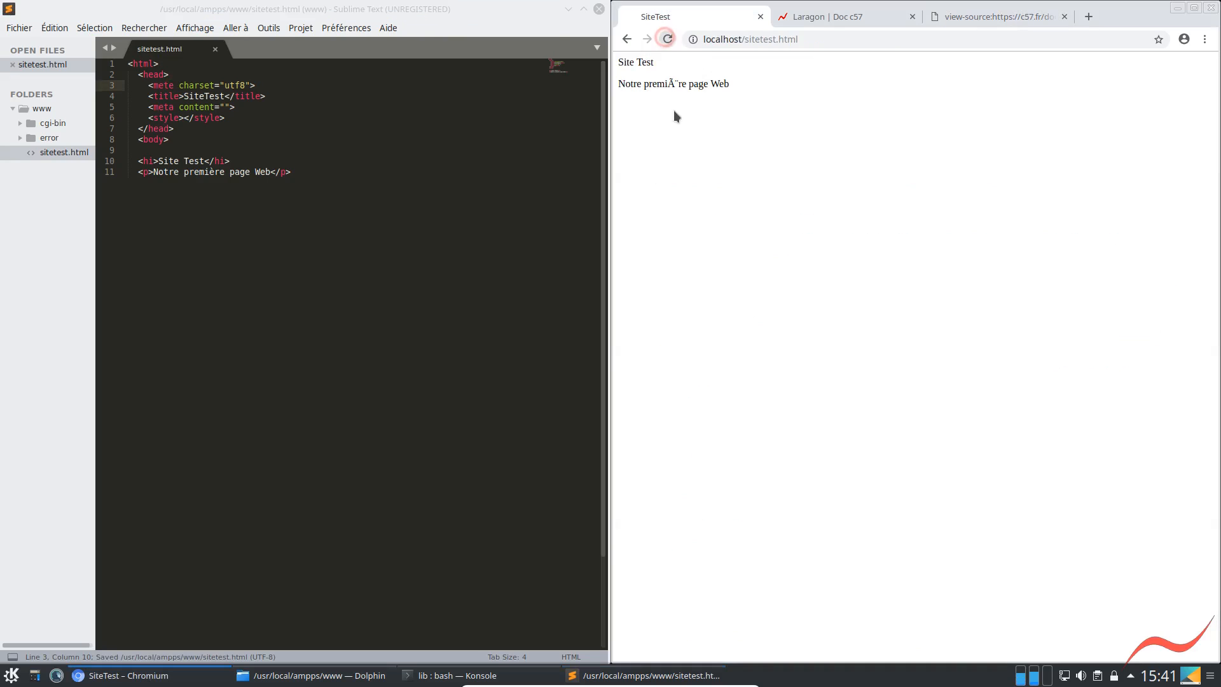
left_click(666, 39)
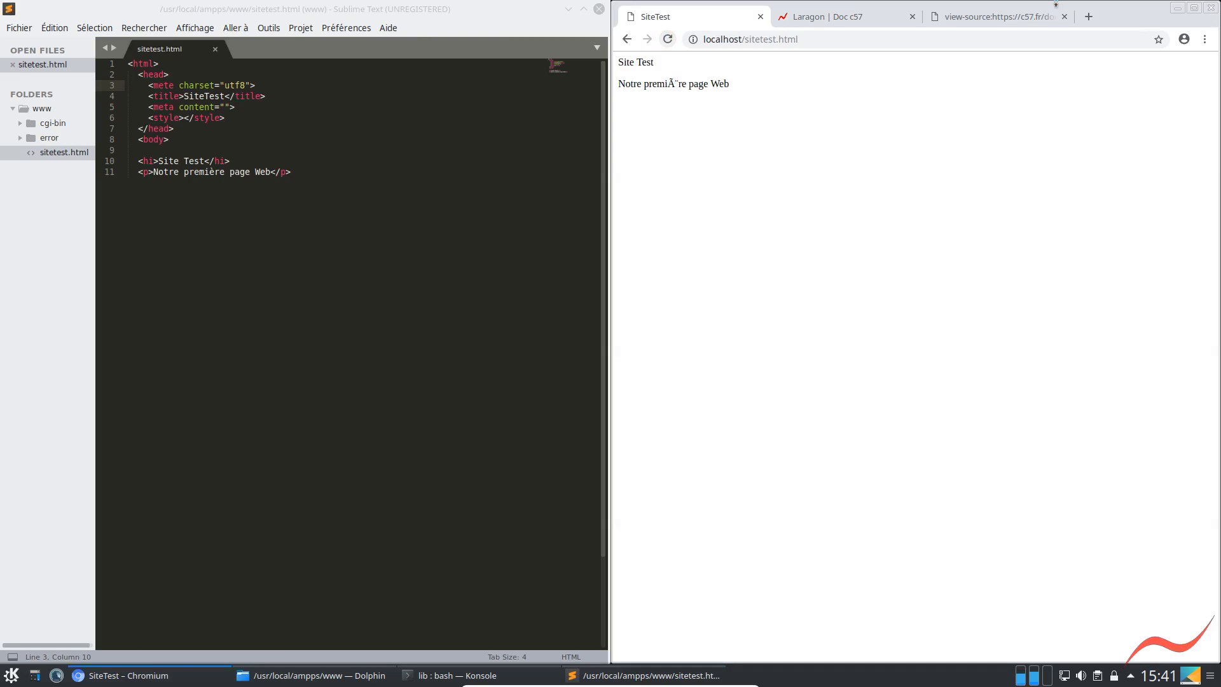
Recheck the Laragon page source, set the charset value to utf-8, and reload the saved SiteTest page
left_click(941, 17)
left_click(756, 16)
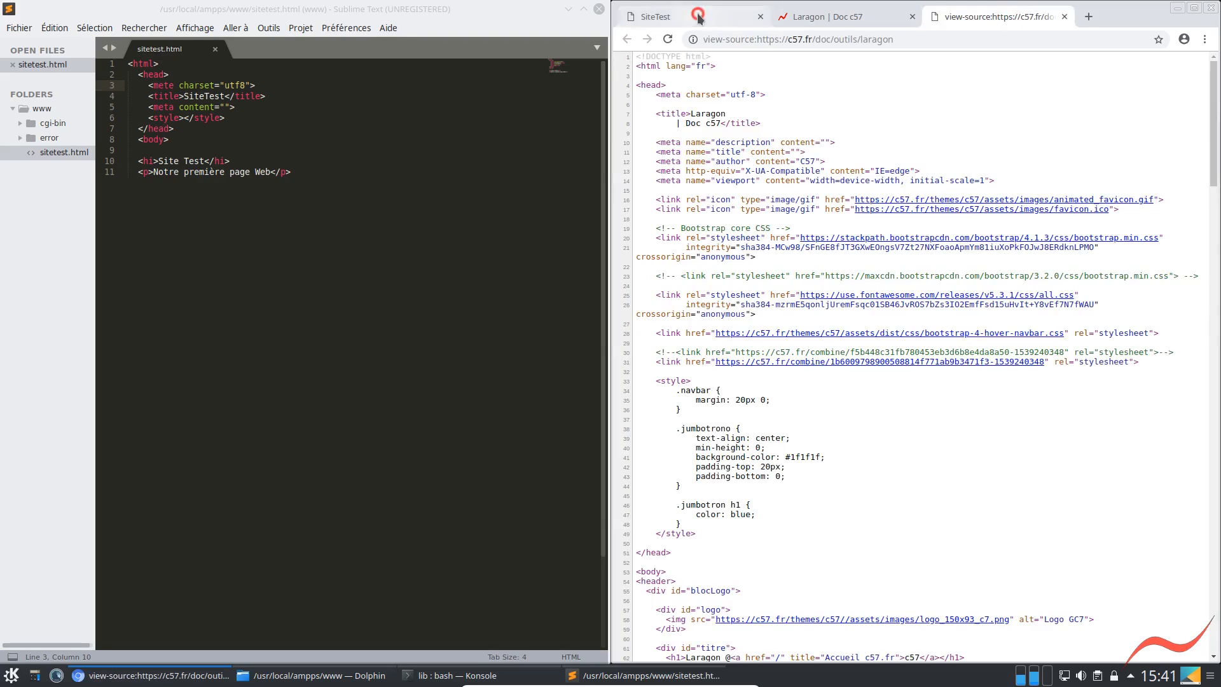
left_click(241, 85)
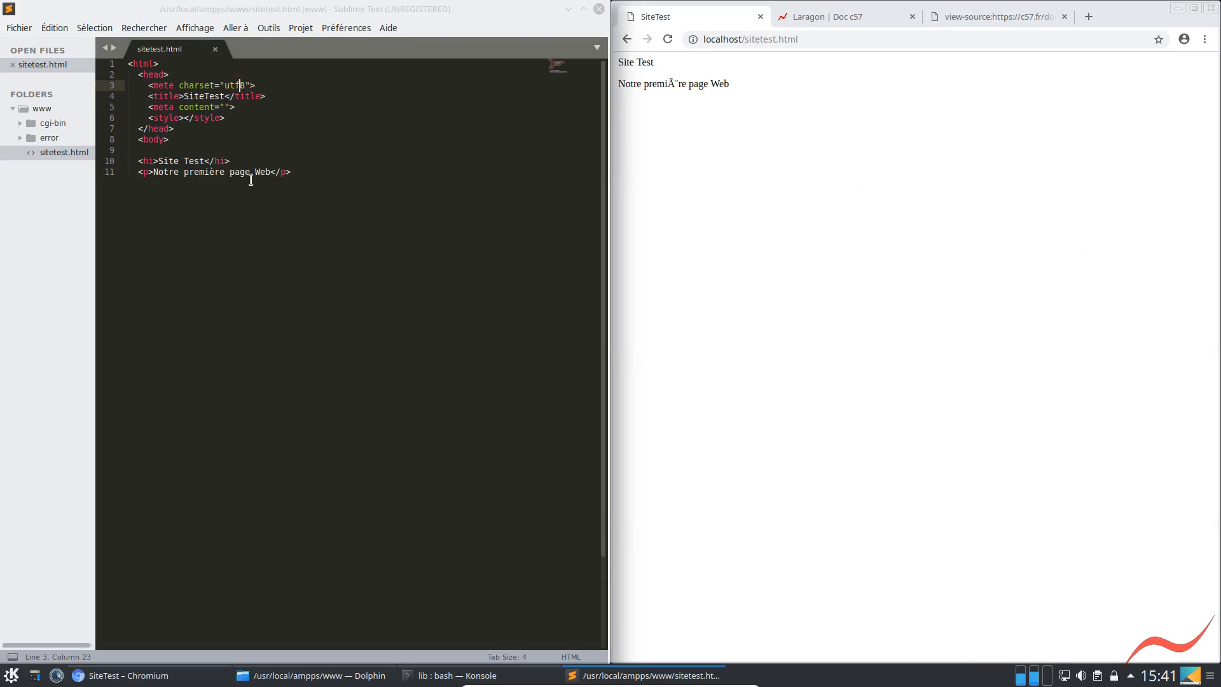
type("-")
key("ctrl+s")
left_click(666, 40)
left_click(666, 39)
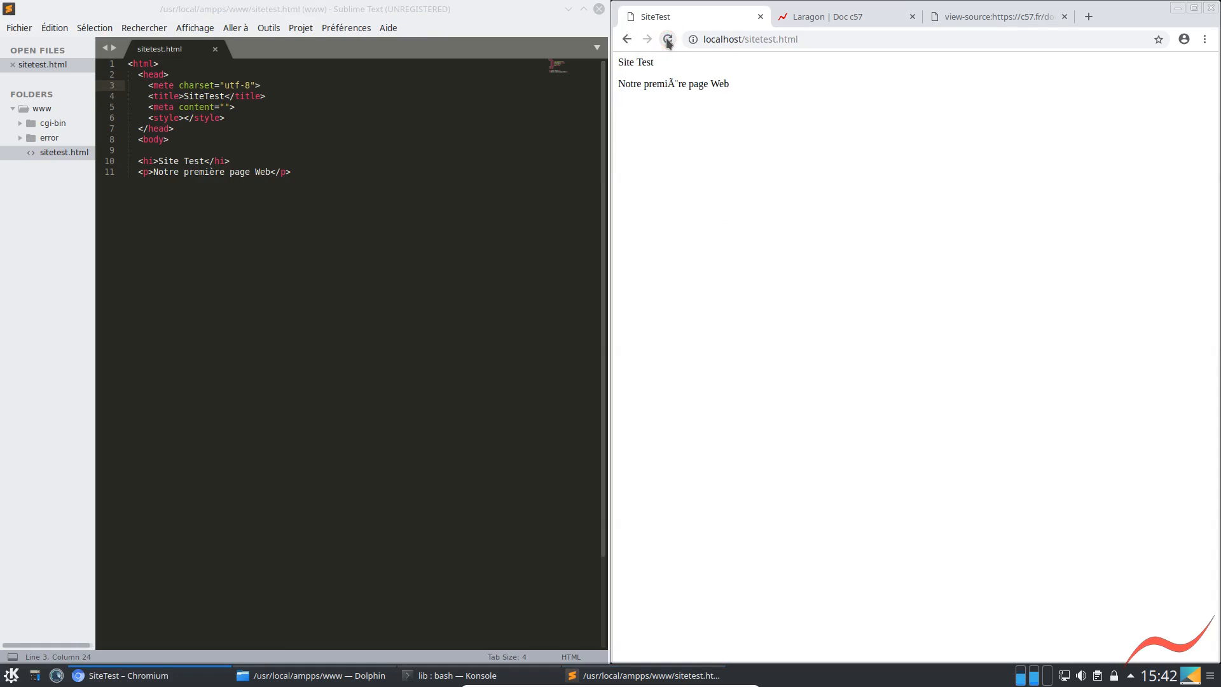
Correct the charset tag's name to meta, save sitetest.html, and reload the page in Chromium
left_click(168, 89)
key("Delete")
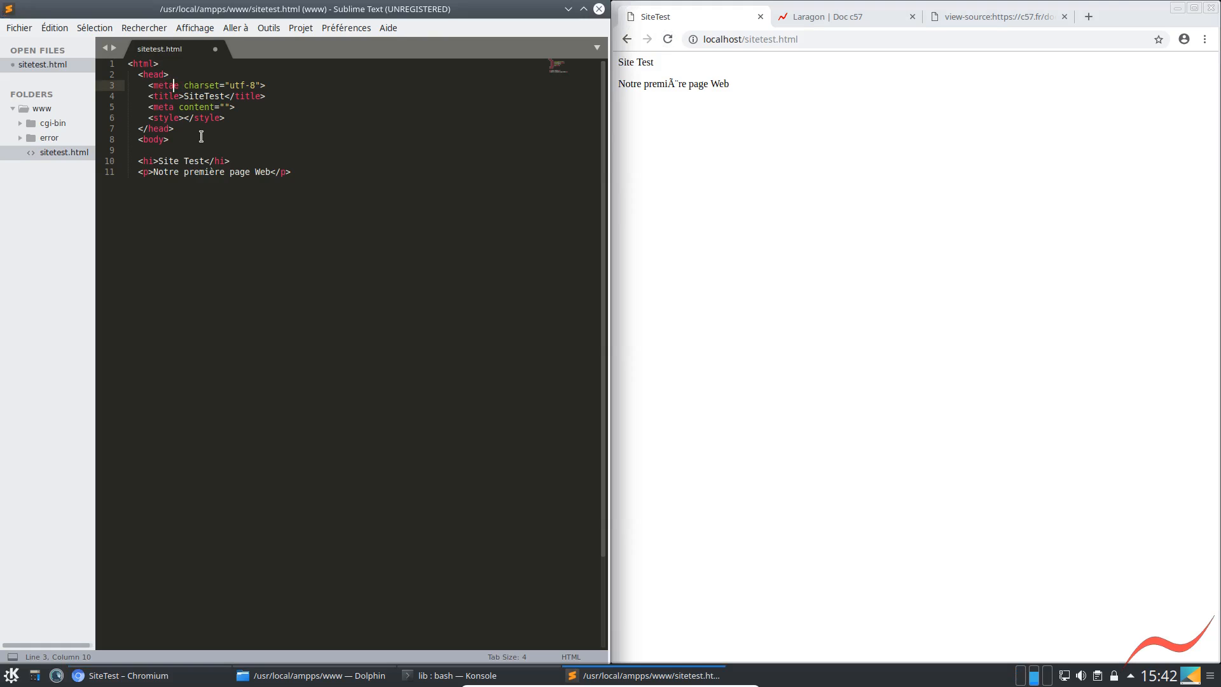
type("a")
left_click(444, 118)
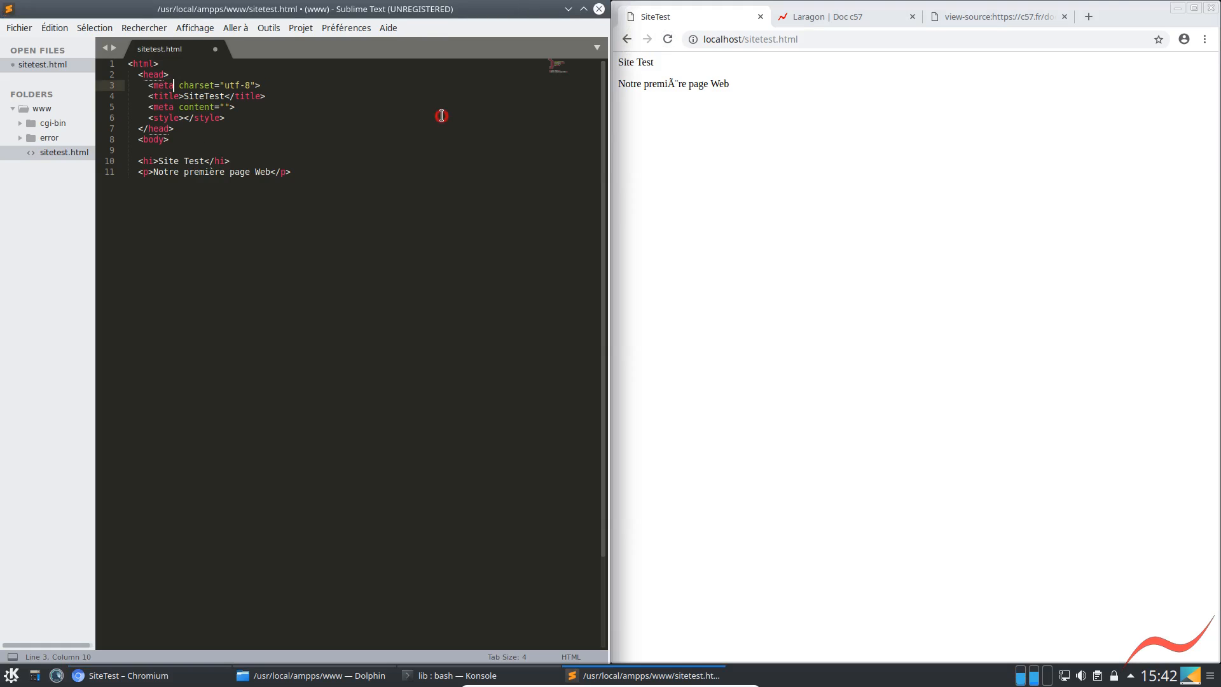
key("ctrl+s")
left_click(668, 39)
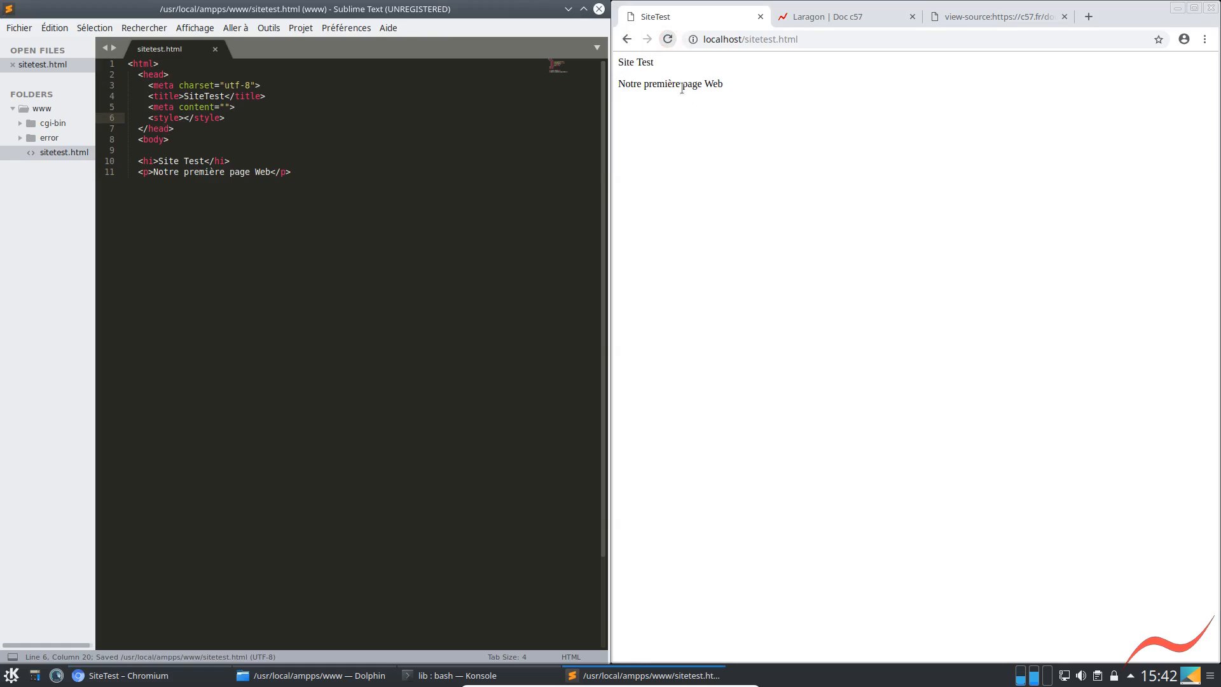
Select the paragraph on the SiteTest page, inspect the page in the developer tools, and expand its body element
left_click_drag(747, 85, 613, 81)
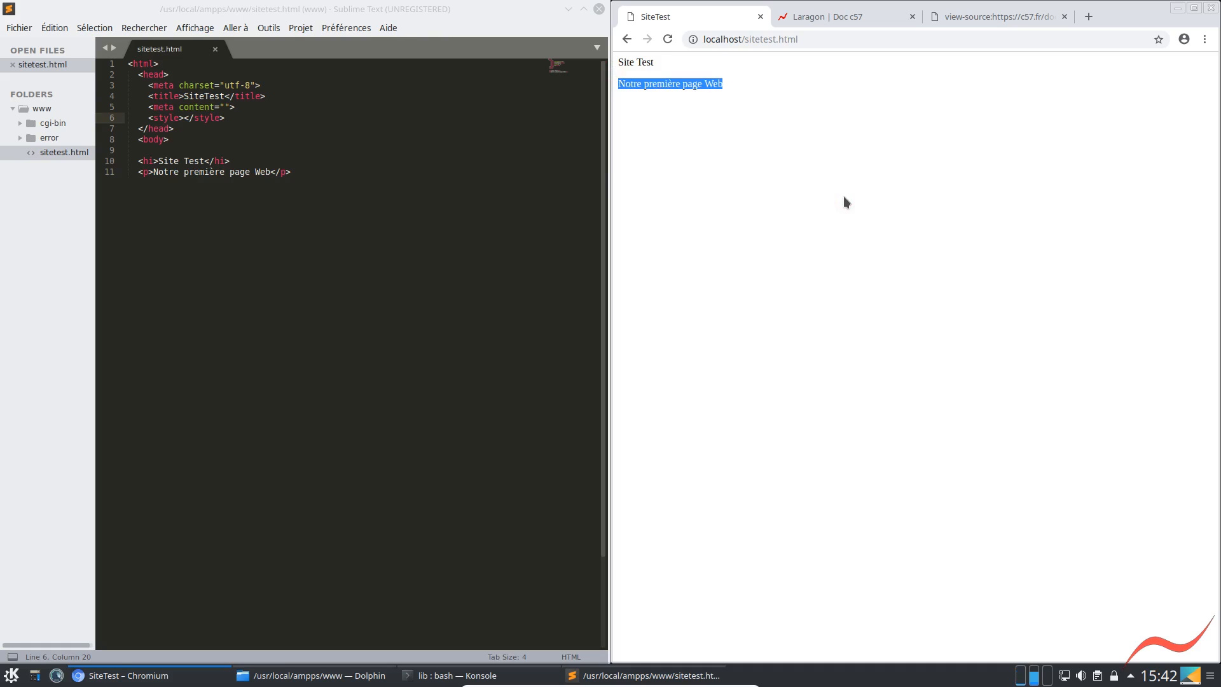
right_click(736, 152)
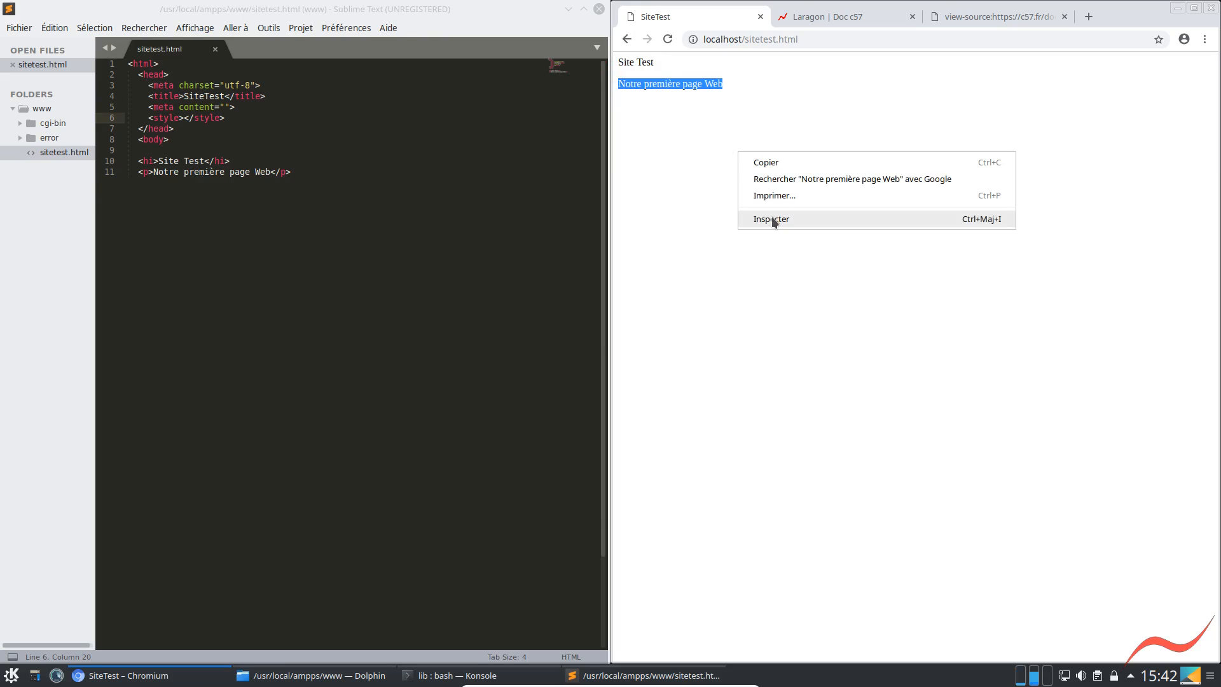
left_click(717, 261)
right_click(717, 263)
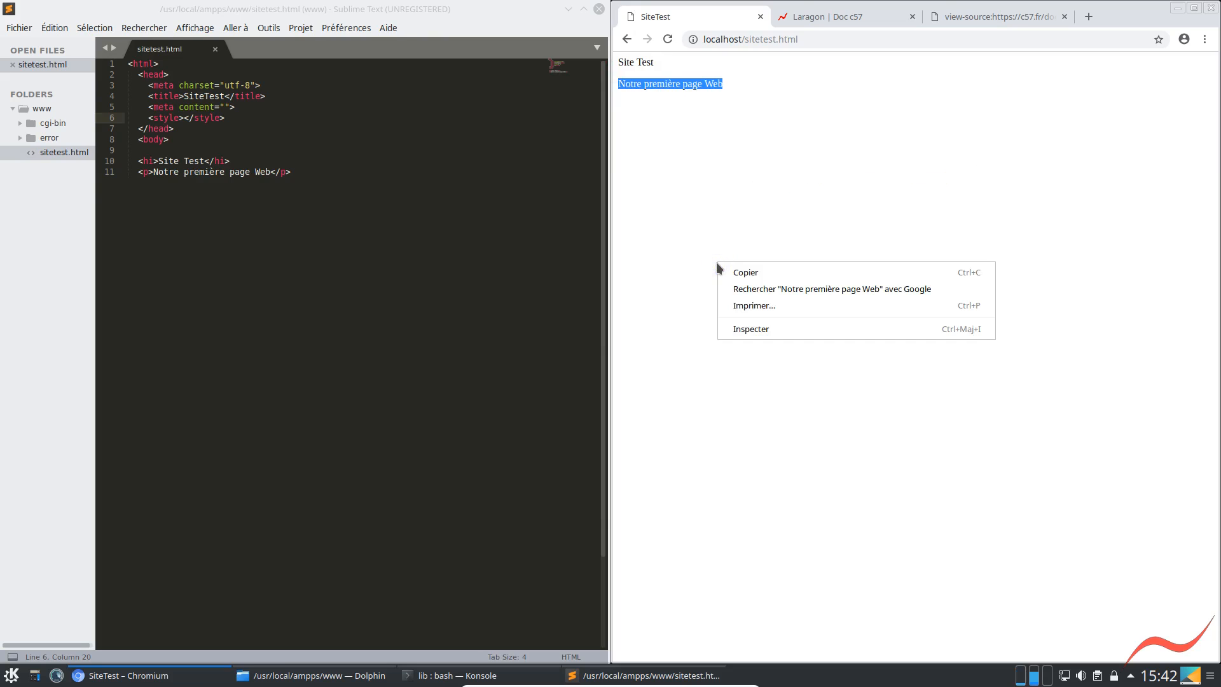
left_click(756, 340)
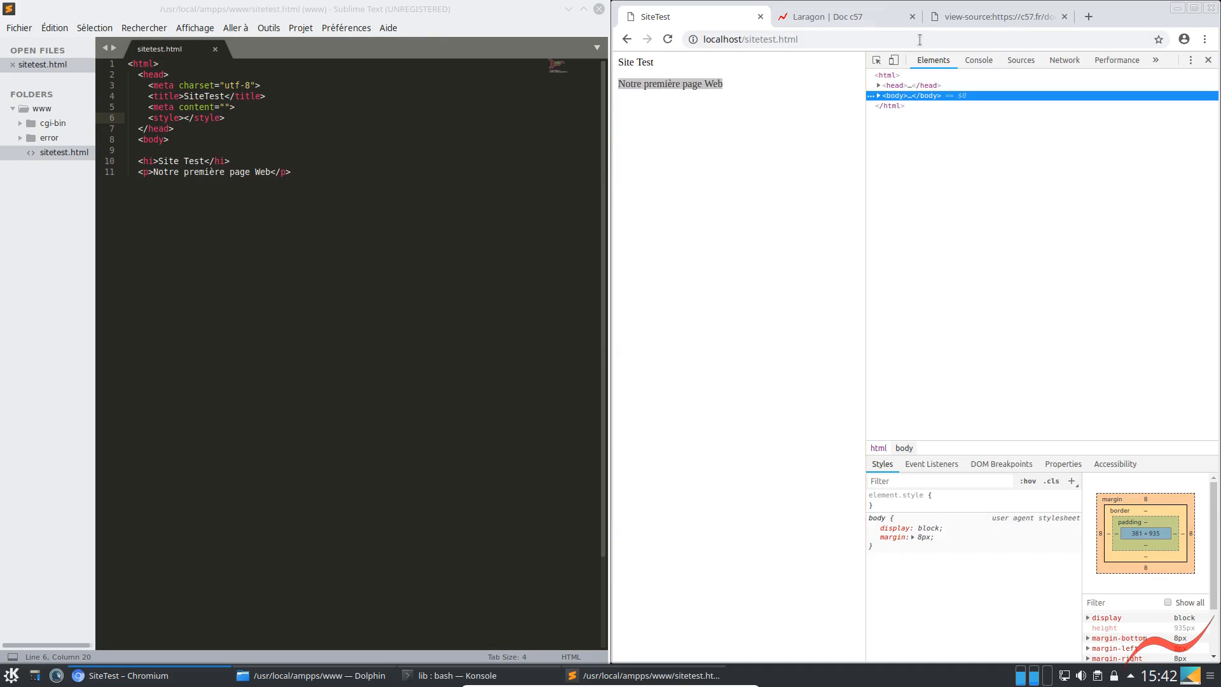
left_click(878, 96)
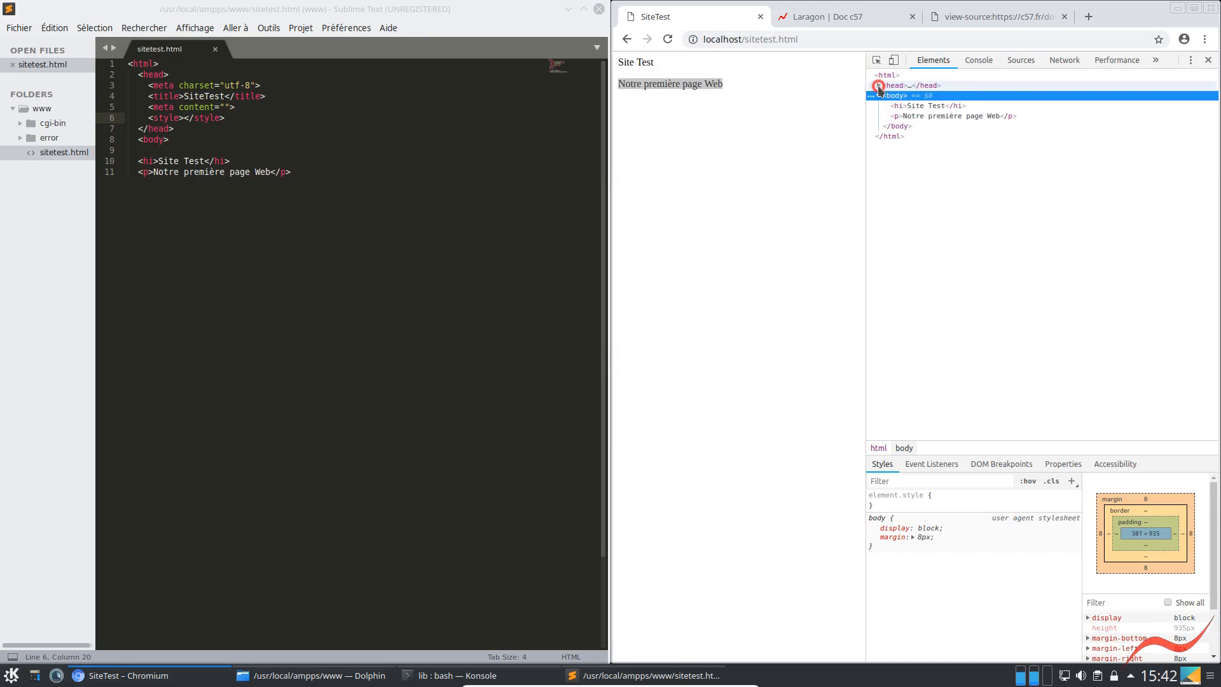
Expand the SiteTest page's head element and glance through the Laragon documentation and its page source for comparison
left_click(878, 86)
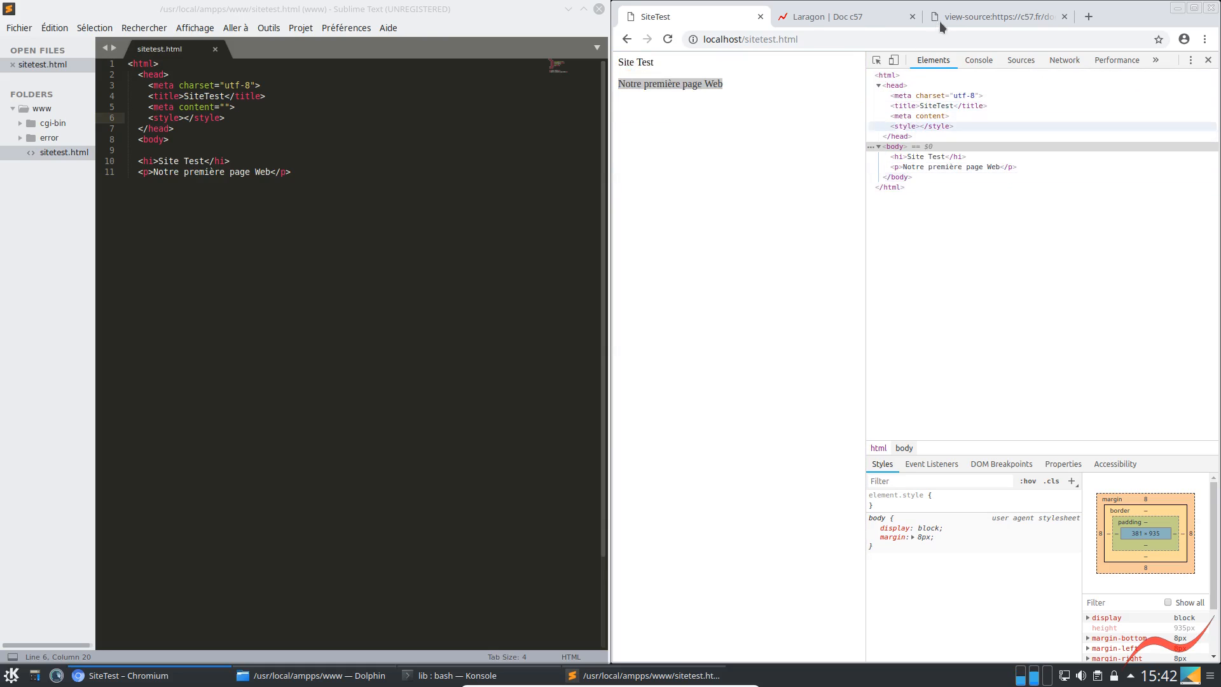
left_click(837, 16)
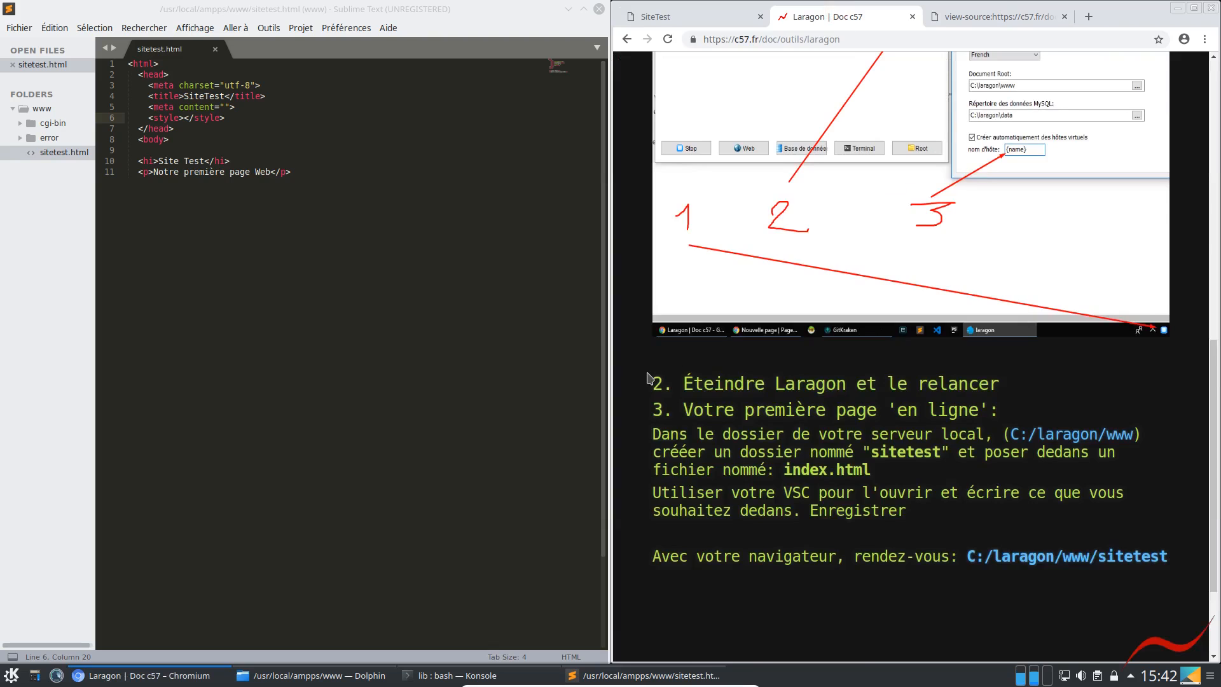
left_click(990, 18)
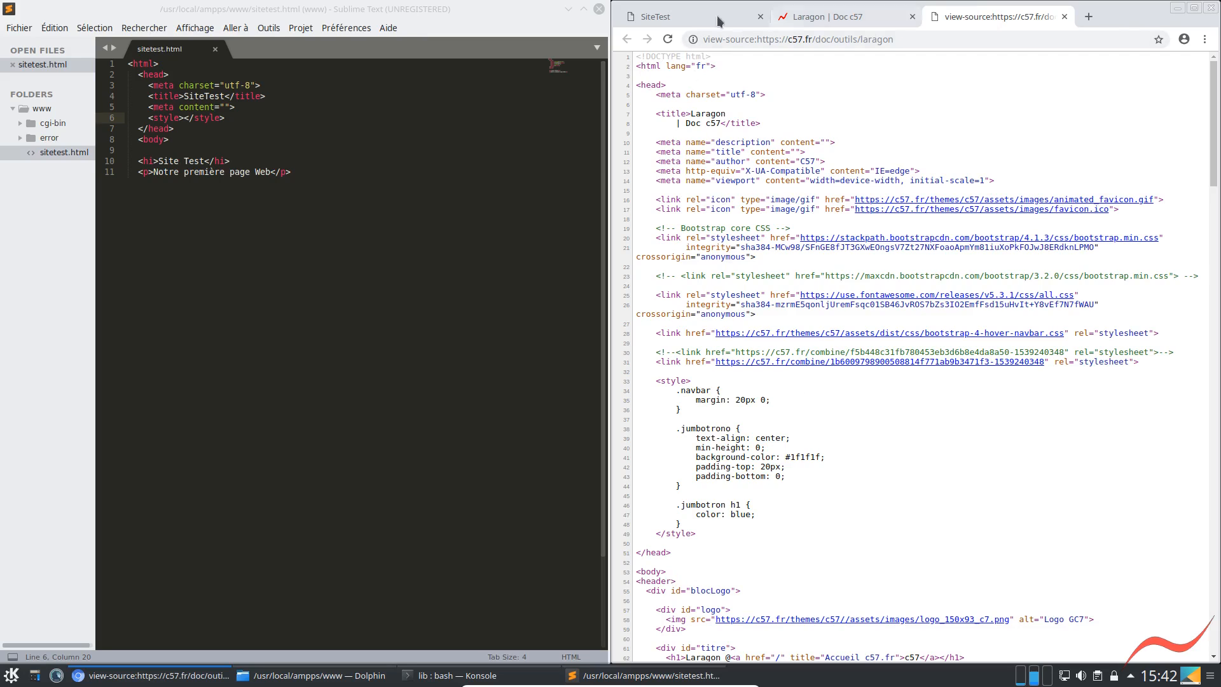
left_click(801, 17)
left_click(701, 15)
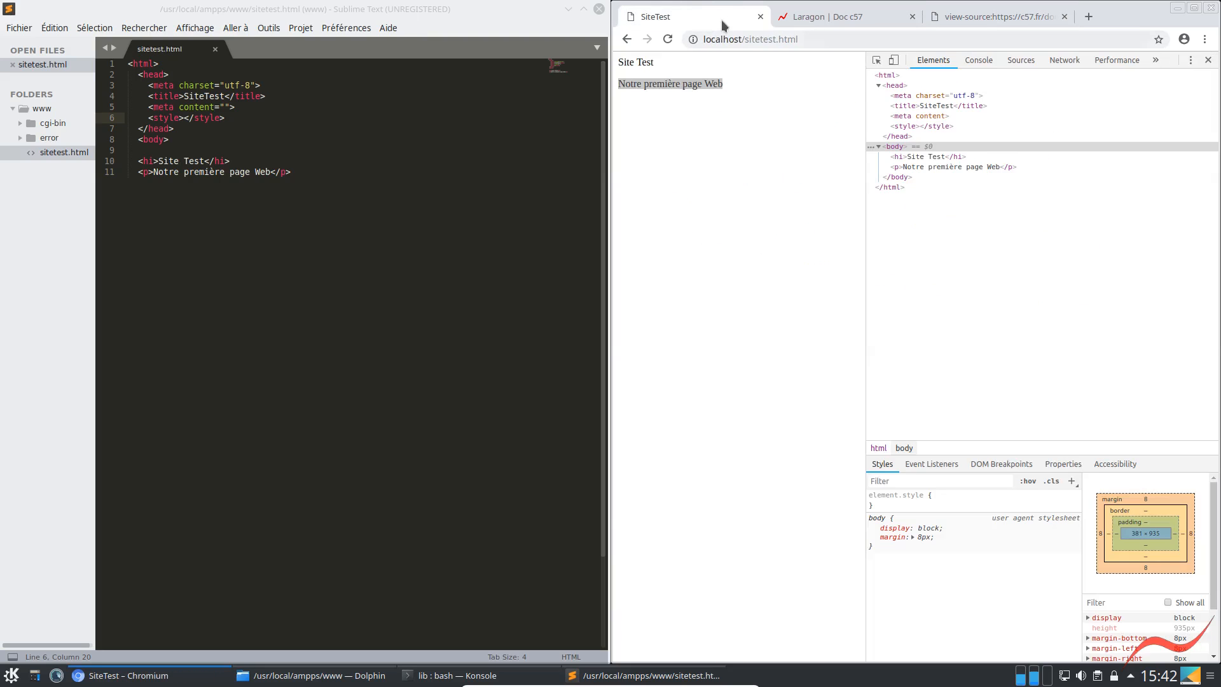
Detach the SiteTest page into its own browser window and tile it beside the Laragon page source
left_click_drag(711, 17, 746, 152)
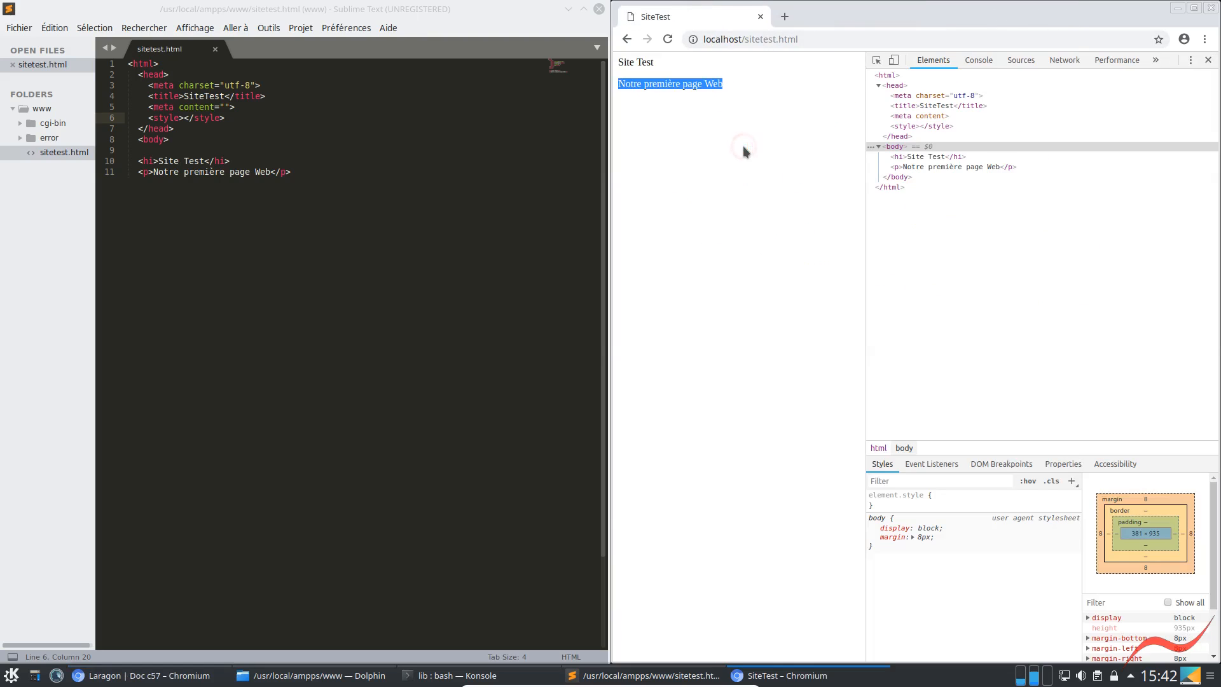
key("super+Left")
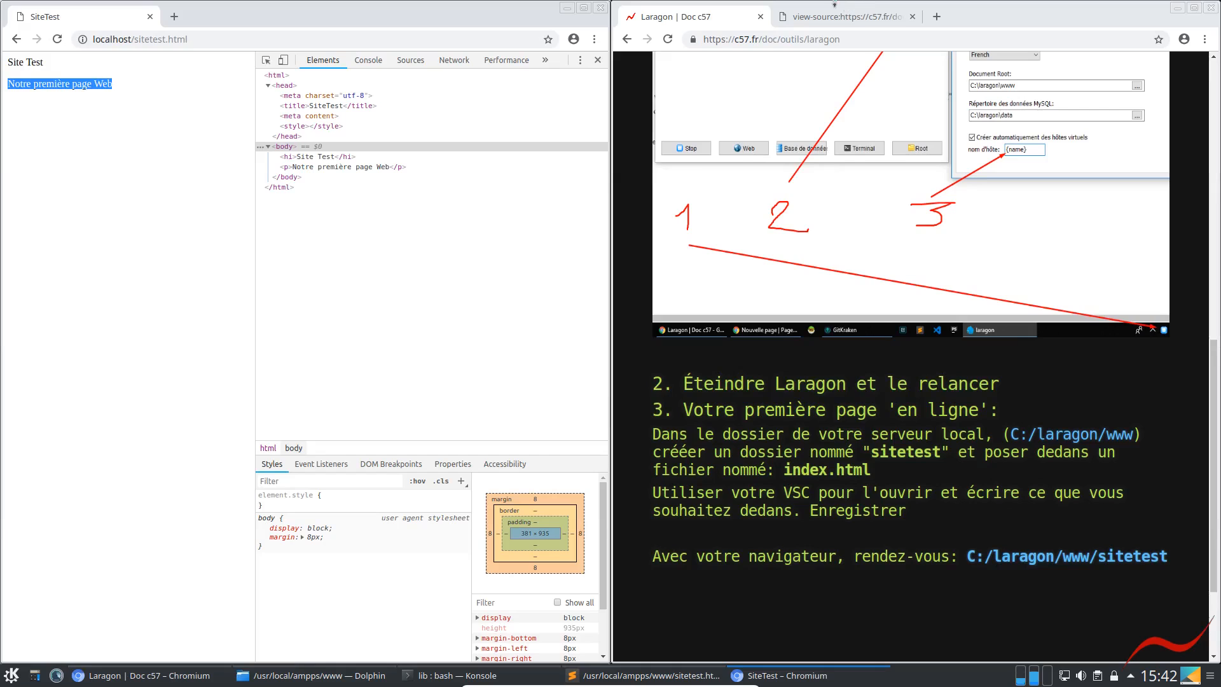
left_click(846, 16)
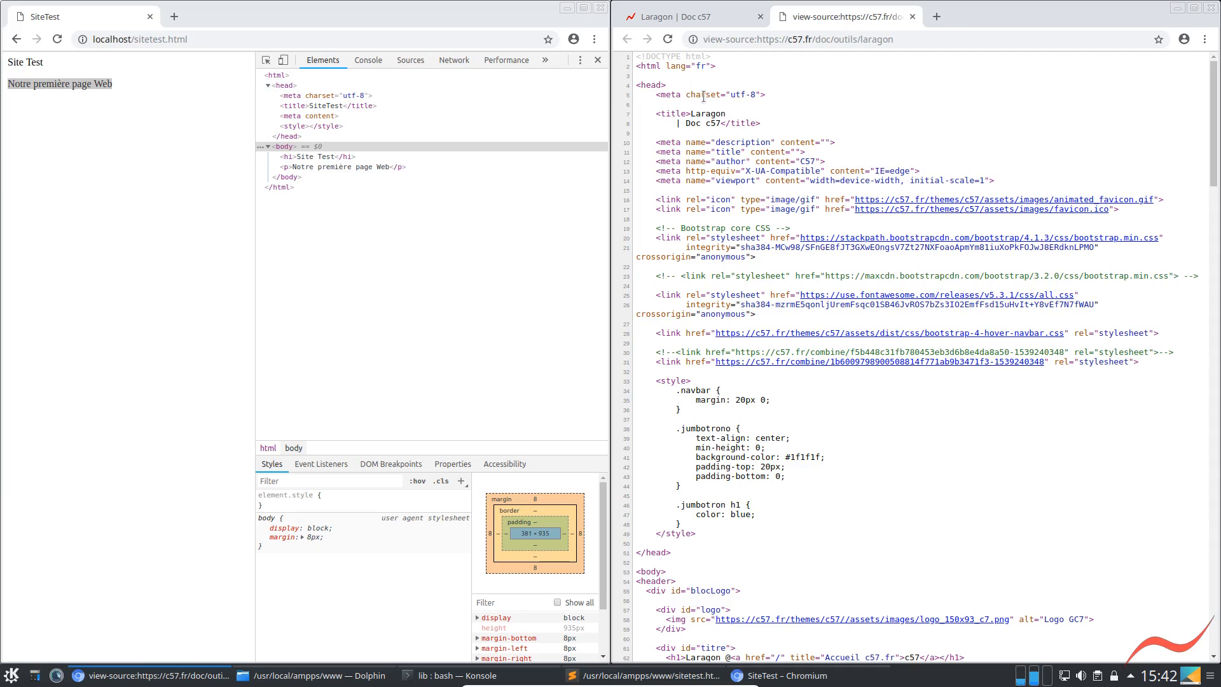
Compare the title, head and body elements of the inspected SiteTest page with those in the Laragon page source
left_click(272, 107)
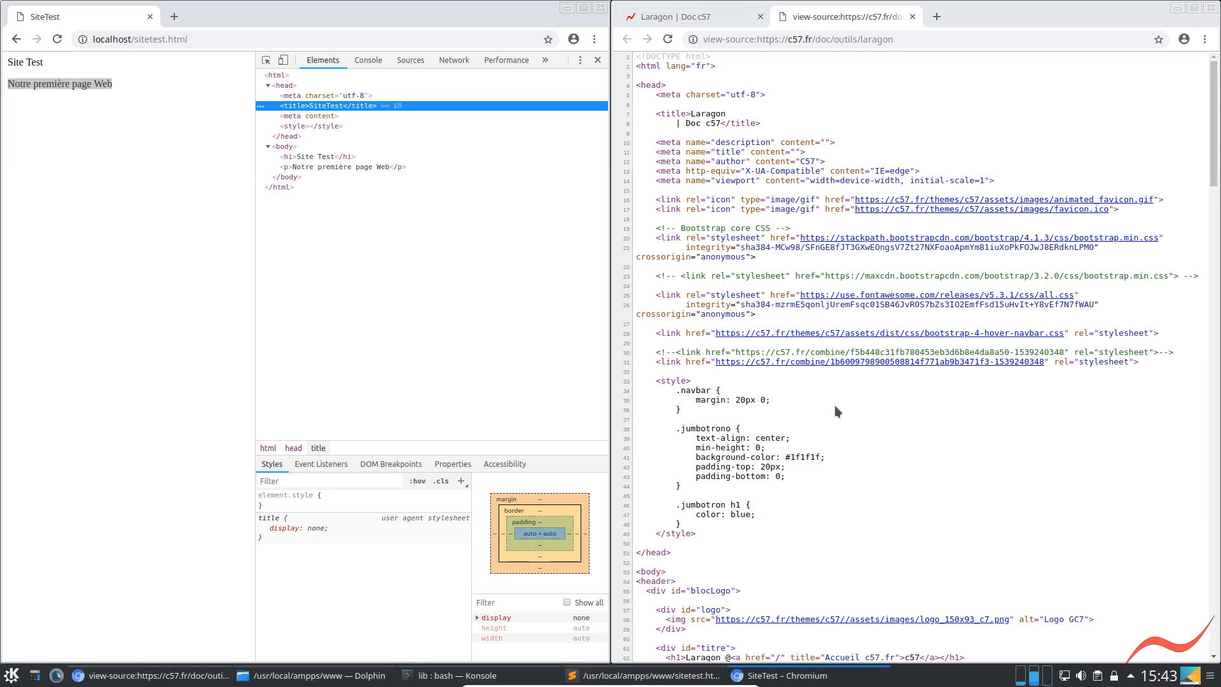
scroll(834, 407, "down", 7)
scroll(825, 494, "down", 5)
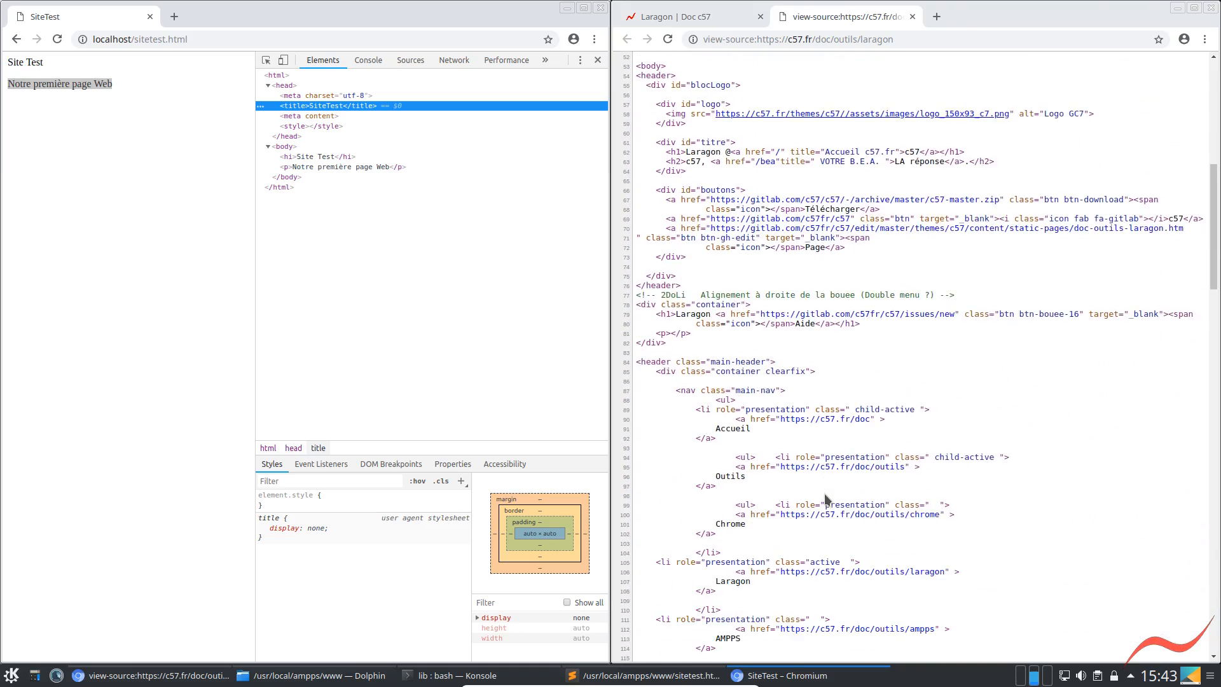
scroll(738, 445, "up", 6)
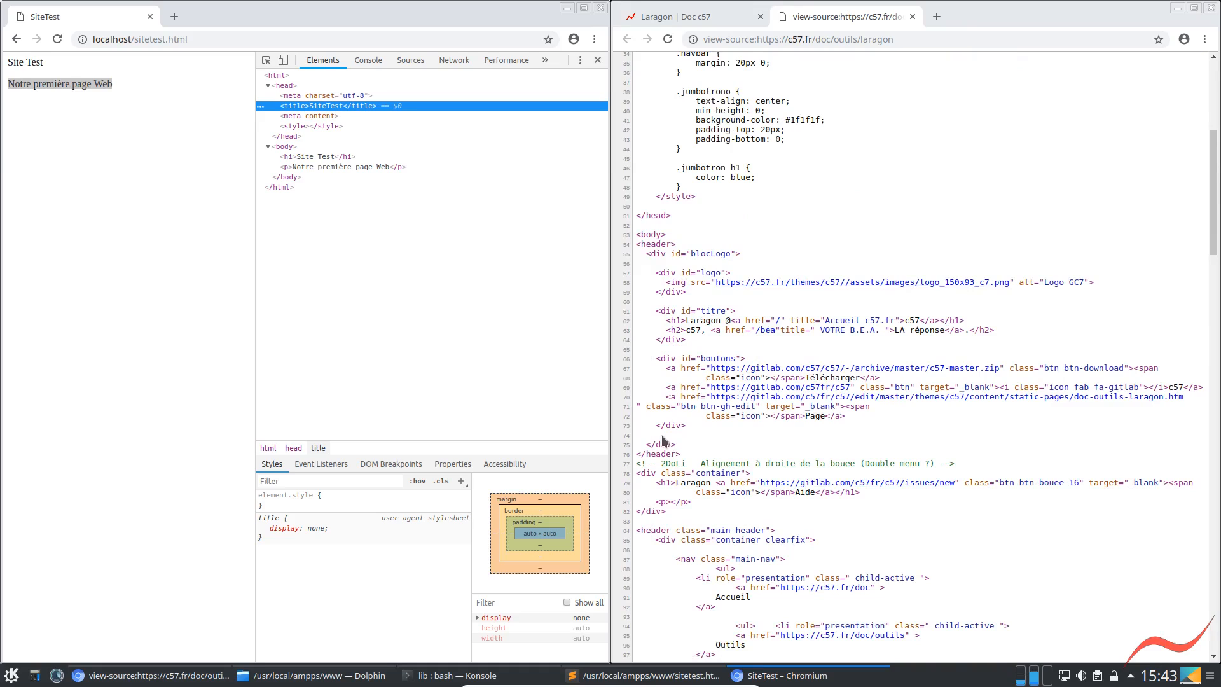
left_click_drag(671, 217, 635, 234)
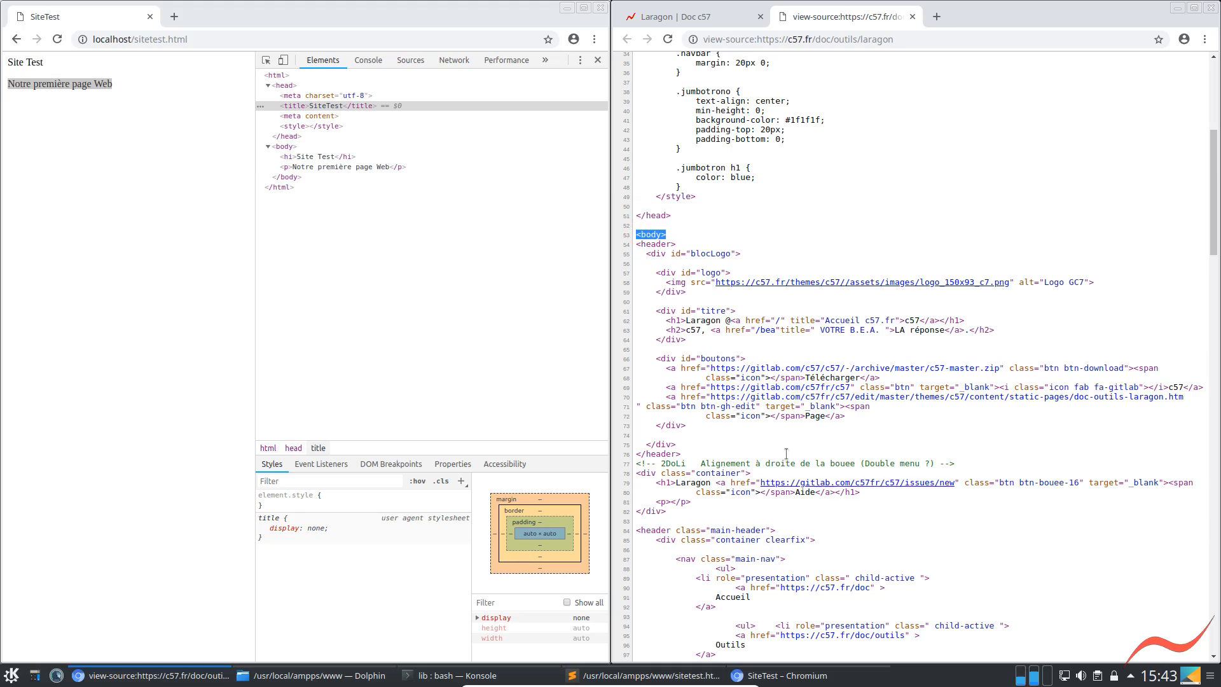
left_click(285, 137)
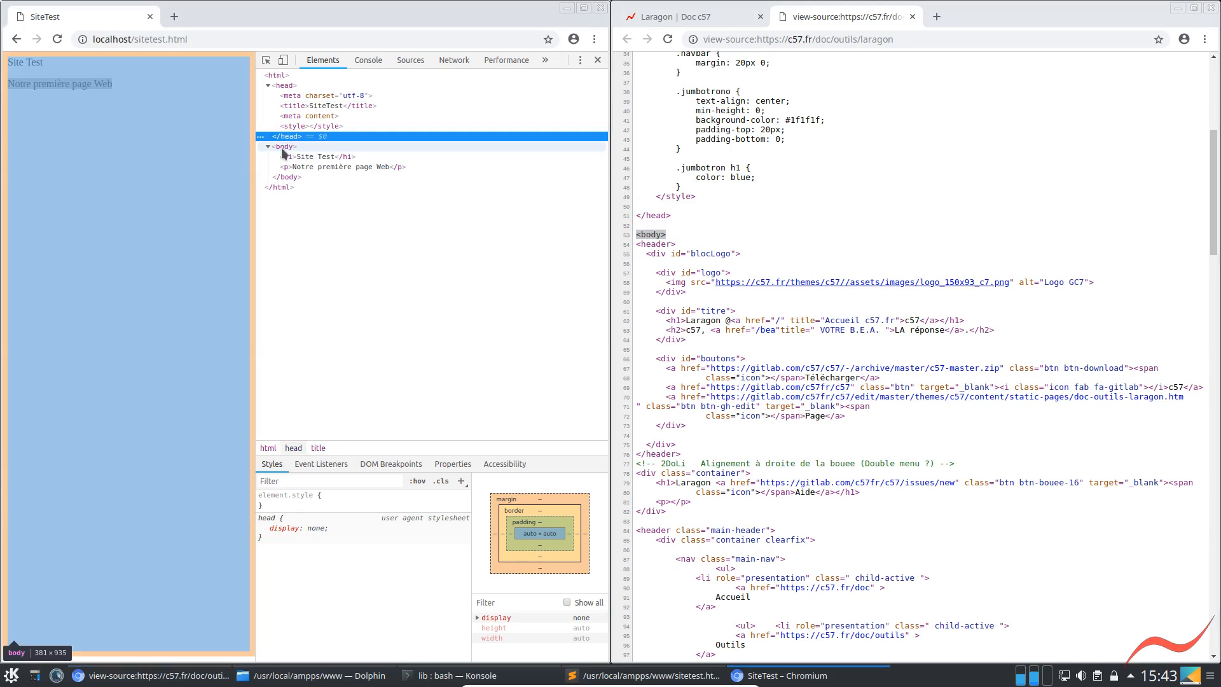
left_click(281, 147)
left_click(284, 180)
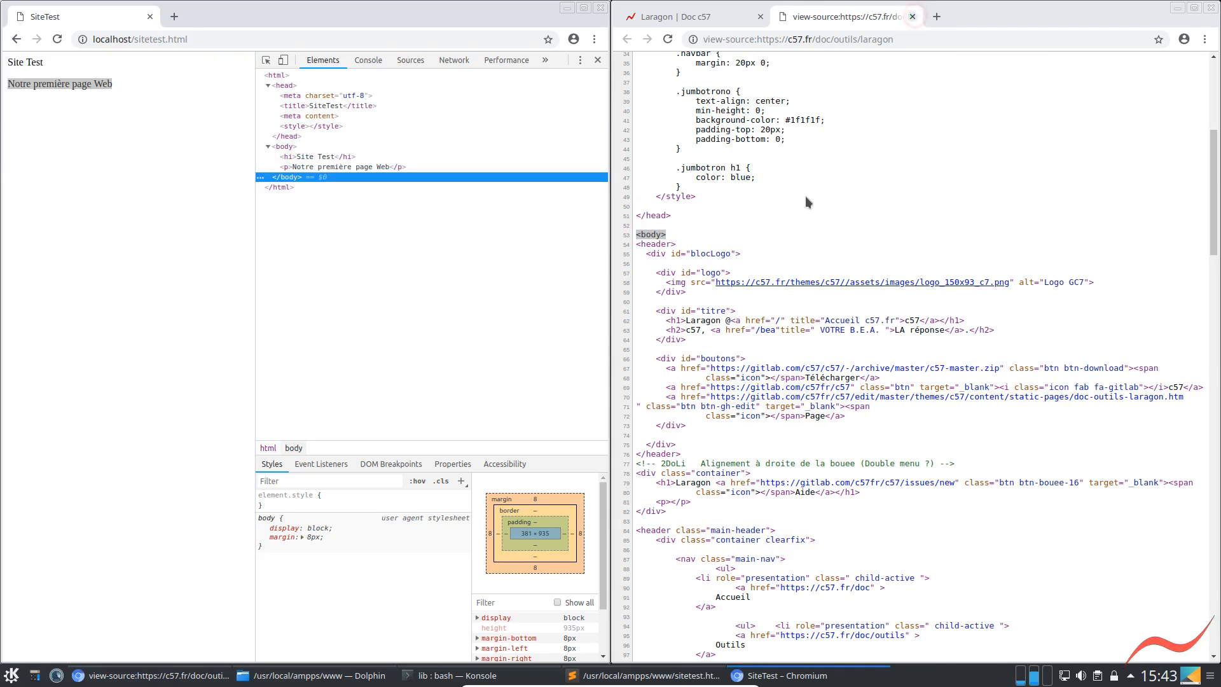
Close the Laragon source, SiteTest and Laragon documentation pages, leaving a blank new tab in each browser window
key("ctrl+w")
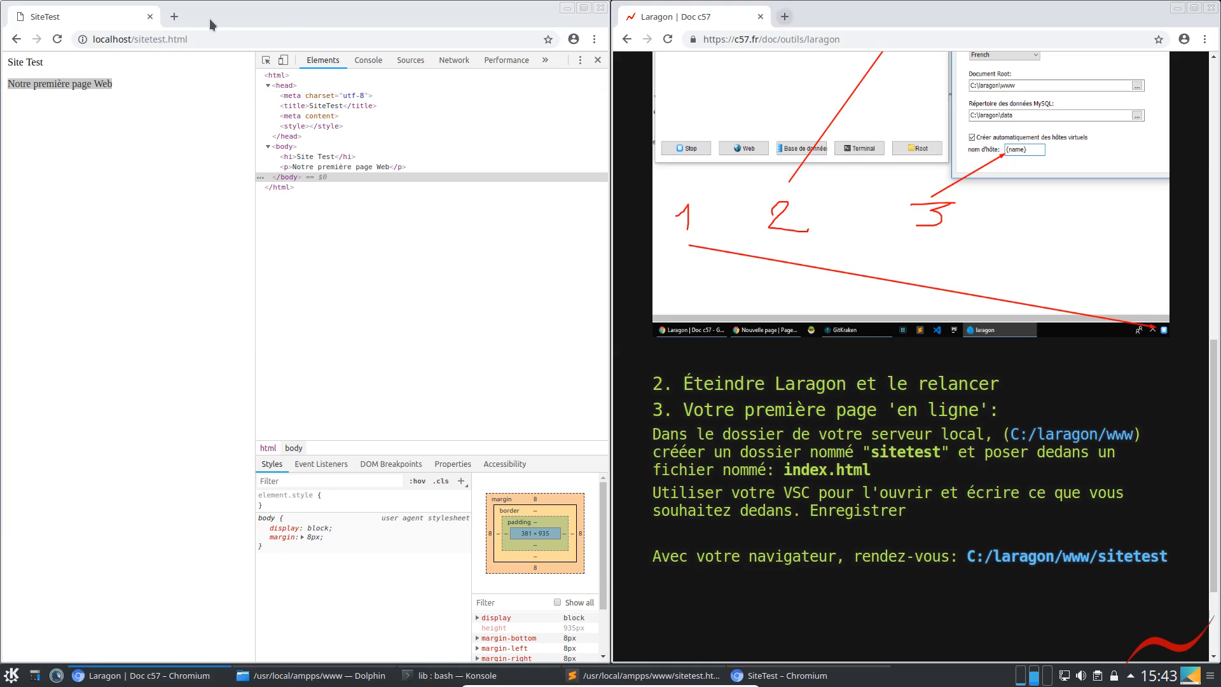
left_click(172, 22)
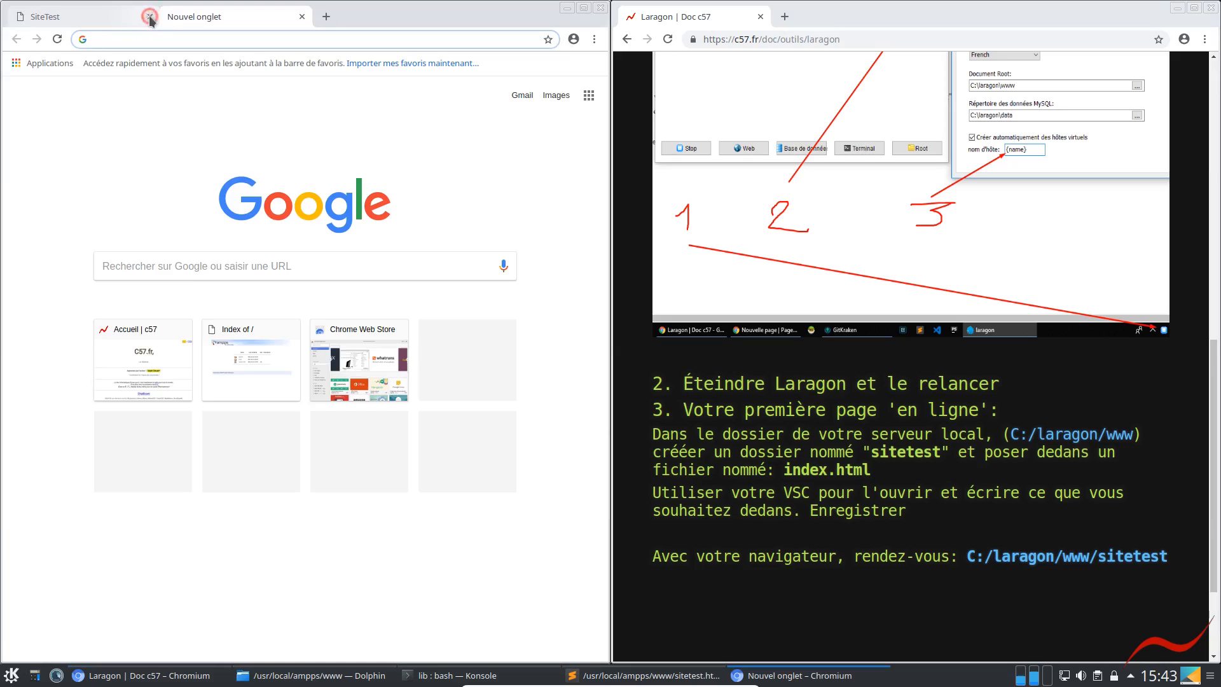
left_click(150, 19)
left_click(786, 18)
left_click(760, 16)
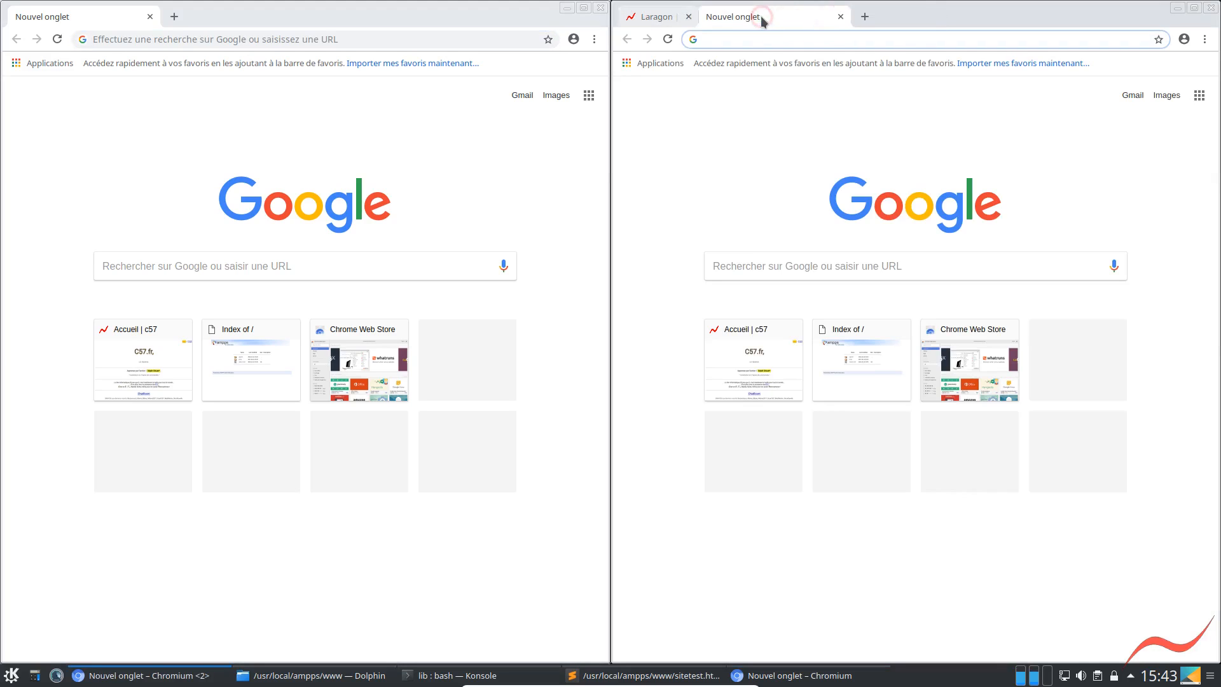
Load localhost/ampps in the browser window that held the SiteTest page
left_click(186, 38)
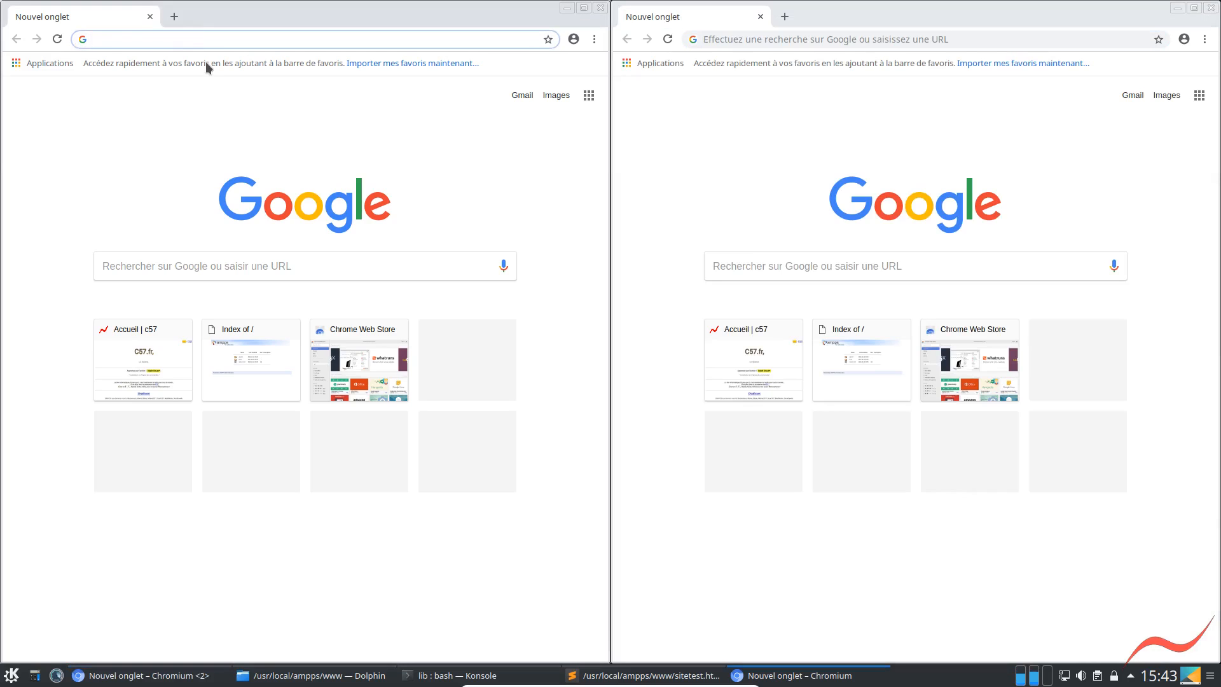
type("local")
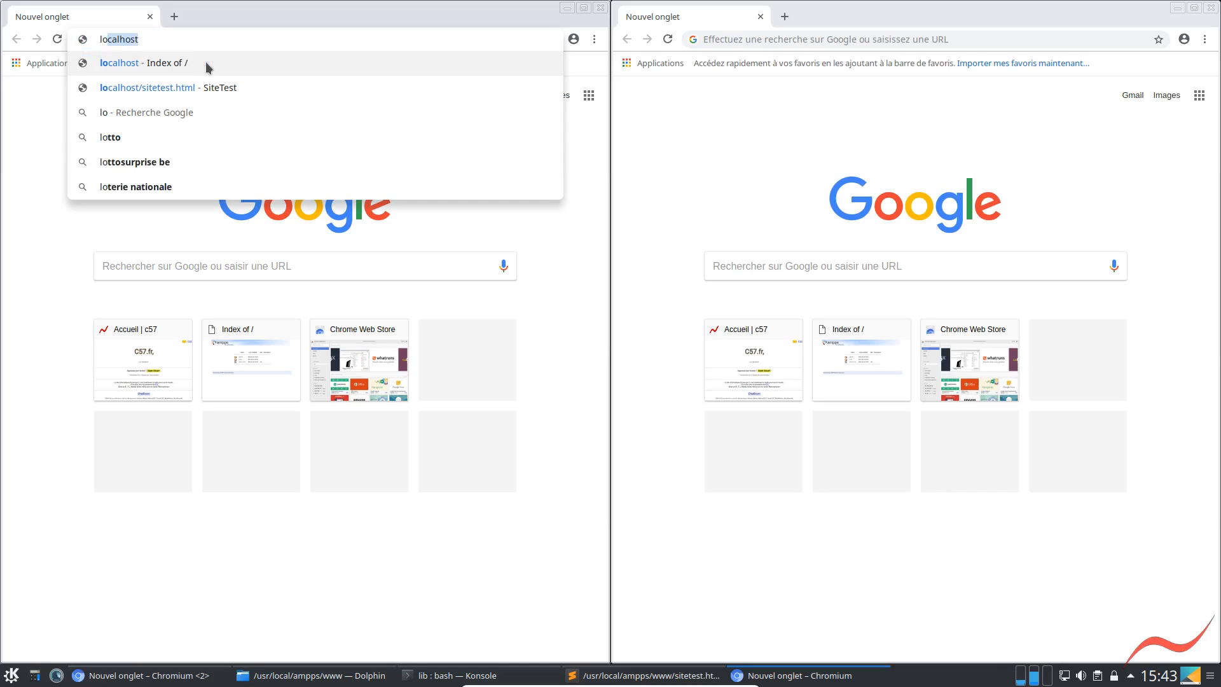
type("host")
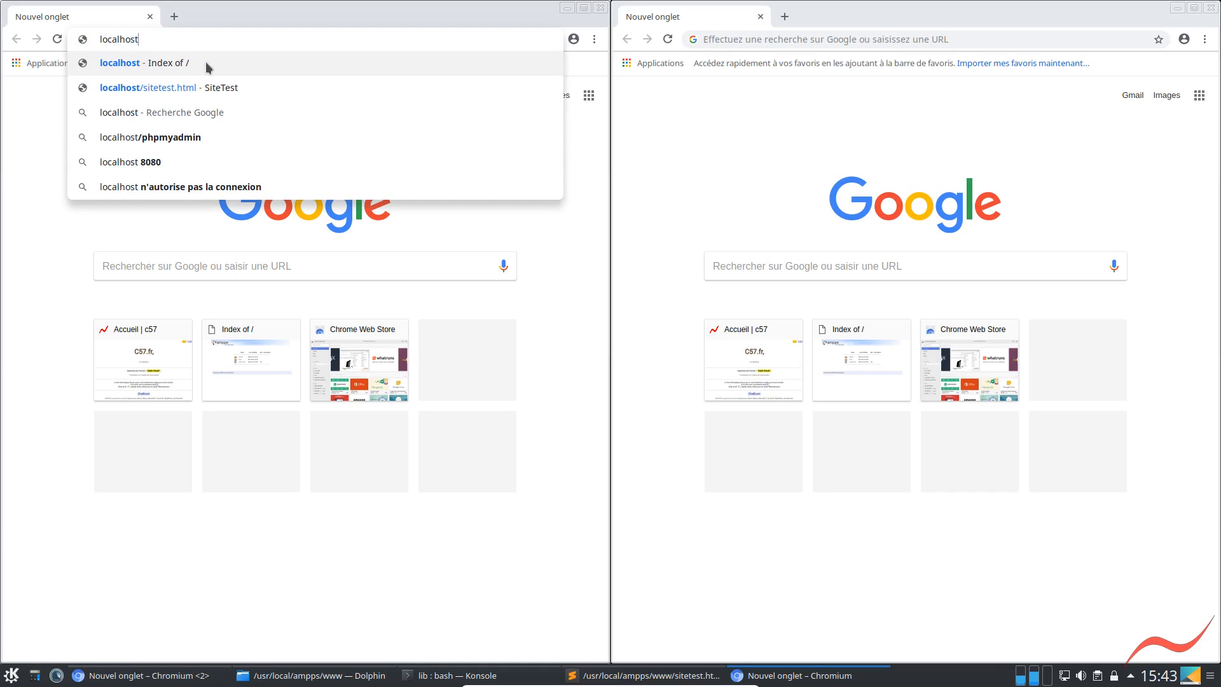
type("/")
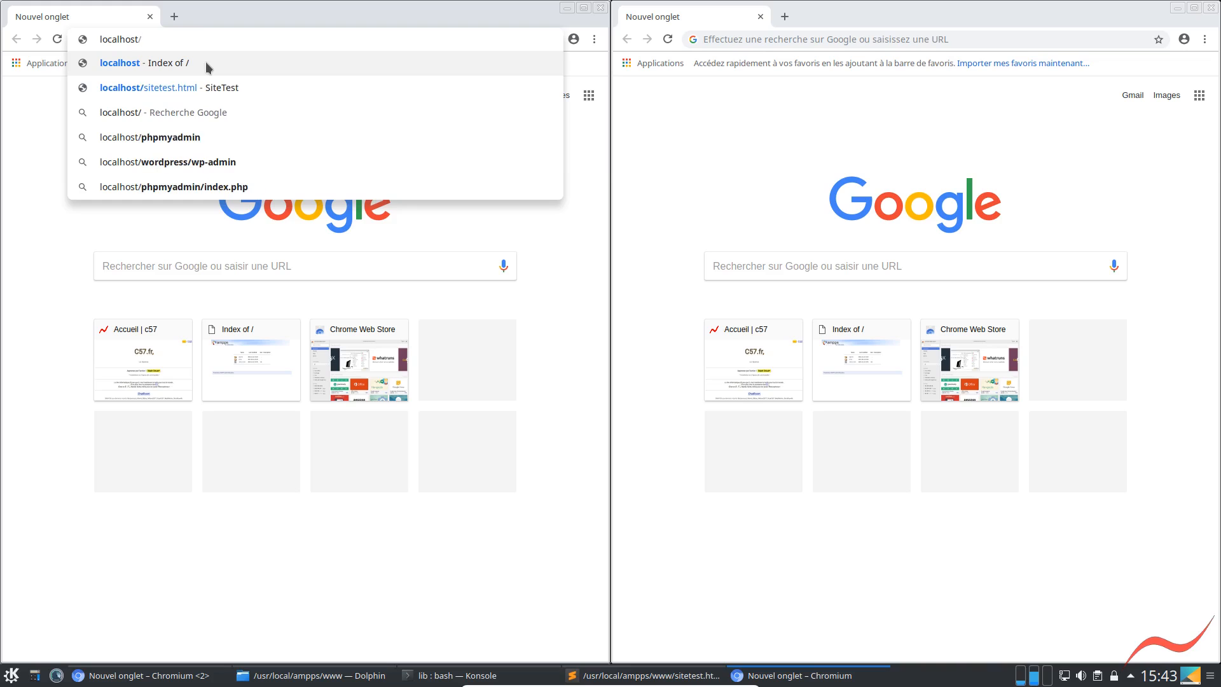
type("ampps")
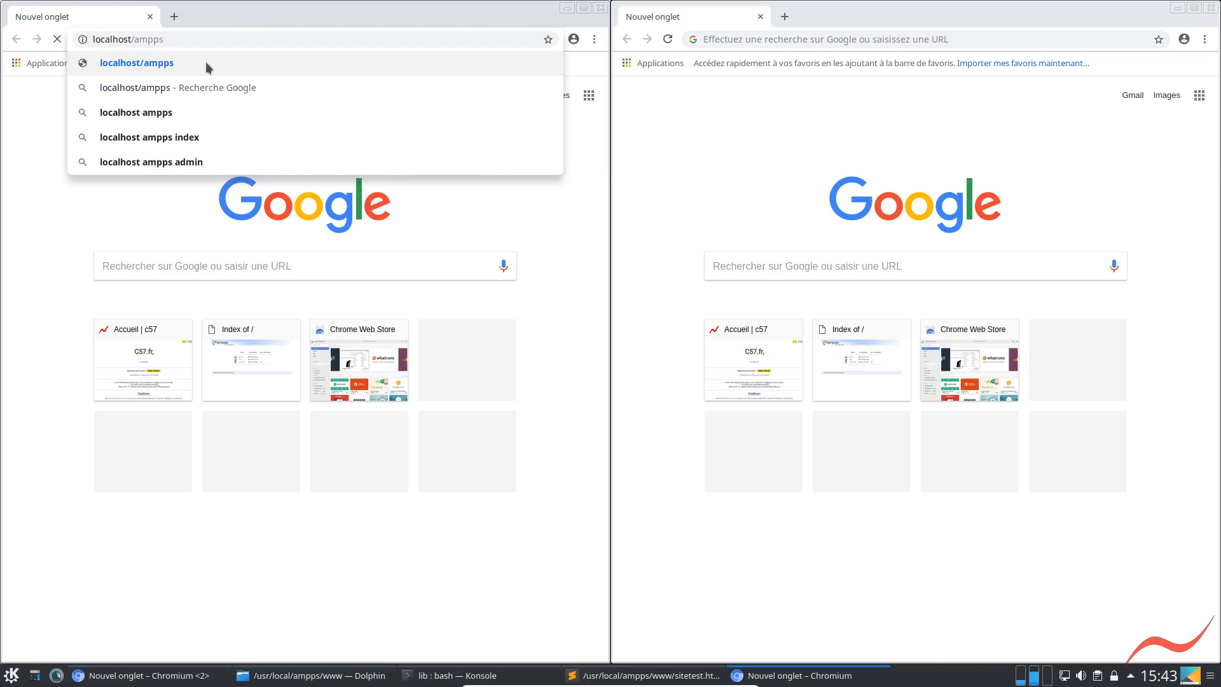
key("Return")
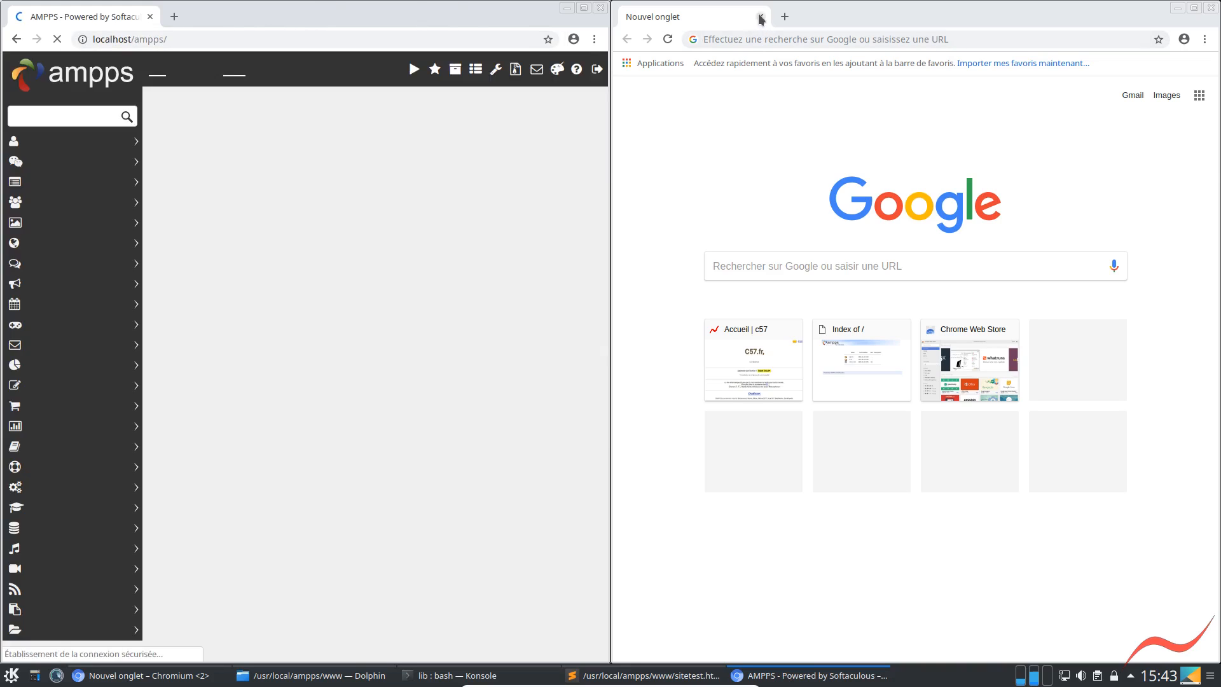
Close the blank browser window and maximize the AMPPS one to look over its configuration tools
left_click(760, 17)
left_click(583, 7)
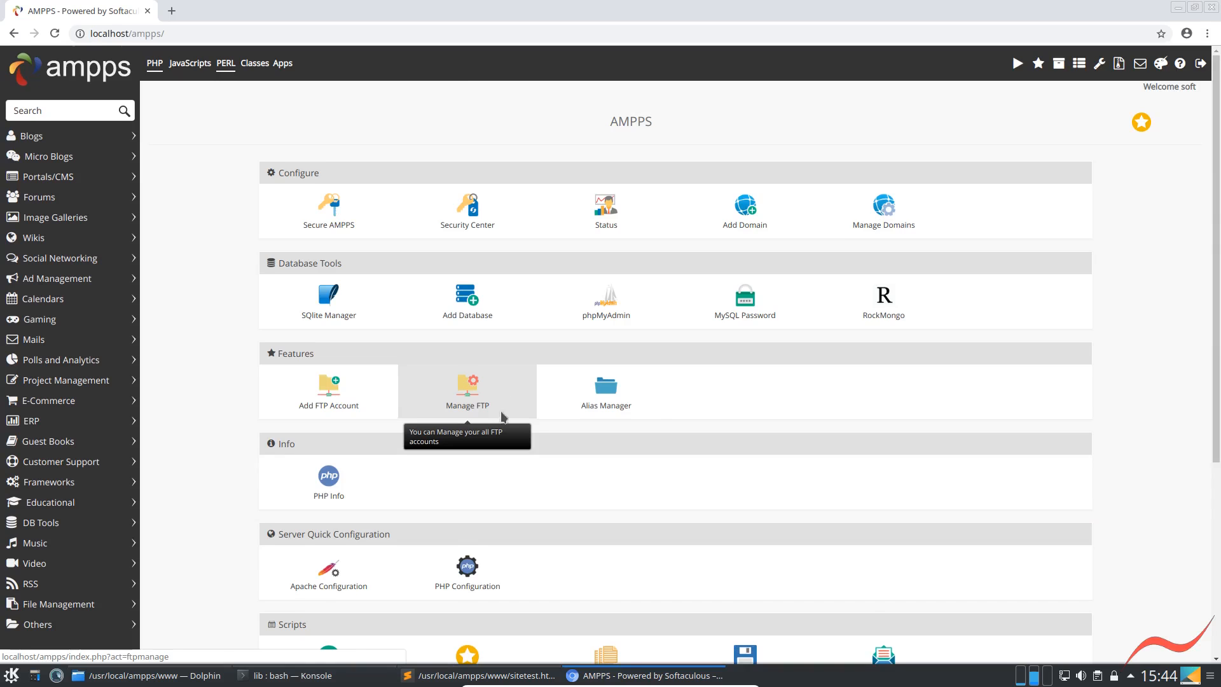
scroll(511, 410, "down", 1)
scroll(509, 411, "up", 1)
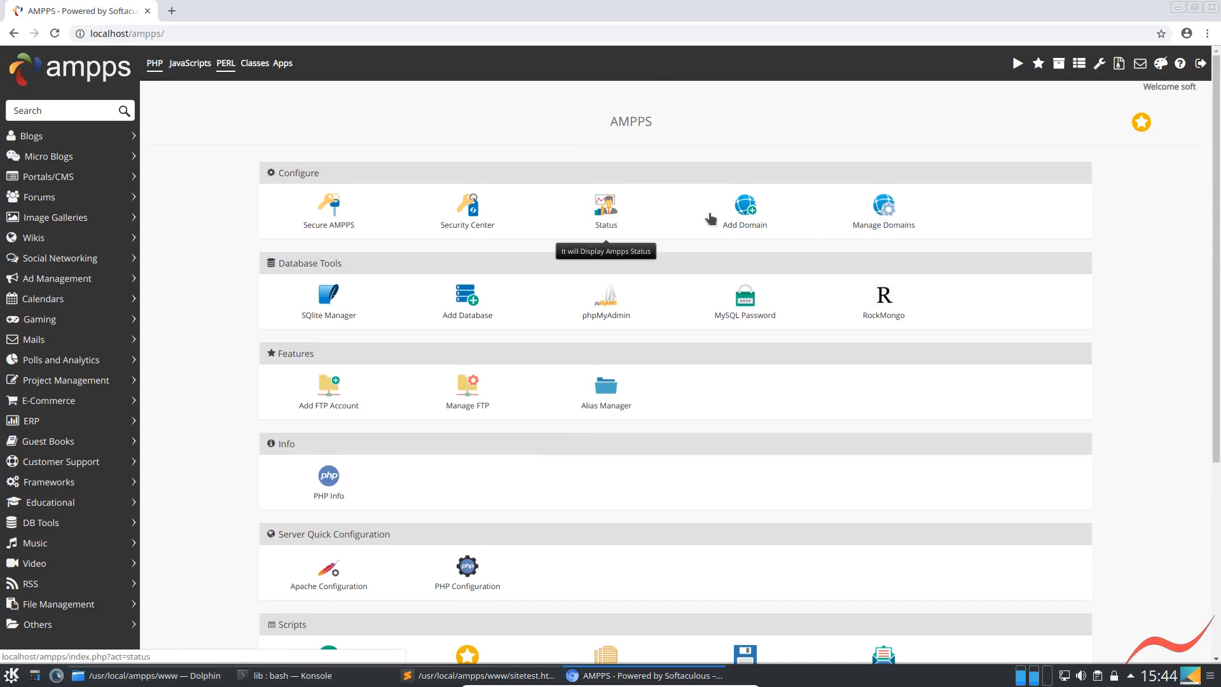
Add a new AMPPS domain named sitetest with the path /usr/local/ampps/www/sitetest
left_click(743, 231)
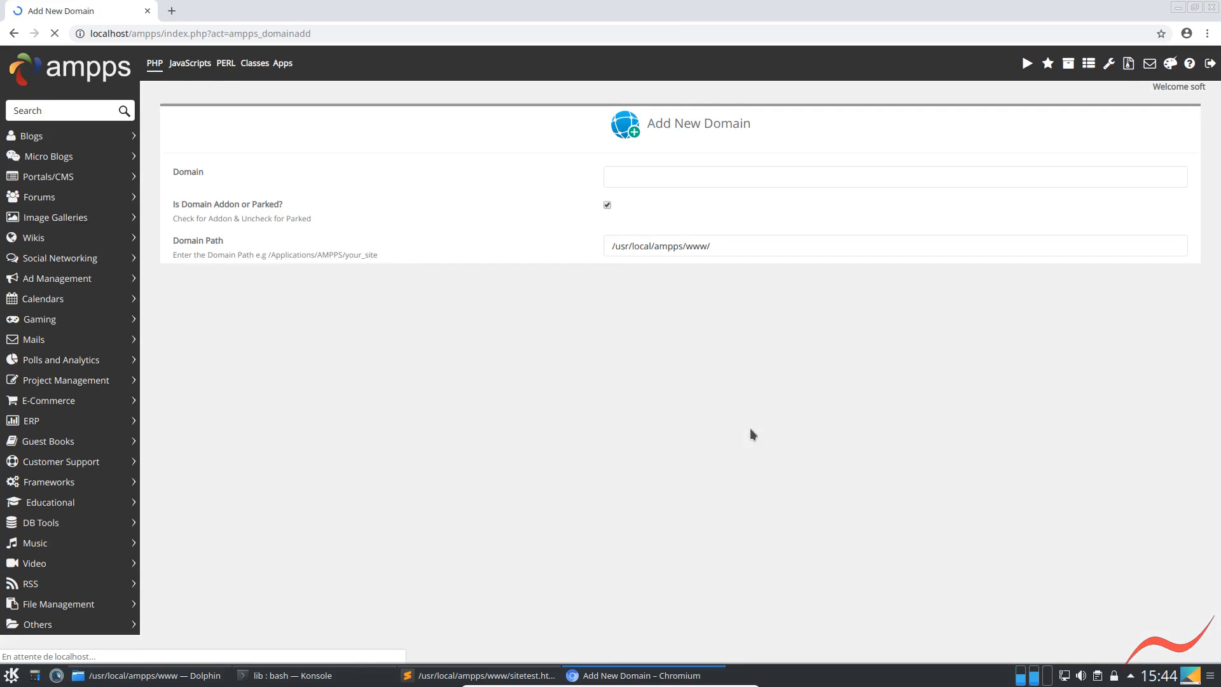
left_click(630, 175)
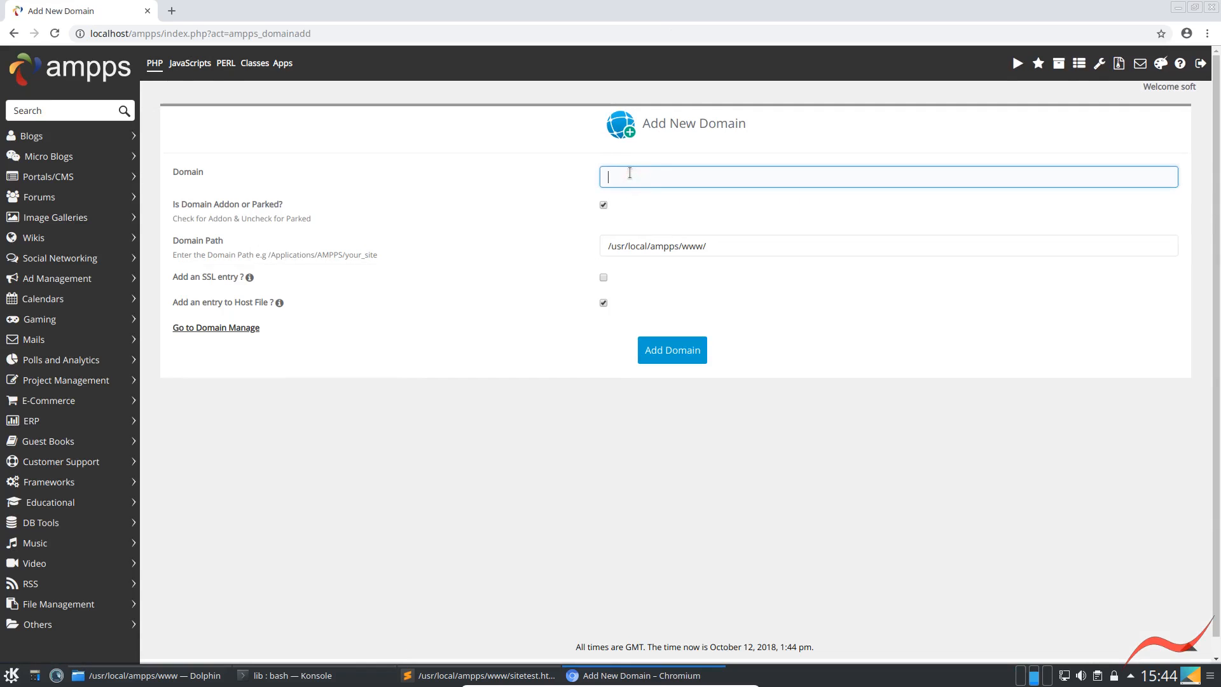
type("Si")
key("Delete")
key("End")
type("test")
left_click(680, 246)
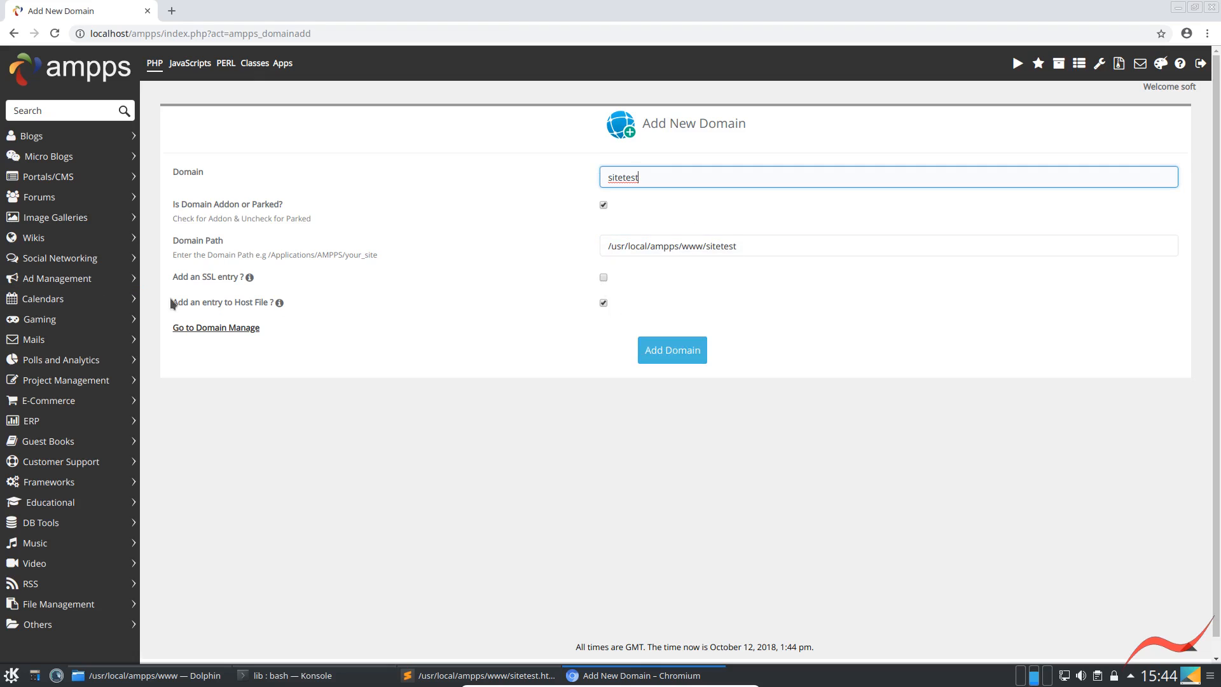
left_click(668, 350)
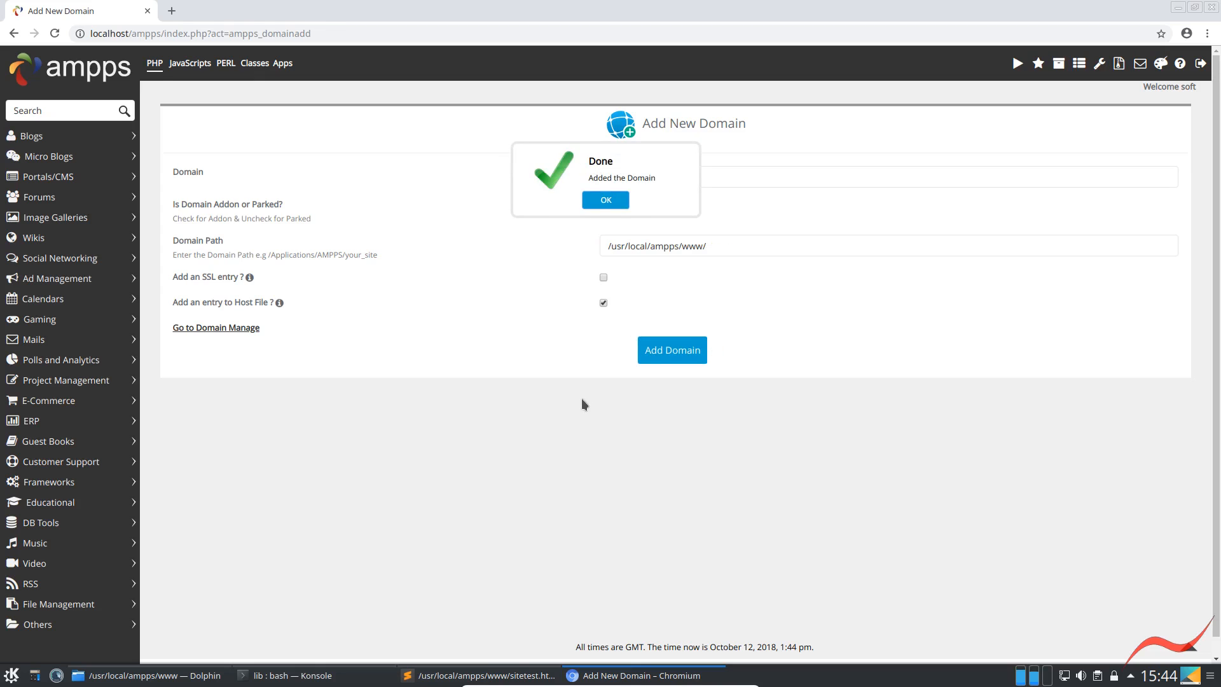
left_click(593, 204)
Minimize the browser, switch to Dolphin, and expand the sitetest folder inside www to check its contents
left_click(1178, 8)
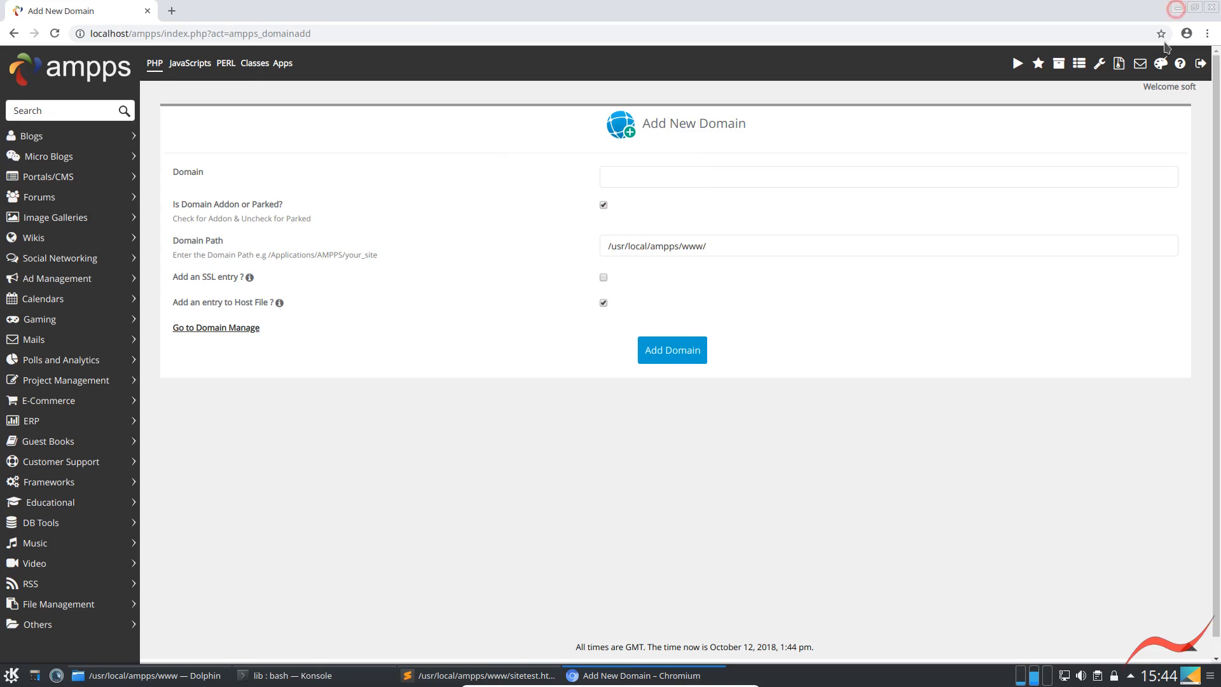
left_click(152, 675)
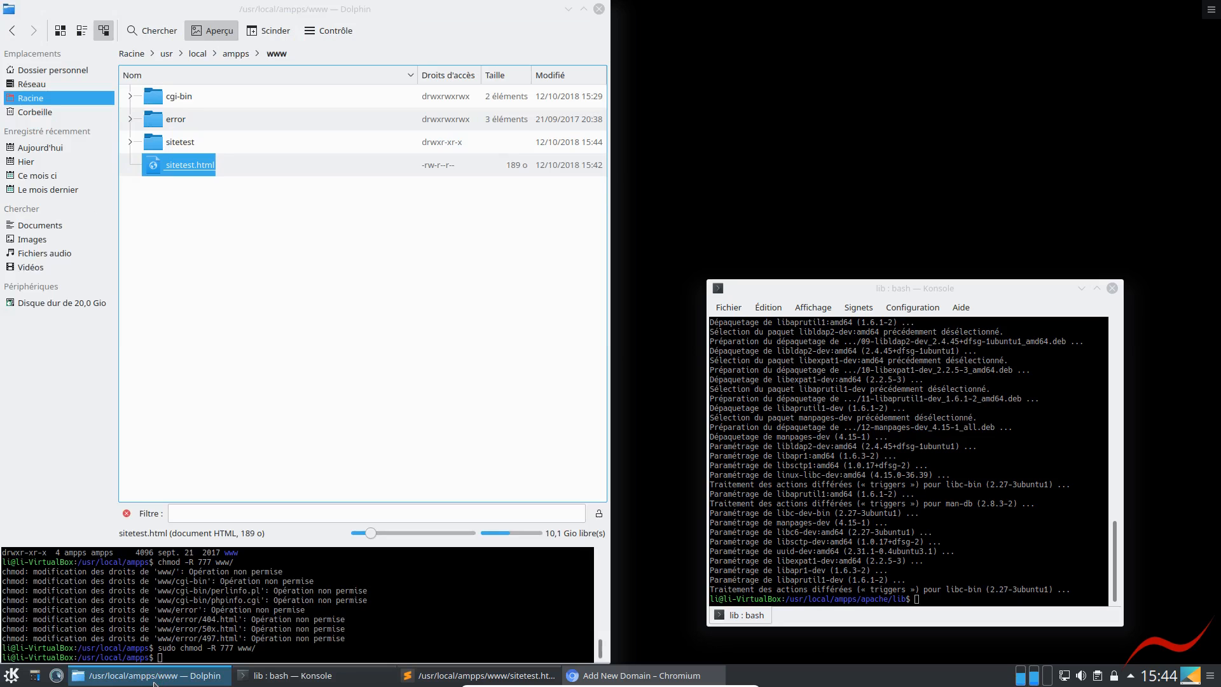
left_click(130, 142)
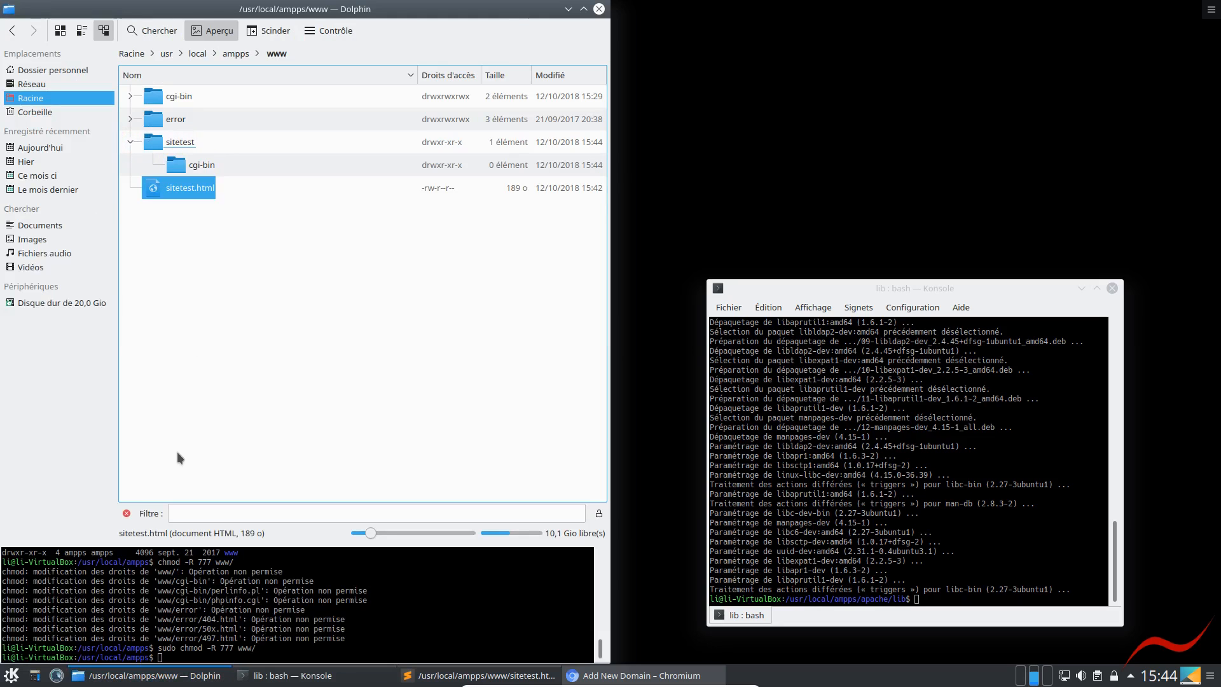
left_click(194, 166)
left_click(285, 349)
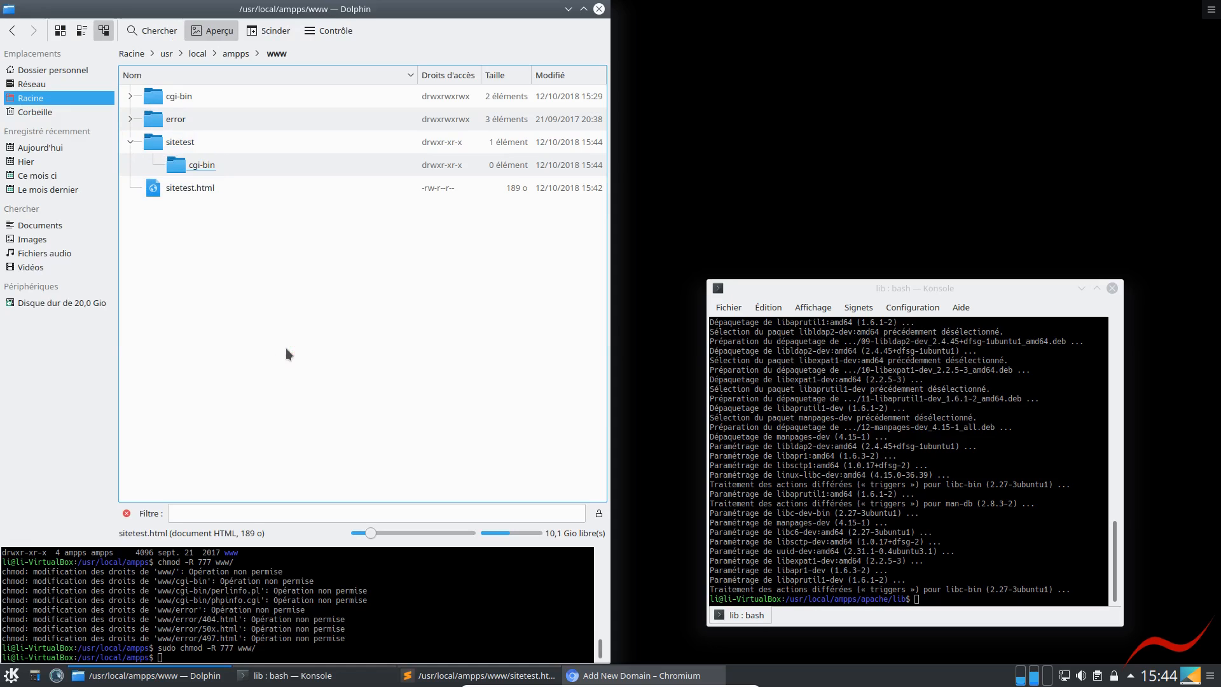
Try to move sitetest.html into the sitetest folder
left_click_drag(158, 188, 158, 146)
left_click(187, 148)
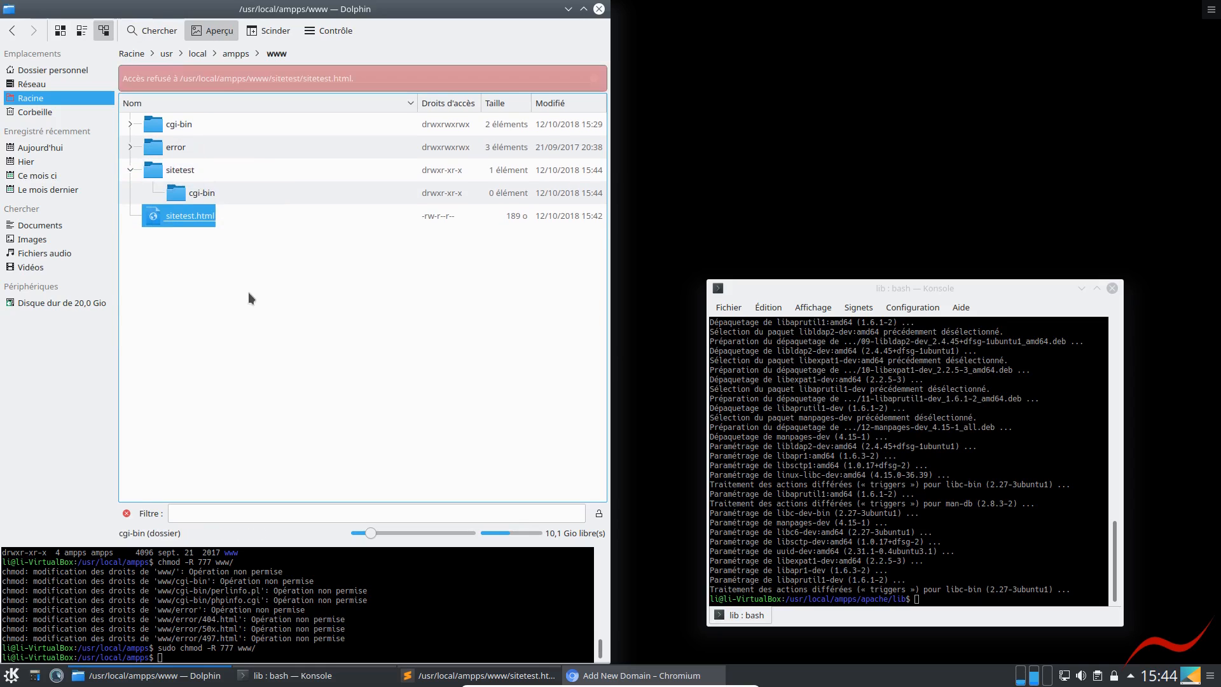
left_click(248, 291)
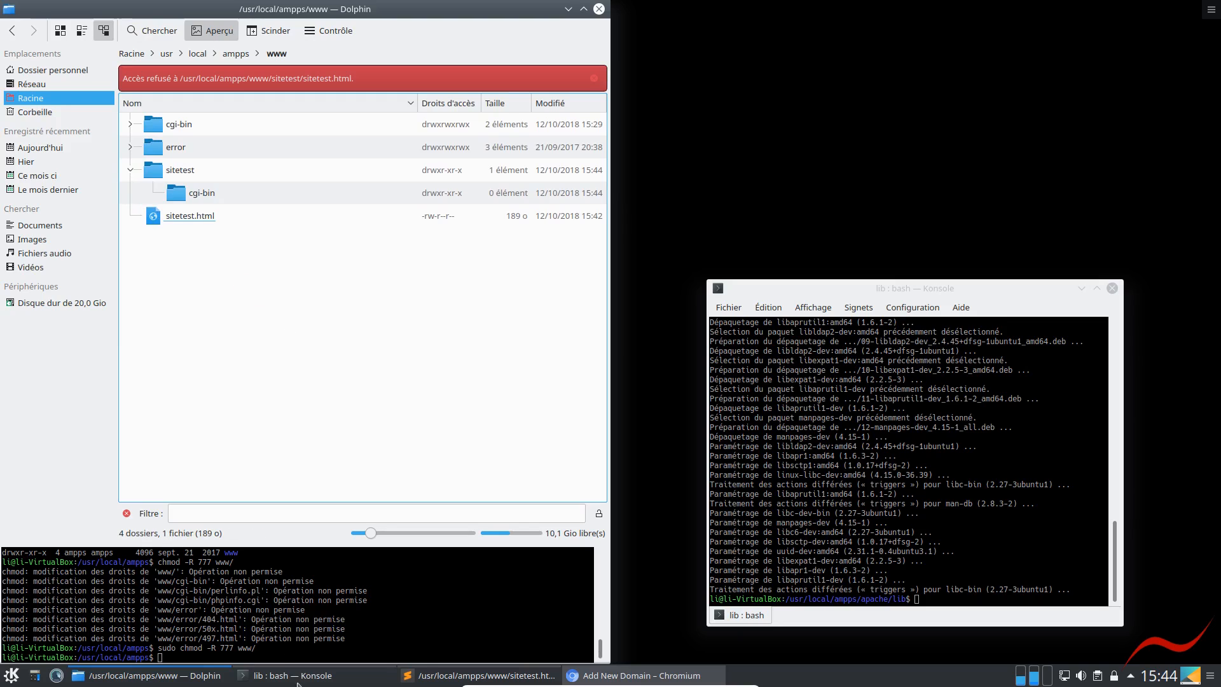
Rerun sudo chmod -R 777 www/ in Dolphin's embedded terminal
left_click(414, 644)
key("Up")
key("Return")
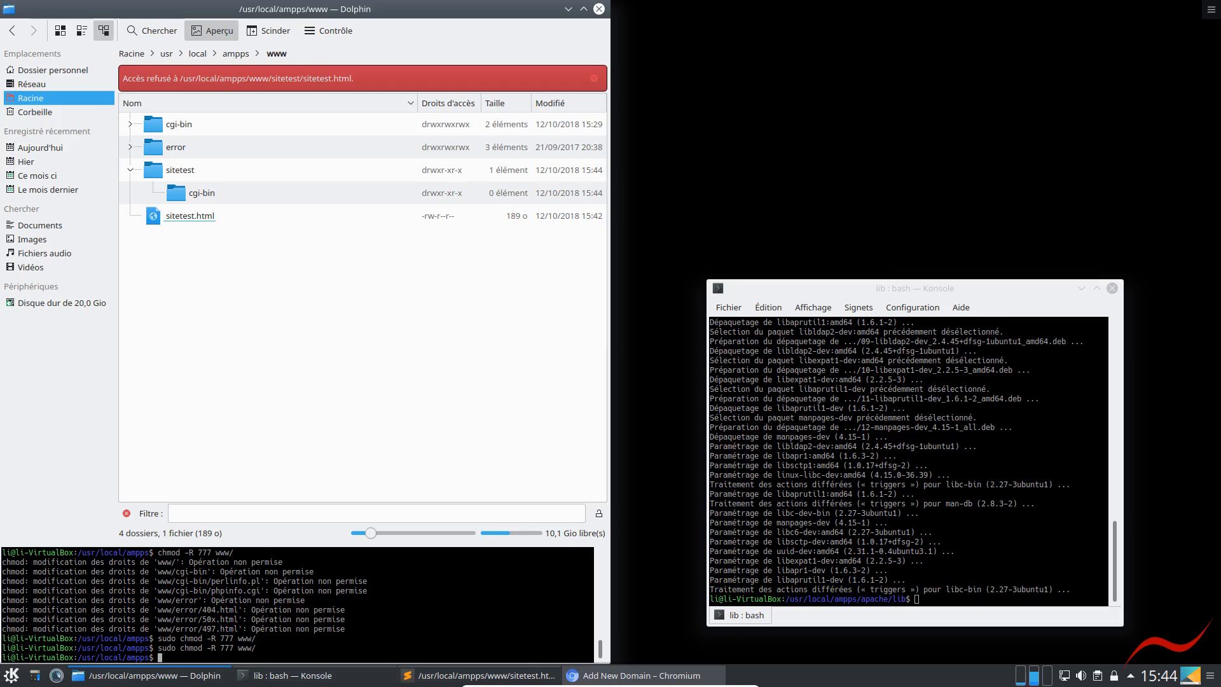
Move sitetest.html from the www folder into its sitetest subfolder
left_click_drag(188, 211, 173, 172)
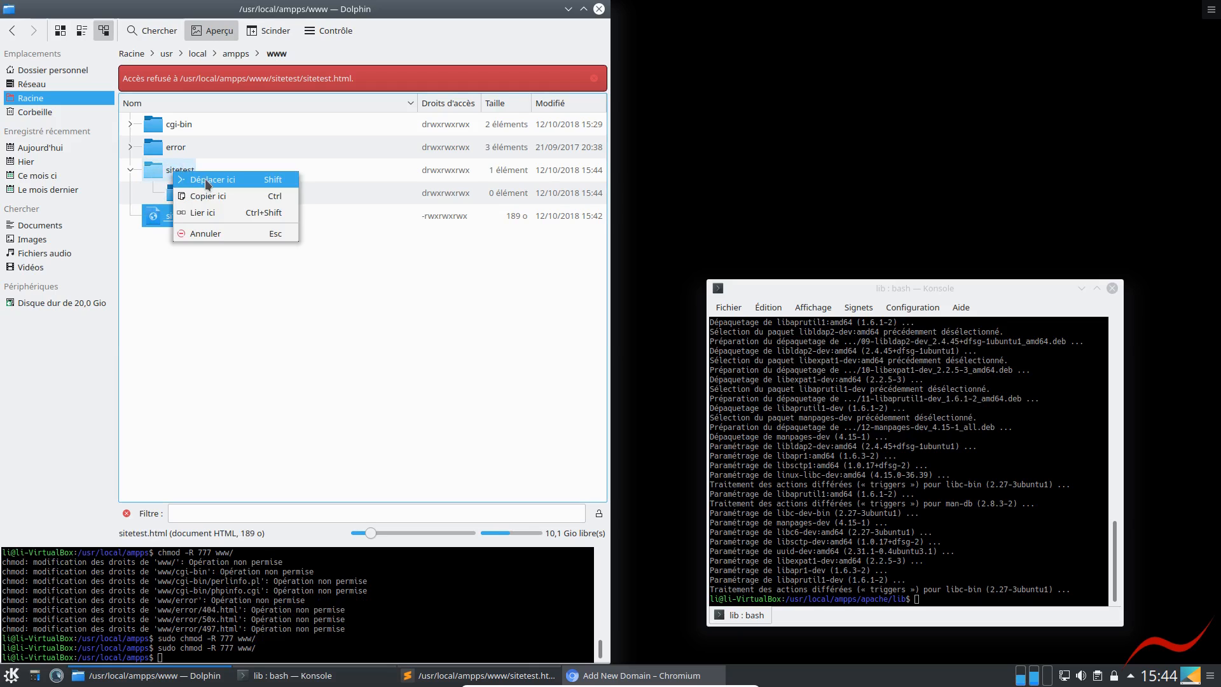
left_click(205, 179)
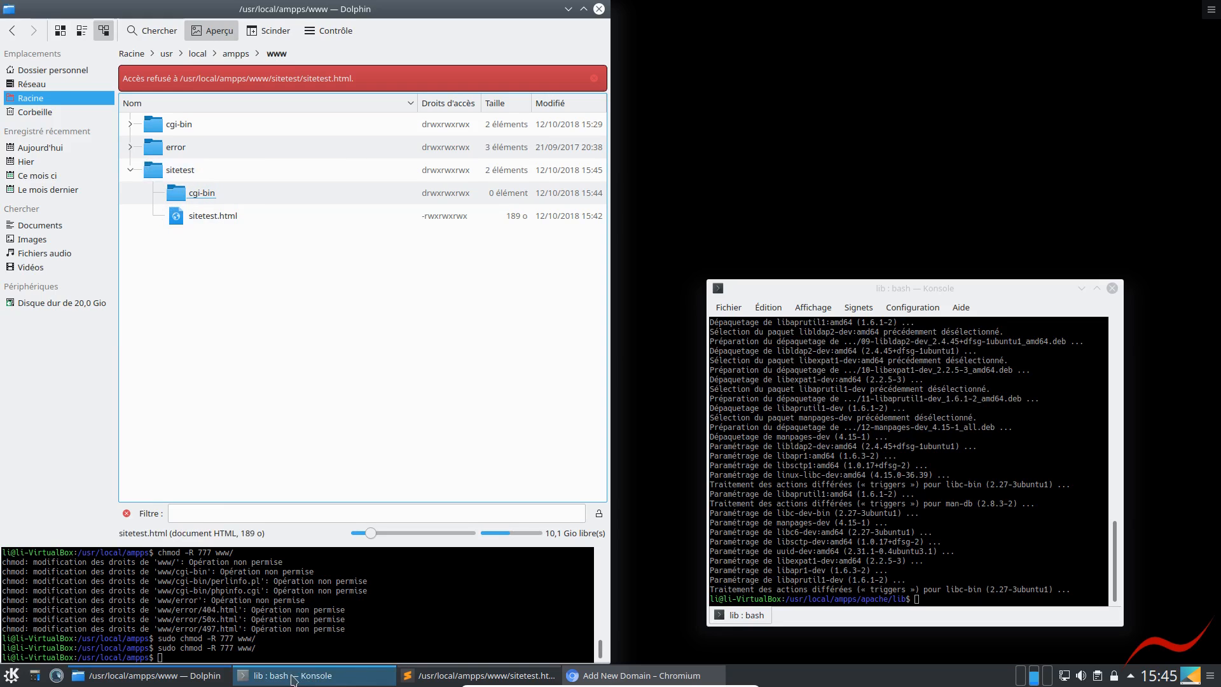
Switch to Chromium, tile it beside Dolphin on the right half of the desktop, and open localhost/sitetest.html in a new tab
left_click(636, 679)
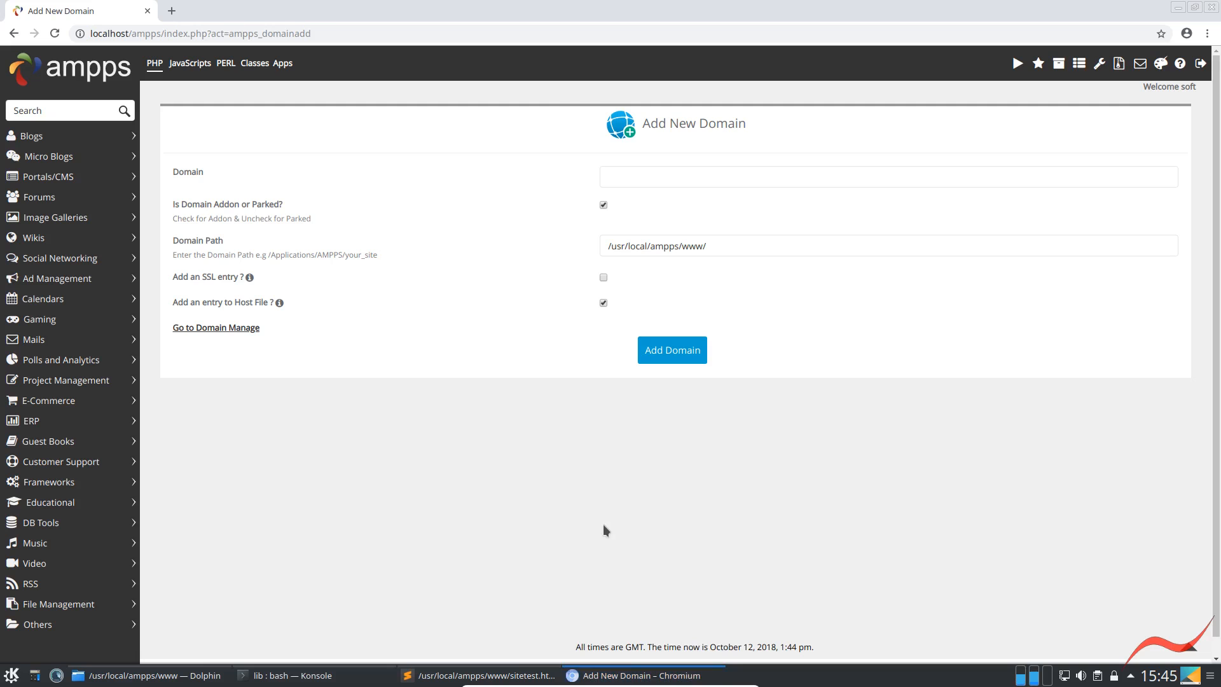
key("super+Right")
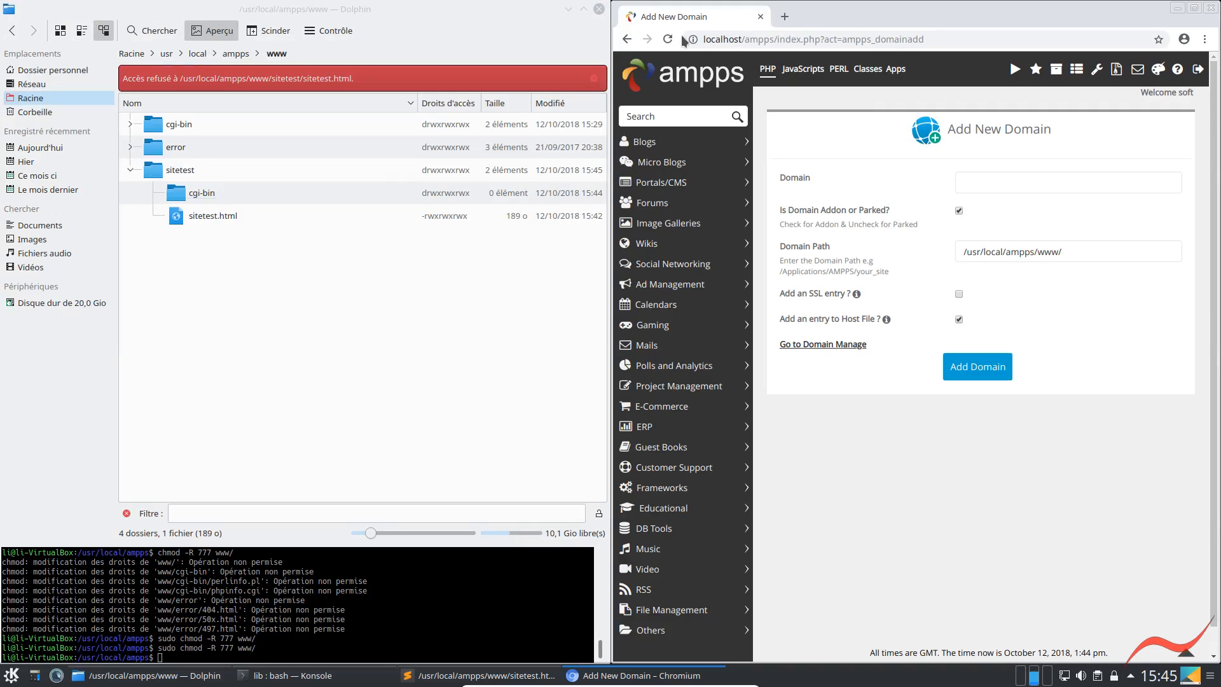
left_click(785, 19)
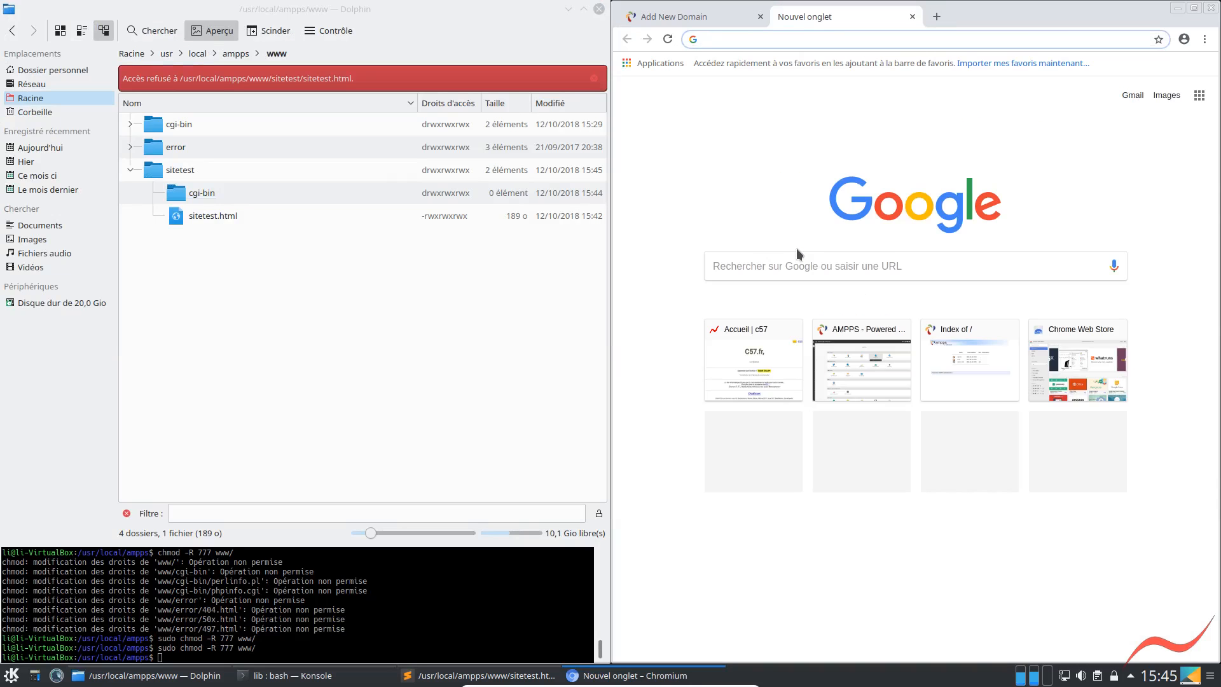
type("lo")
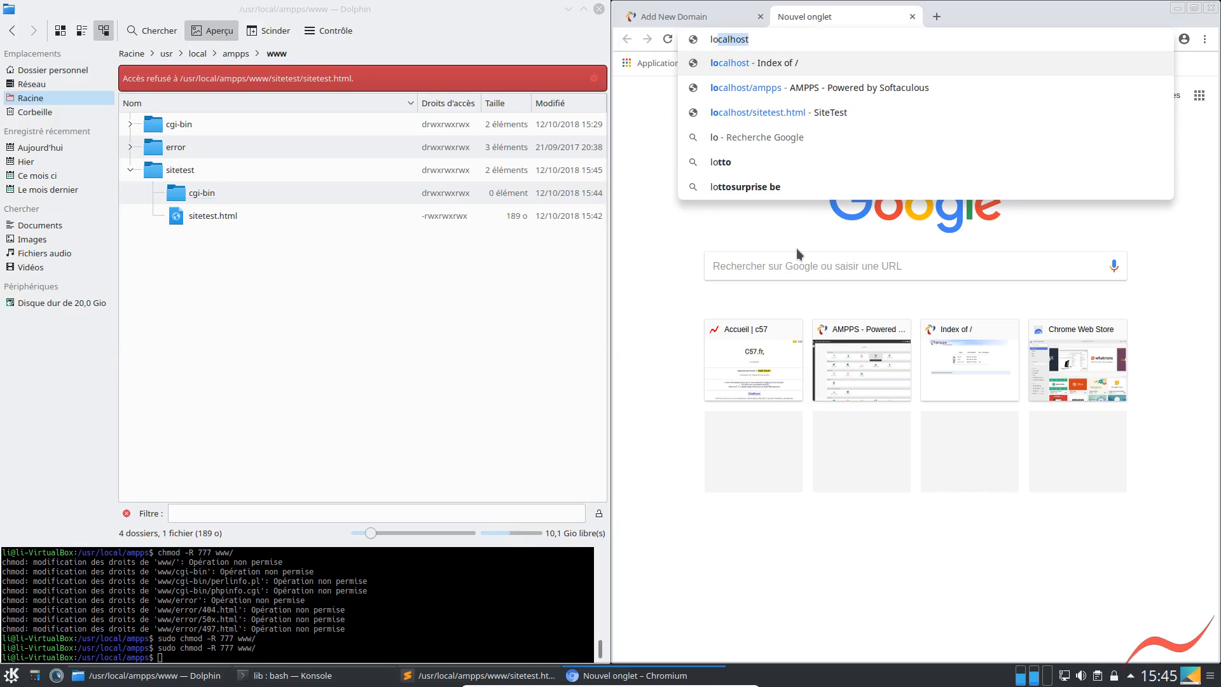
key("Down")
key("Down")
key("Down")
key("Up")
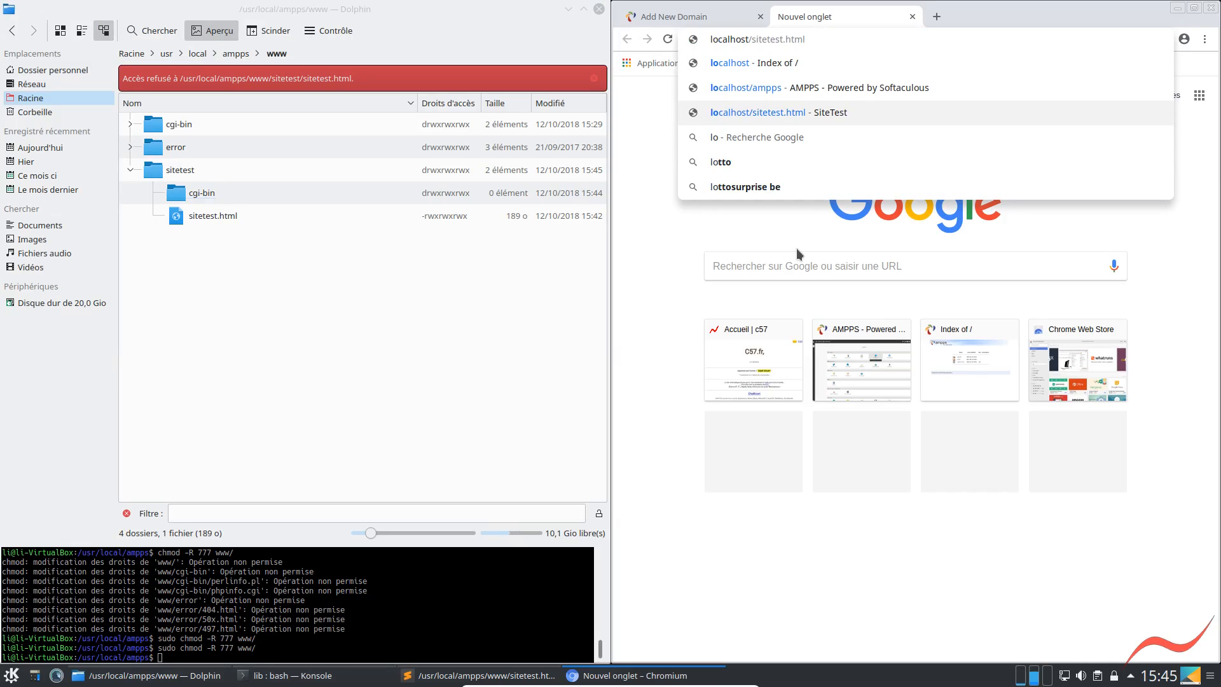
key("Return")
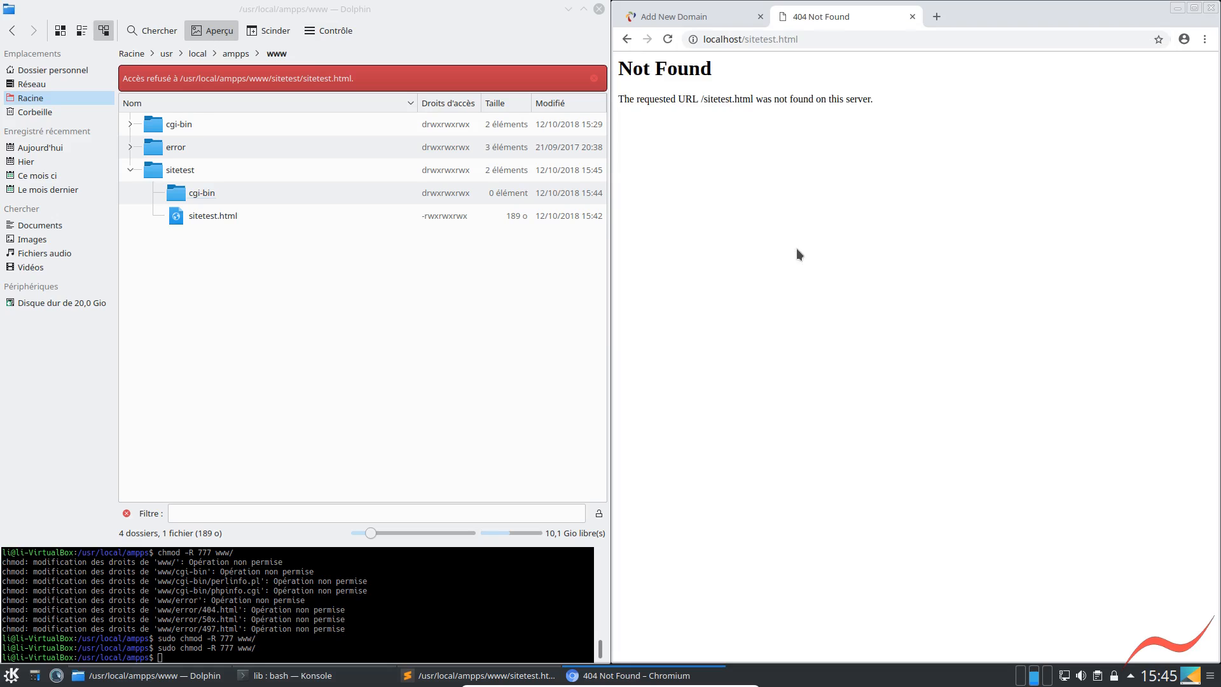
Shorten the page address to localhost/sitetest/ and load the folder's index
key("ctrl+l")
key("End")
key("BackSpace")
key("BackSpace")
key("BackSpace")
key("BackSpace")
key("BackSpace")
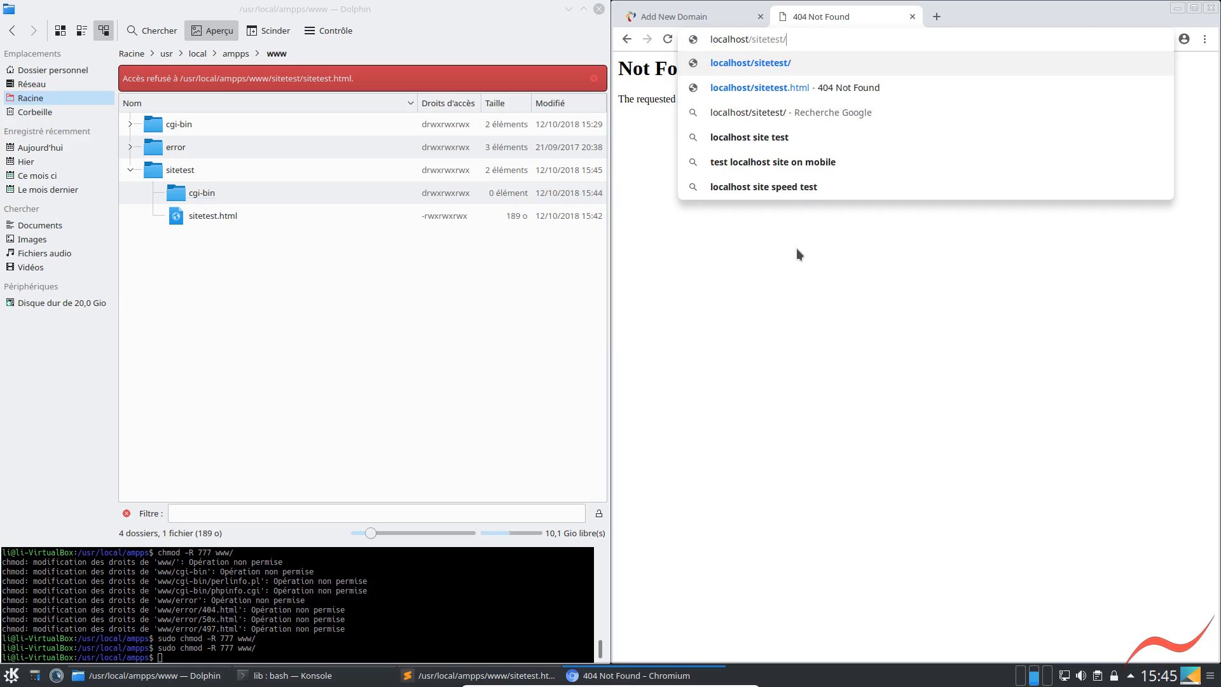
key("Return")
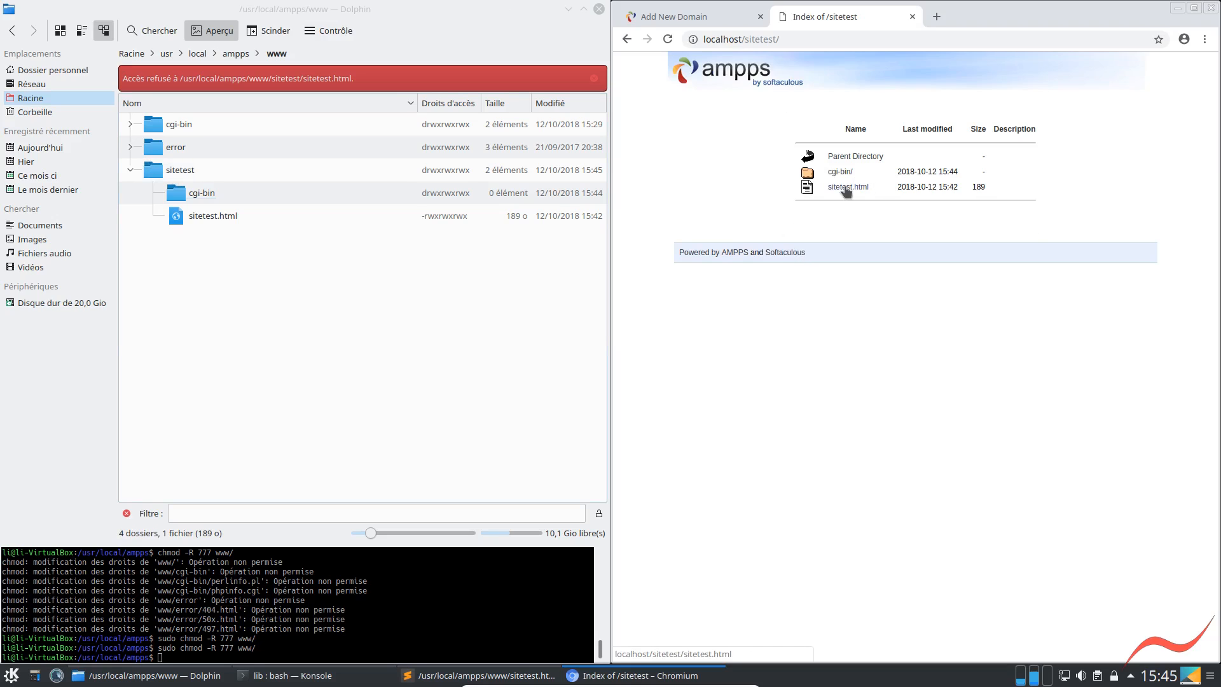
Rename sitetest.html in the sitetest folder to index.html in Dolphin and reload localhost/sitetest/ in Chromium
left_click(208, 218)
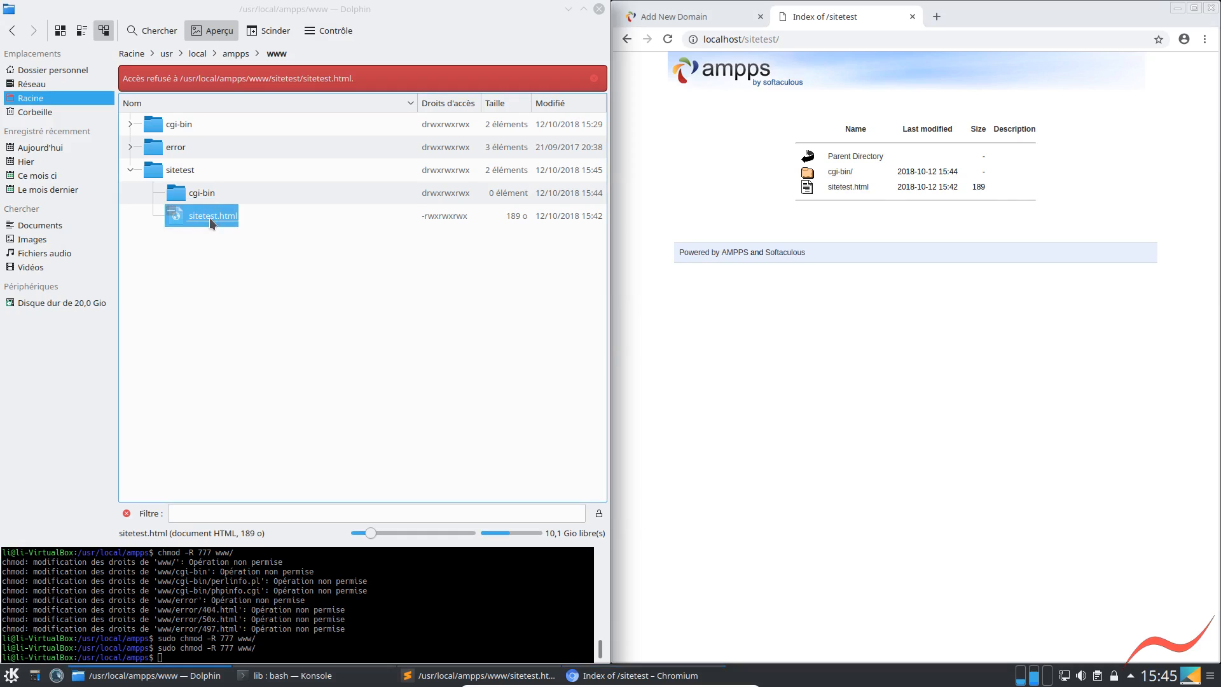
key("F2")
type("index")
key("Return")
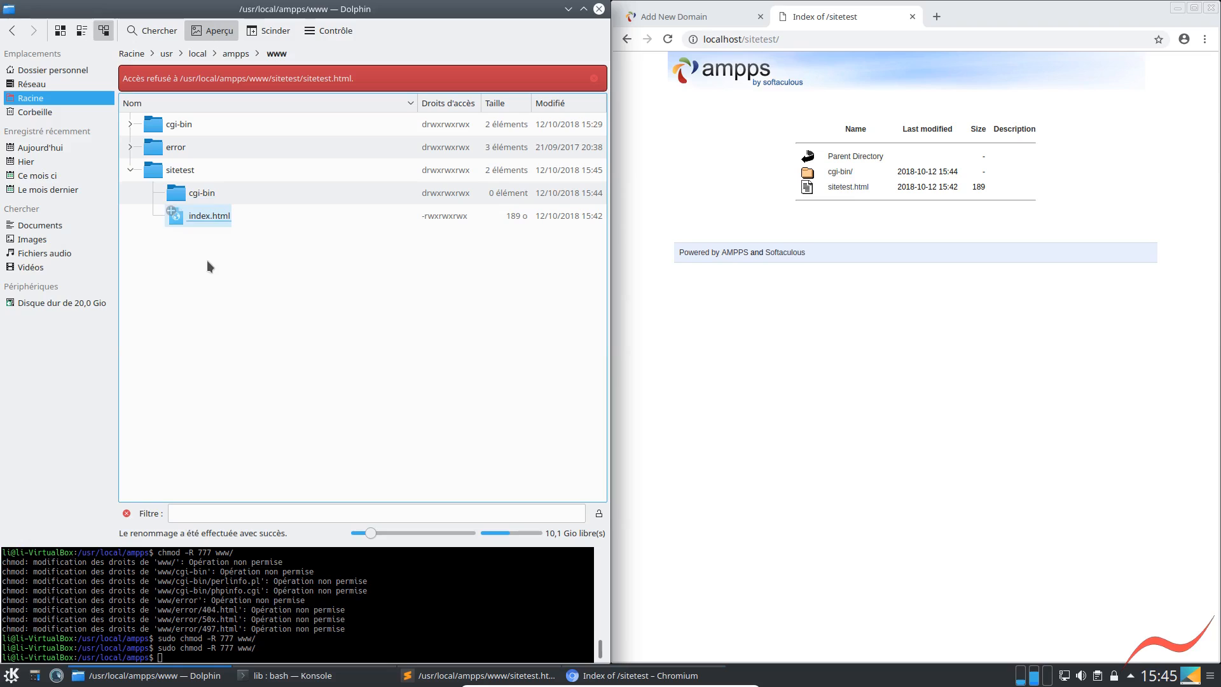
left_click(668, 39)
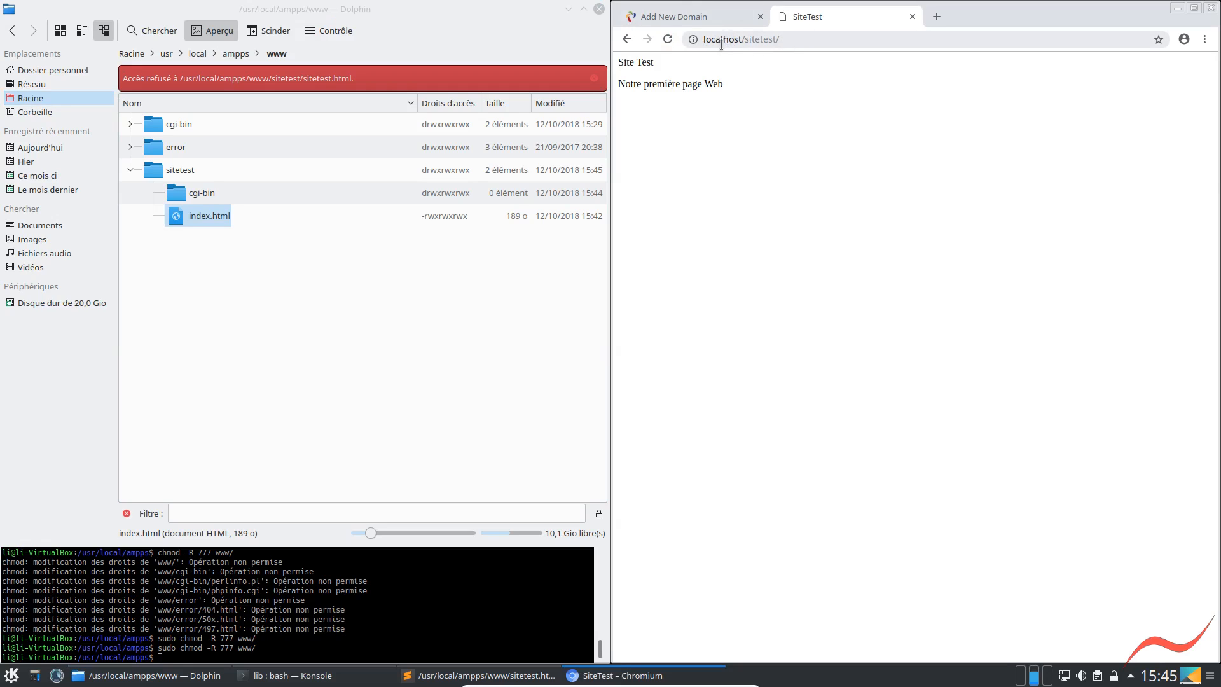
Open the sitetest domain in another new browser tab
left_click(939, 17)
type("sitetest/")
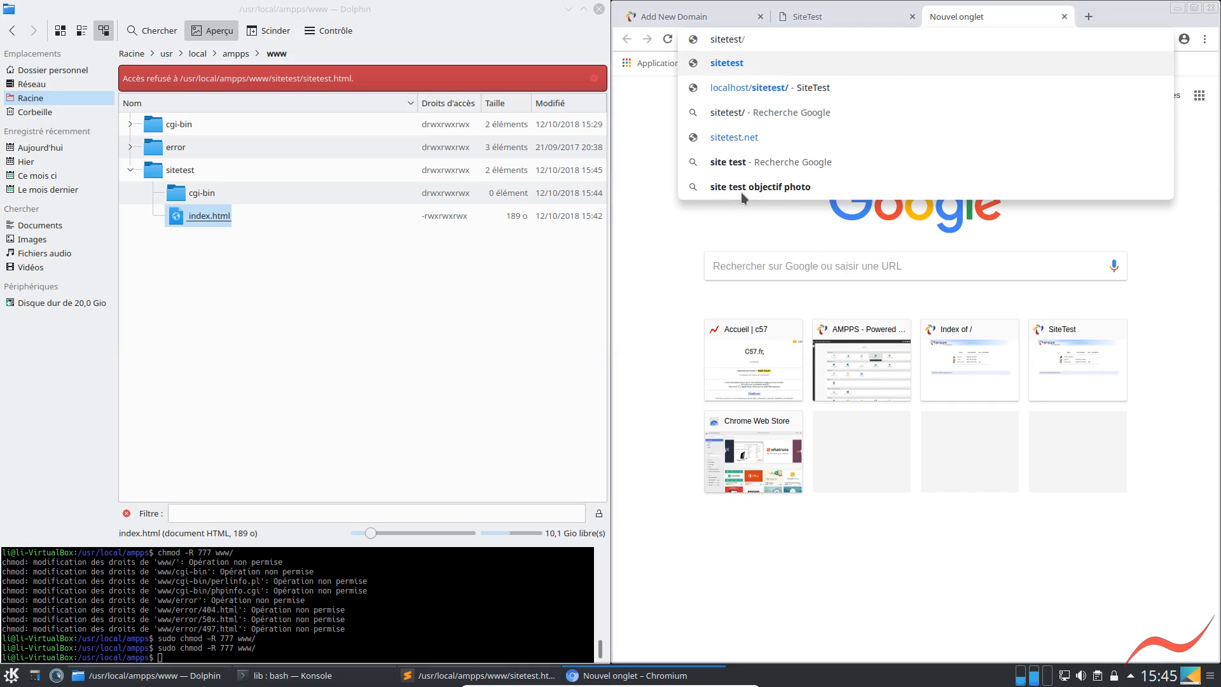
key("Return")
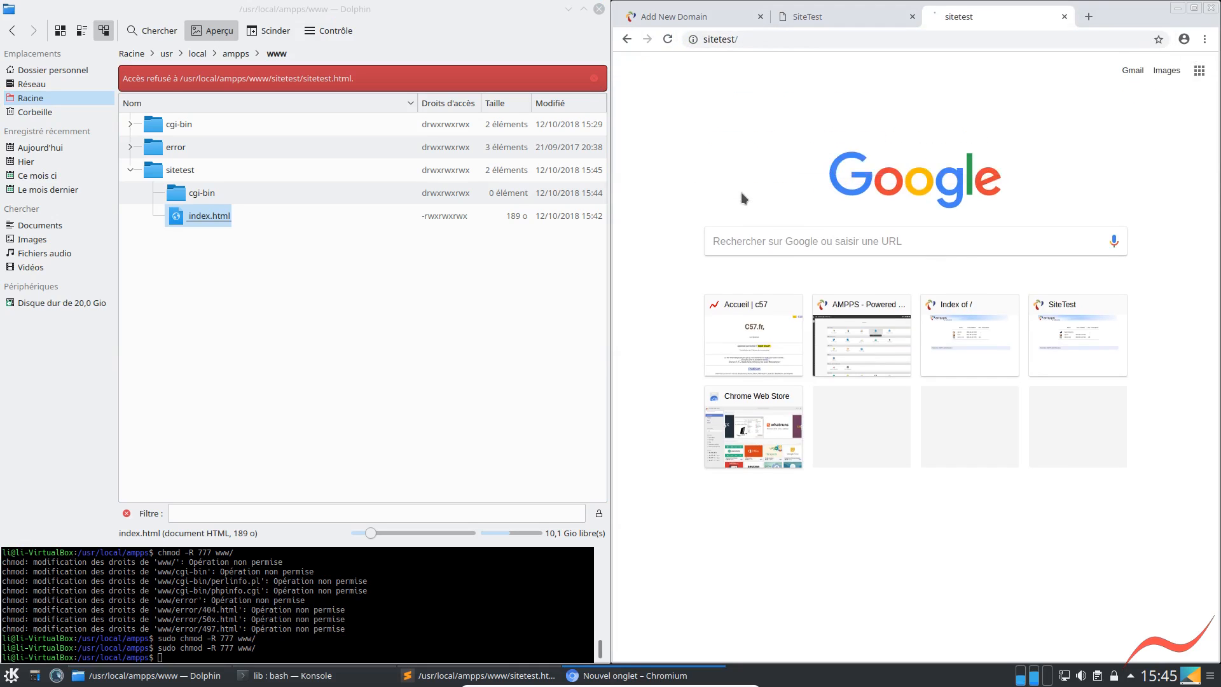
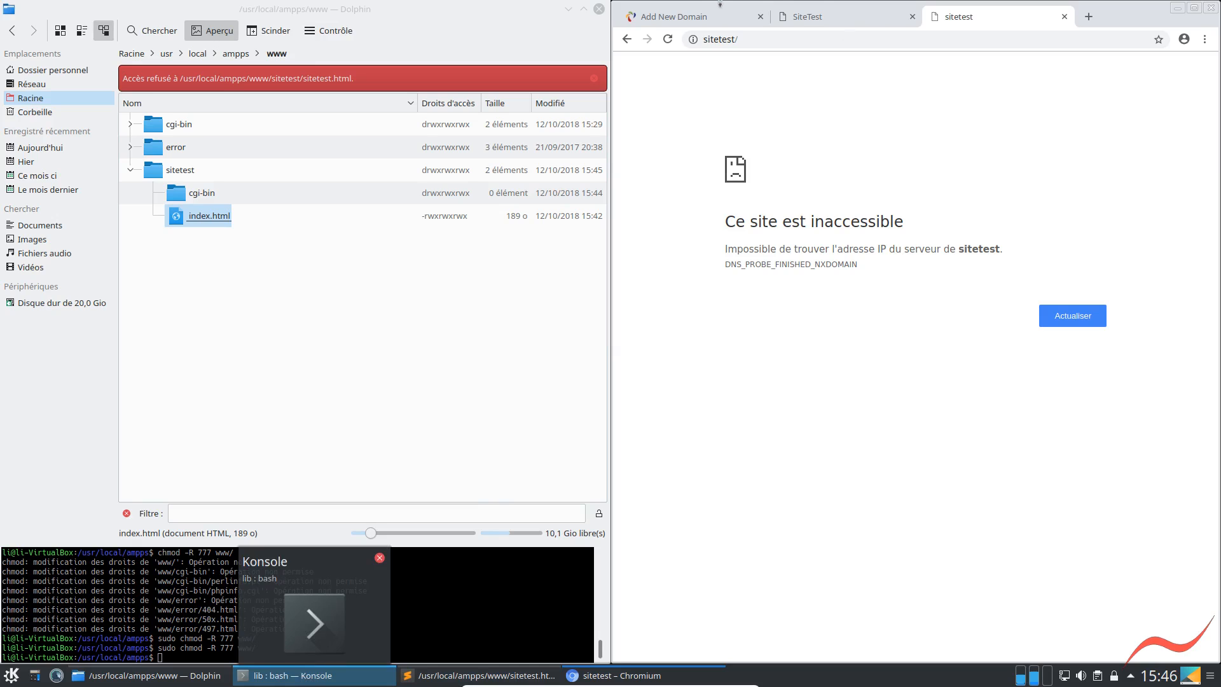
Review the AMPPS Add New Domain form and return to the sitetest page
left_click(696, 17)
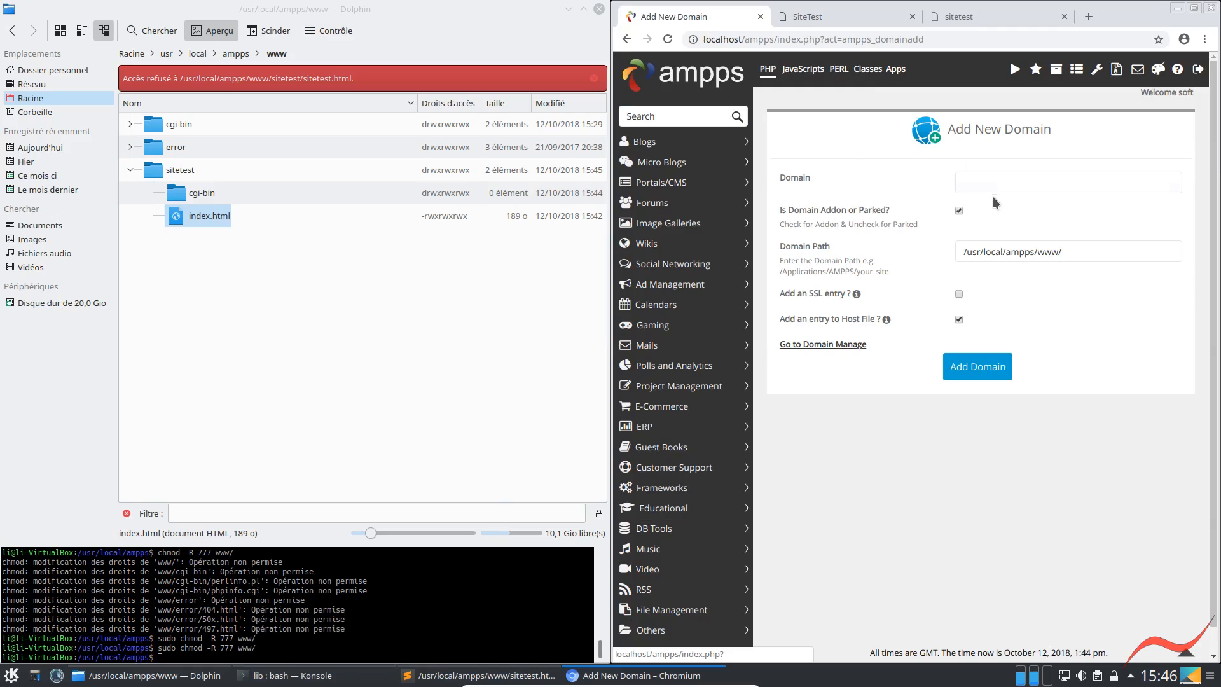
left_click(962, 180)
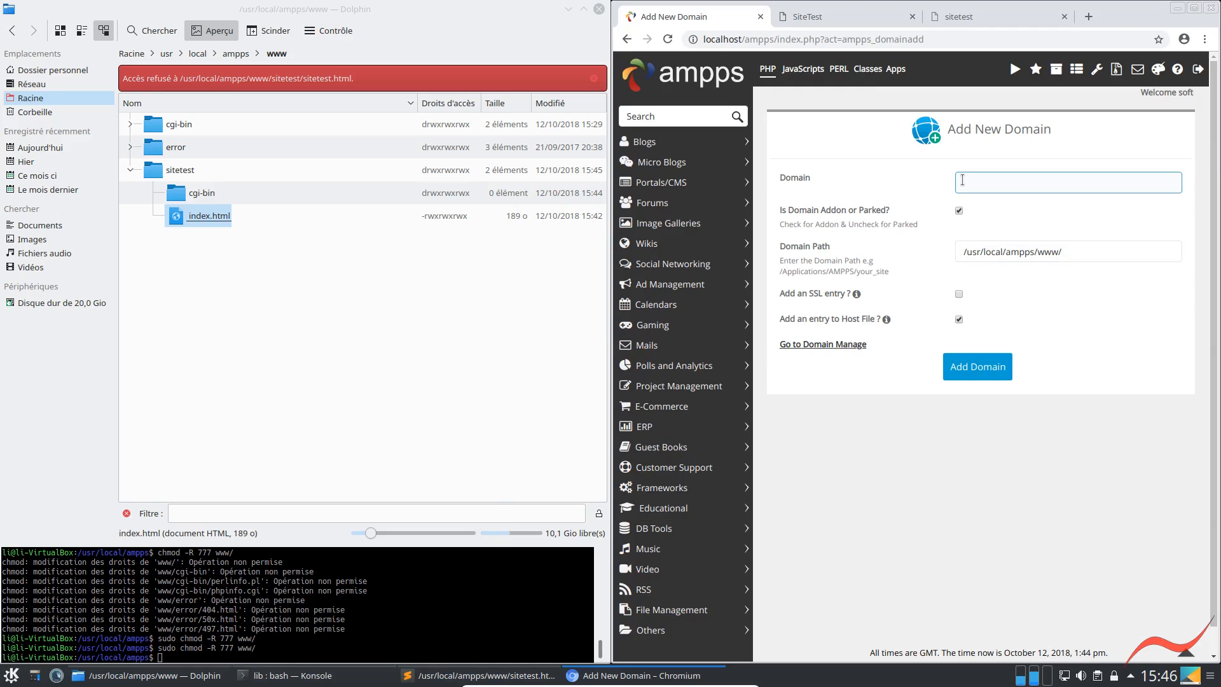
left_click(941, 16)
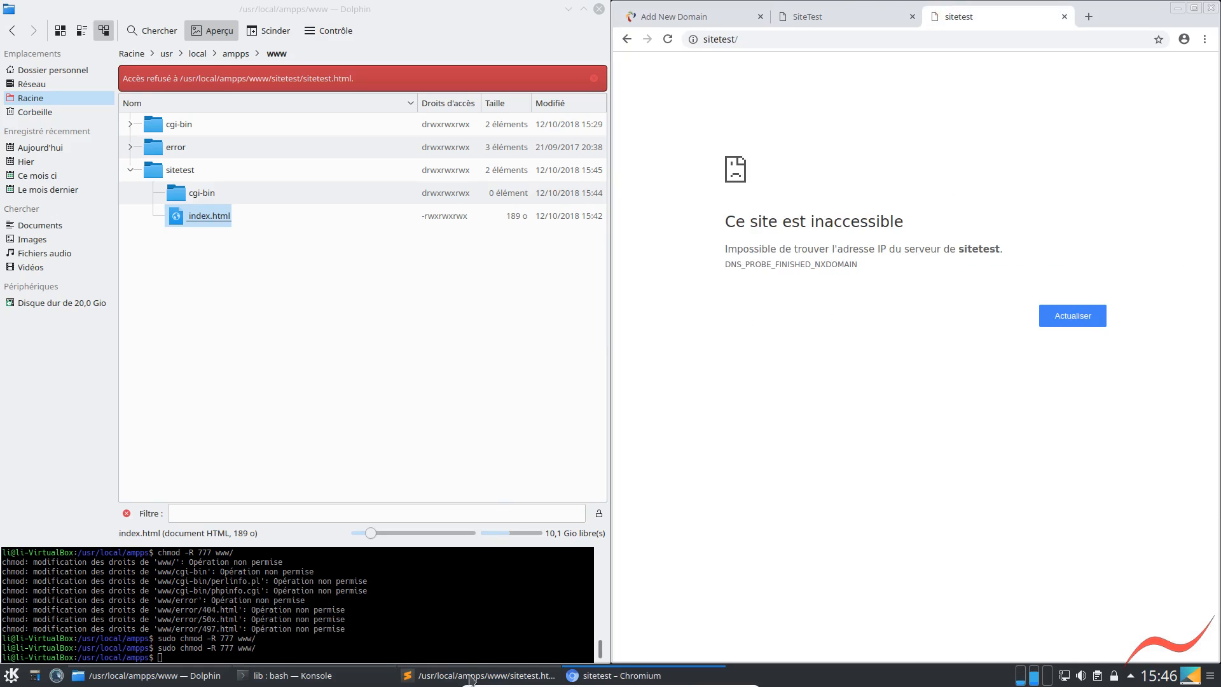
Switch to Sublime Text and open the hosts file from the /etc folder
left_click(457, 677)
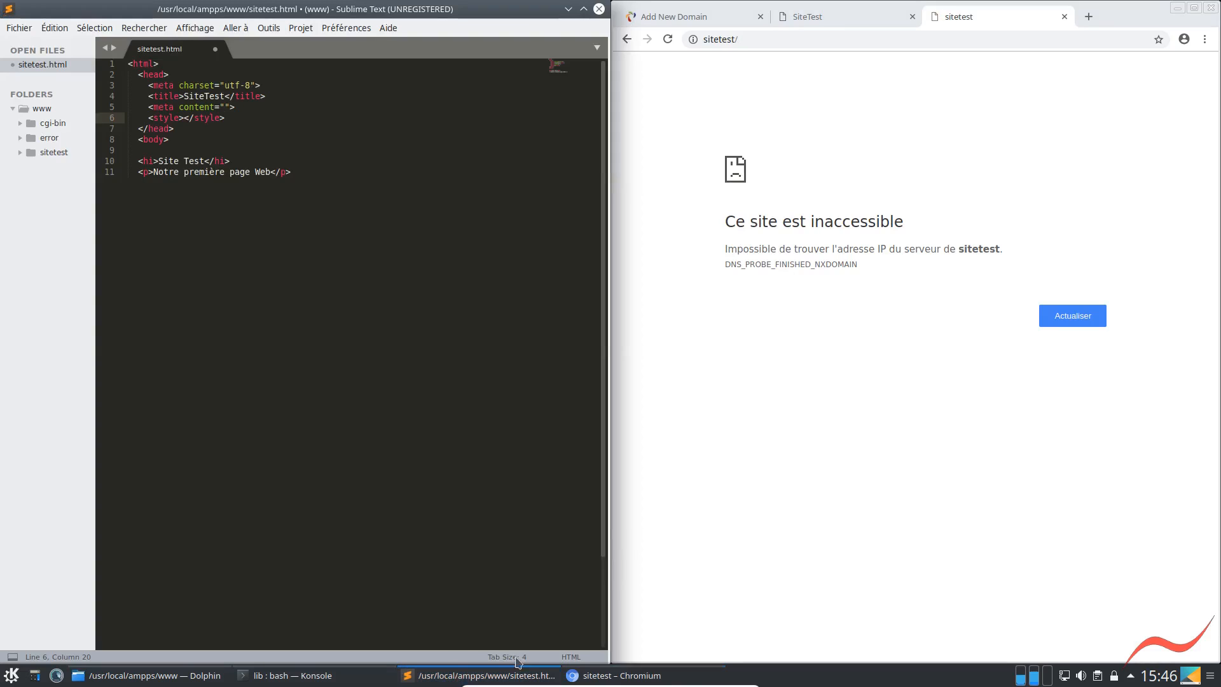
left_click(236, 338)
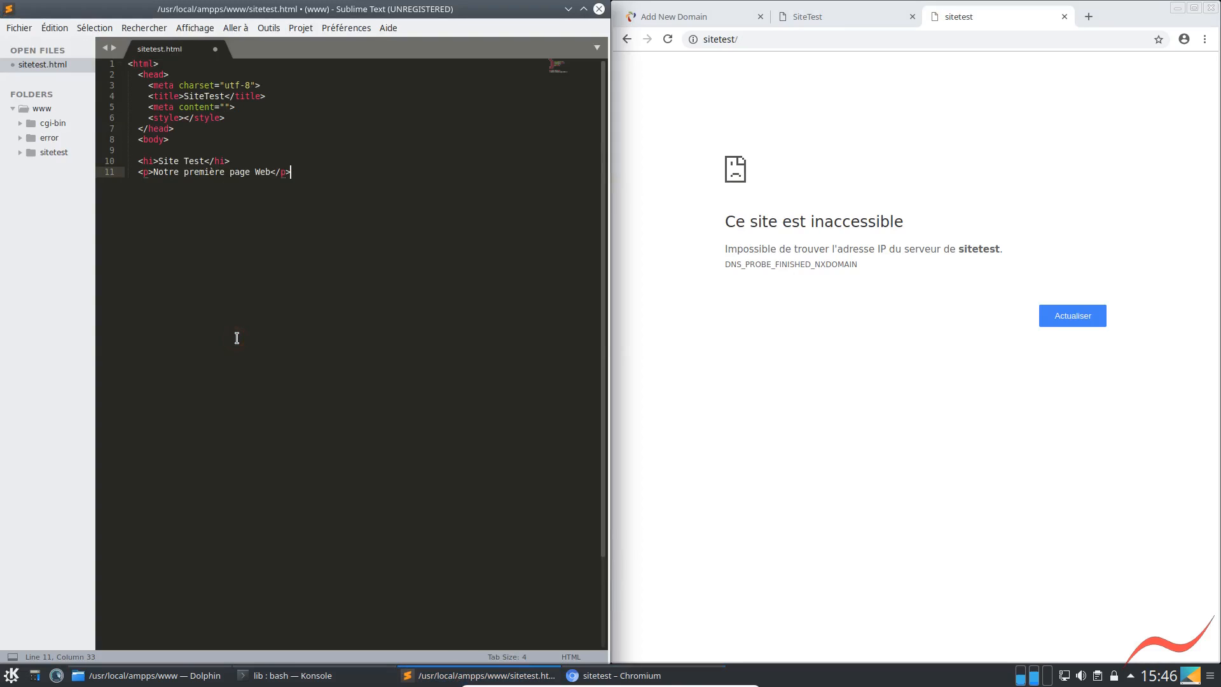
key("ctrl+n")
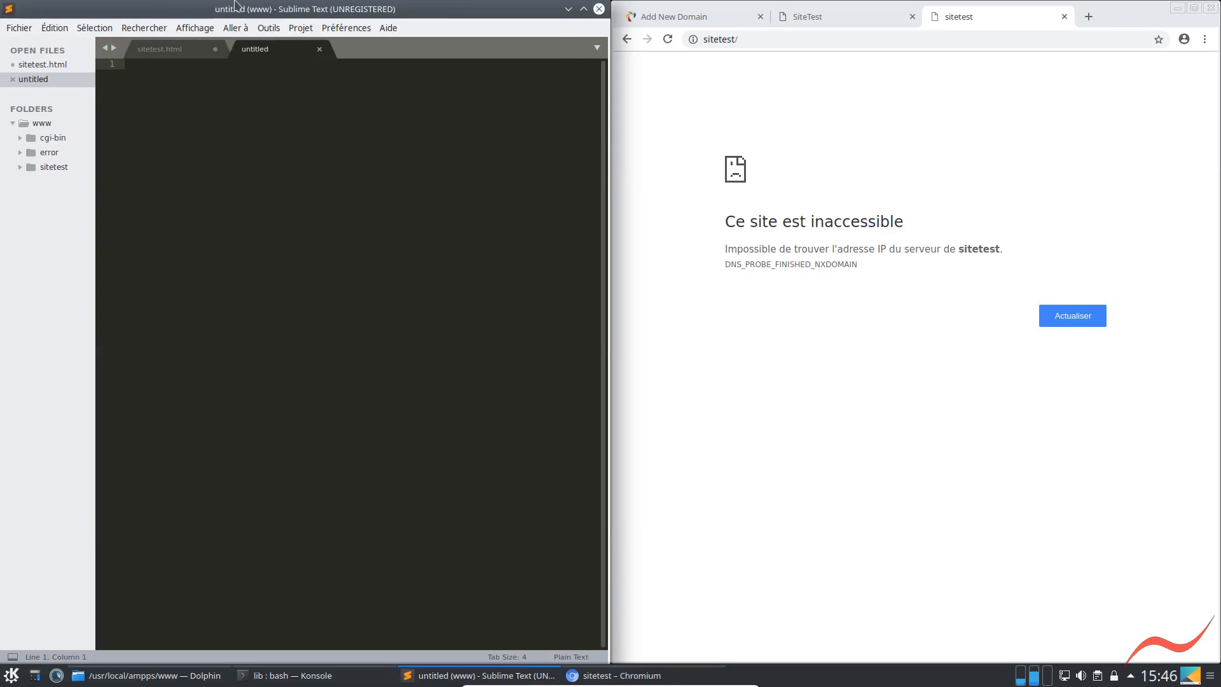
left_click(320, 49)
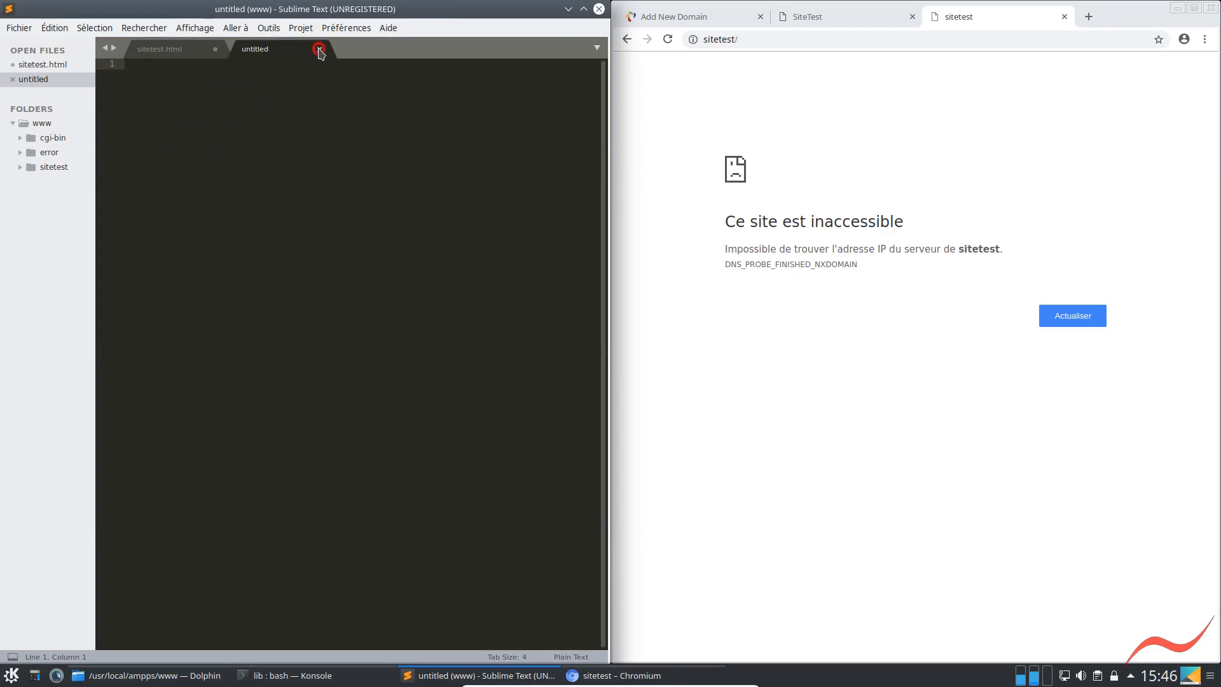
left_click(18, 28)
left_click(32, 65)
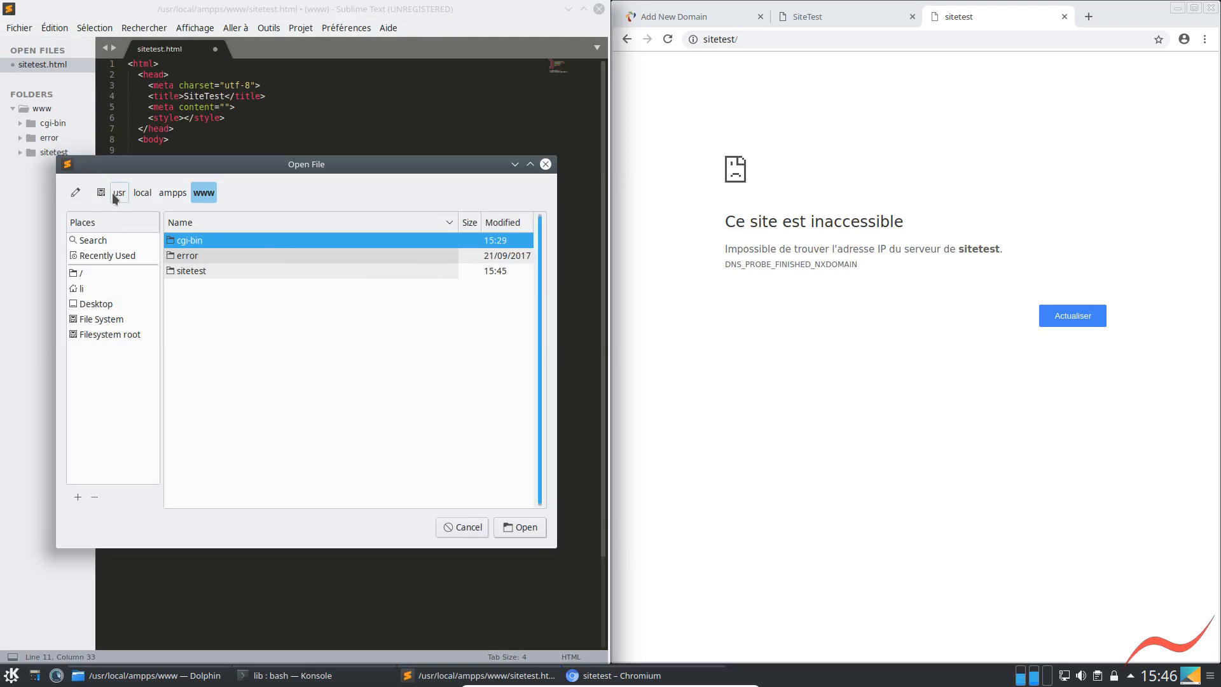
left_click(101, 193)
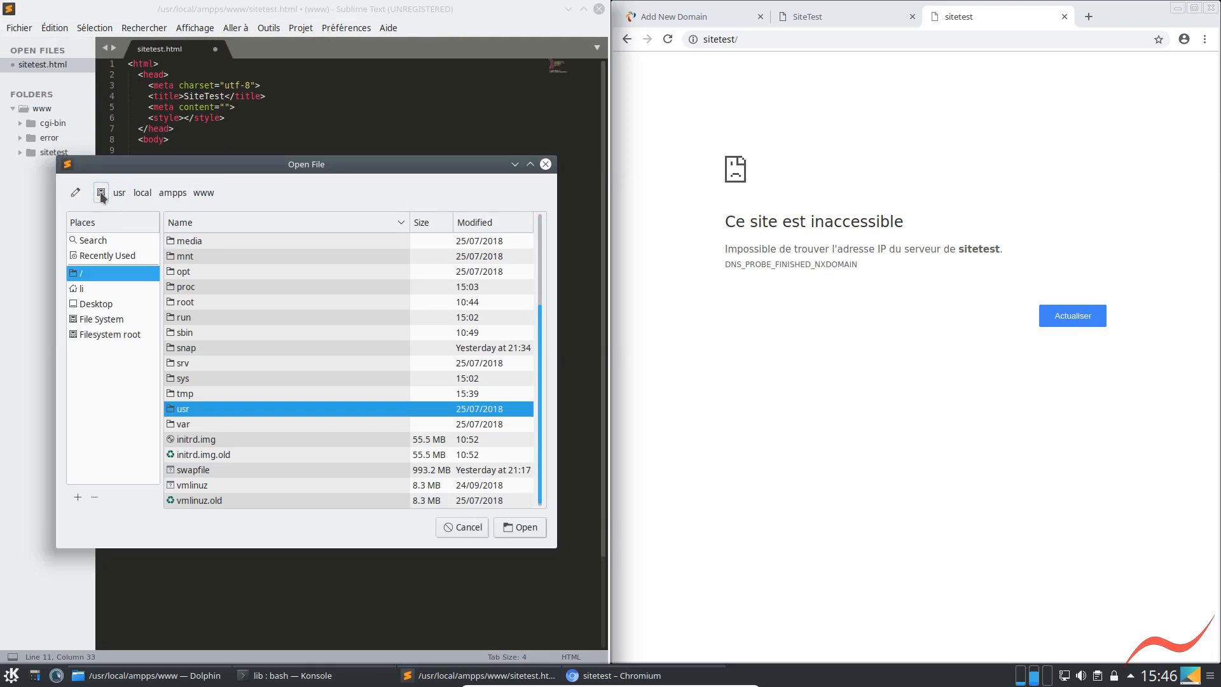
scroll(184, 293, "up", 3)
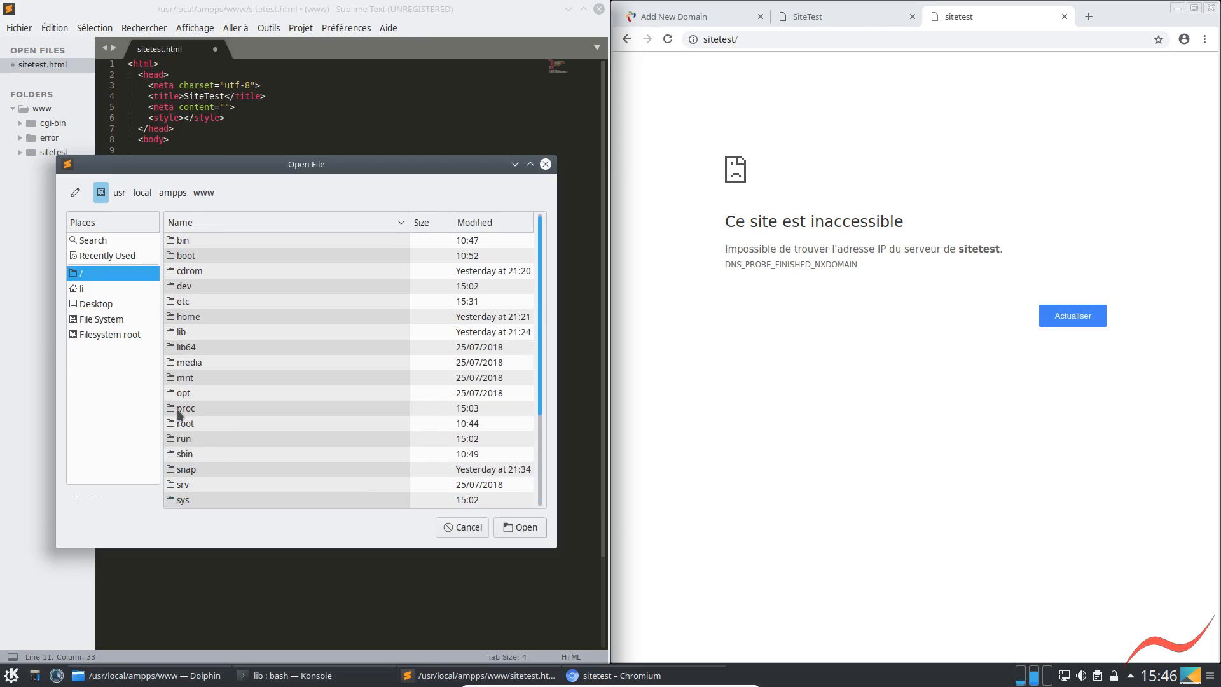
double_click(184, 306)
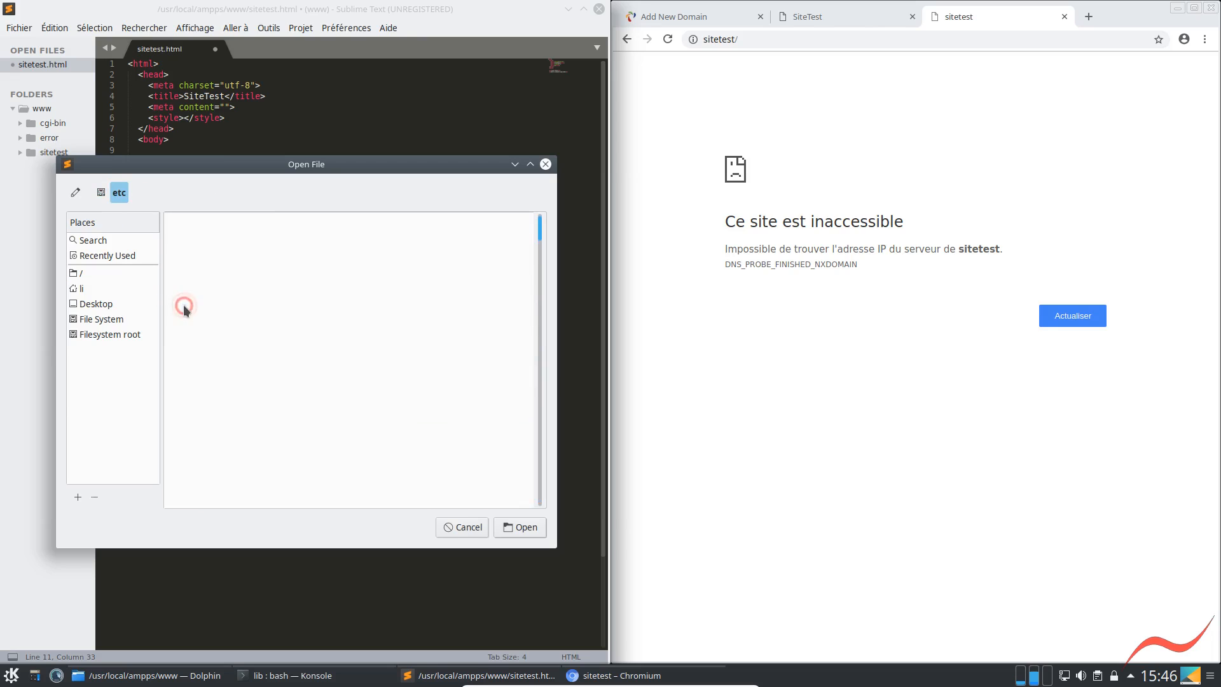
scroll(191, 400, "down", 5)
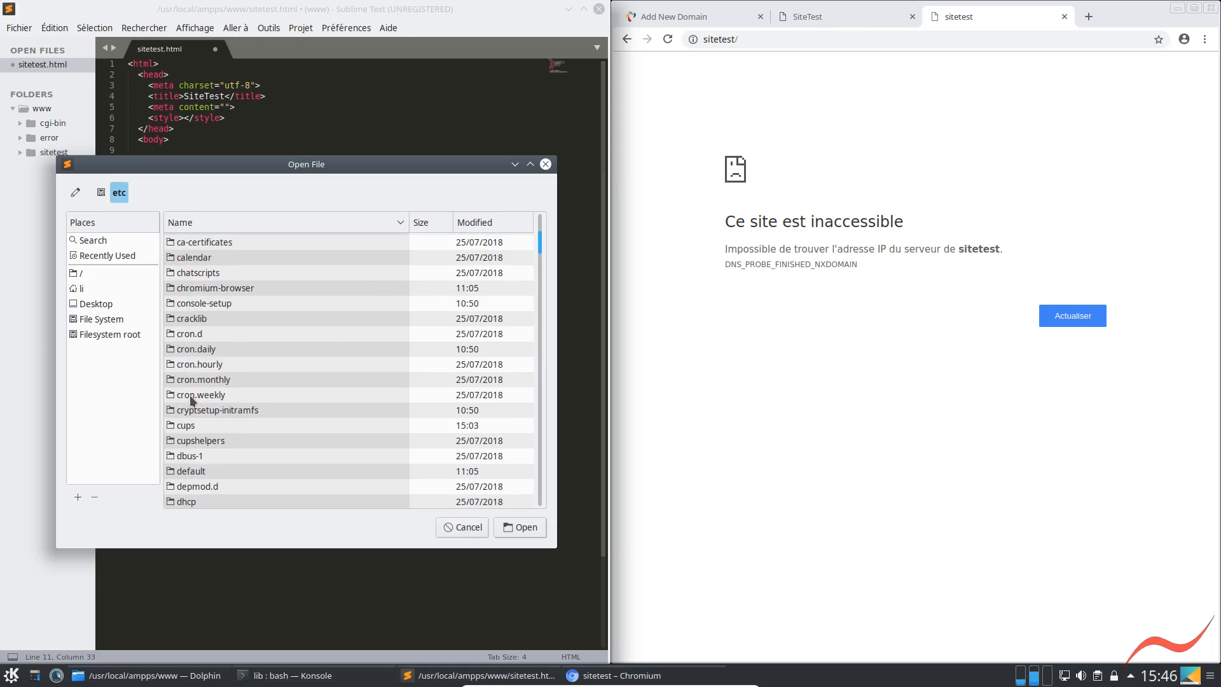
scroll(192, 400, "down", 4)
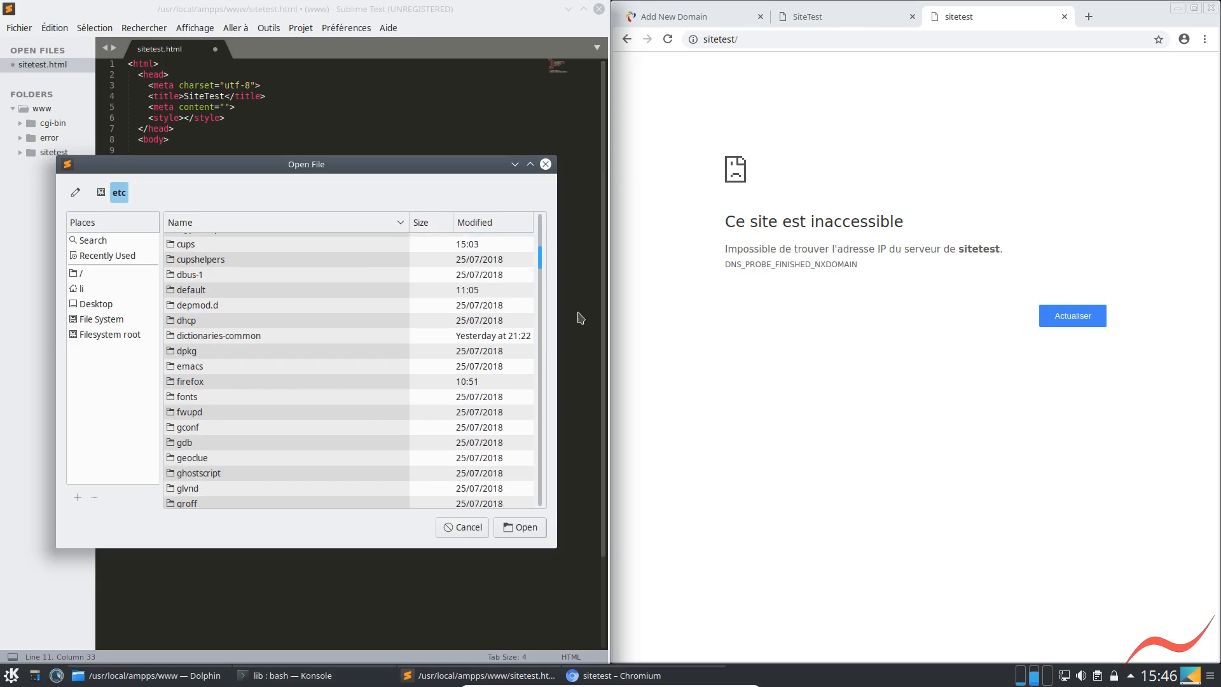
left_click_drag(540, 260, 541, 405)
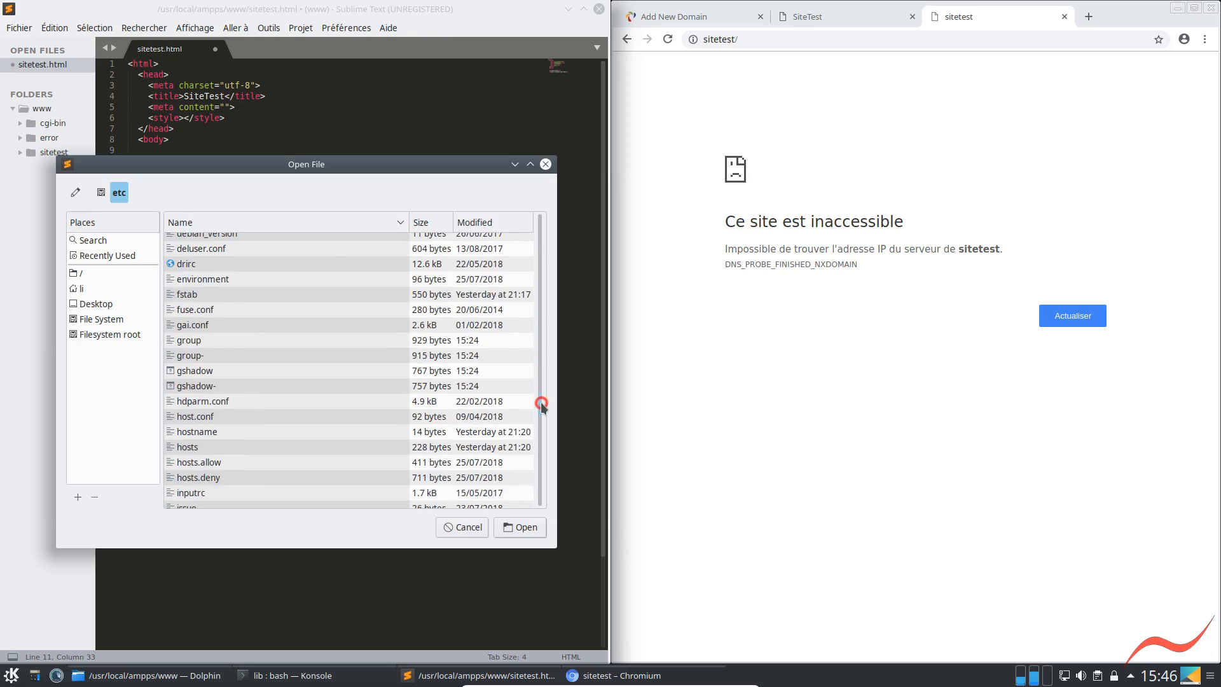
left_click(181, 449)
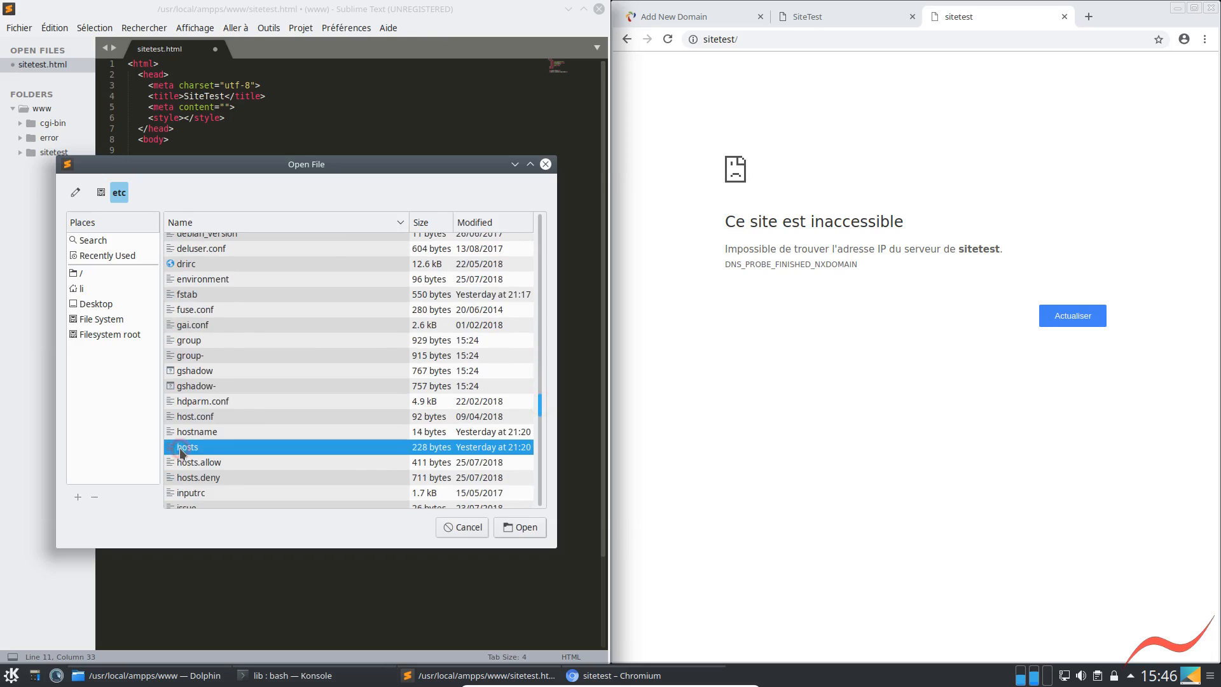
left_click(520, 527)
Start a new entry with the address 127.0.0.1 below the last line of the hosts file, separated by a blank line
left_click(299, 146)
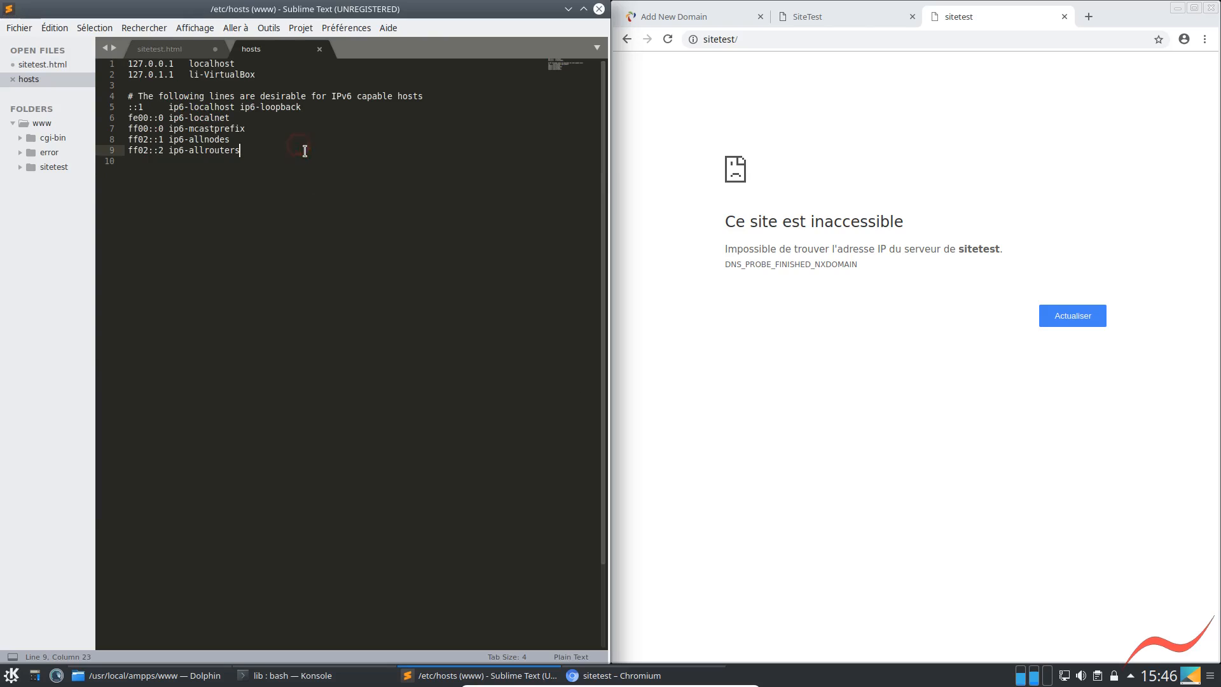
key("Return")
key("Return")
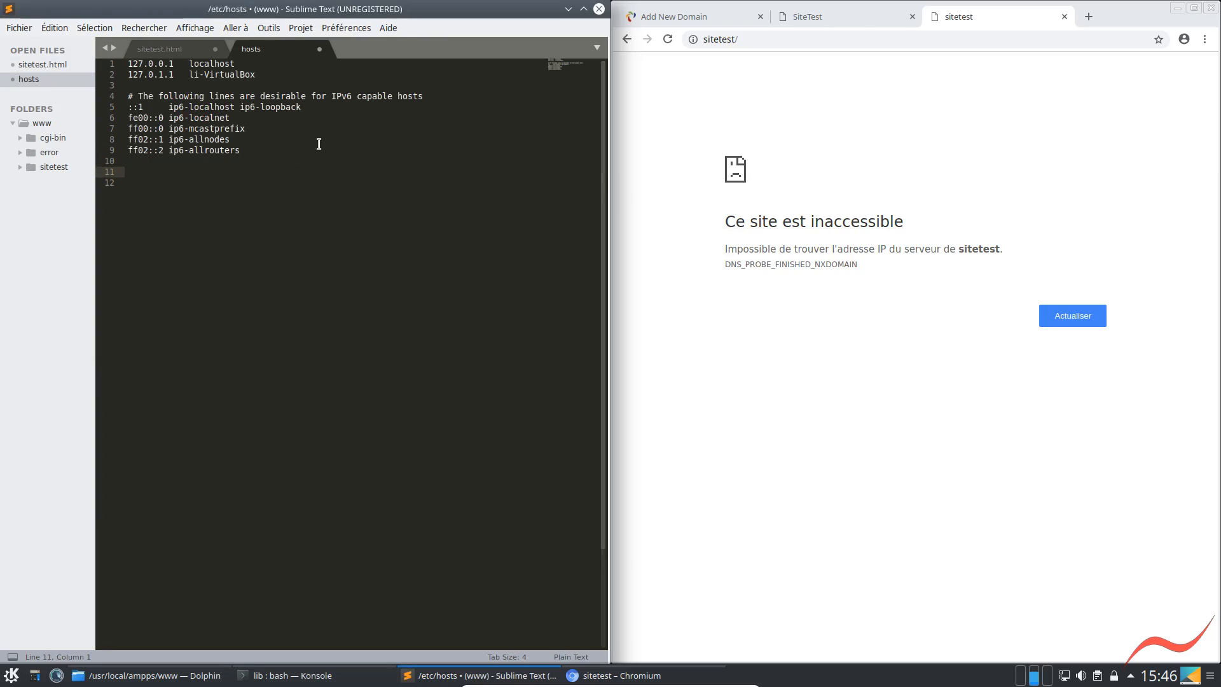
type("127.0.0.1")
Copy the li-VirtualBox host name, open it as a site in a new Chromium tab, view its sitetest folder and close the tab
left_click_drag(191, 75, 255, 75)
key("ctrl+c")
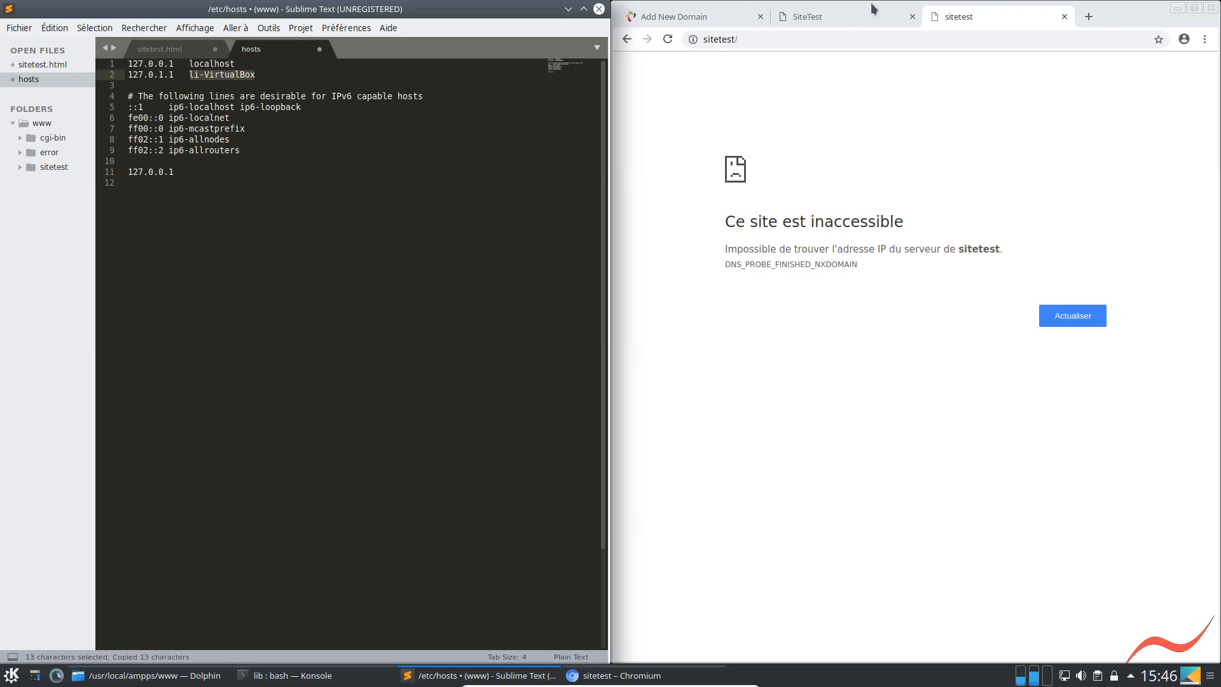
left_click(1095, 18)
left_click(791, 37)
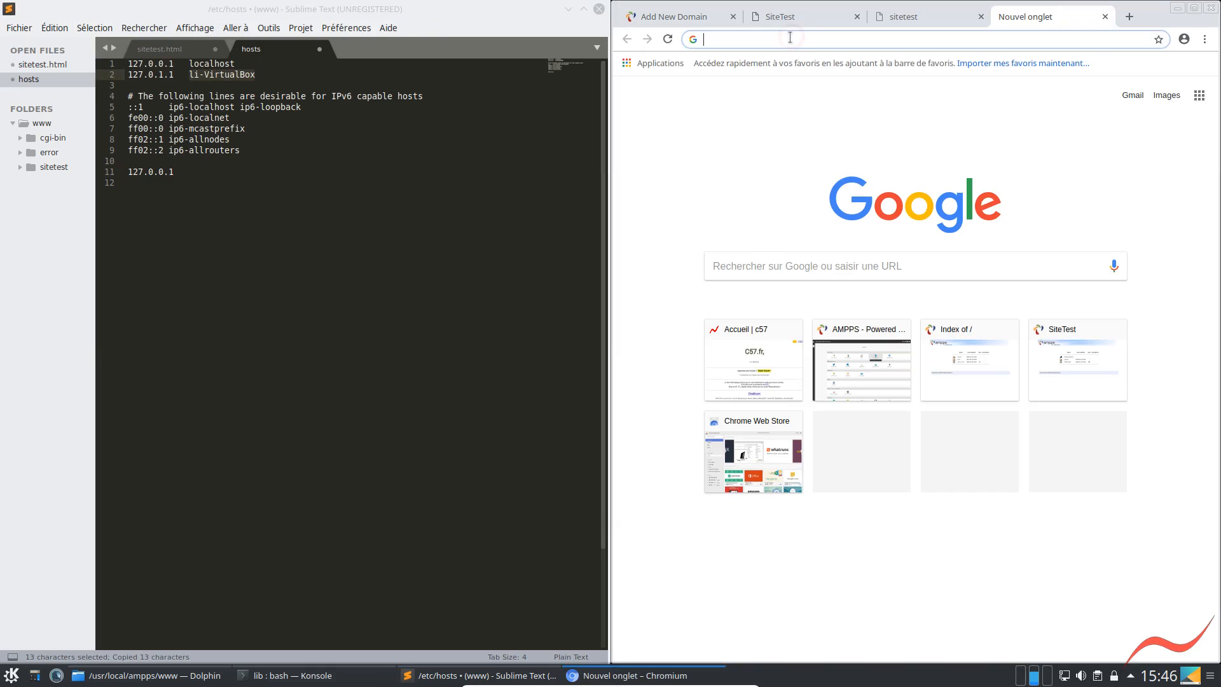
key("ctrl+v")
key("Return")
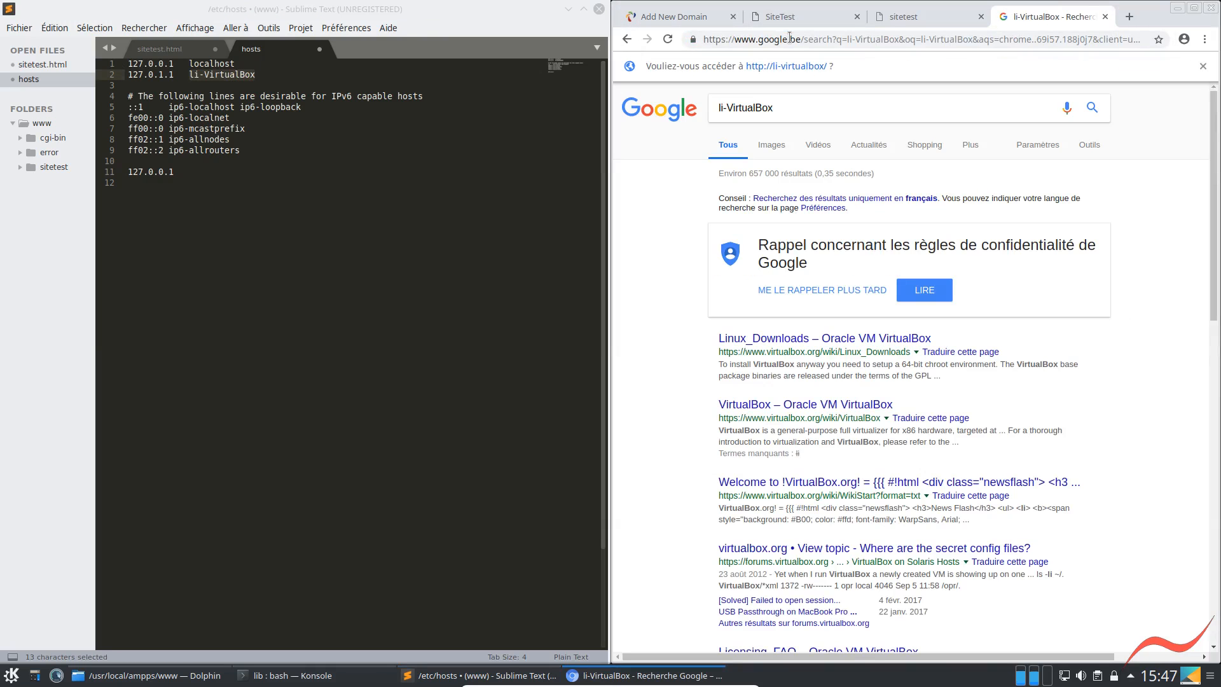
left_click(788, 67)
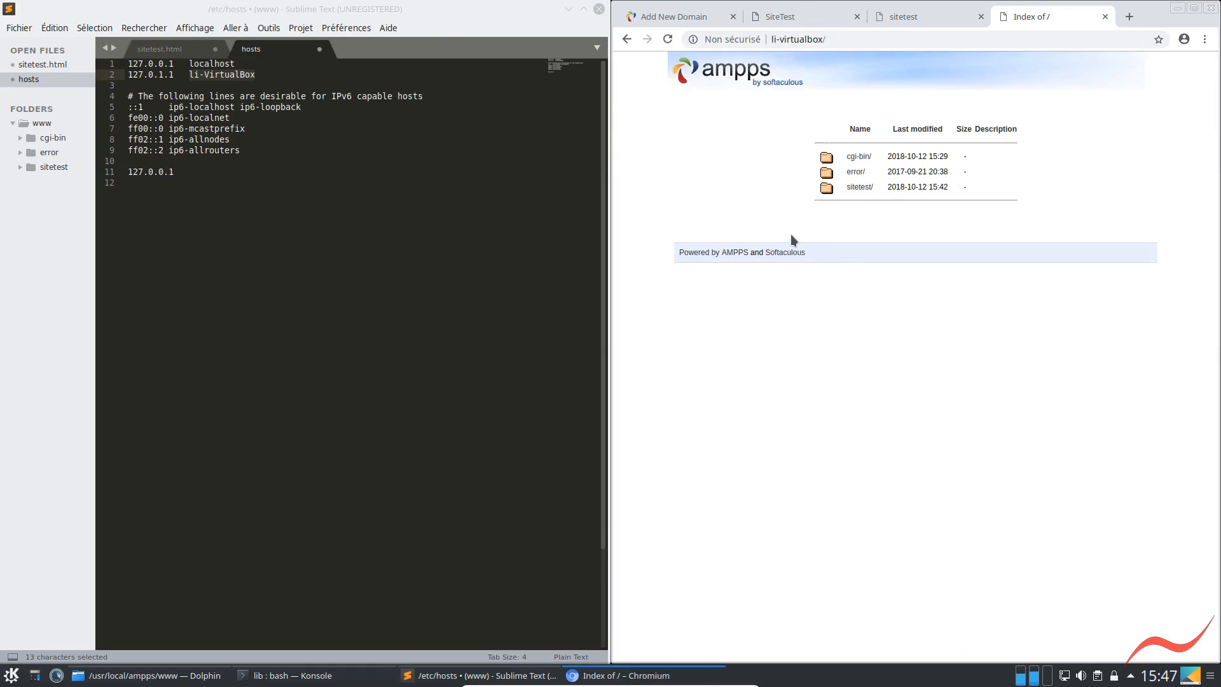
left_click(849, 188)
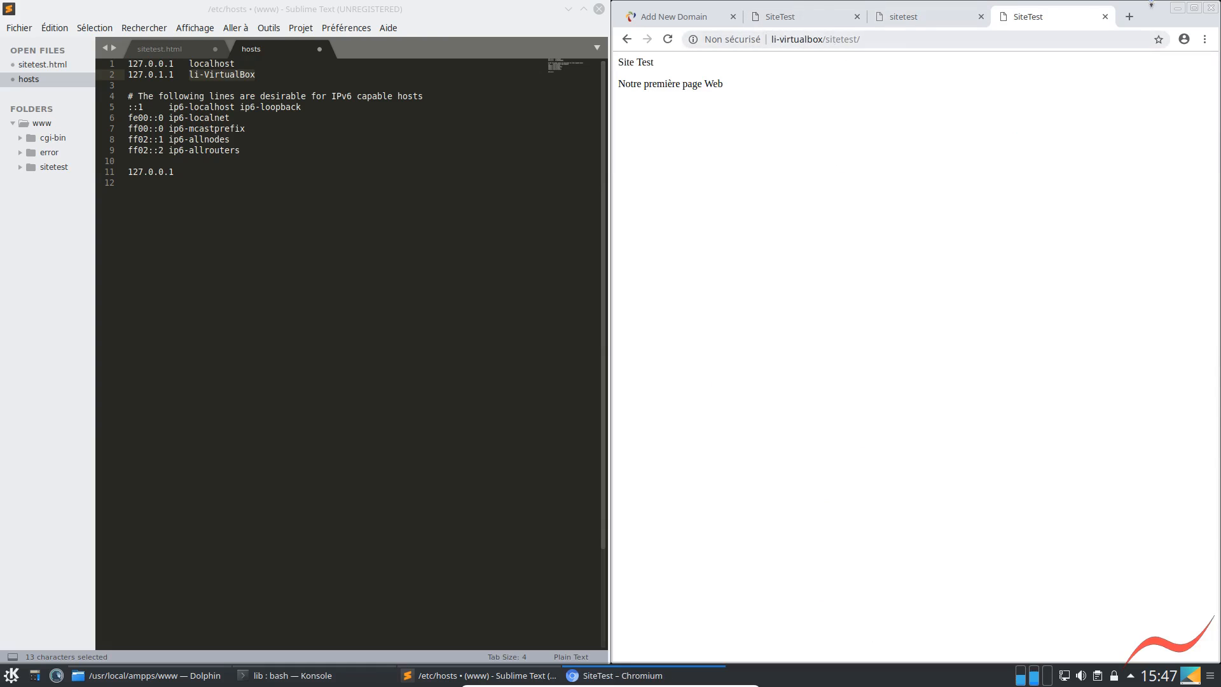
left_click(1104, 17)
Complete the 127.0.0.1 entry with the host name sitetest and save the hosts file, authenticating with the administrator password
left_click(193, 171)
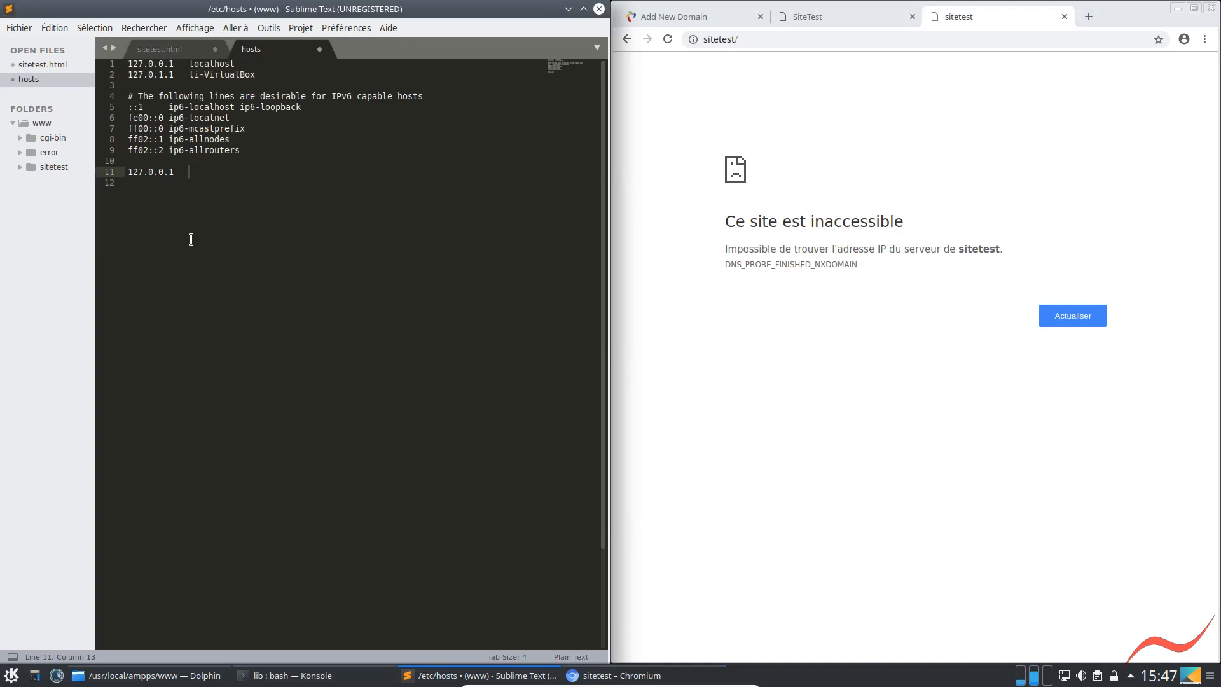
type("sitetest")
key("ctrl+s")
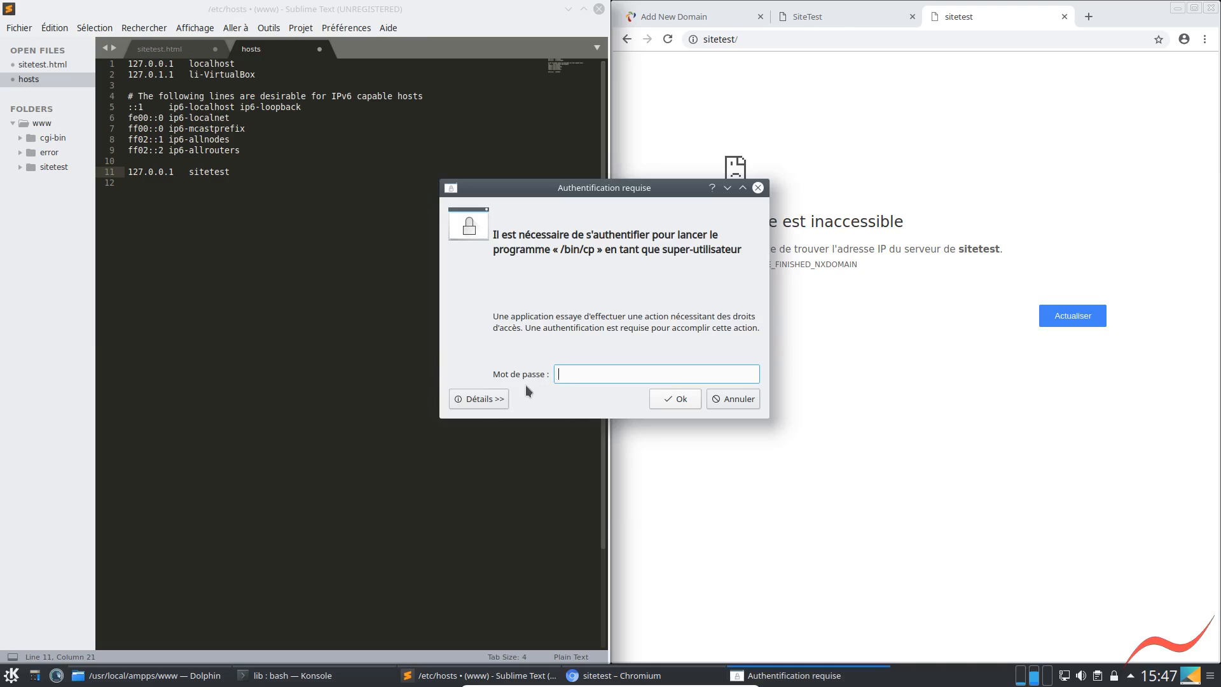
type("******")
key("Return")
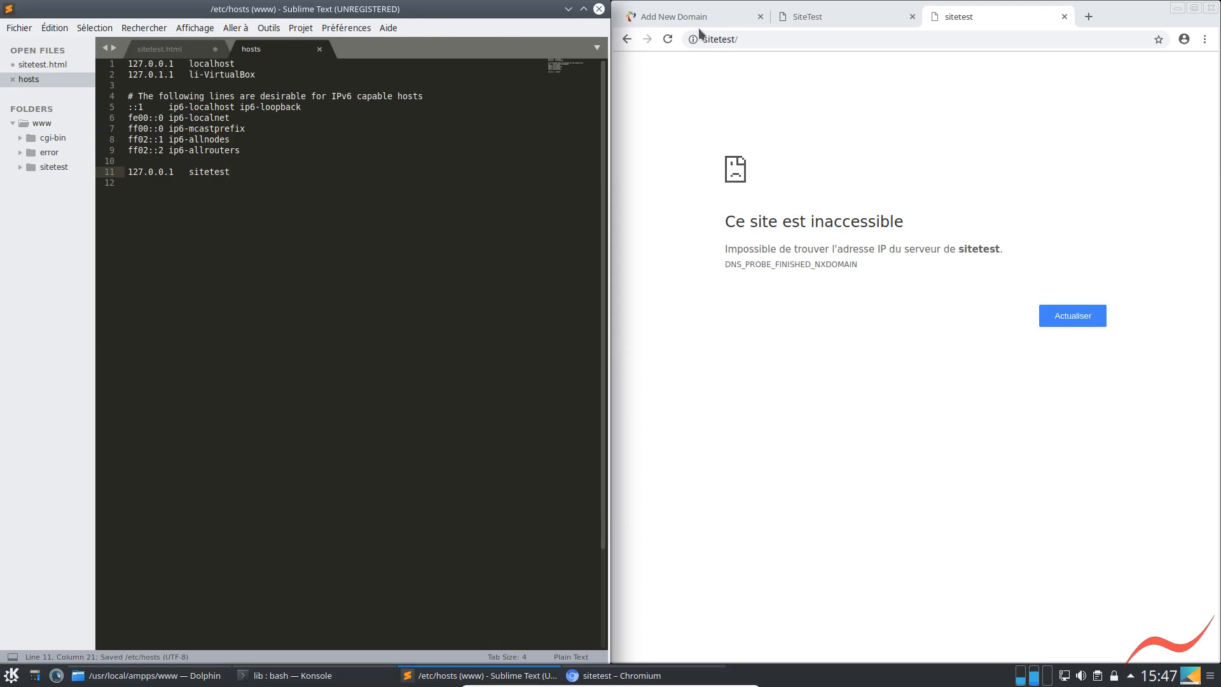
Reload the sitetest domain in Chromium and open its sitetest folder
left_click(668, 39)
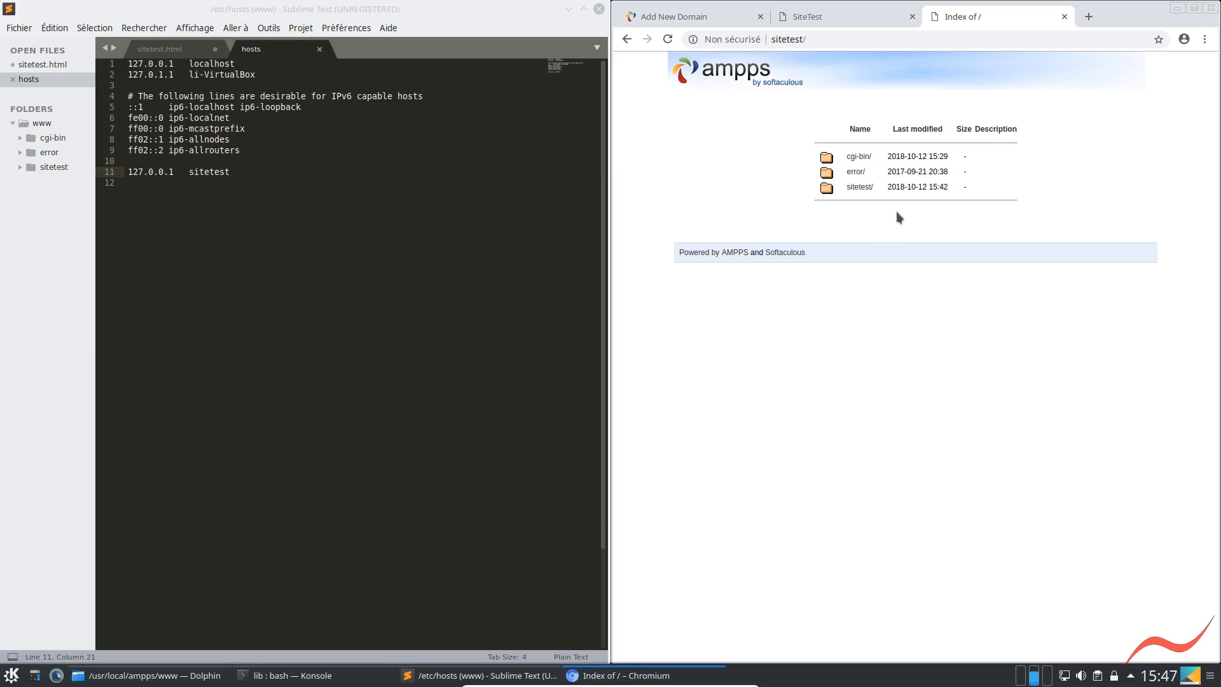
left_click(859, 187)
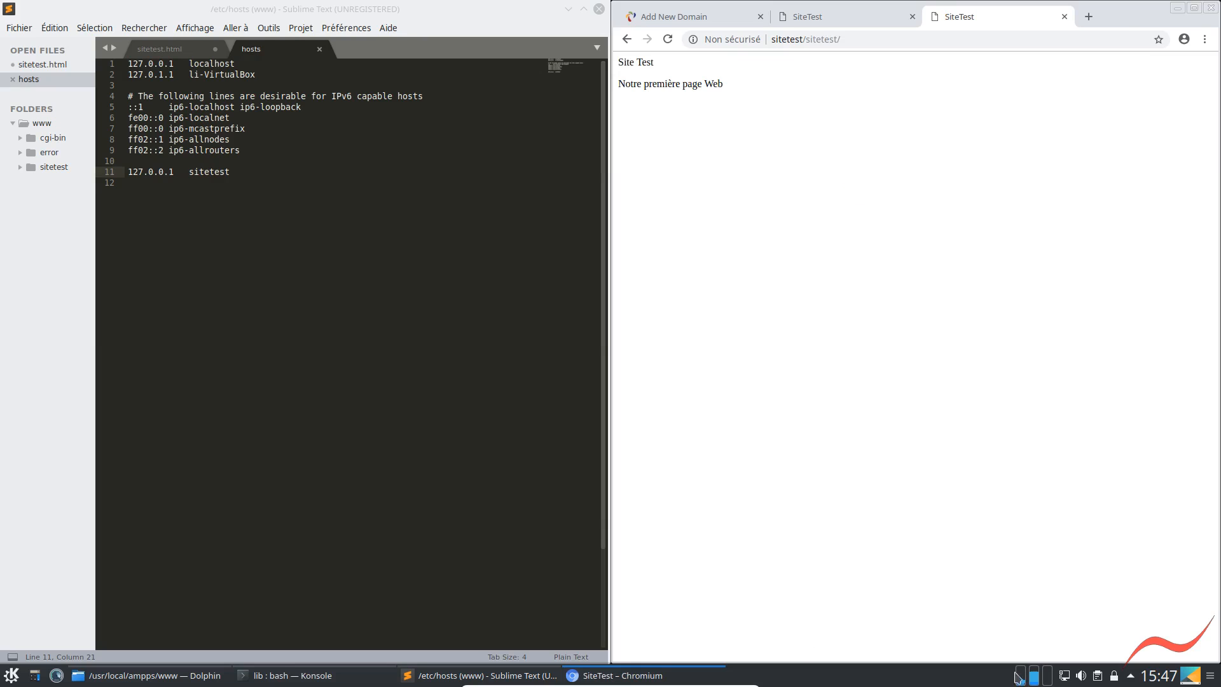
Rerun sudo ./Ampps in Dolphin's terminal and restart Apache from the AMPPS control window
left_click(142, 684)
left_click(394, 622)
key("Up")
key("Up")
key("Up")
key("Up")
key("Up")
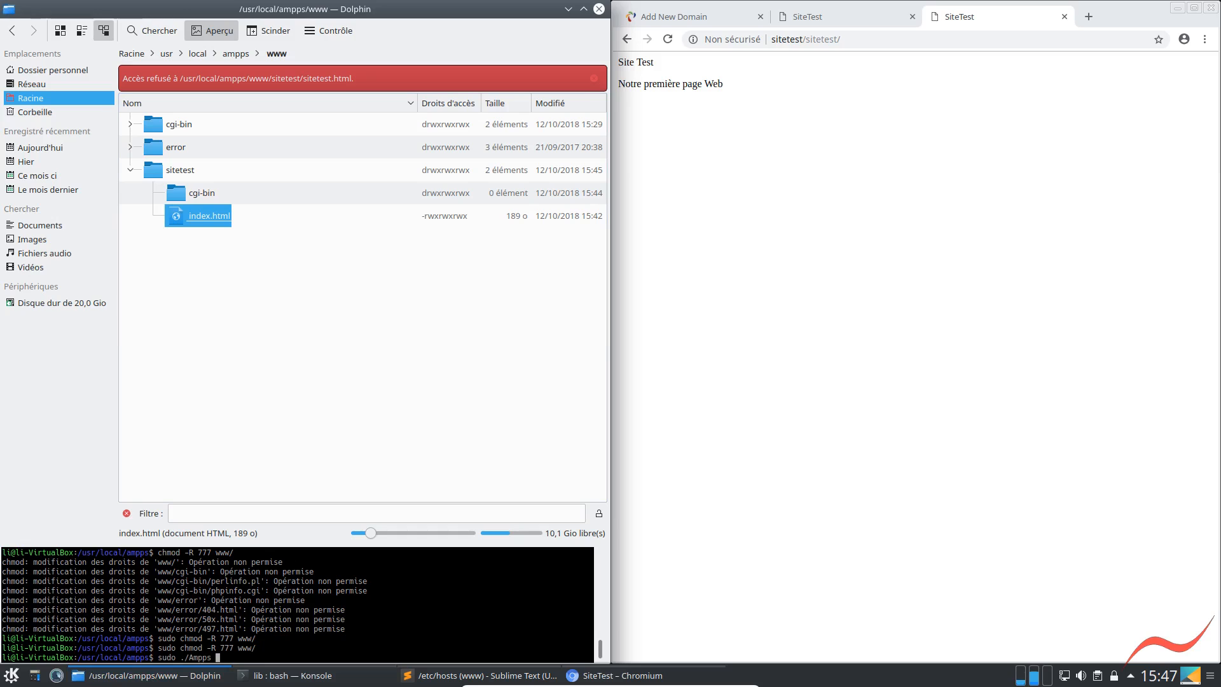
key("Up")
key("Up")
key("Up")
key("Return")
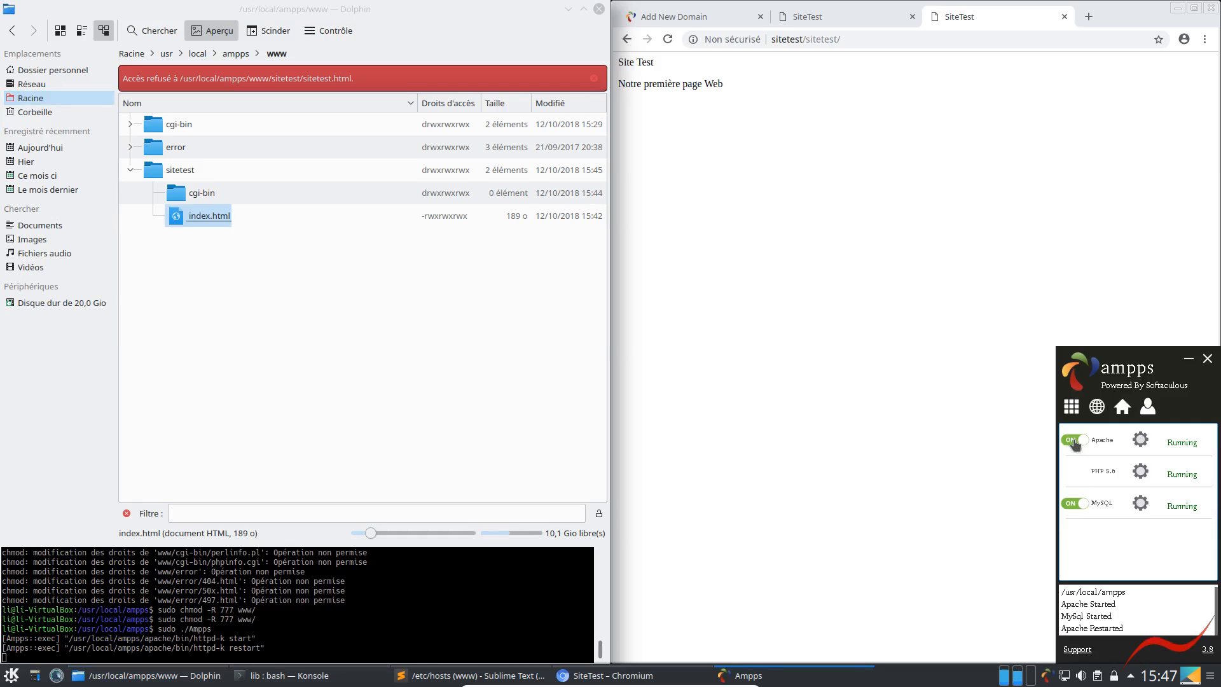
mouse_move(1142, 443)
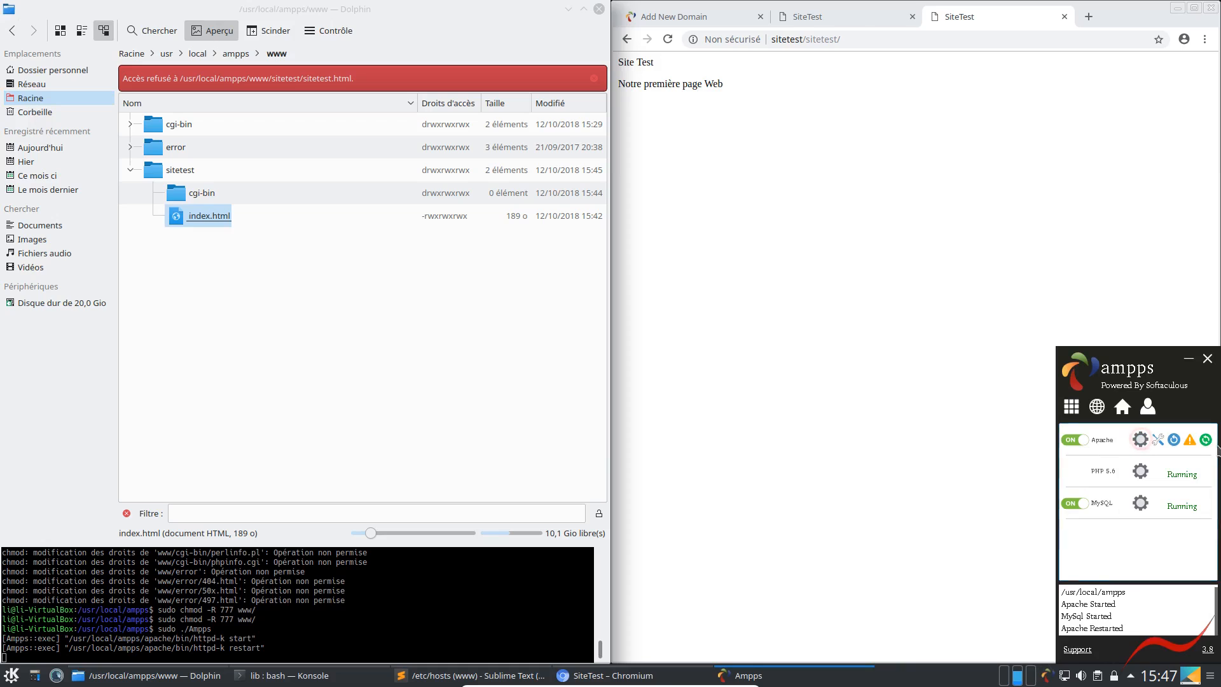
left_click(1206, 441)
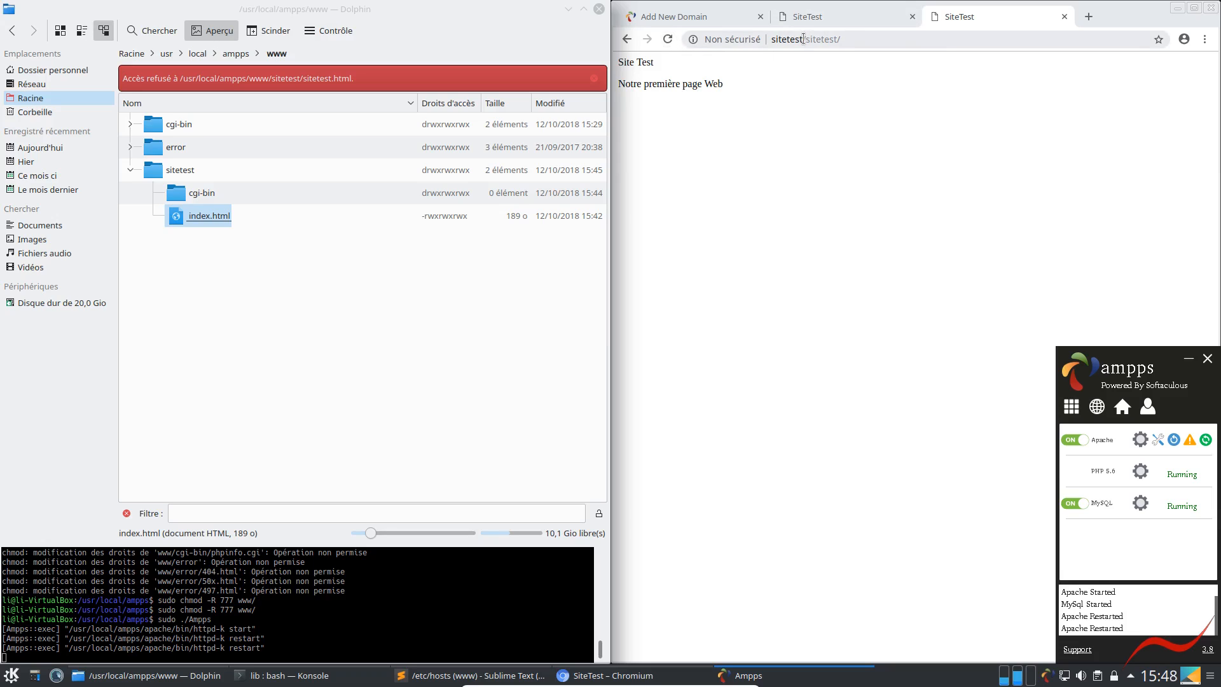
Shorten the Chromium page address to sitetest/ and load the domain root
left_click_drag(804, 39, 940, 35)
key("BackSpace")
key("Return")
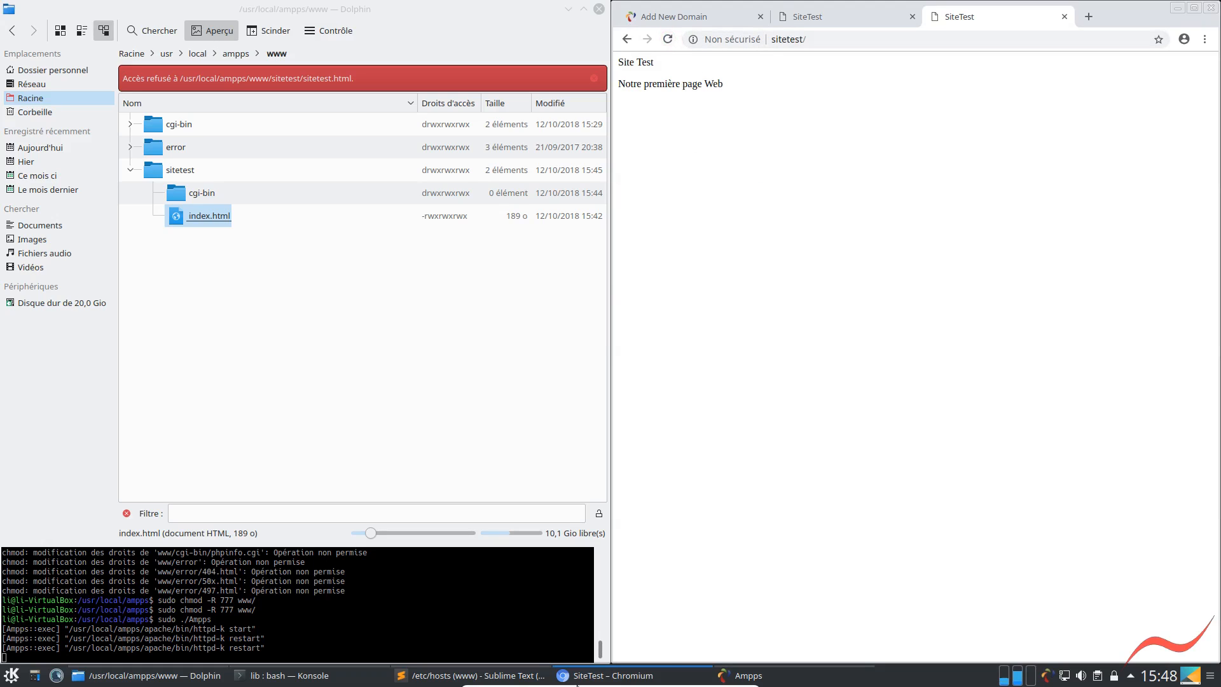
Switch to Sublime Text, open index.html from the sitetest folder, and close the old sitetest.html without saving
left_click(513, 678)
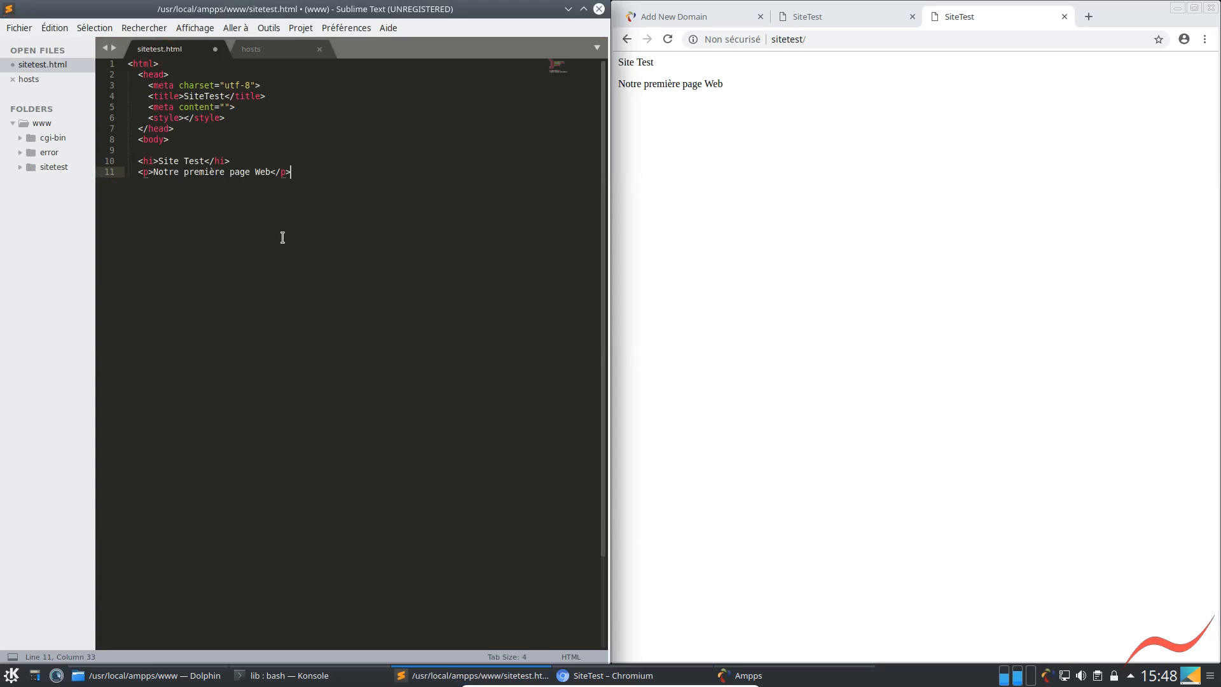
left_click(18, 168)
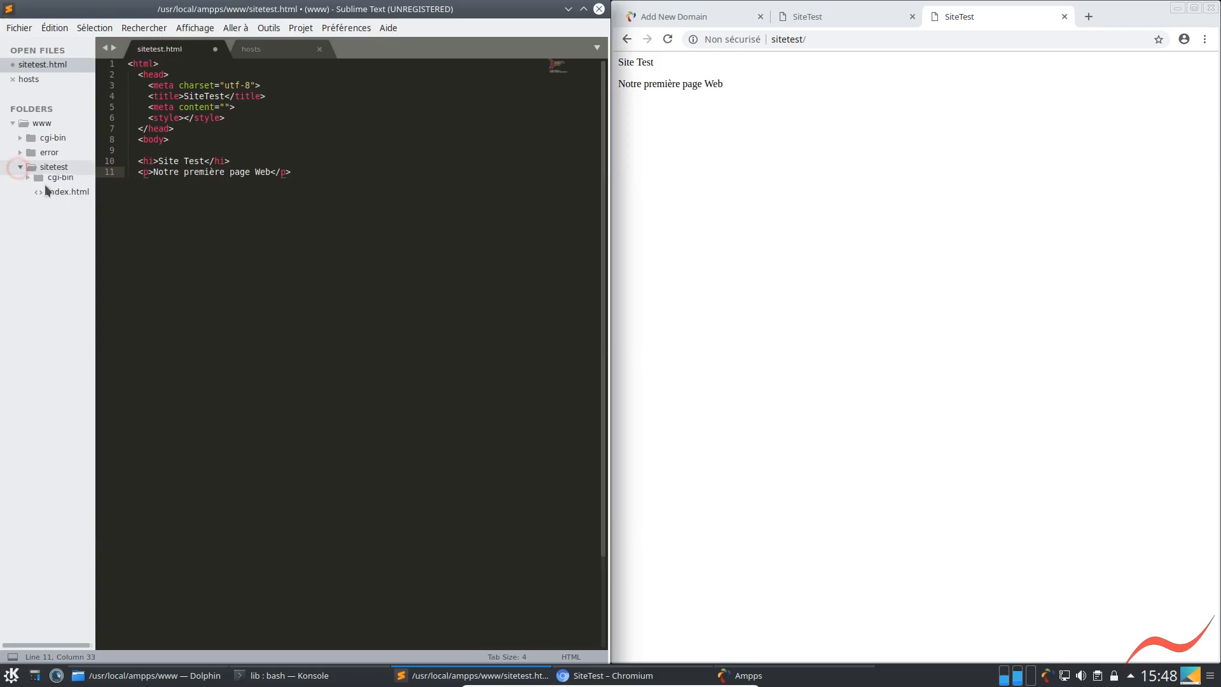
double_click(64, 197)
left_click(215, 49)
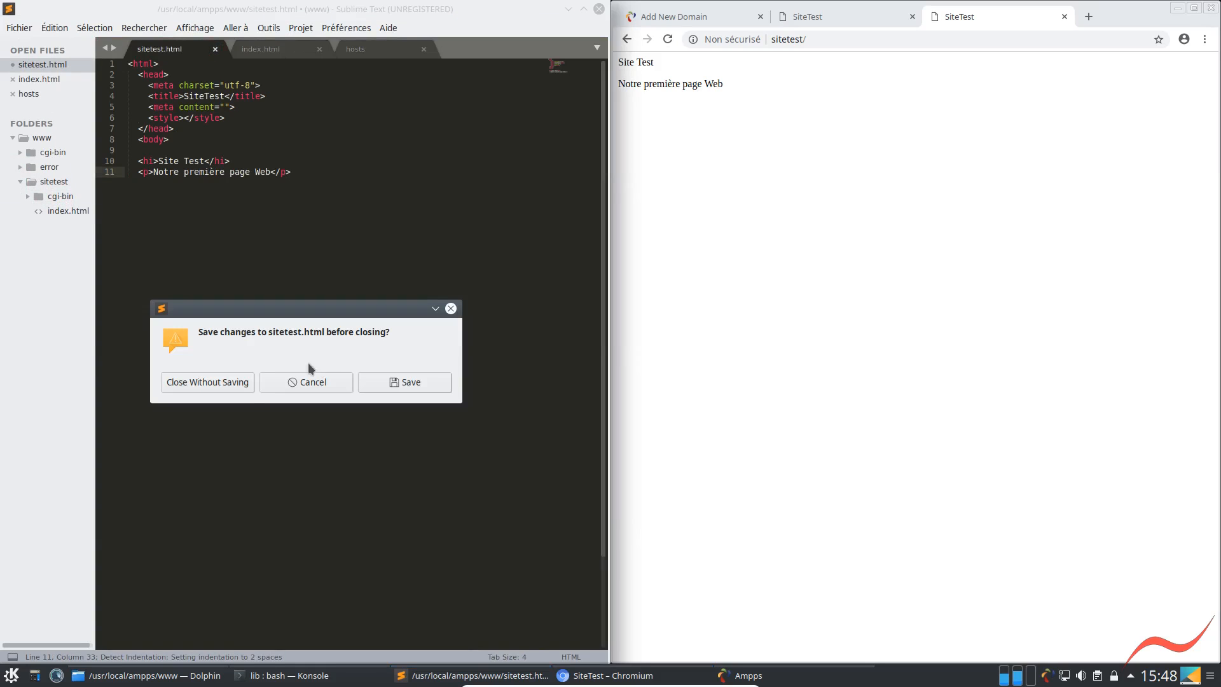
left_click(201, 382)
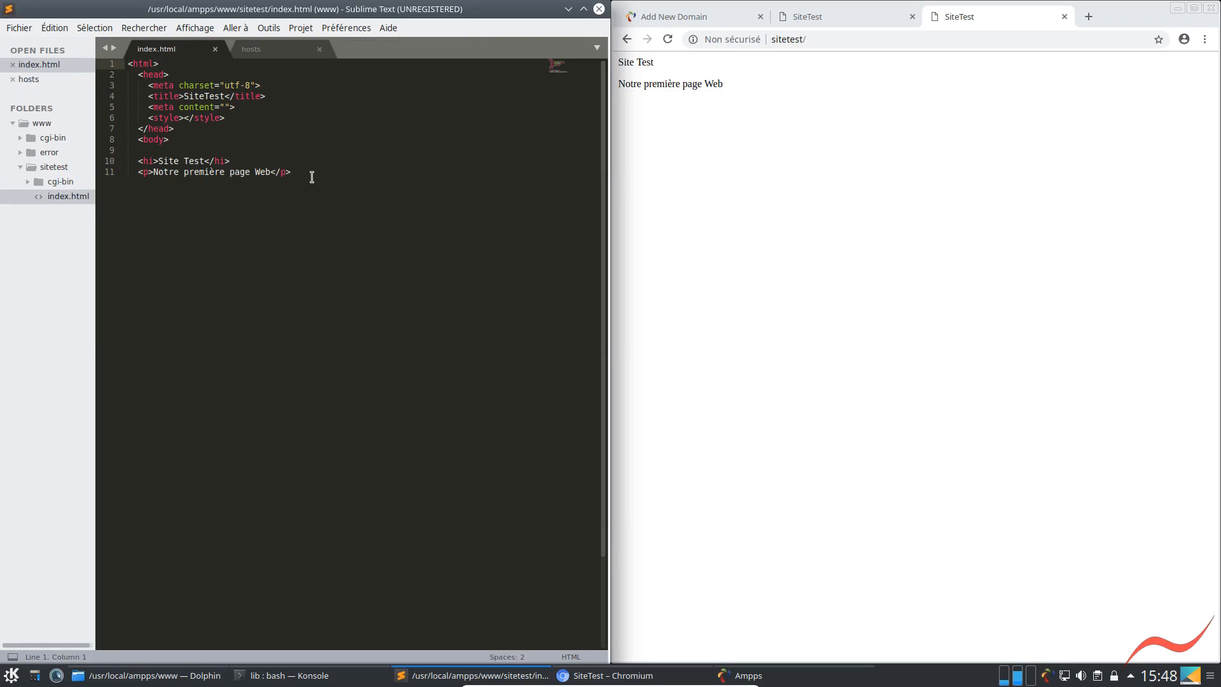
Add a paragraph reading oOo below the existing one in index.html, save the file, and reload the sitetest page in Chromium
key("Return")
type("p")
key("Tab")
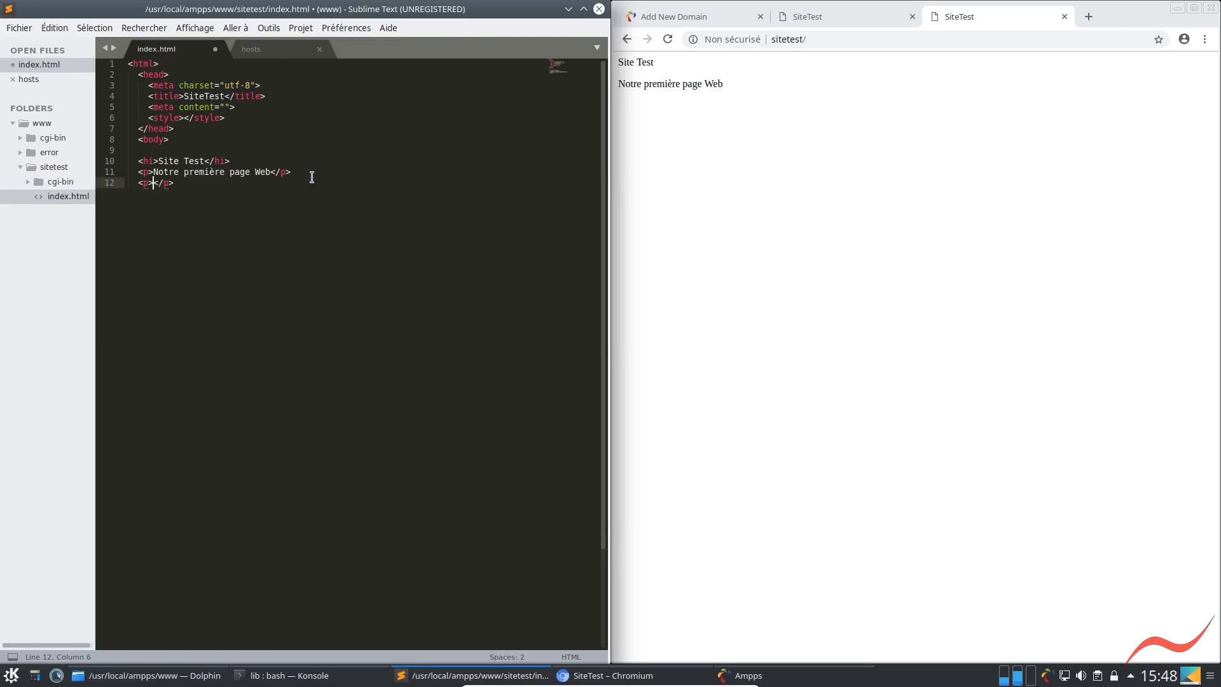
type("oOo")
key("ctrl+s")
left_click(668, 42)
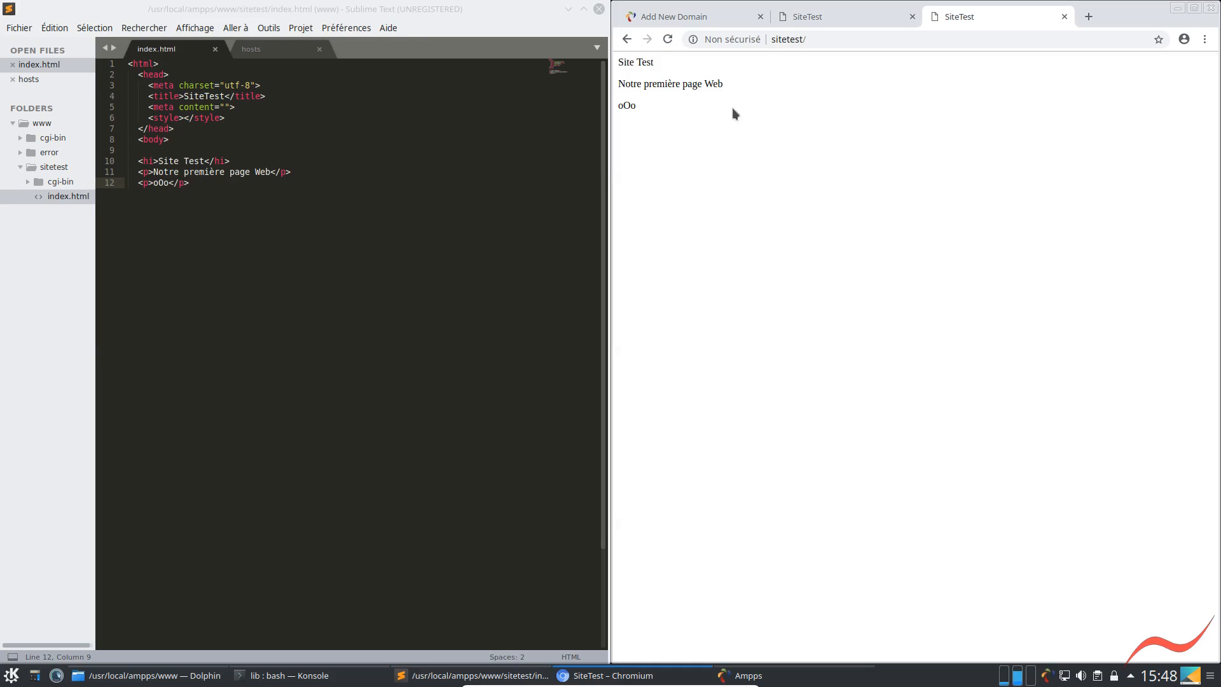
left_click(809, 39)
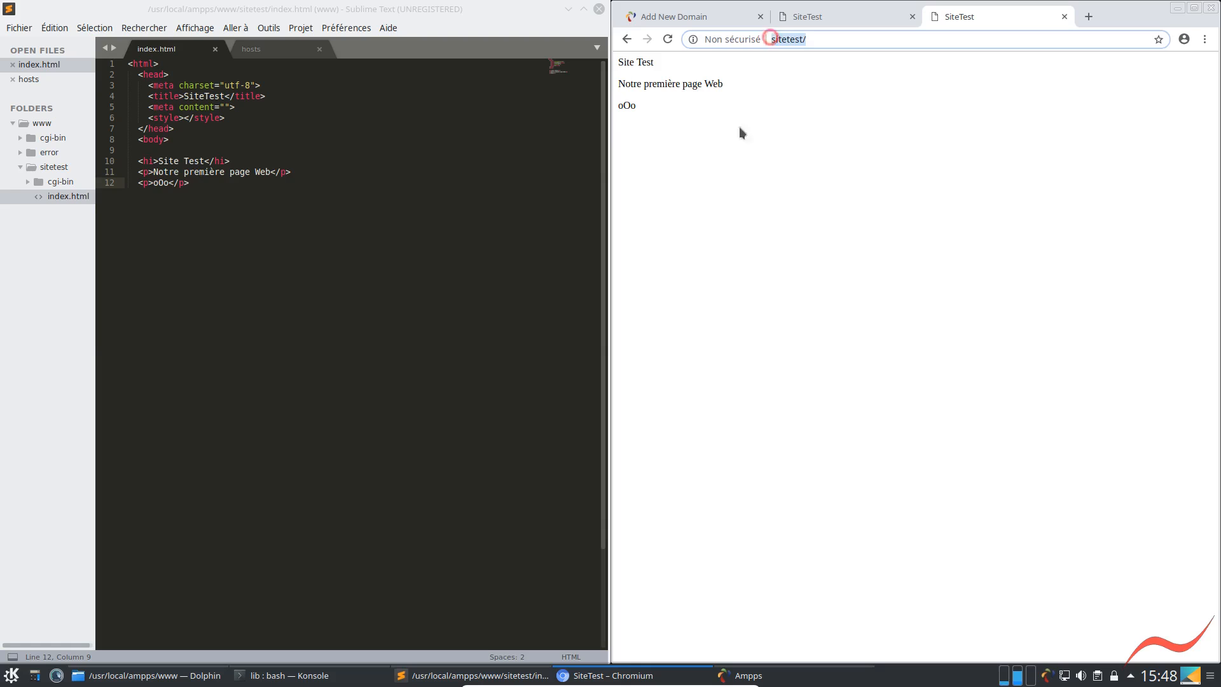
Insert a hosts entry mapping 127.0.0.1 to ampps above the sitetest entry in Sublime Text
left_click(254, 55)
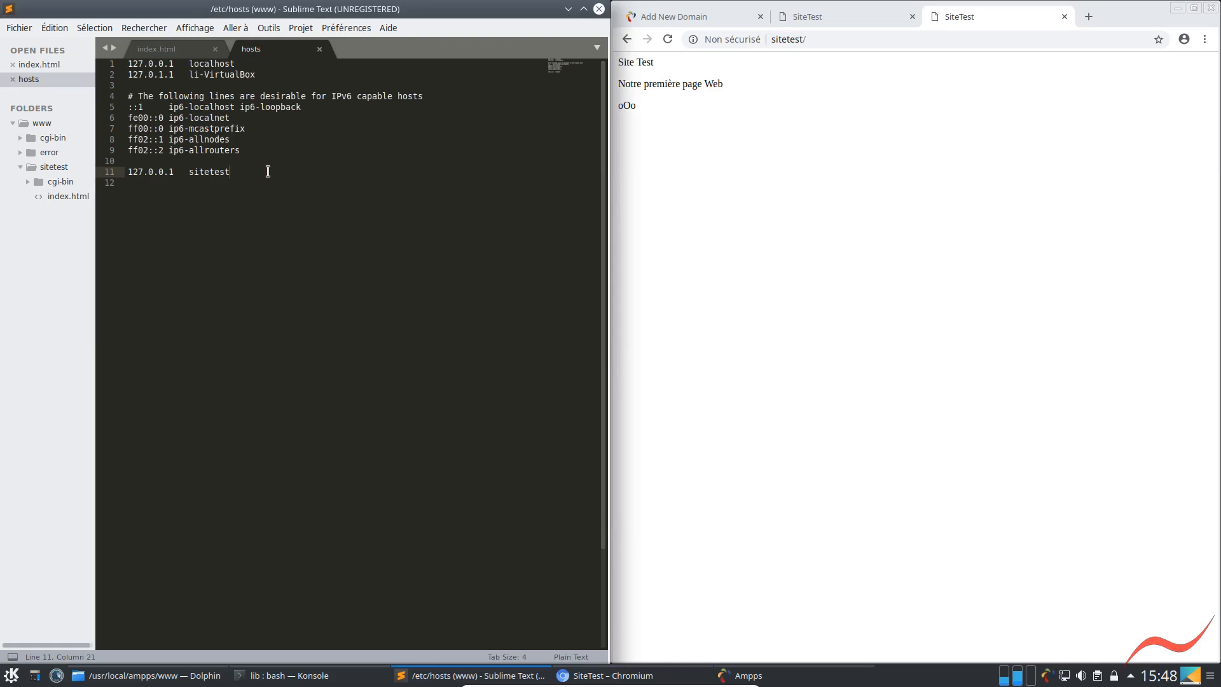
key("Up")
key("Return")
key("Return")
key("Return")
key("Up")
type("127")
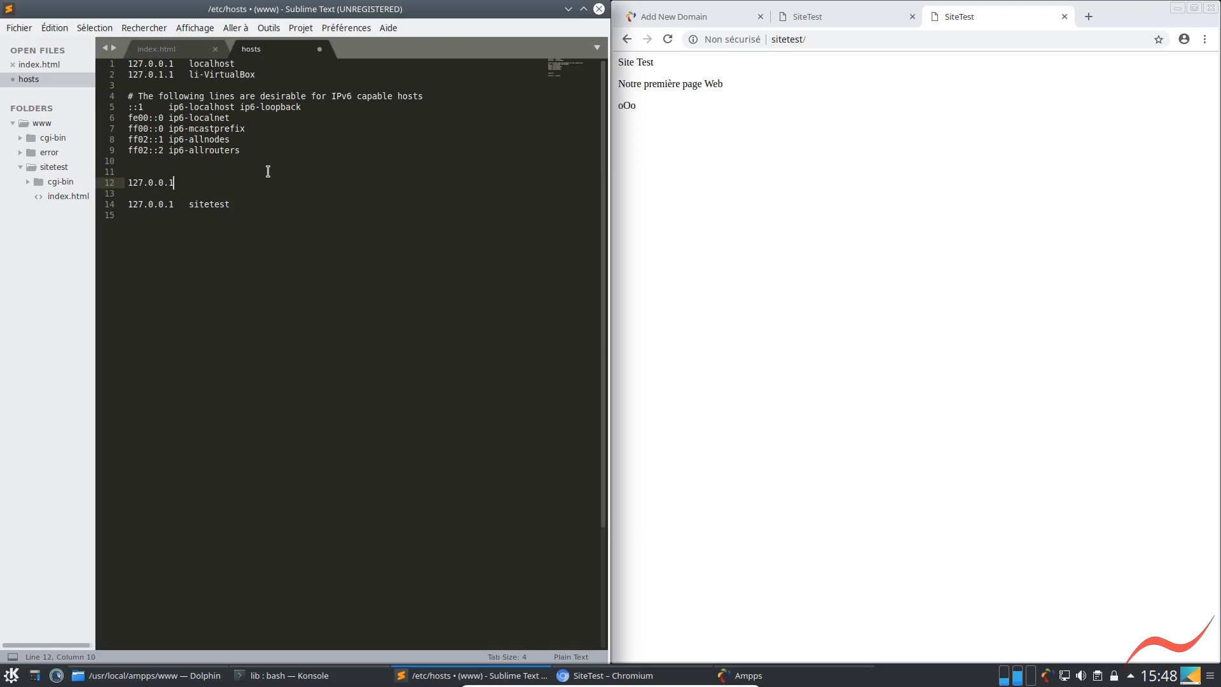
type(".0.0.1   ampps")
key("Return")
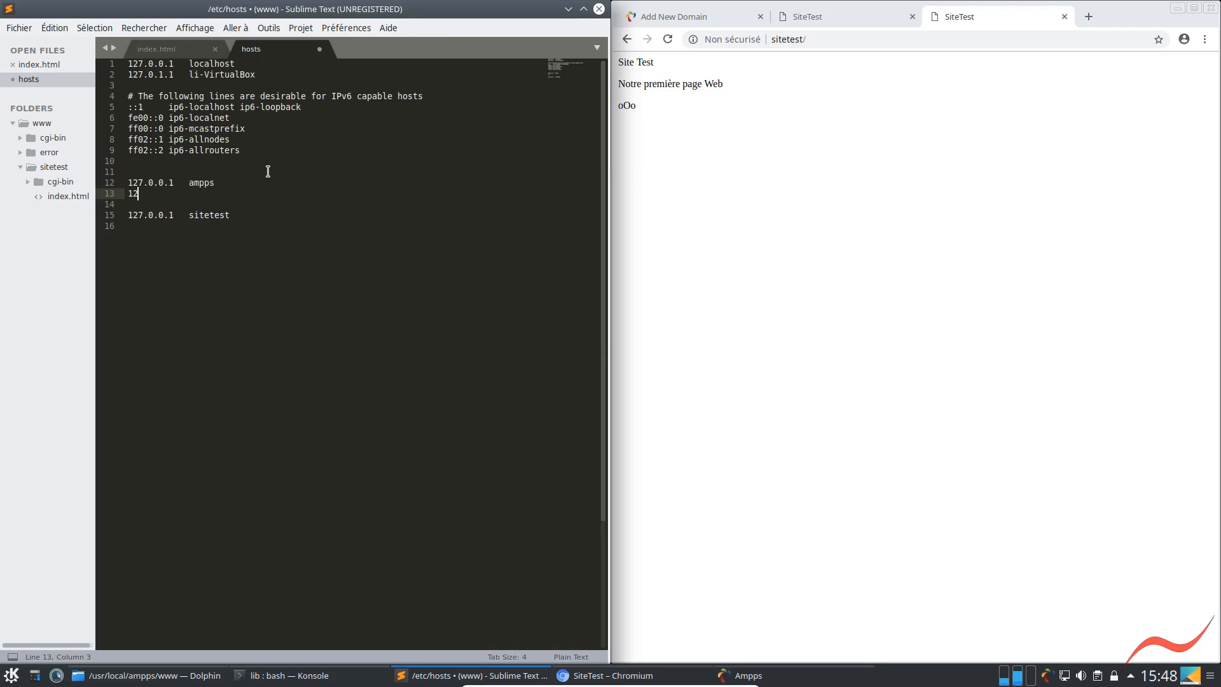
Add a 127.0.0.1 entry for pma below the ampps line and save the hosts file, authenticating with the administrator password
type("127.0.0.1   pma")
key("ctrl+s")
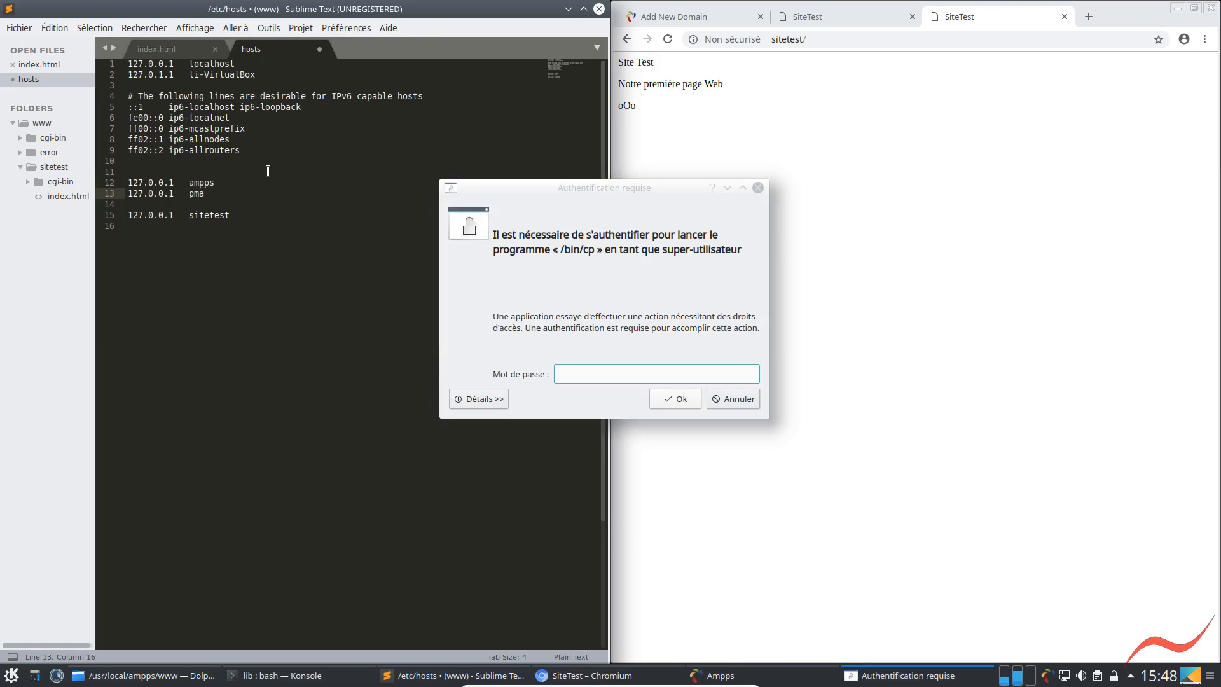
type("•••••••")
key("Return")
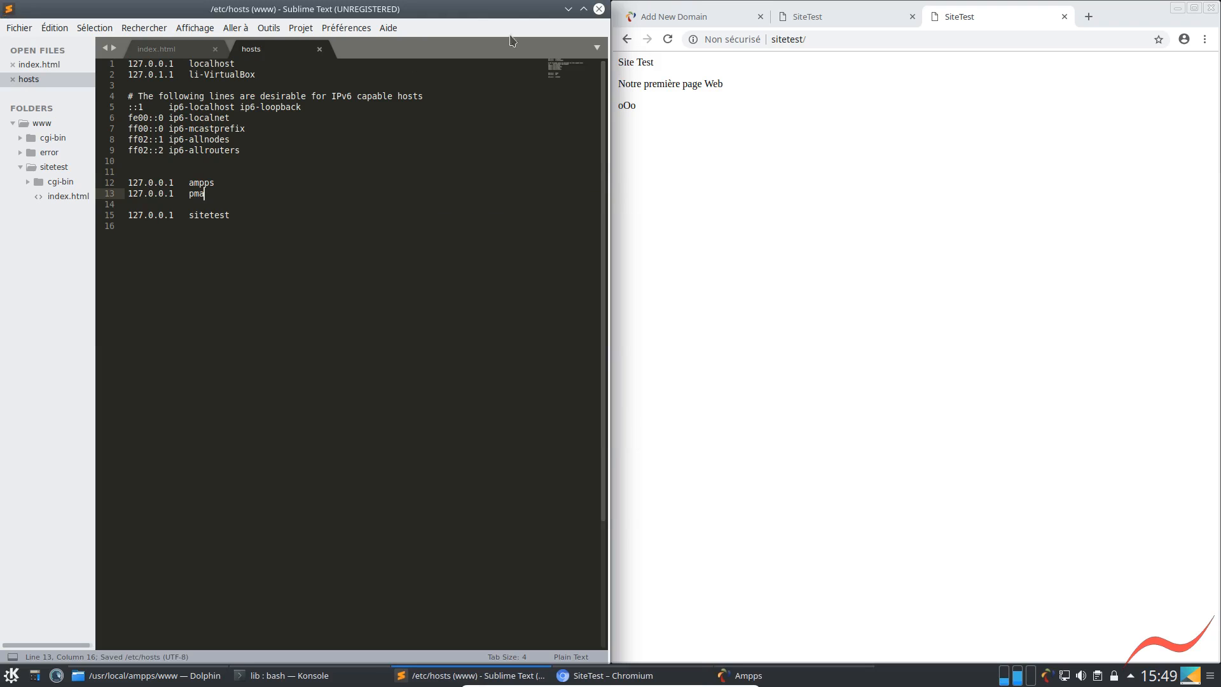
left_click(194, 193)
Load localhost/phpmyadmin in the current Chromium tab
left_click(822, 38)
left_click(822, 38)
left_click_drag(822, 38, 715, 34)
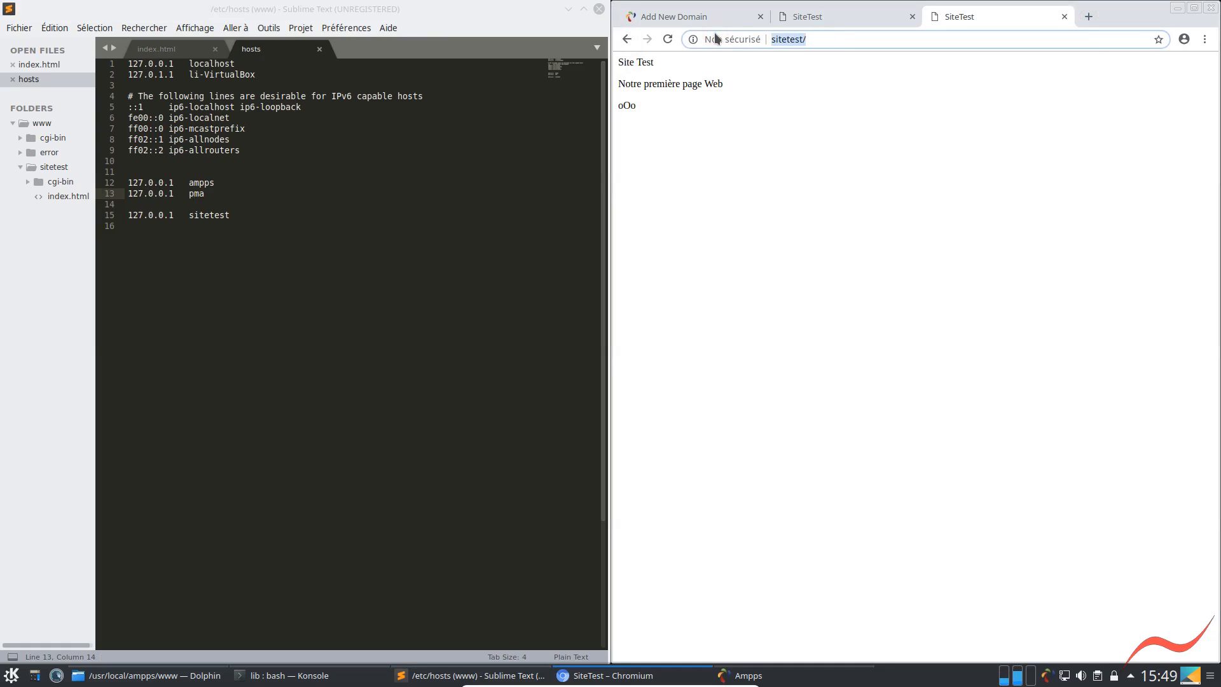
type("localho")
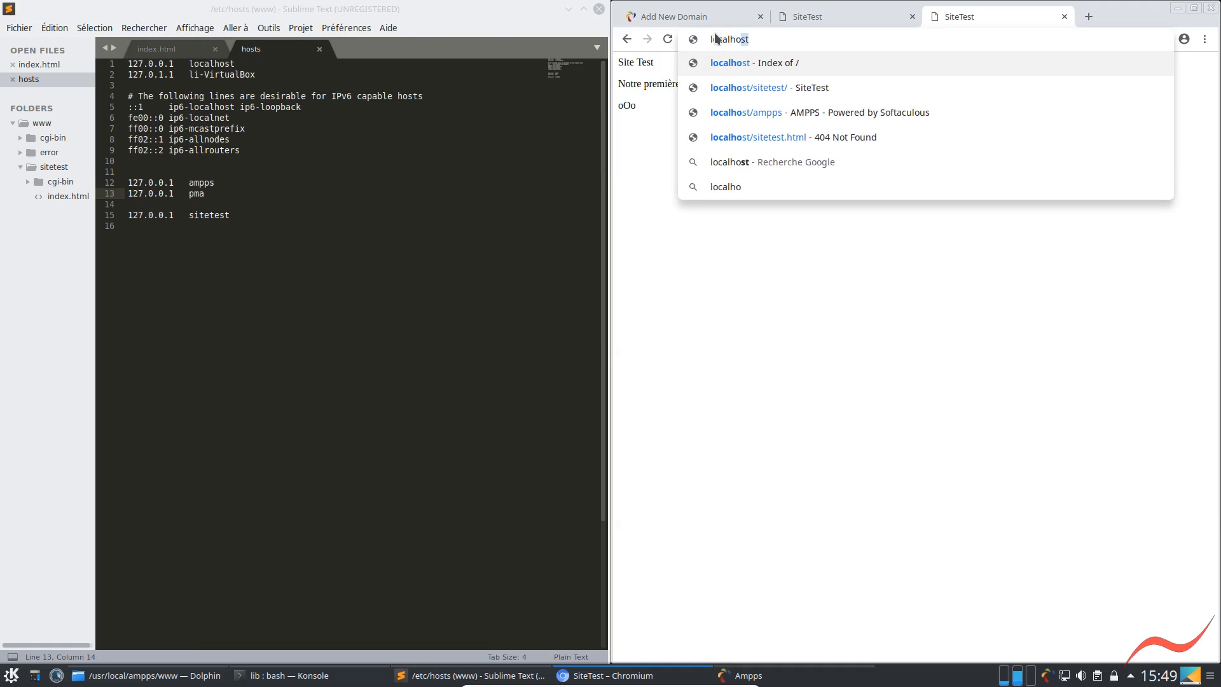
type("st/pm")
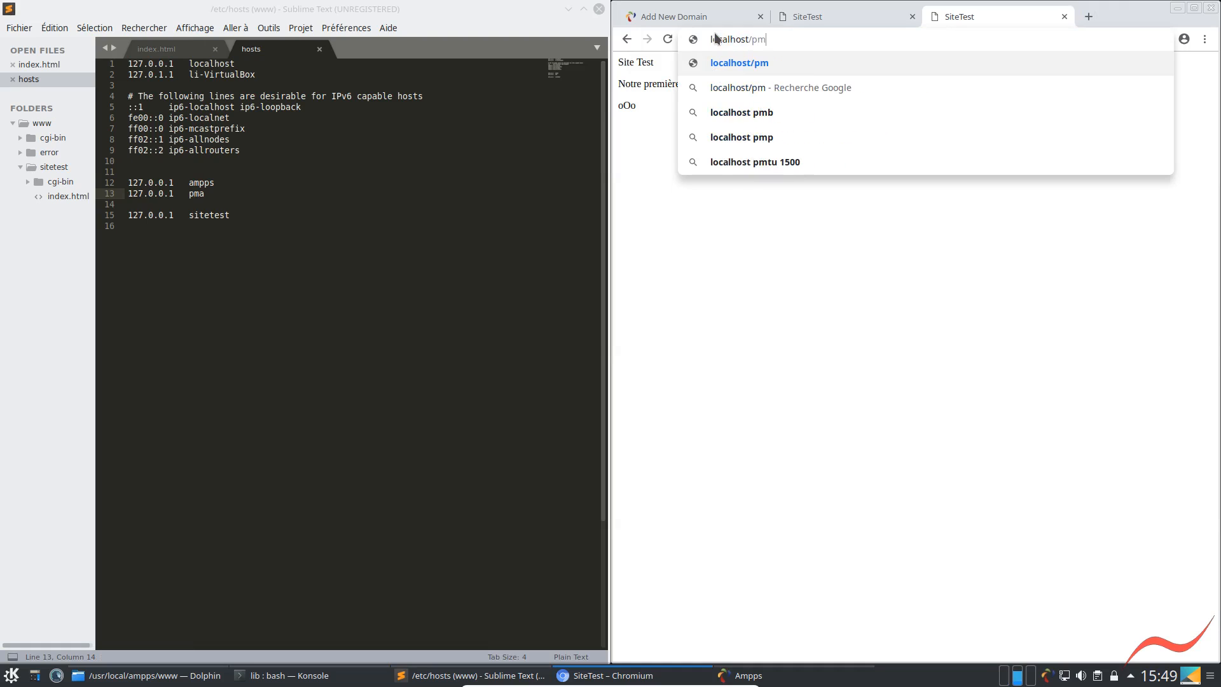
key("BackSpace")
type("hp")
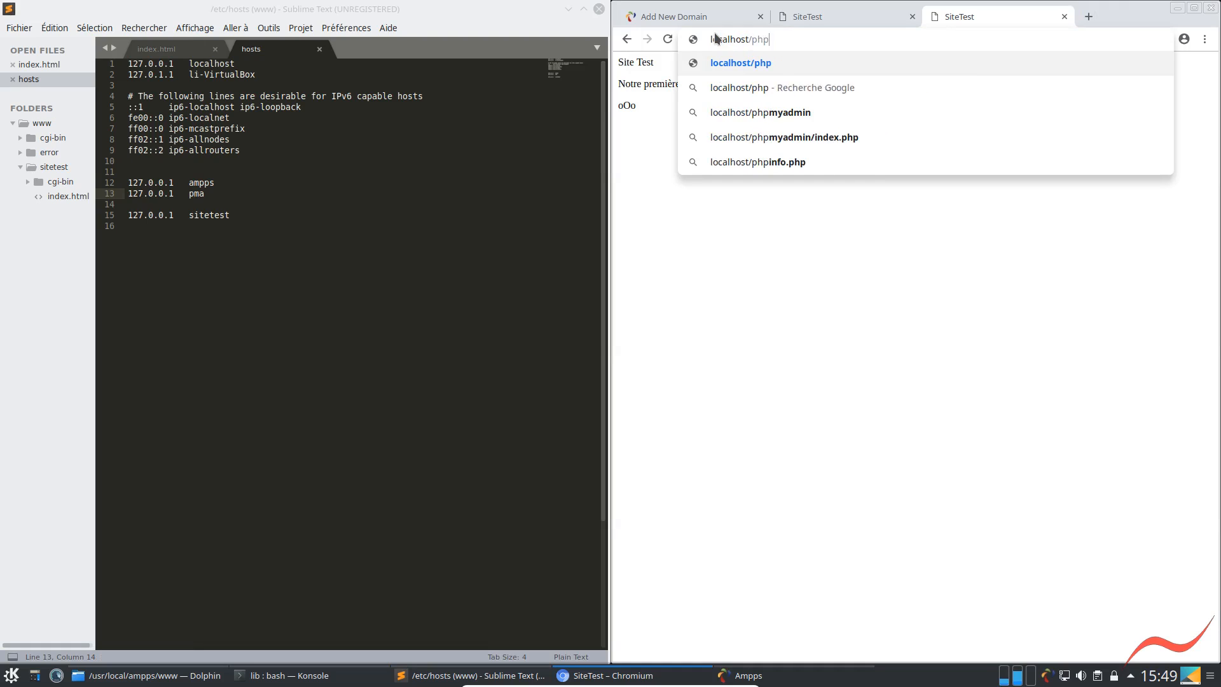
type("myadmin")
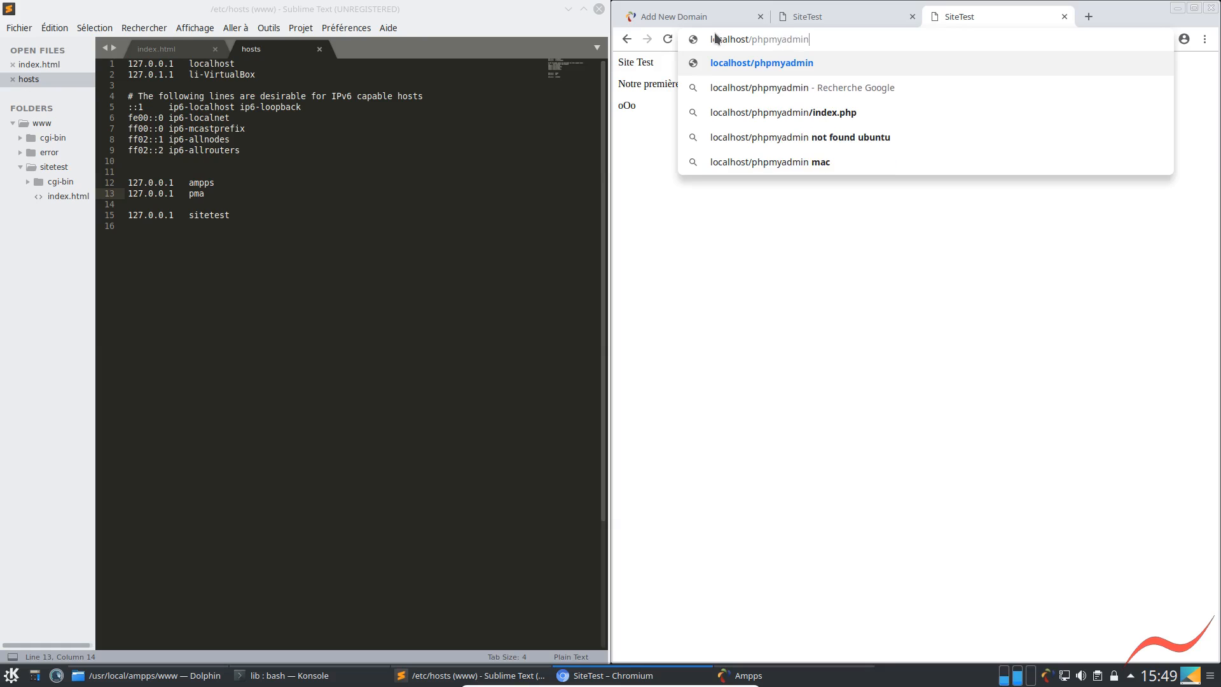
key("Return")
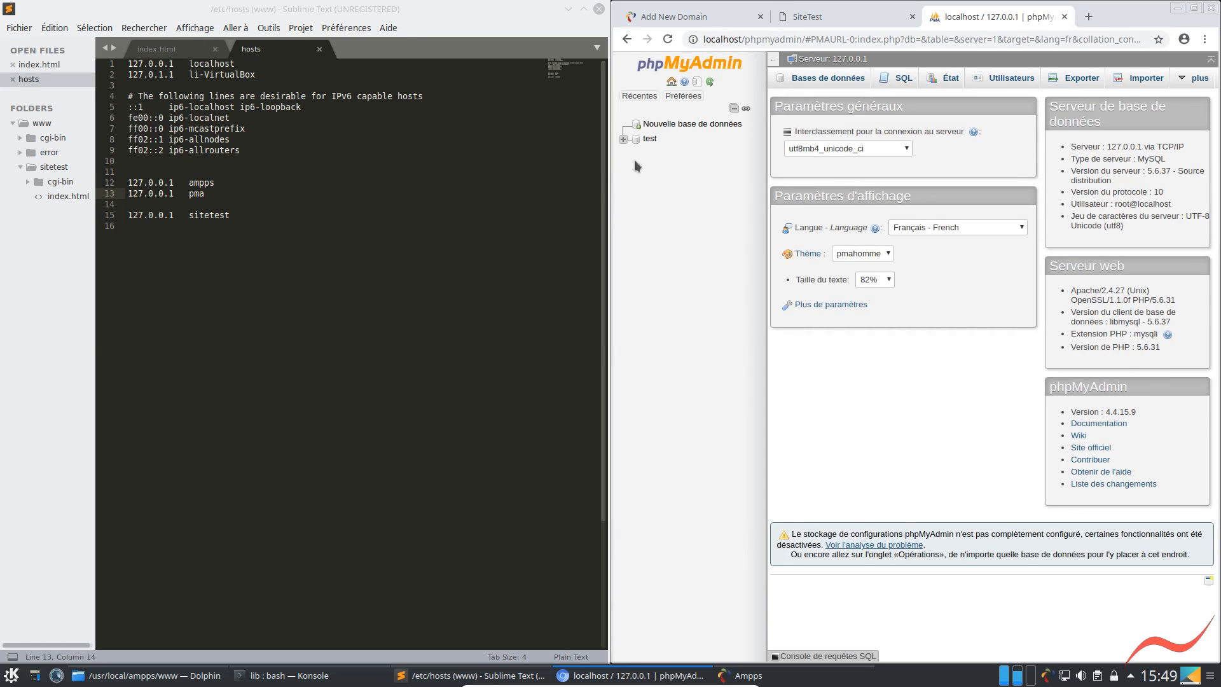
Open phpMyAdmin's database list, try the name dsfsdfds in the database creation form, and clear it without creating anything
left_click(830, 80)
left_click(820, 170)
type("dsfsdfds")
left_click(994, 170)
left_click(994, 170)
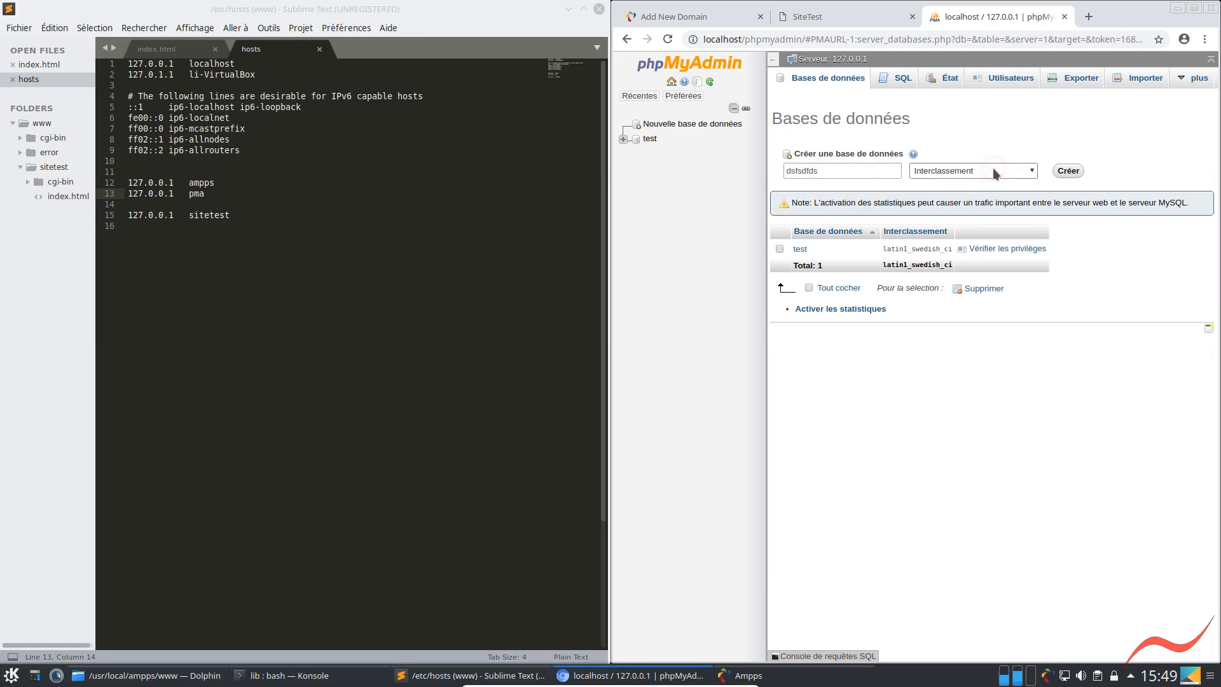
left_click(986, 116)
left_click_drag(851, 169, 731, 170)
key("BackSpace")
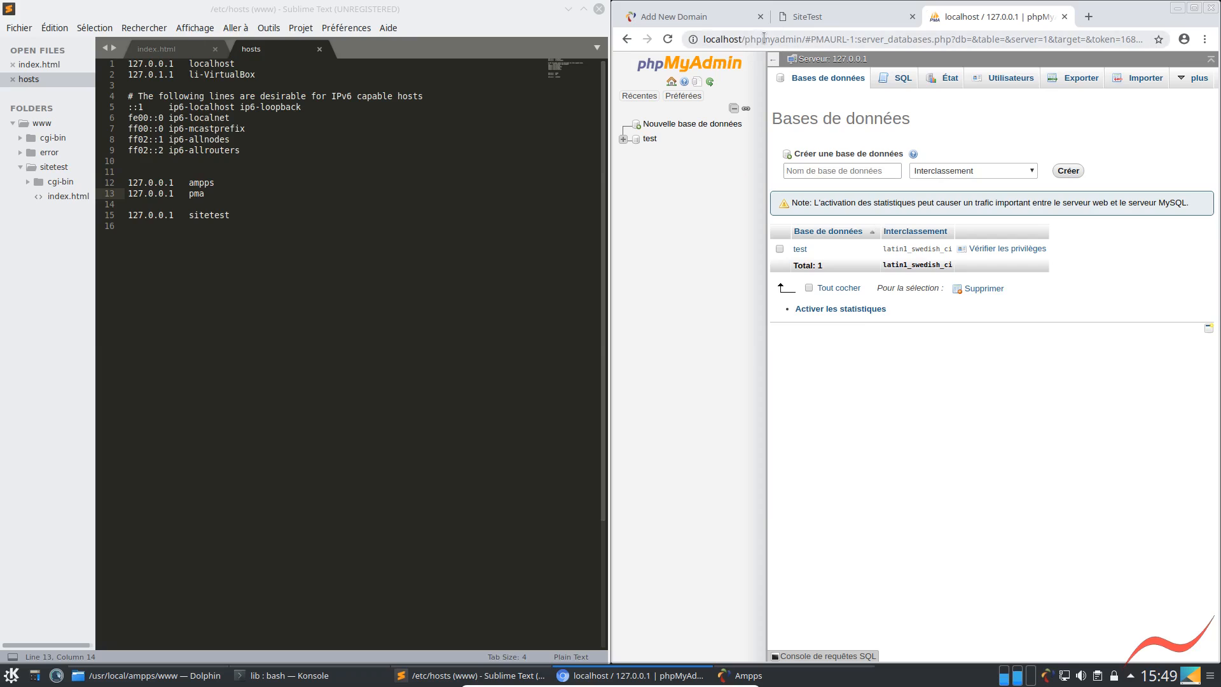
Close the phpMyAdmin tab, load pma/ in a new one, and check the service status in the AMPPS control window
left_click_drag(799, 39, 703, 39)
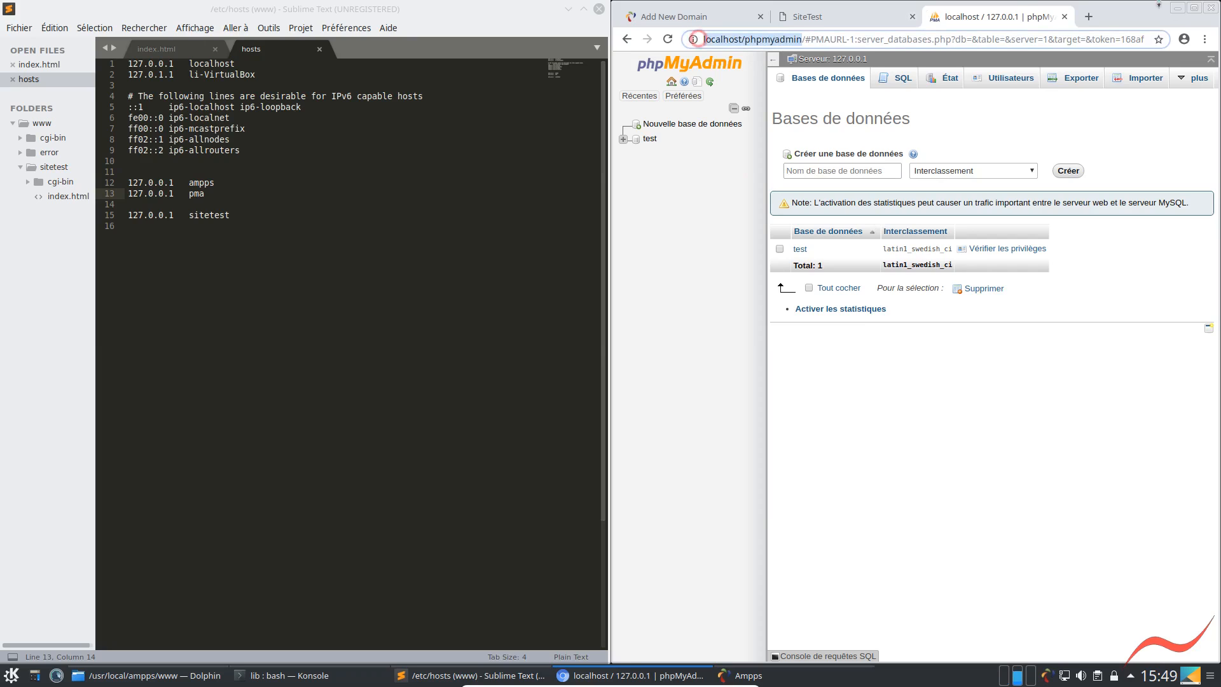
left_click(1067, 17)
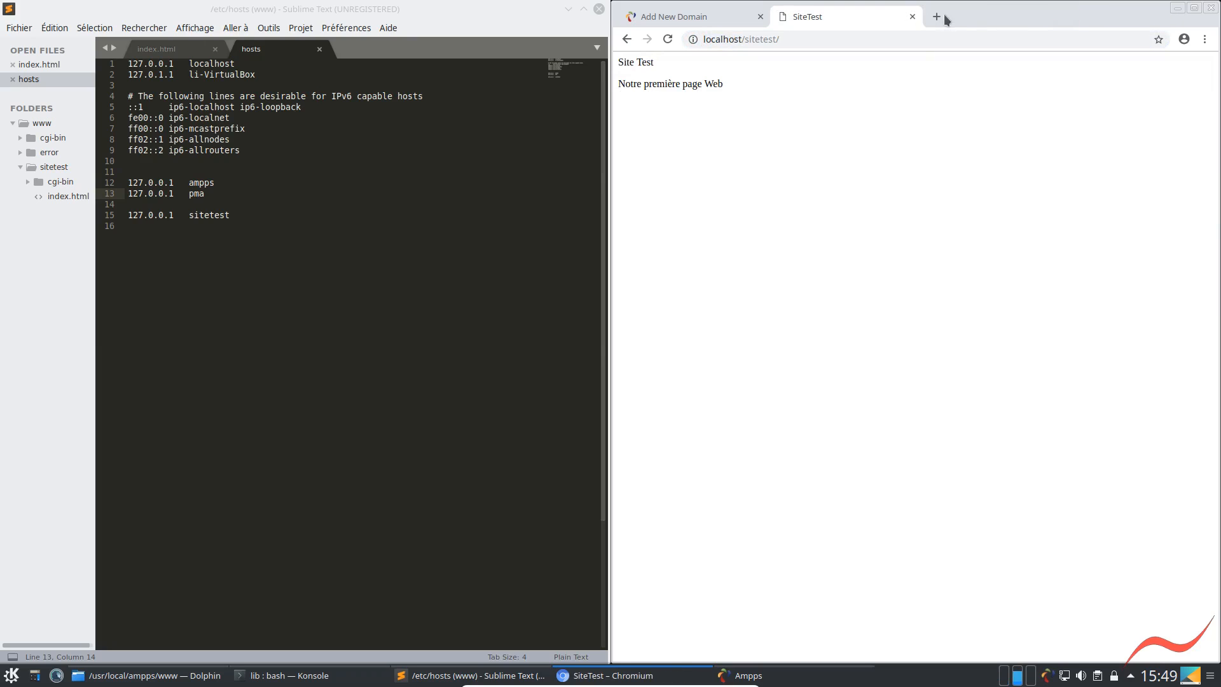
left_click(936, 16)
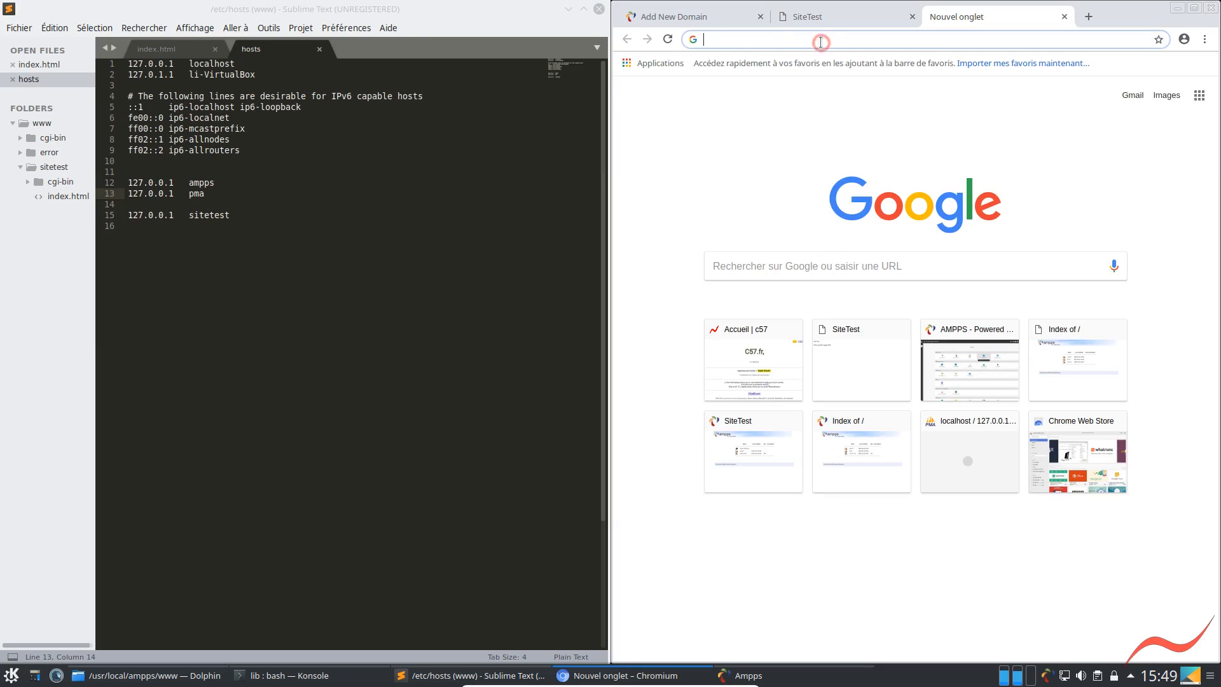
type("pma/")
key("Return")
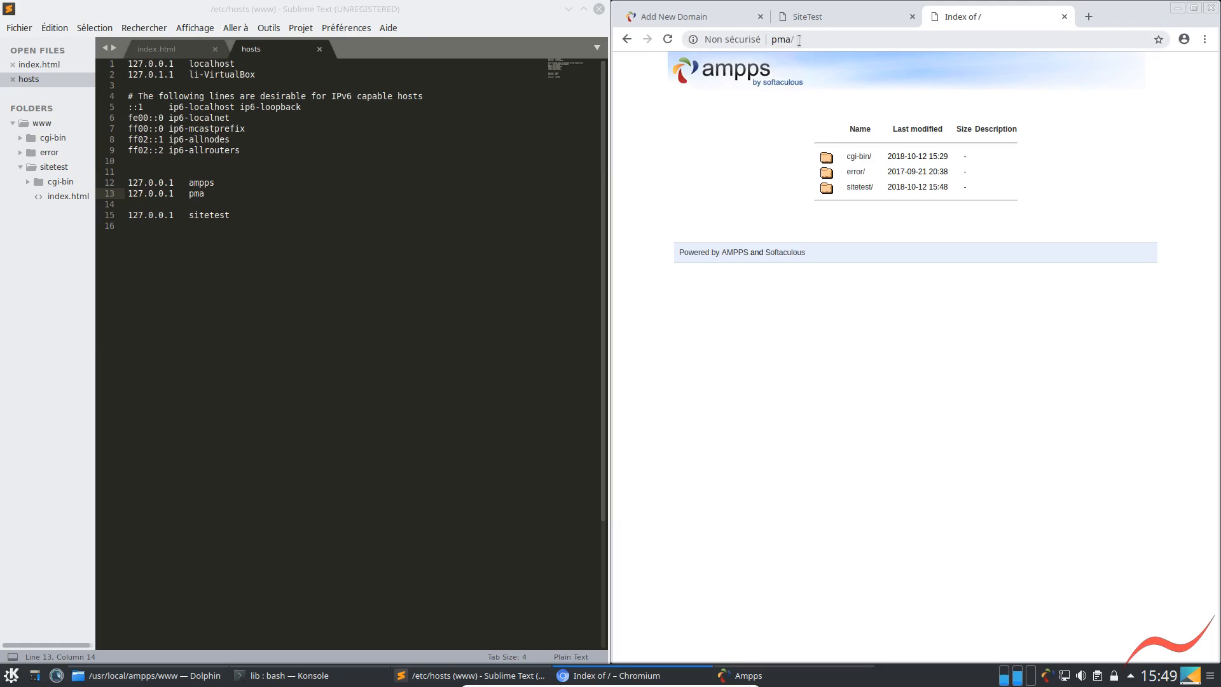
left_click(1046, 675)
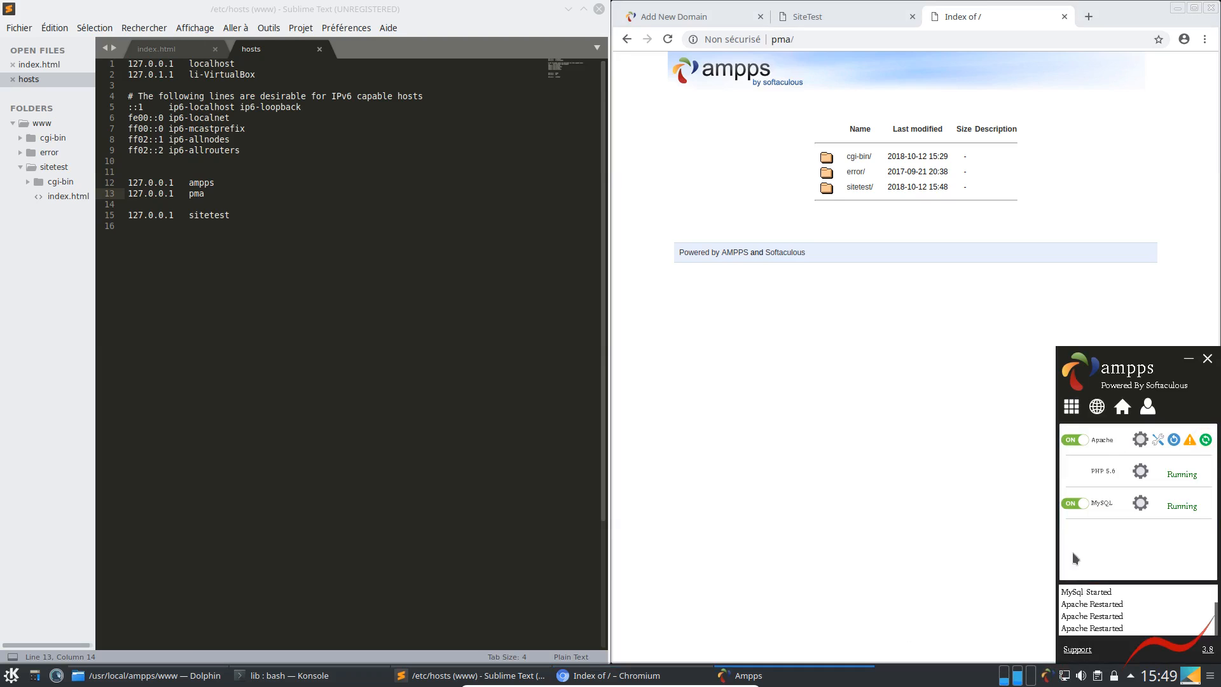
left_click(722, 383)
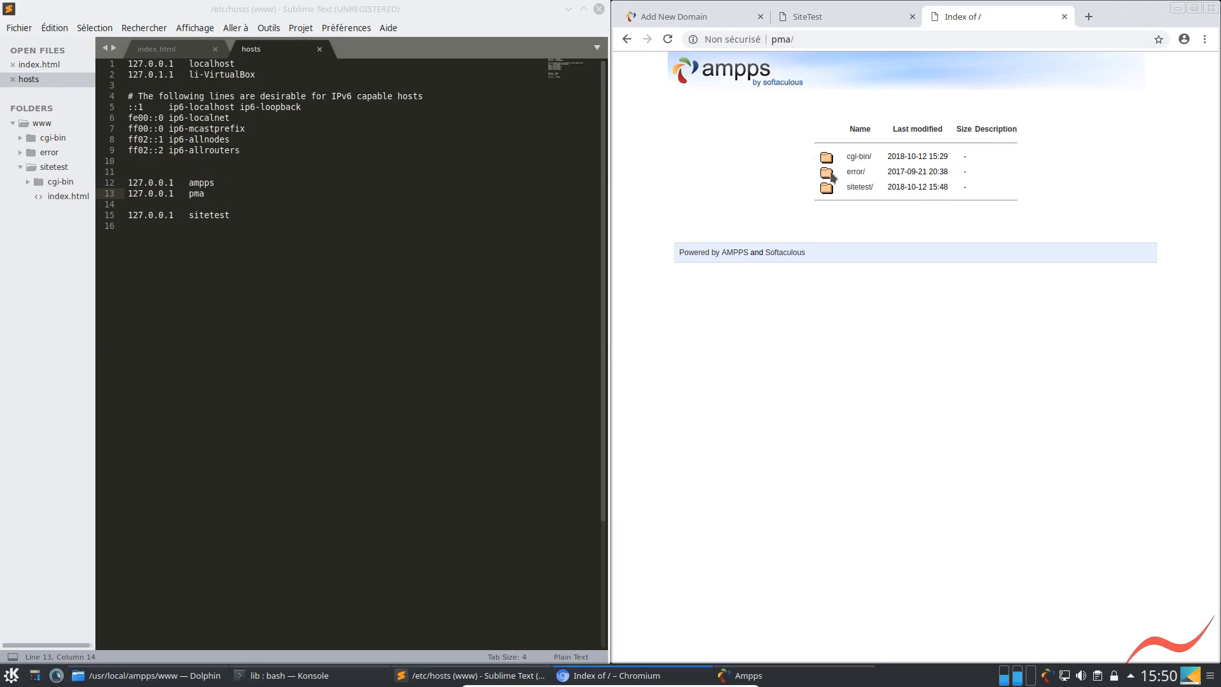
Open httpd-vhosts.conf from /usr/local/ampps/apache/conf/extra in the text editor
left_click_drag(188, 75, 265, 71)
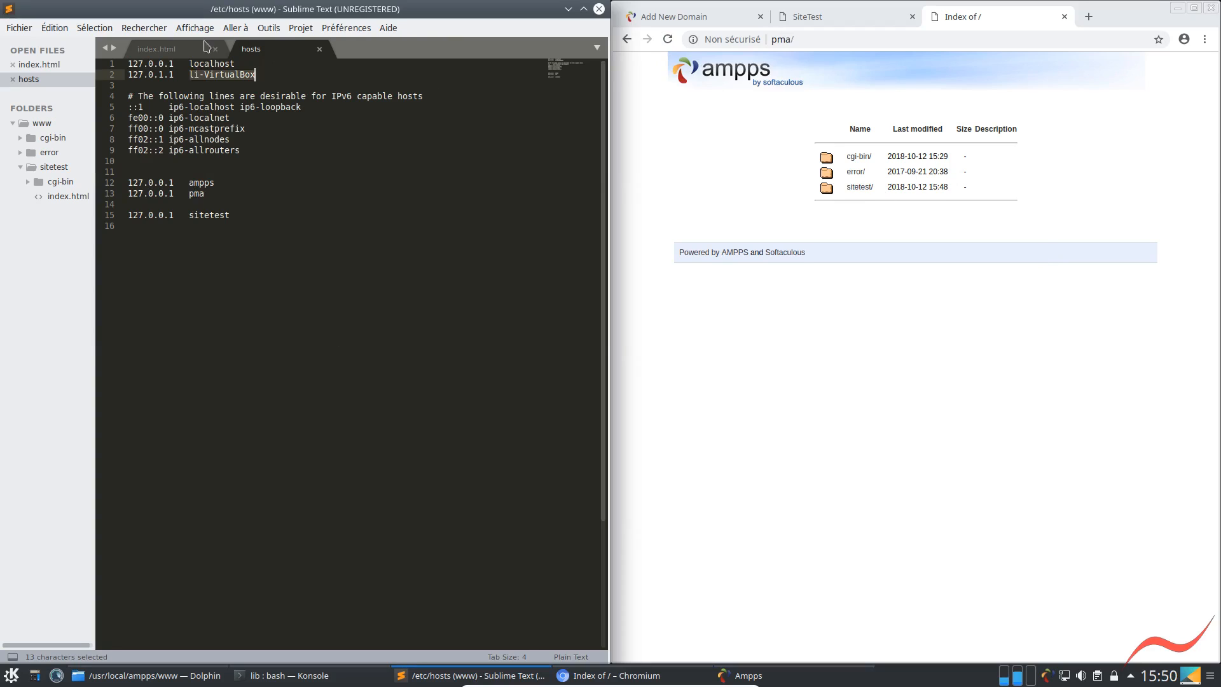
left_click(19, 29)
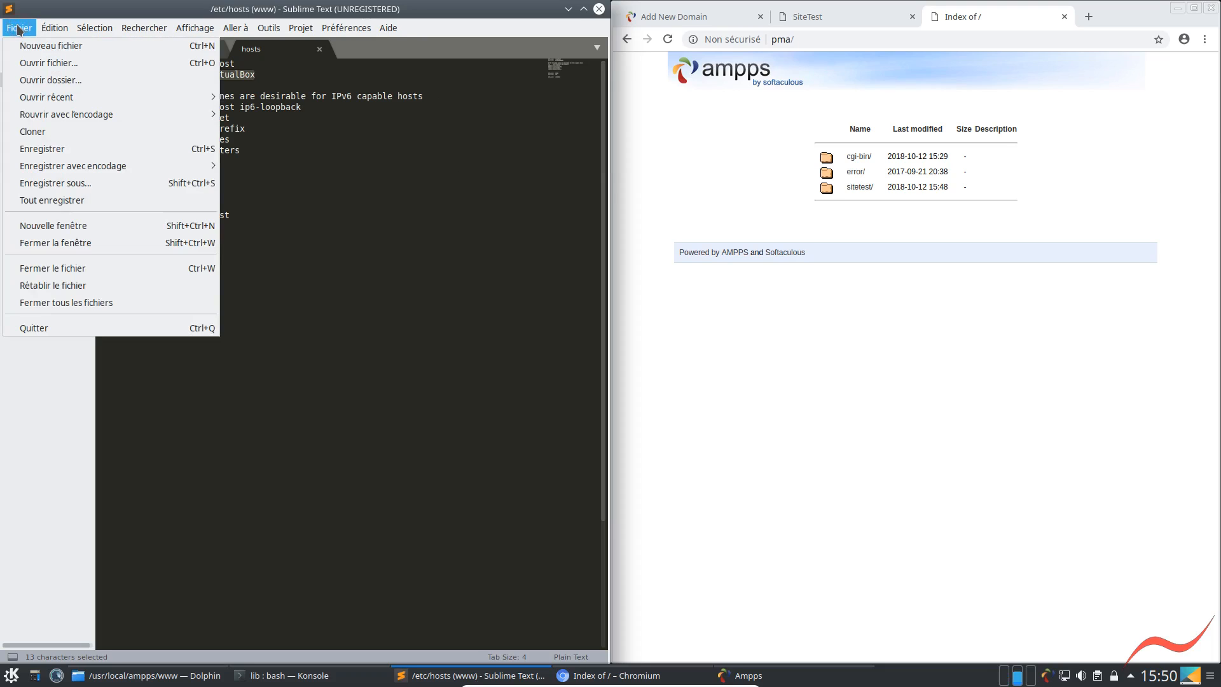
left_click(51, 65)
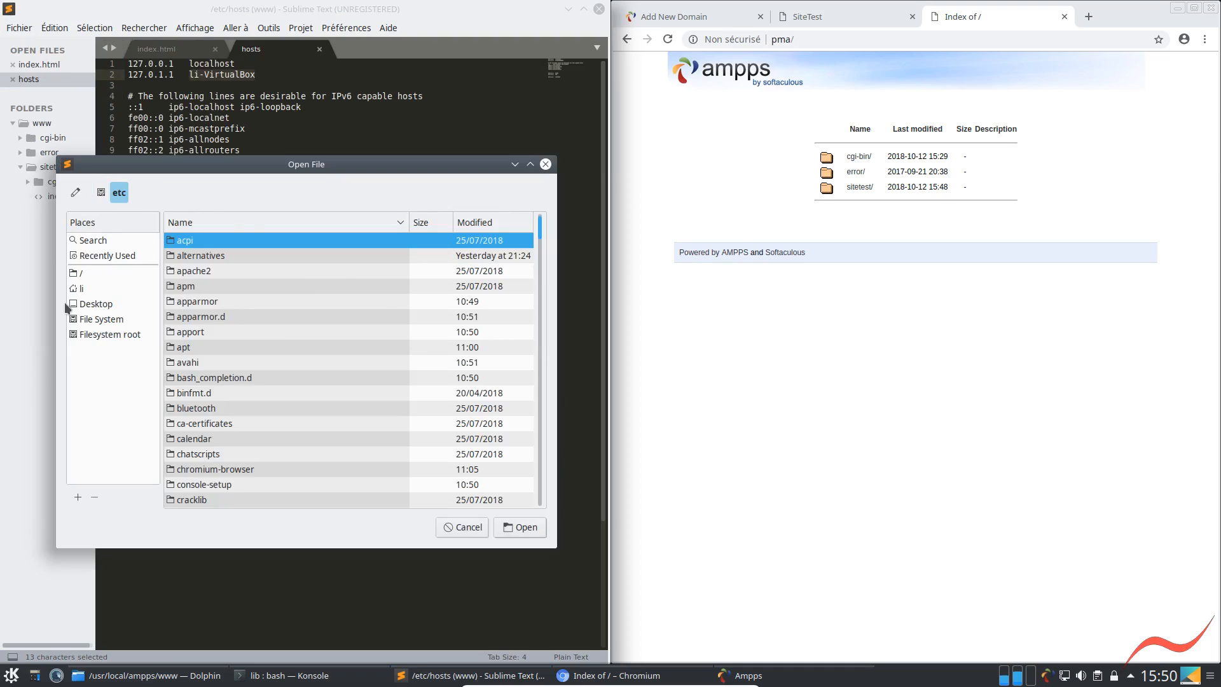
left_click(82, 273)
scroll(219, 421, "down", 3)
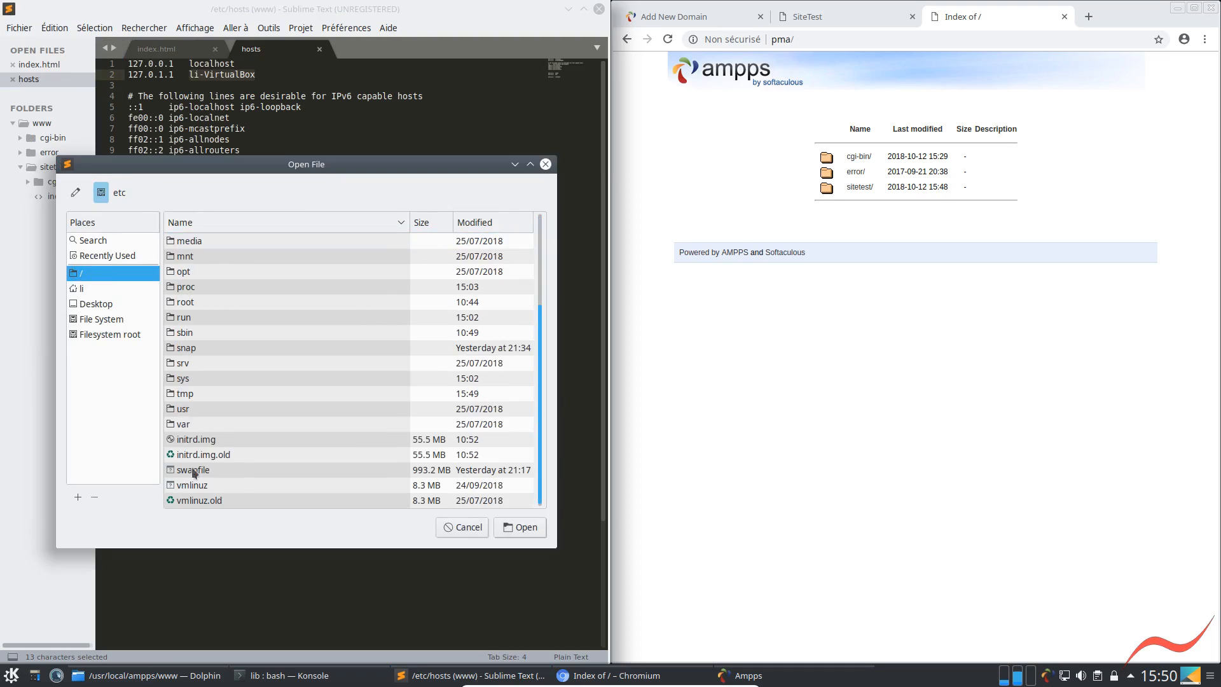
double_click(182, 410)
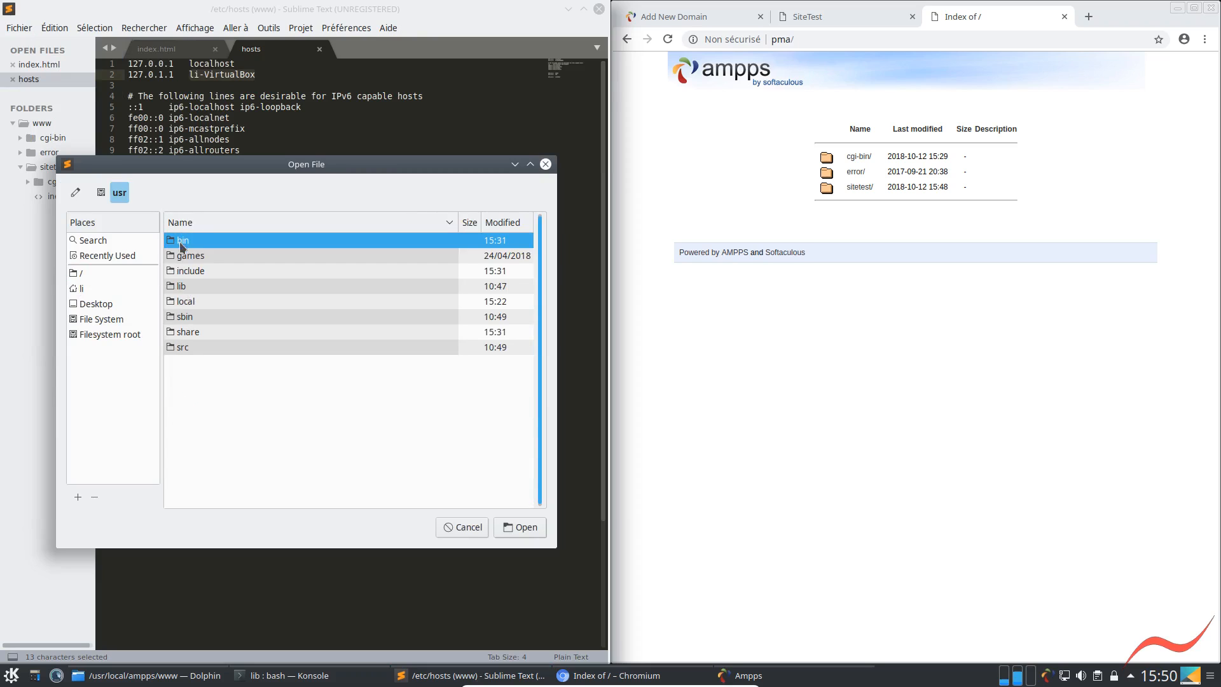
double_click(181, 302)
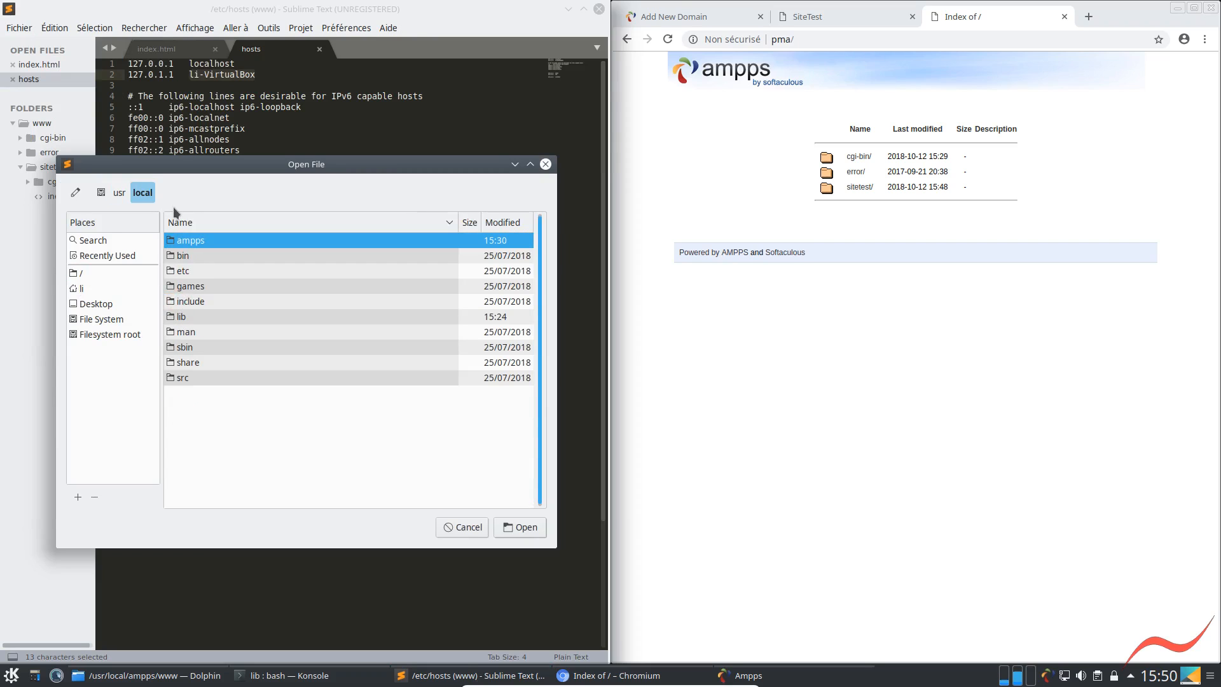
double_click(186, 242)
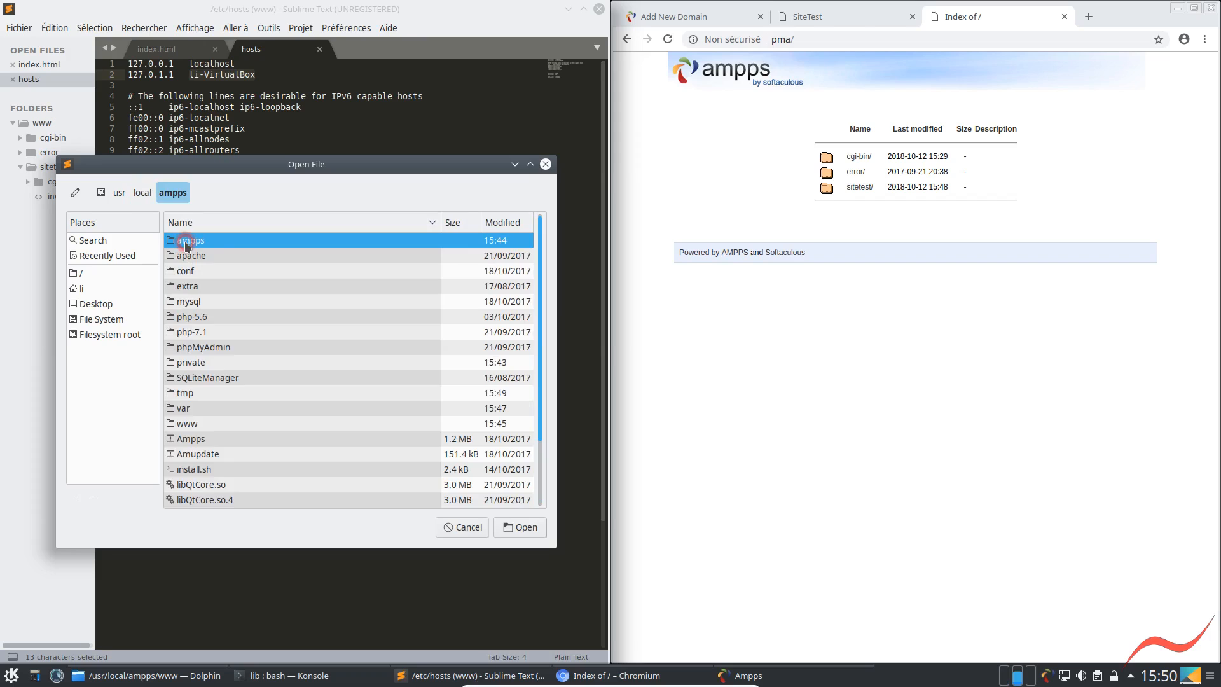
double_click(188, 256)
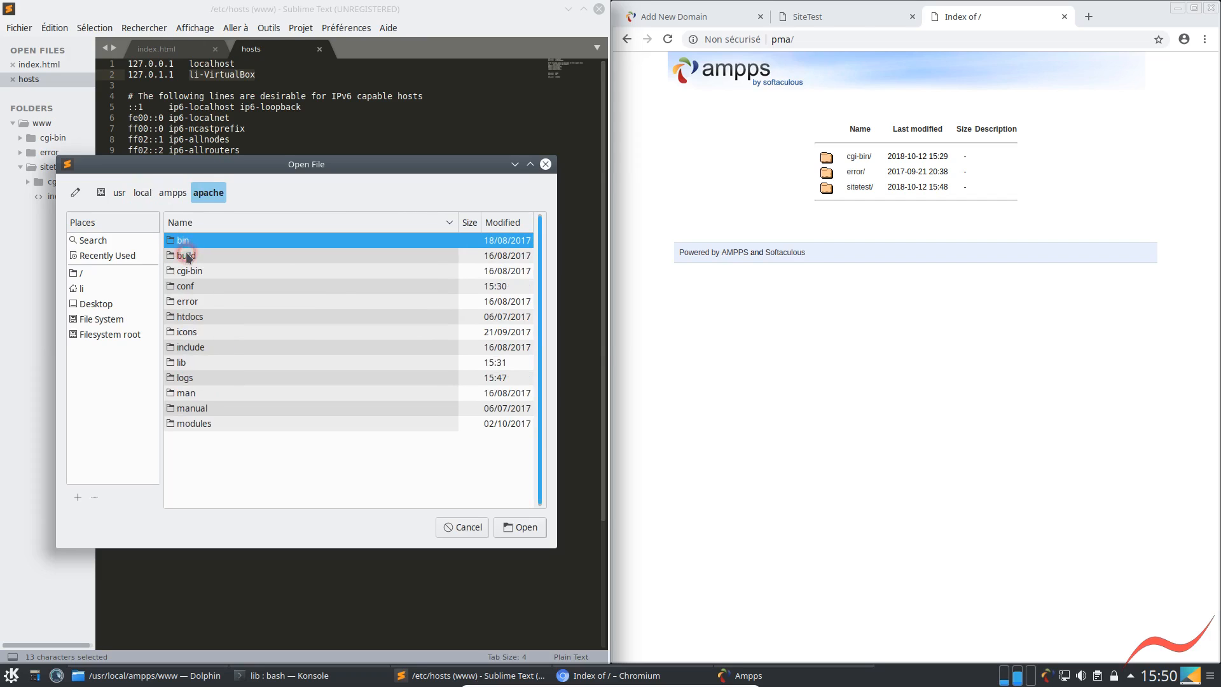
double_click(184, 286)
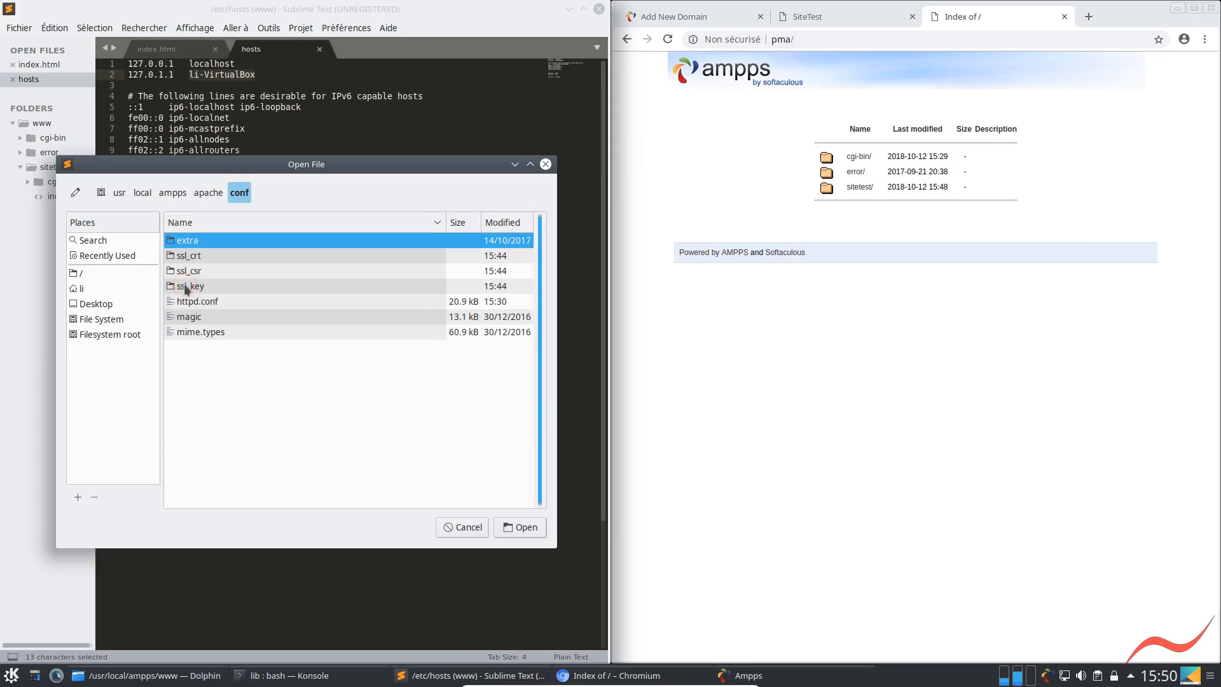
double_click(185, 242)
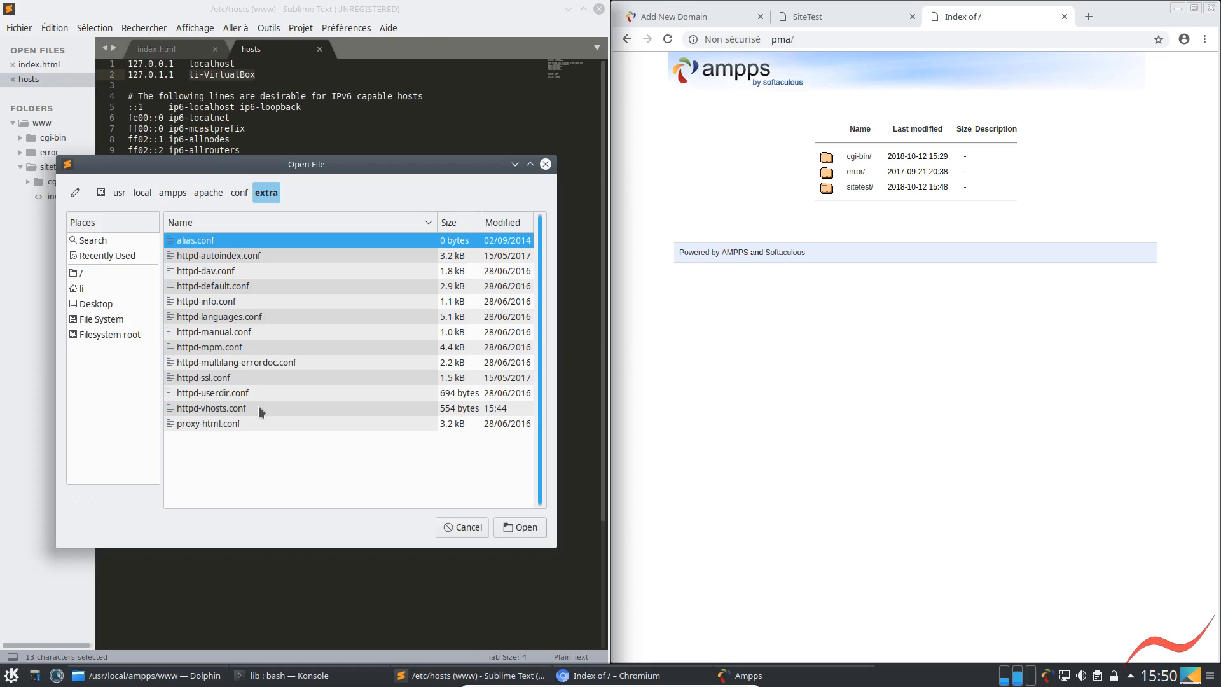
left_click(786, 39)
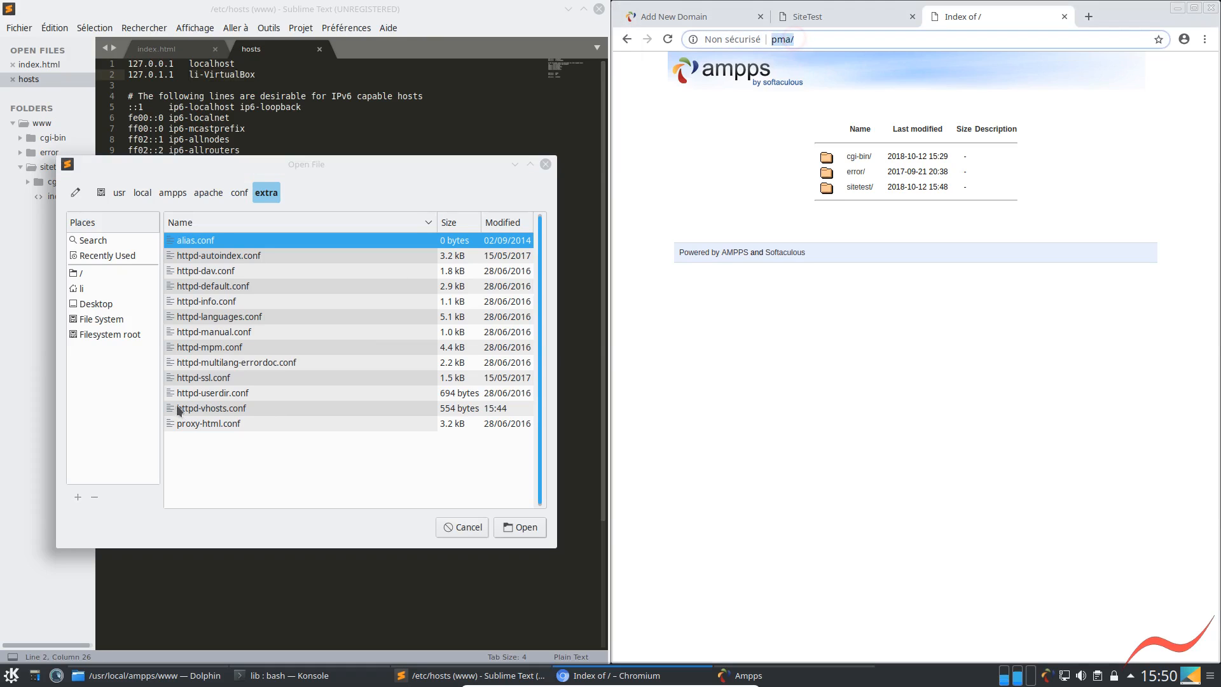
left_click(223, 407)
left_click(531, 527)
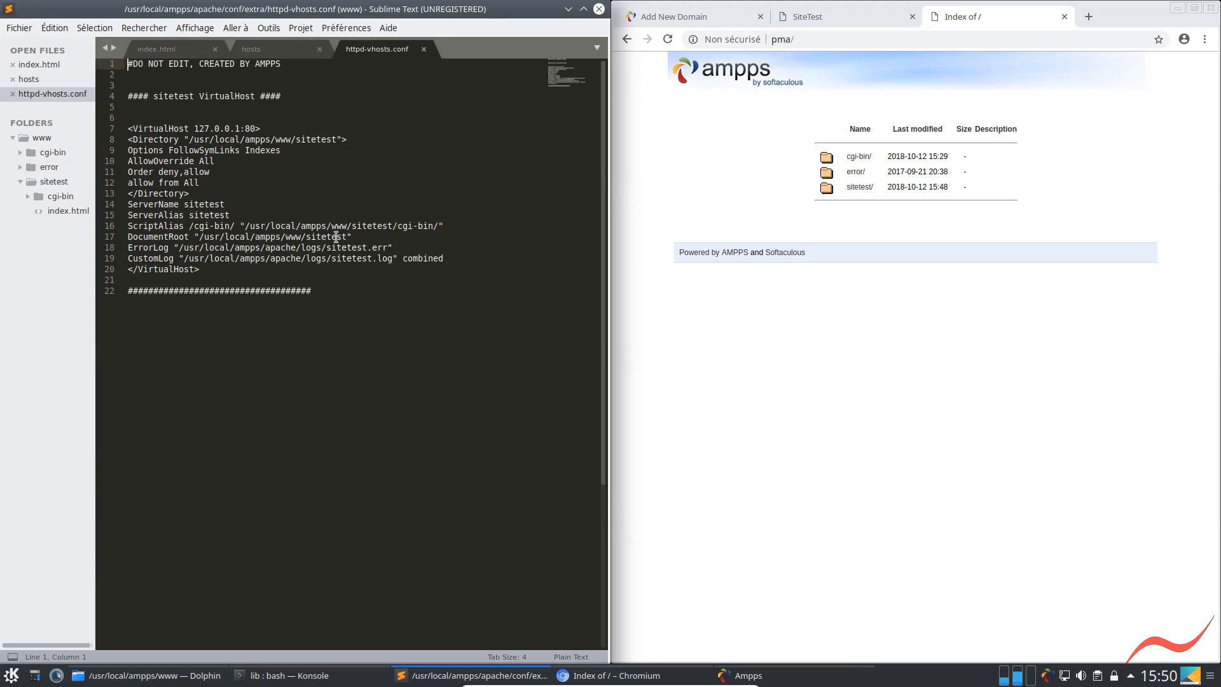
Duplicate the whole sitetest VirtualHost section, from its heading comment to the closing hash line, directly below the original
left_click_drag(215, 270, 112, 92)
left_click_drag(323, 293, 129, 86)
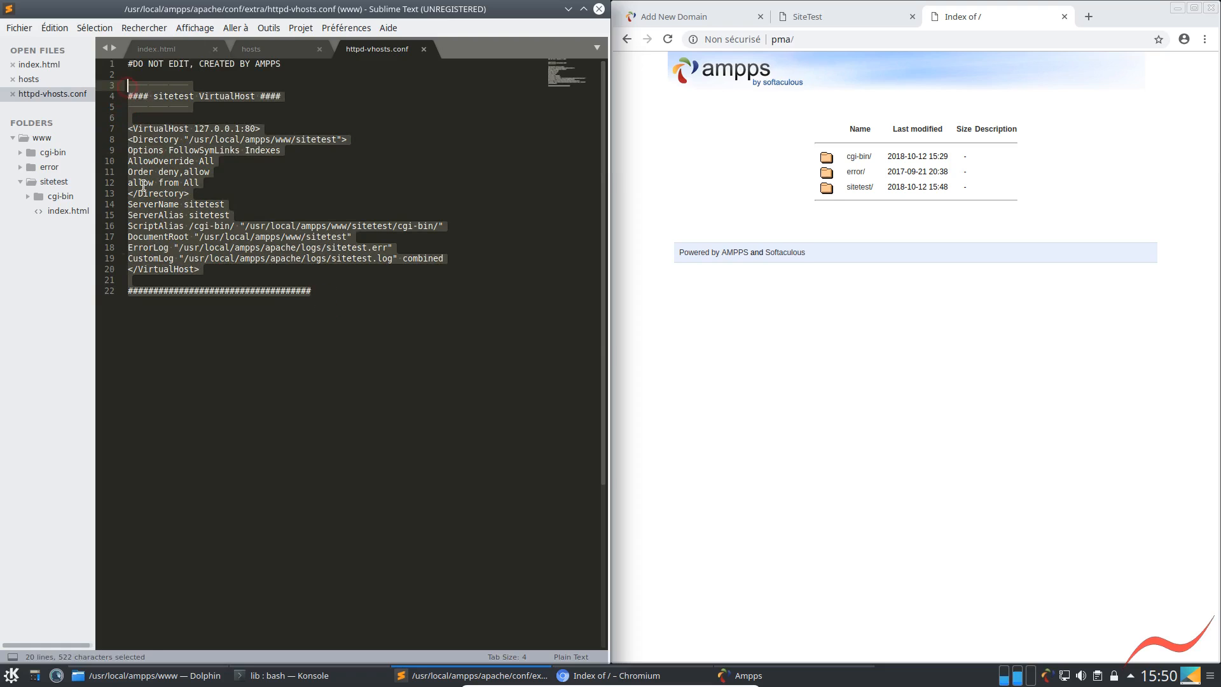
key("ctrl+c")
left_click(337, 294)
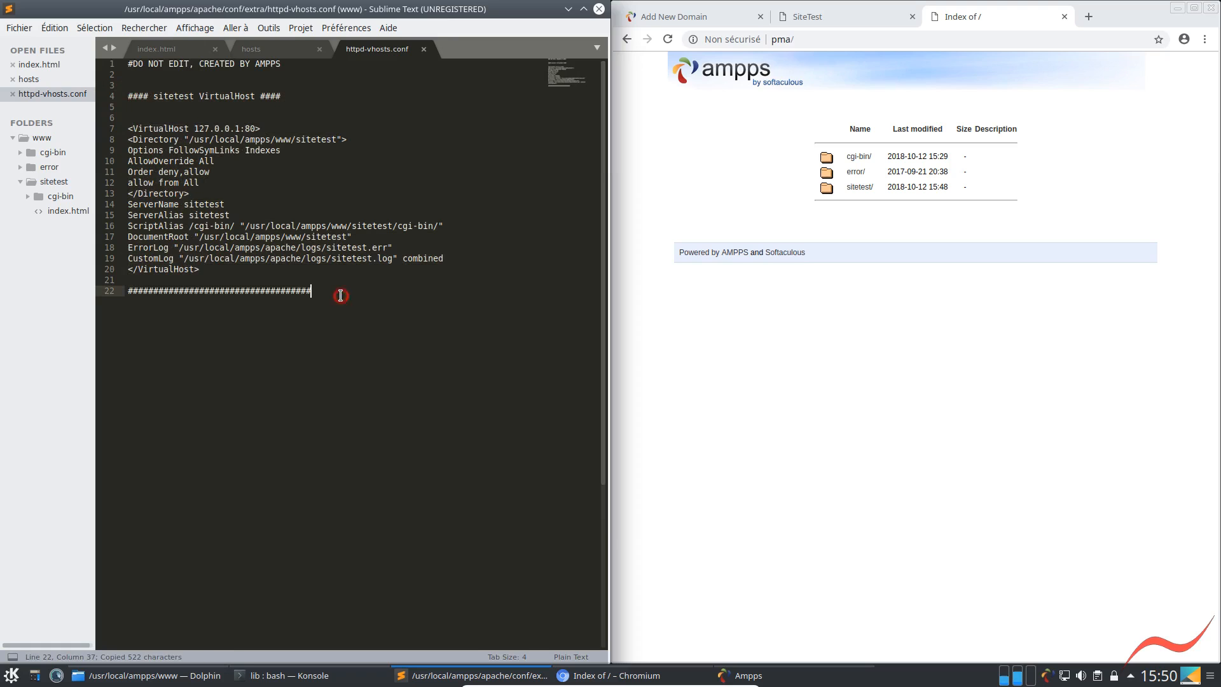
key("Return")
key("ctrl+v")
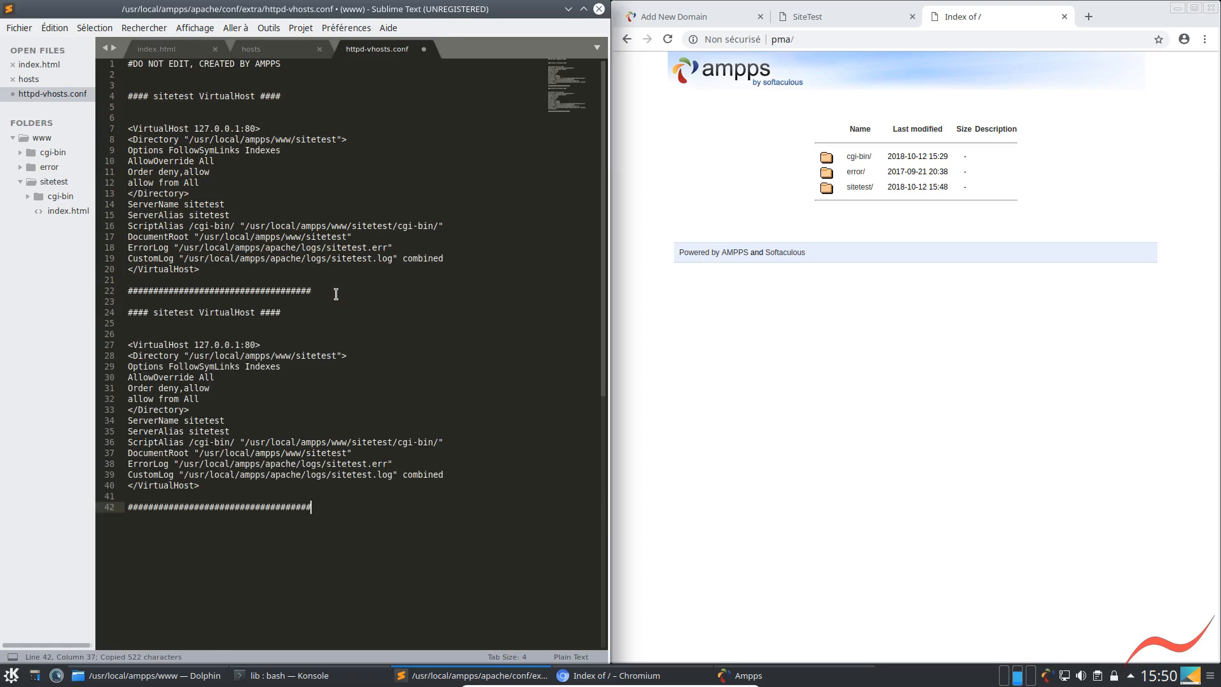
Change the Directory path in the first VirtualHost block to /usr/local/ampps/phpmyadmin
key("Up")
key("Up")
key("Up")
key("Up")
key("Up")
key("Up")
key("Up")
key("Up")
key("Up")
key("Up")
key("Up")
key("Up")
key("Up")
key("Up")
key("Up")
key("Up")
key("Up")
key("Up")
key("Up")
key("Up")
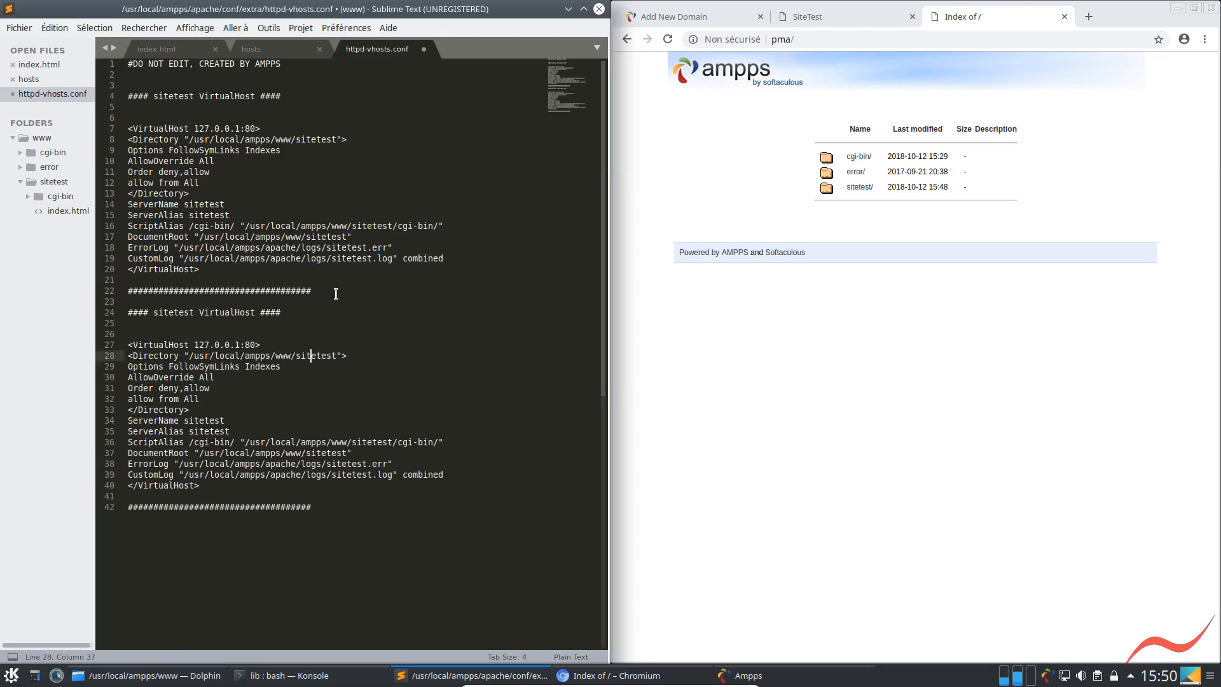
key("Up")
key("Up")
key("Up")
key("Up")
key("Up")
key("Up")
key("Up")
key("Up")
key("Up")
key("shift+Right")
key("shift+Right")
key("shift+Right")
key("shift+Right")
key("shift+Right")
key("shift+Right")
key("shift+Right")
key("shift+Right")
key("shift+Right")
key("shift+Right")
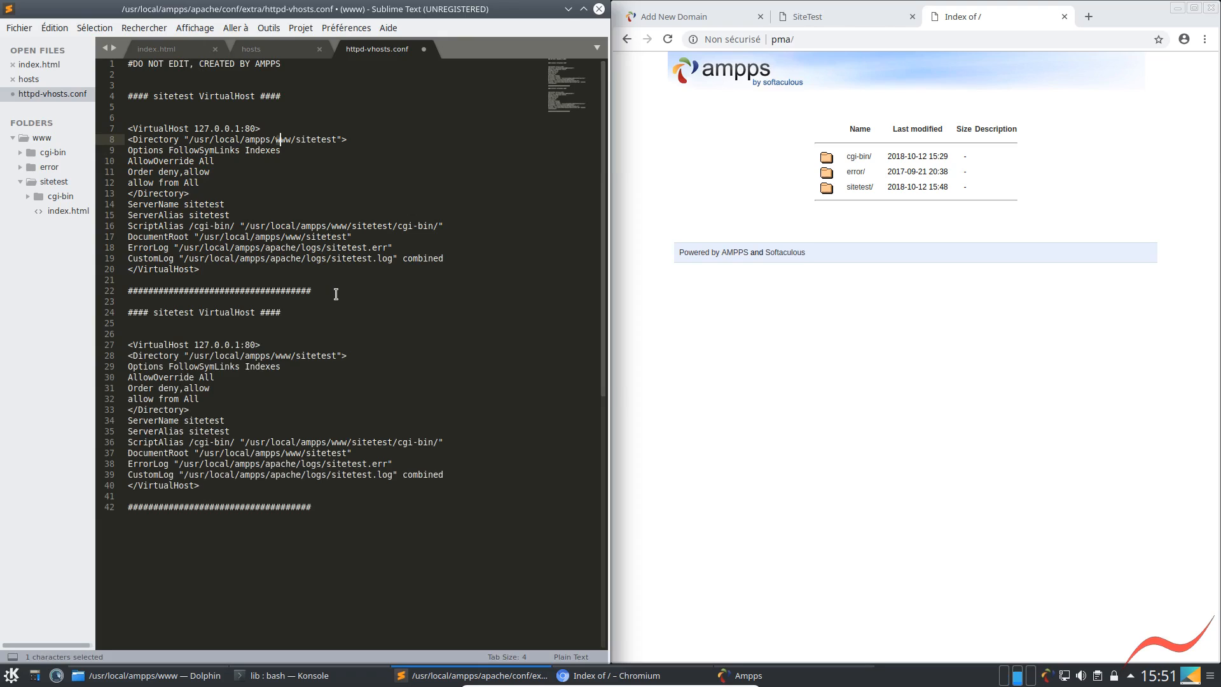
key("shift+Right")
type("phpmyadmin")
Set both ServerName and ServerAlias in the first VirtualHost block to pma
key("Down")
key("Down")
key("Down")
key("Down")
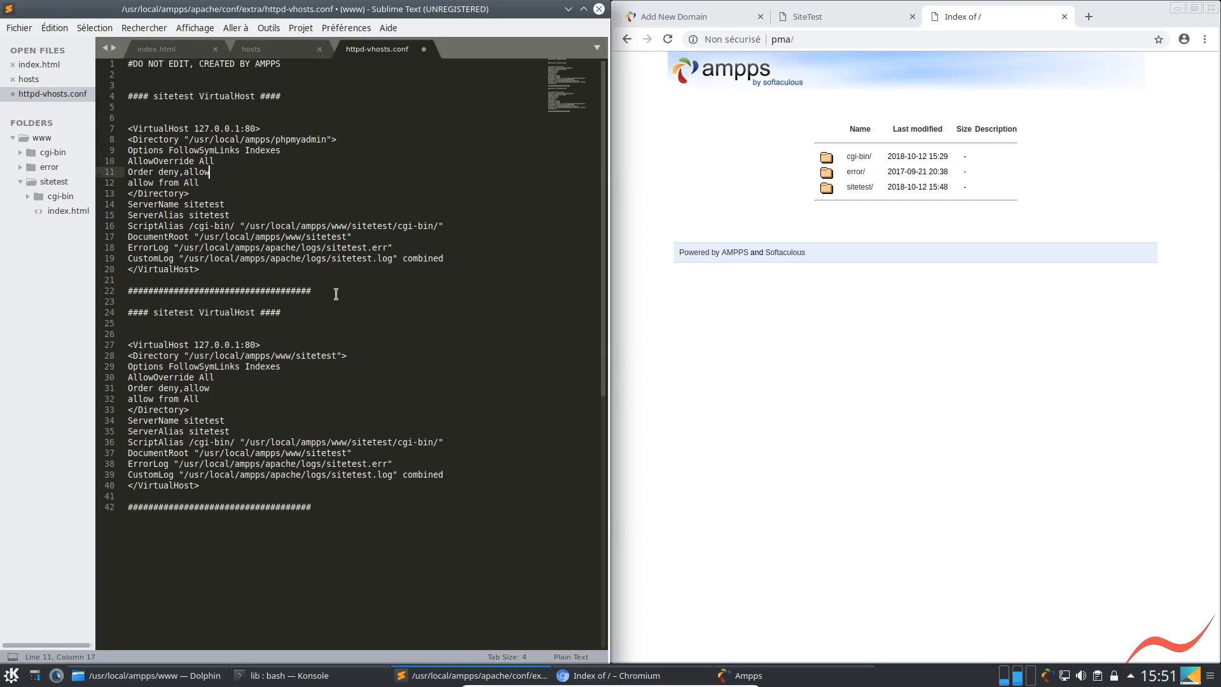
key("Down")
key("Down")
key("End")
key("shift+Left")
key("shift+Left")
key("shift+Left")
key("shift+Left")
key("shift+Left")
key("shift+Left")
key("shift+Left")
key("shift+Left")
type("pma")
key("Down")
key("Left")
key("Left")
key("shift+End")
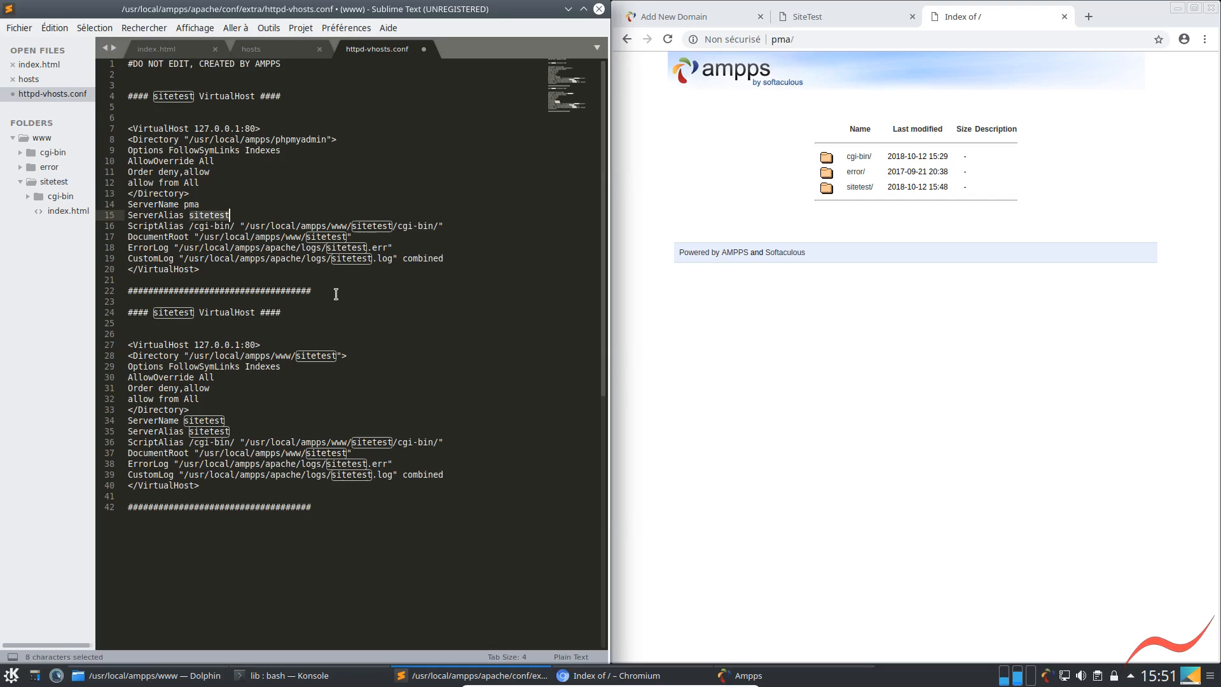
type("pma")
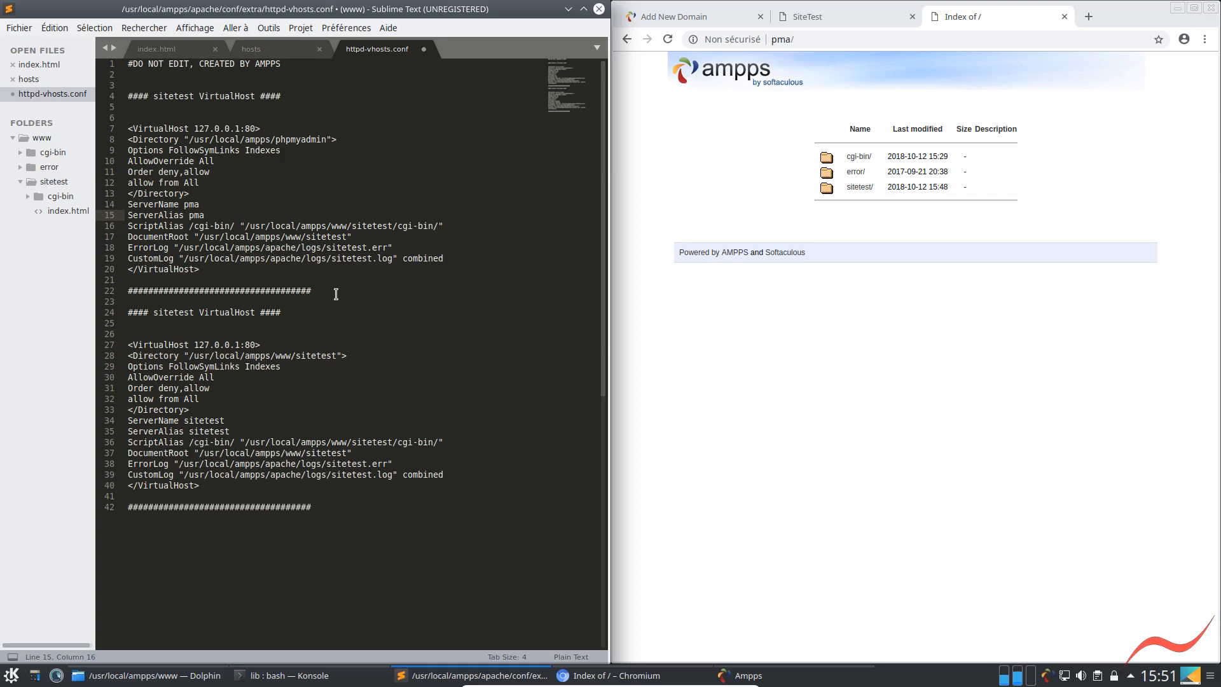
Replace www/sitetest with phpmyadmin in the ScriptAlias and DocumentRoot paths of the first VirtualHost block
left_click(285, 236)
left_click(331, 226, "ctrl")
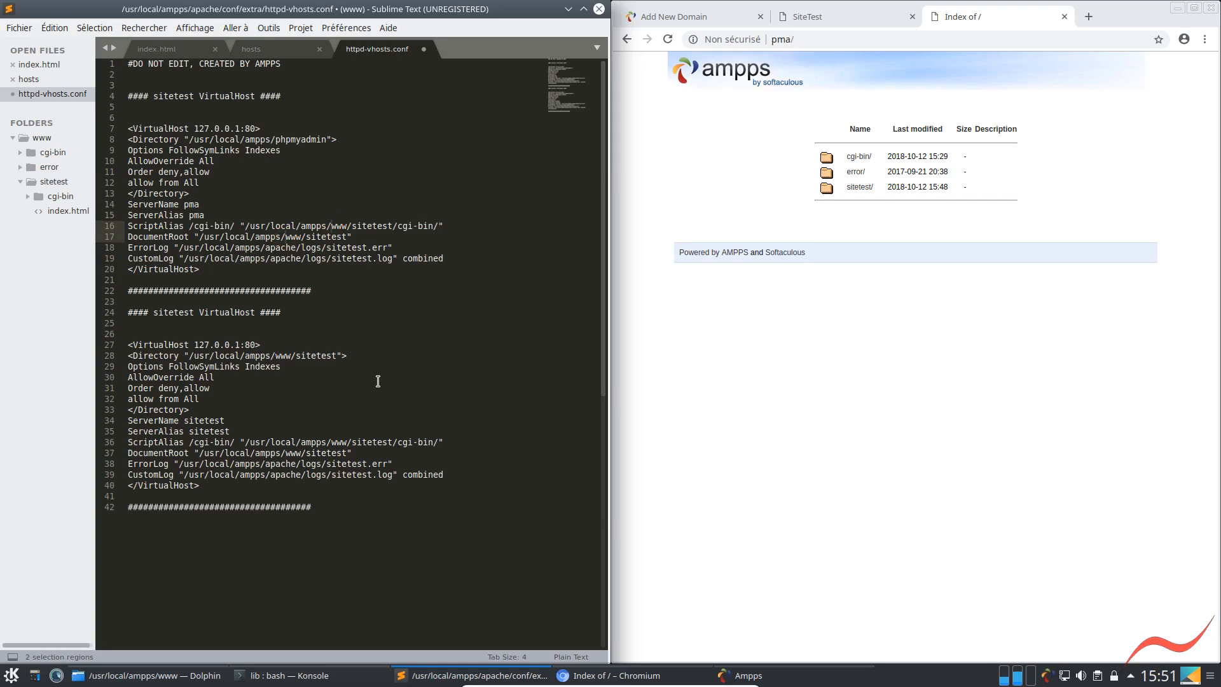
key("shift+Right")
key("shift+Right")
key("shift+Right")
key("shift+Right")
key("shift+Right")
key("shift+Right")
key("shift+Right")
key("shift+Right")
key("shift+Right")
key("shift+Right")
key("shift+Right")
key("shift+Right")
key("shift+Right")
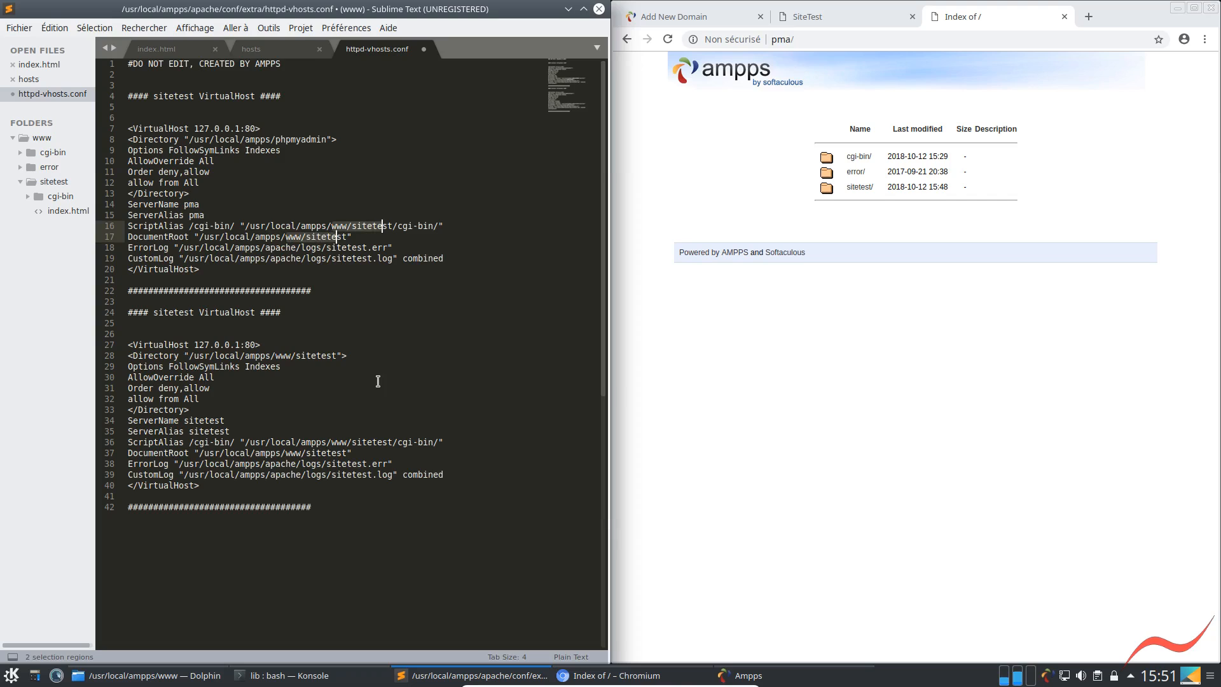
key("shift+Right")
key("shift+Right")
key("shift+Left")
key("shift+Left")
key("shift+Left")
key("shift+Left")
key("shift+Right")
key("BackSpace")
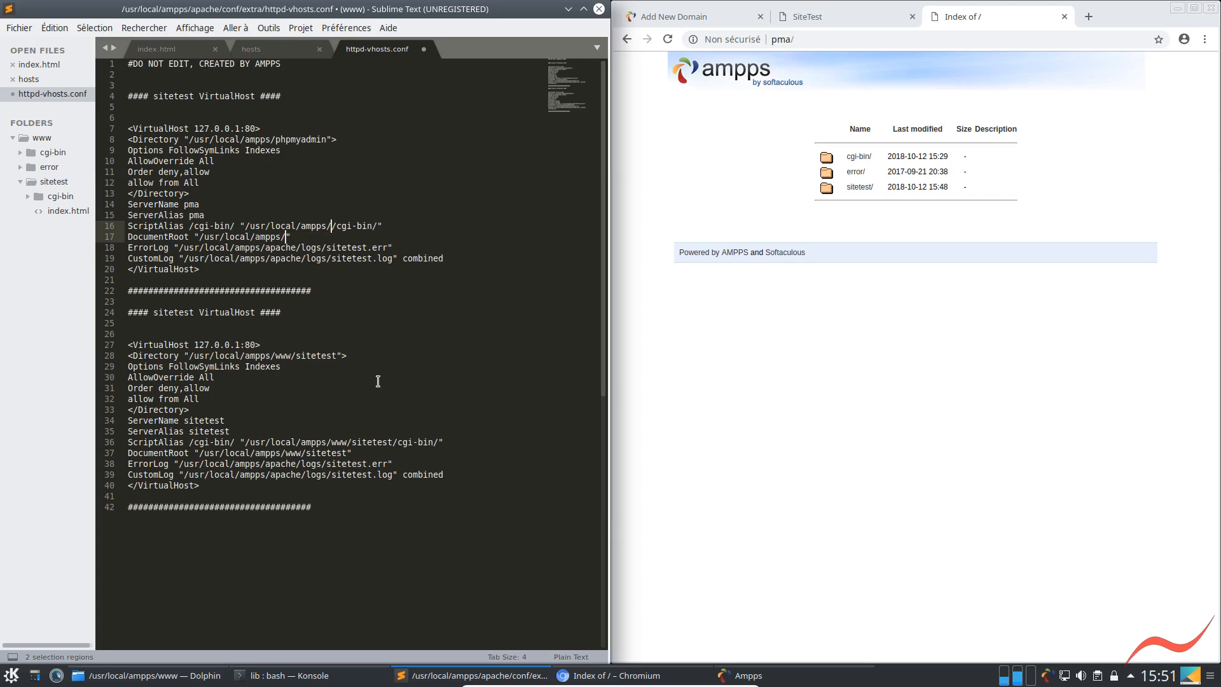
type("phpmyadmin")
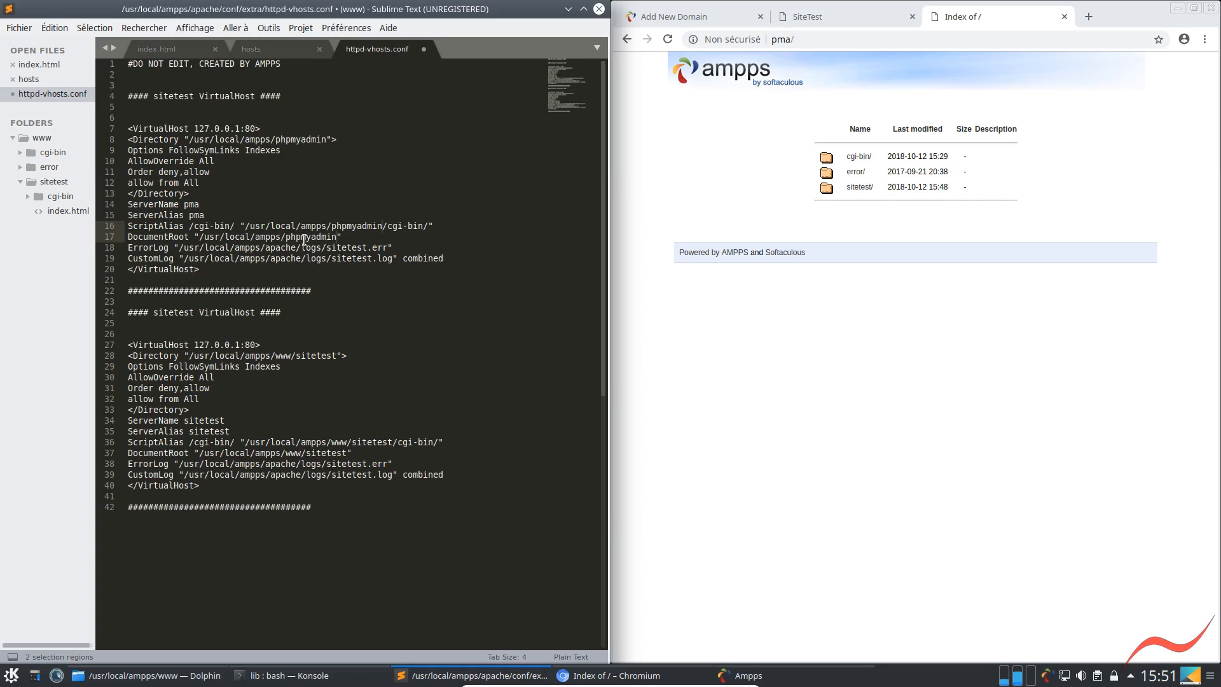
Remove the ScriptAlias line from the pma VirtualHost block
left_click(383, 226)
key("shift+End")
key("shift+Left")
key("Delete")
key("Down")
key("Down")
key("Up")
key("Up")
key("Up")
key("Down")
key("ctrl+x")
key("Down")
key("Down")
key("Down")
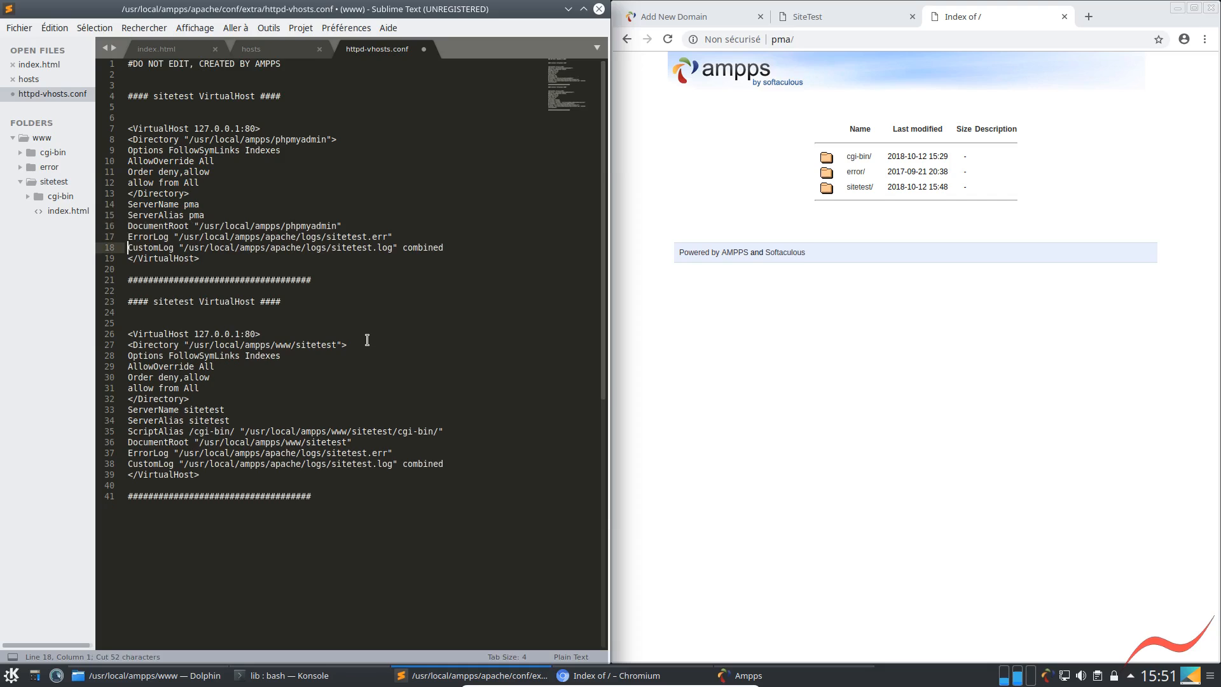
Indent the lines from Options through CustomLog in the pma VirtualHost block by one level
key("Up")
key("Up")
key("Up")
key("Up")
key("Up")
key("Up")
key("Up")
key("Up")
key("Up")
key("Up")
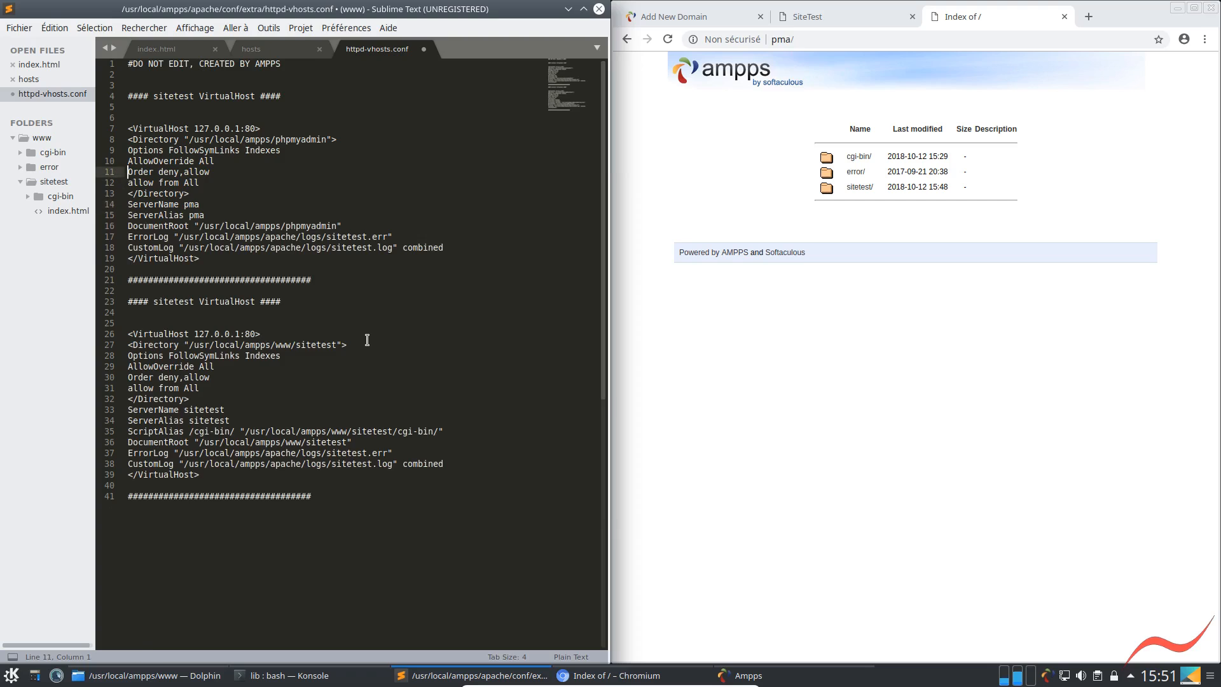
key("shift+Down")
key("shift+Down")
key("shift+Down")
key("shift+Down")
key("shift+Down")
key("shift+Down")
key("shift+Down")
key("shift+Down")
key("shift+Down")
key("shift+Down")
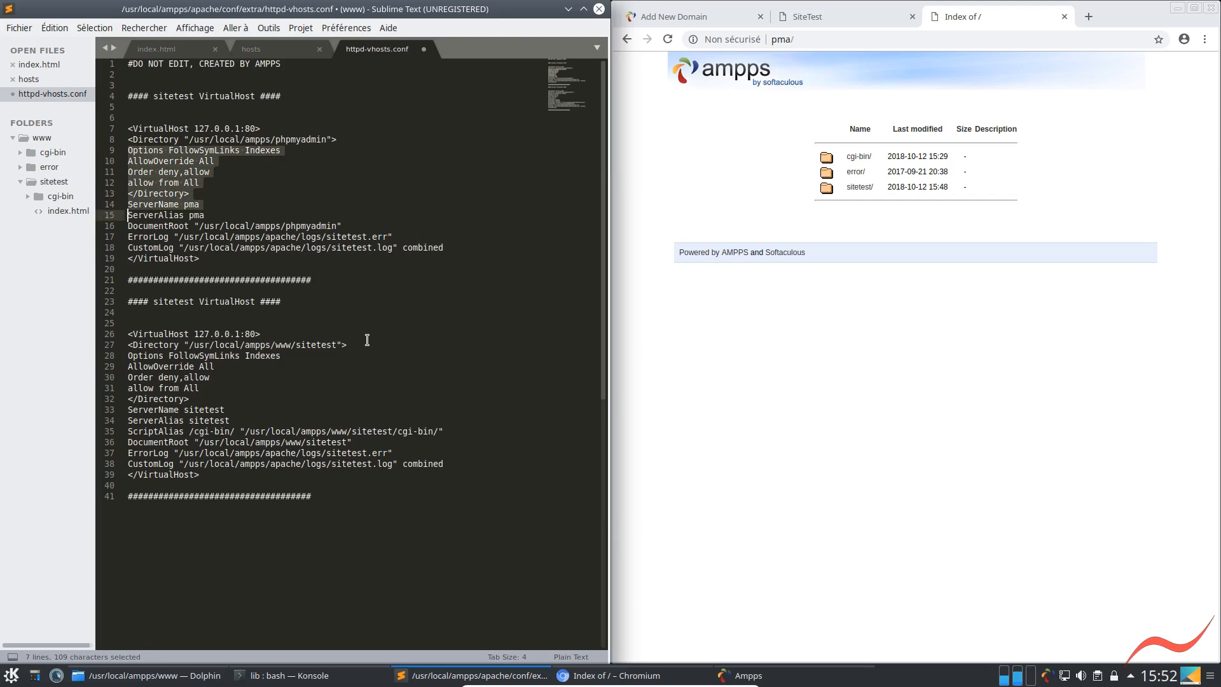
key("Tab")
key("Down")
key("Down")
key("Down")
key("Down")
key("Down")
key("Down")
key("Down")
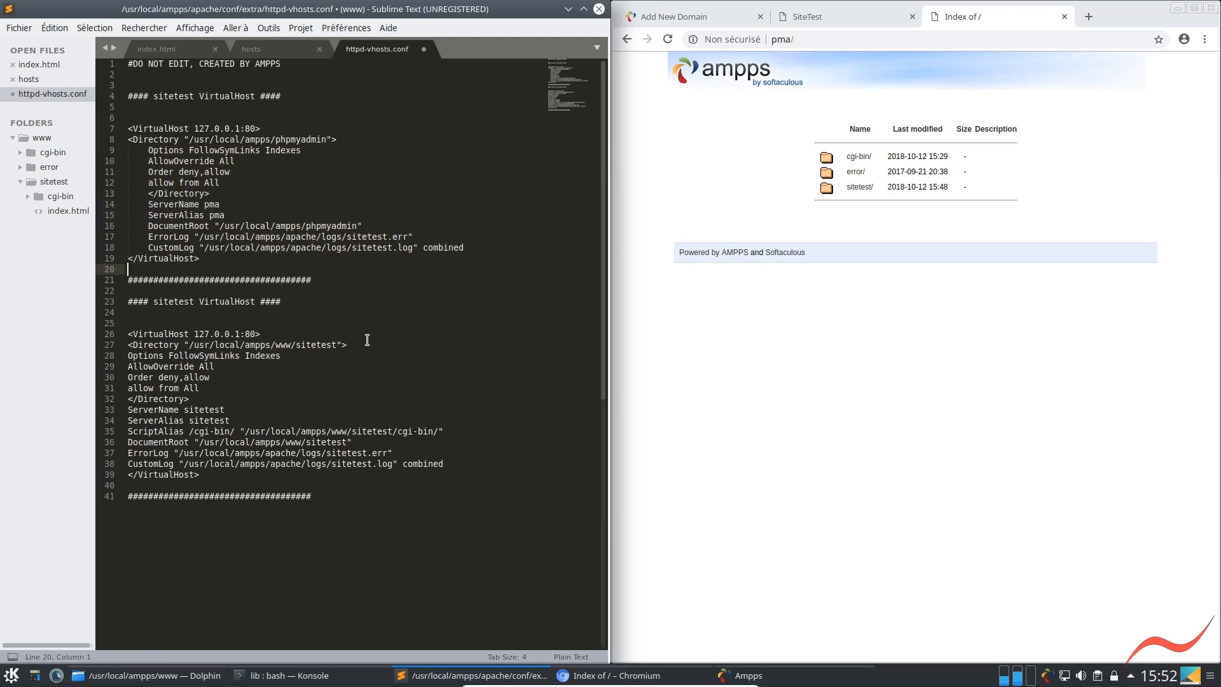
Indent the lines from Directory through CustomLog in the sitetest VirtualHost block by one level
key("Down")
key("shift+Down")
key("shift+Down")
key("shift+Down")
key("shift+Down")
key("shift+Down")
key("shift+Down")
key("shift+Down")
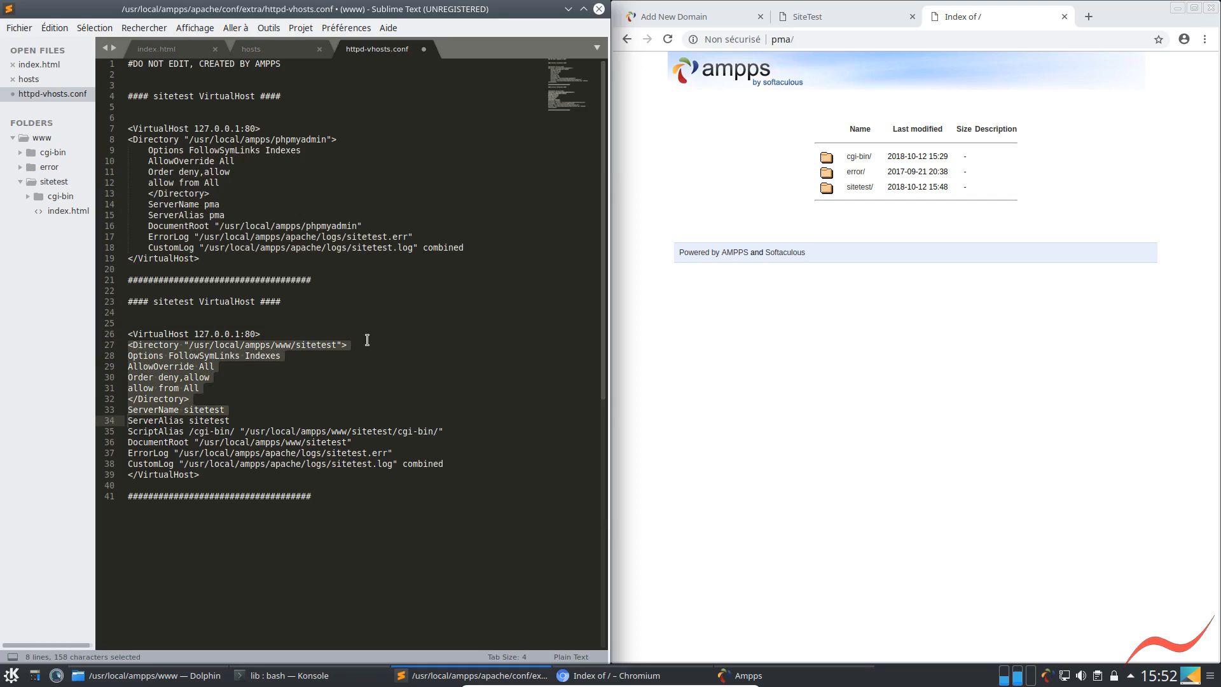
key("shift+Down")
key("shift+Down")
key("shift+Down")
key("shift+Down")
key("shift+Down")
key("Tab")
Indent the opening Directory line of the pma VirtualHost block to match the lines below it
key("Up")
key("Up")
key("Up")
key("Up")
key("Up")
key("Up")
key("Up")
key("Up")
key("Up")
key("Up")
key("Up")
key("Up")
key("Up")
key("Up")
key("Up")
key("Up")
key("Up")
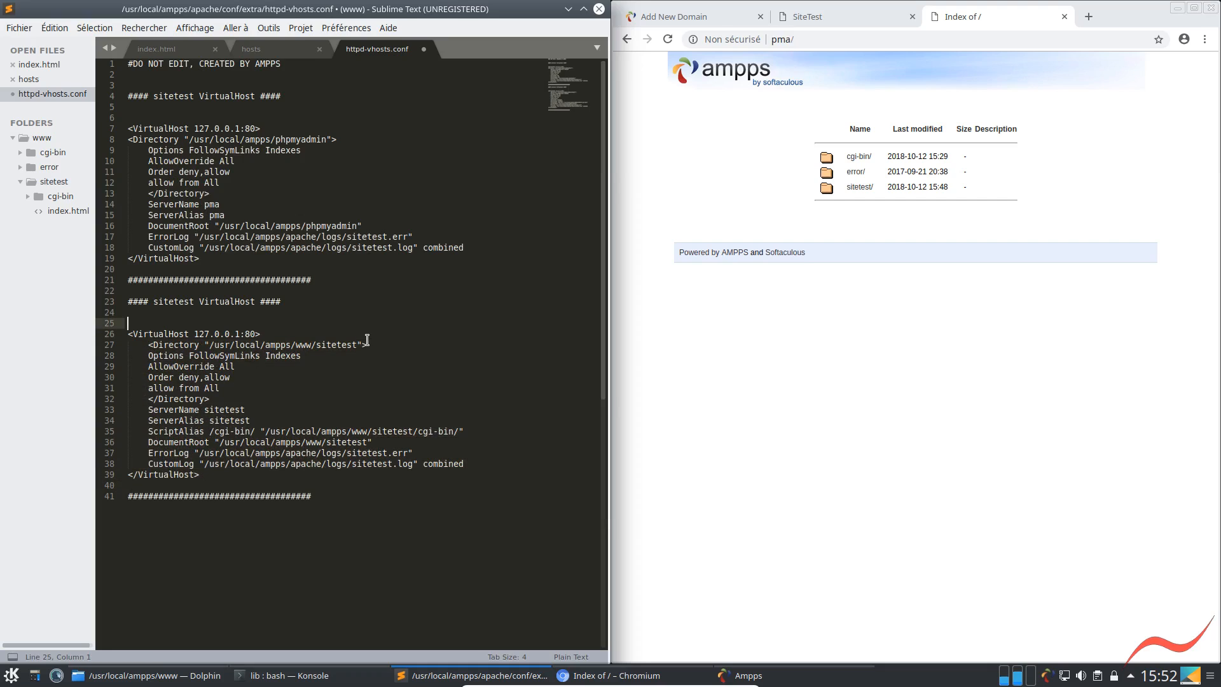
key("Up")
key("Up")
key("Tab")
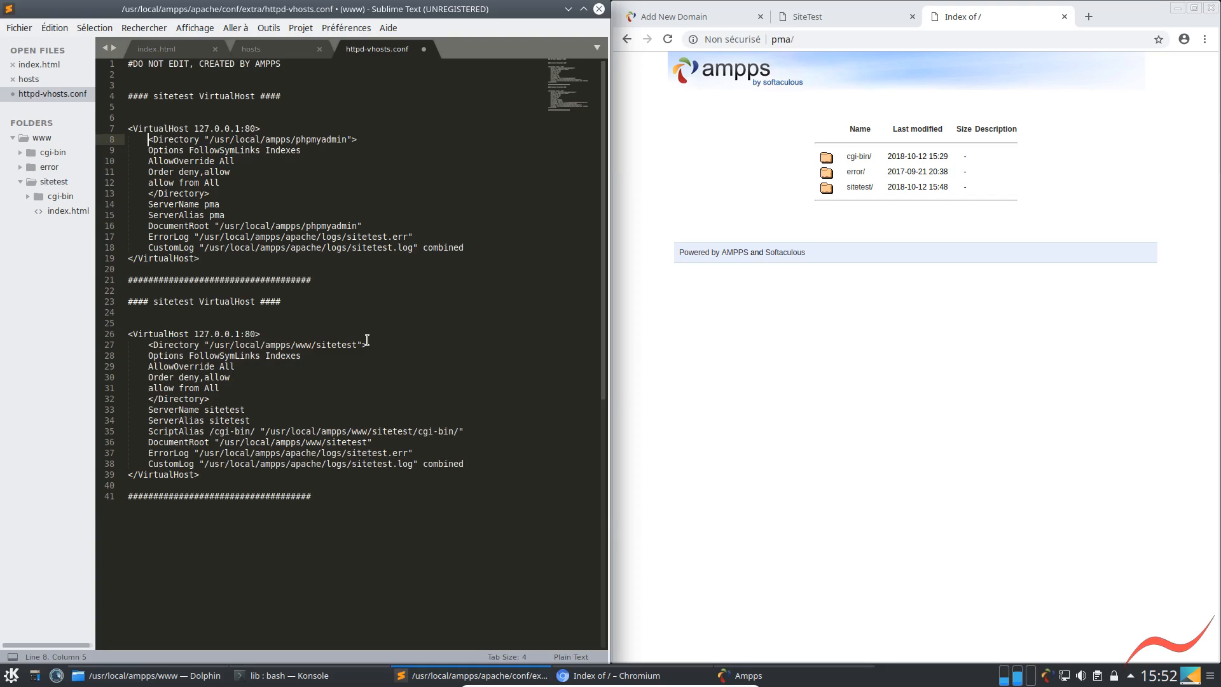
Save httpd-vhosts.conf, authenticating with the administrator password
left_click(376, 367)
key("ctrl+s")
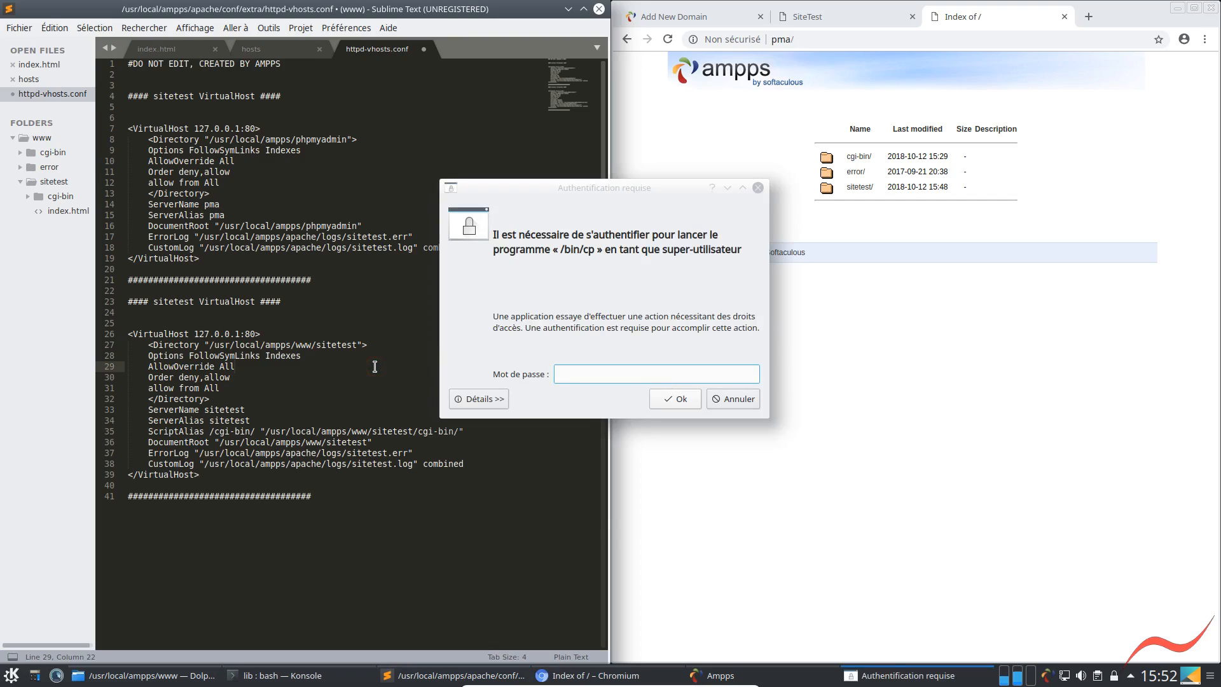
type("••••••••")
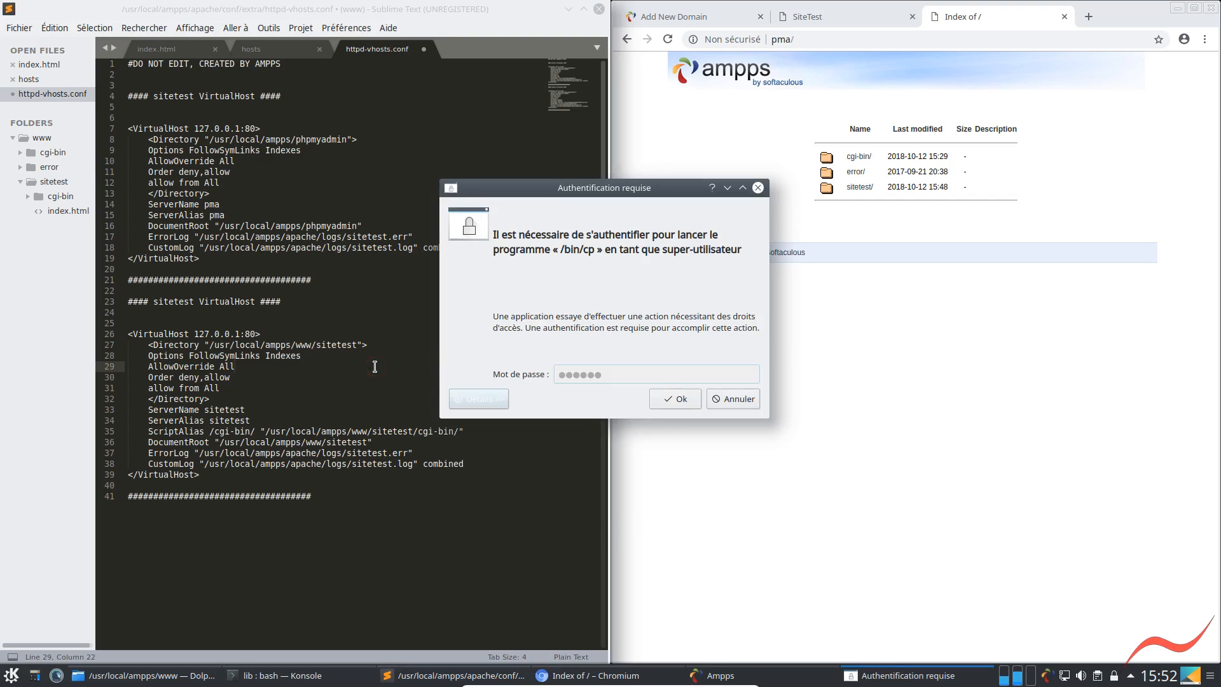
key("Return")
Restart Apache from the AMPPS control window and reload the pma page in the browser
left_click(667, 40)
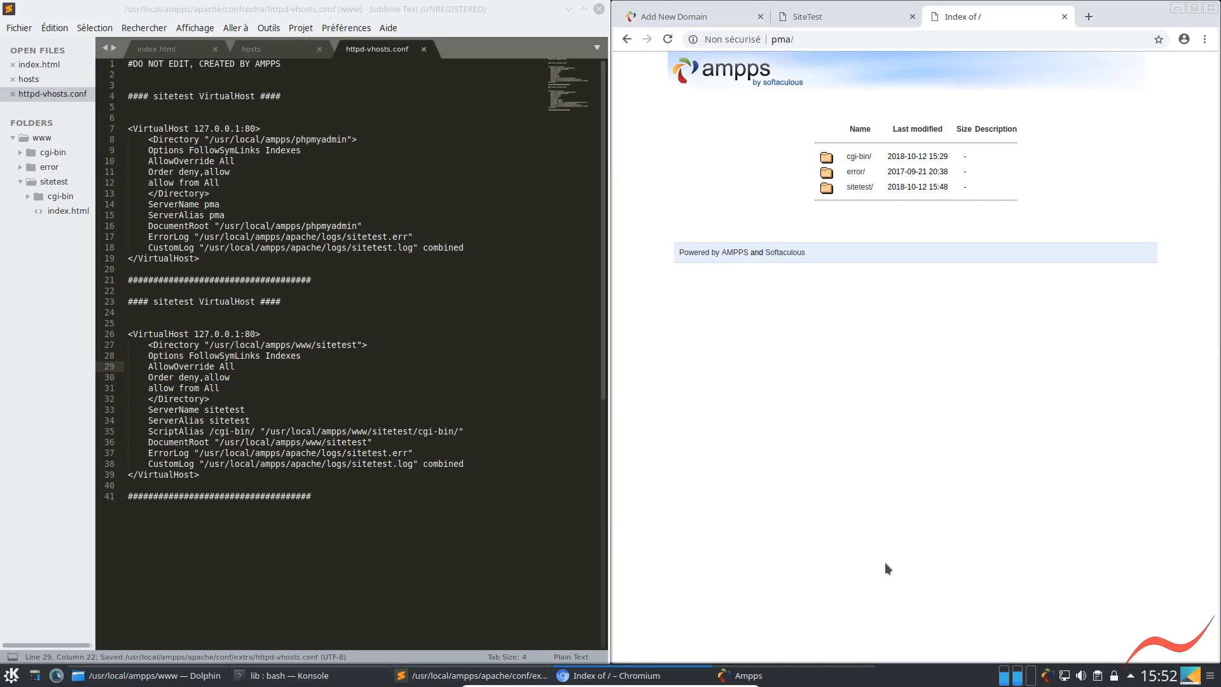
left_click(1046, 680)
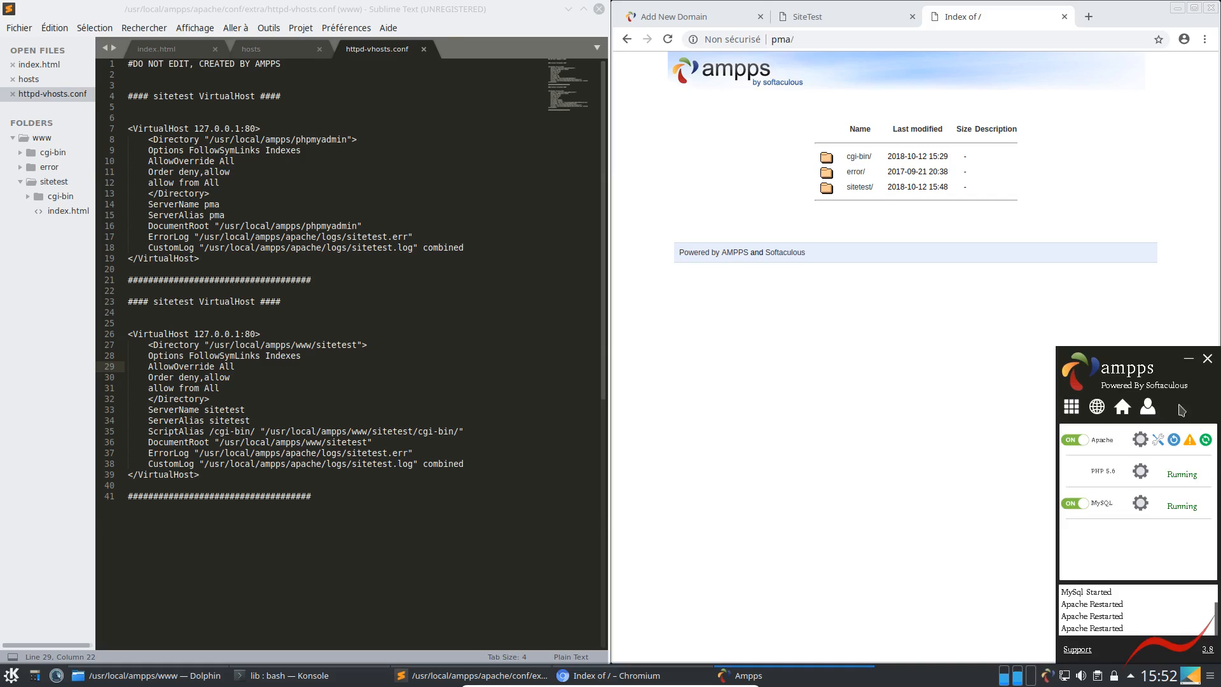
left_click(1206, 440)
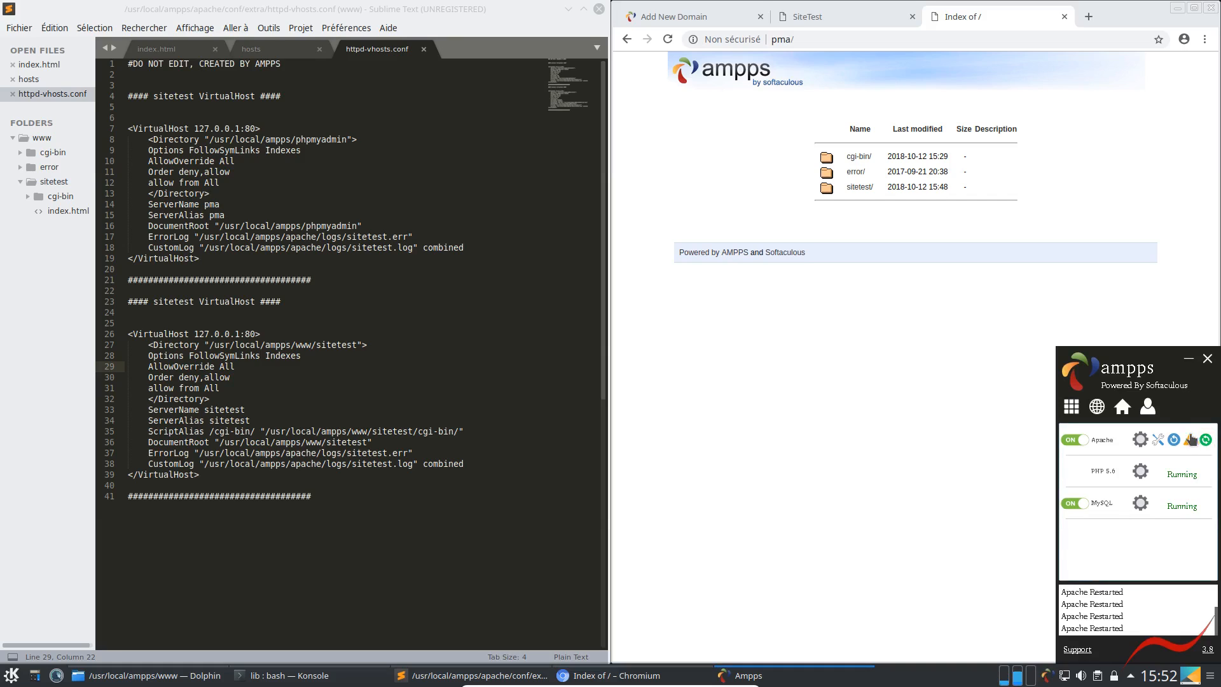
left_click(668, 40)
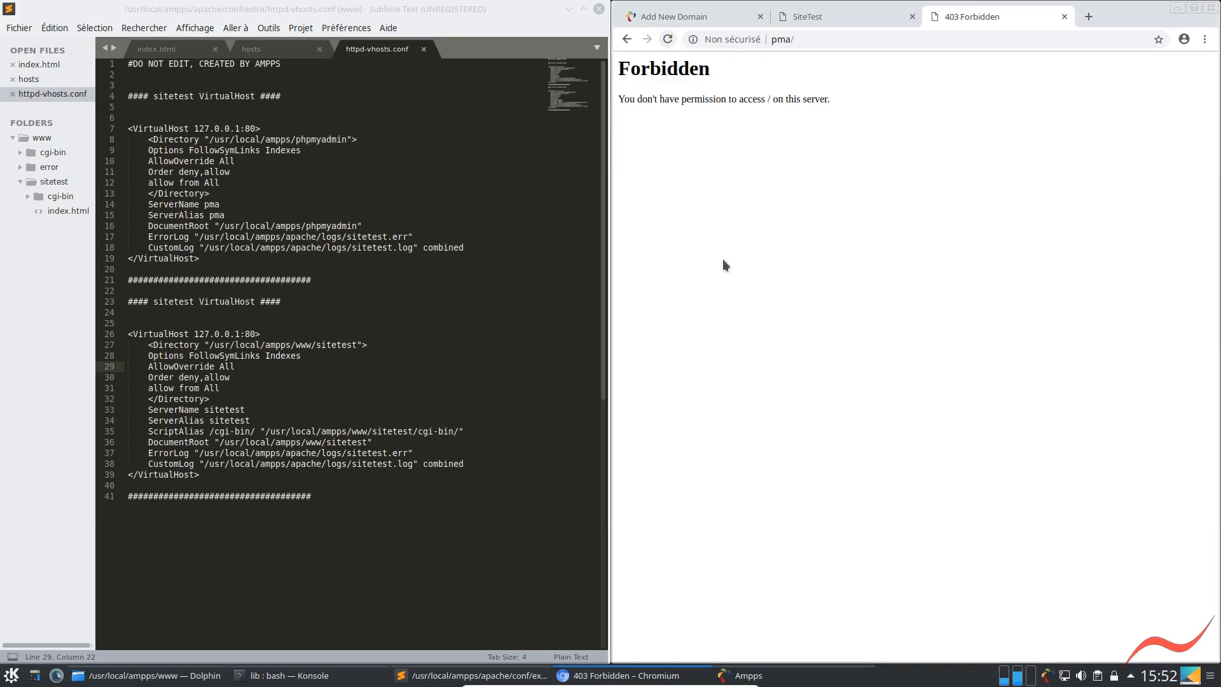
Check the phpMyAdmin folder's exact name in /usr/local/ampps against the paths in the pma VirtualHost block
left_click(286, 140)
left_click(280, 227)
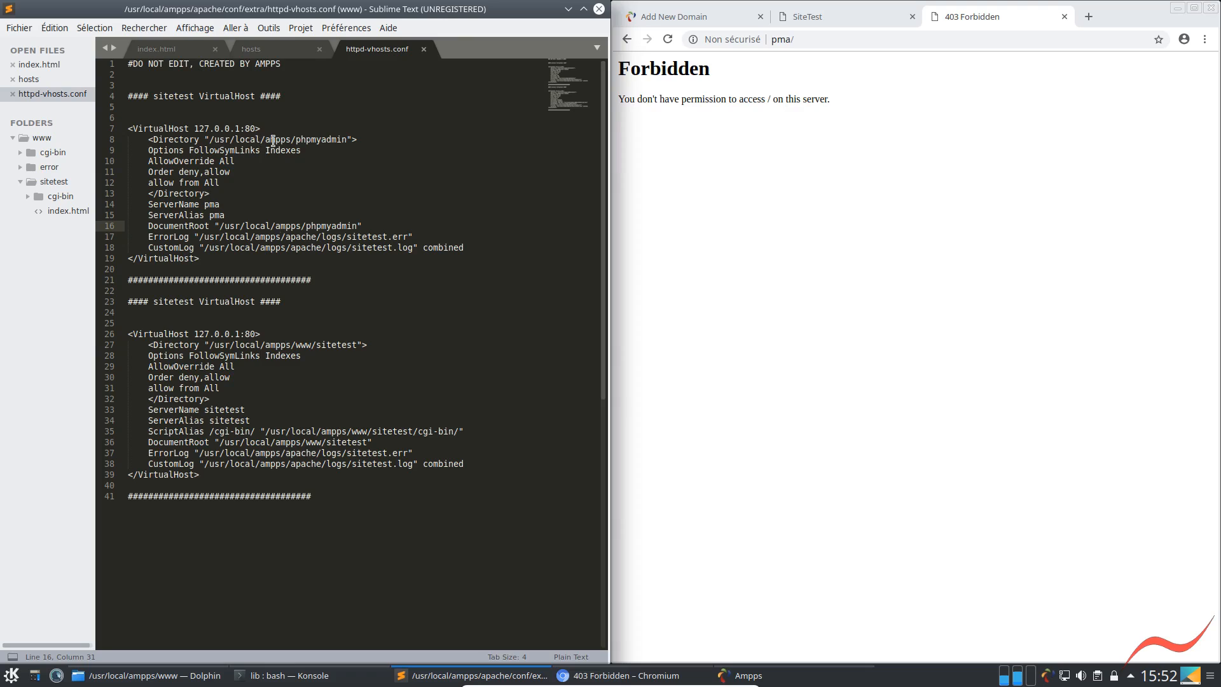
left_click(296, 140)
left_click(148, 675)
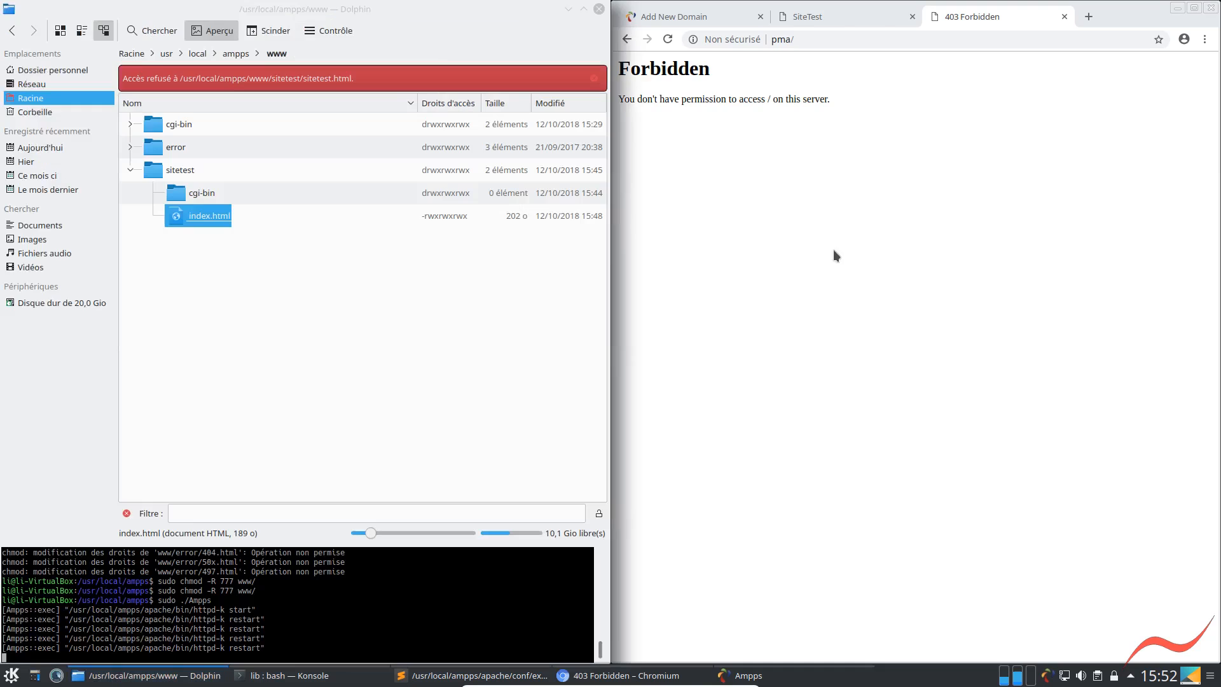
left_click(236, 54)
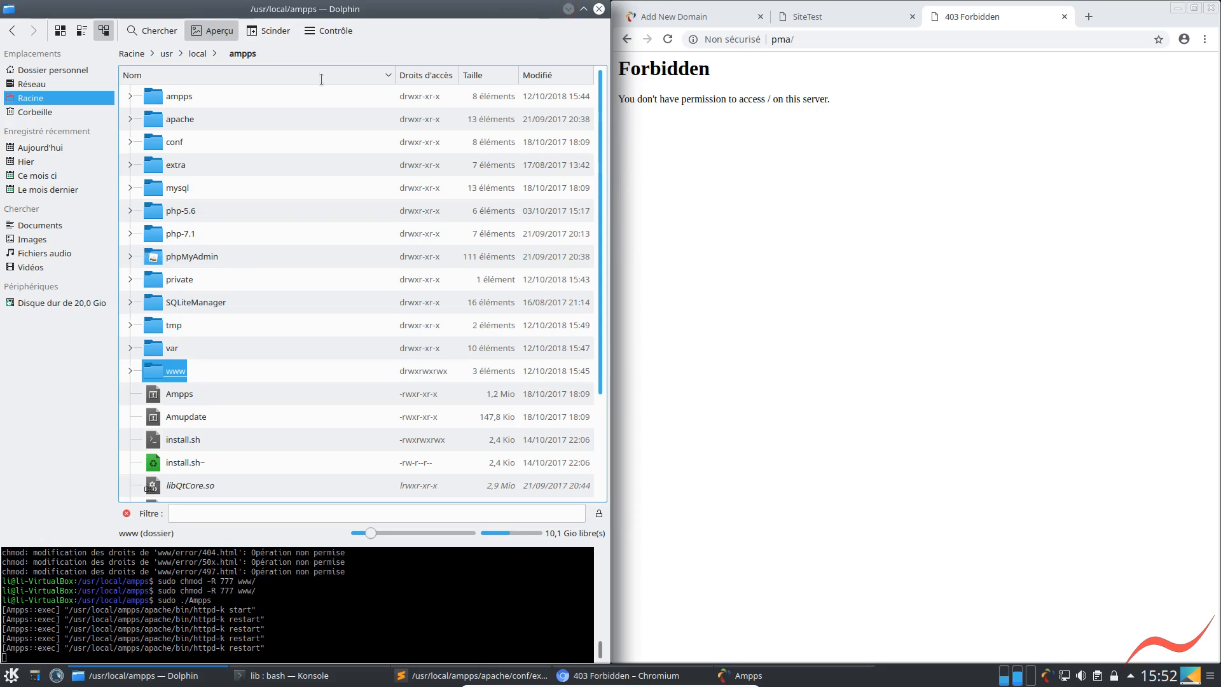
Correct the Directory path in the pma VirtualHost block of httpd-vhosts.conf to "/usr/local/ampps/phpMyAdmin"
key("alt+Tab")
left_click(311, 140)
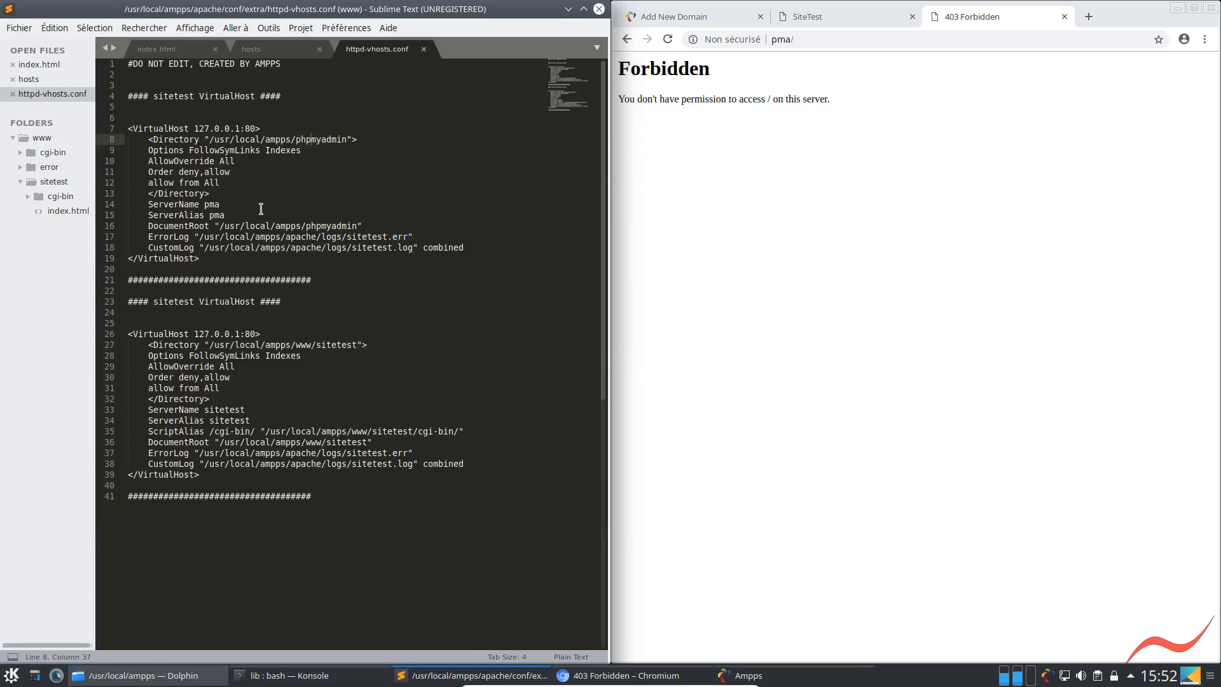
key("shift+Right")
type("m")
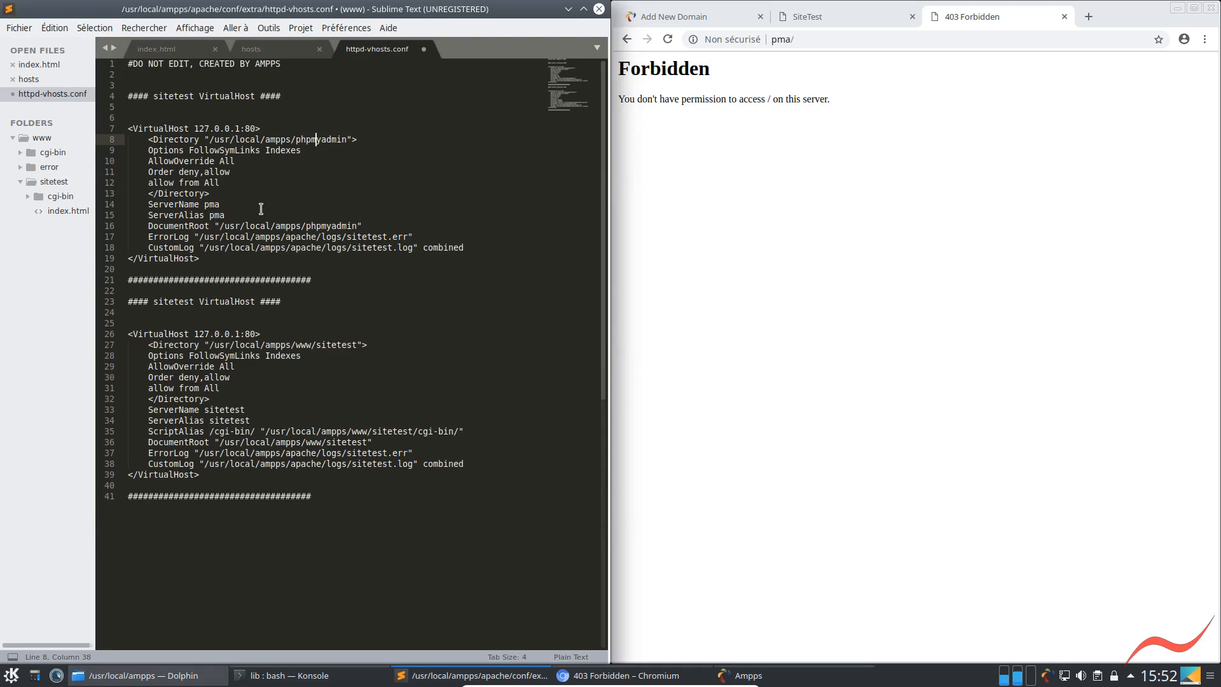
key("shift+Right")
type("m")
left_click(322, 140)
type("a")
key("BackSpace")
type("M")
key("shift+Right")
key("shift+Right")
type("A")
Correct the DocumentRoot path in the pma VirtualHost block to "/usr/local/ampps/phpMyAdmin"
key("Down")
key("Down")
key("Down")
key("Down")
key("Down")
key("Down")
key("Down")
key("Down")
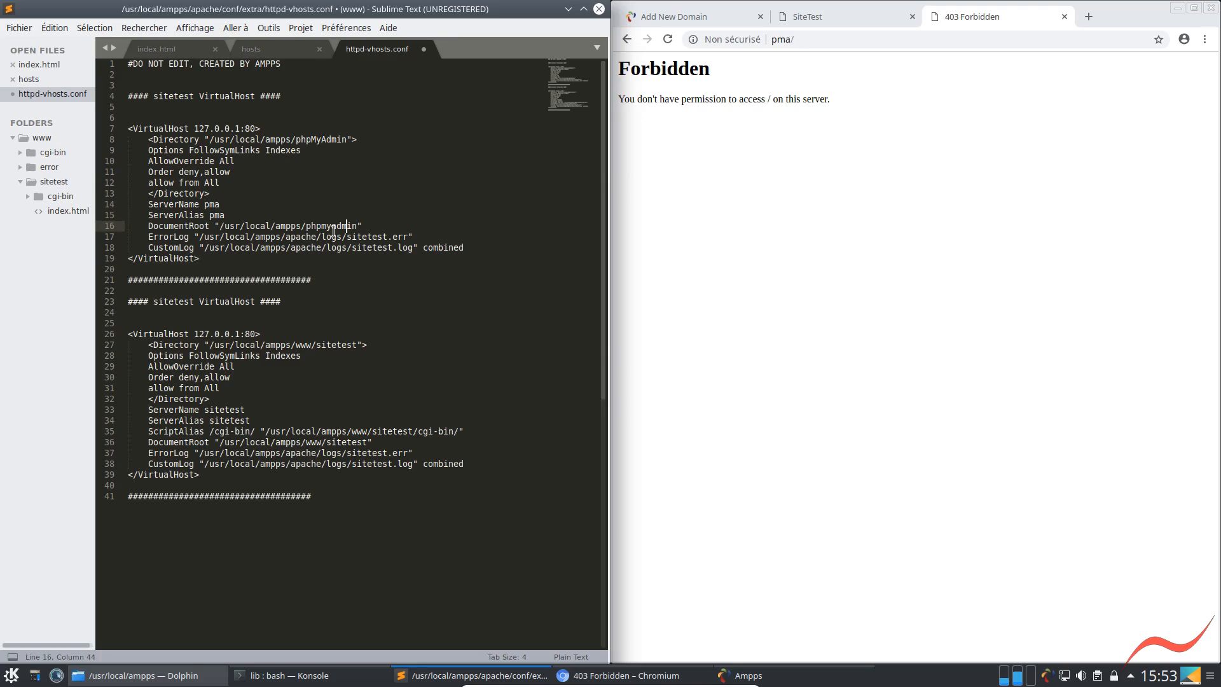
key("shift+Left")
key("shift+Left")
key("shift+Left")
type("MyA")
Save httpd-vhosts.conf, authenticating with the administrator password
key("ctrl+s")
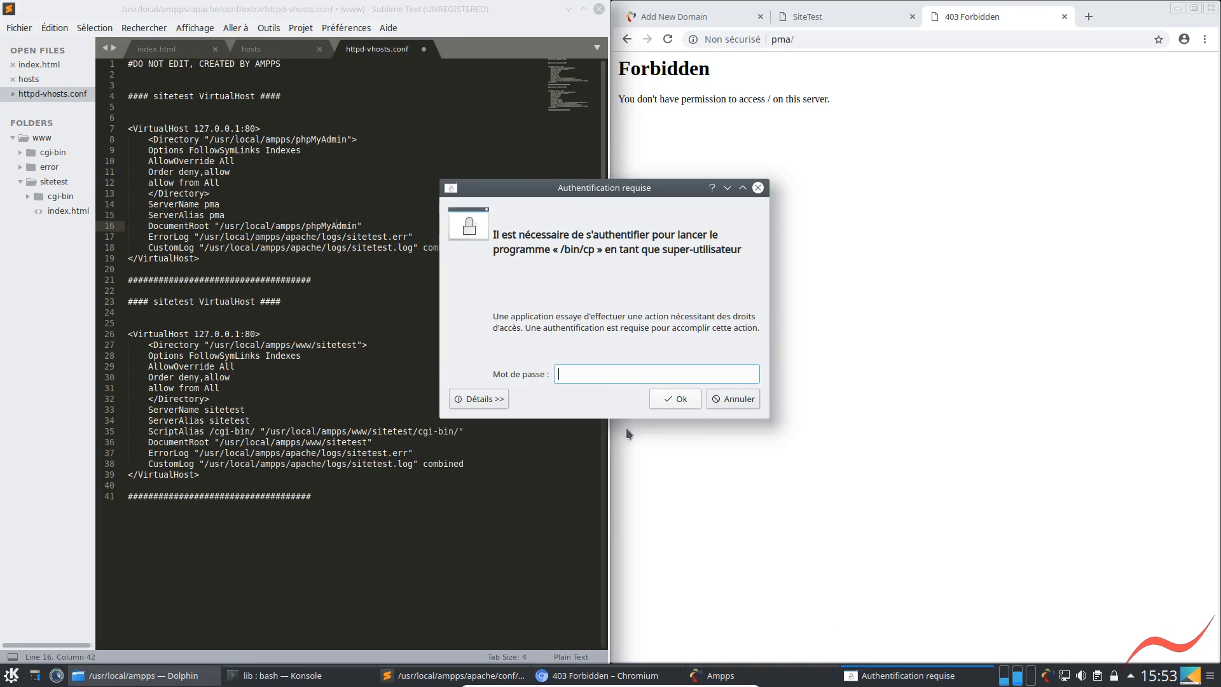
type("********")
key("Return")
Restart Apache from AMPPS so the corrected paths take effect, and reload the pma page
left_click(741, 676)
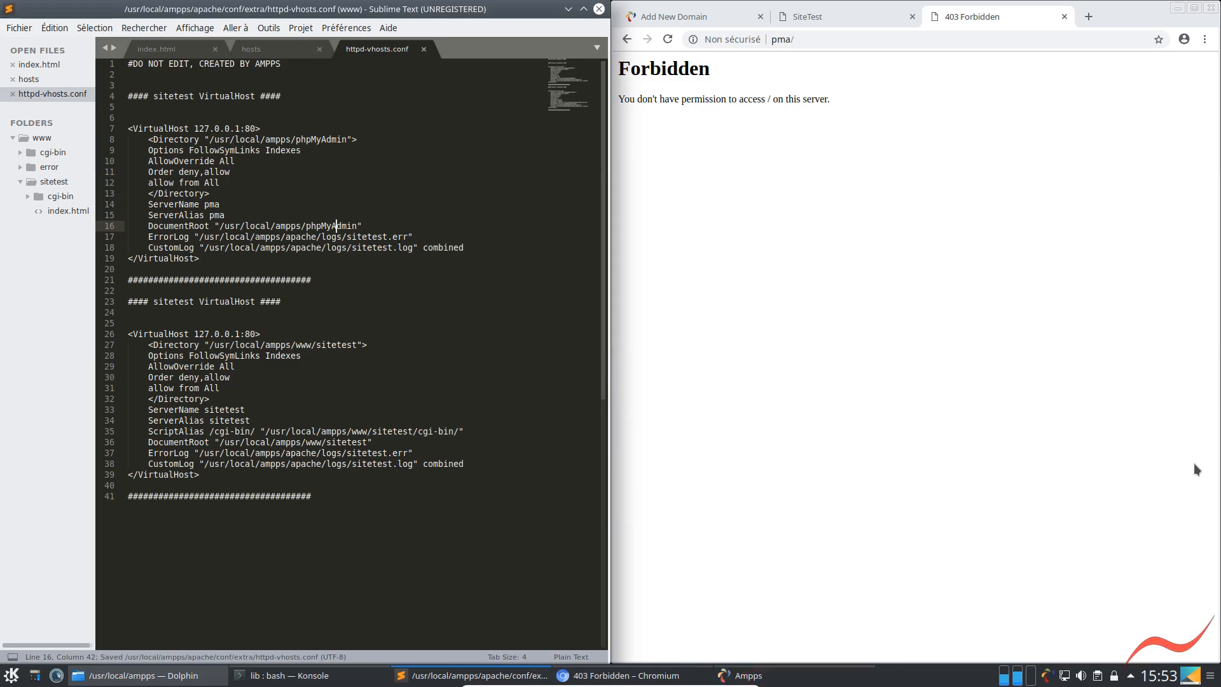
left_click(1205, 437)
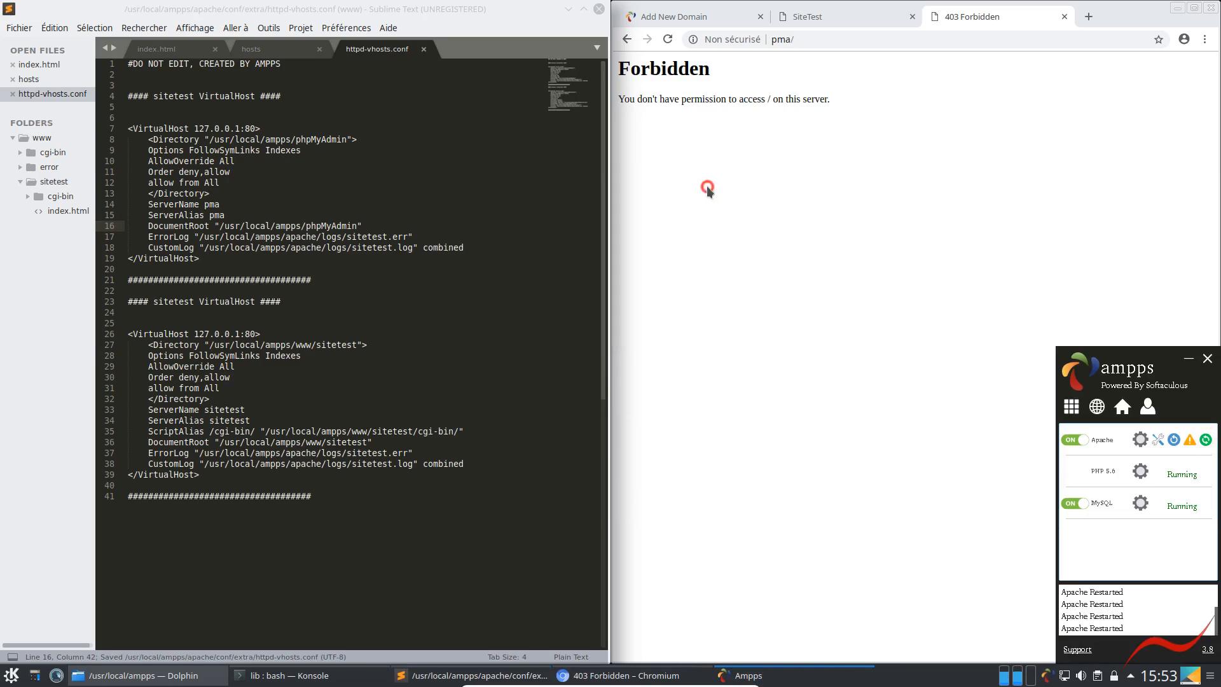
left_click(668, 39)
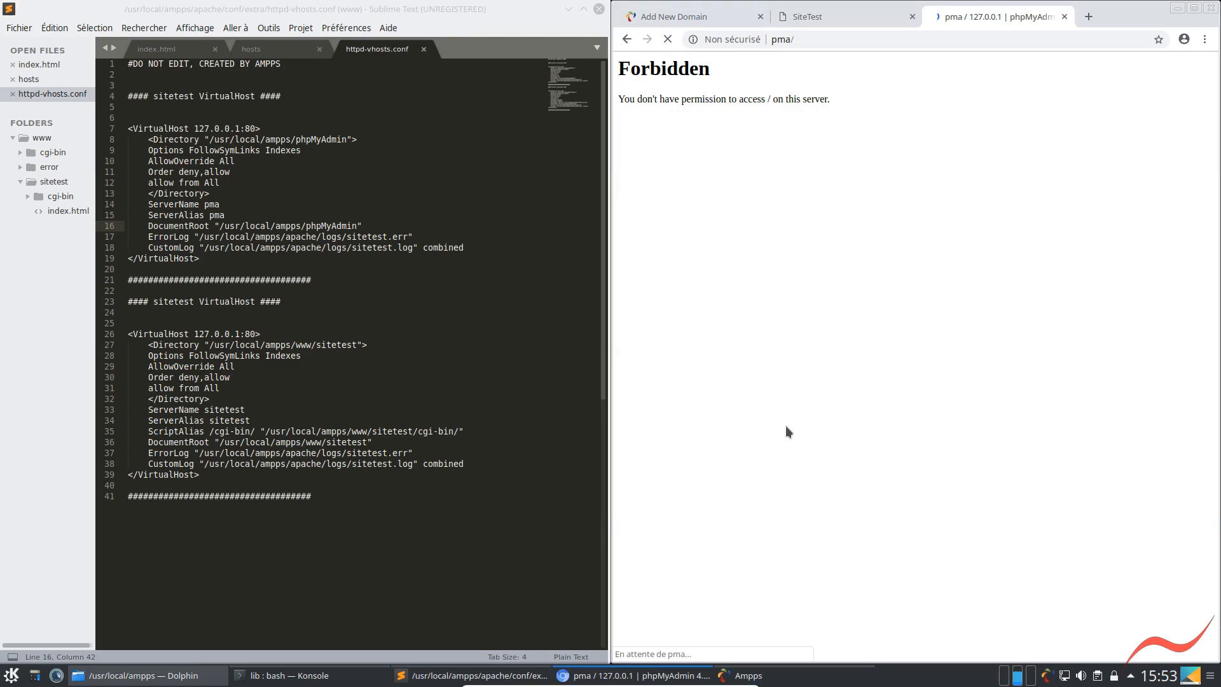
Replace the loading pma tab with a new browser tab and open pma/ in it
left_click(1092, 18)
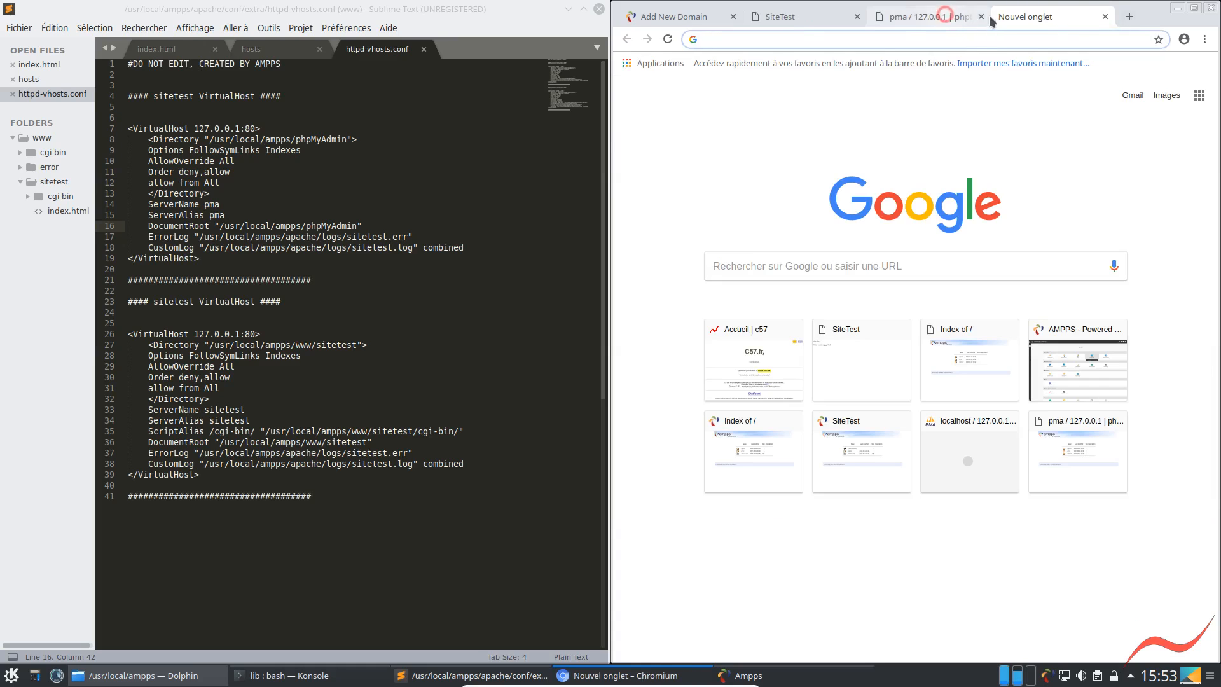
left_click(977, 21)
left_click(981, 17)
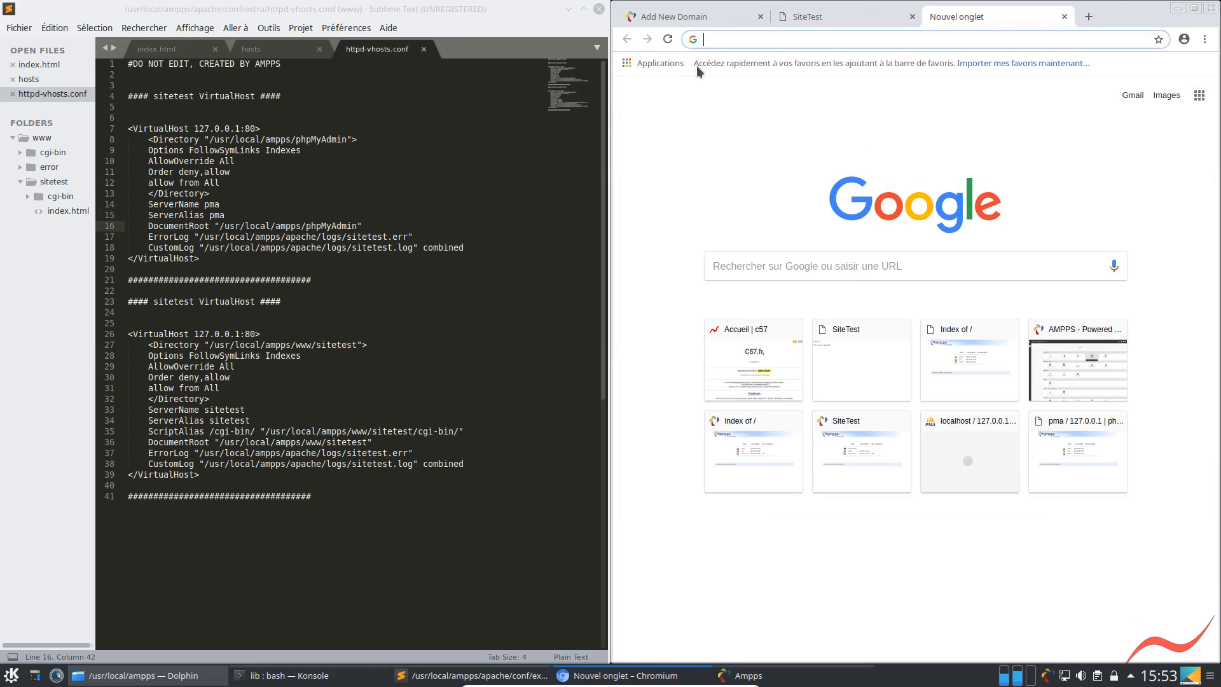
type("pma/")
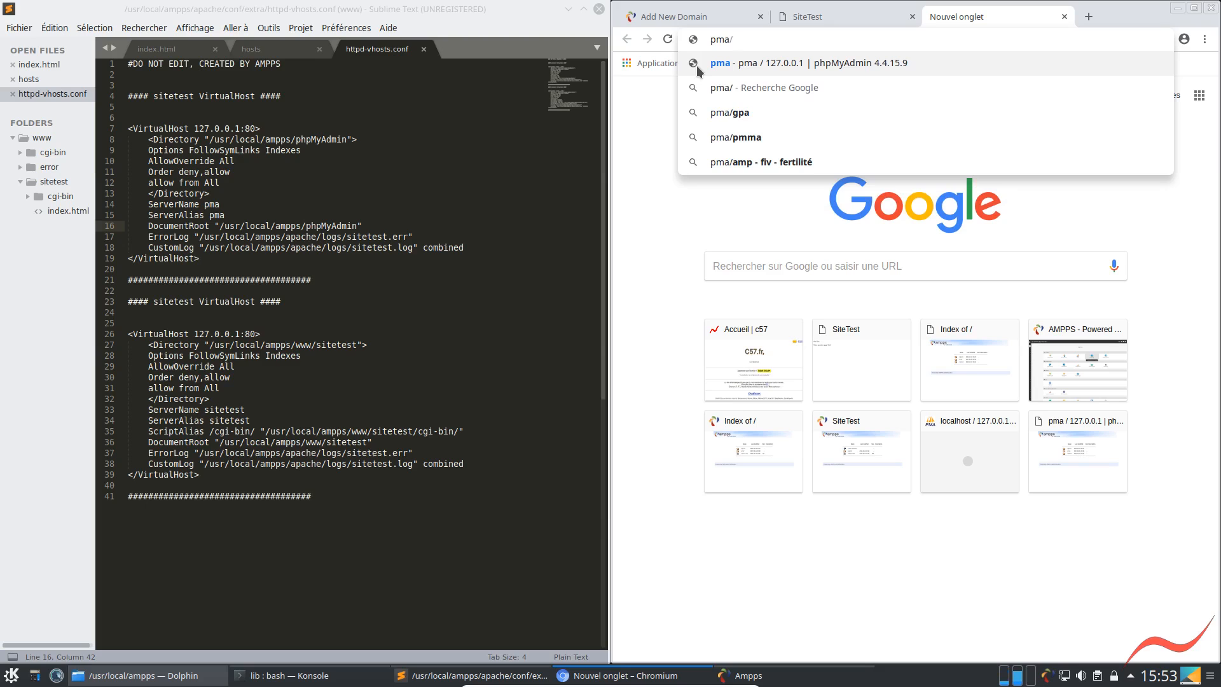
key("Return")
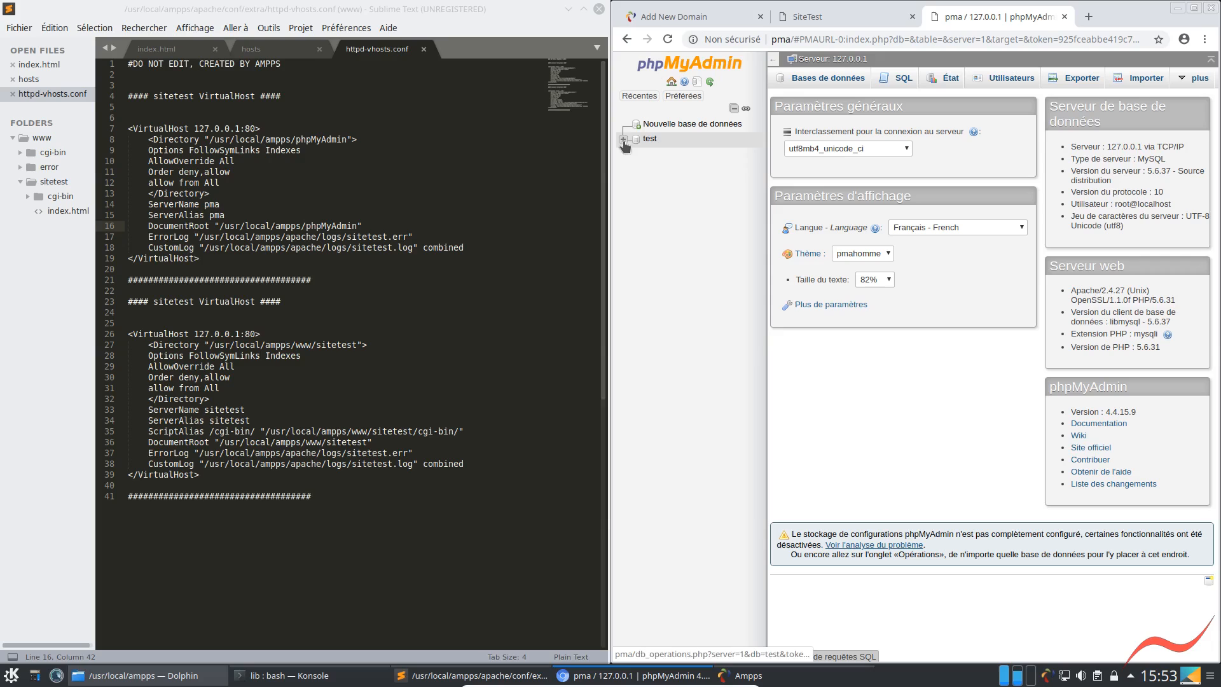
left_click(623, 139)
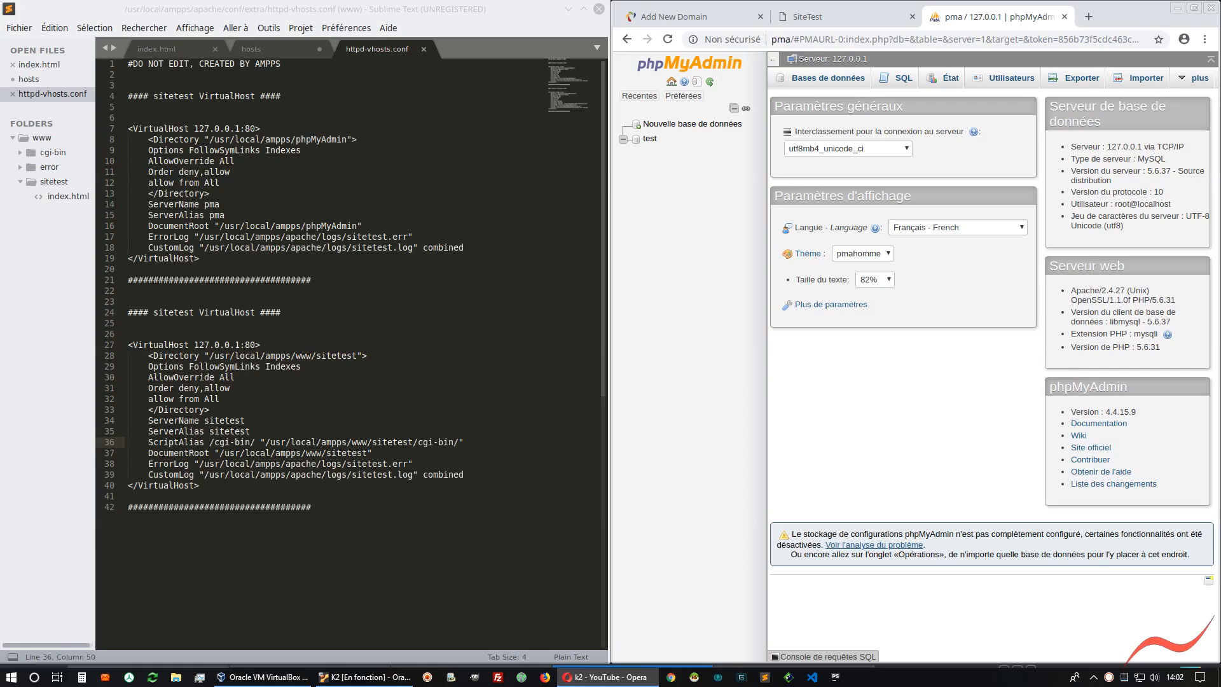
Review the host entries in the hosts file alongside the VirtualHost blocks in httpd-vhosts.conf
left_click(260, 56)
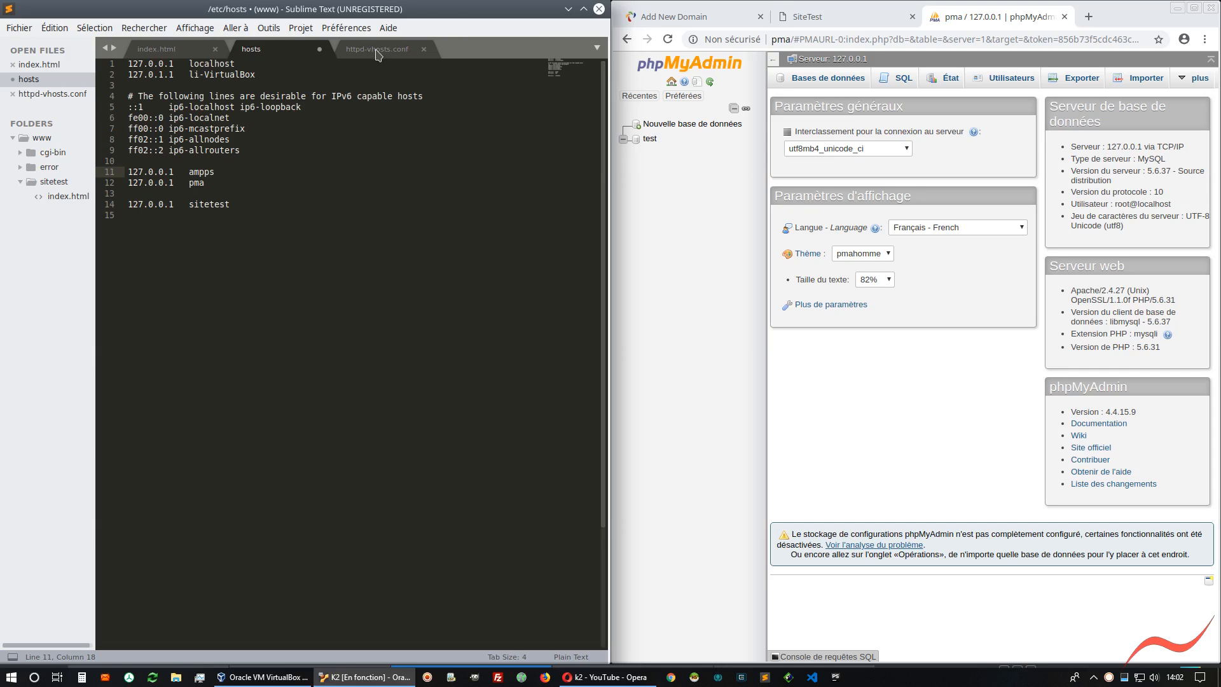
left_click(269, 50)
left_click(358, 50)
left_click(269, 50)
left_click(359, 48)
left_click(267, 48)
left_click(370, 49)
left_click(272, 47)
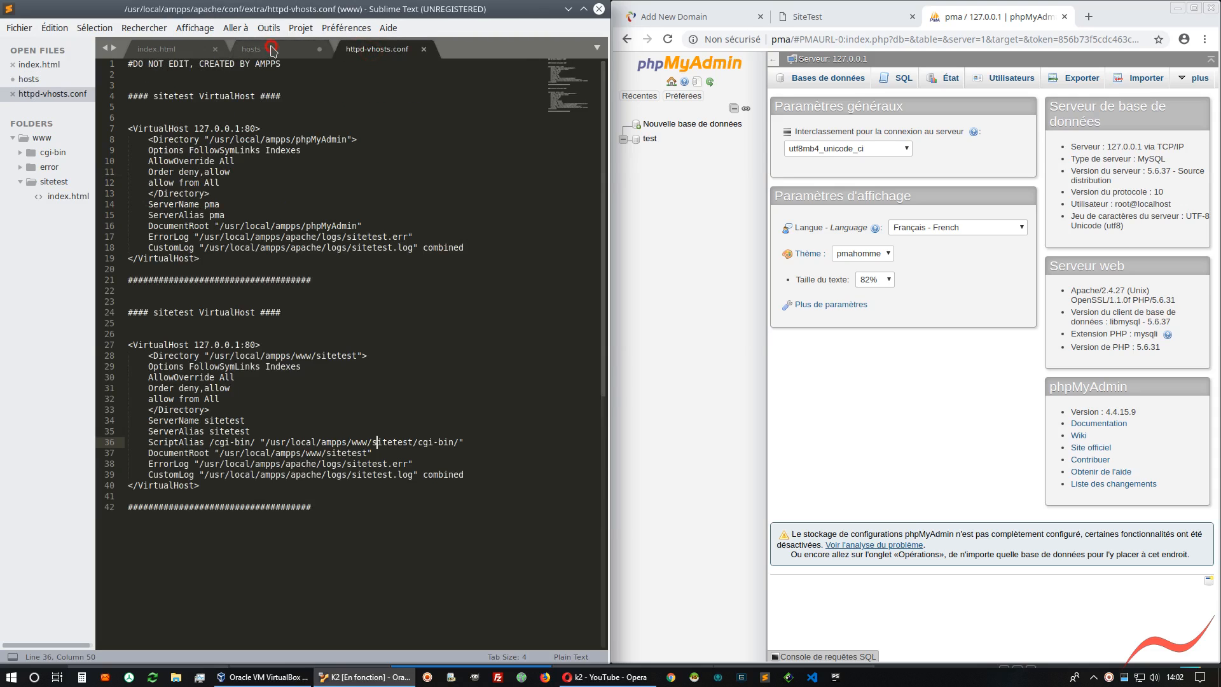
left_click(379, 51)
Close the index.html file and close the Sublime Text window
left_click(169, 50)
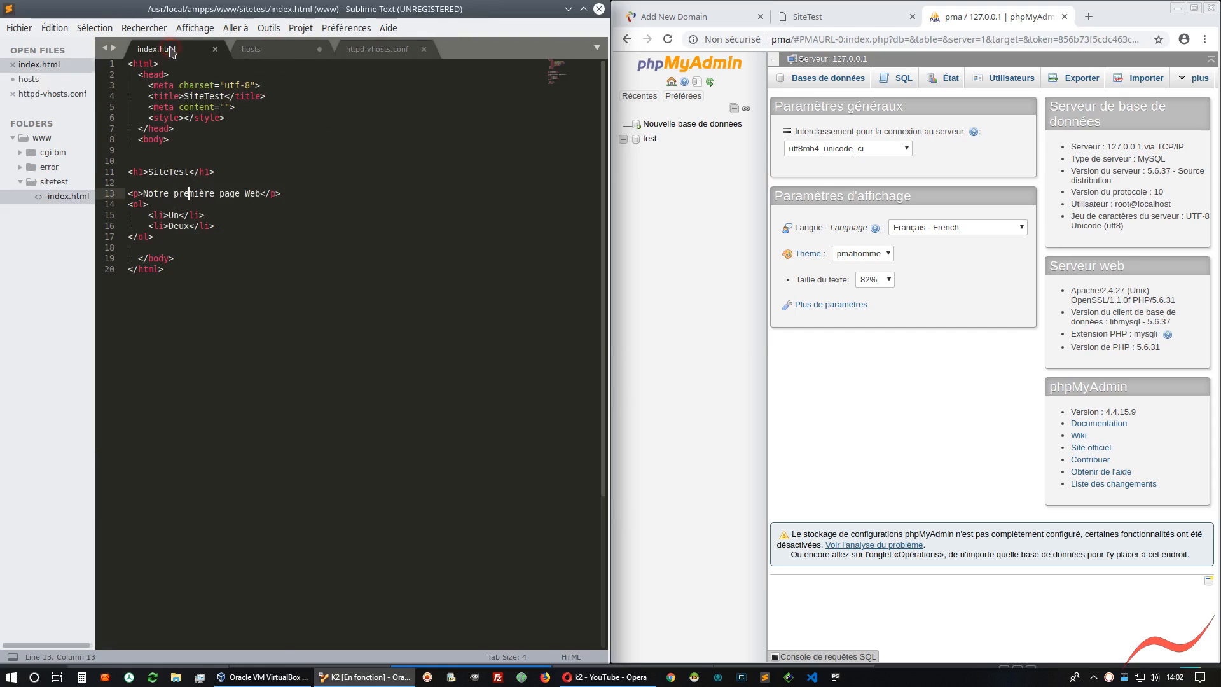
left_click(215, 49)
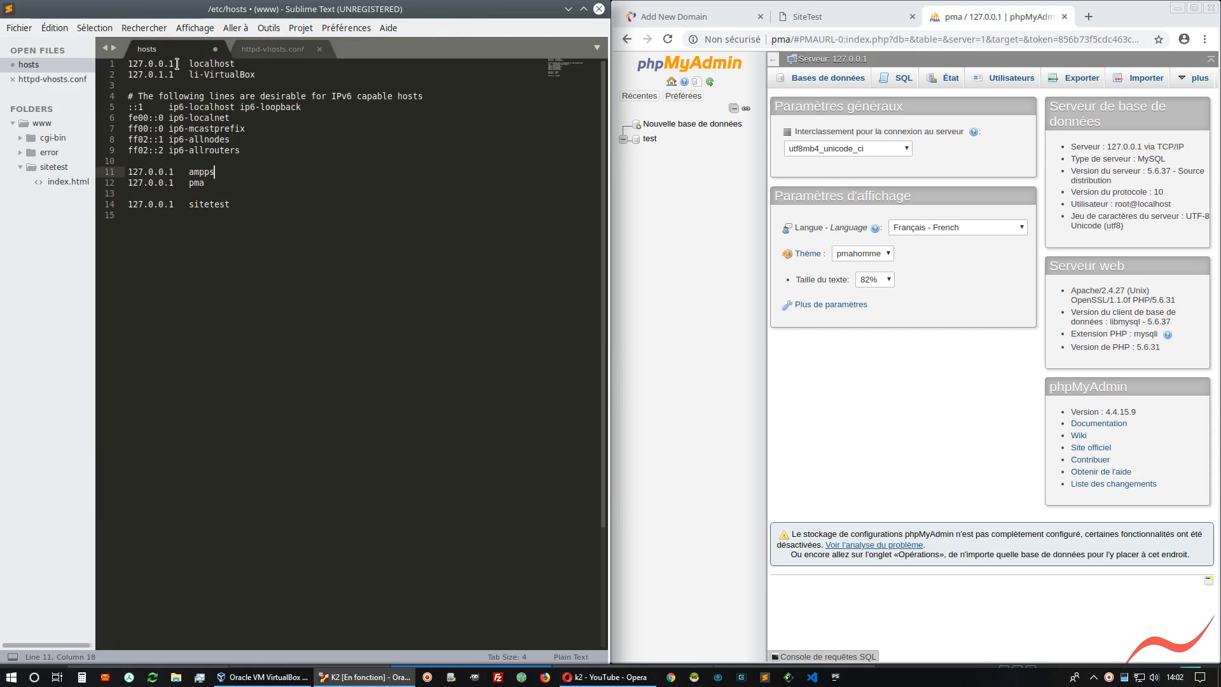
left_click(248, 151)
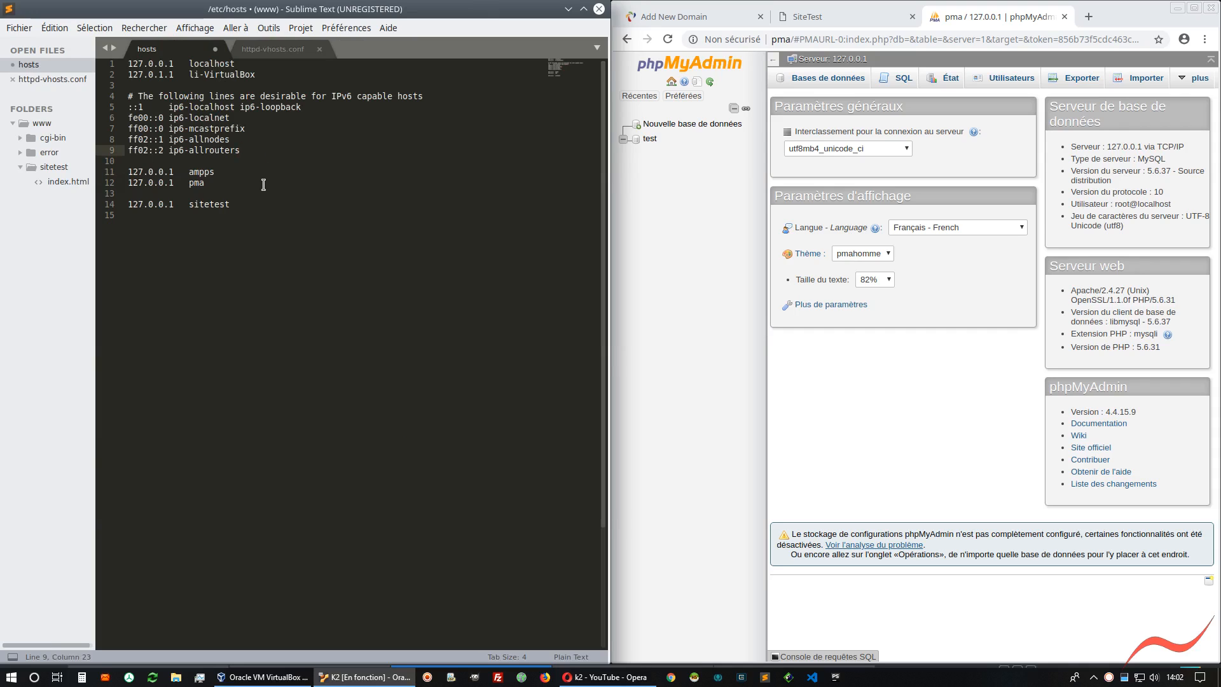
left_click(599, 9)
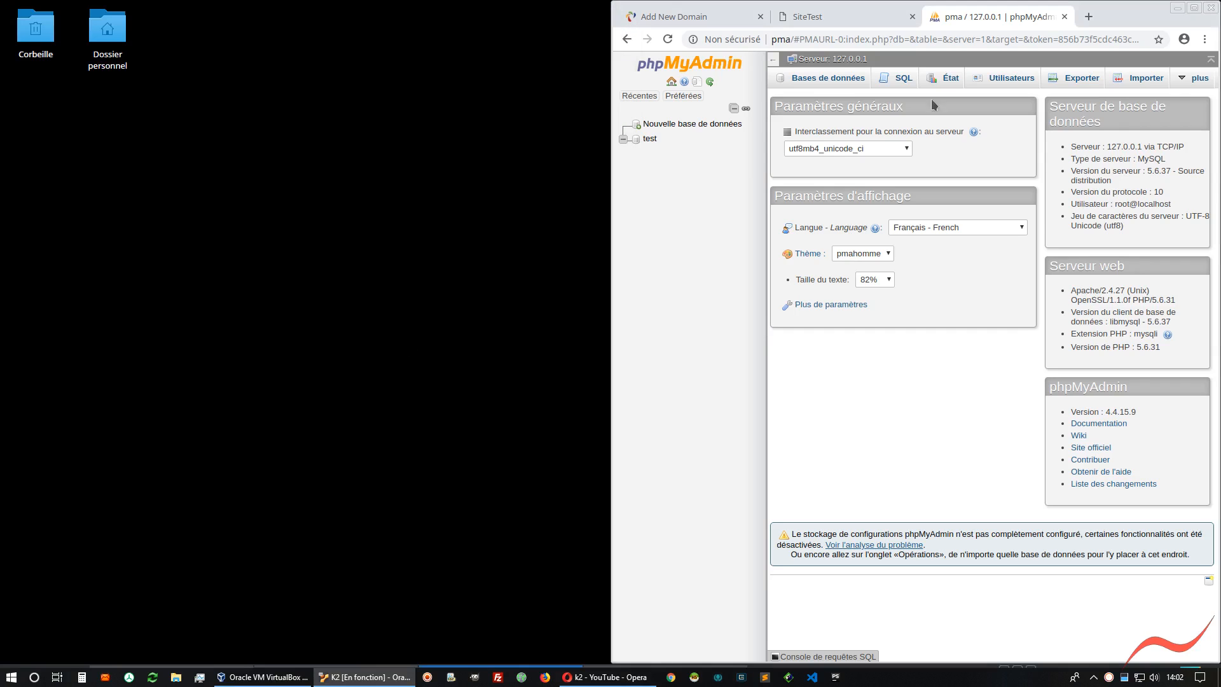
Close the phpMyAdmin and SiteTest browser tabs and maximize the browser on the Add New Domain page
left_click(1067, 19)
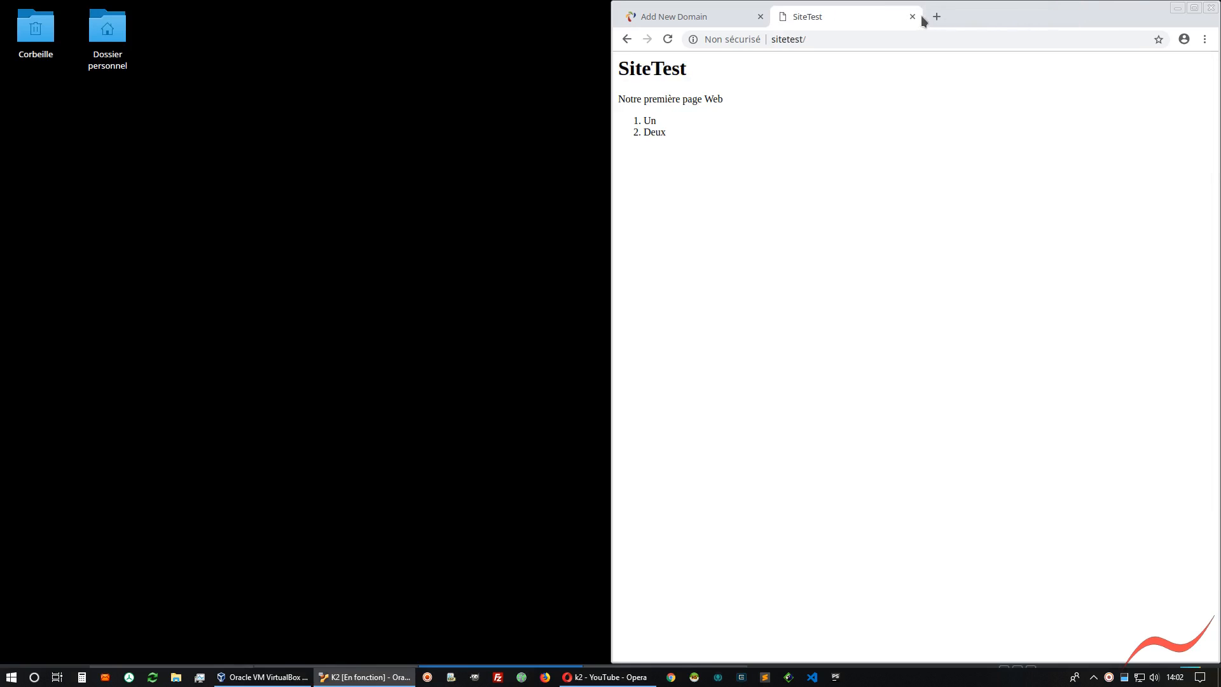
left_click(913, 17)
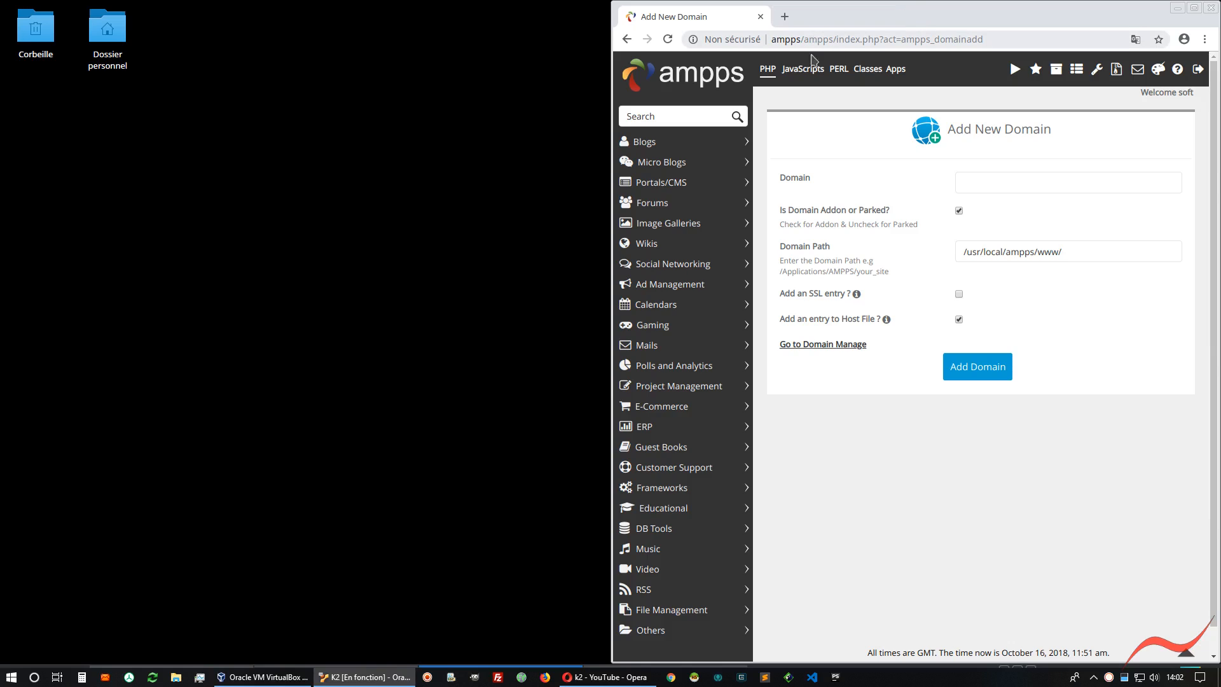
double_click(842, 9)
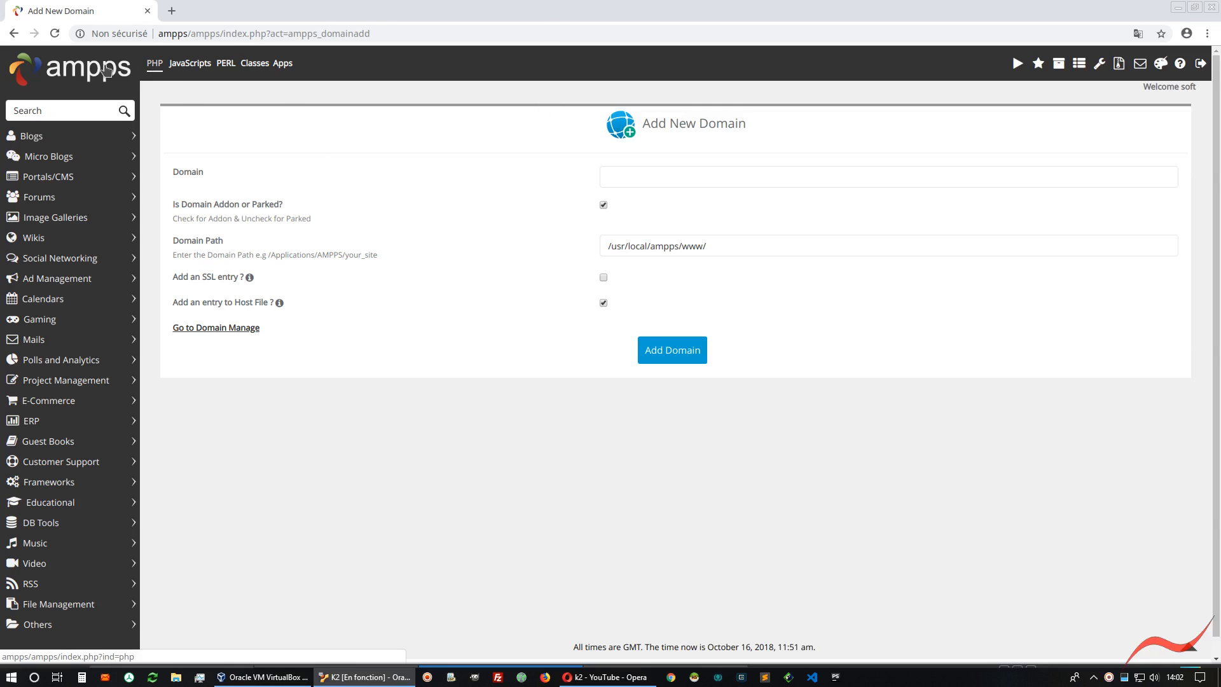
Go to the AMPPS home page and open the WordPress page from the Blogs category
left_click(108, 70)
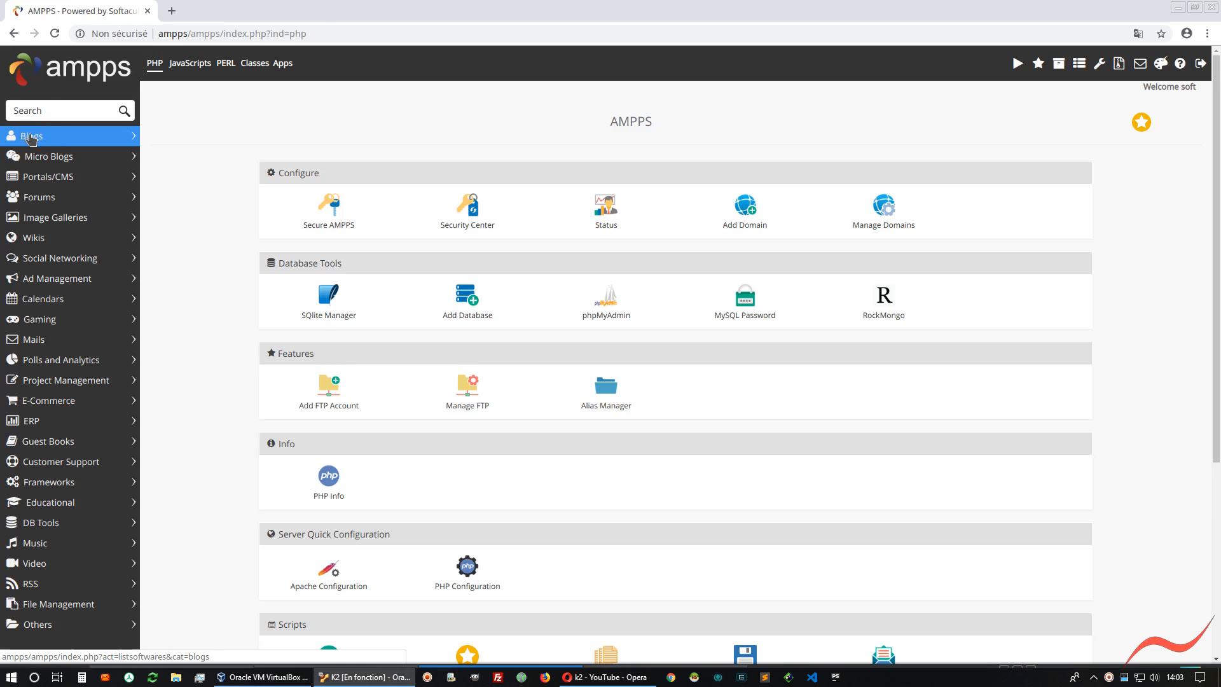
left_click(30, 136)
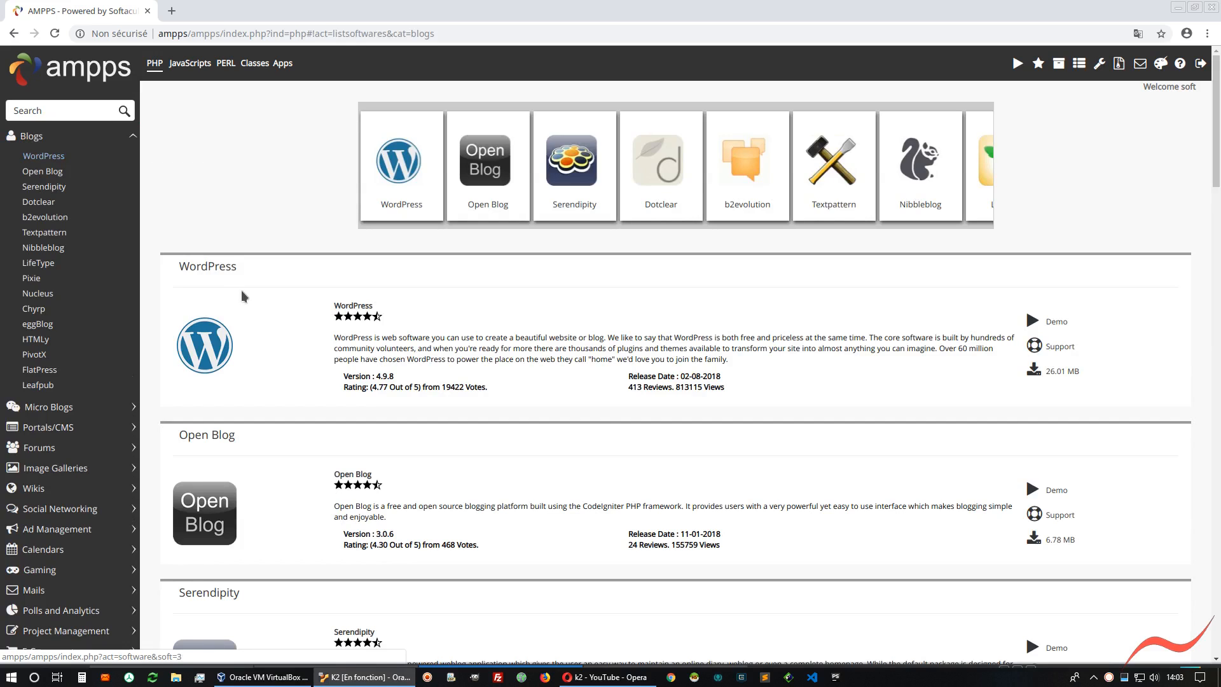
left_click(43, 156)
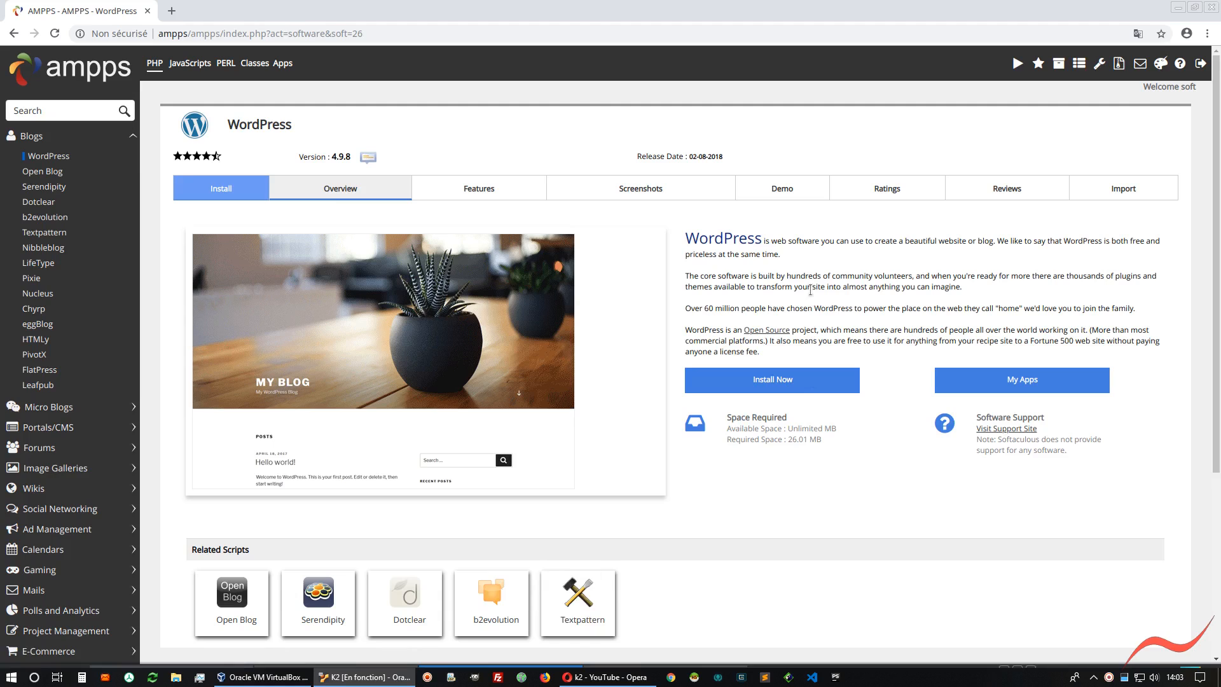
Try the WordPress demo, reload it once, and close its tab
left_click(783, 189)
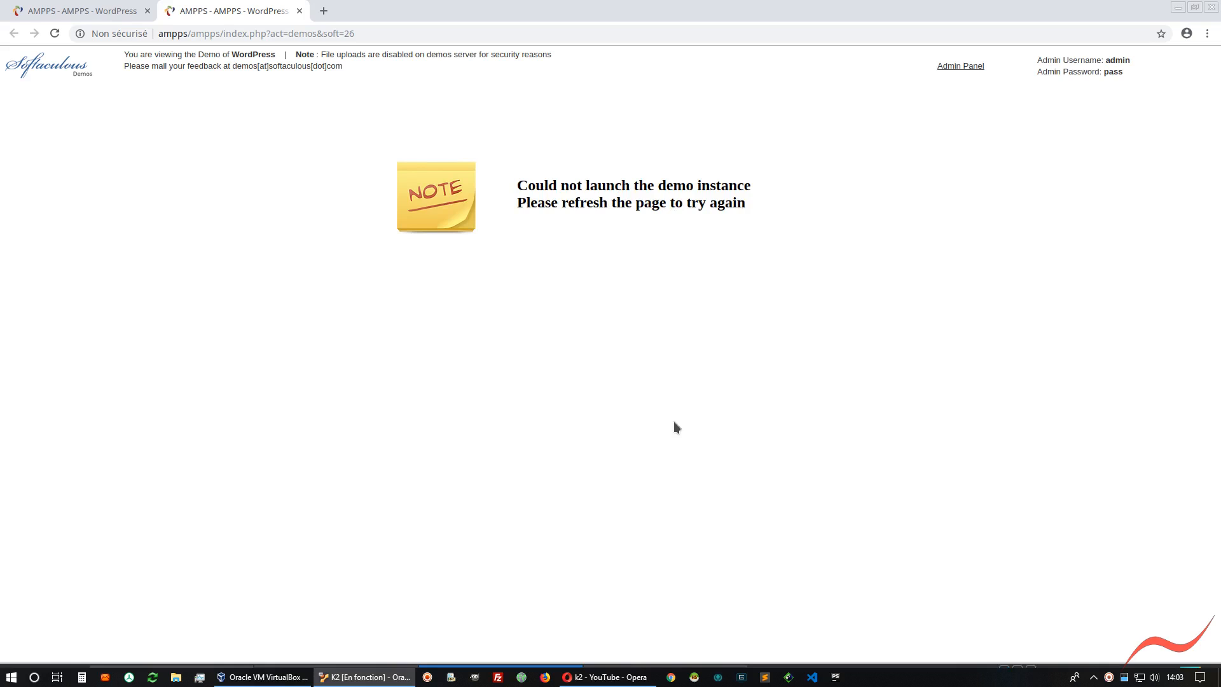
left_click(54, 33)
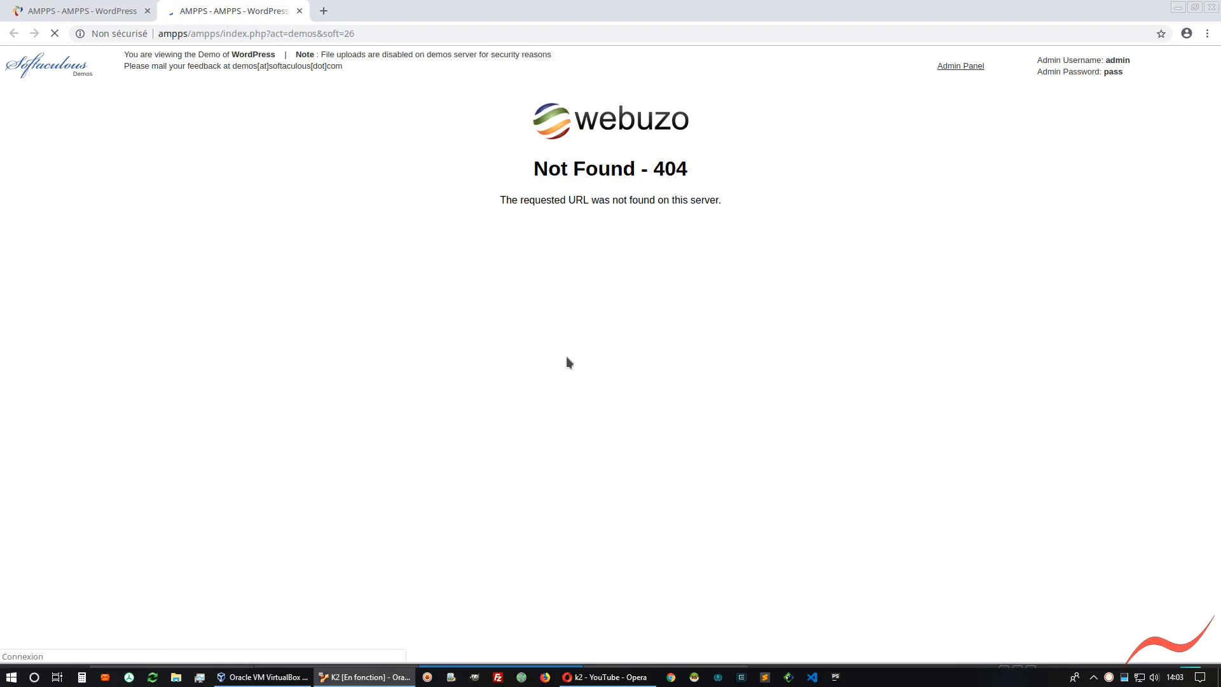
left_click(299, 11)
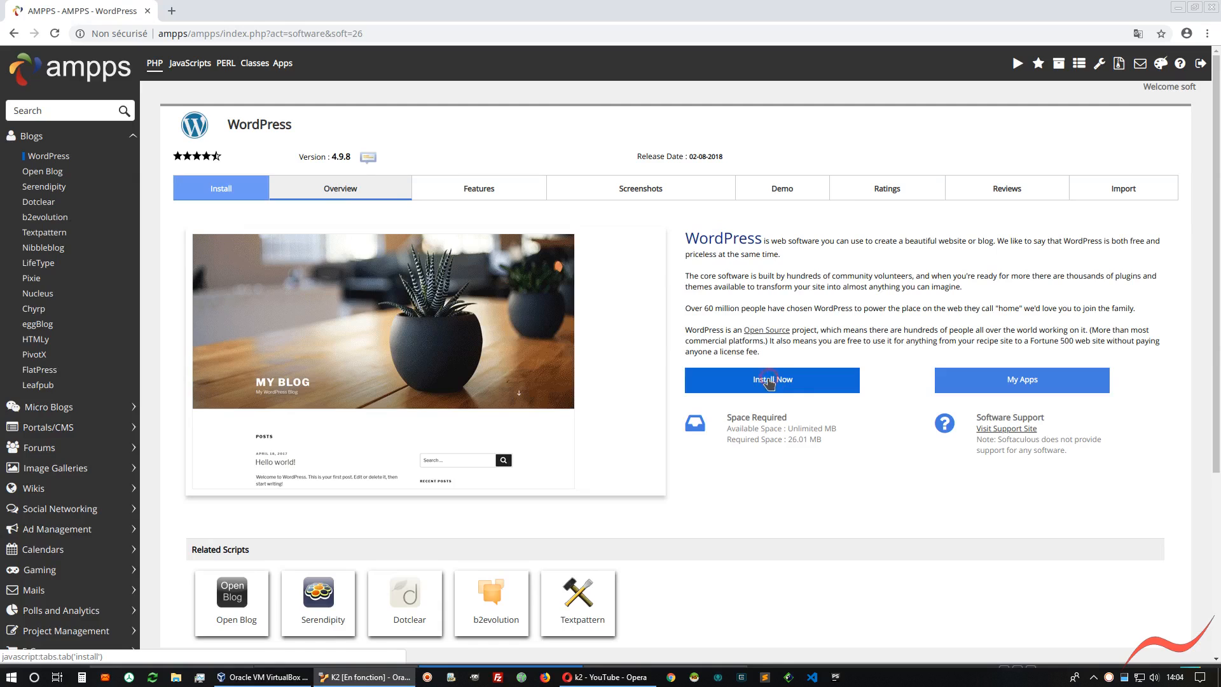
Open the WordPress install form and view the available protocol options without changing the selection
left_click(768, 382)
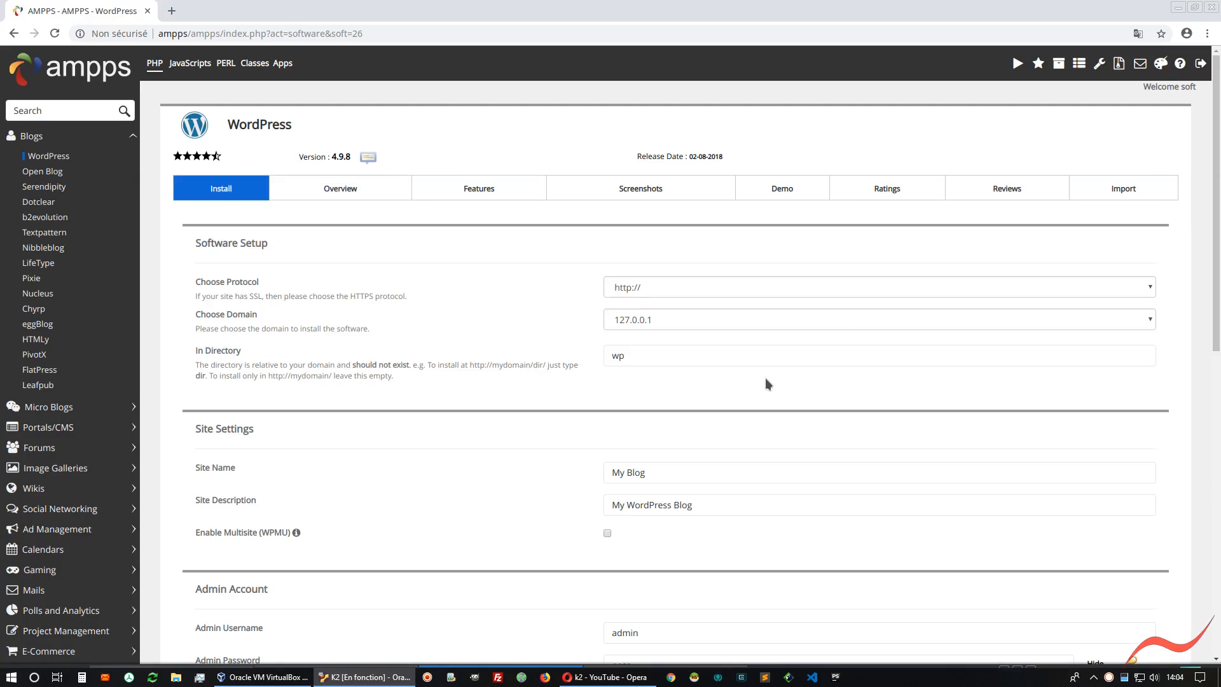
left_click(677, 288)
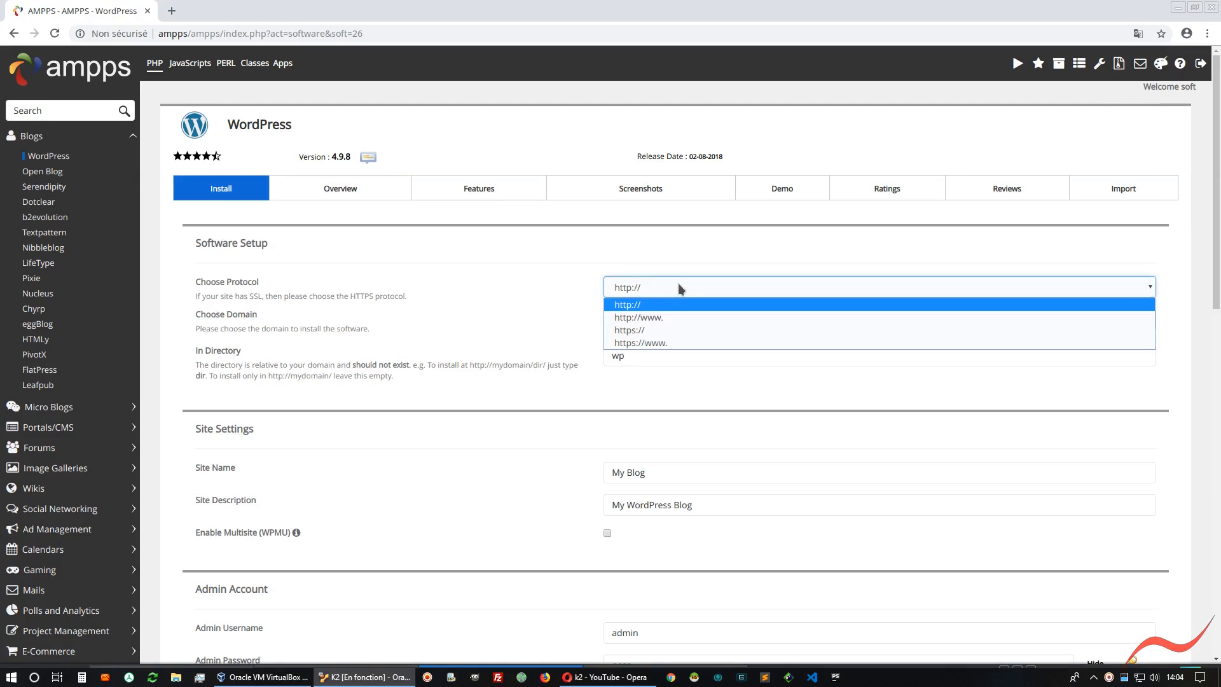
left_click(518, 449)
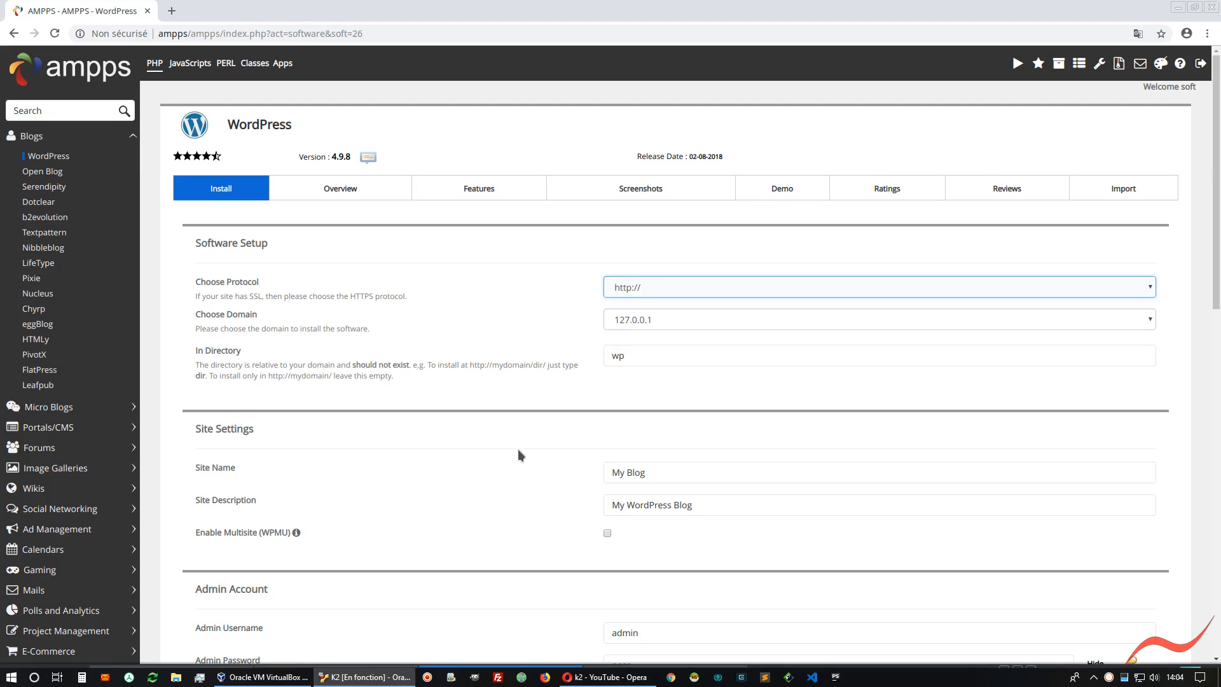
Look through the list of scripts offered in the Blogs category
left_click(32, 136)
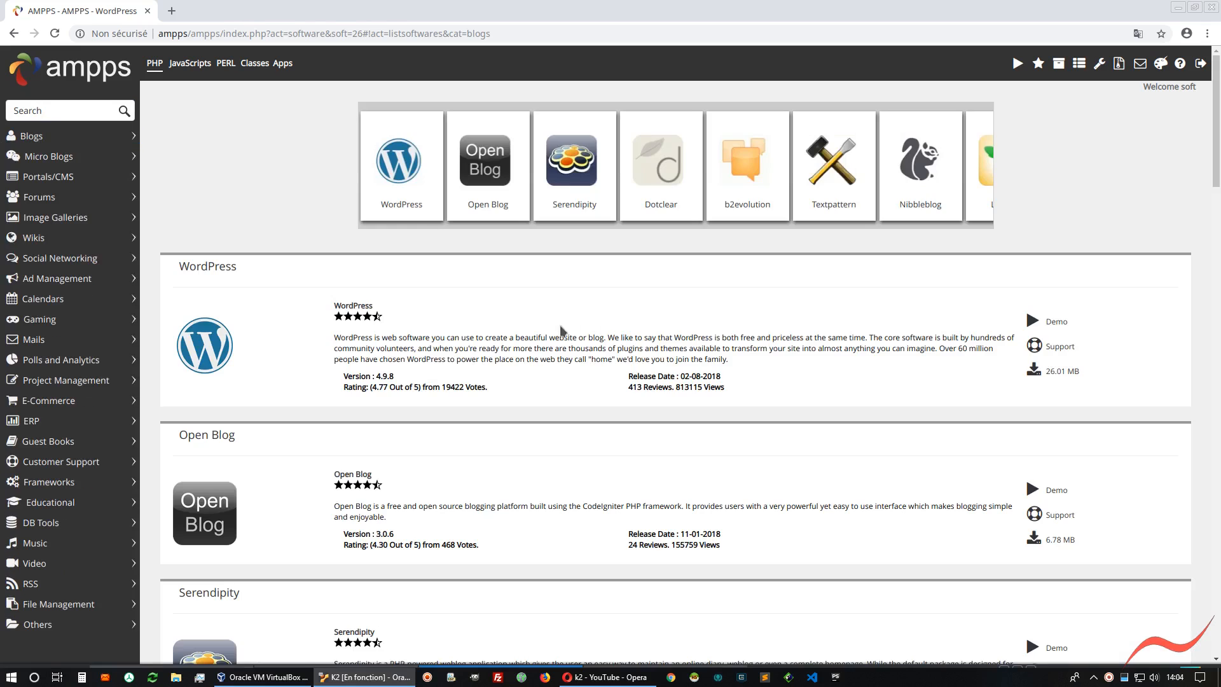
scroll(237, 445, "down", 2)
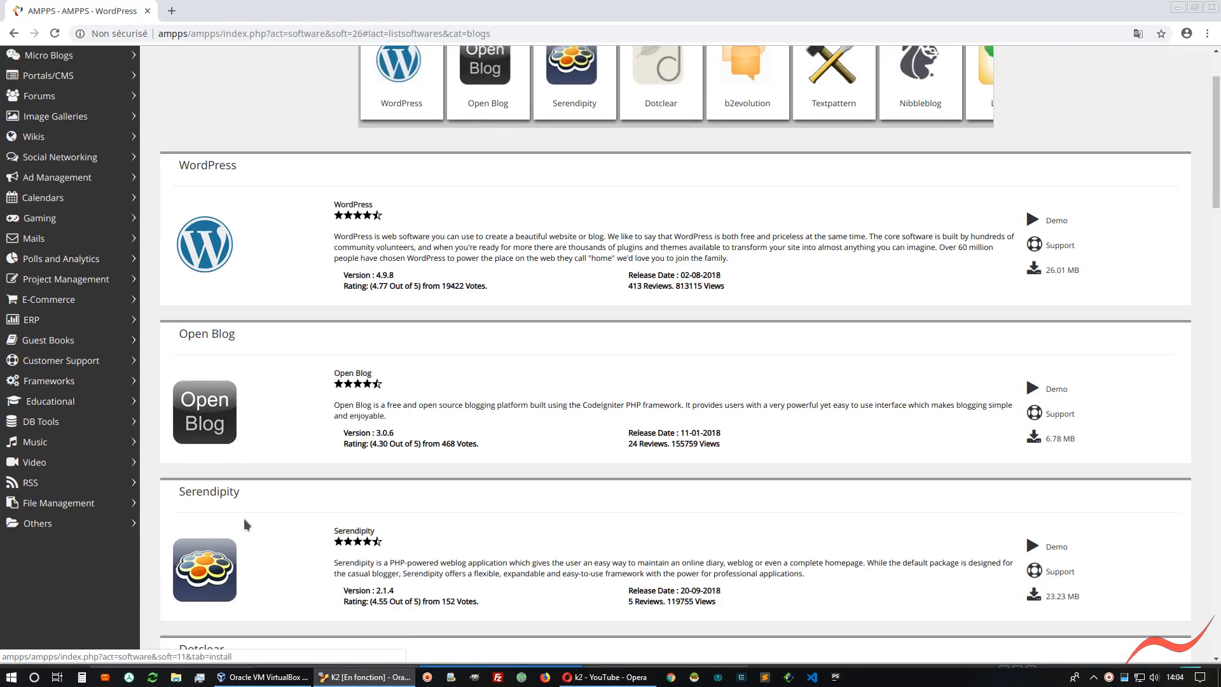
scroll(244, 520, "down", 3)
scroll(246, 513, "down", 2)
scroll(246, 512, "up", 6)
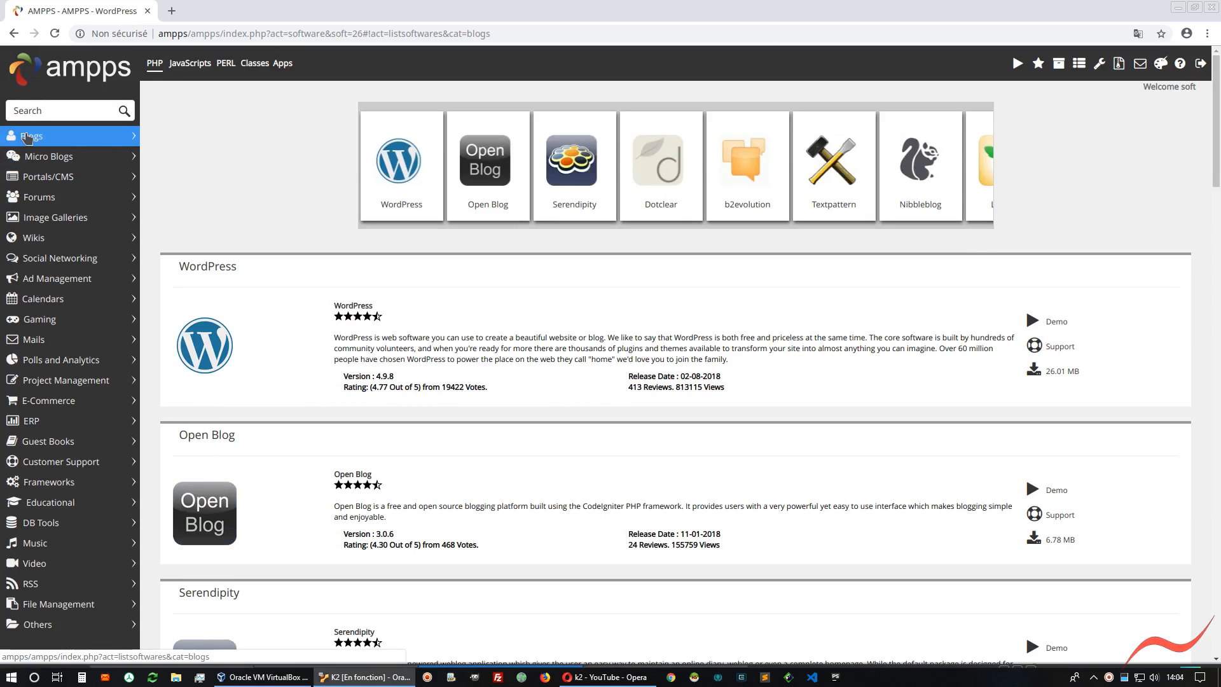
Launch the Simple Machines Forum (SMF) demo from the Forums category
left_click(35, 198)
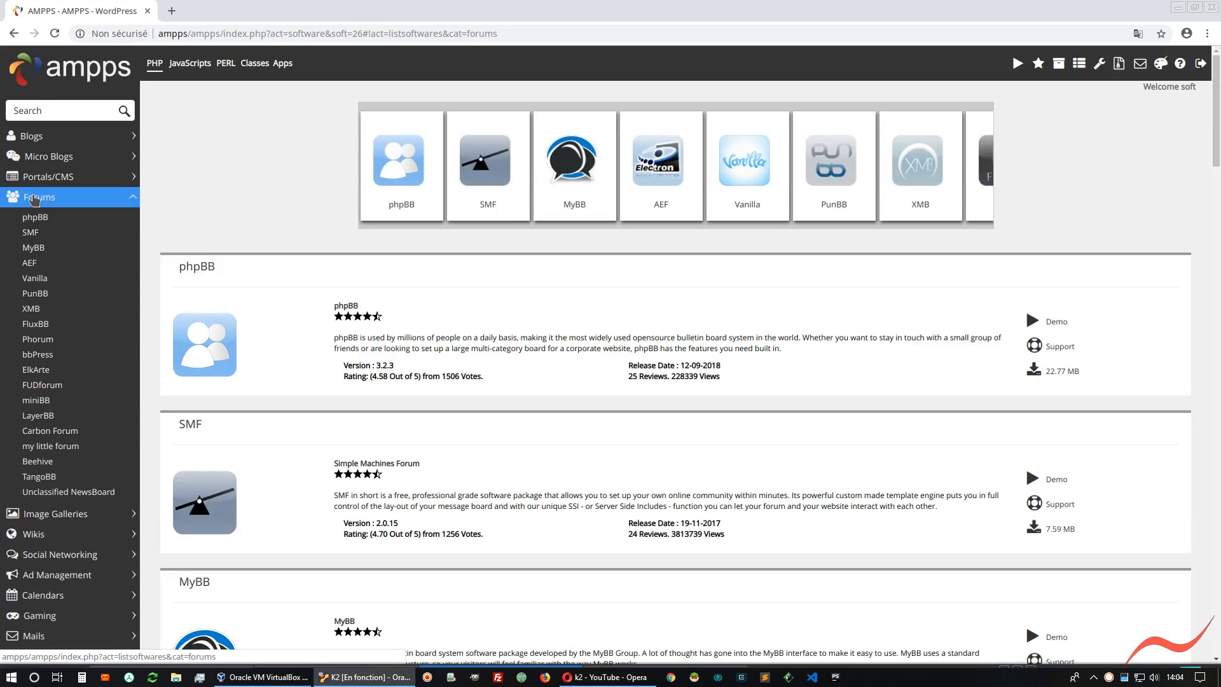
scroll(303, 344, "down", 1)
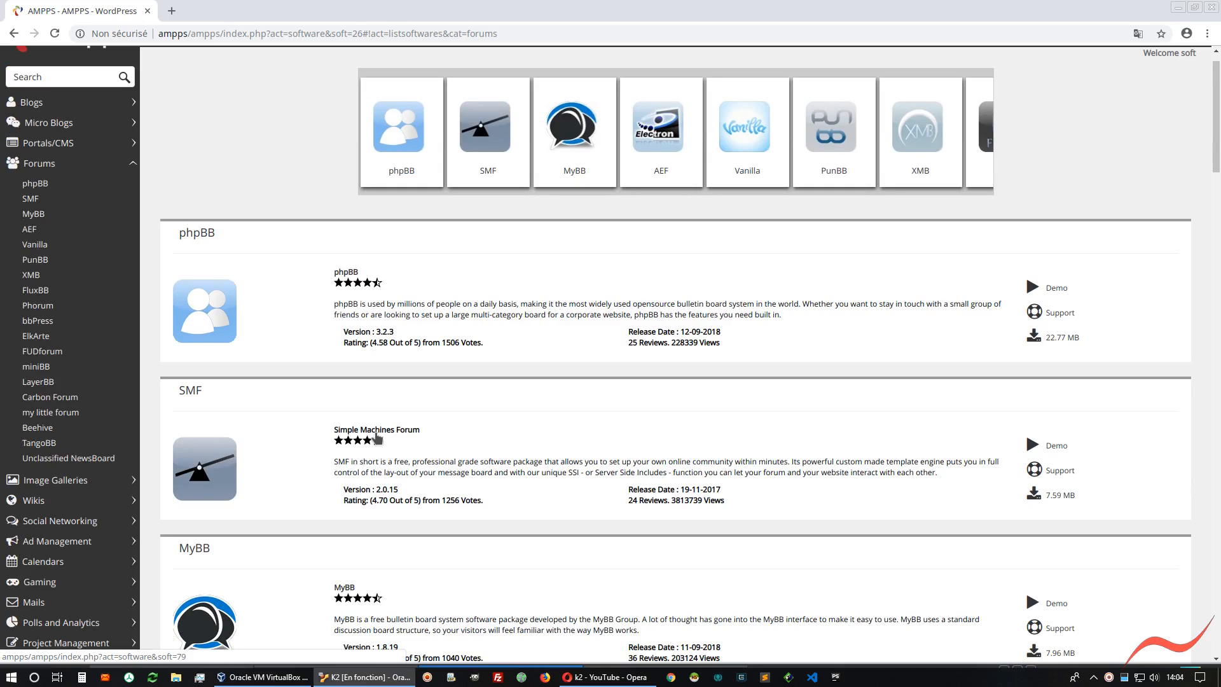
left_click(1052, 445)
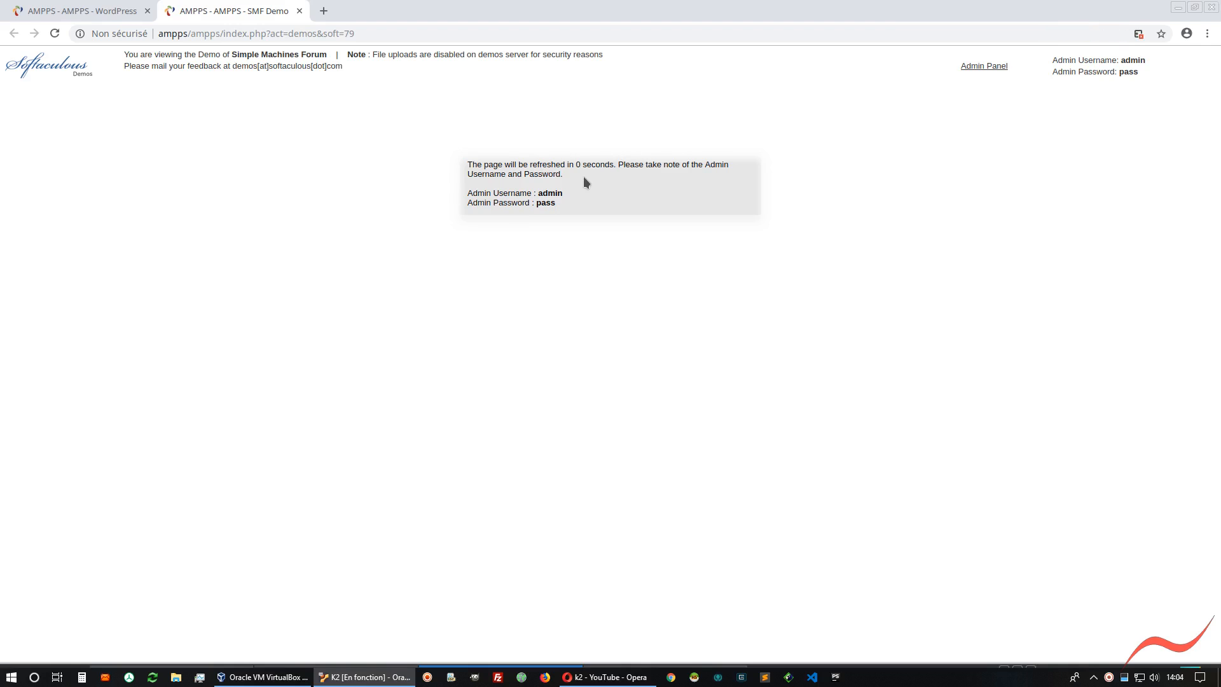
Open the SMF demo's admin panel and log in with the username admin and the demo account password
left_click(980, 65)
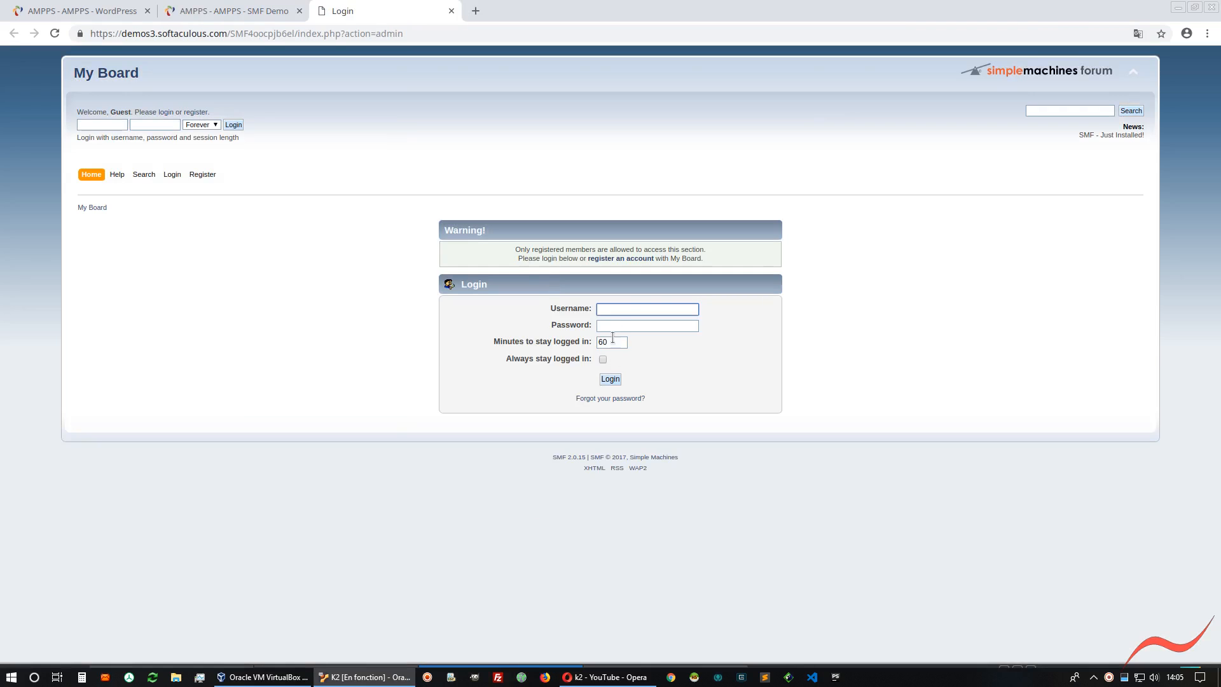
left_click(613, 309)
type("admin")
key("Tab")
key("Return")
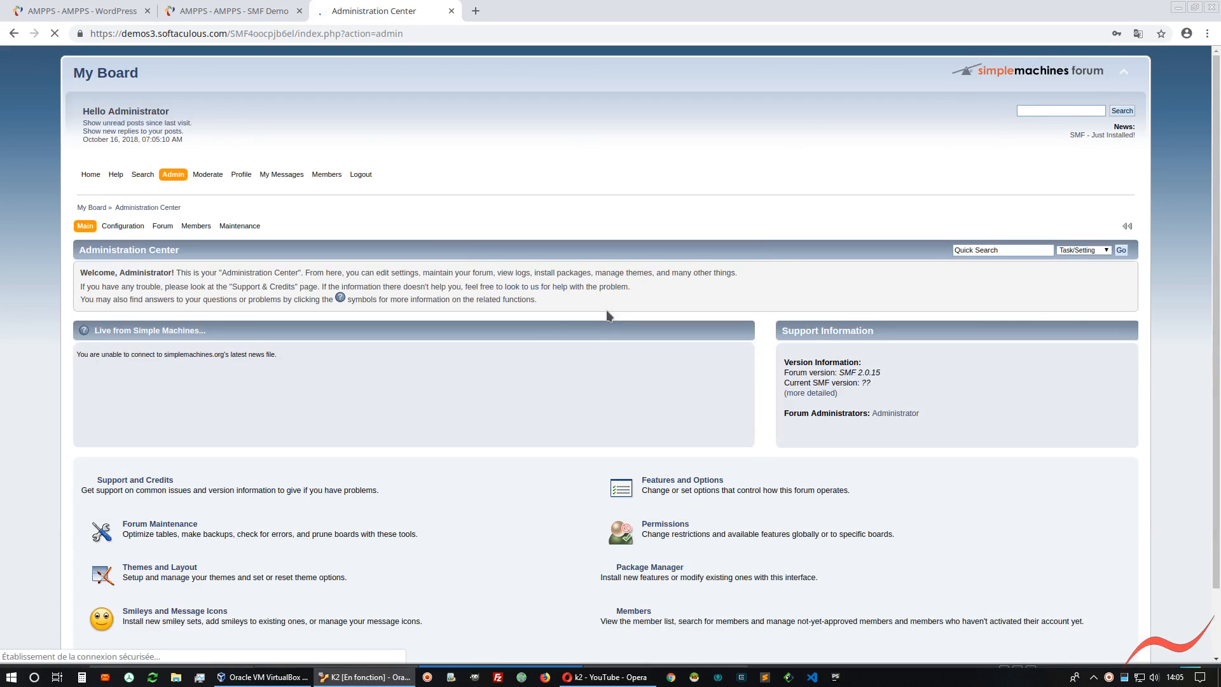
Look over the SMF demo's administration center and forum home page, and close both demo tabs
scroll(458, 415, "down", 2)
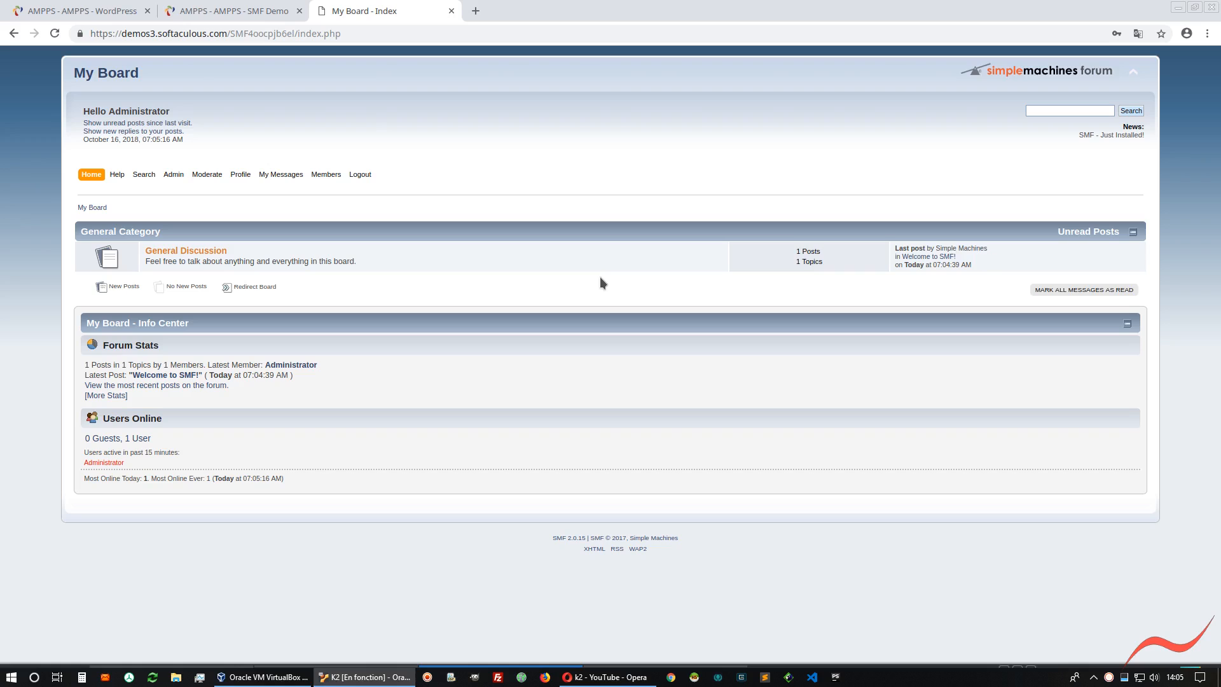
left_click(451, 11)
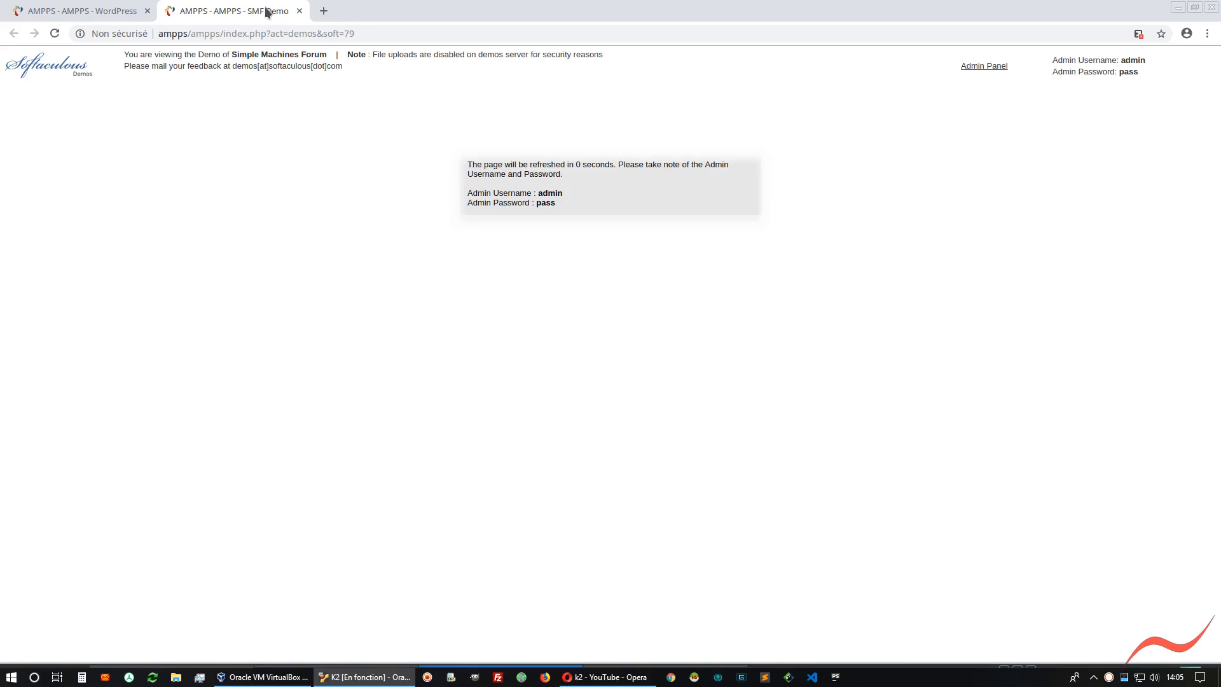
left_click(300, 12)
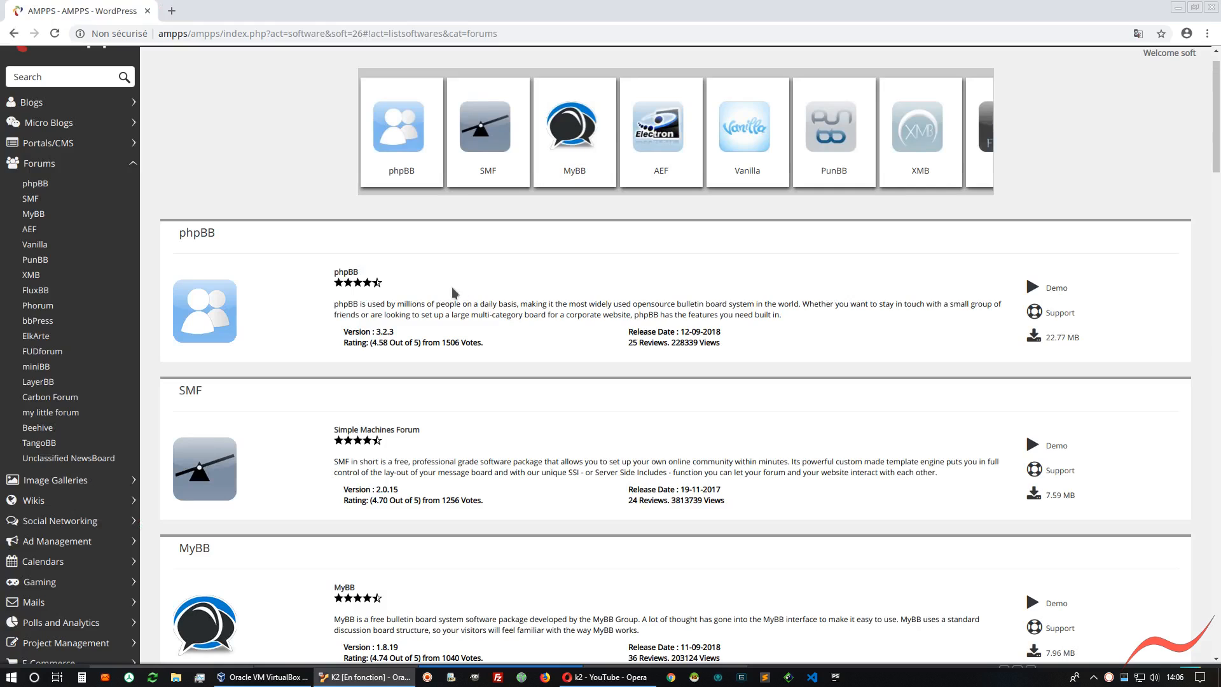
Try the MyBB and Advanced Electron Forums demos from the Forums list, closing each demo tab
scroll(351, 364, "down", 3)
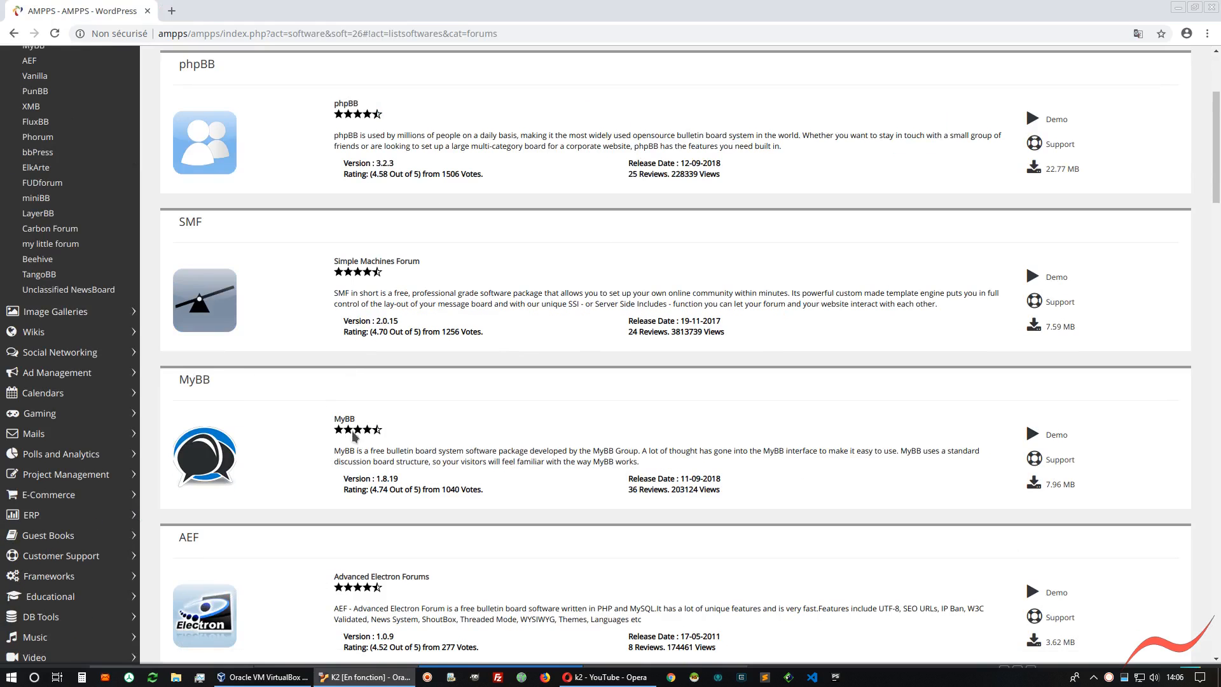
left_click(1056, 435)
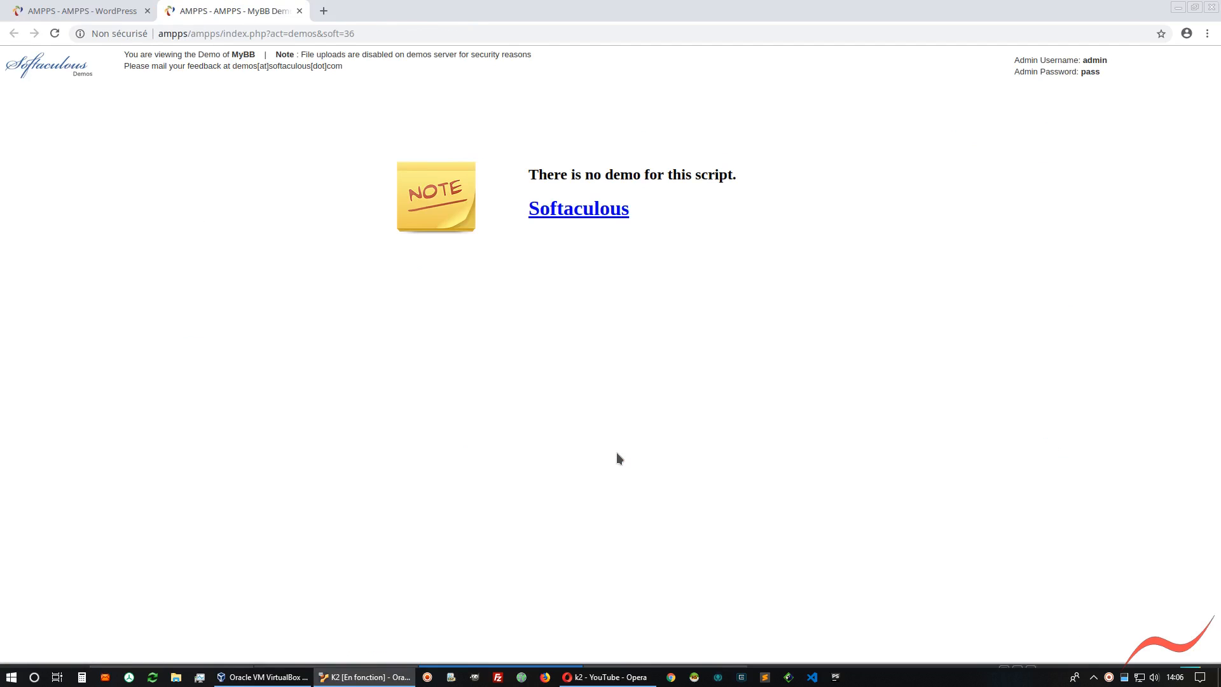
left_click(299, 10)
scroll(459, 454, "down", 2)
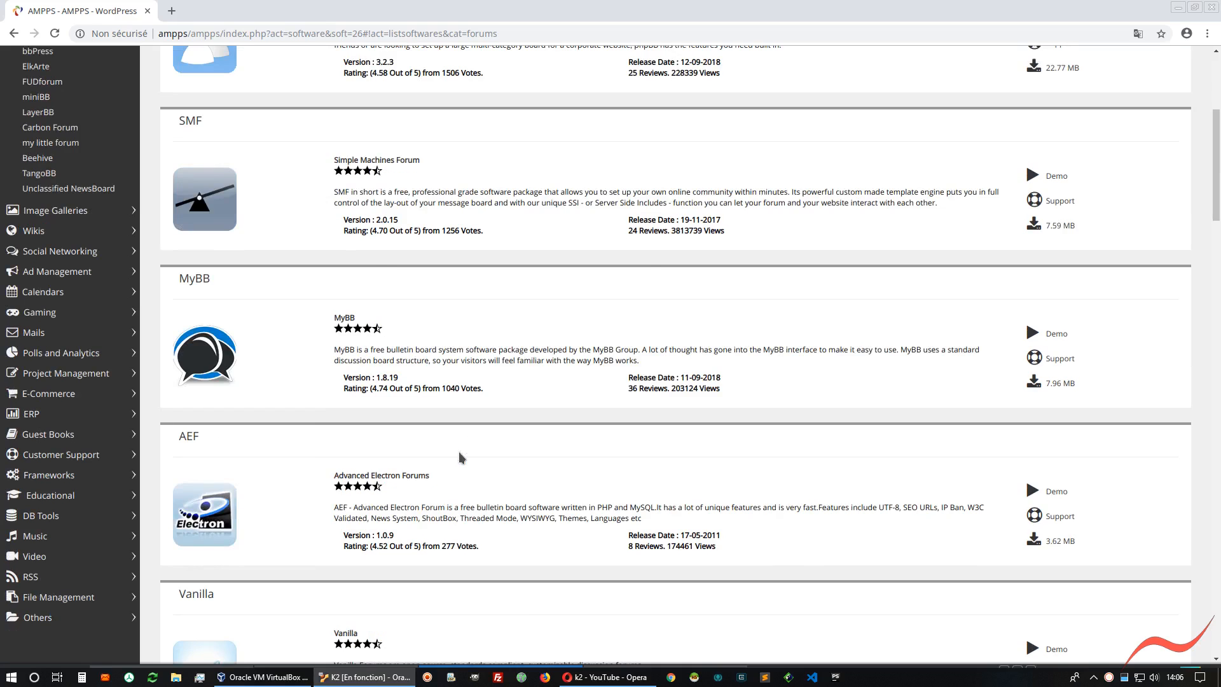
left_click(1055, 491)
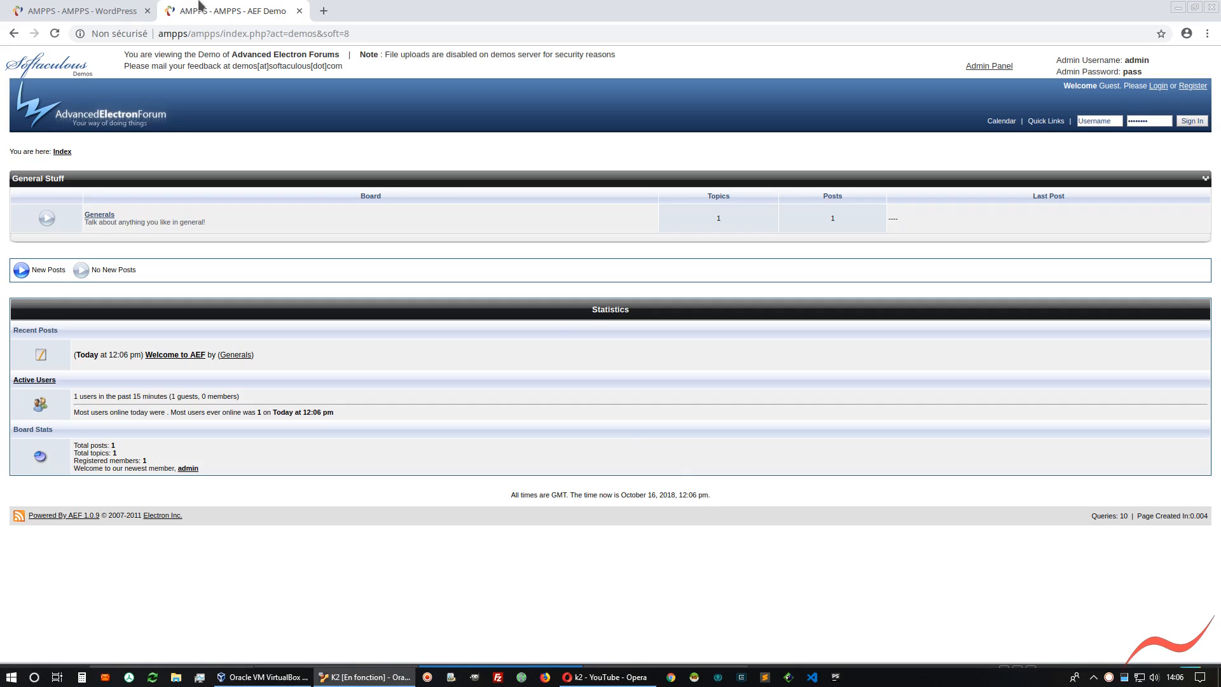
left_click(298, 11)
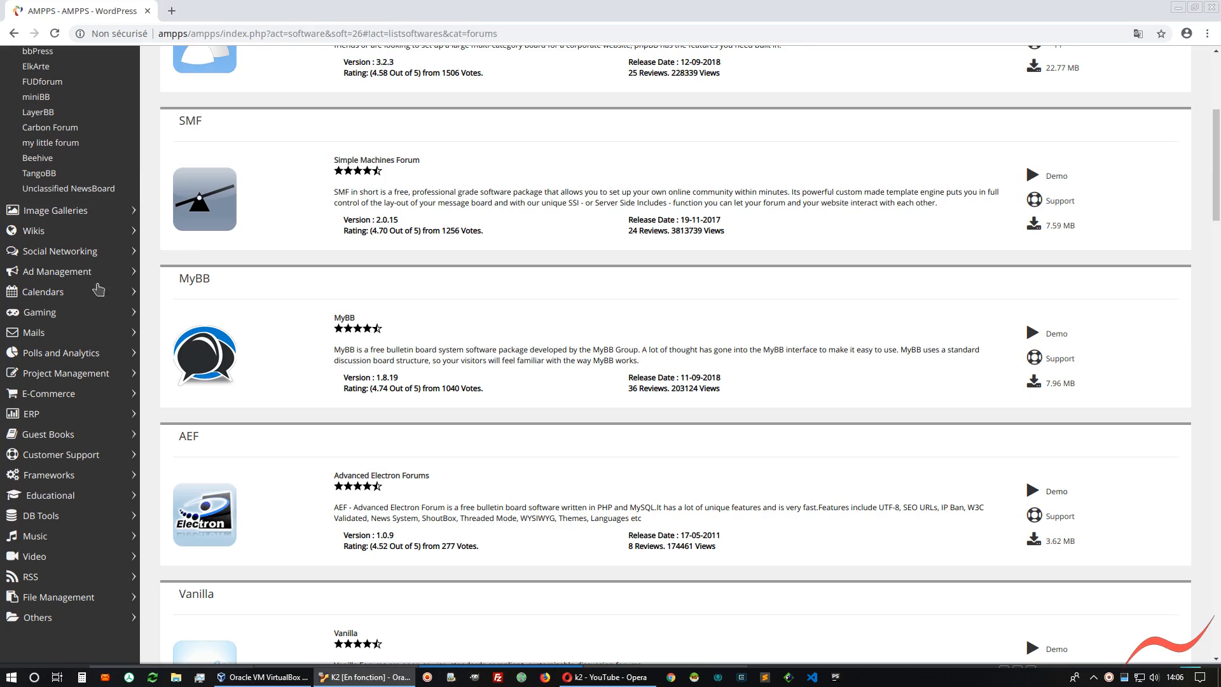
Look through the scripts offered in the Wikis, Gaming and Educational categories
left_click(25, 233)
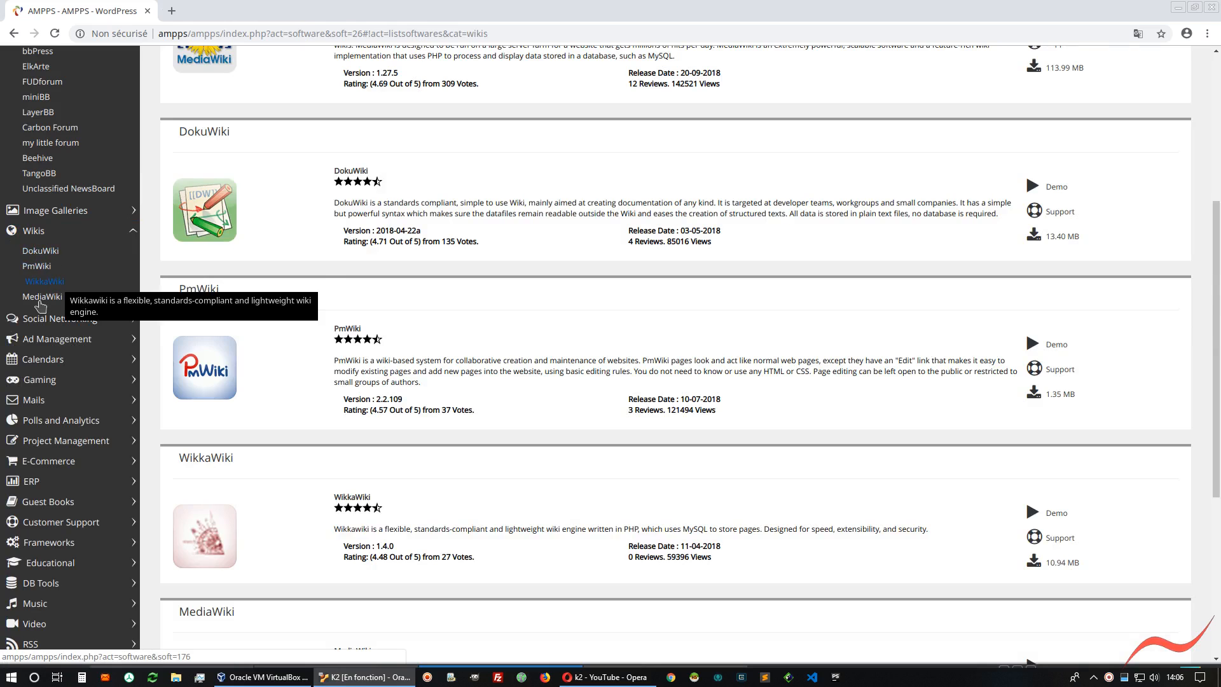
left_click(32, 382)
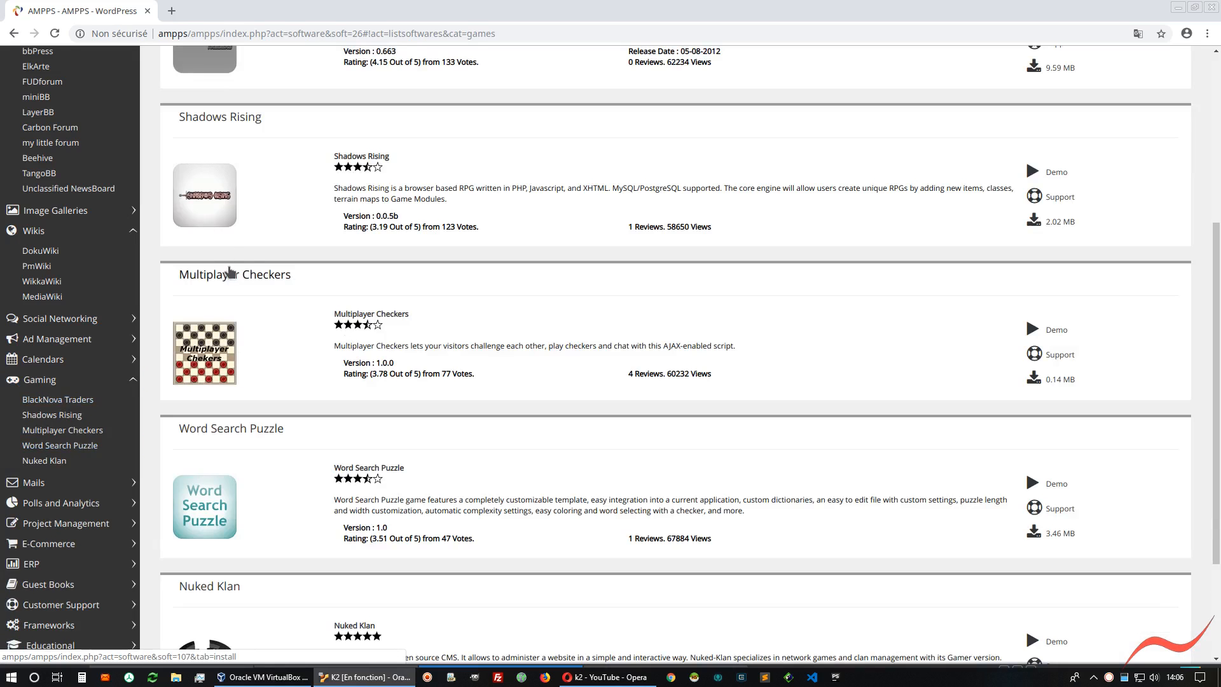
scroll(39, 502, "down", 2)
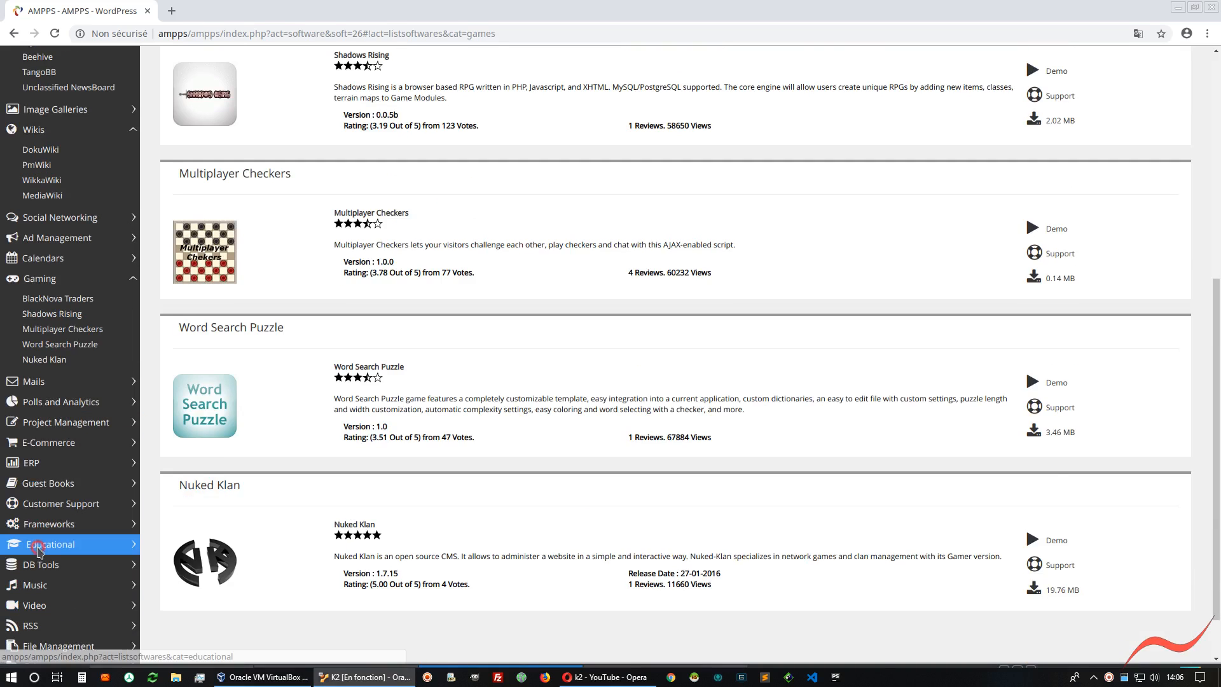
left_click(55, 554)
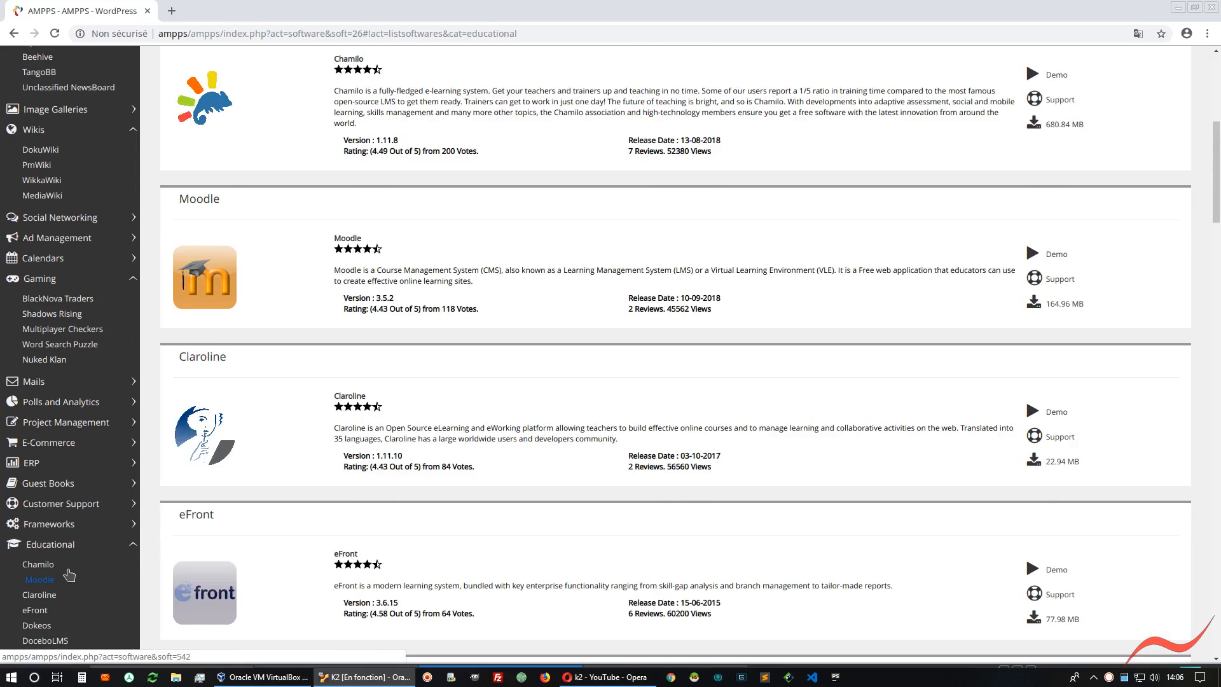
scroll(68, 574, "down", 2)
scroll(604, 415, "down", 1)
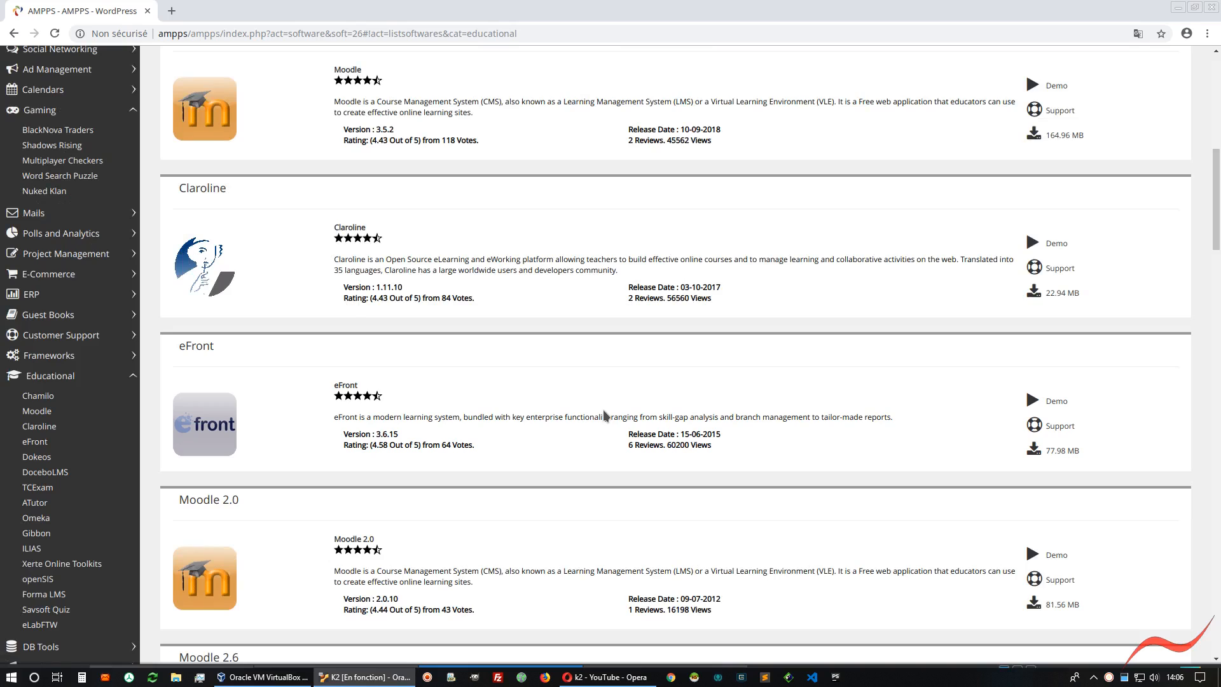
scroll(100, 493, "up", 2)
scroll(101, 496, "up", 9)
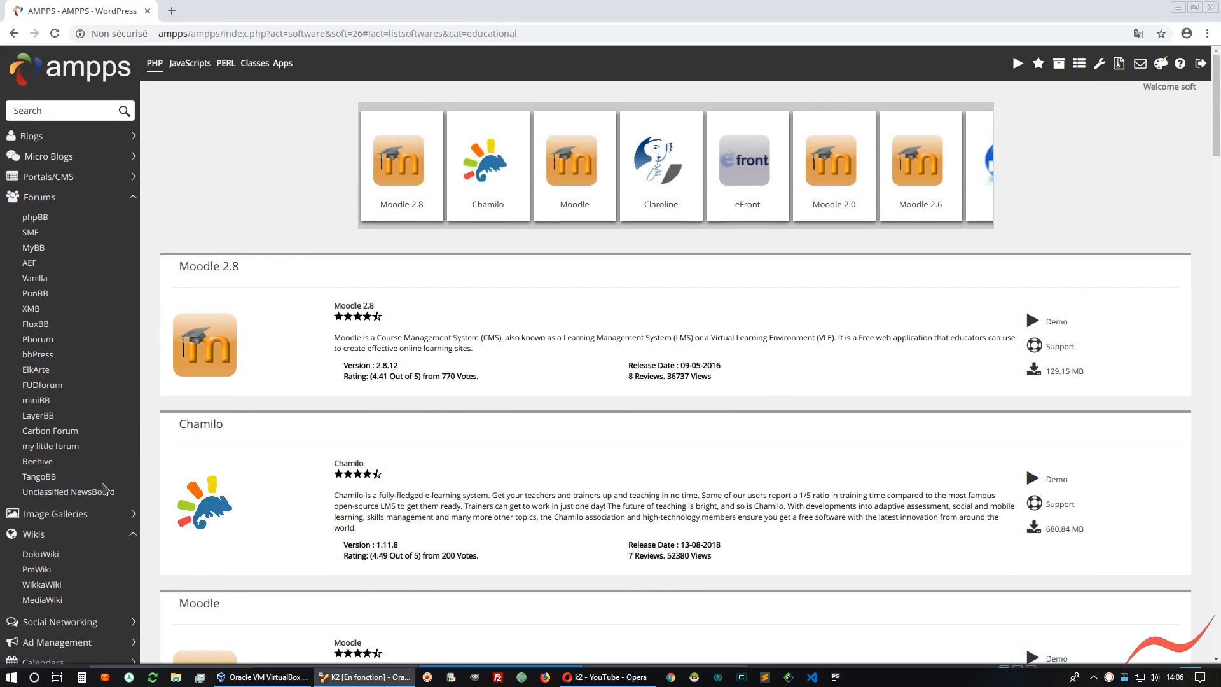
Collapse the Forums category and open the OctoberCMS page from the Portals/CMS category
left_click(43, 198)
left_click(43, 181)
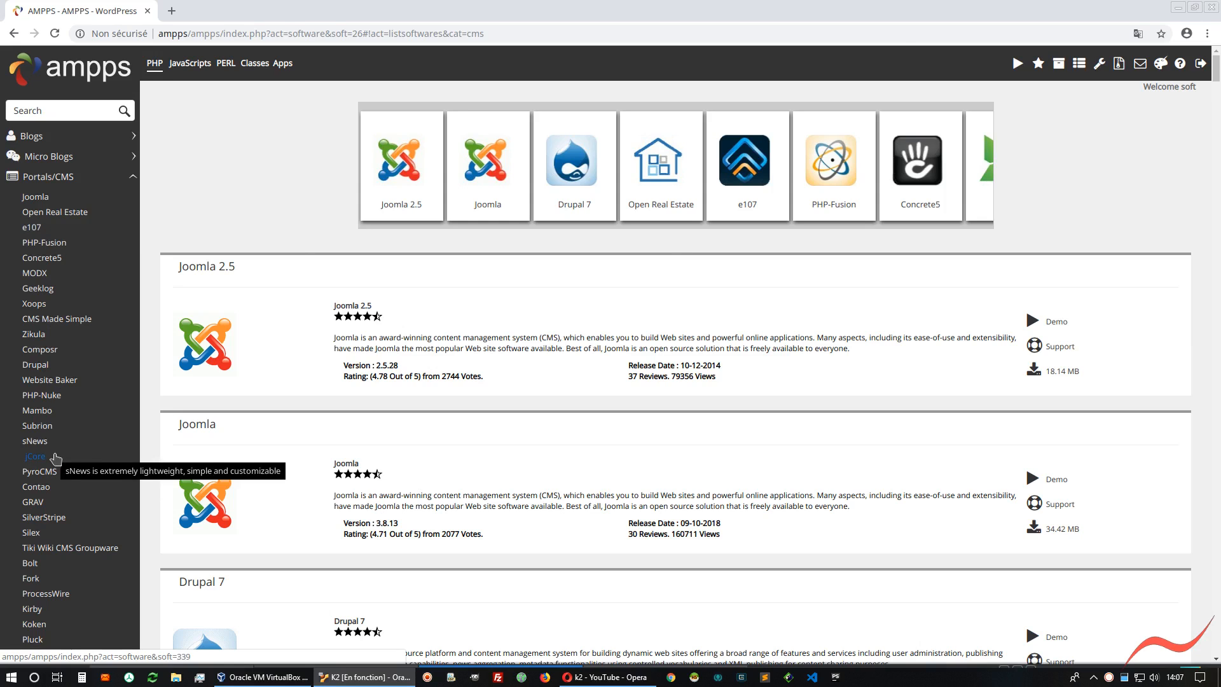
scroll(56, 463, "down", 2)
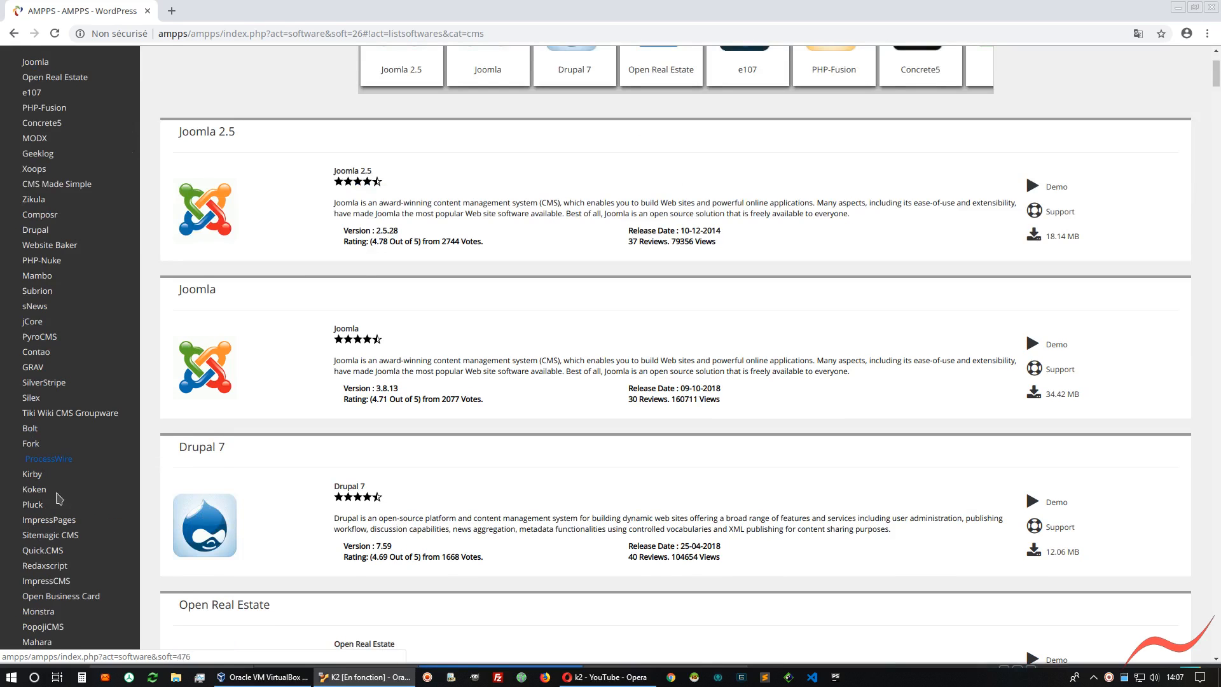
scroll(43, 639, "down", 2)
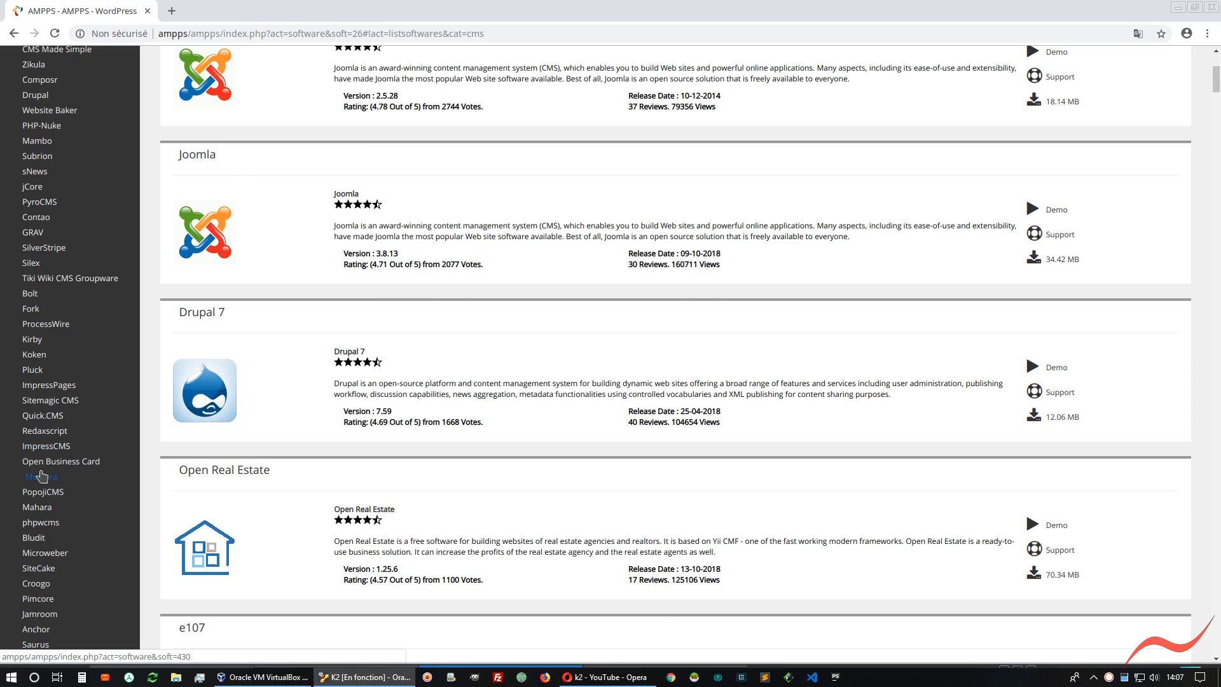
scroll(41, 477, "down", 3)
left_click(37, 512)
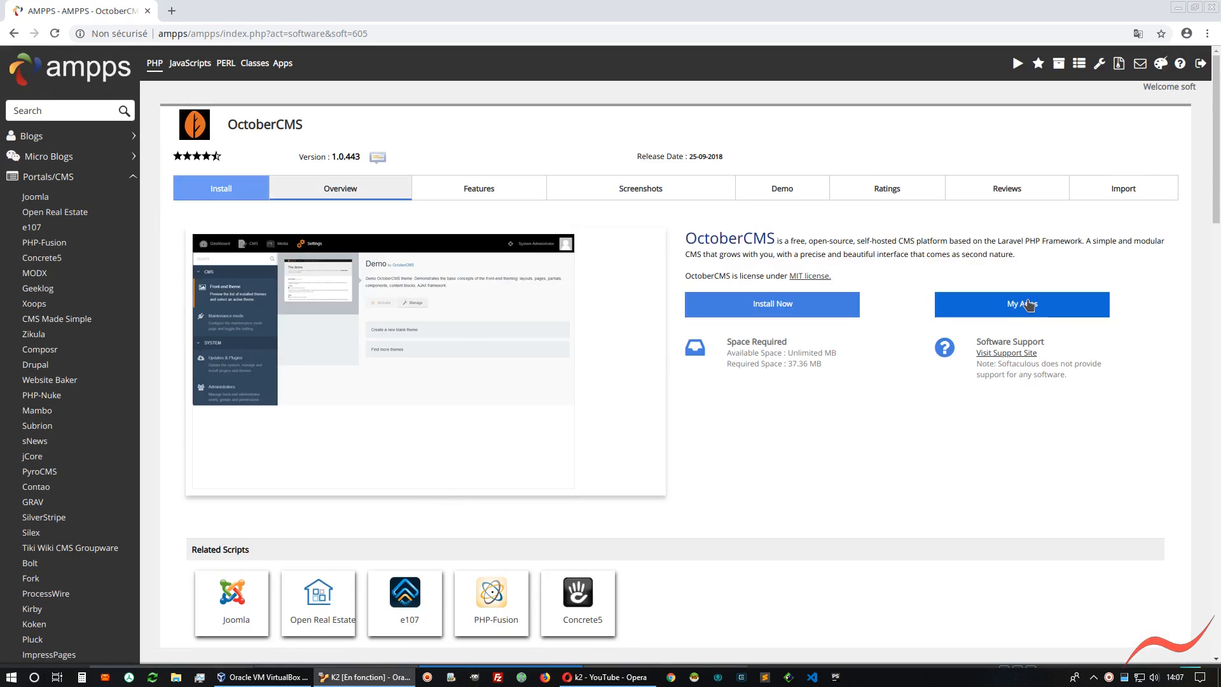
Look over the OctoberCMS demo site and open its admin panel sign-in page
left_click(784, 187)
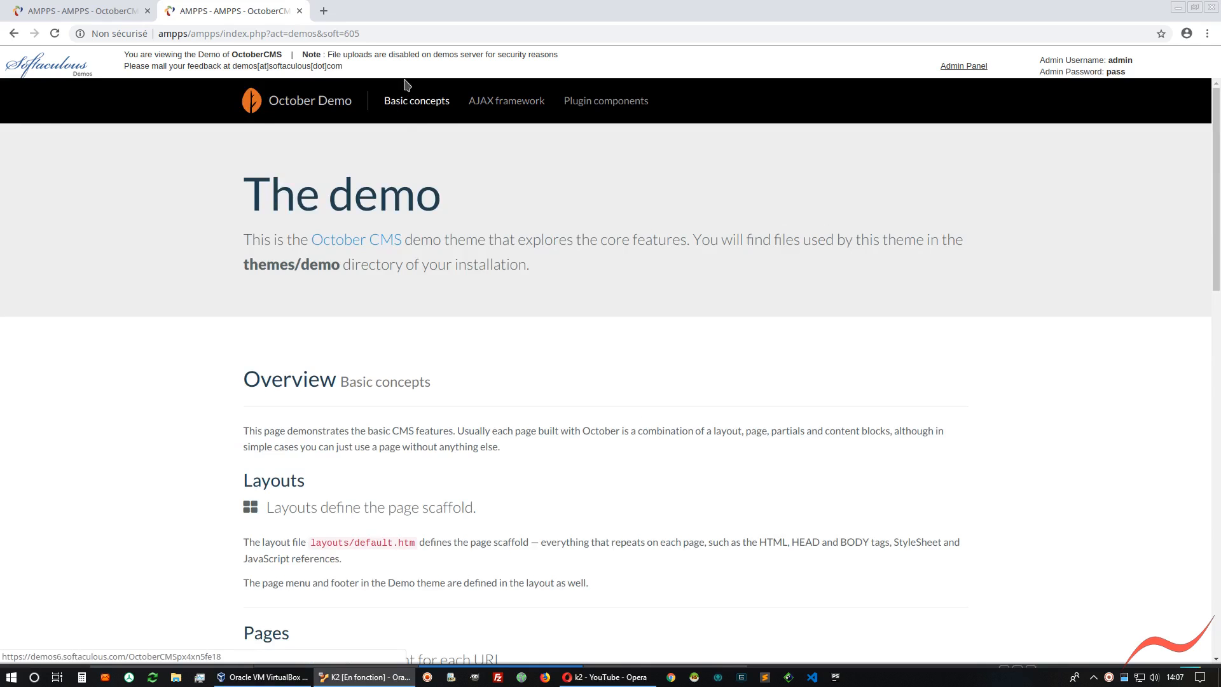
scroll(499, 482, "down", 2)
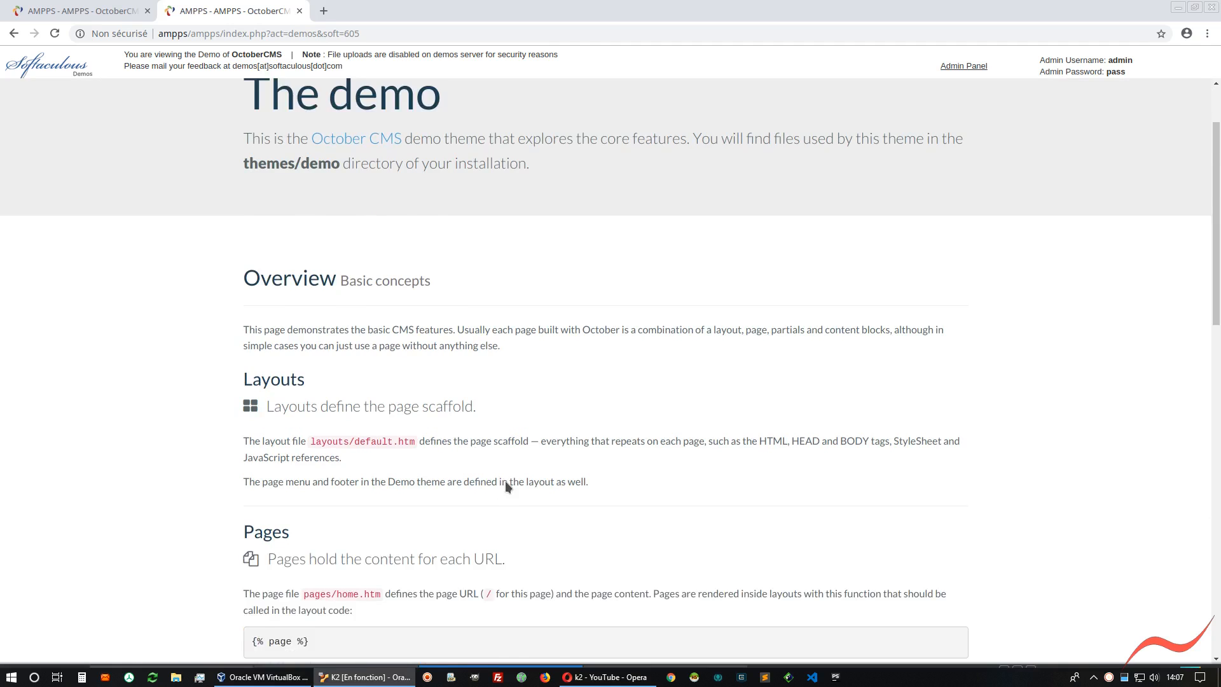
scroll(508, 471, "down", 3)
scroll(508, 468, "up", 5)
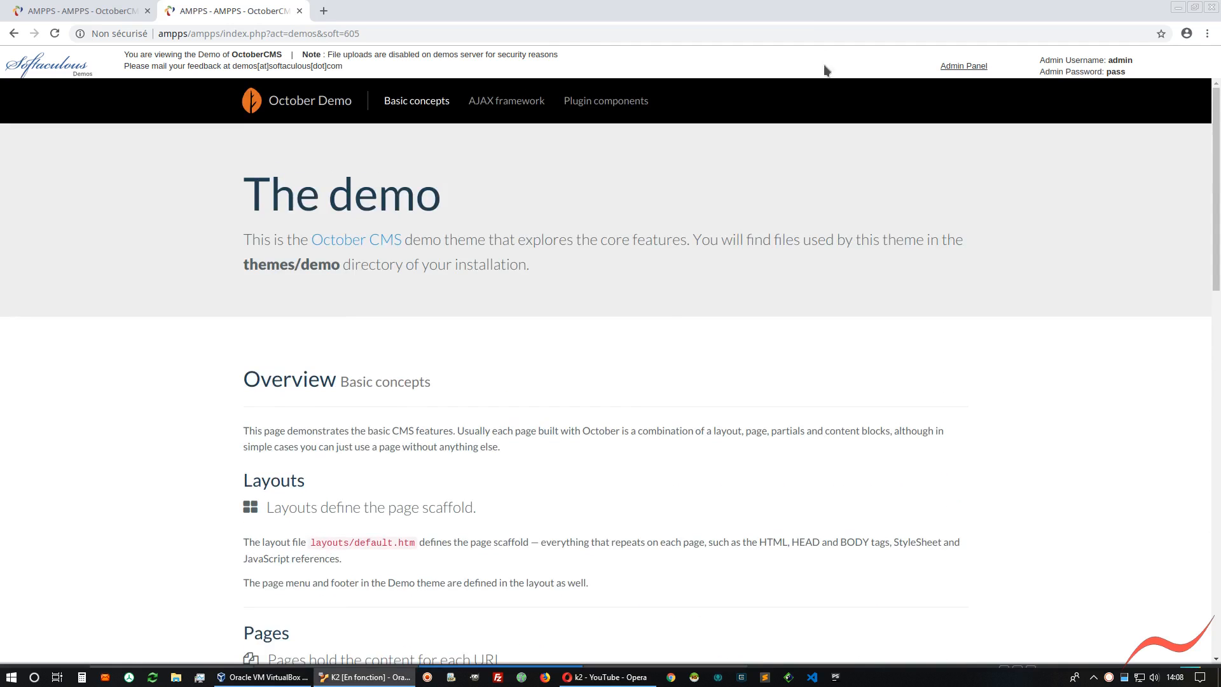
left_click(962, 67)
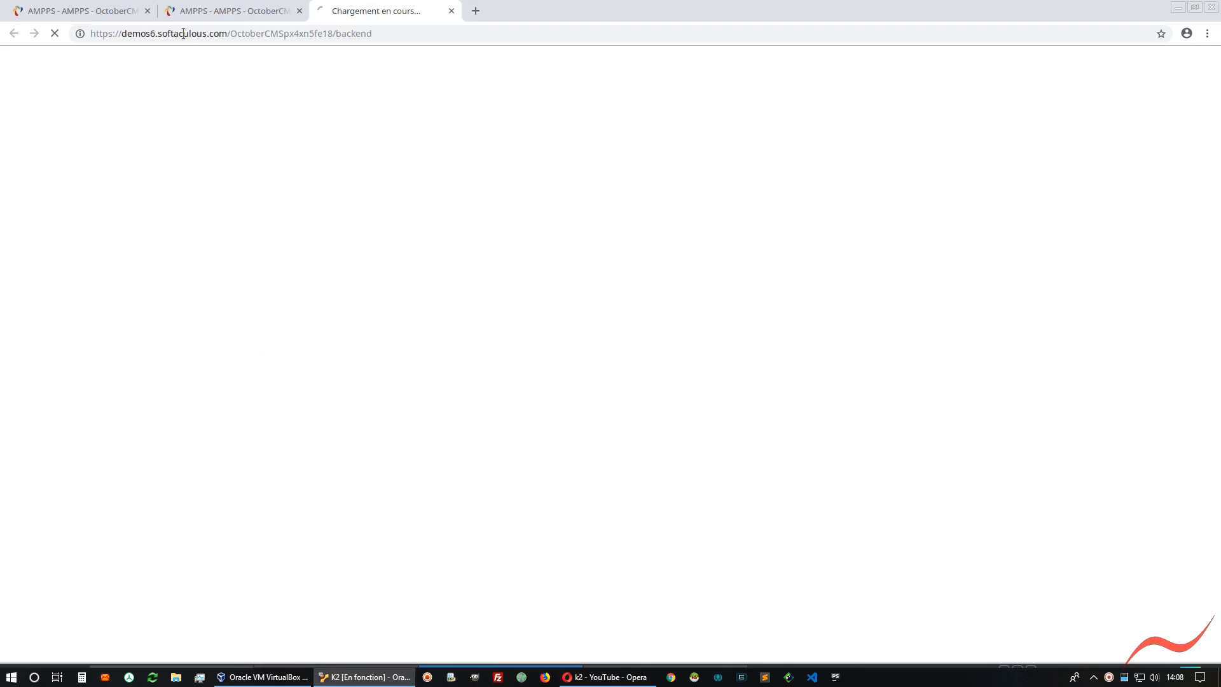
double_click(354, 33)
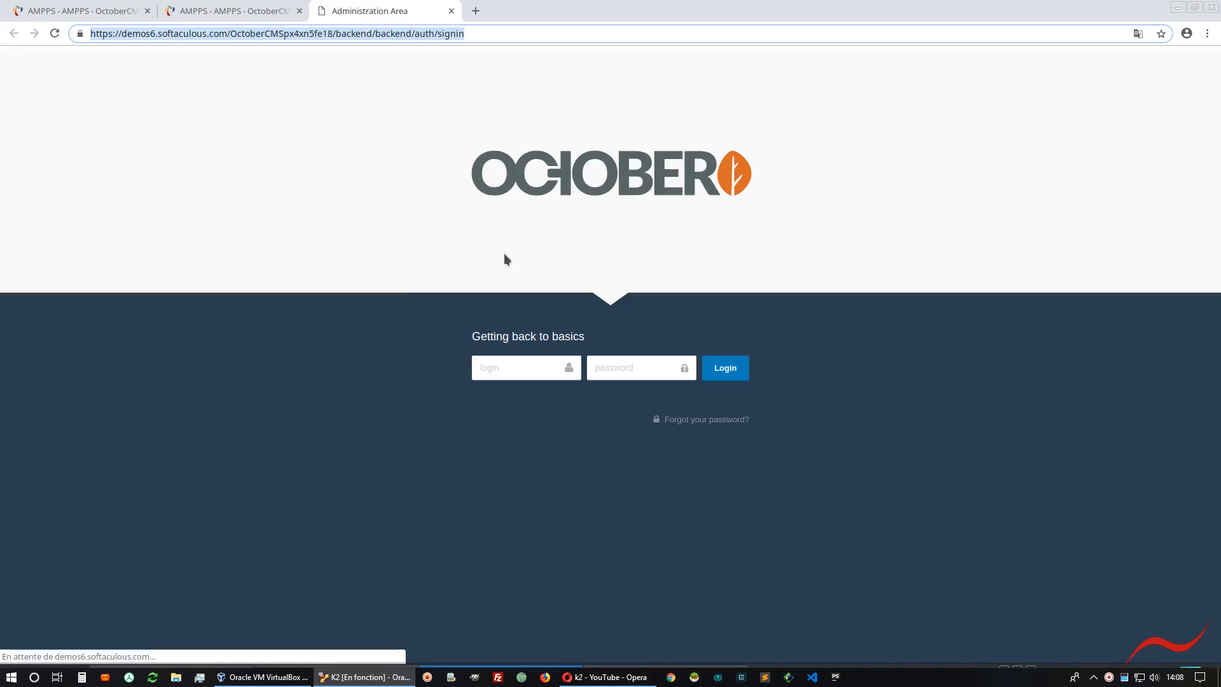
Sign in to the OctoberCMS demo admin area with the admin login and password, and save the credentials in the browser
left_click(499, 364)
type("admin")
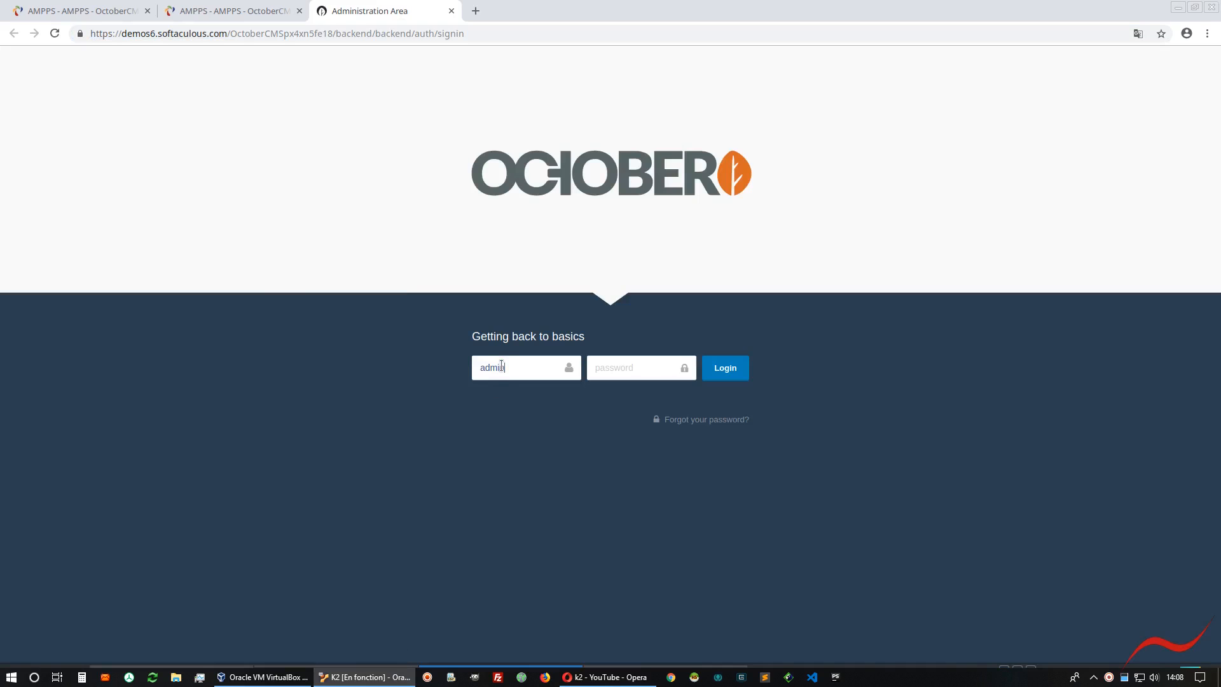
key("Tab")
type("p")
key("Return")
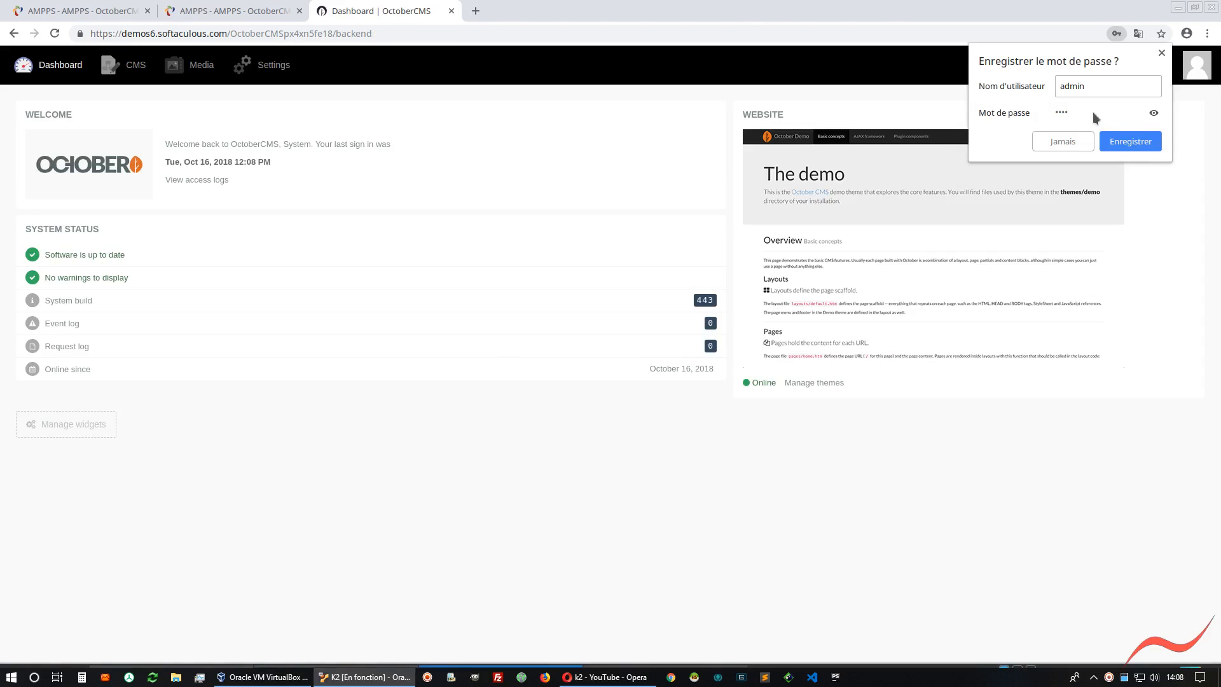
left_click(1139, 143)
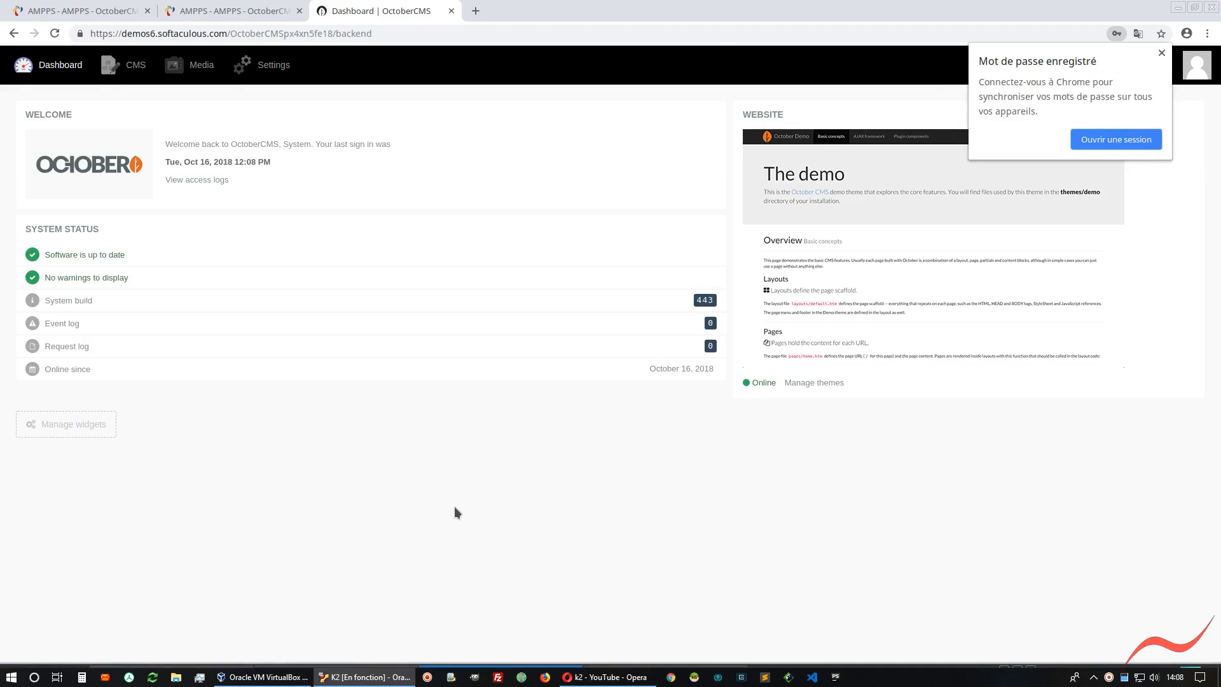
Preview the public October demo site from the admin dashboard and close its tab
left_click(503, 149)
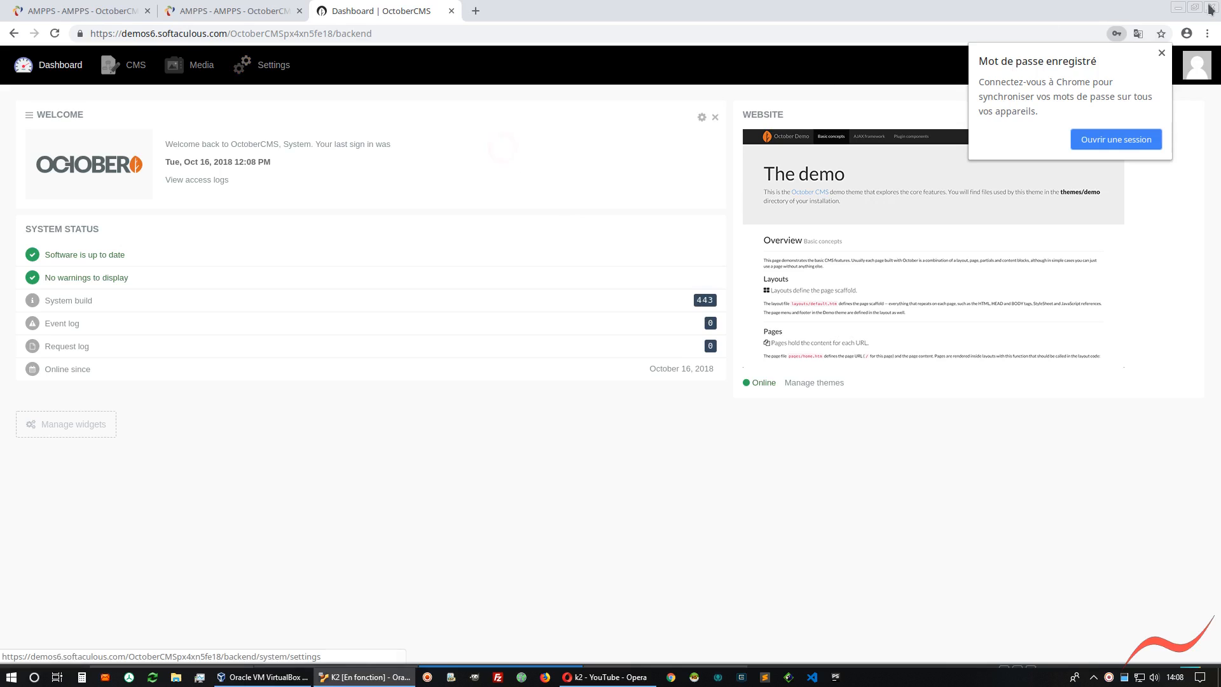
left_click(1165, 64)
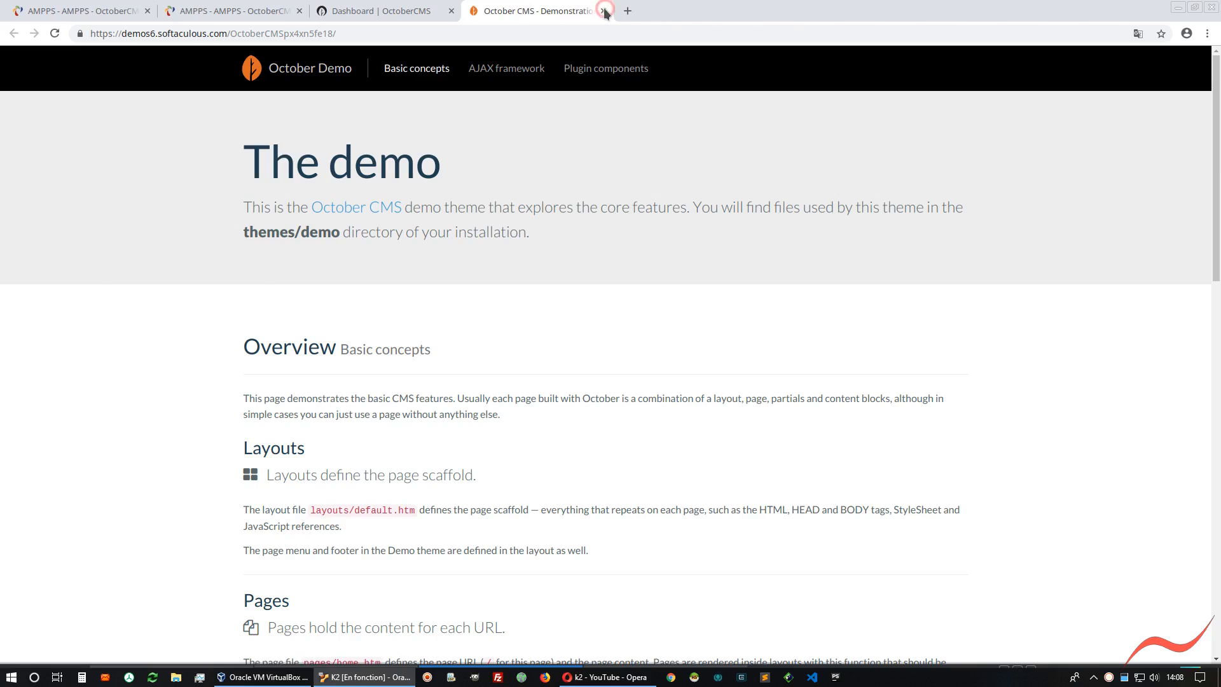
left_click(603, 11)
Open the CMS pages list, preview the site briefly, and open the Demonstration page for editing
left_click(133, 64)
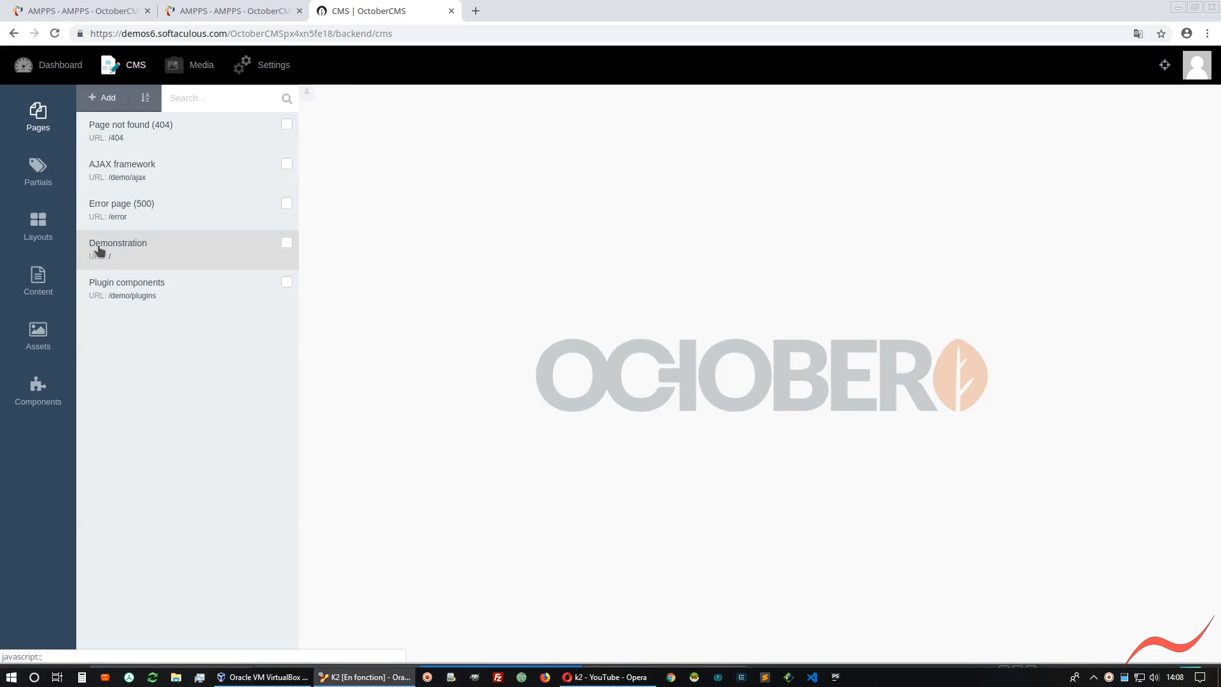
left_click(1165, 64)
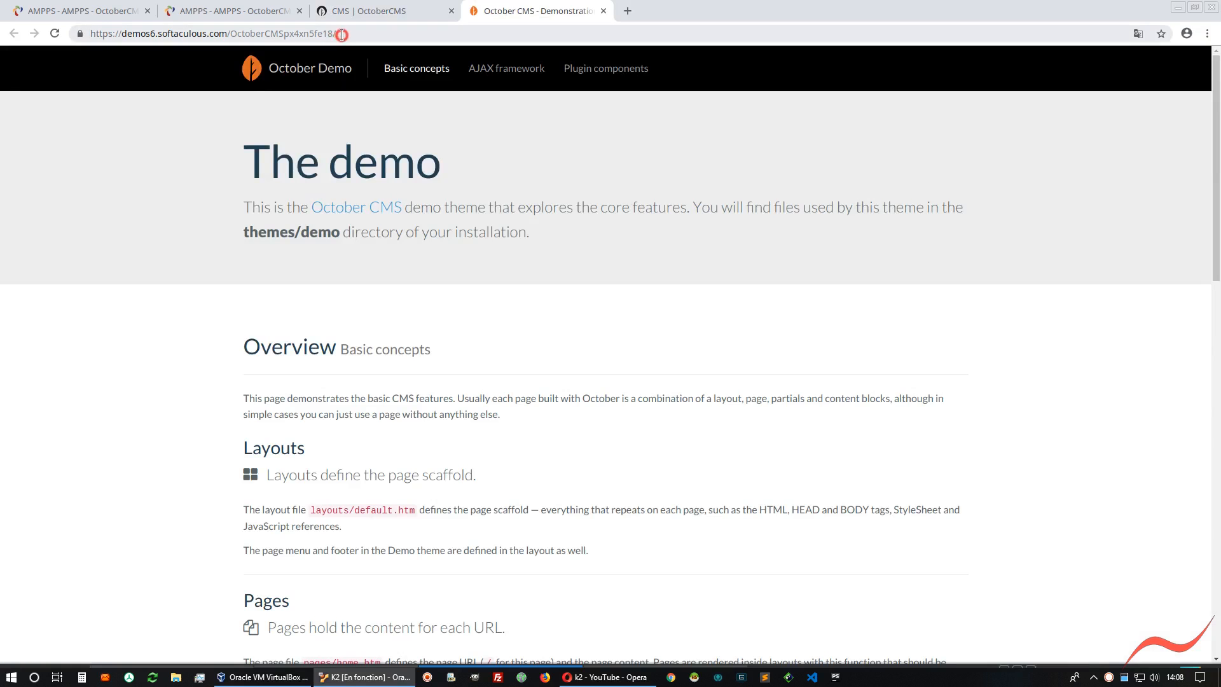
left_click(344, 35)
left_click(604, 11)
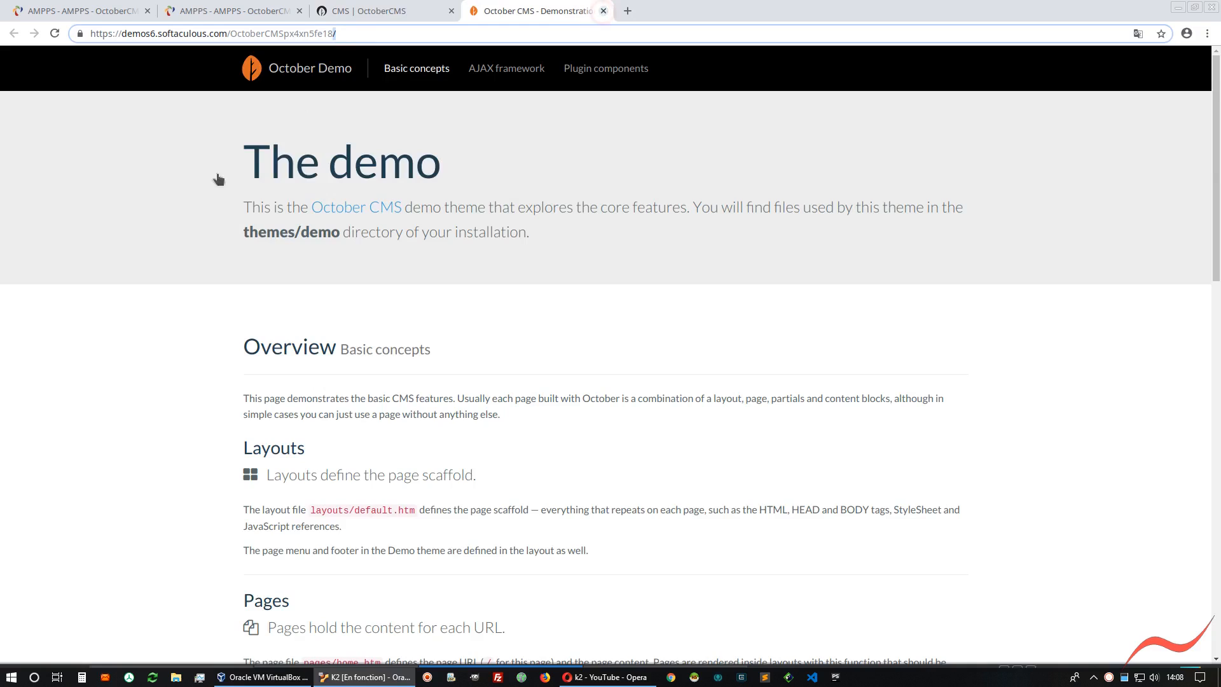
left_click(105, 257)
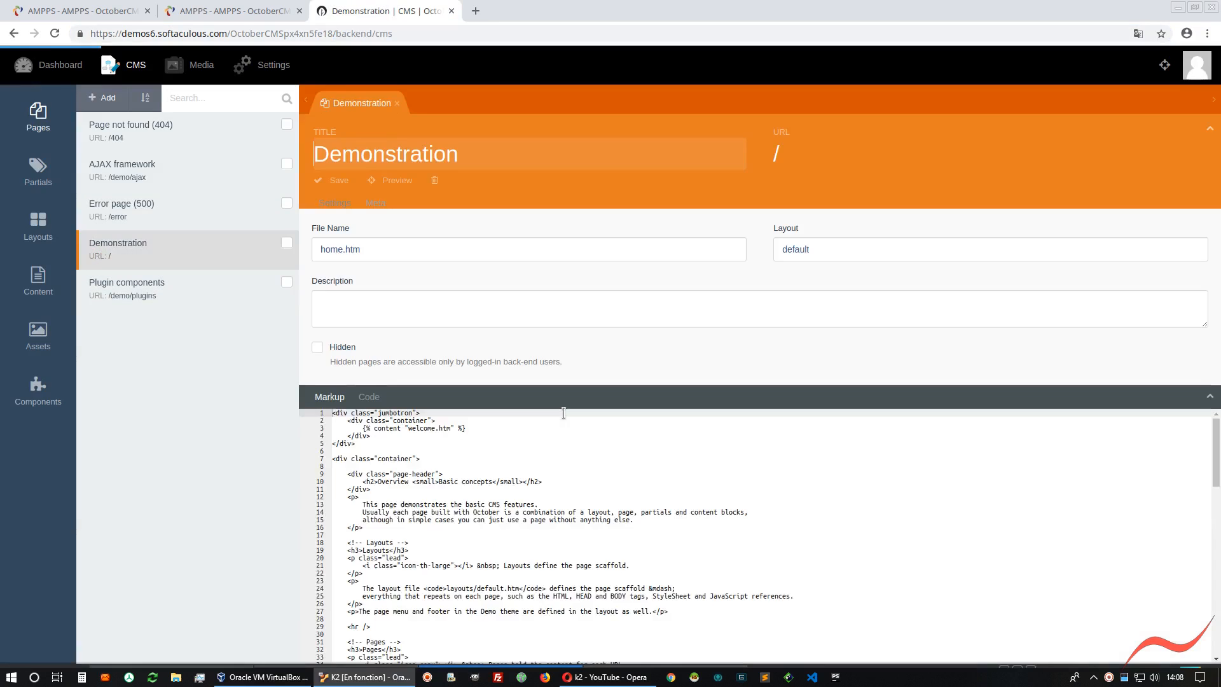
Preview the site again and arrange the Demonstration page editor and the public site in side-by-side browser windows
left_click(1164, 64)
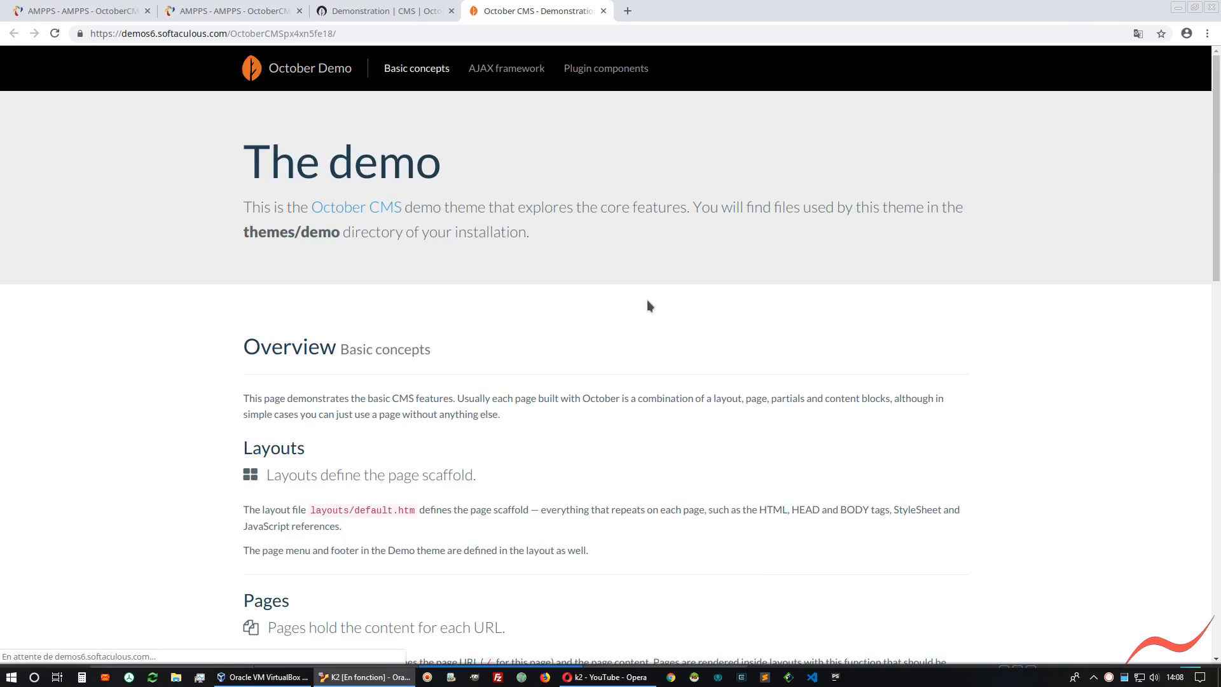
key("super+Right")
left_click(903, 21)
left_click_drag(903, 19, 776, 145)
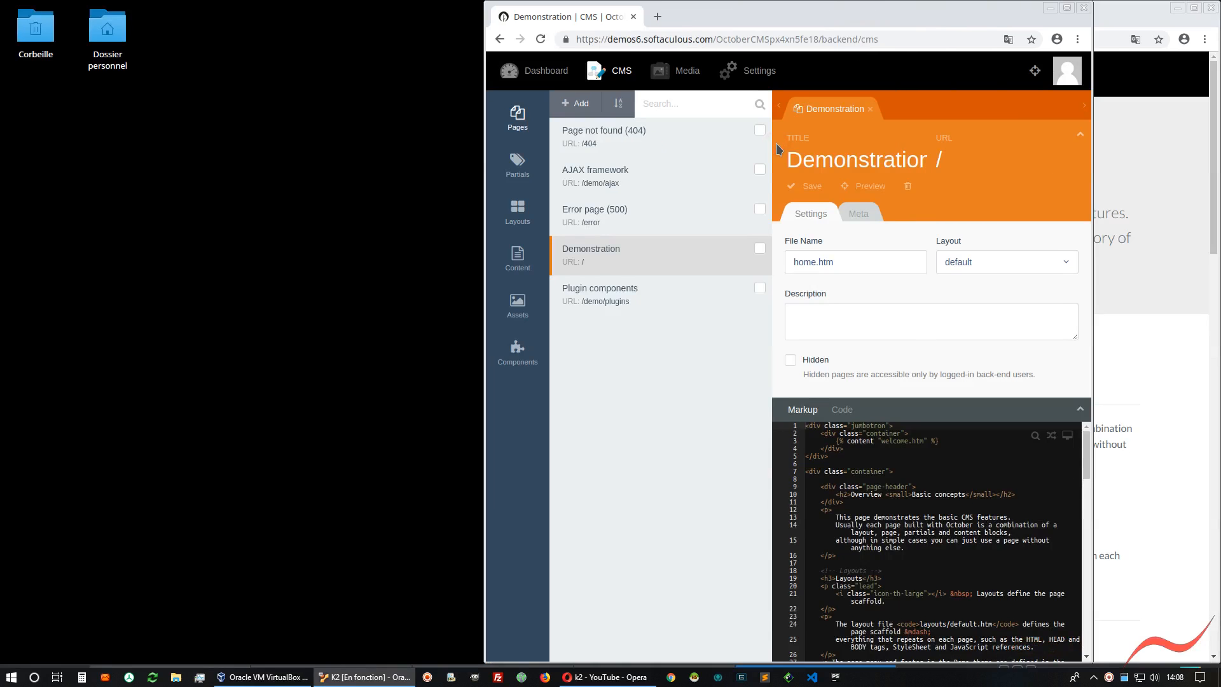
key("super+Left")
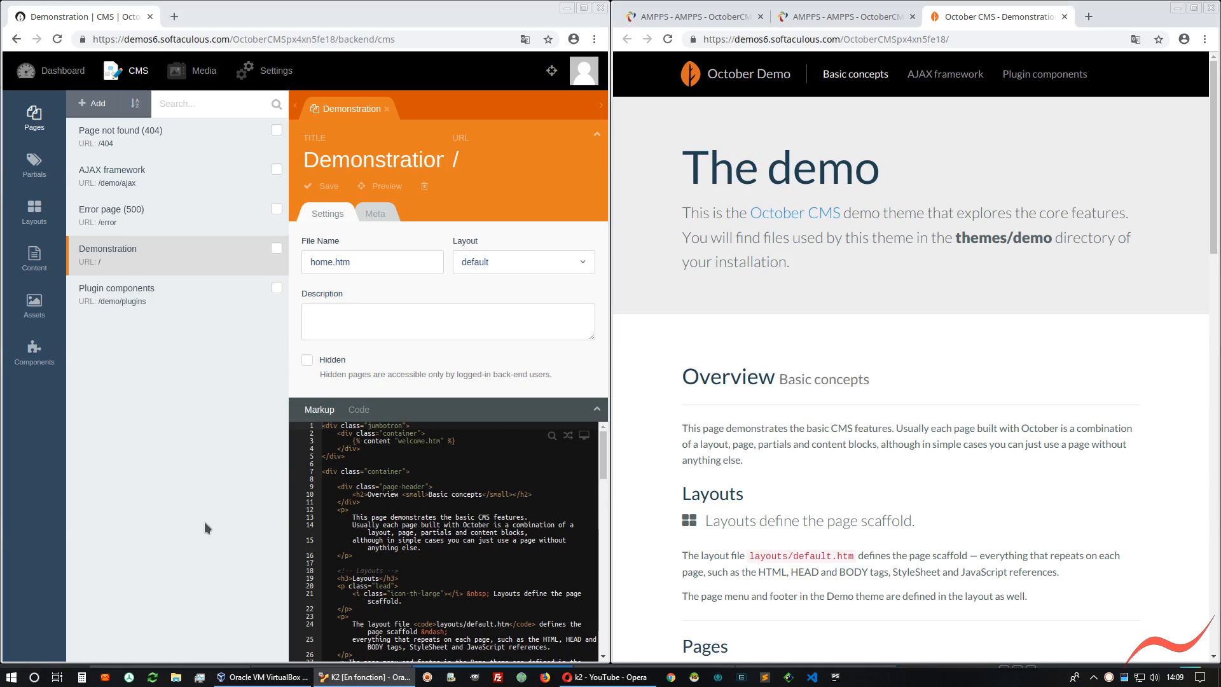
Highlight the welcome.htm reference in the Demonstration markup and open that file from the content list
left_click_drag(448, 442, 363, 441)
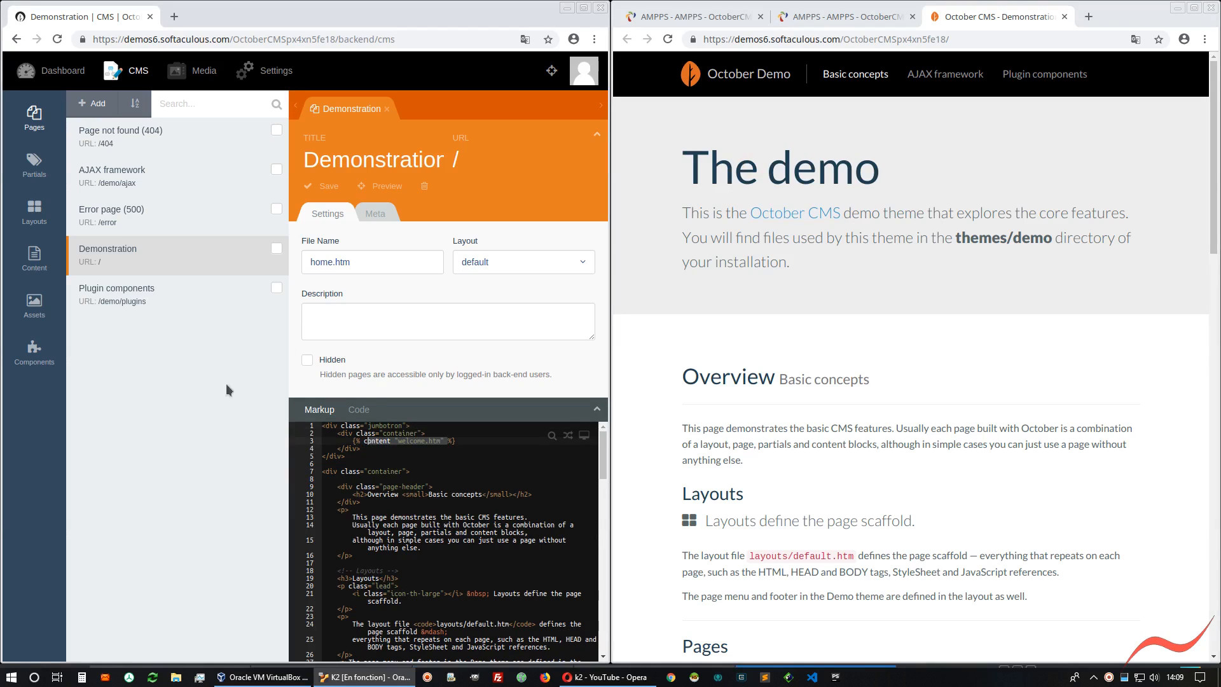
left_click(32, 257)
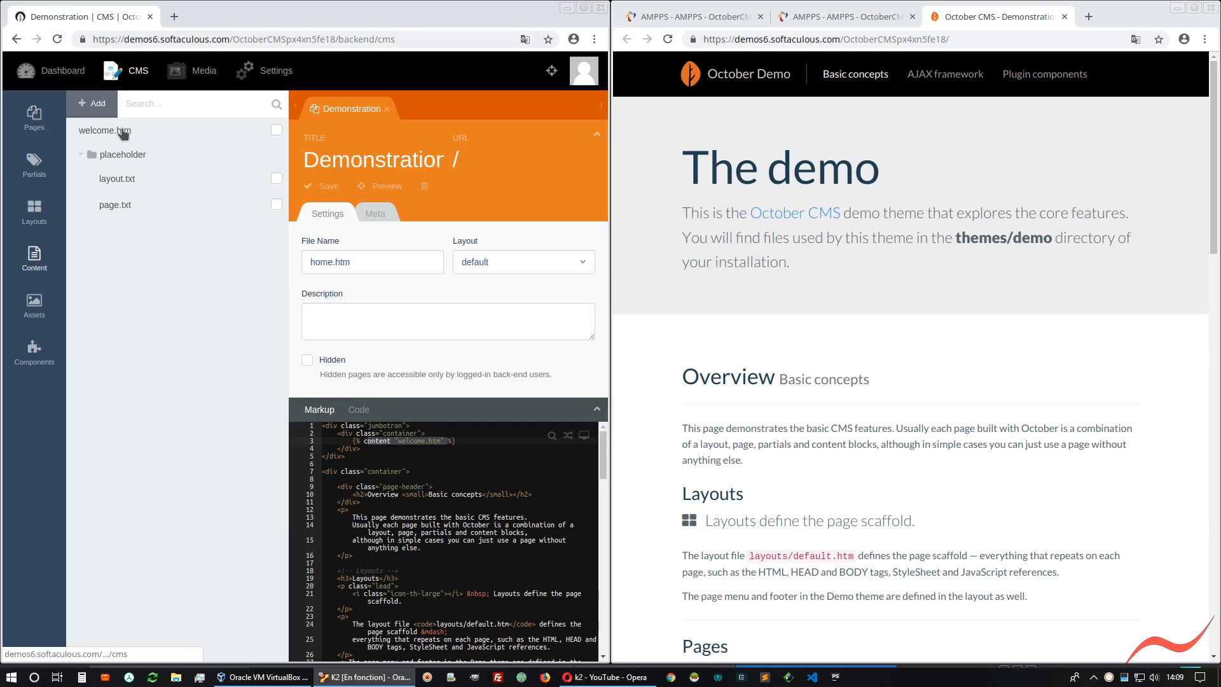
left_click(91, 159)
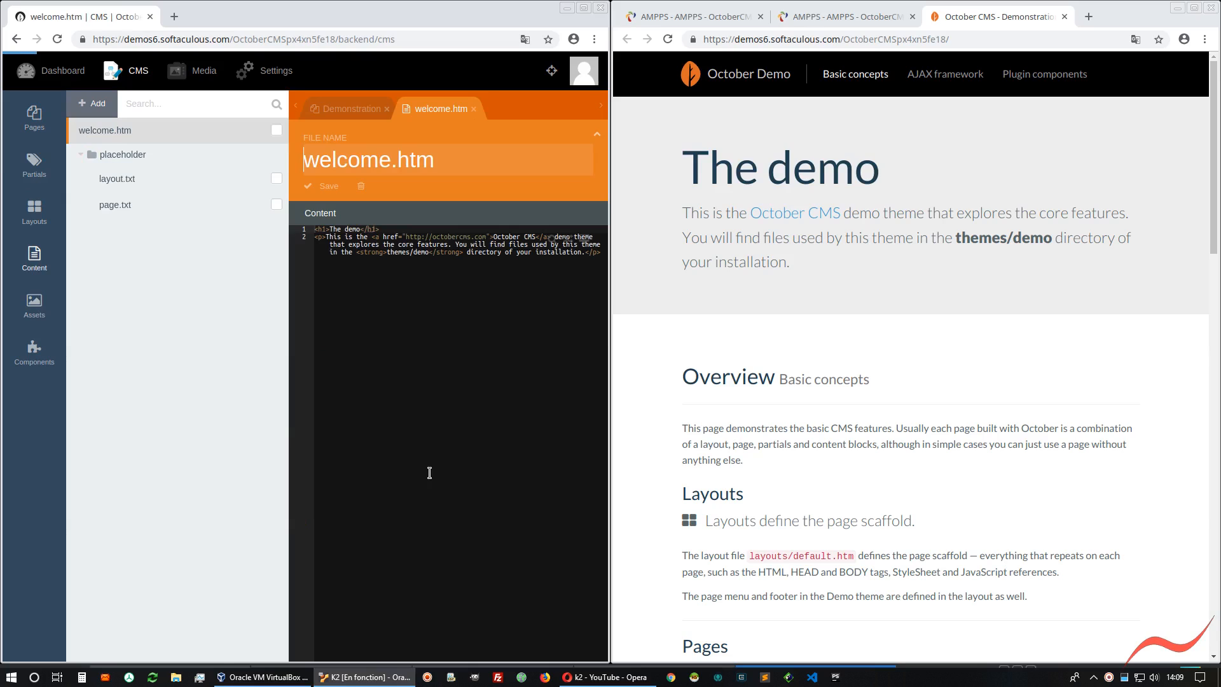
Append XXX to the "The demo" heading in welcome.htm, save the file and reload the site to check the heading
left_click(360, 227)
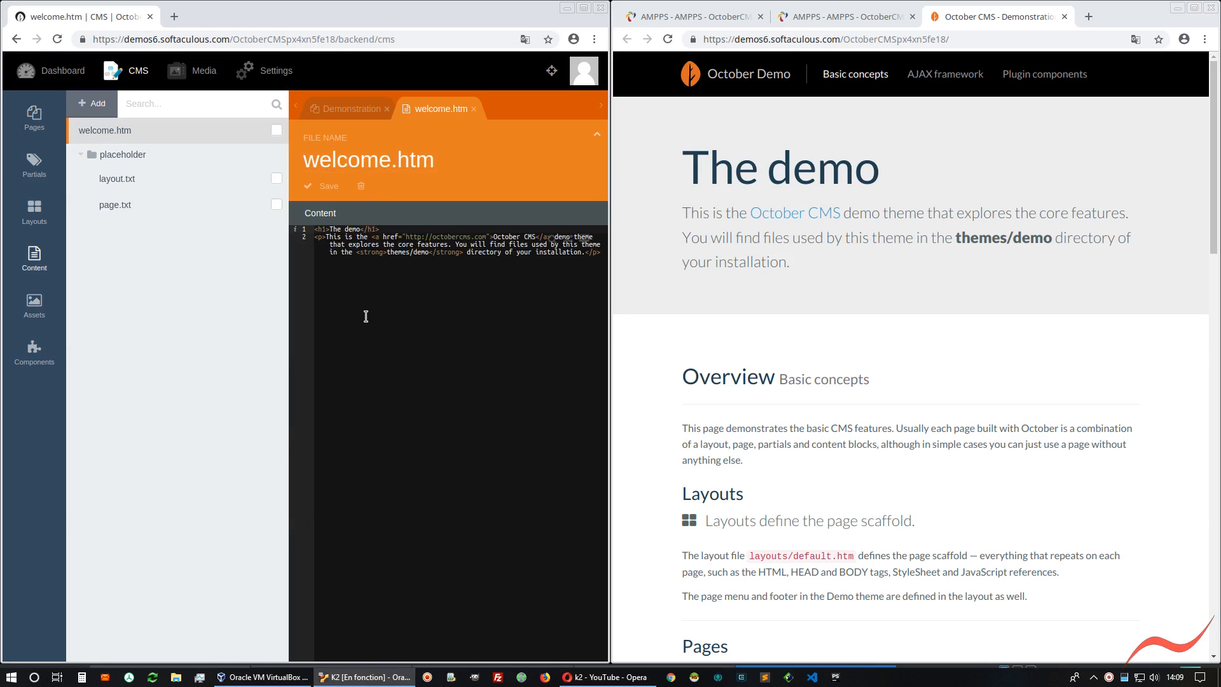
type("XXX")
left_click(329, 189)
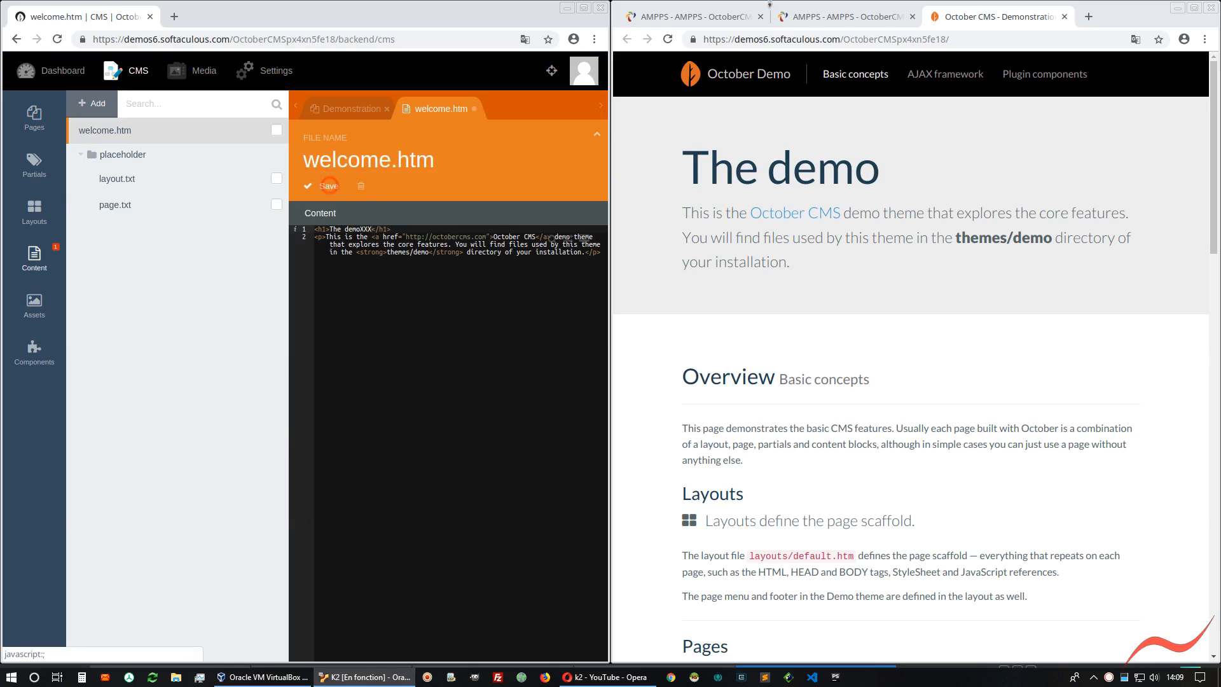
left_click(666, 39)
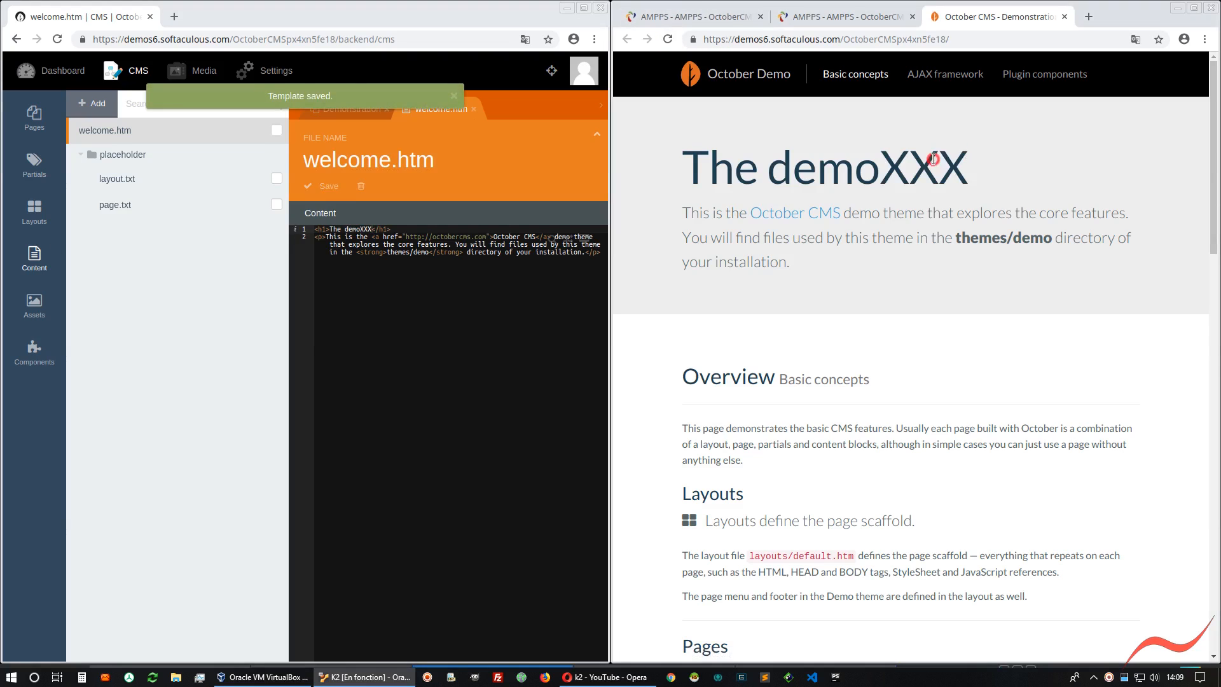
left_click_drag(888, 163, 970, 165)
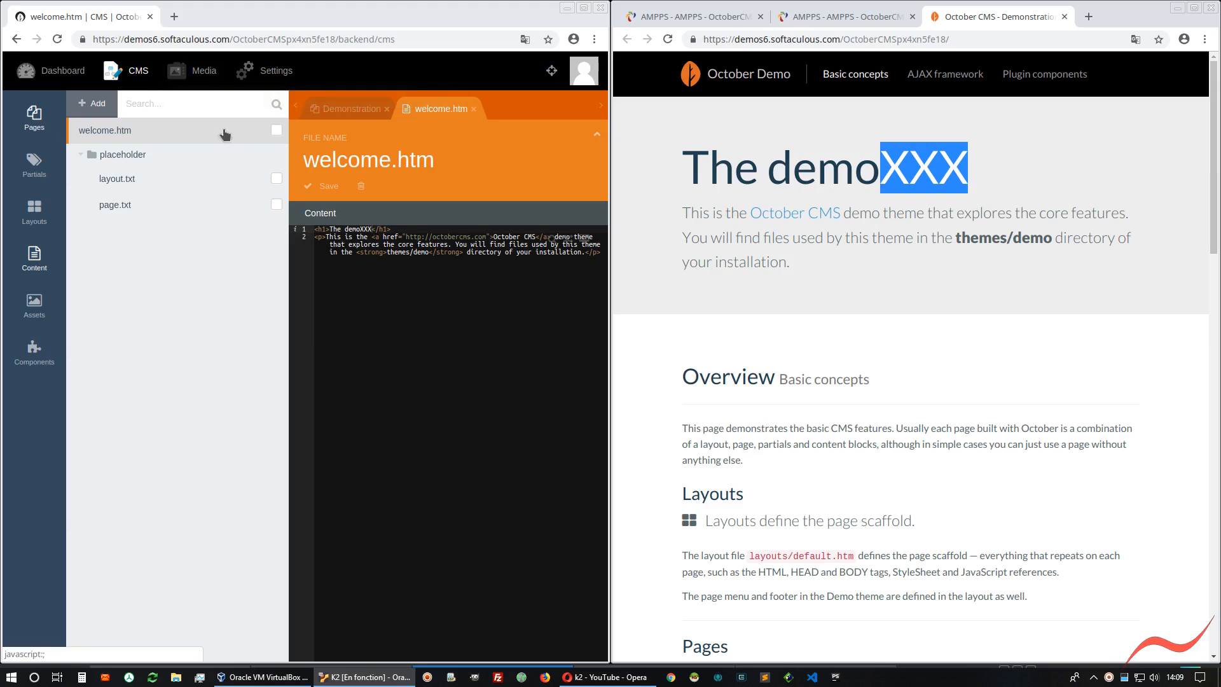
Insert XXX before Overview in the h2 heading of the Demonstration page markup, save it and reload the site
left_click(340, 110)
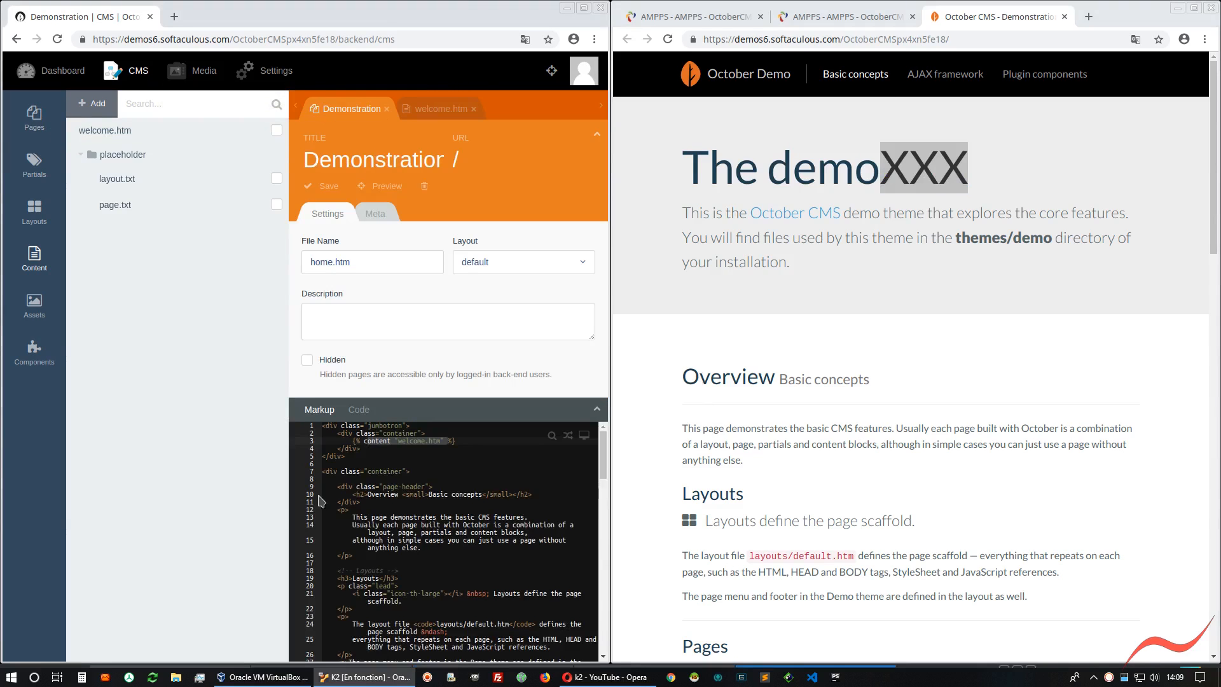
left_click(340, 465)
left_click(452, 494)
scroll(841, 423, "down", 3)
scroll(631, 468, "up", 3)
left_click(367, 496)
type("XXX")
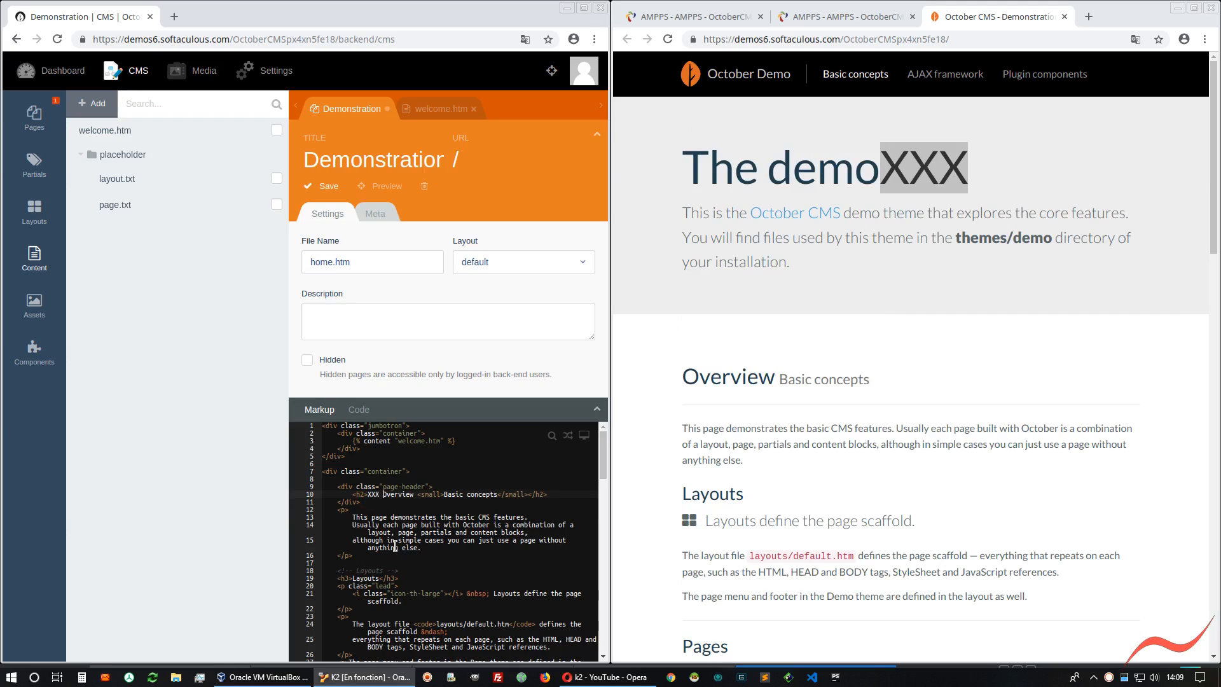
key("ctrl+s")
left_click(669, 40)
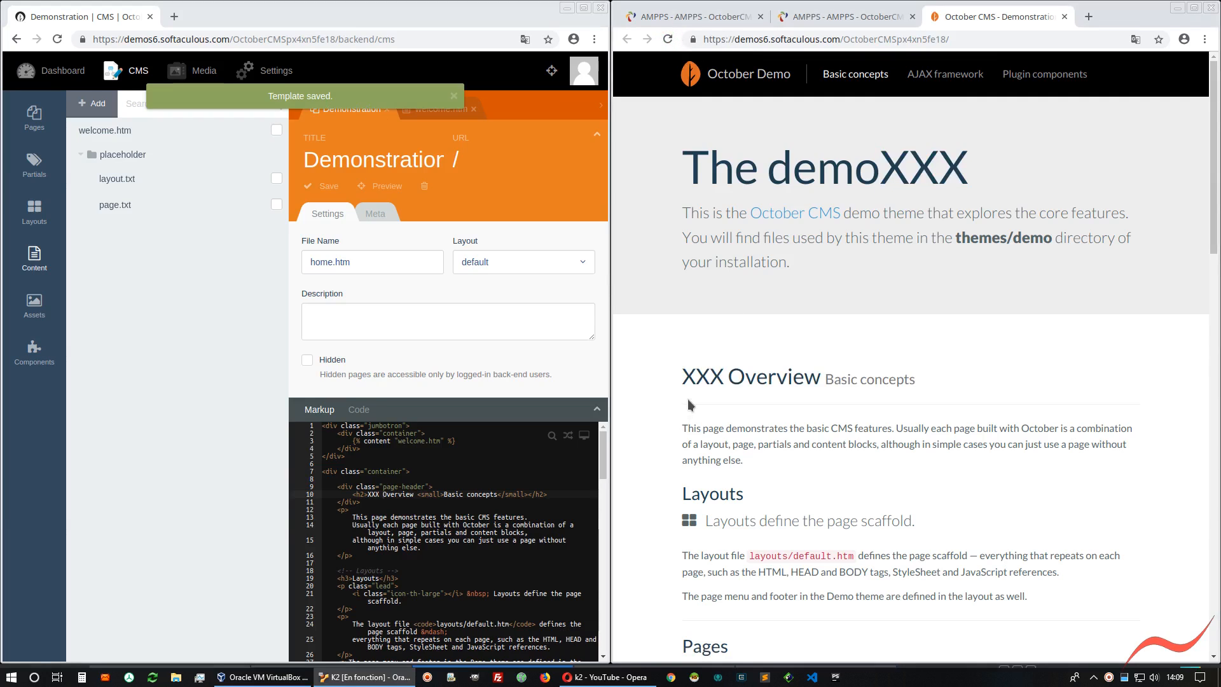
Close the October demo and admin pages plus the extra AMPPS tab, and maximize the remaining AMPPS window
left_click(1064, 17)
left_click(912, 16)
left_click(600, 8)
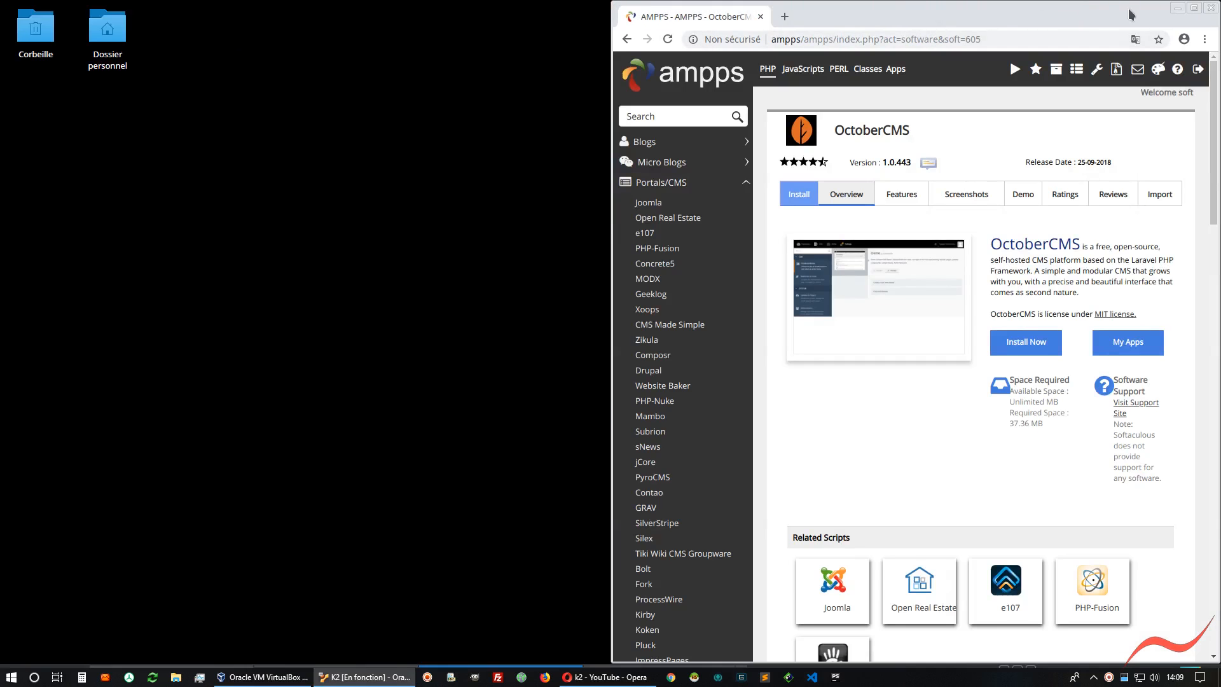
double_click(966, 9)
left_click_drag(968, 8, 428, 97)
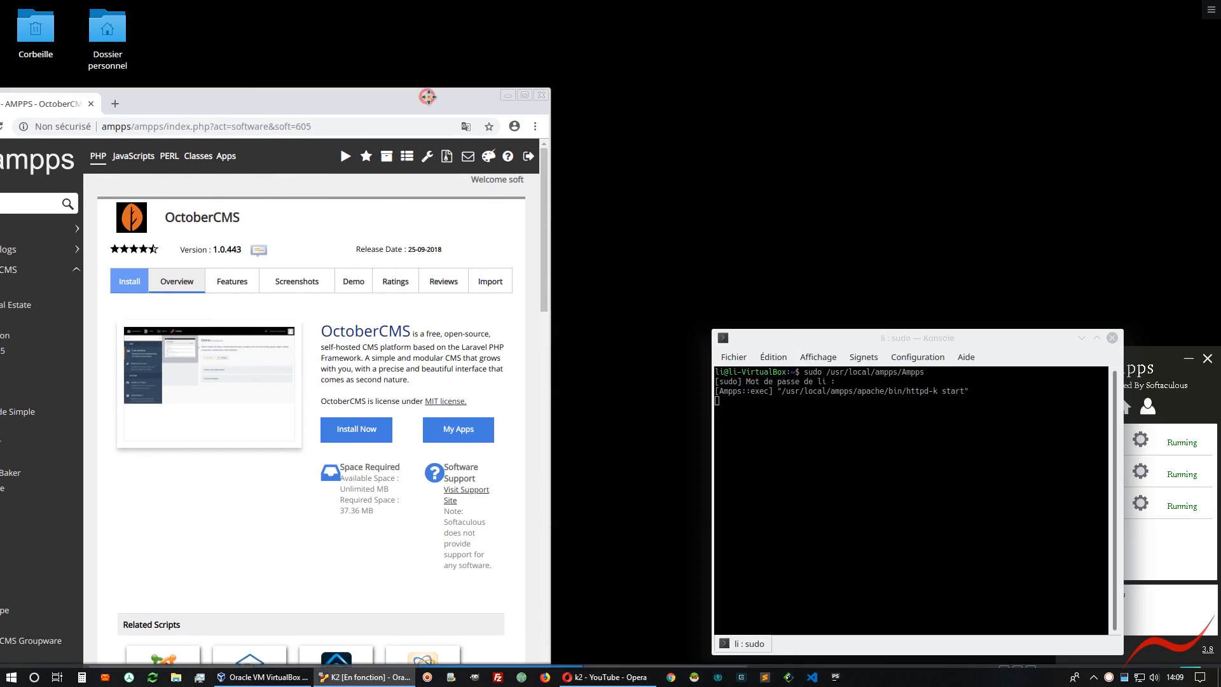
double_click(428, 97)
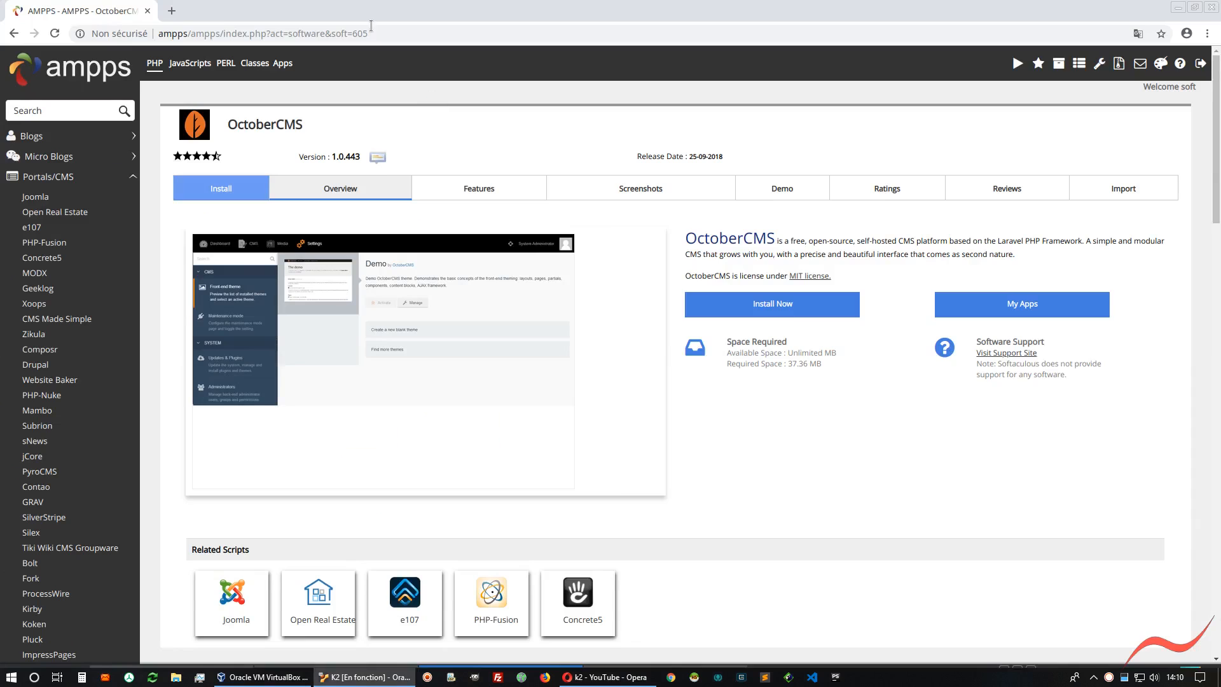
Collapse the Portals/CMS, Wikis, Educational and Gaming categories in the AMPPS script list
left_click(45, 180)
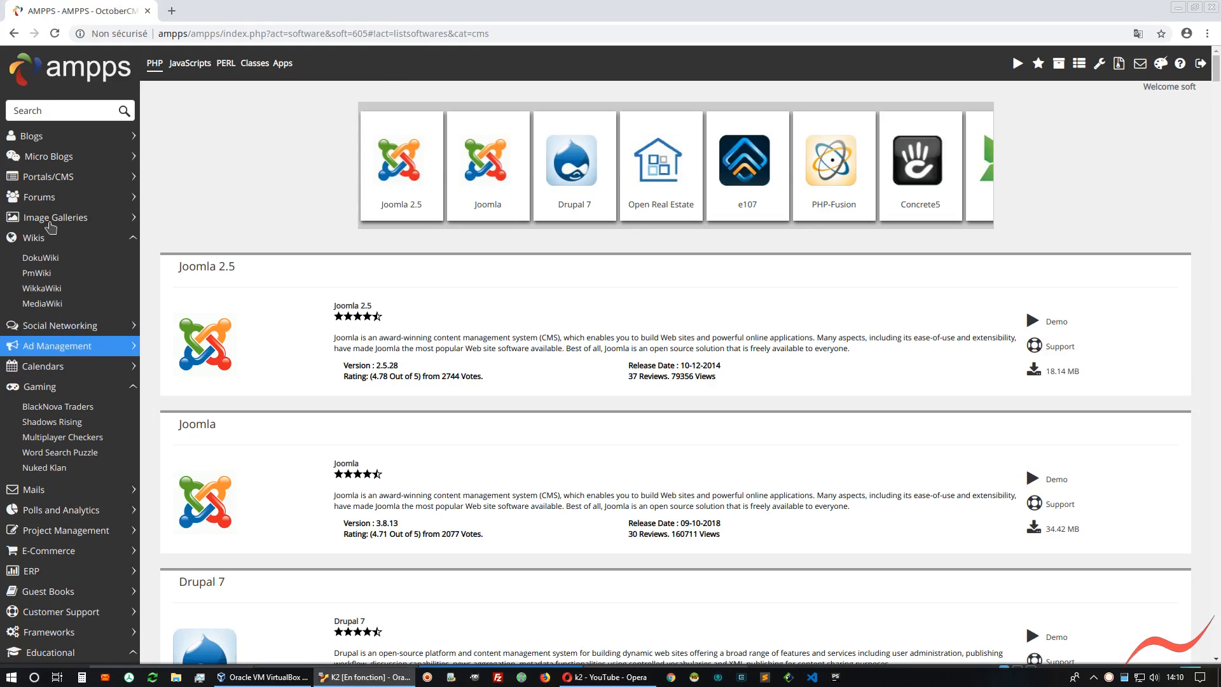
left_click(50, 237)
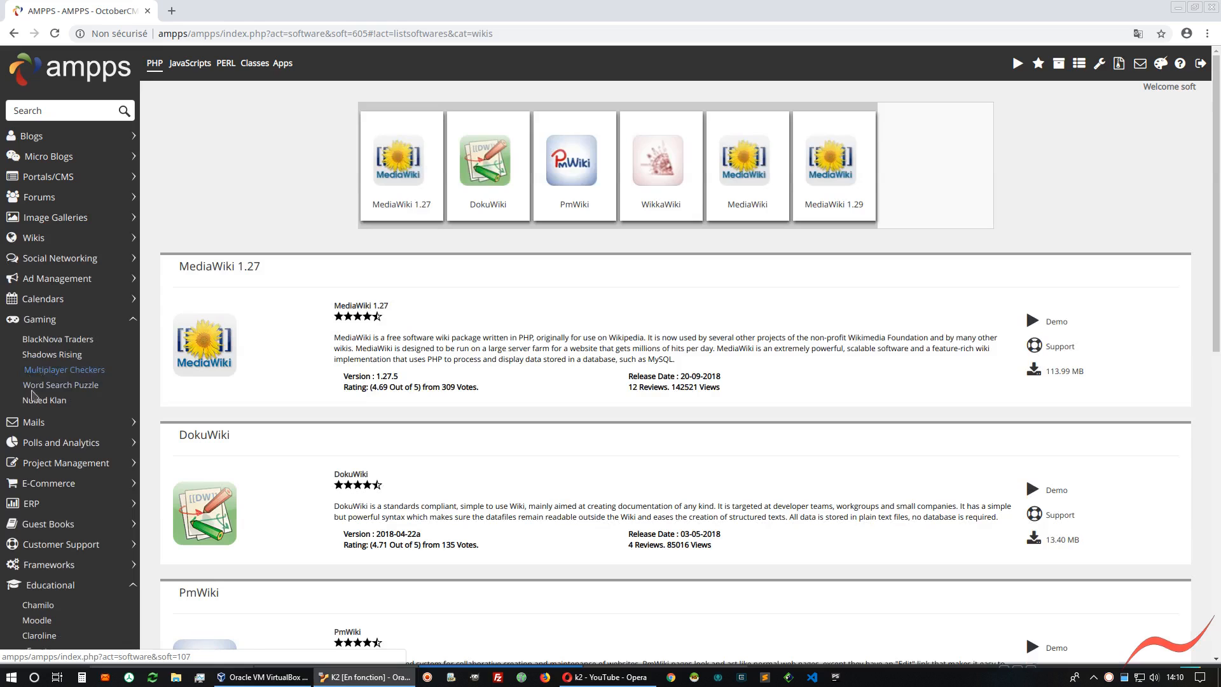
left_click(45, 585)
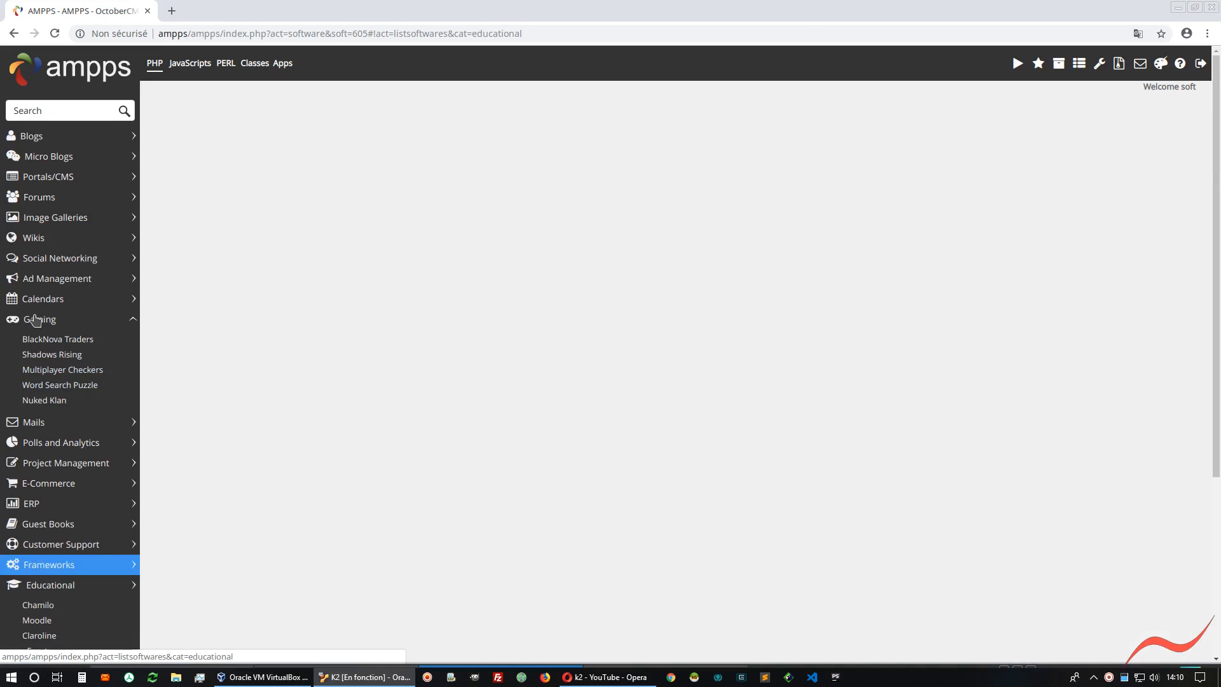
left_click(35, 319)
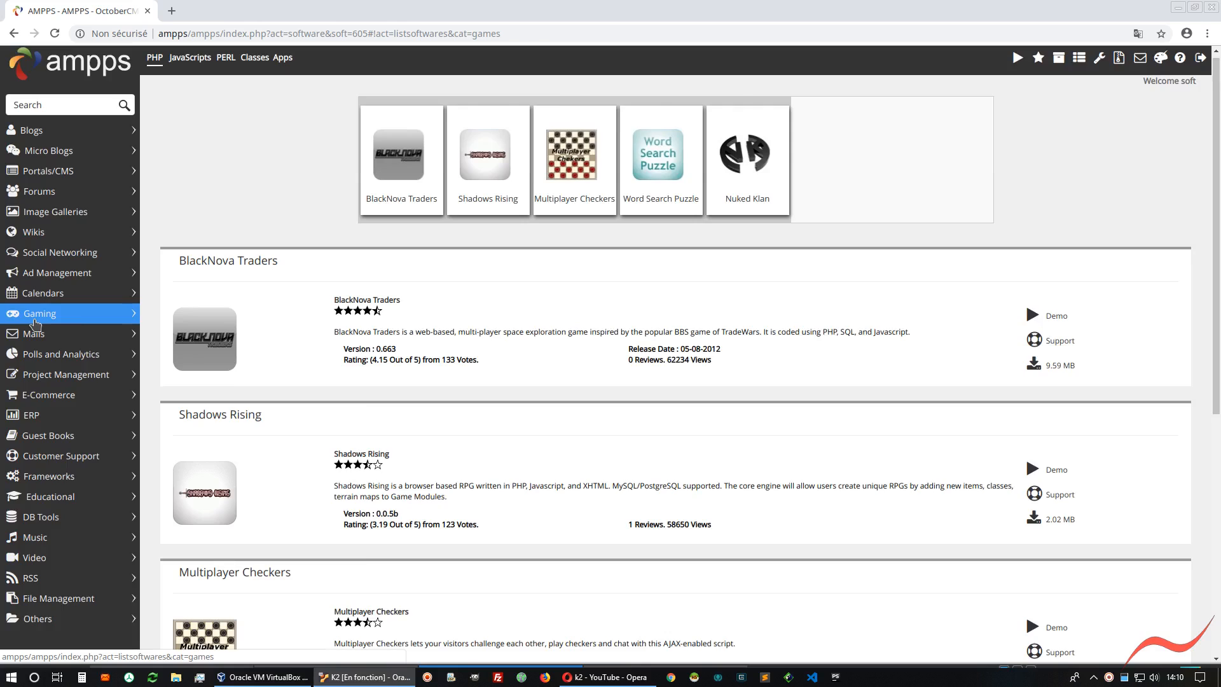
Expand the Others category and look through its scripts
scroll(35, 324, "down", 1)
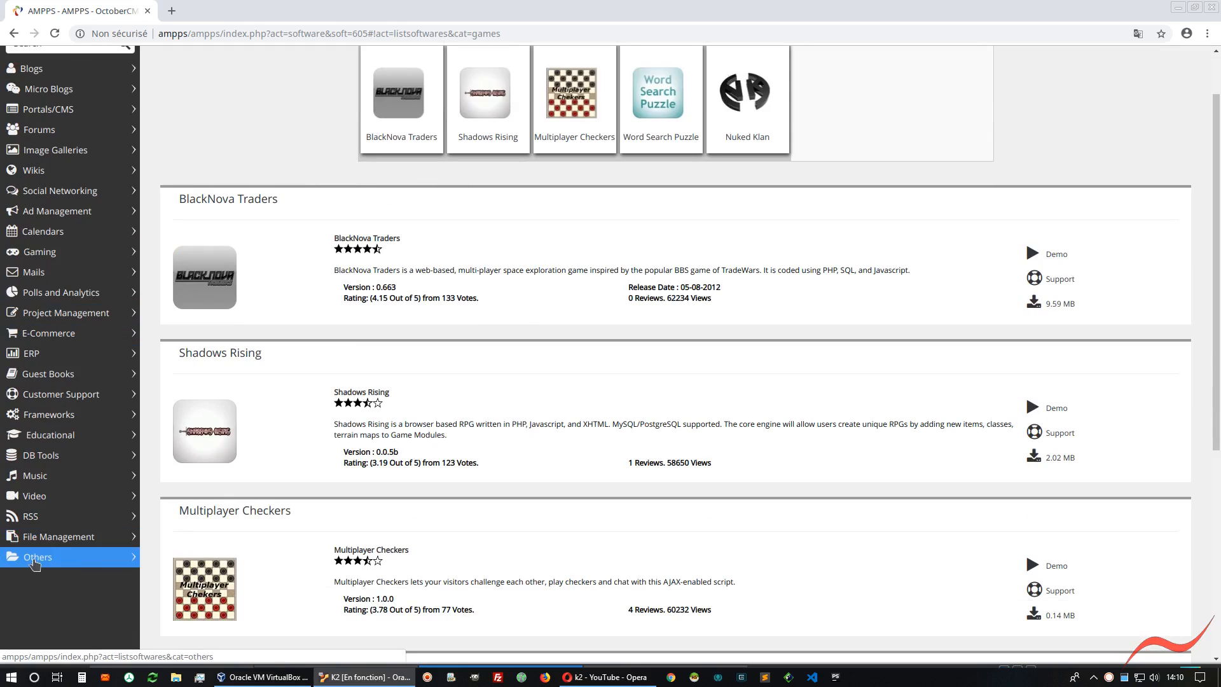
left_click(33, 560)
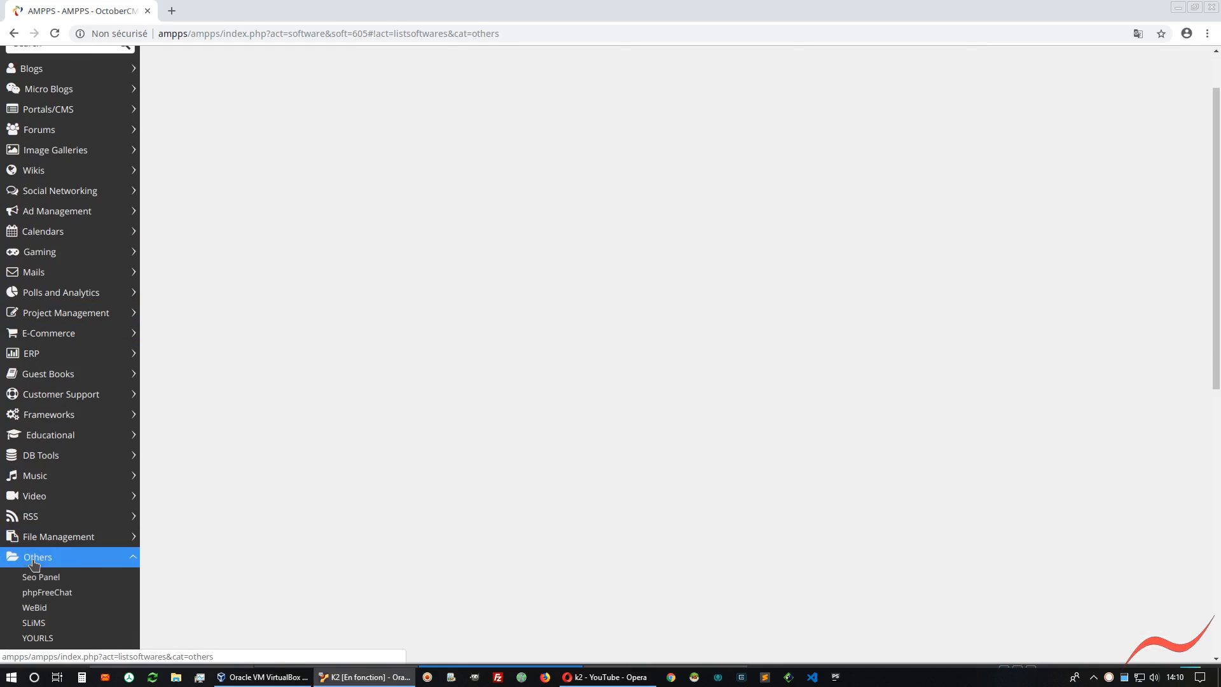
scroll(34, 564, "down", 2)
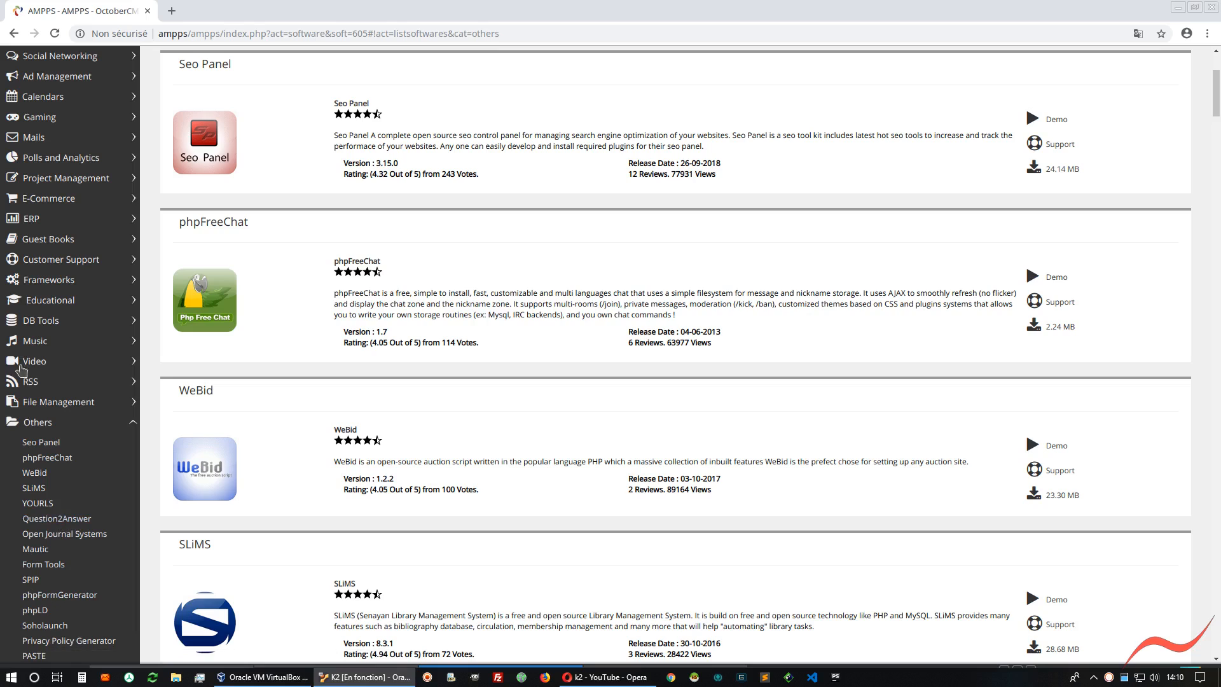
Look through the E-Commerce and Project Management categories and open the Kanboard script page
left_click(37, 201)
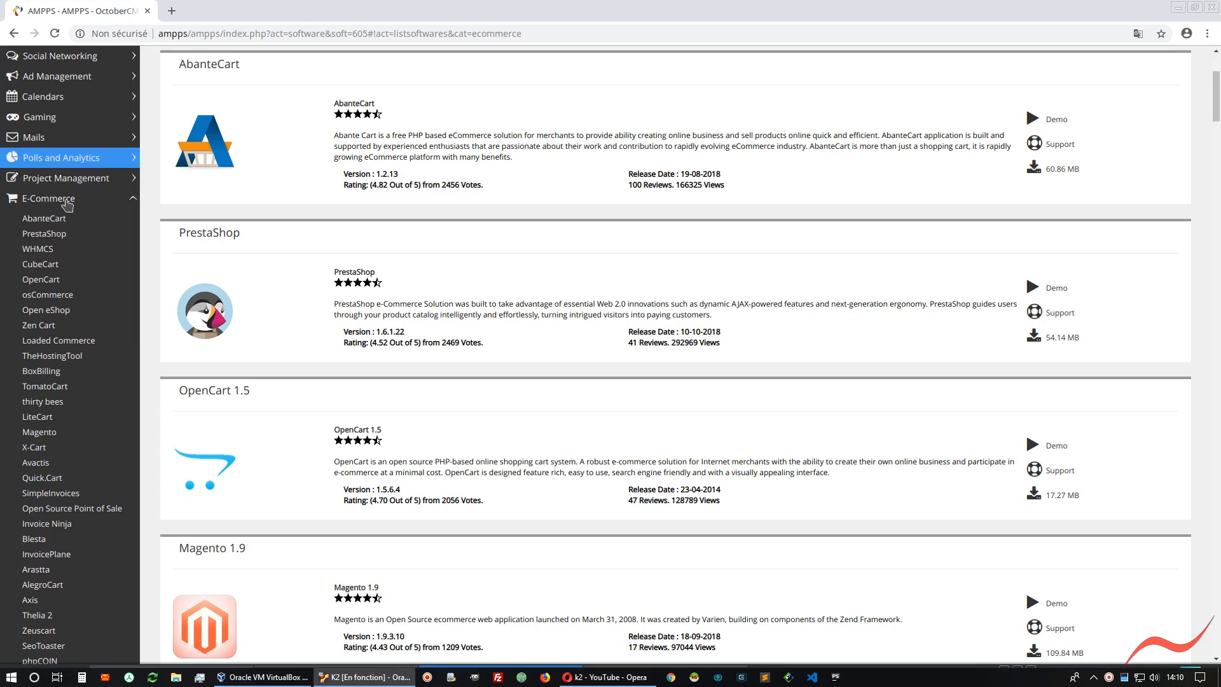
left_click(54, 179)
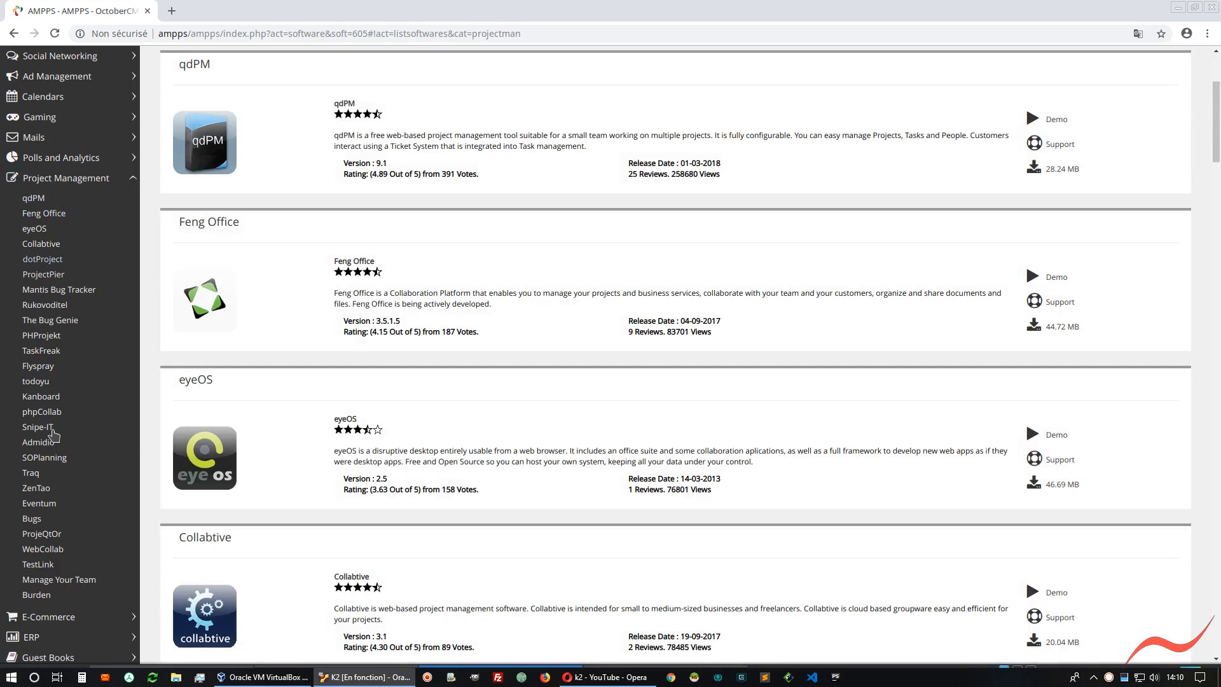
left_click(35, 407)
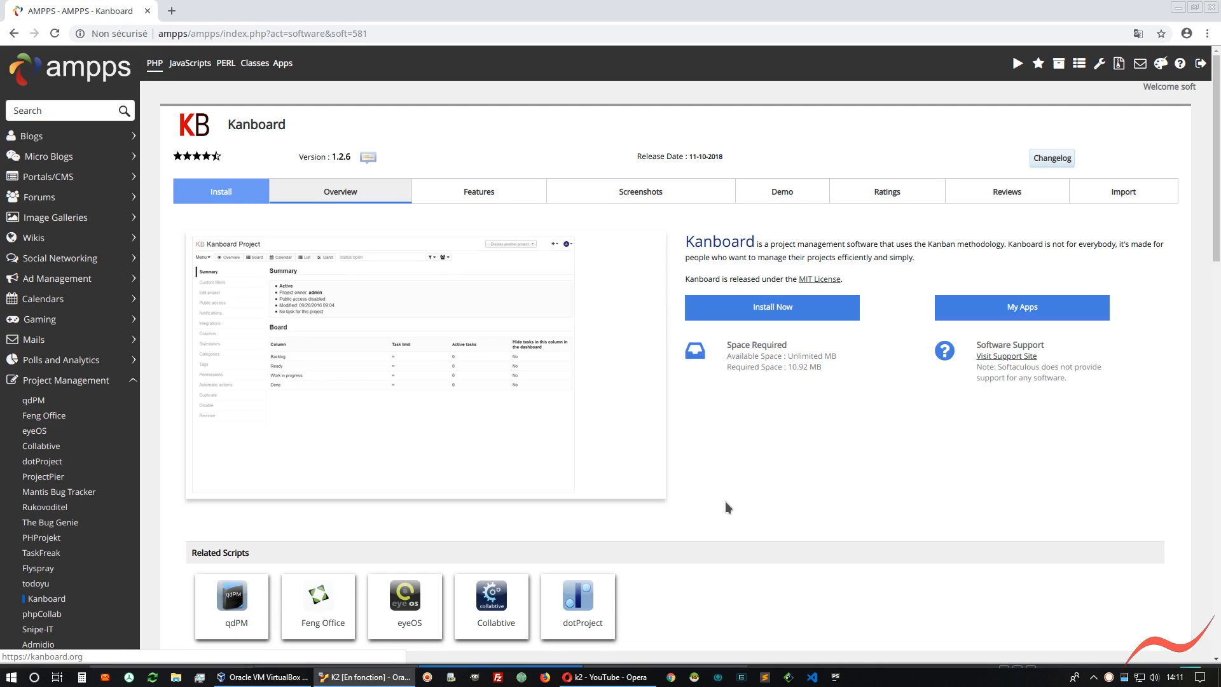
Close the Kanboard page, stop the AMPPS process running in Konsole and exit the terminal
left_click(147, 11)
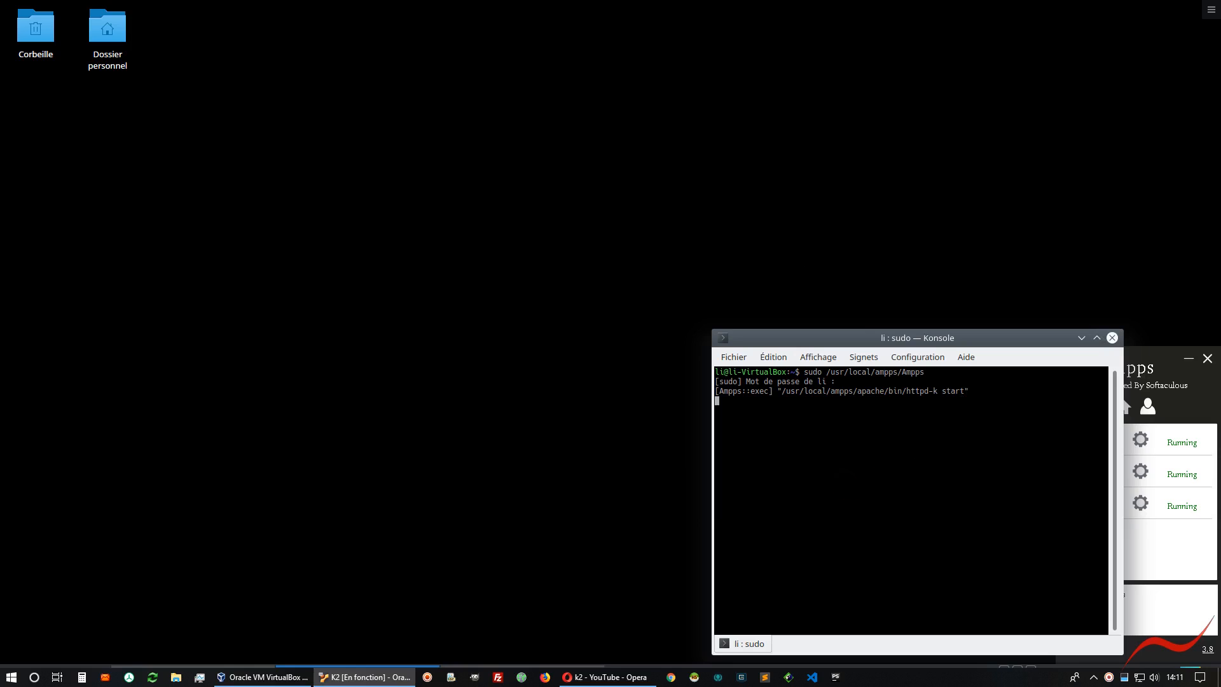
key("ctrl+c")
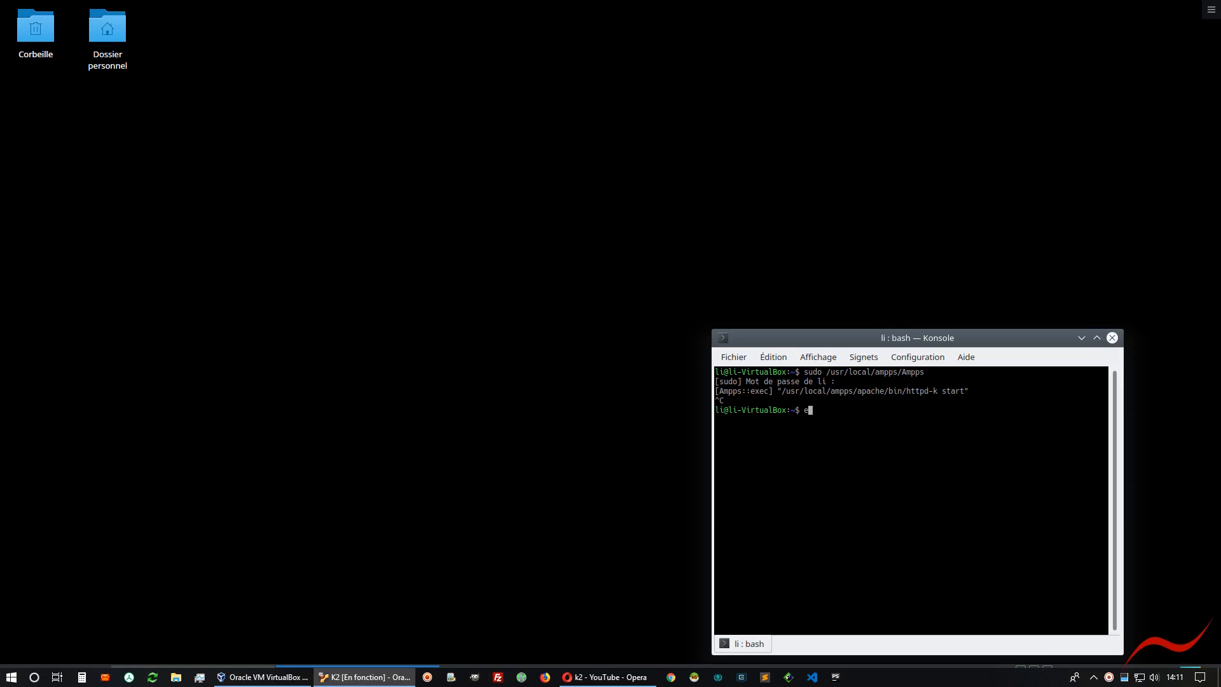
key("Return")
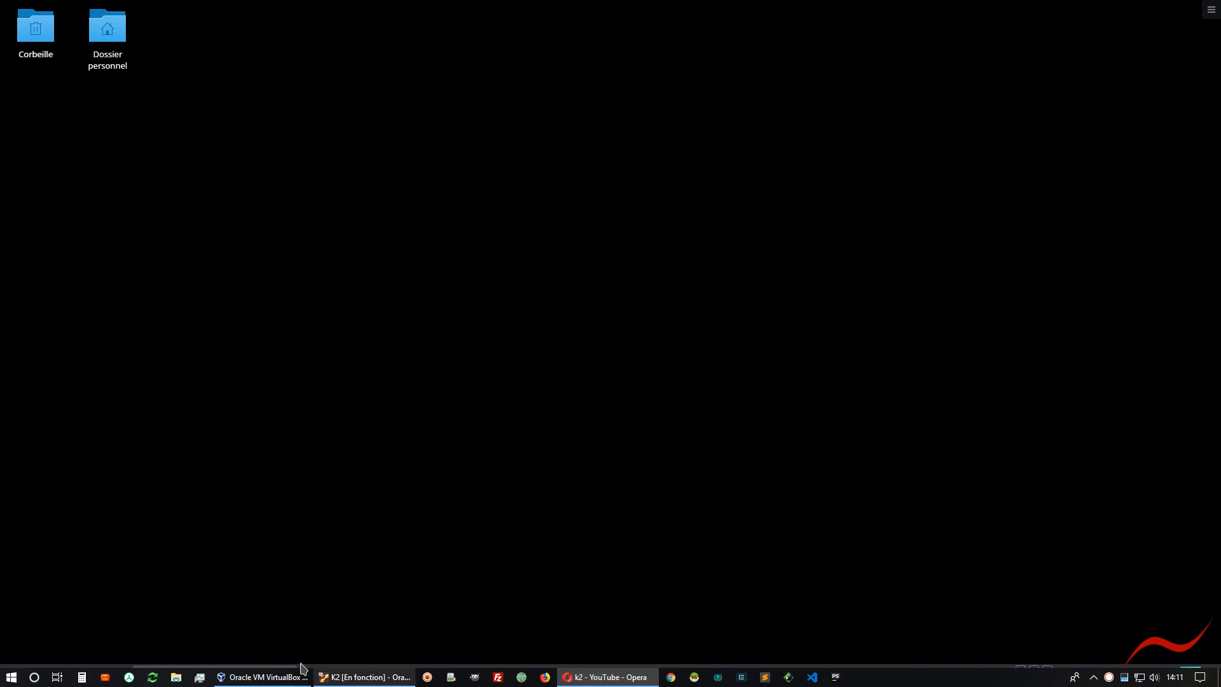
Bring the Dossier Personnel Dolphin window to the front and close it
left_click(606, 679)
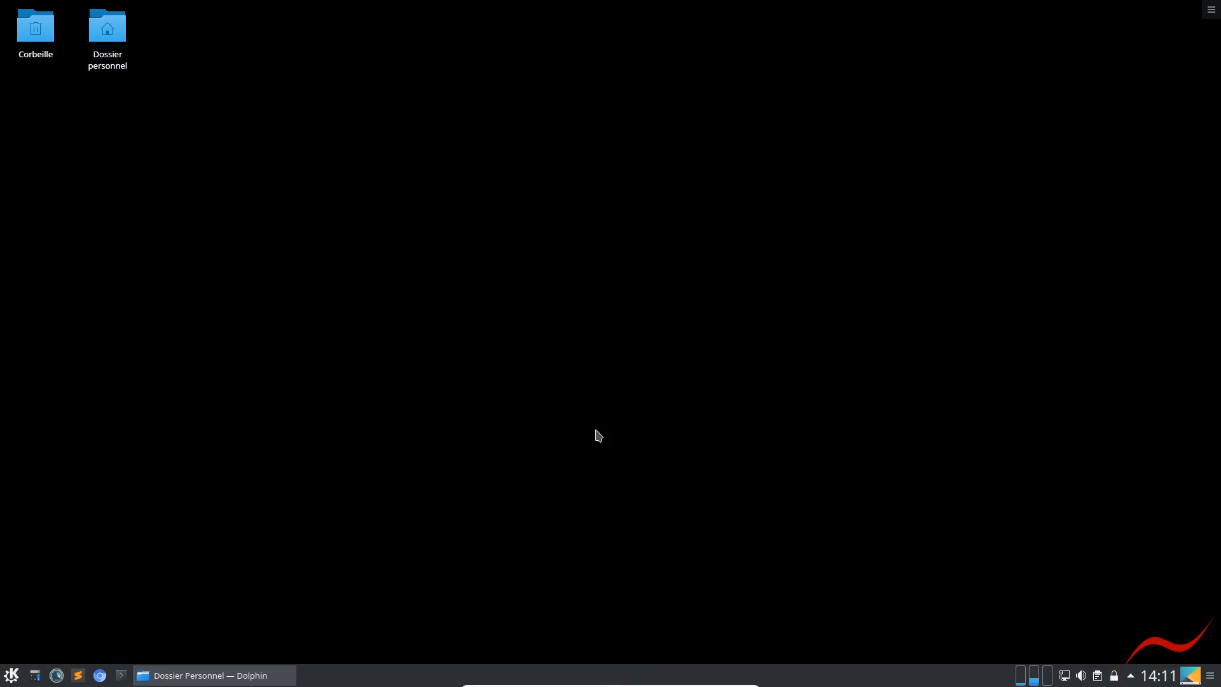
mouse_move(206, 684)
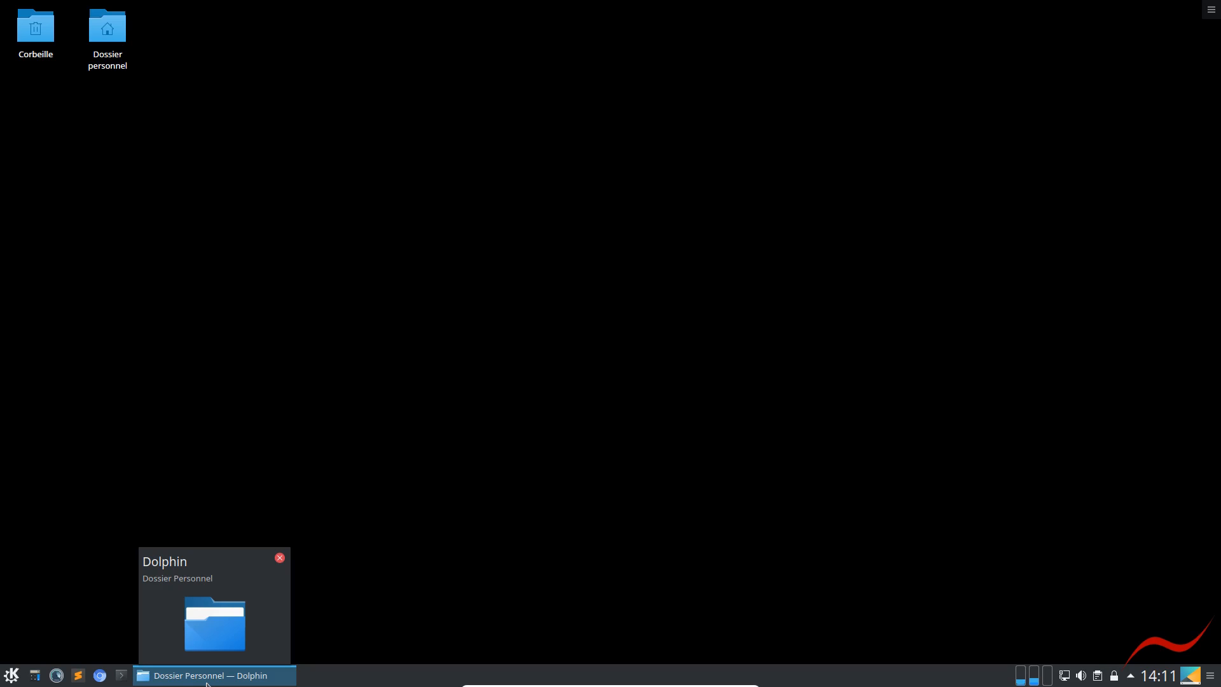
left_click(207, 681)
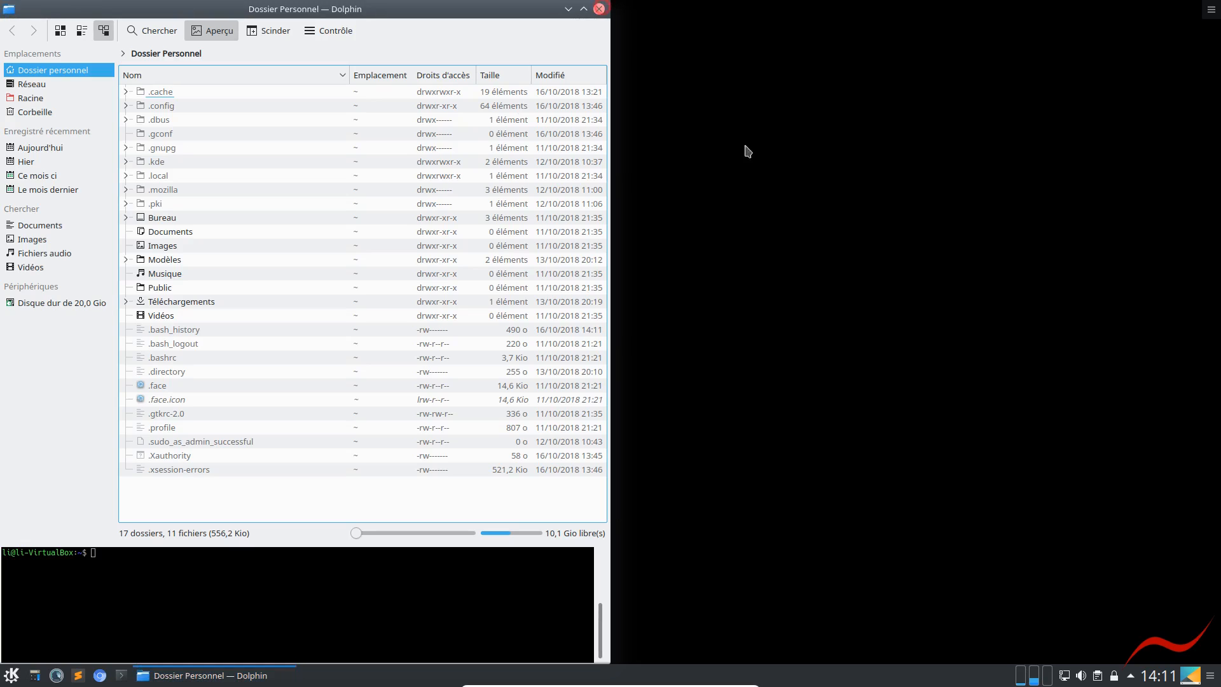
key("alt+F4")
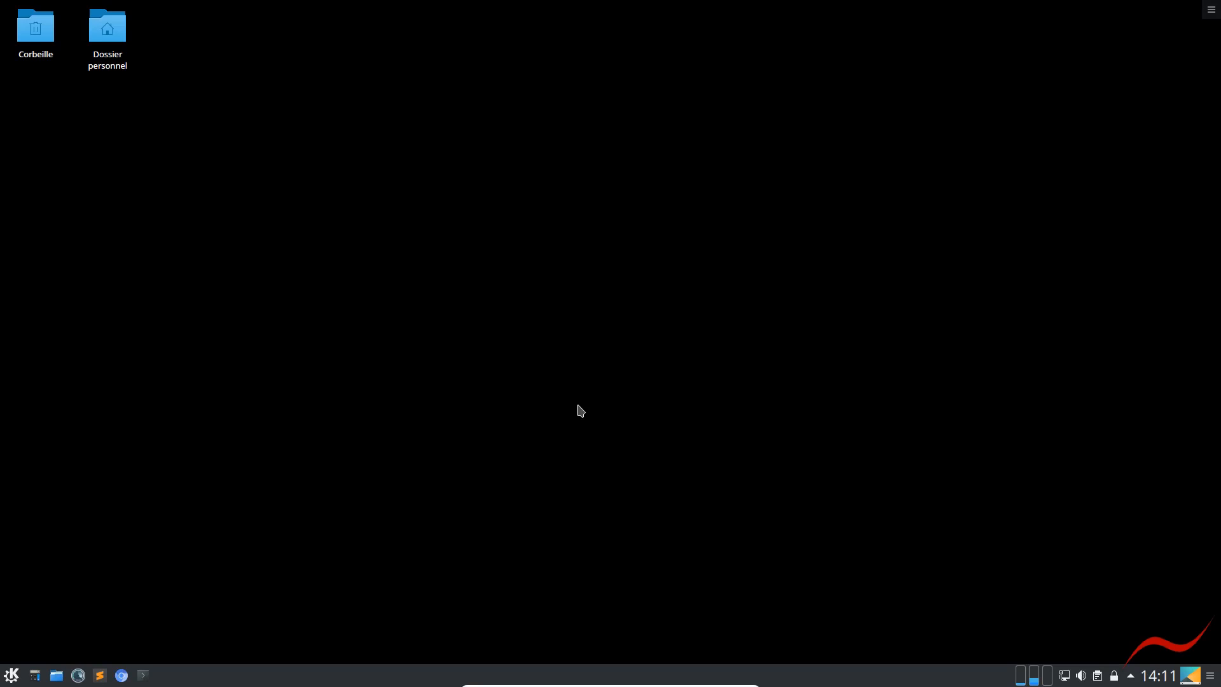
Reopen Dolphin, relaunch AMPPS from its embedded terminal with sudo /usr/local/ampps/Ampps, and show the AMPPS control window
left_click(56, 676)
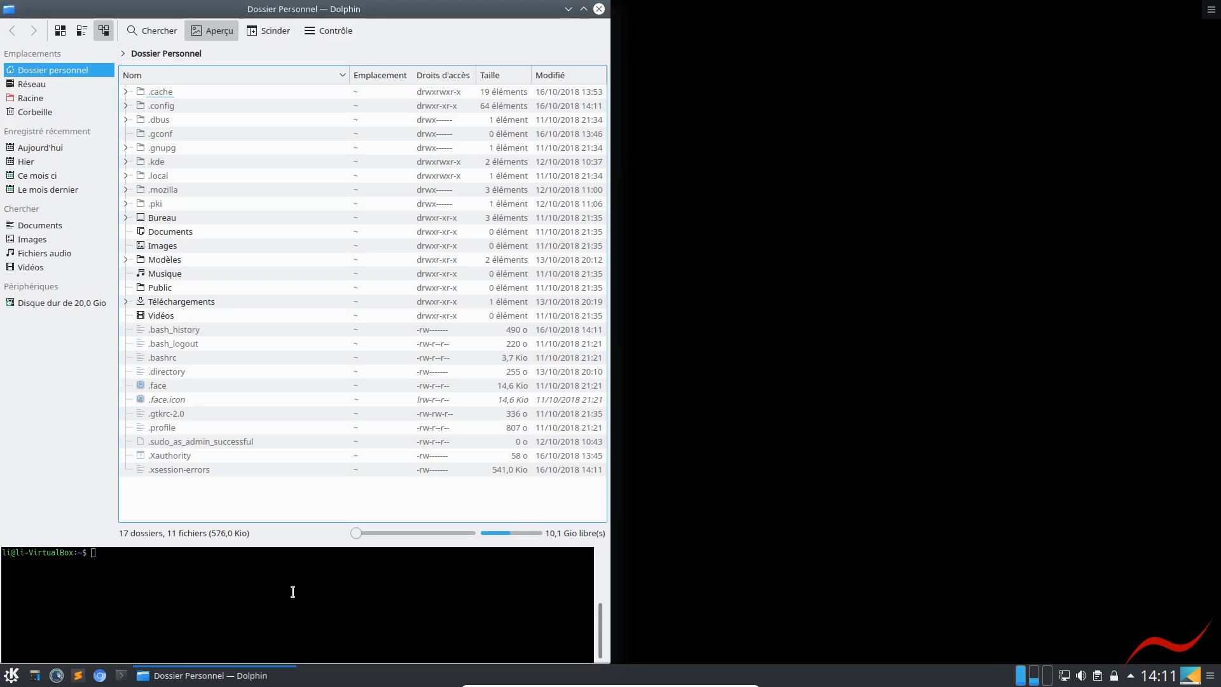
left_click(291, 593)
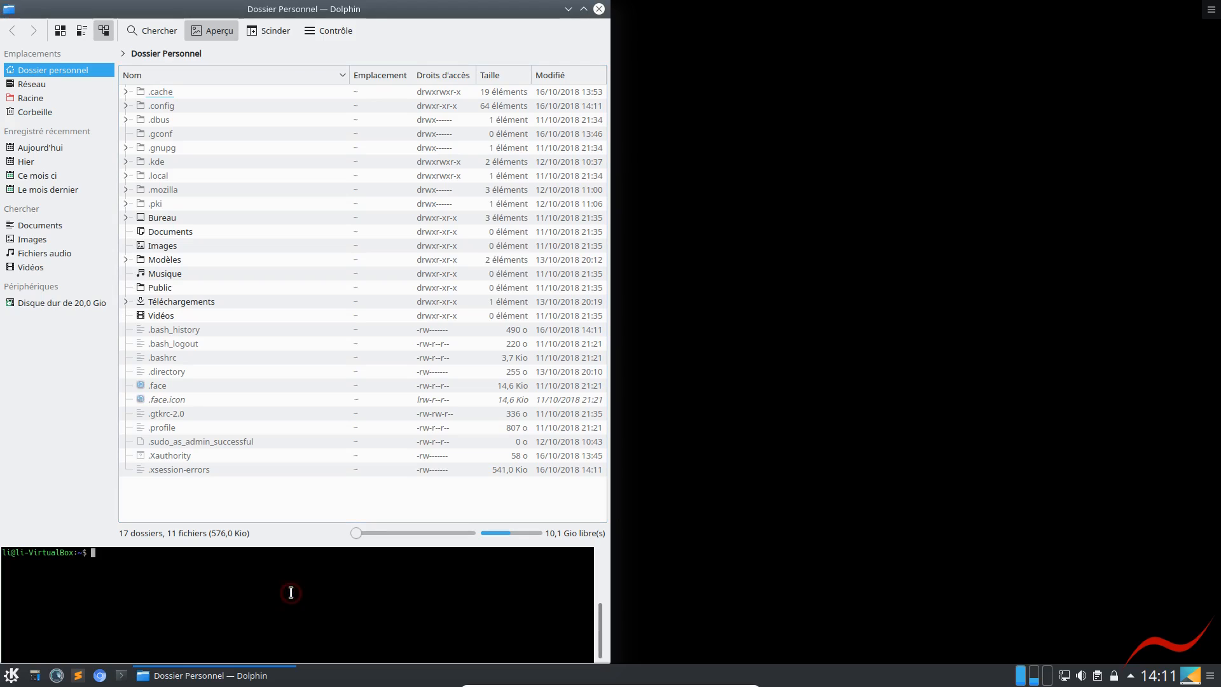
key("Up")
key("Up")
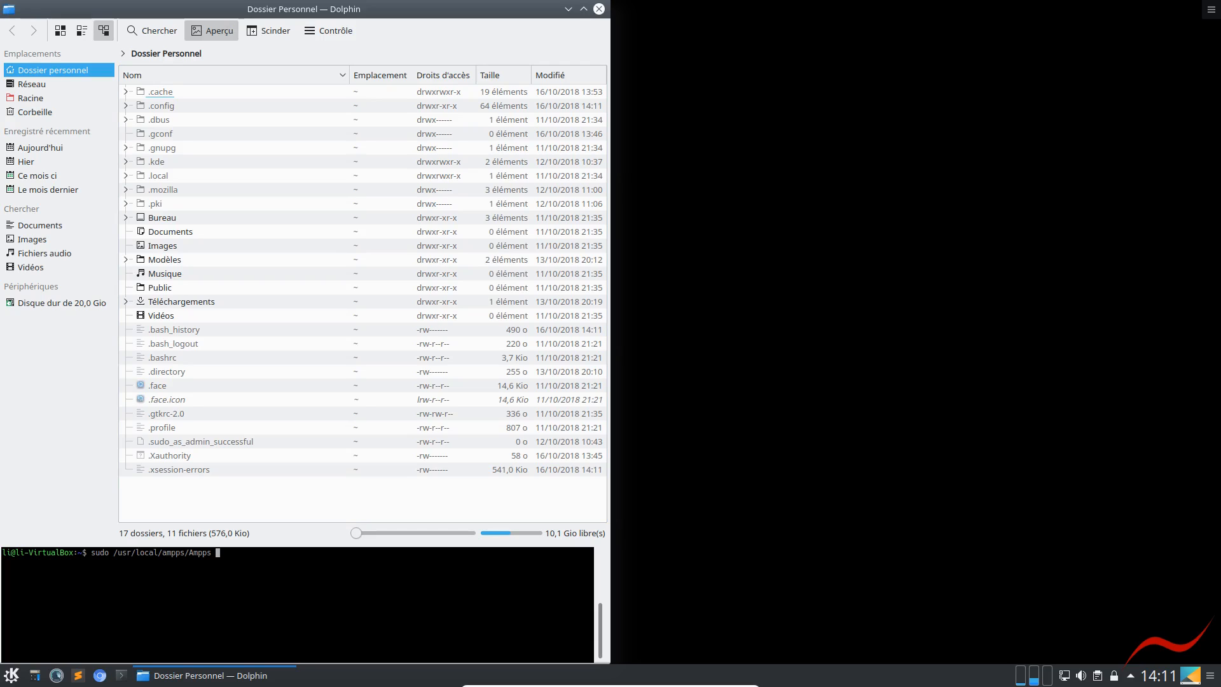
key("Return")
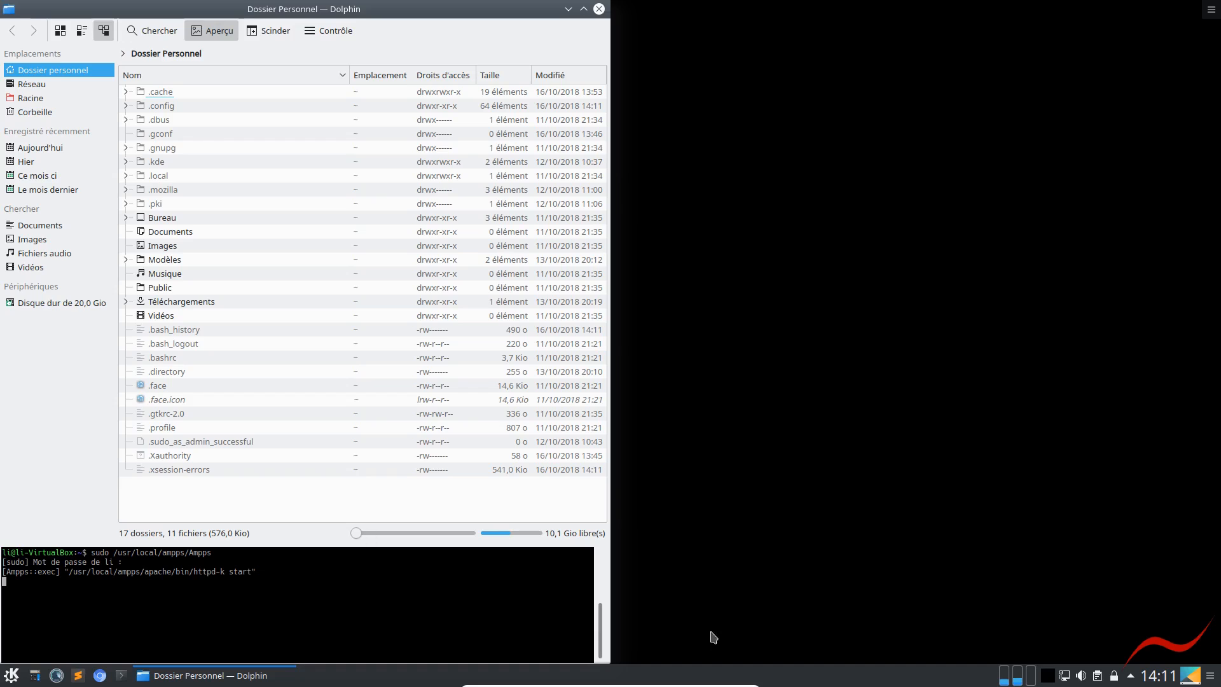
left_click(1049, 678)
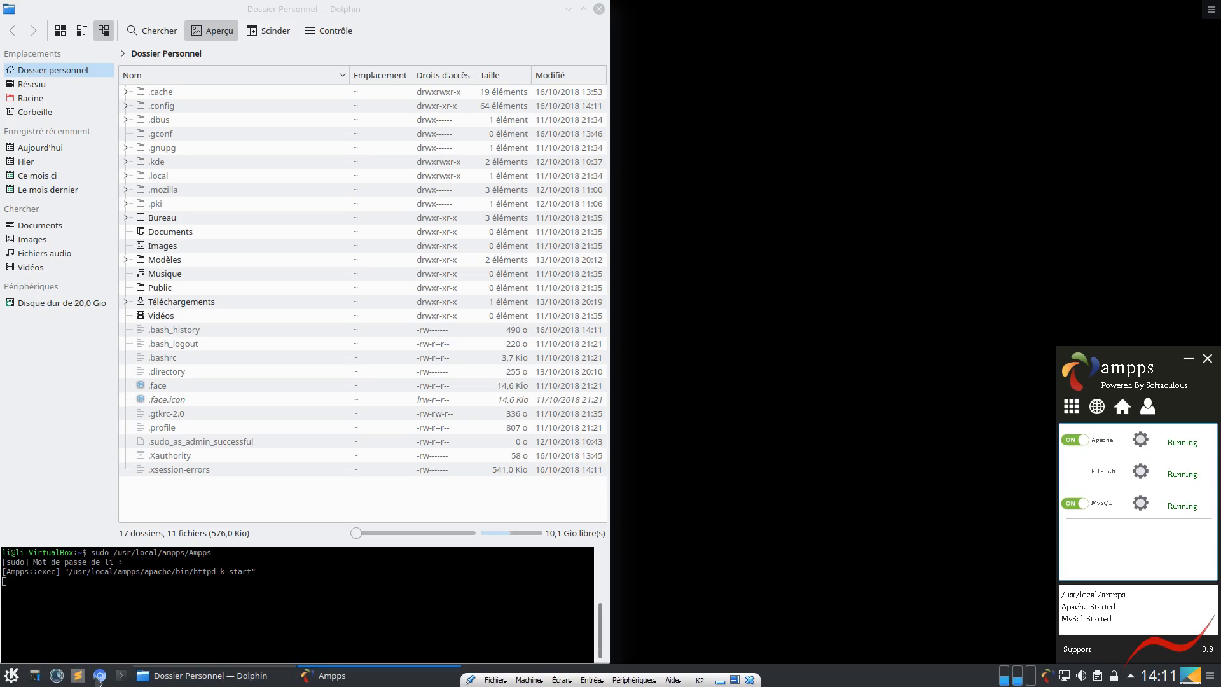
left_click(242, 616)
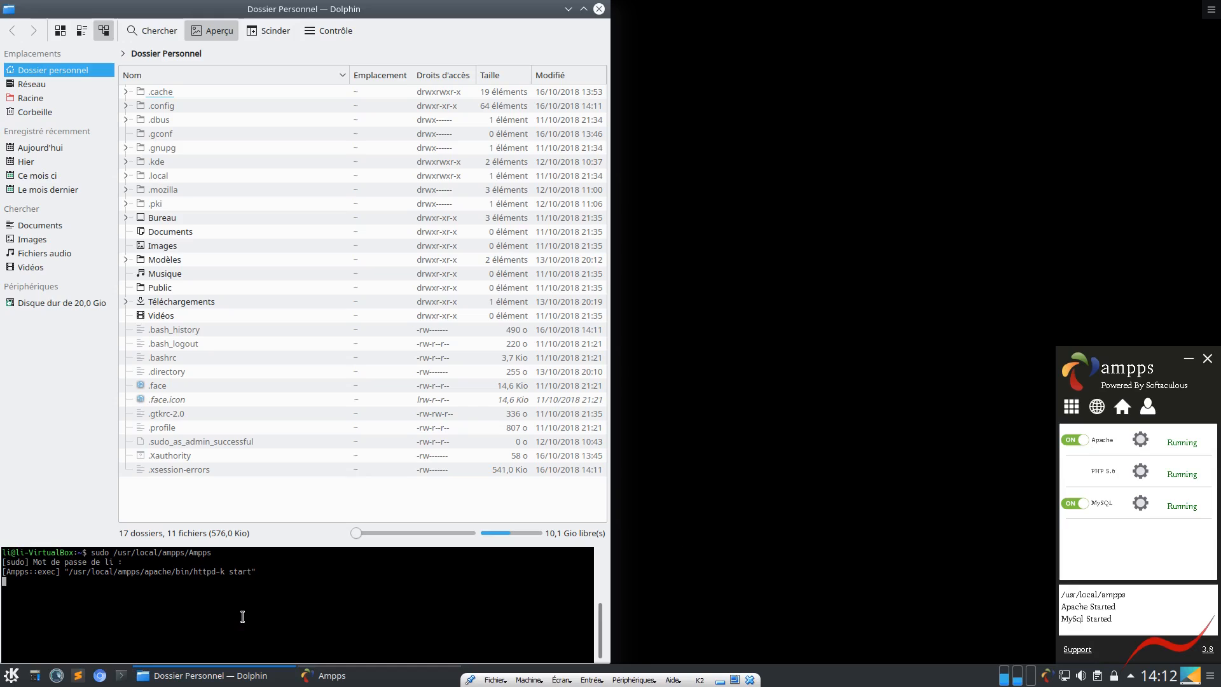
Open Chromium and load the c57.fr website
left_click(101, 676)
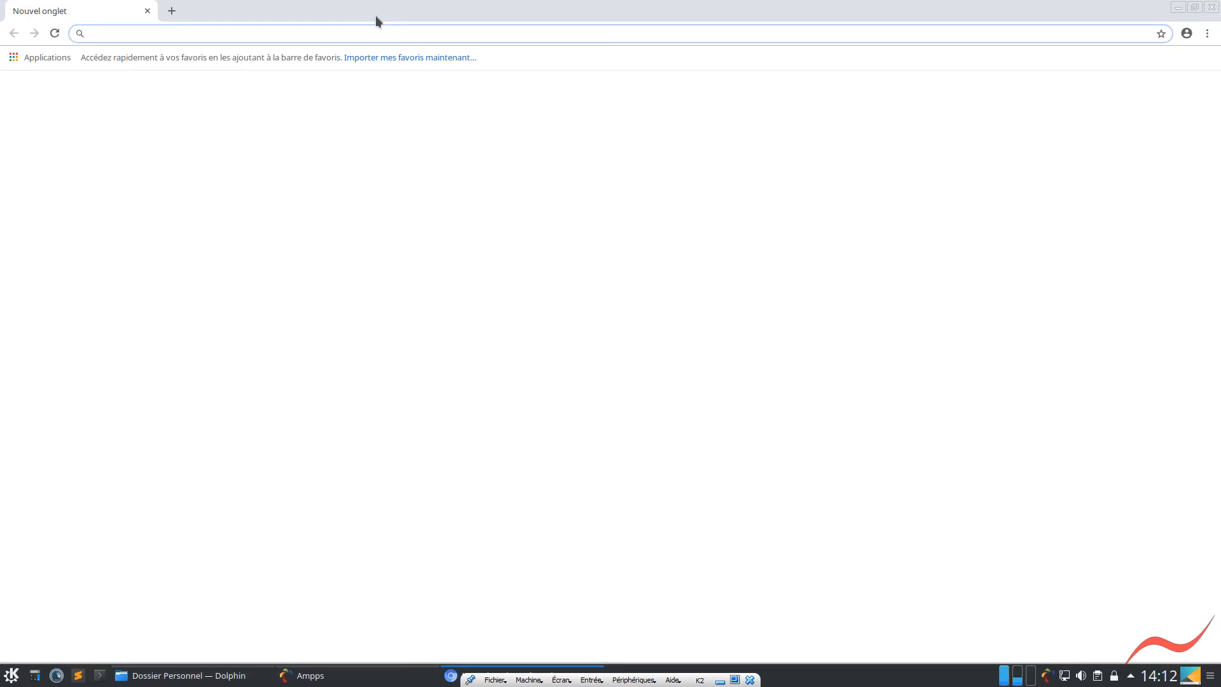
left_click(336, 35)
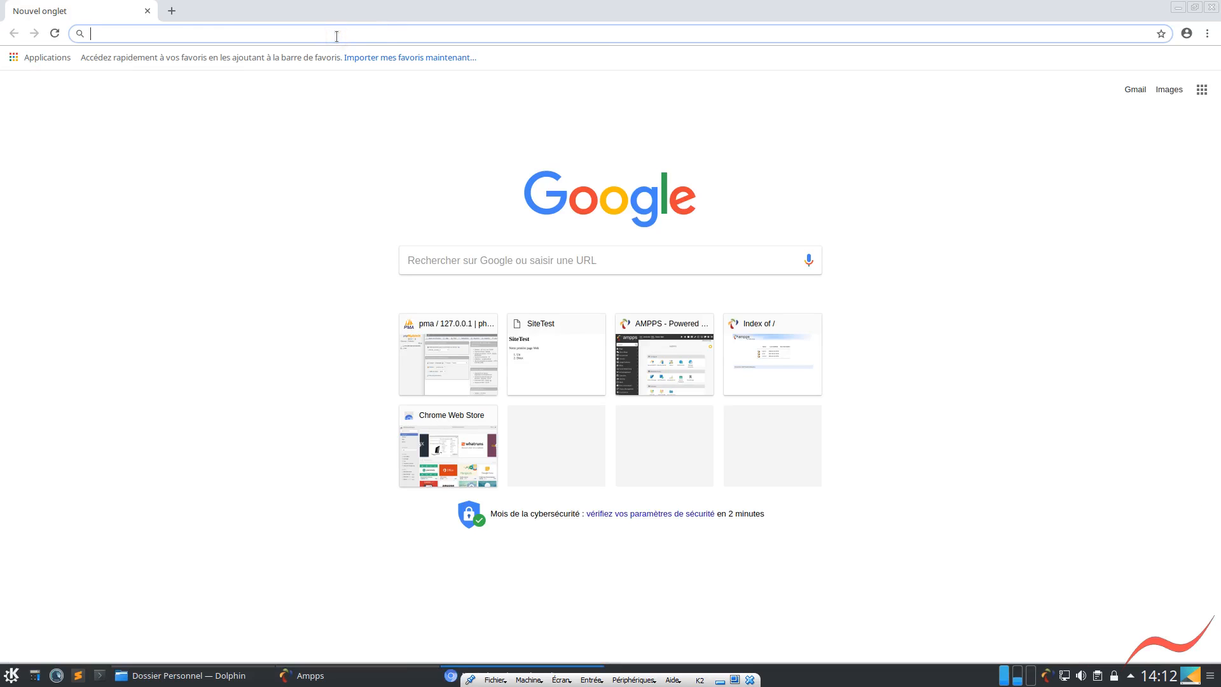
type("c57.fr")
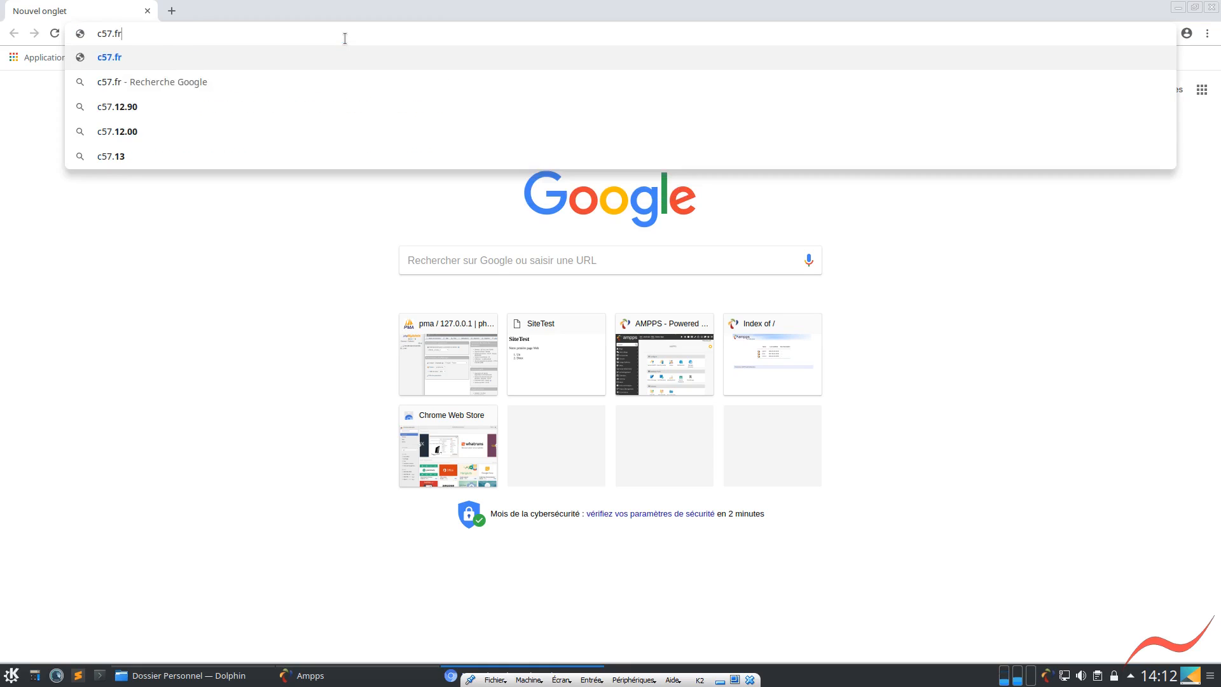
key("Return")
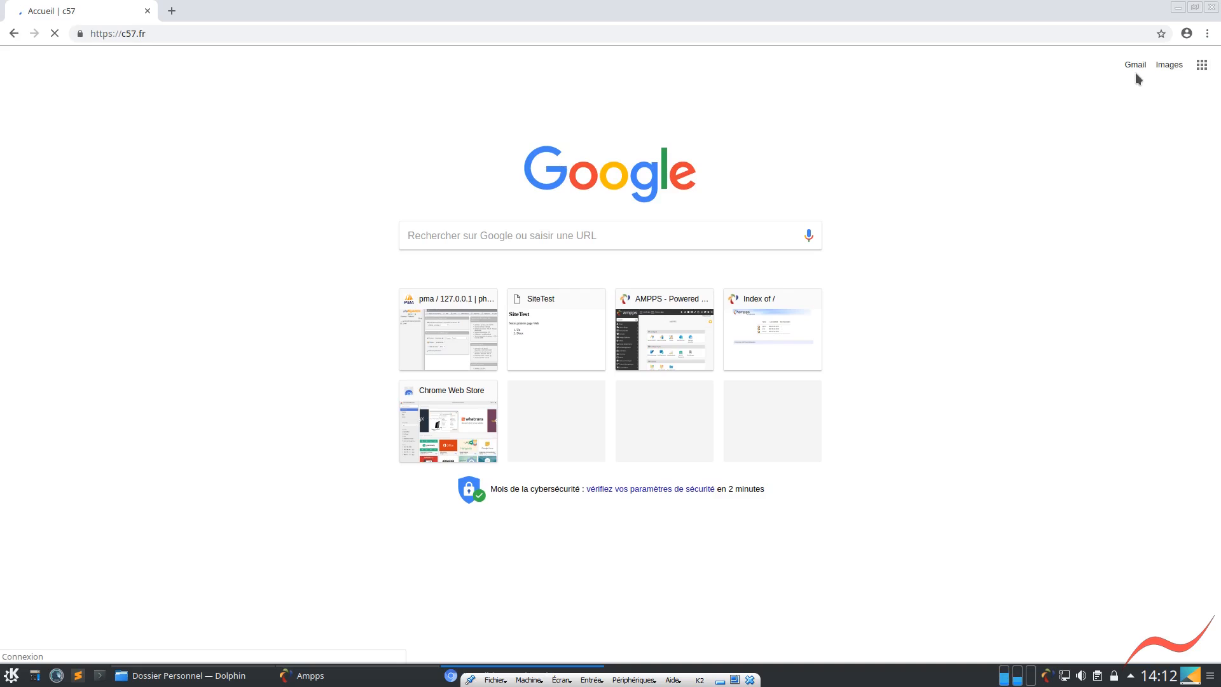
Open the Outils page of the c57 documentation and look at its section on installing a development environment
left_click(1163, 58)
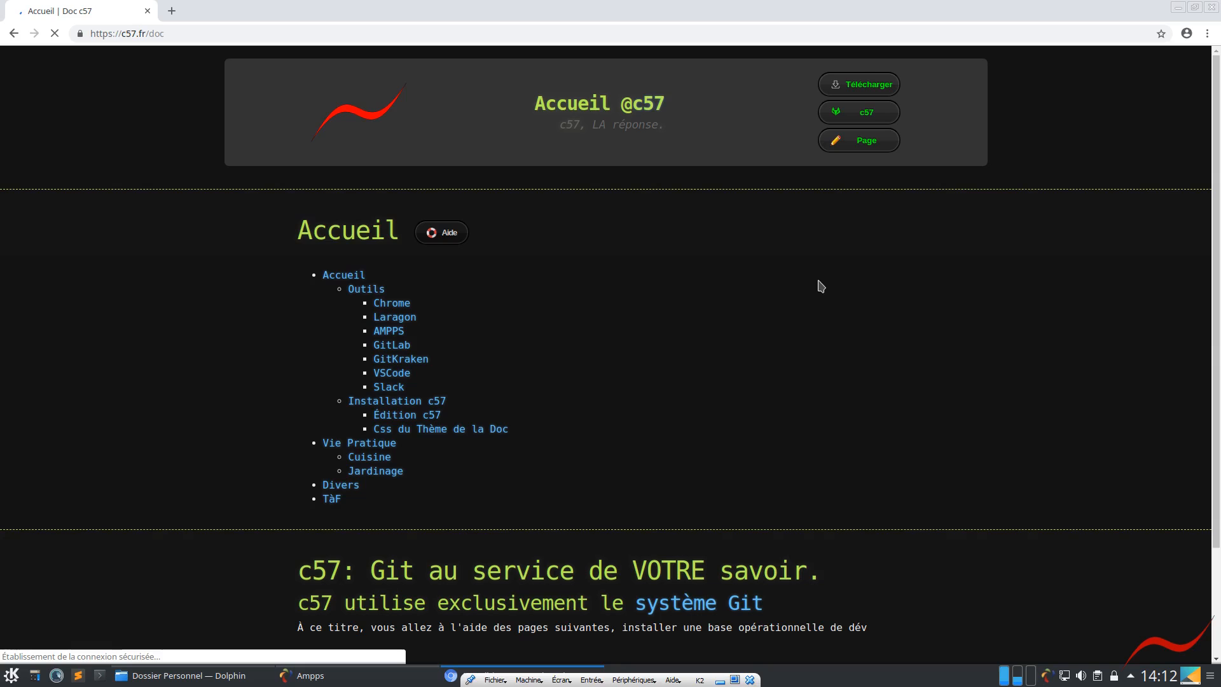
left_click(362, 291)
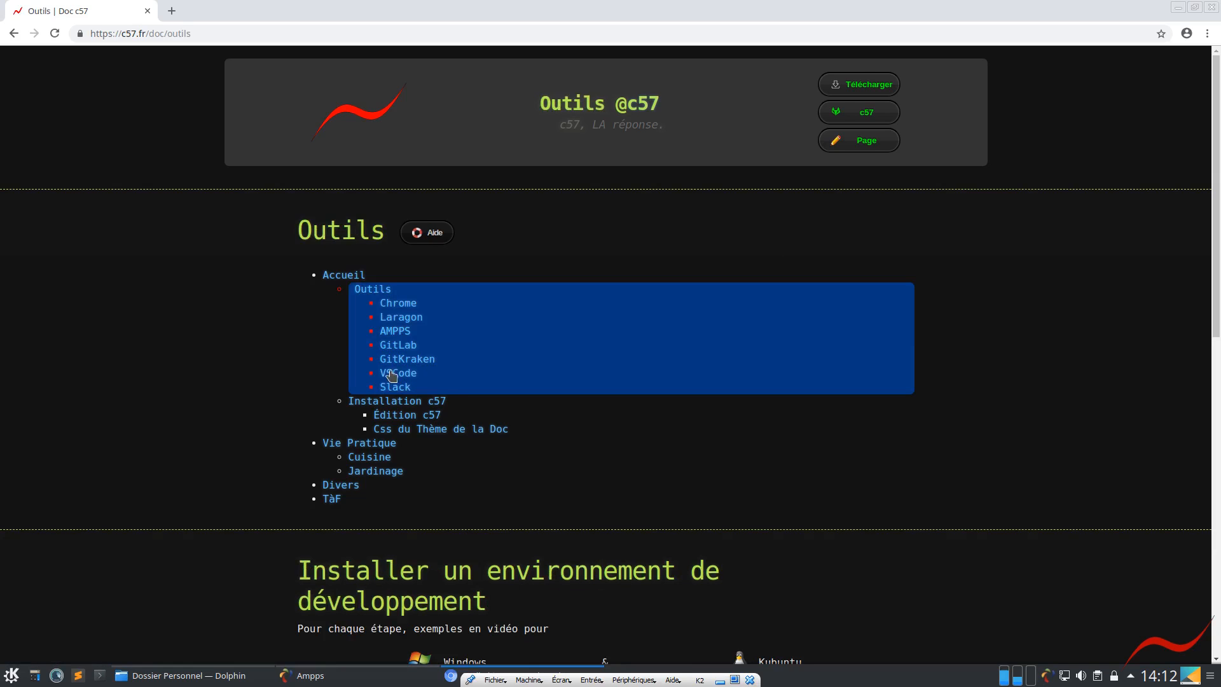
scroll(275, 399, "down", 5)
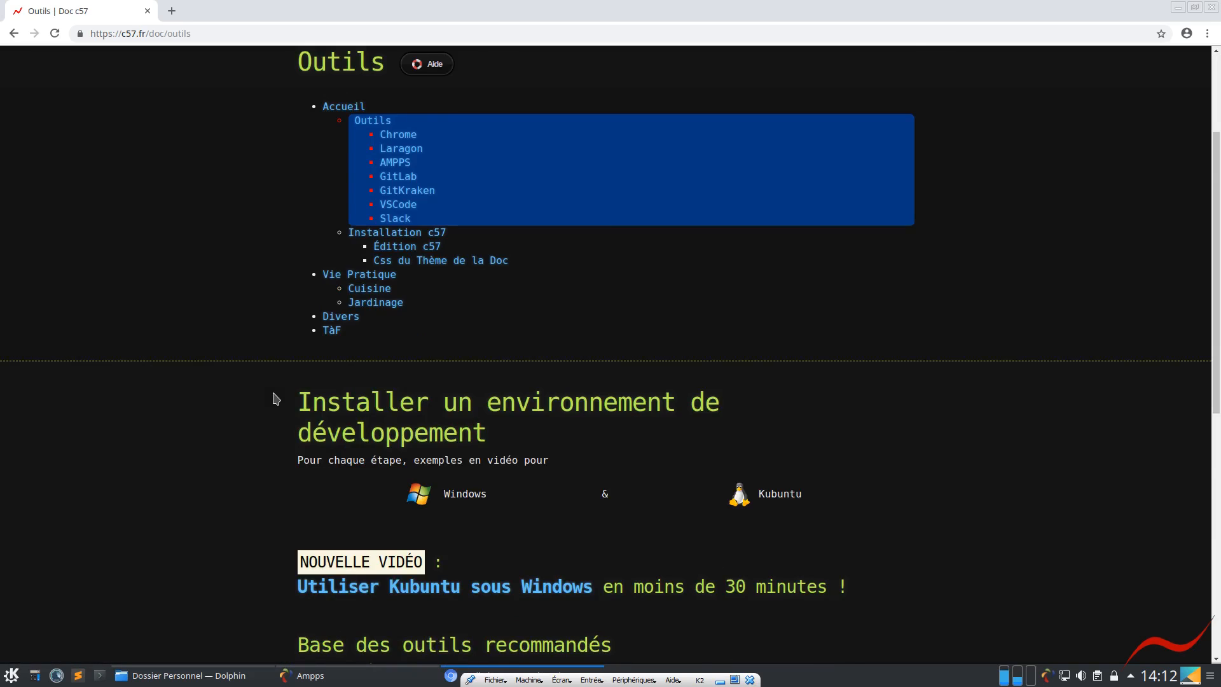
scroll(275, 399, "down", 5)
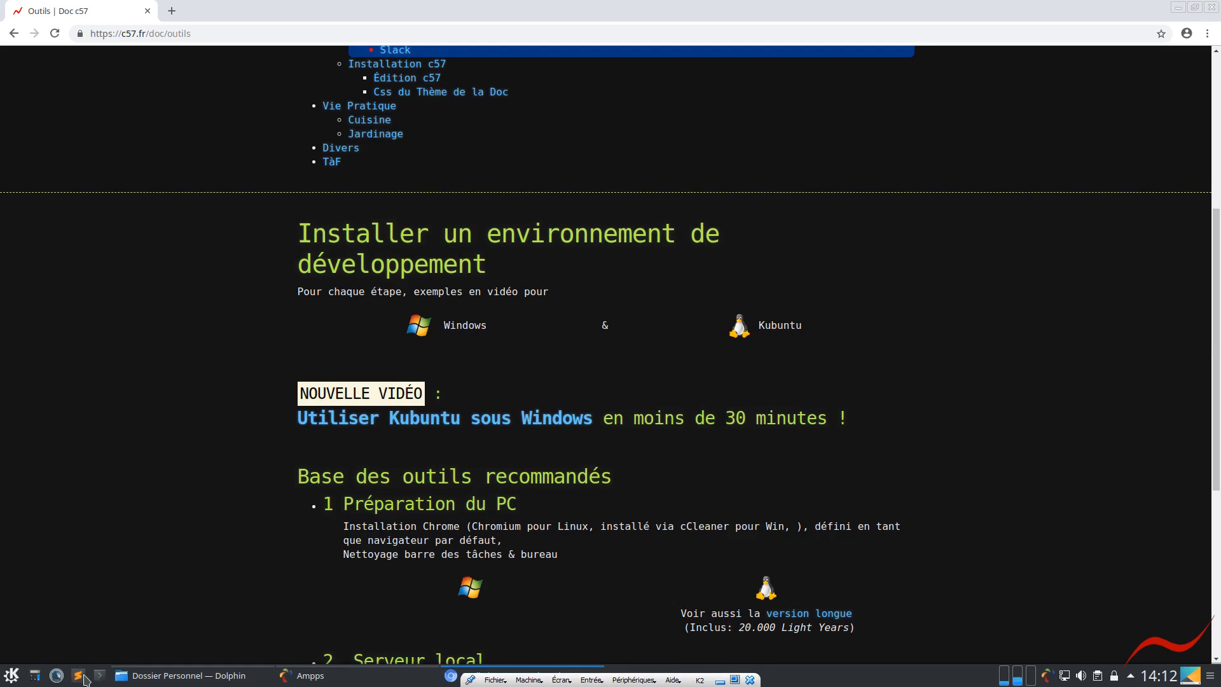
Open the hosts file in Sublime Text, add blank lines below the pma entry and duplicate that entry
left_click(77, 678)
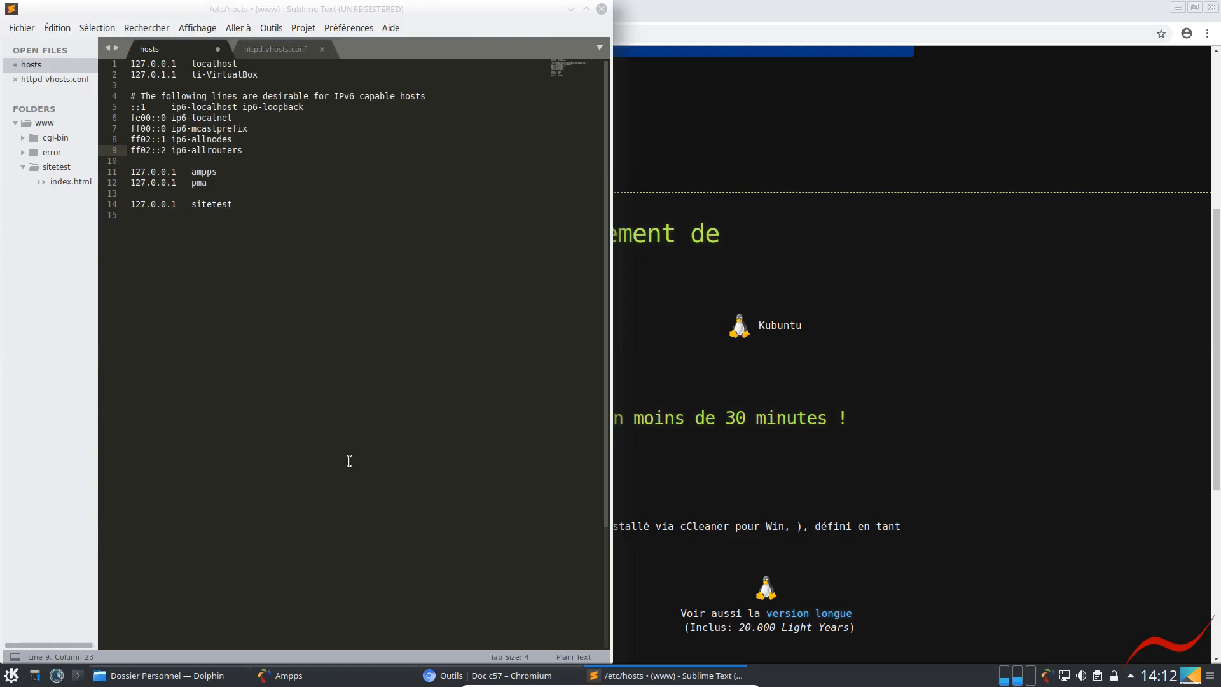
left_click(239, 184)
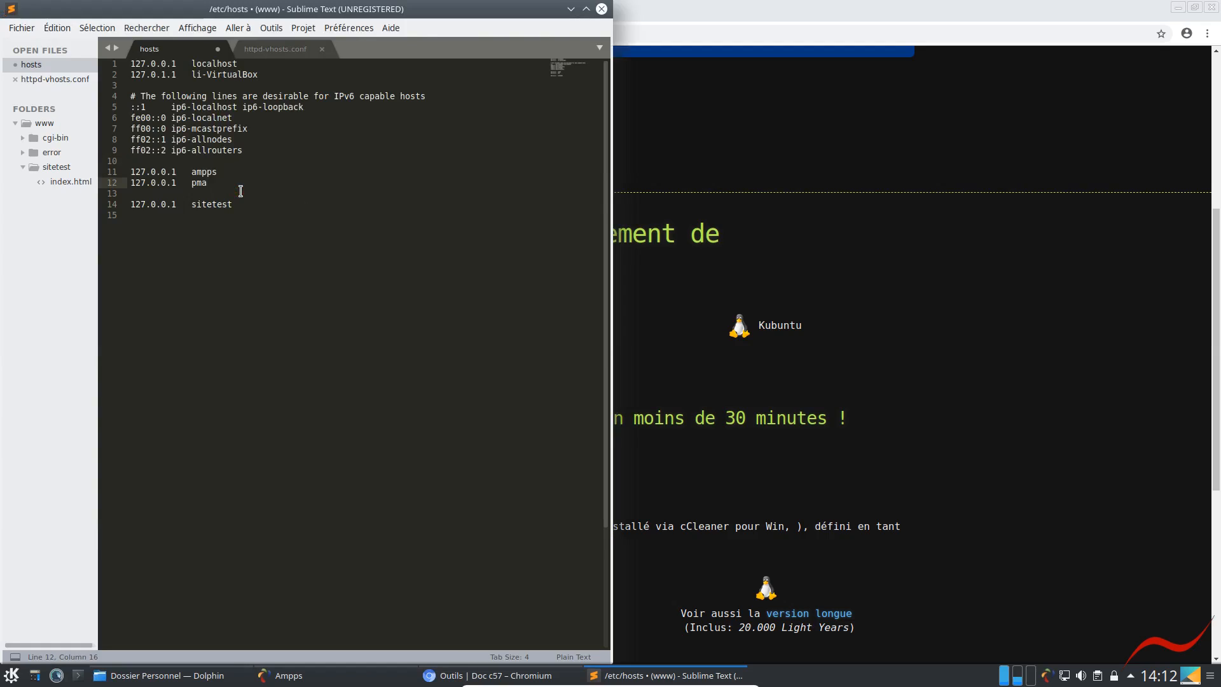
key("Return")
key("Return")
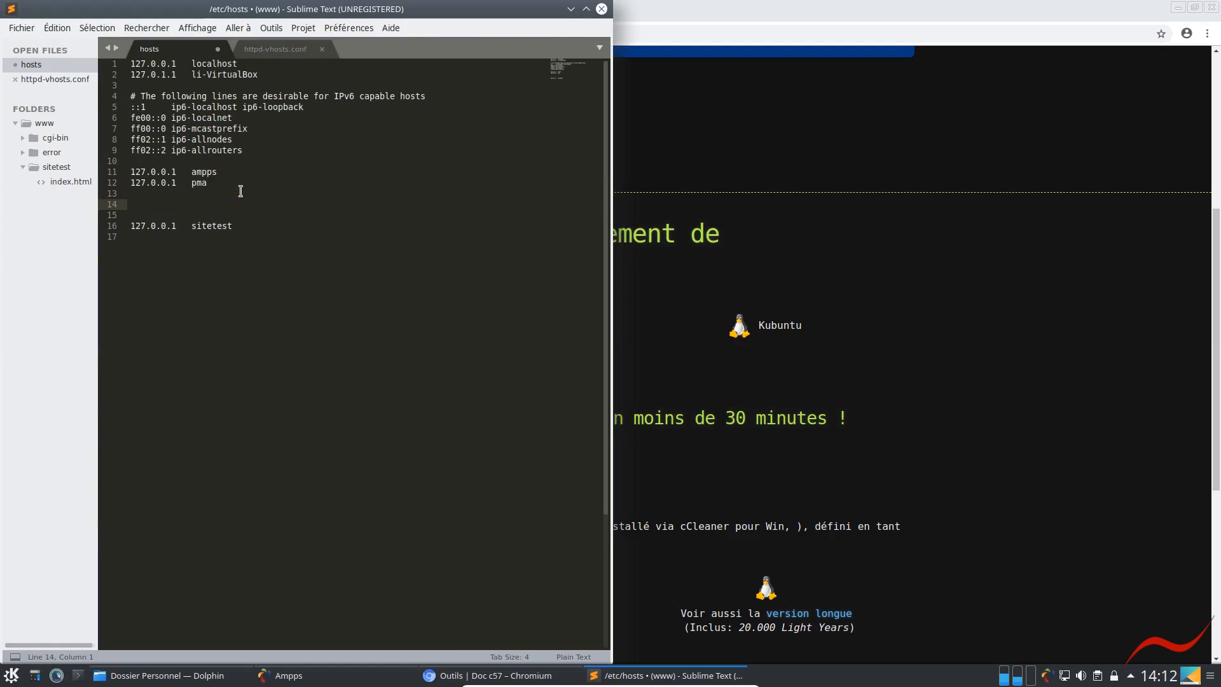
key("Up")
key("Up")
key("ctrl+shift+d")
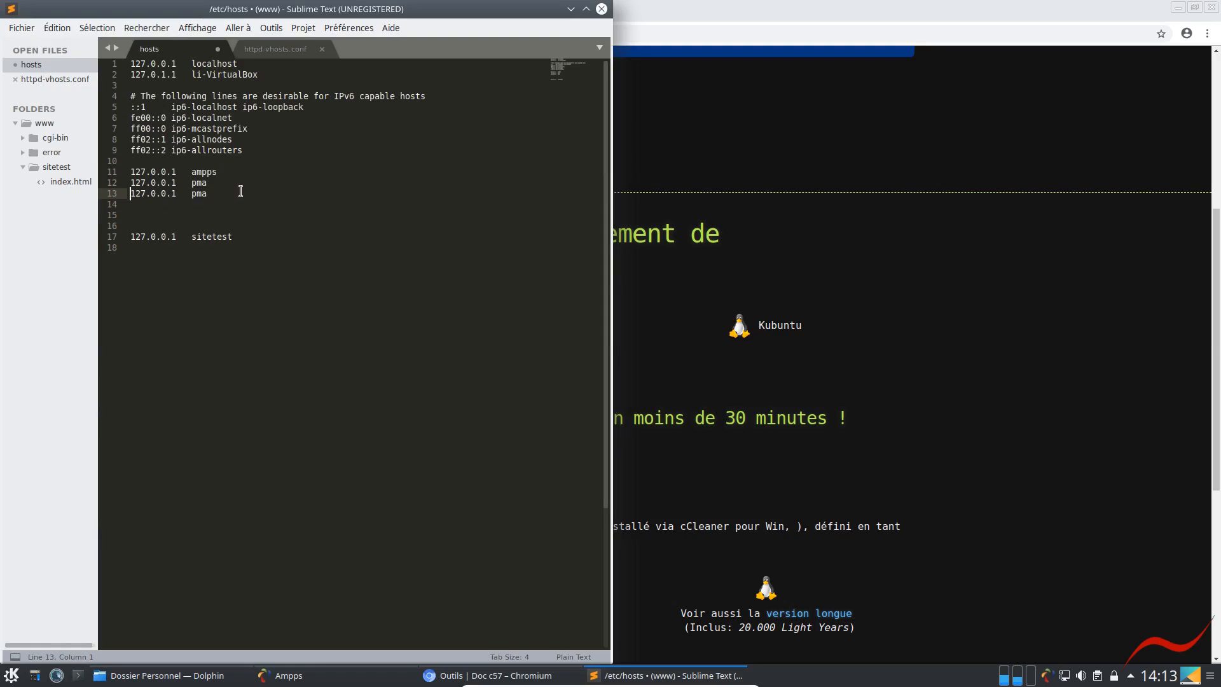
Separate the duplicated pma entry with blank lines and change its host name to c57, giving 127.0.0.1 c57
key("Return")
key("Return")
key("Down")
key("Delete")
key("Up")
key("Up")
key("Down")
key("End")
key("BackSpace")
key("BackSpace")
key("BackSpace")
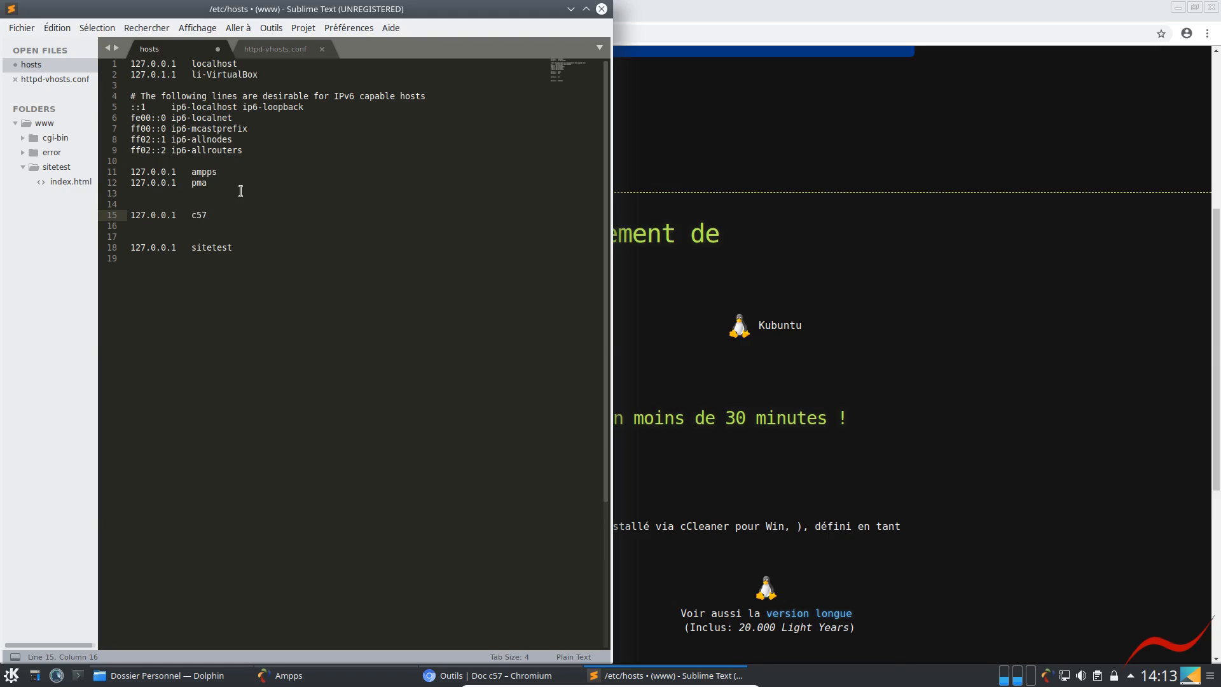
Save the hosts file, authenticating with the administrator password
key("ctrl+s")
type("******")
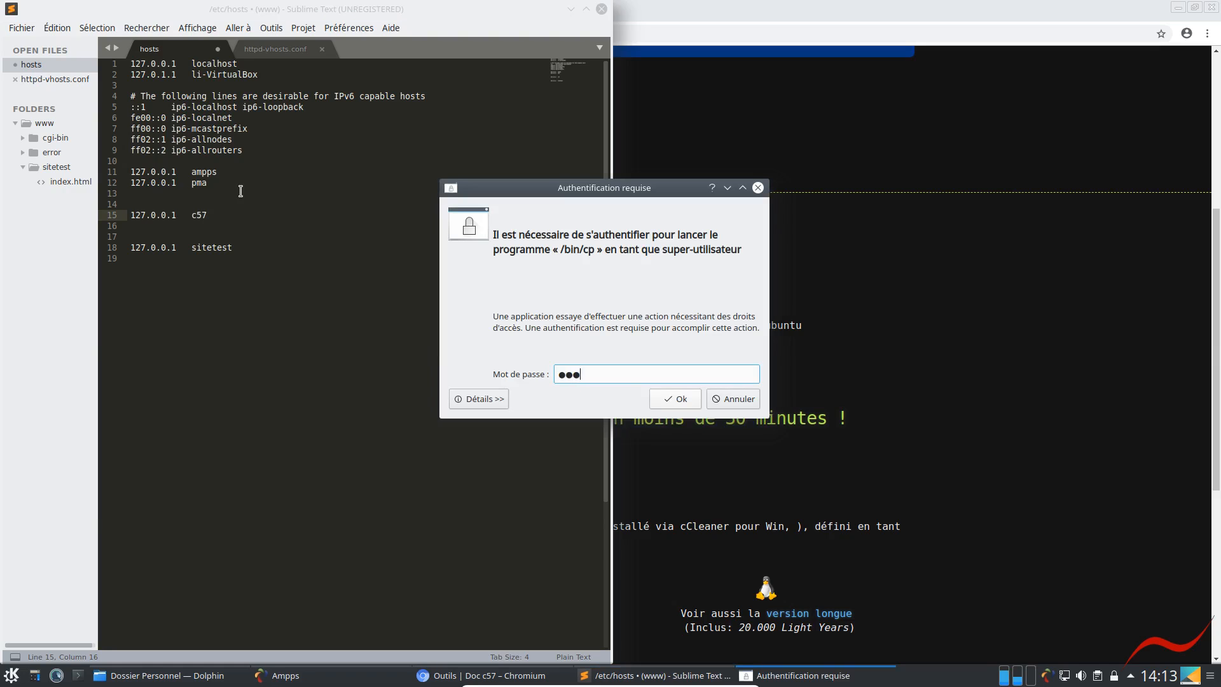
key("Return")
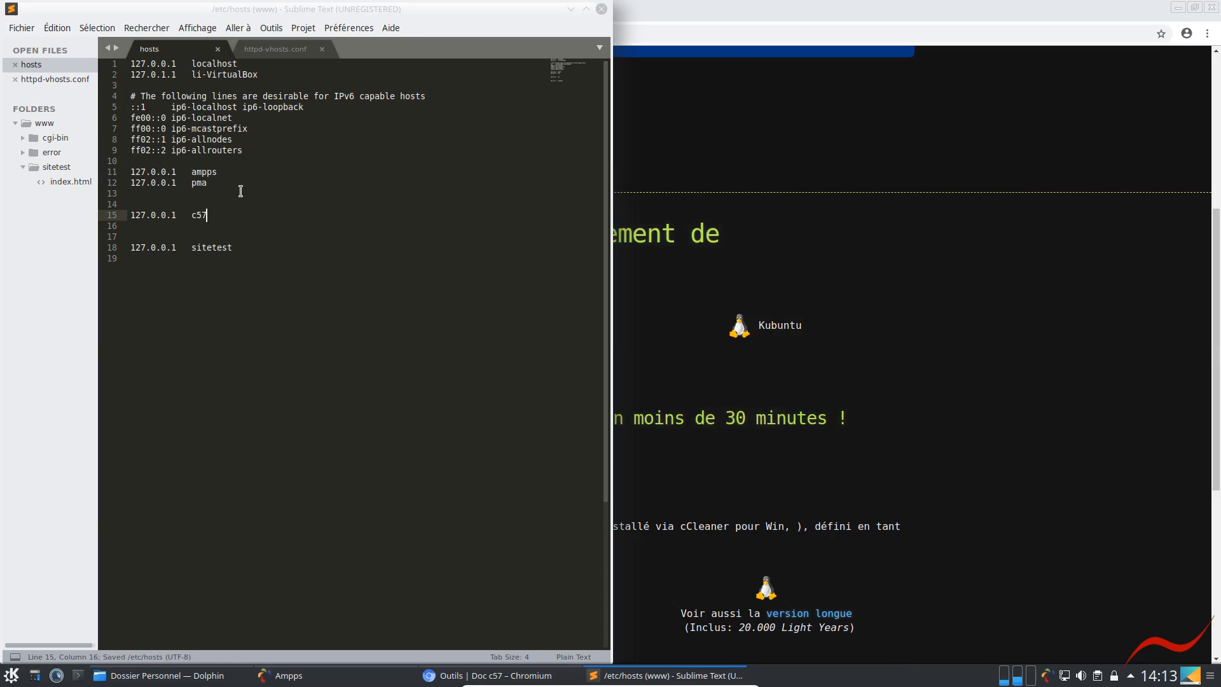
View the virtual hosts in httpd-vhosts.conf, closing and reopening Sublime Text before minimizing its window
left_click(280, 49)
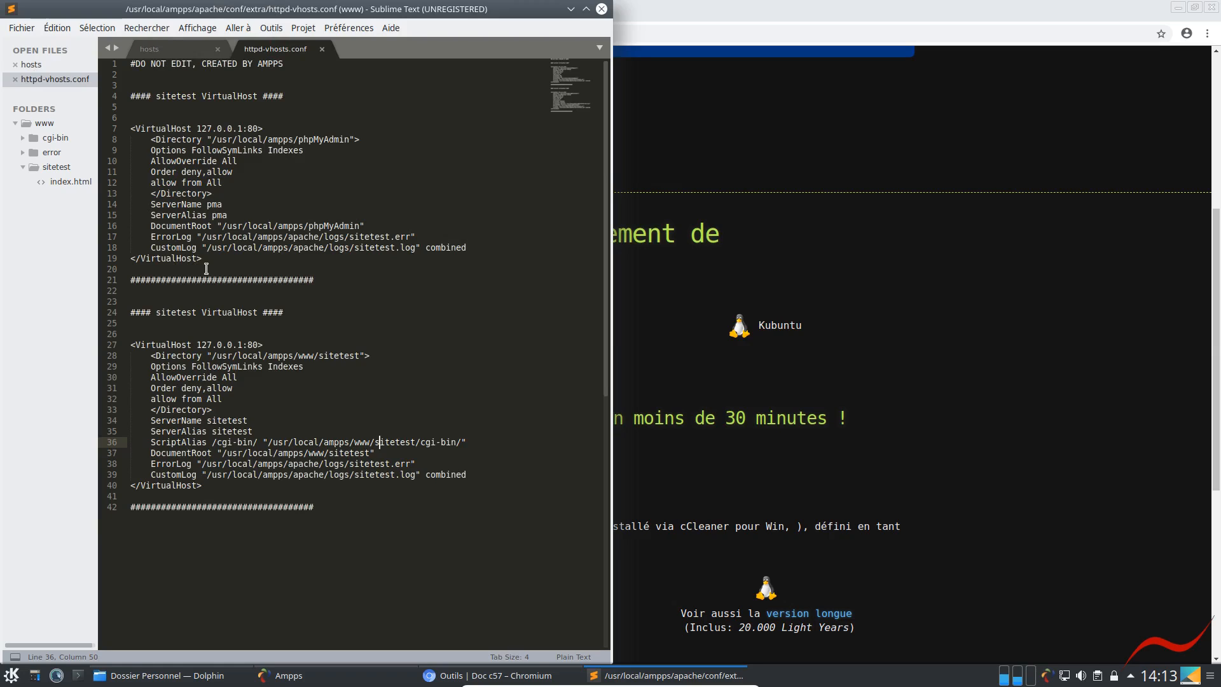
left_click(601, 9)
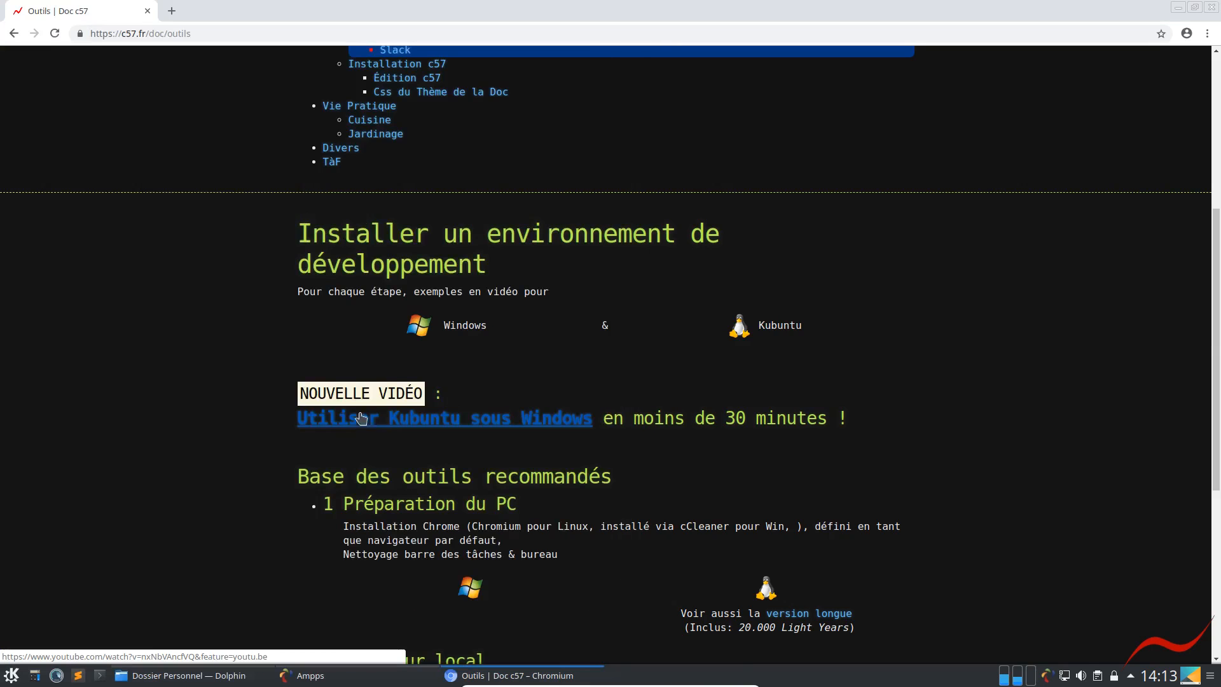
left_click(79, 675)
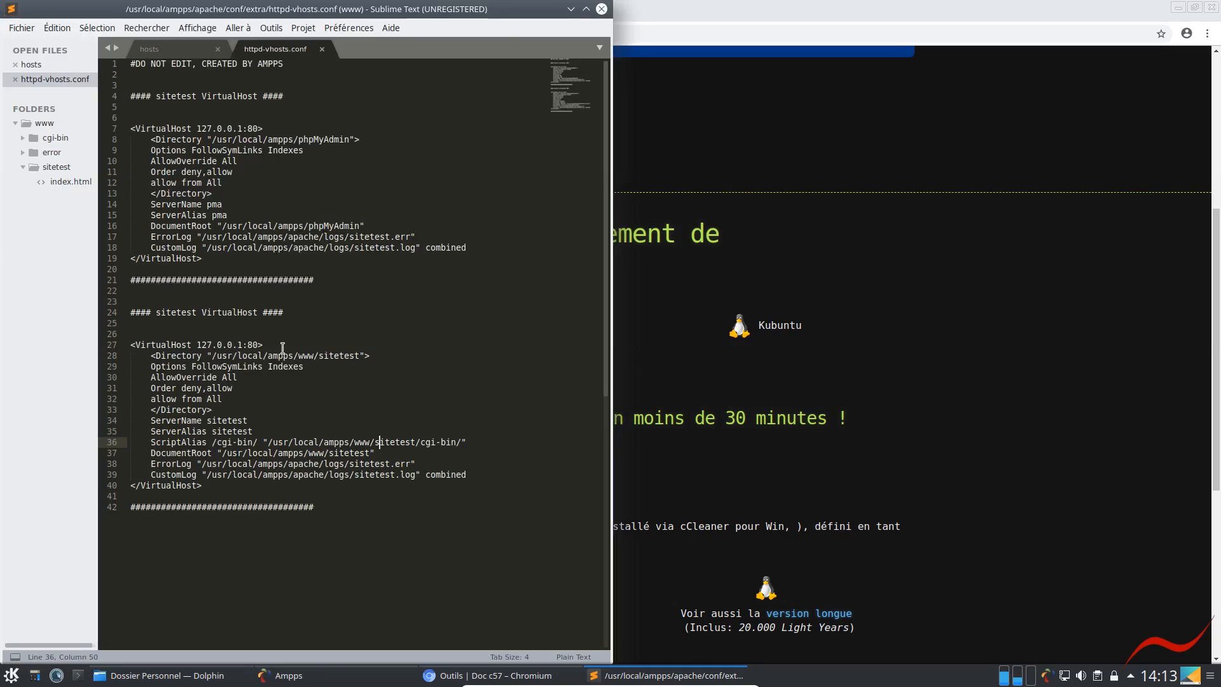
left_click(570, 9)
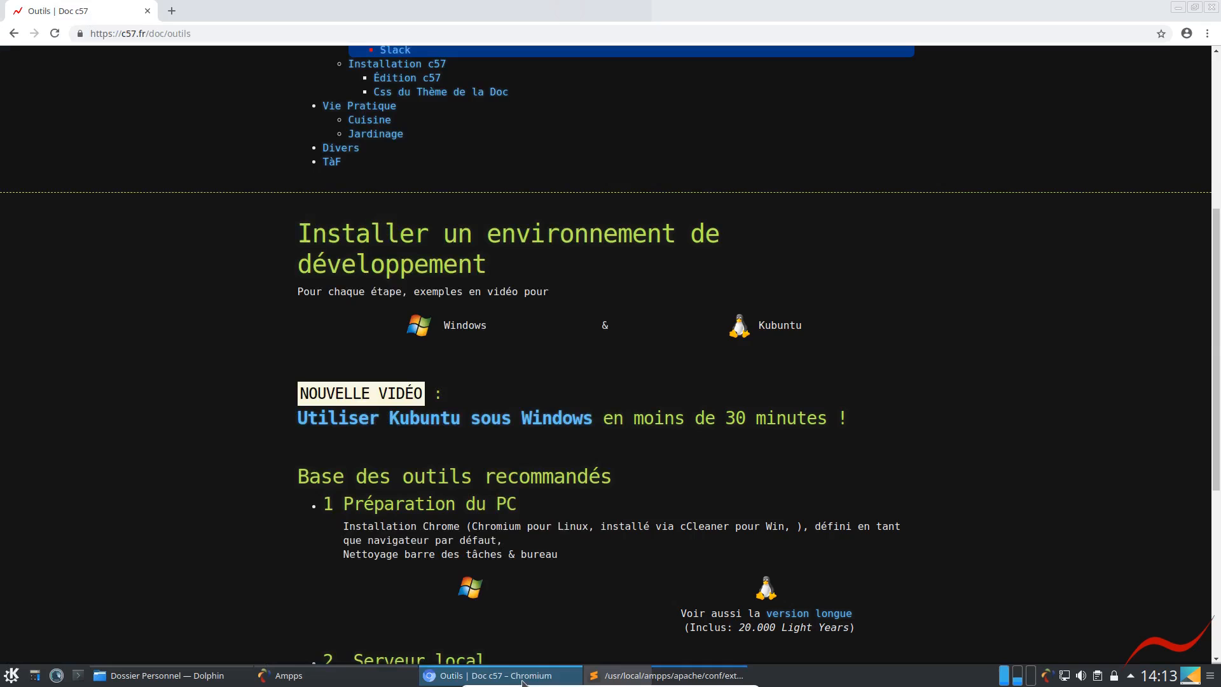
Look through the recommended tools on the Outils page and highlight the "Linux -> video l3" line under Outils Git & Éditeur
scroll(559, 580, "down", 3)
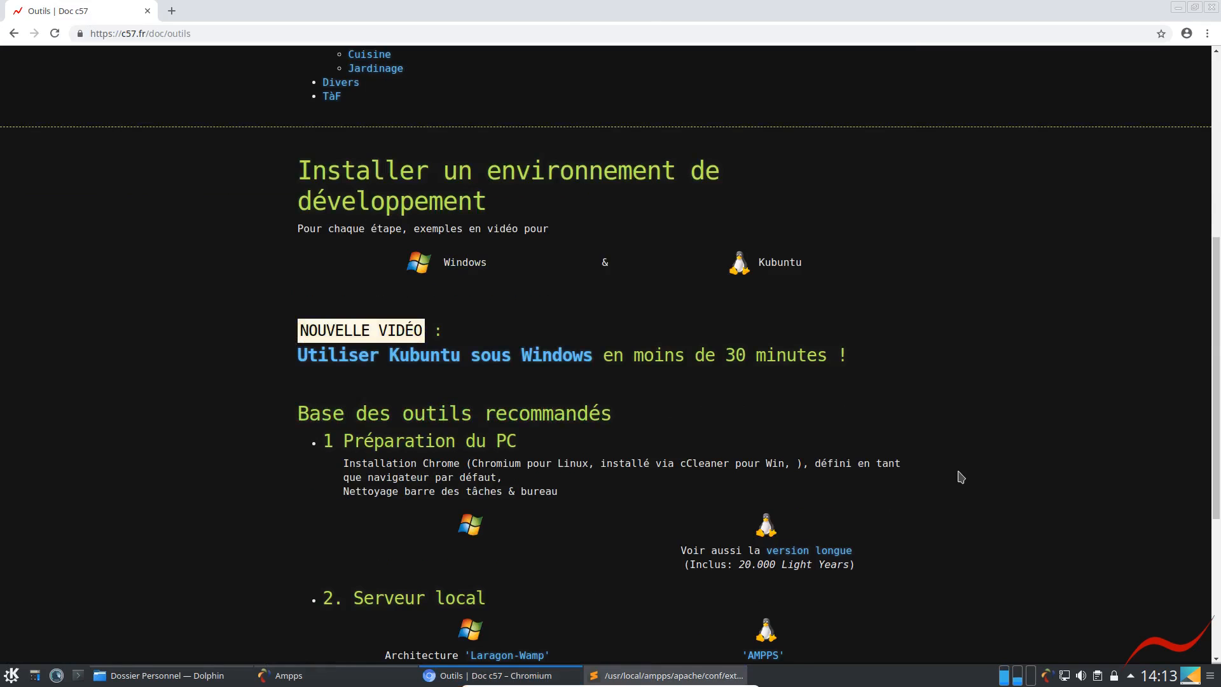
scroll(952, 483, "down", 2)
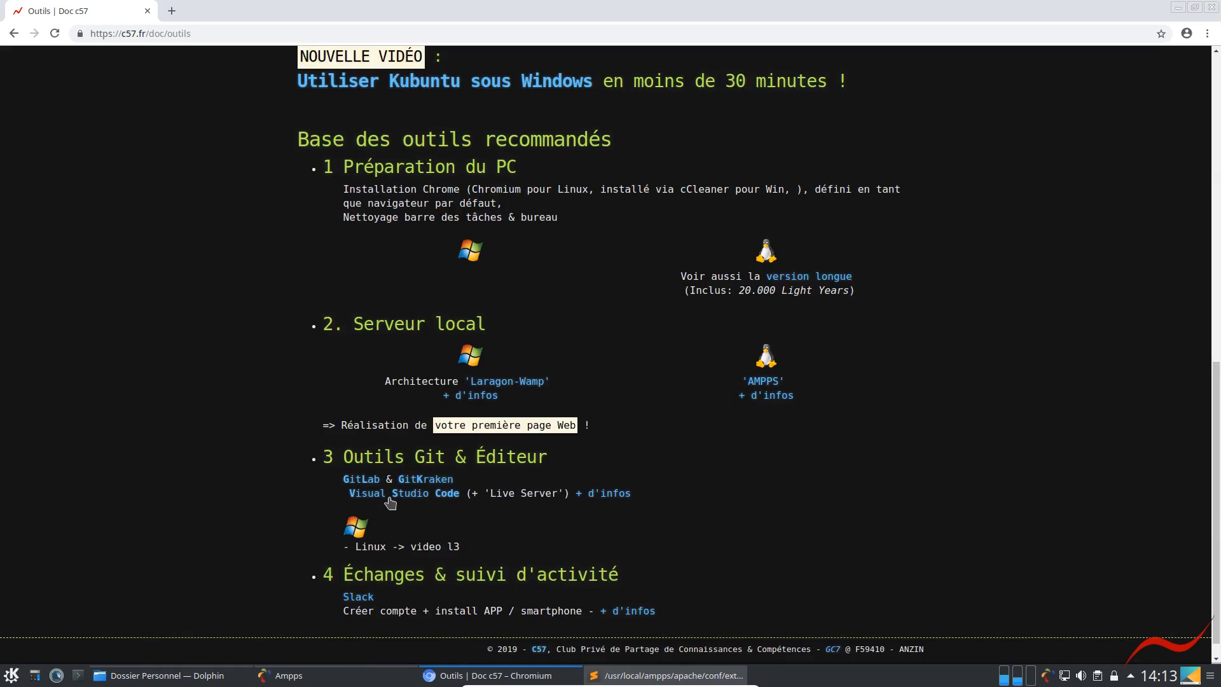
left_click_drag(355, 548, 456, 550)
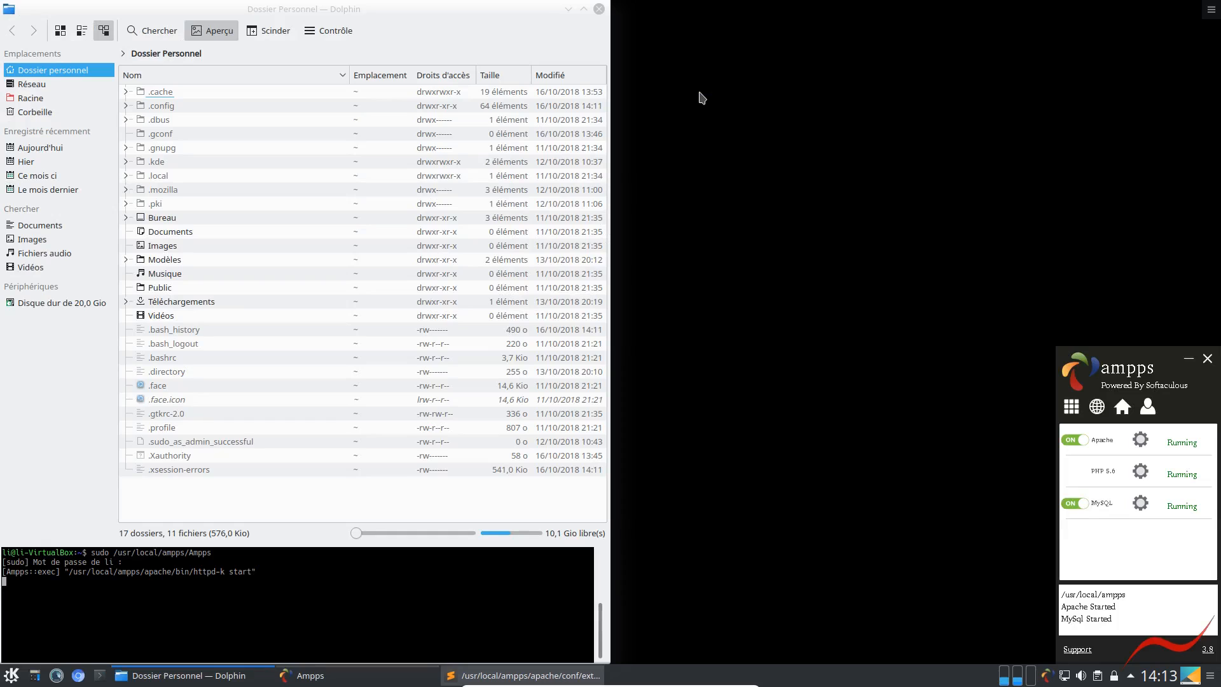
Close the Dolphin file manager and reveal the virtual machine's mini toolbar to look through its commands
left_click(553, 8)
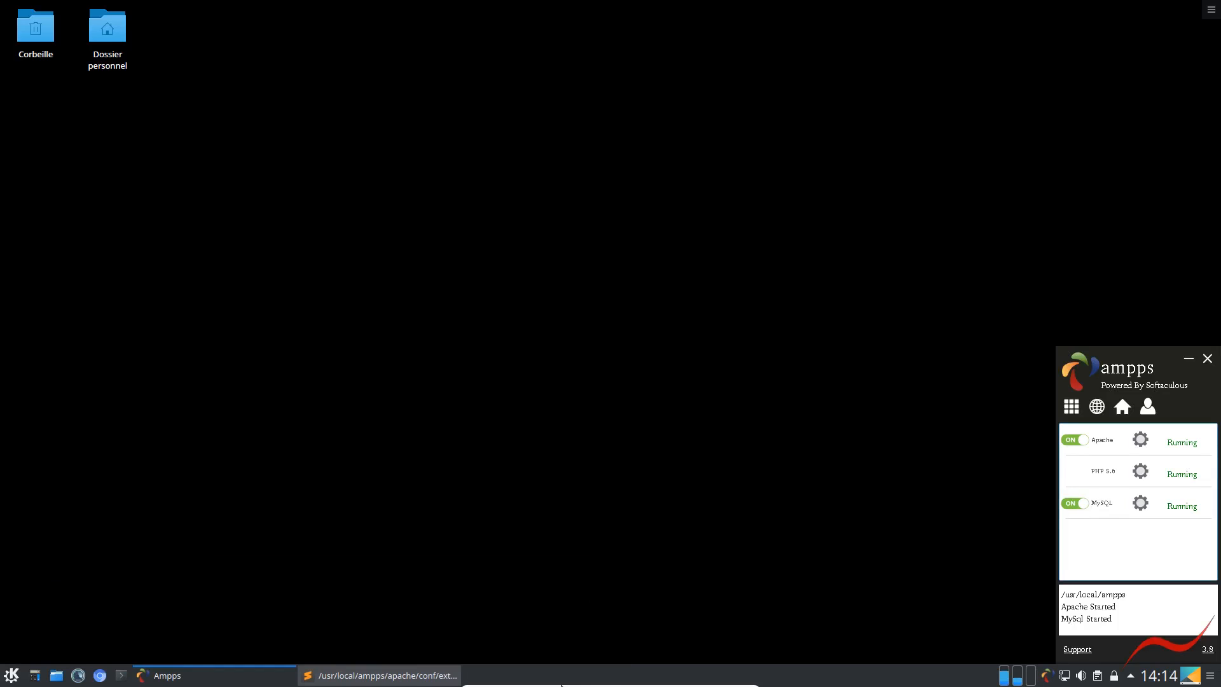
mouse_move(562, 686)
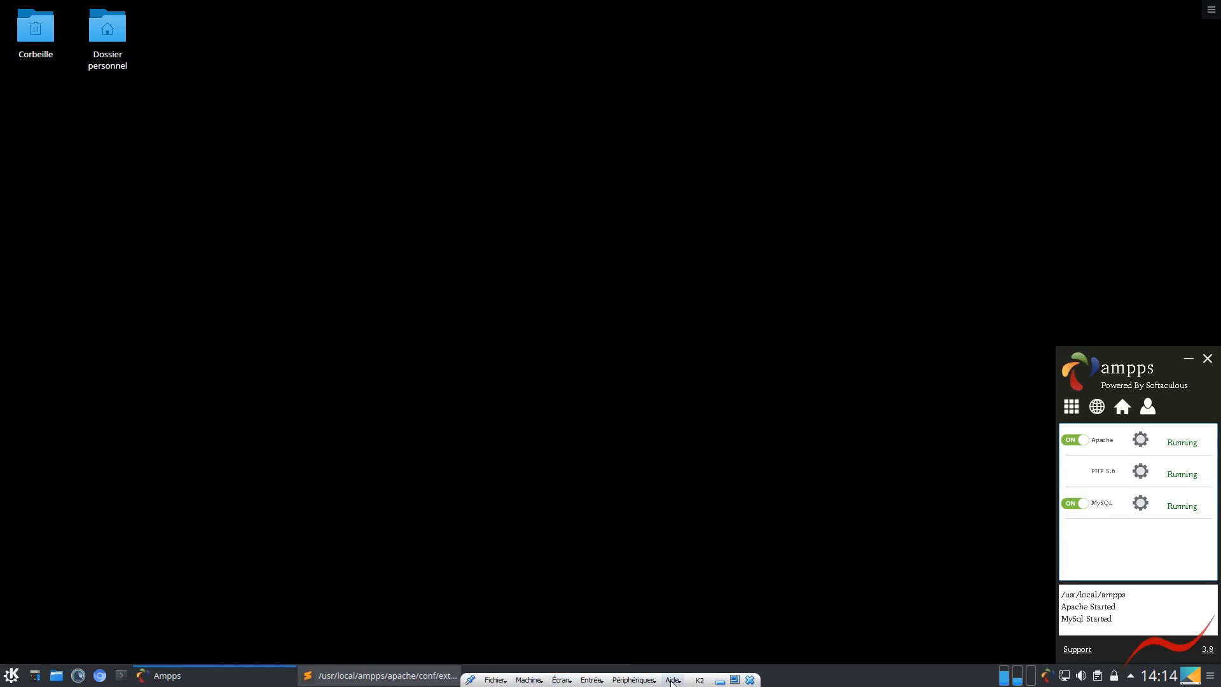
left_click(618, 680)
left_click(532, 566)
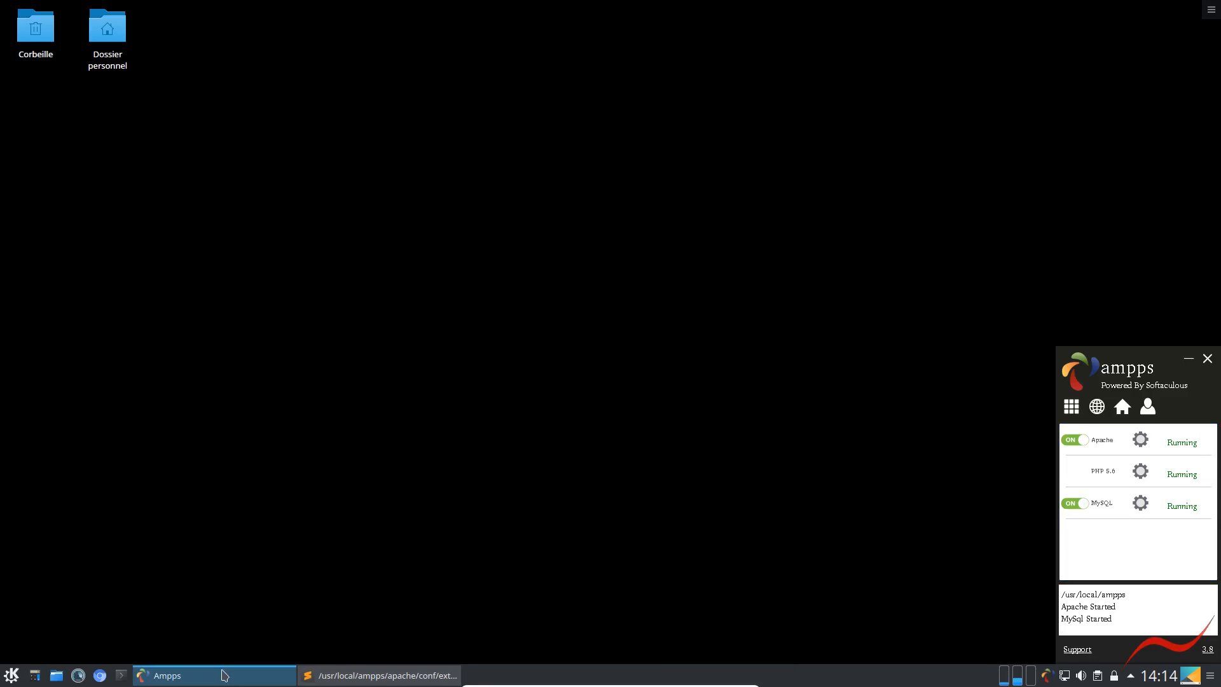
mouse_move(593, 686)
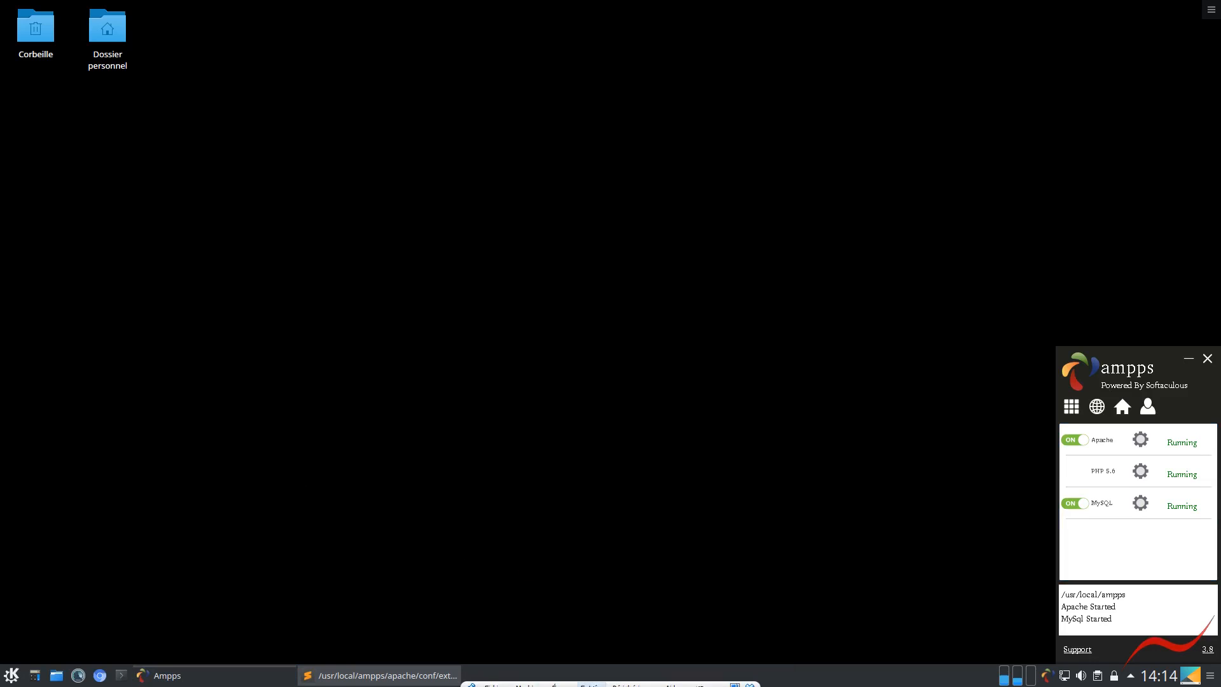
left_click(669, 681)
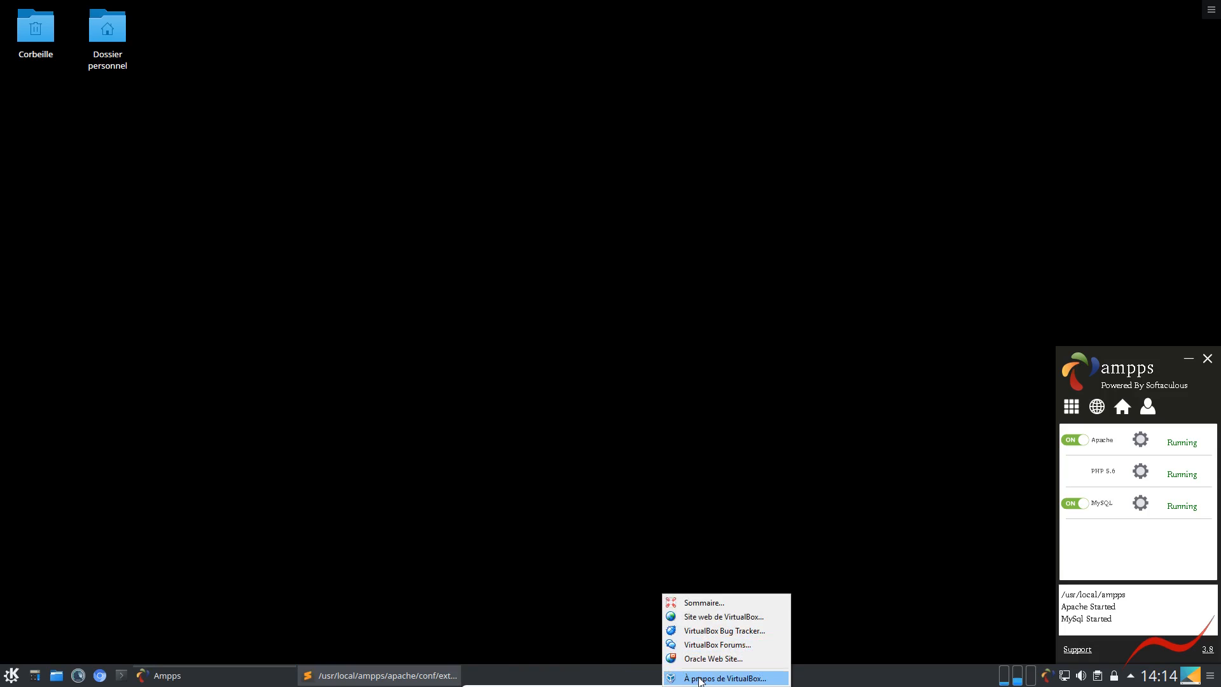
left_click(495, 548)
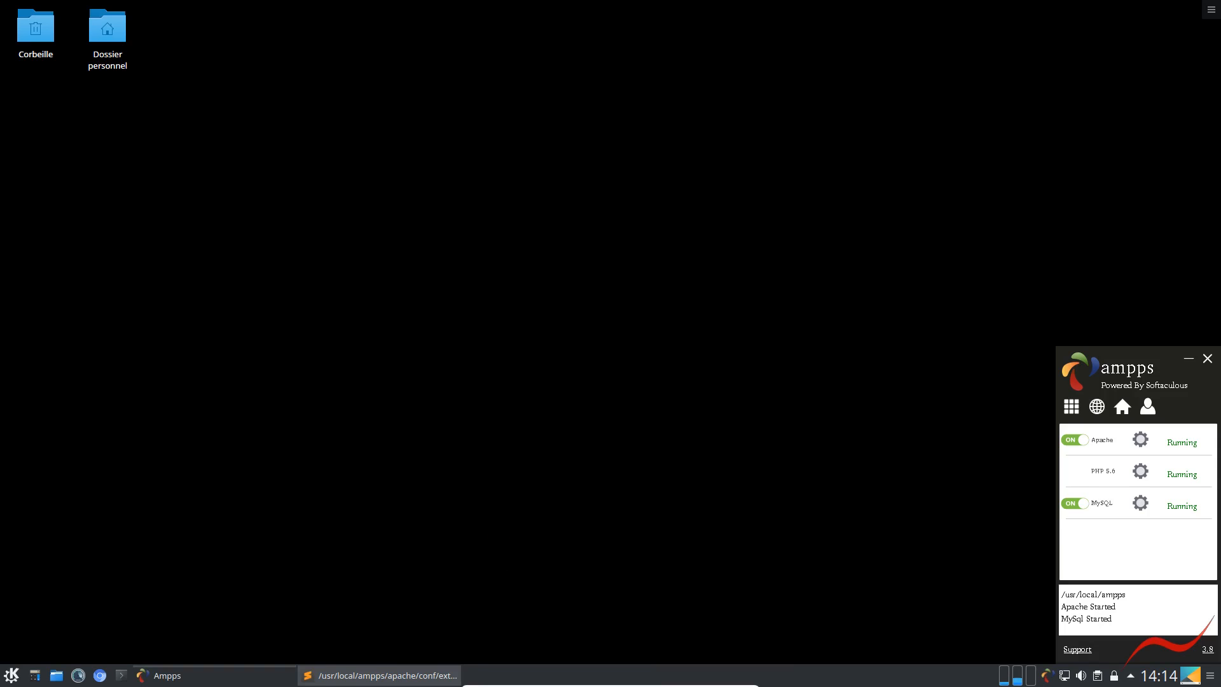
Bring up the VirtualBox Manager, open K2's Interface utilisateur settings and enable "Afficher en haut de l'écran" for the mini toolbar
left_click_drag(1, 471, 365, 77)
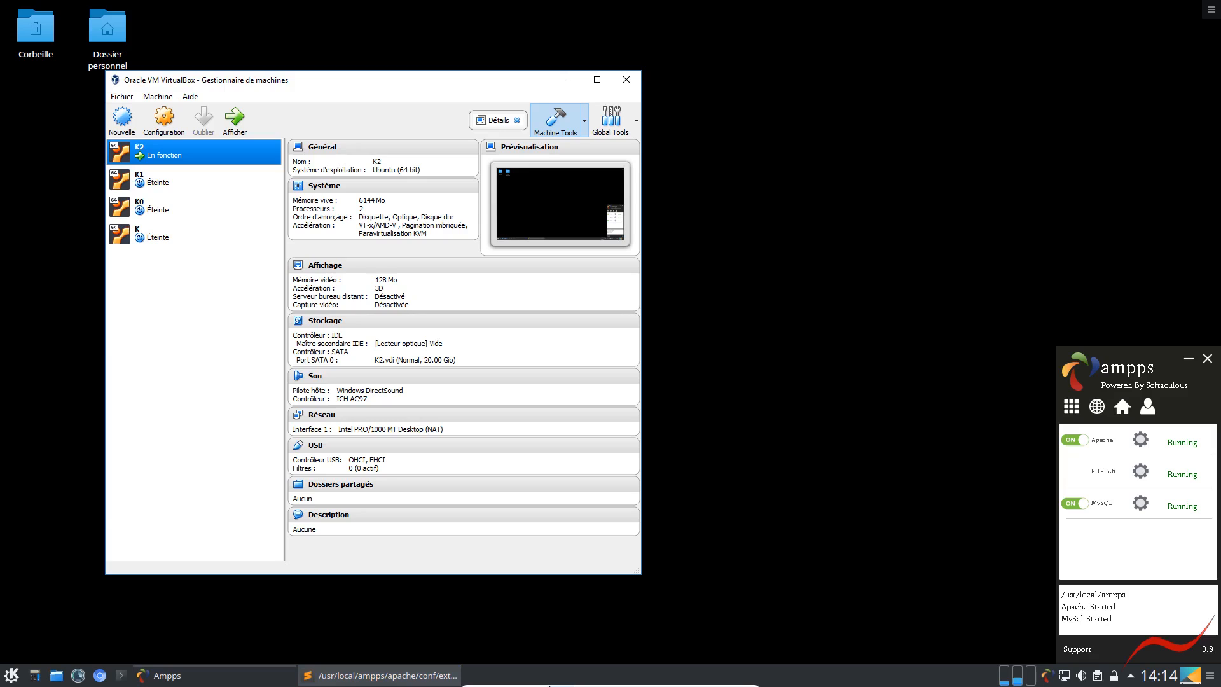
mouse_move(542, 682)
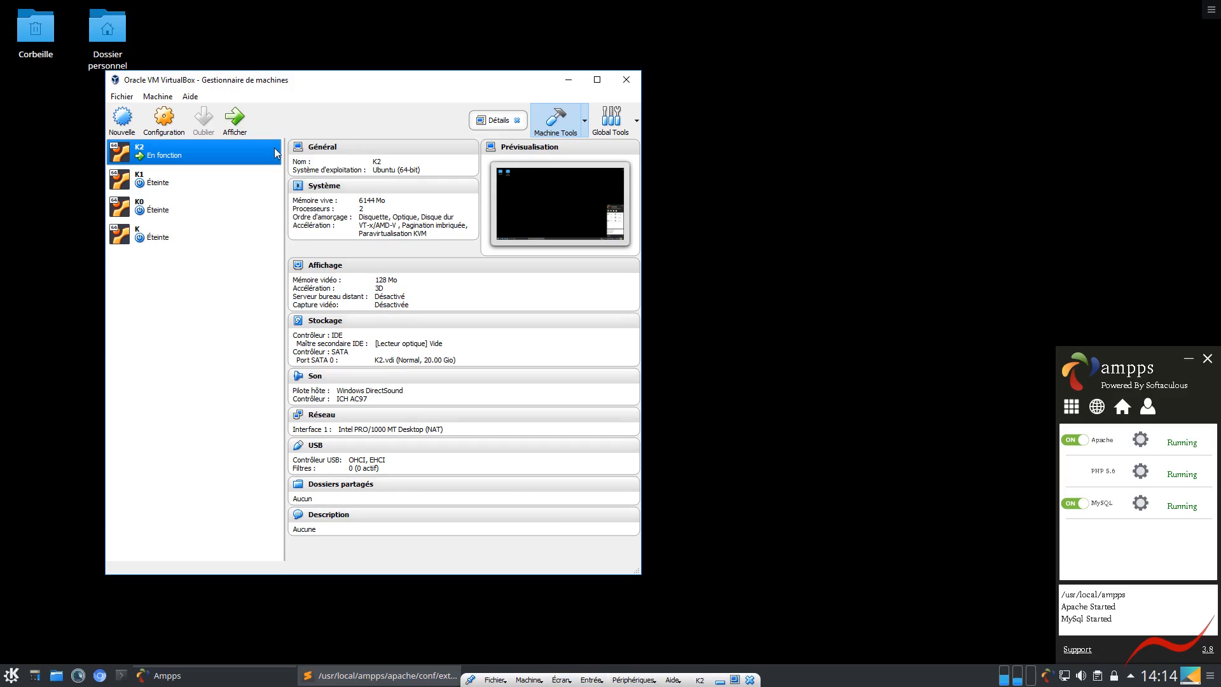
left_click(218, 296)
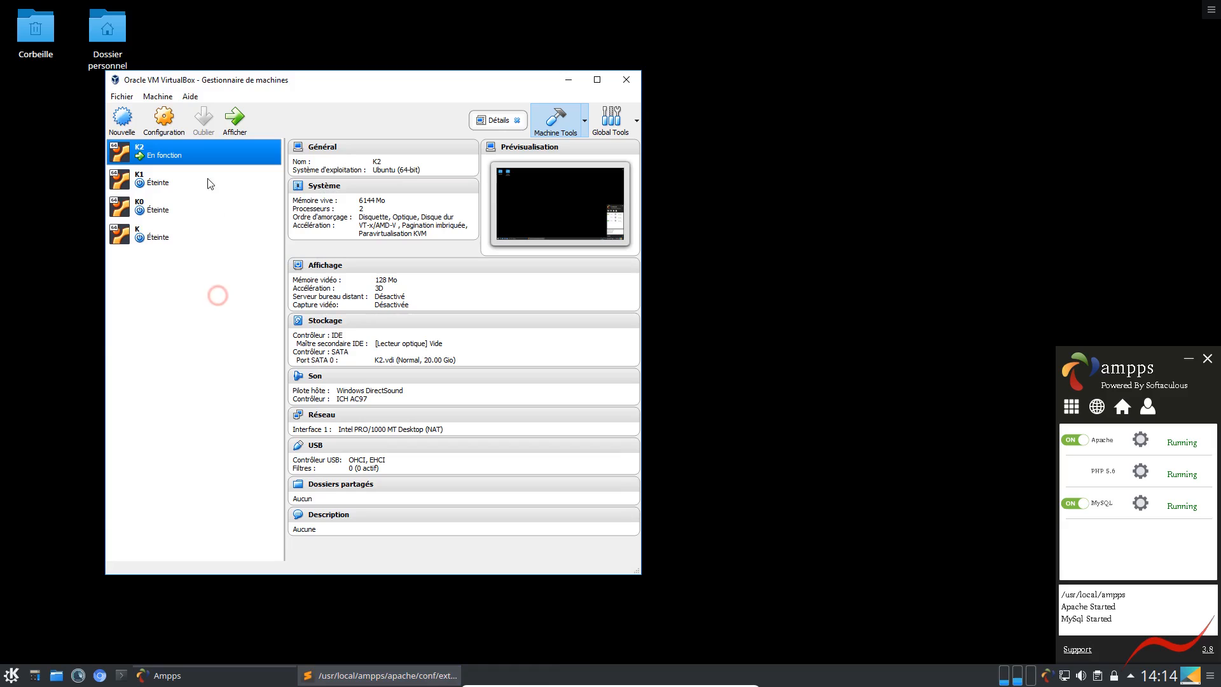
left_click(164, 121)
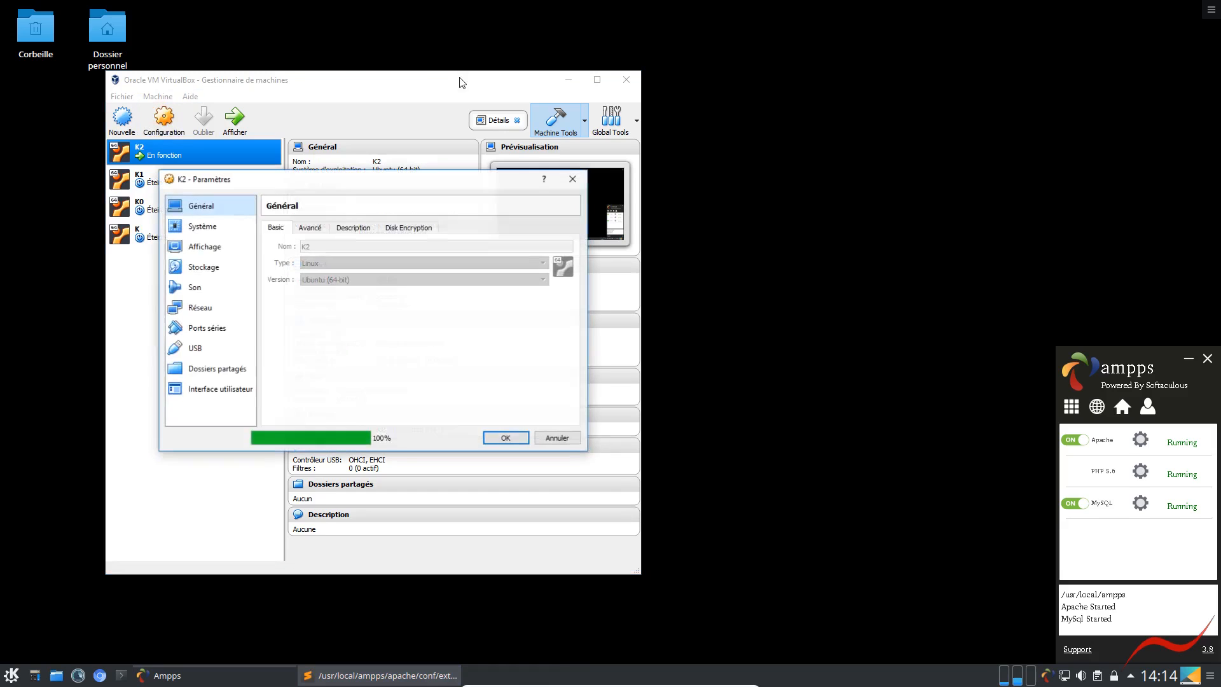
left_click(204, 391)
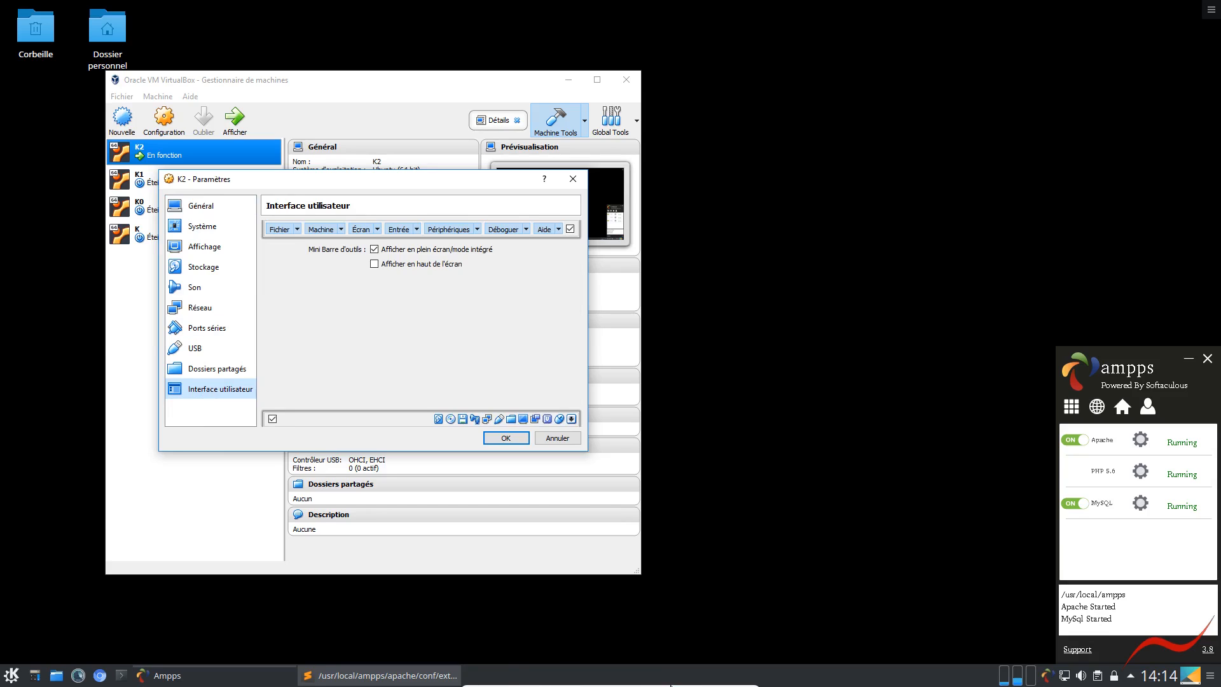
mouse_move(670, 685)
left_click(374, 265)
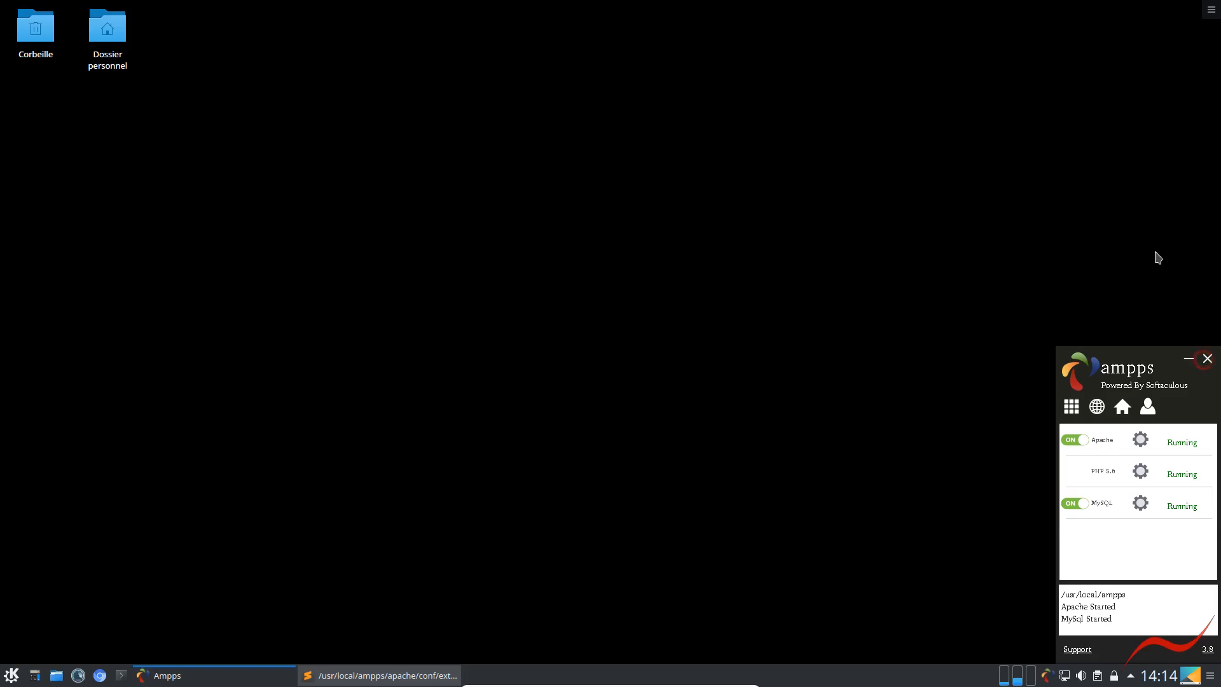
Quit AMPPS and take the K2 virtual machine out of full-screen mode
left_click(1208, 359)
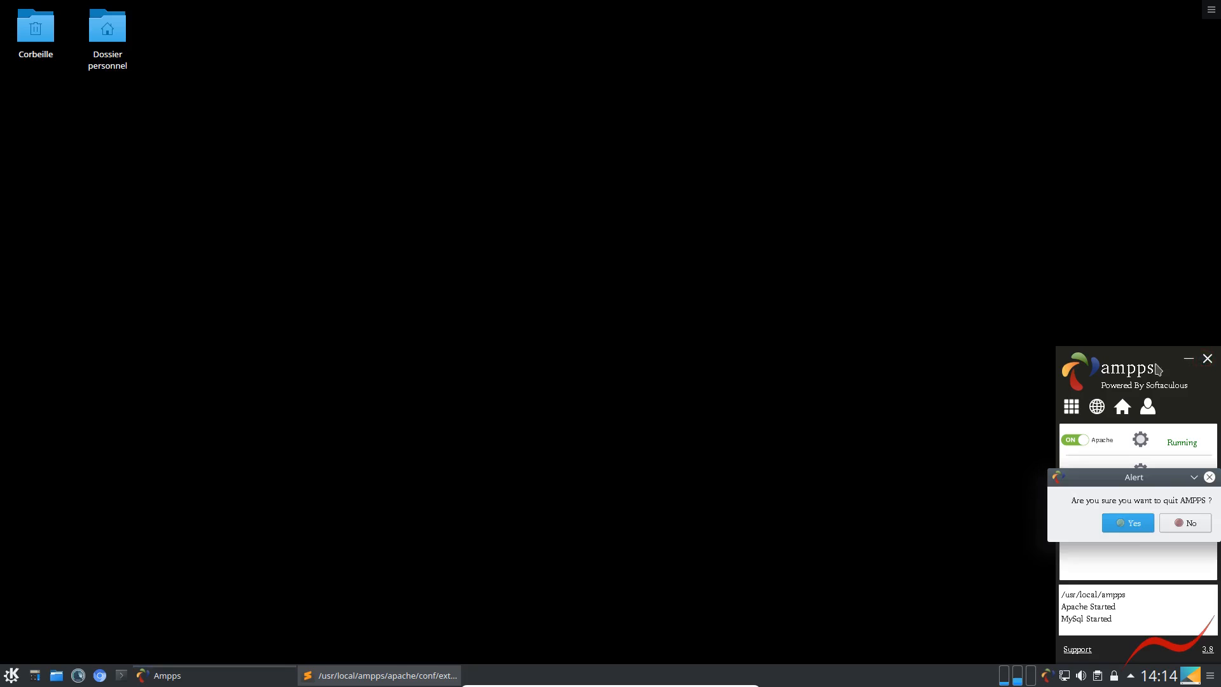
left_click(1132, 527)
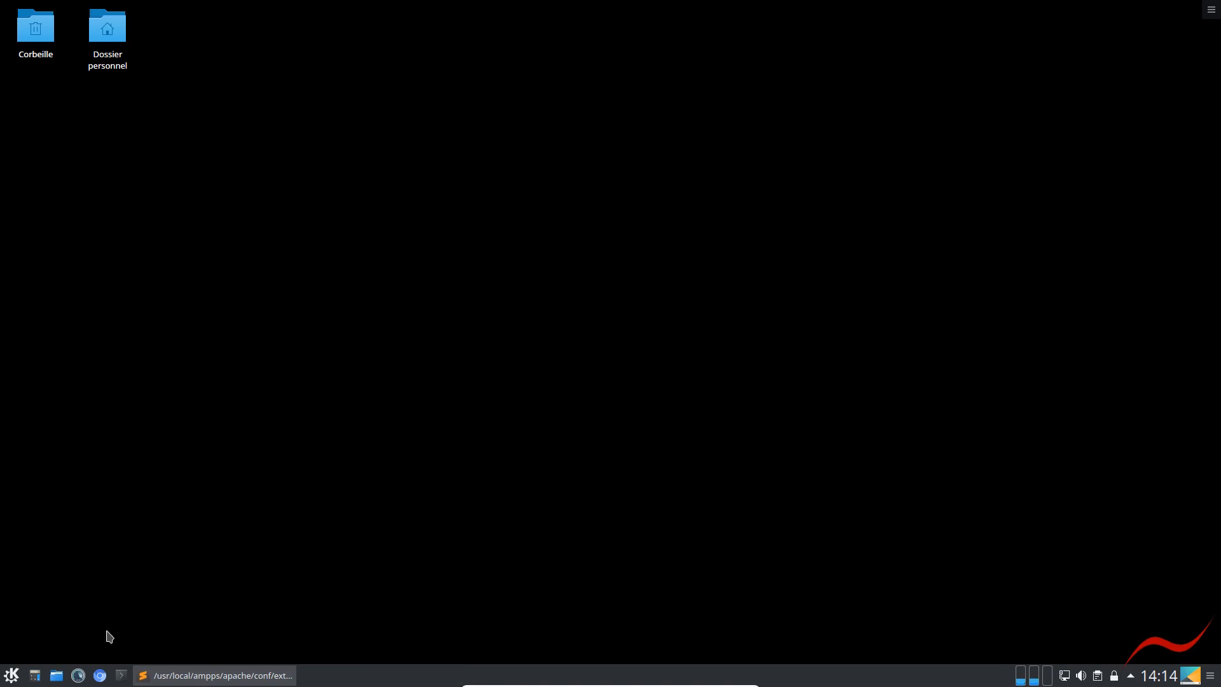
key("Control_R+f")
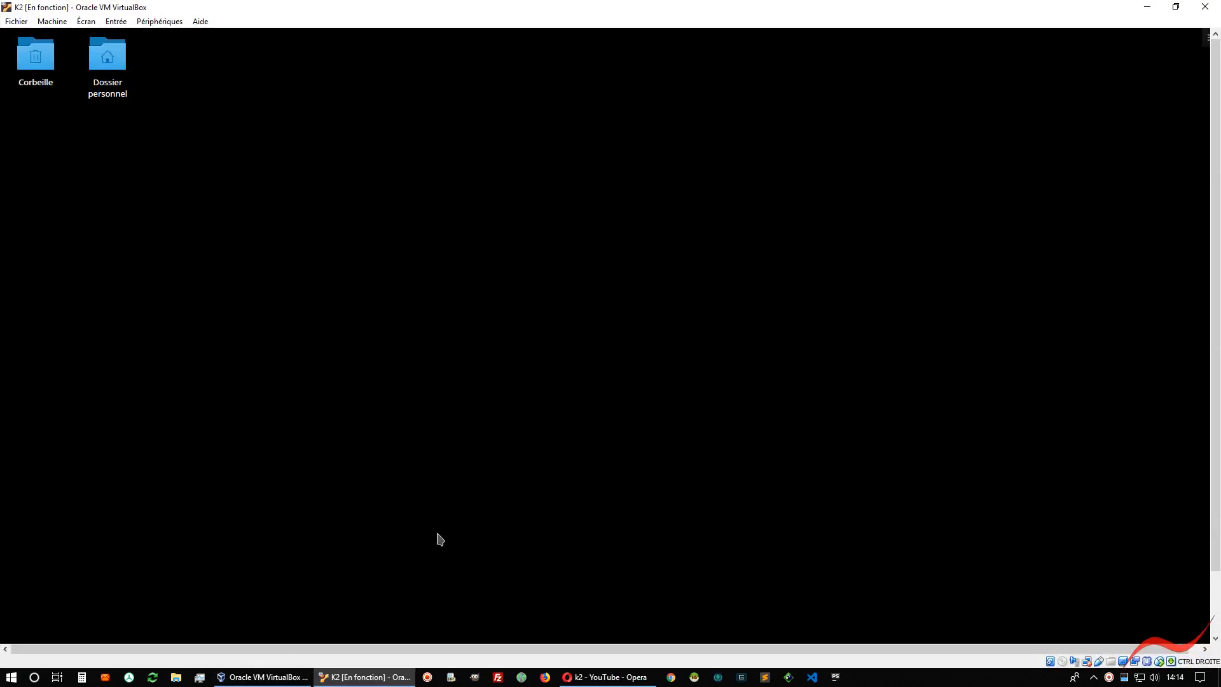
Return to K2's open settings, reload the changed parameters, enable "Afficher en haut de l'écran" again and apply the settings
left_click(266, 677)
left_click(777, 390)
left_click(266, 677)
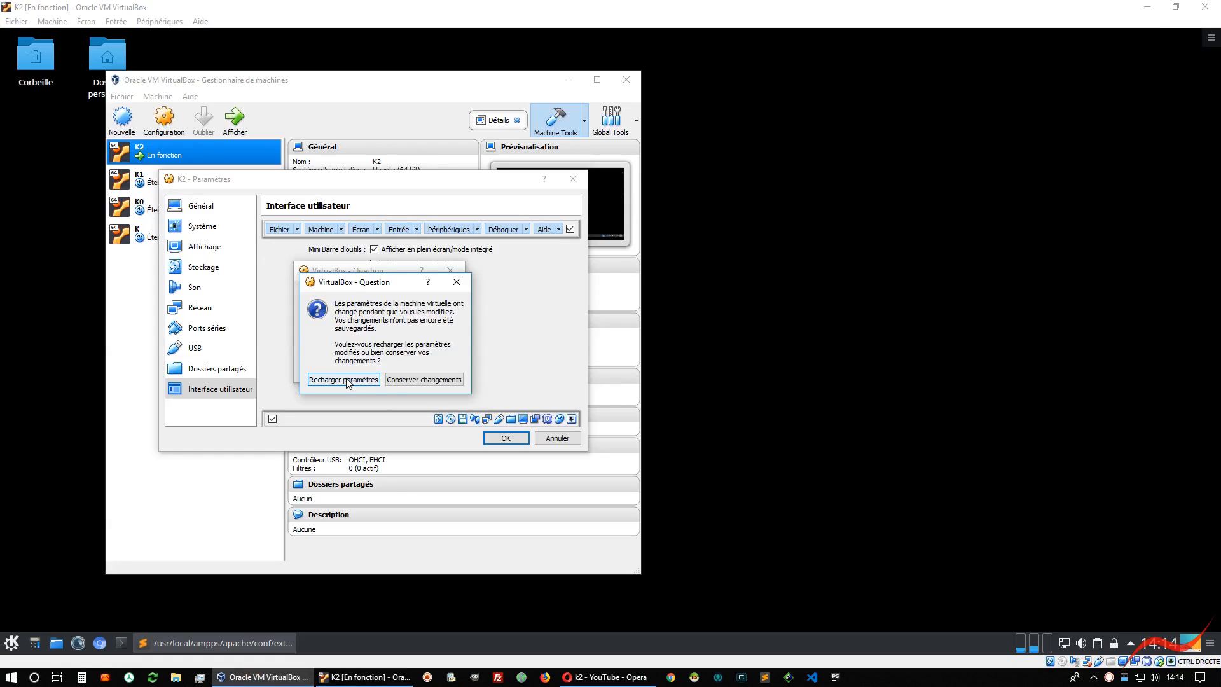
left_click(347, 380)
left_click(341, 369)
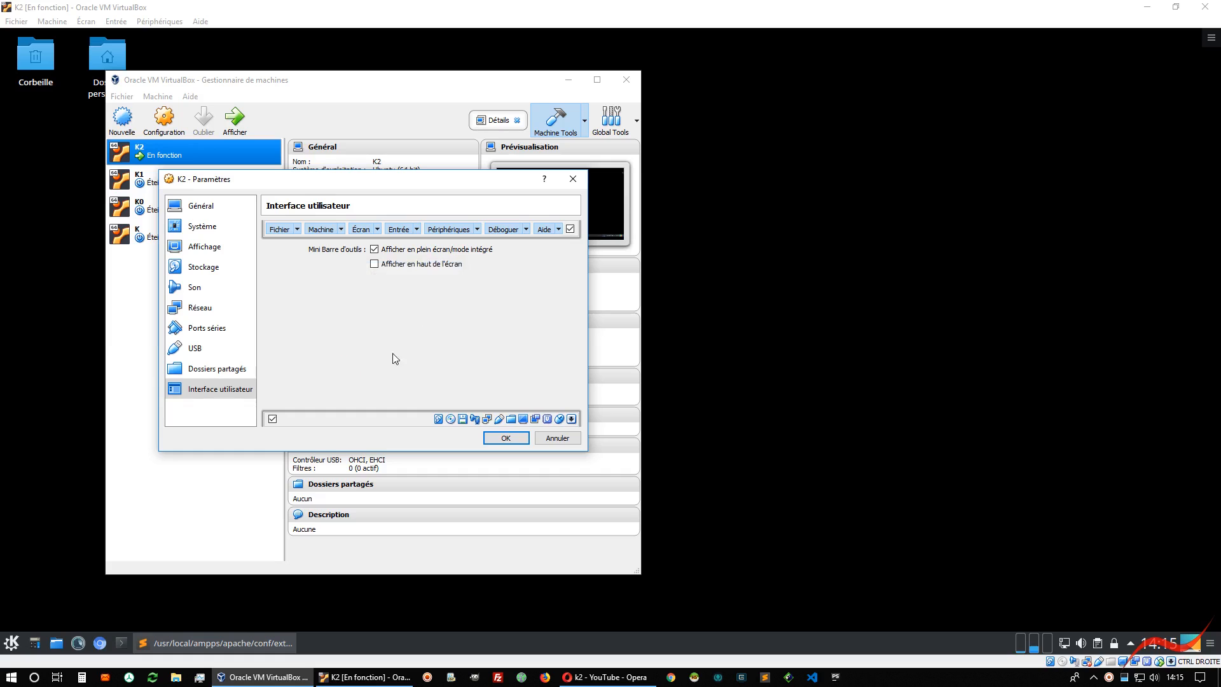
left_click(374, 263)
left_click(506, 439)
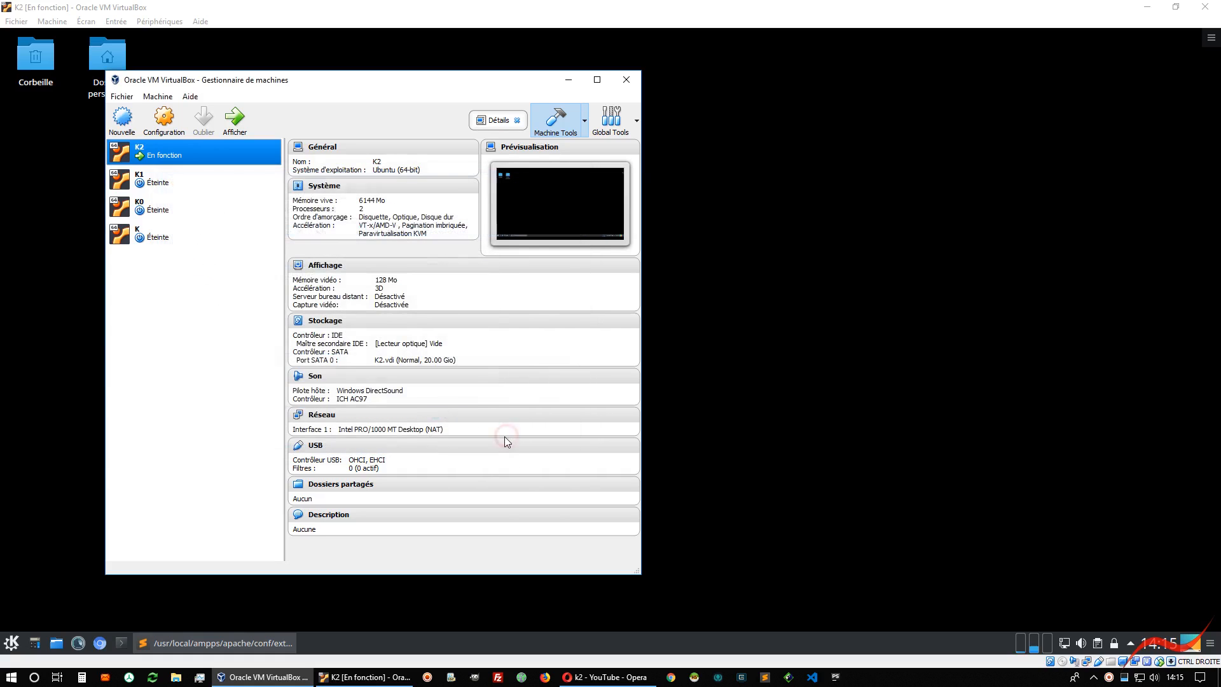
Switch the K2 virtual machine back to full screen and reveal its mini toolbar
left_click(724, 564)
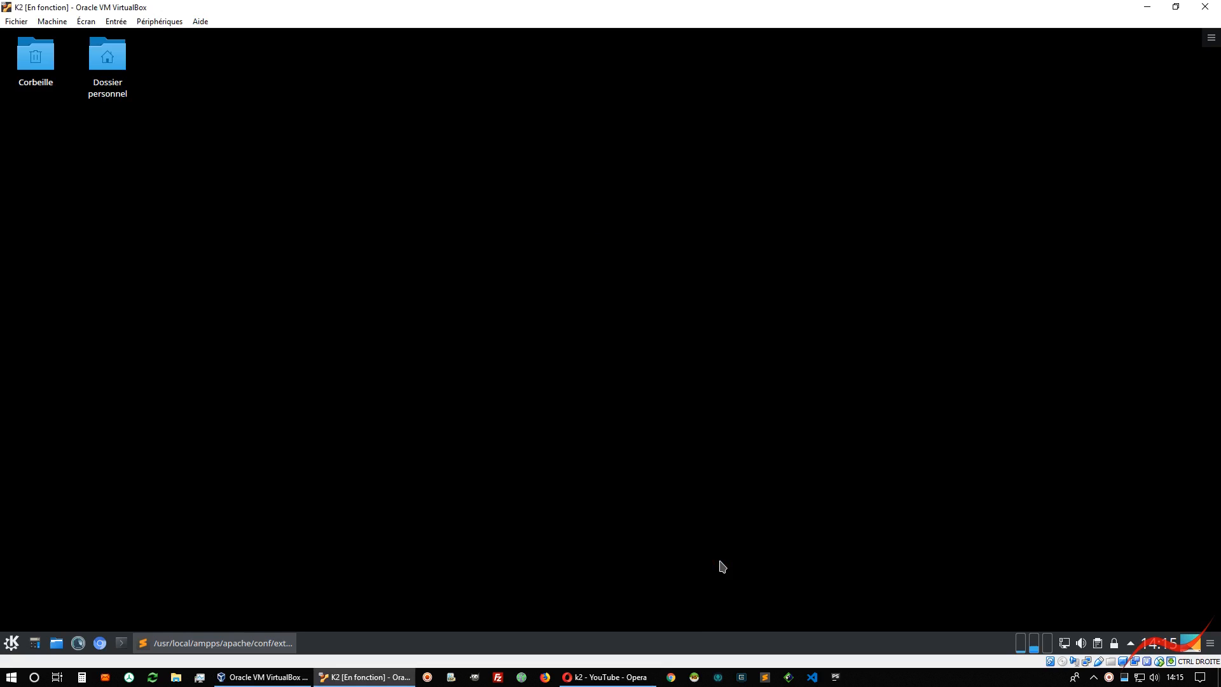
key("ctrl+f")
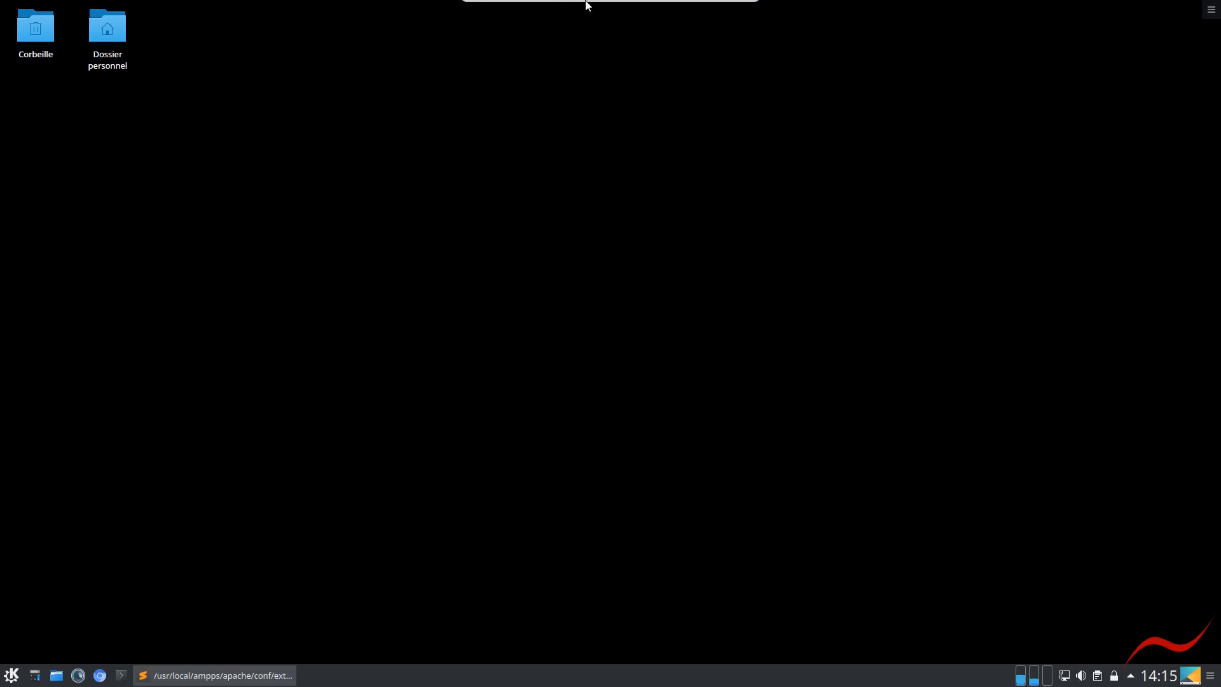
mouse_move(568, 5)
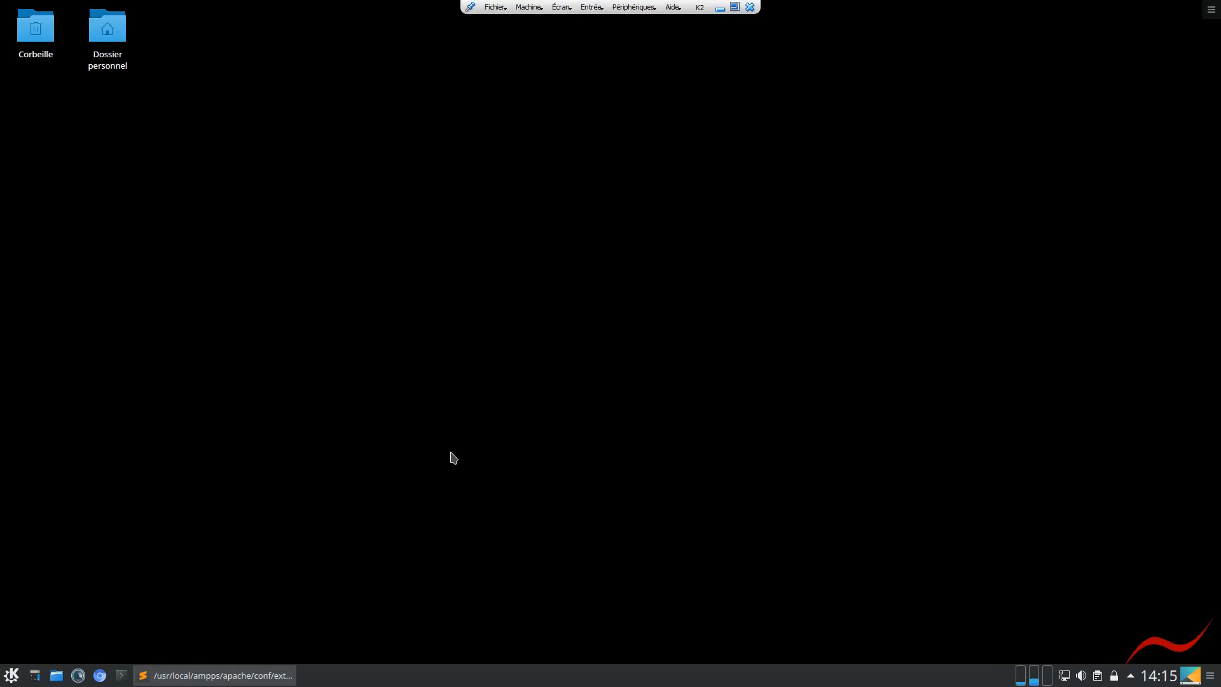